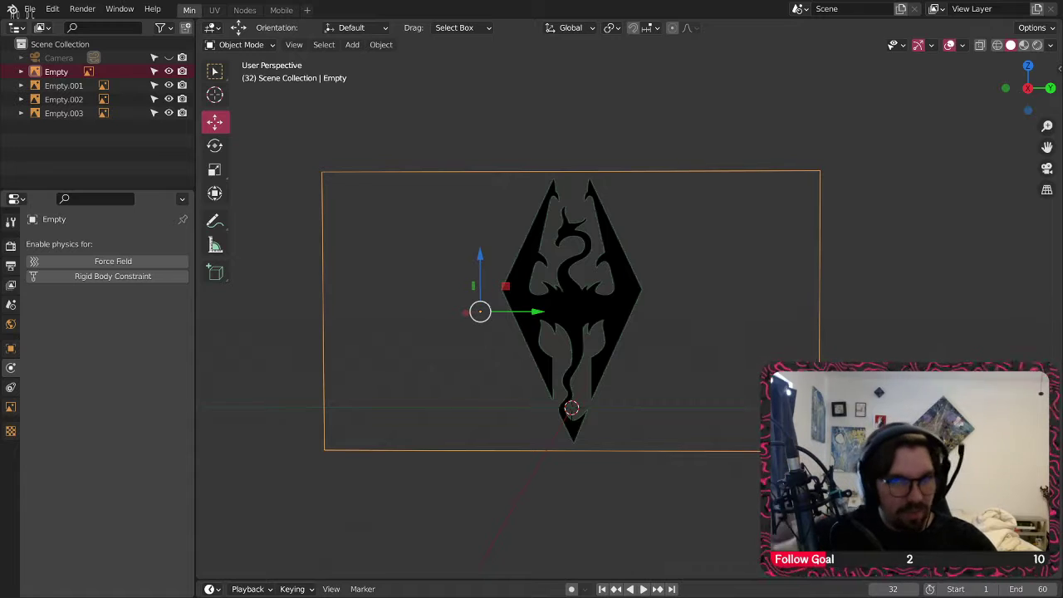
- Look over the reference images and frame the dragon emblem in the right orthographic view
{"action": "scroll", "coordinate": [563, 402], "scroll_direction": "down", "scroll_amount": 6}
{"action": "middle_click_drag", "start_coordinate": [565, 402], "coordinate": [372, 334]}
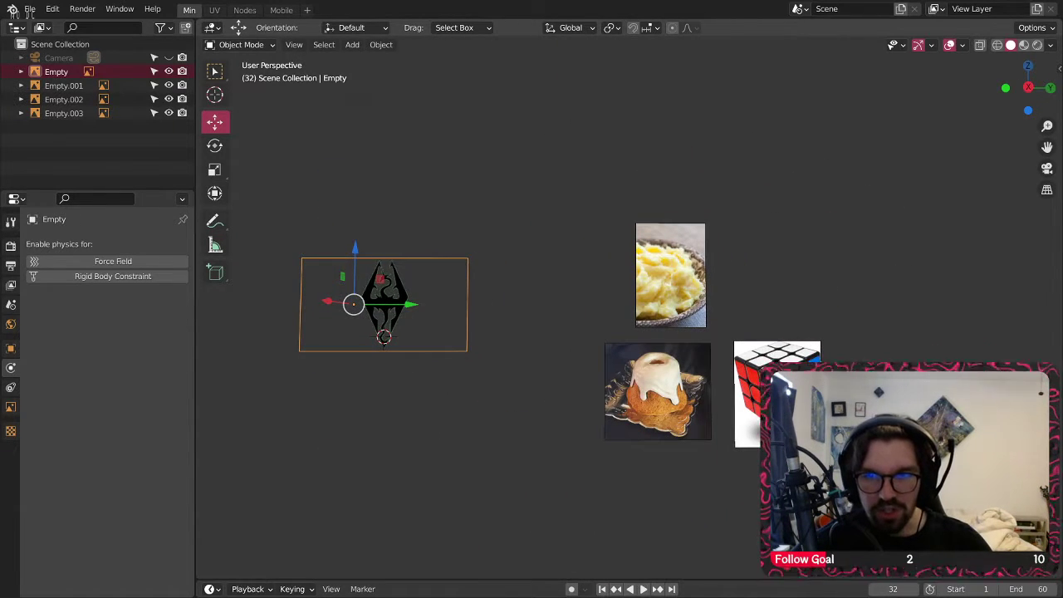
{"action": "left_click", "coordinate": [747, 415]}
{"action": "middle_click_drag", "start_coordinate": [747, 415], "coordinate": [746, 423]}
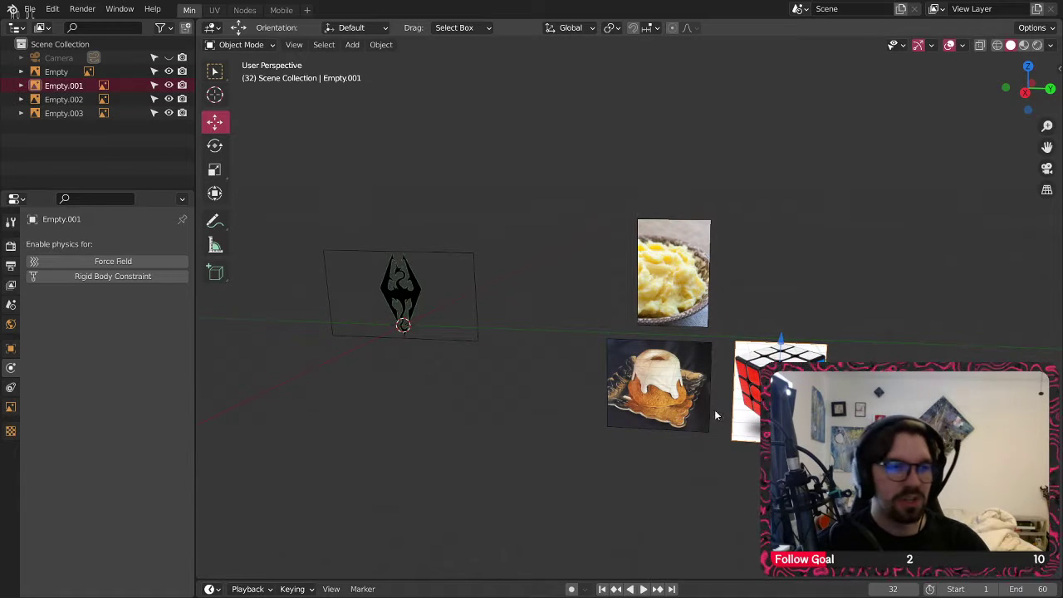
{"action": "middle_click_drag", "start_coordinate": [465, 382], "coordinate": [673, 320]}
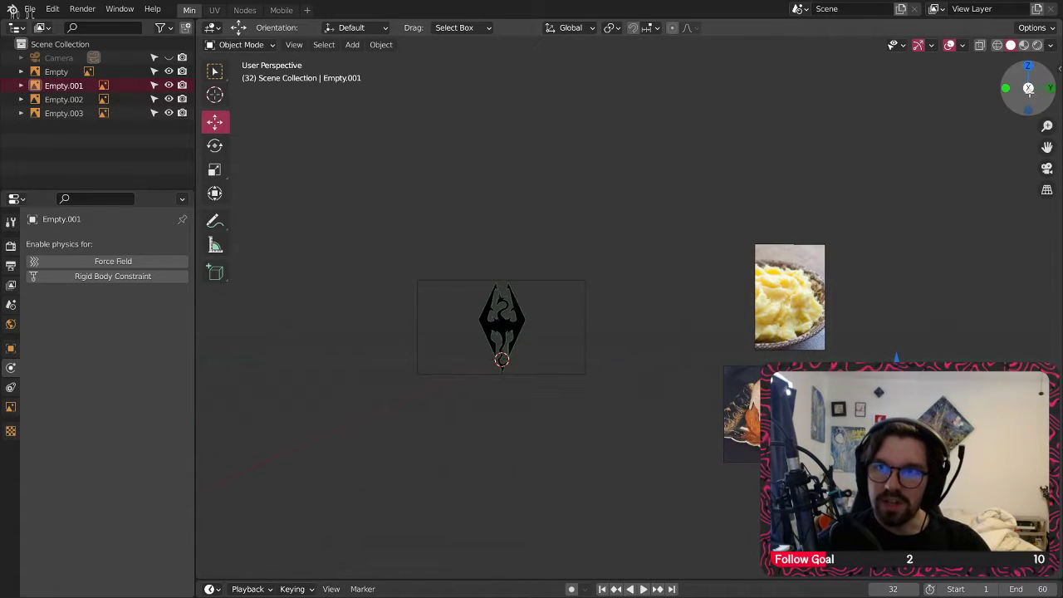
{"action": "key", "text": "KP_3"}
{"action": "scroll", "coordinate": [477, 316], "scroll_direction": "up", "scroll_amount": 3}
{"action": "scroll", "coordinate": [460, 304], "scroll_direction": "up", "scroll_amount": 3}
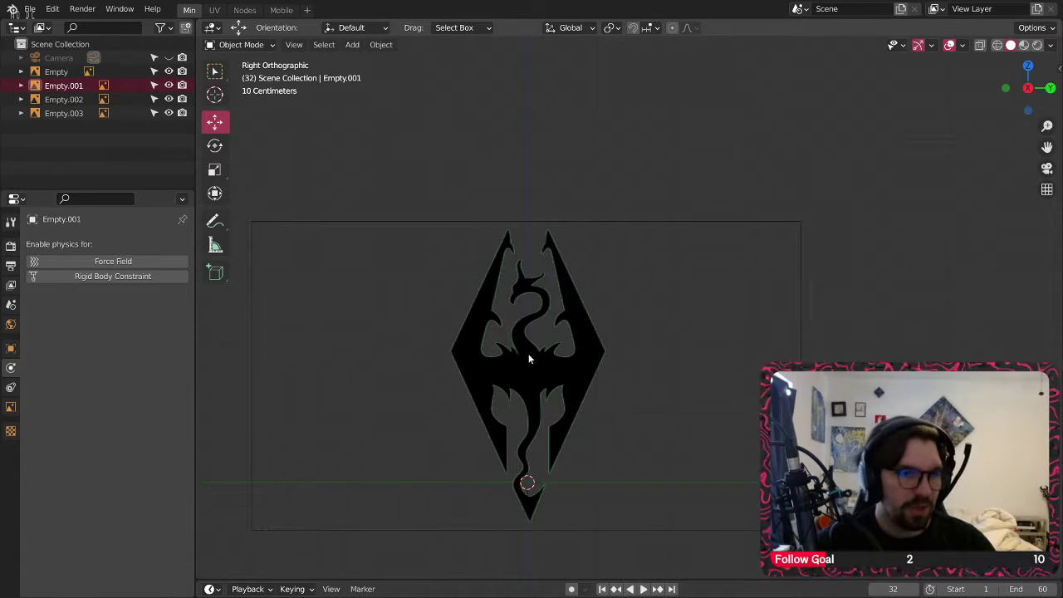
{"action": "middle_click_drag", "start_coordinate": [528, 364], "coordinate": [570, 349], "text": "shift"}
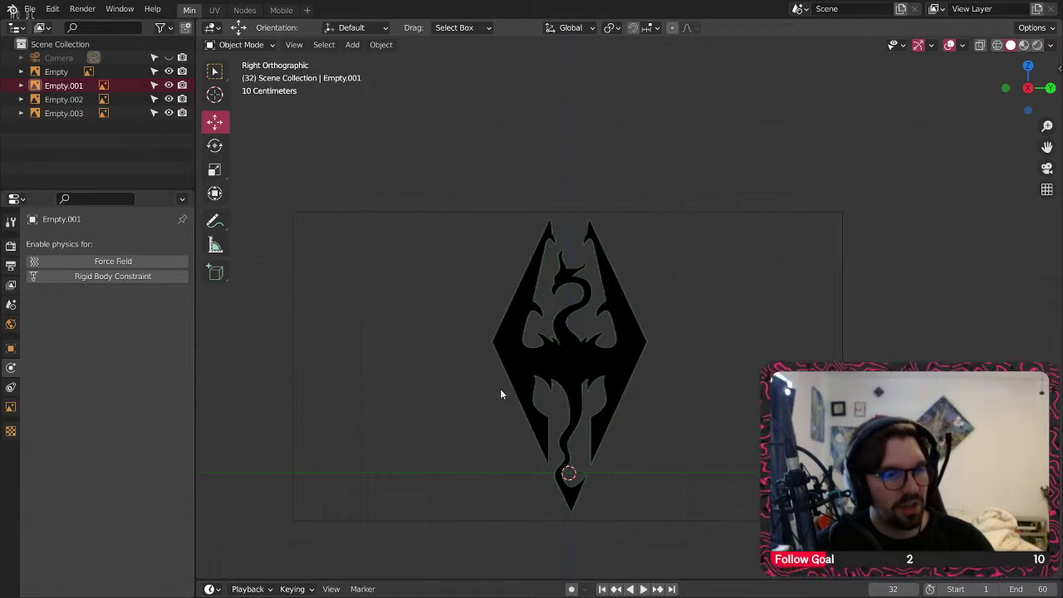
- Add a mesh plane at the world origin
{"action": "left_click", "coordinate": [352, 44]}
{"action": "mouse_move", "coordinate": [374, 62]}
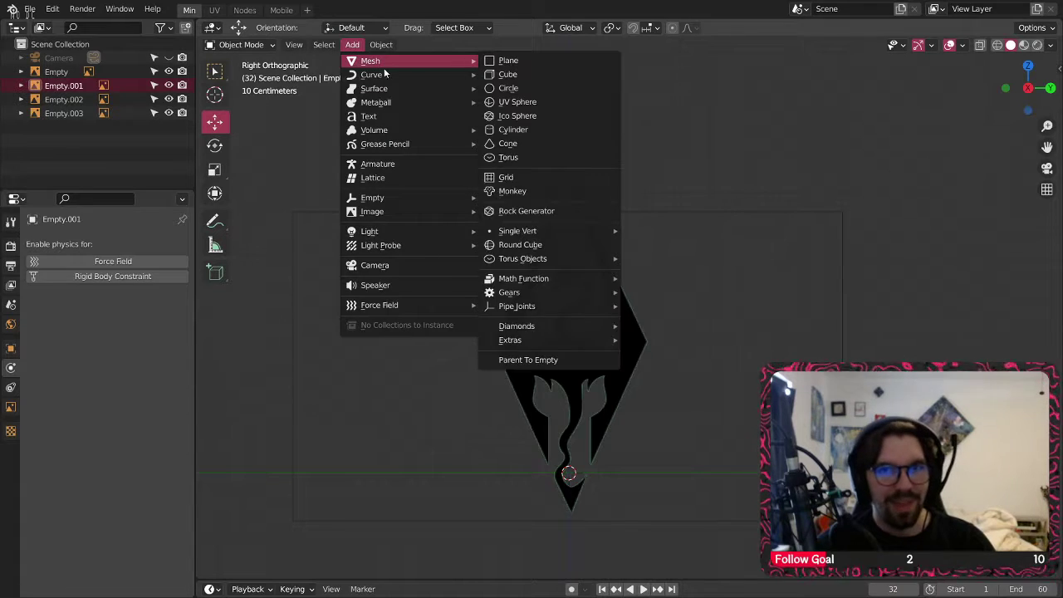
{"action": "left_click", "coordinate": [512, 63]}
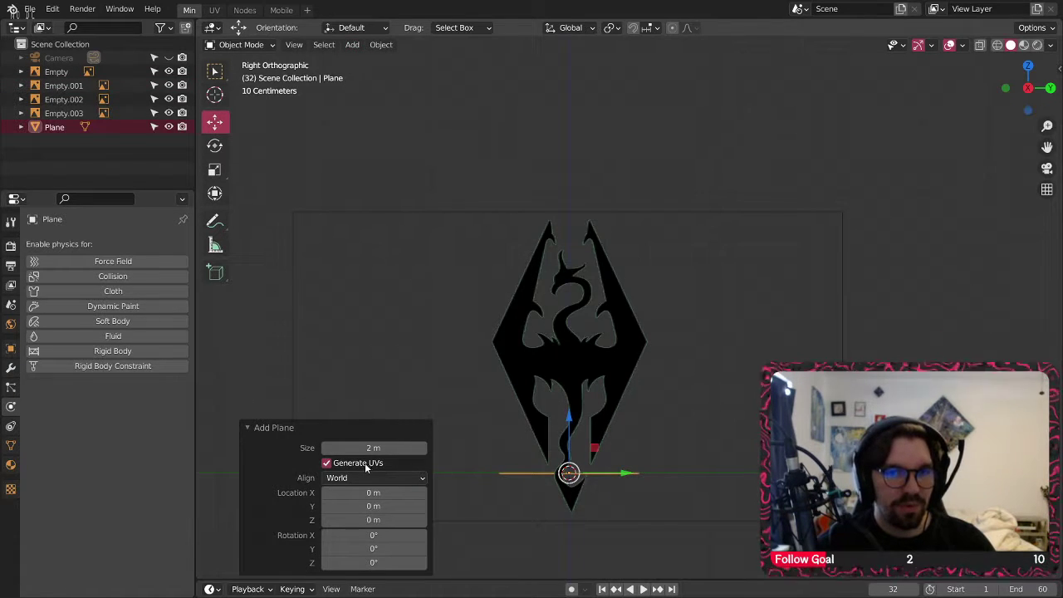
- Try a 90° X rotation on the new plane and reset it to 0°
{"action": "left_click", "coordinate": [390, 536]}
{"action": "type", "text": "0d"}
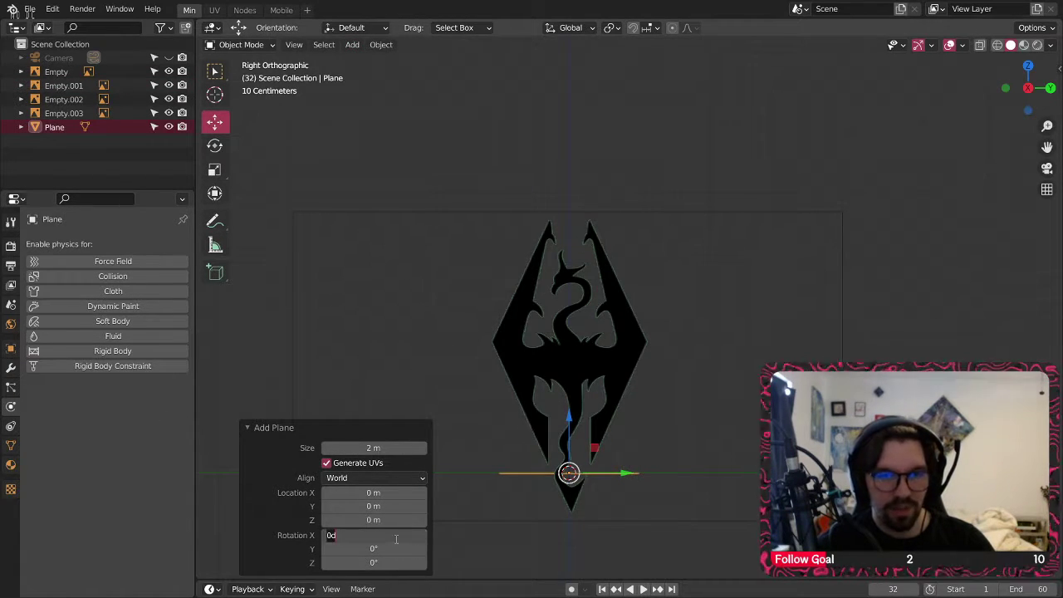
{"action": "key", "text": "Return"}
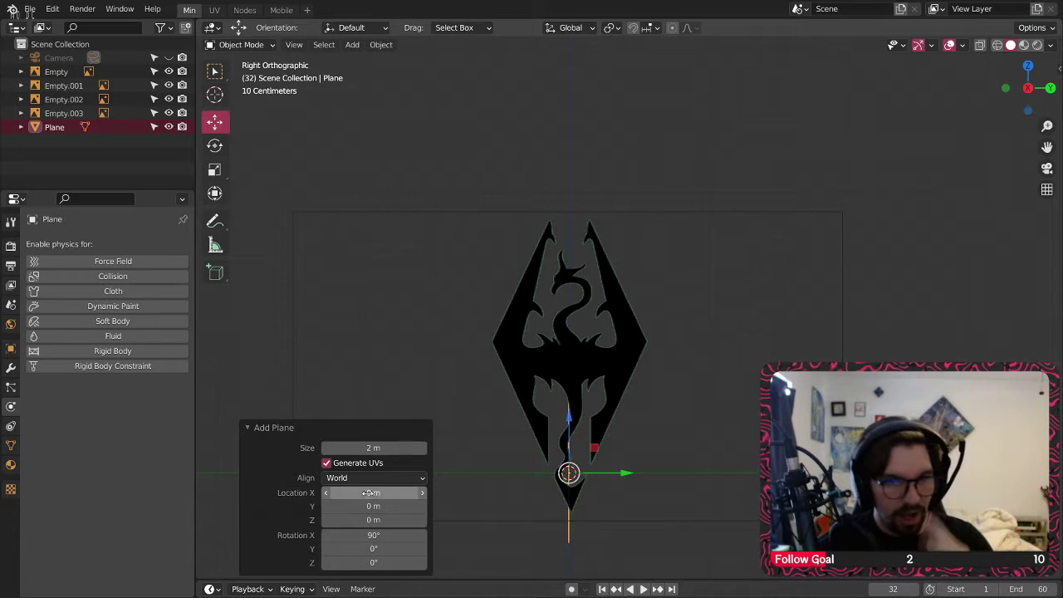
{"action": "left_click", "coordinate": [378, 536]}
{"action": "type", "text": "0"}
{"action": "key", "text": "Return"}
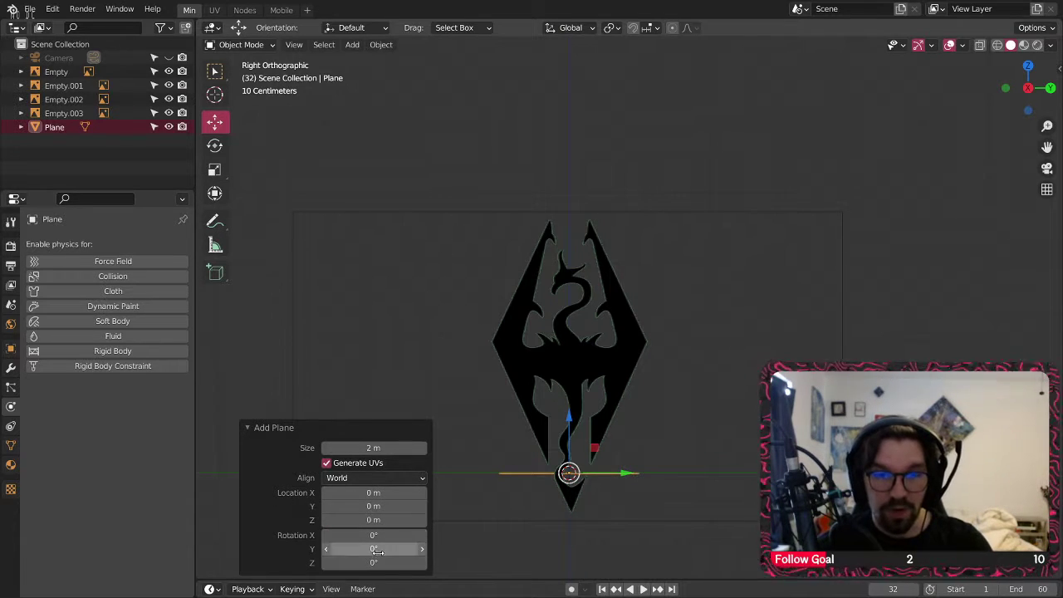
- Set the plane's Y rotation to 90° and raise it about 1.78 m along Z over the emblem
{"action": "left_click", "coordinate": [375, 550]}
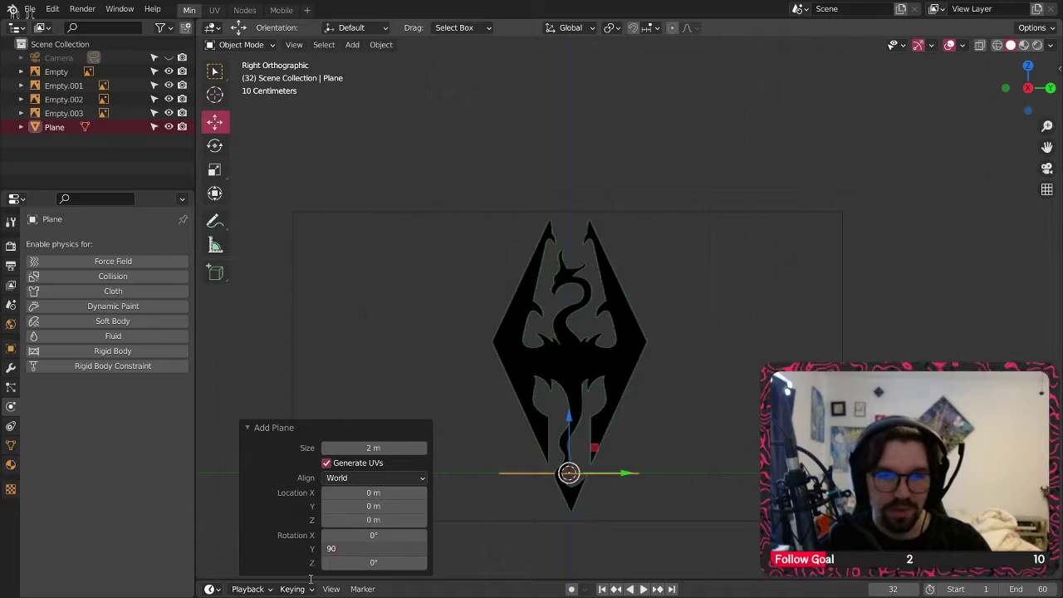
{"action": "type", "text": "90"}
{"action": "key", "text": "Return"}
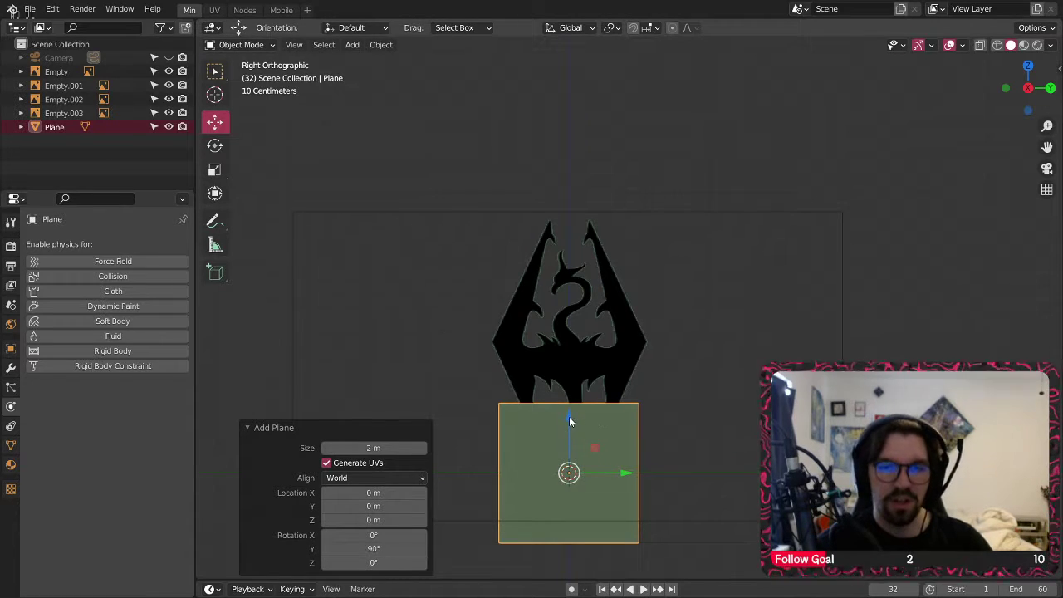
{"action": "left_click_drag", "start_coordinate": [569, 419], "coordinate": [554, 285]}
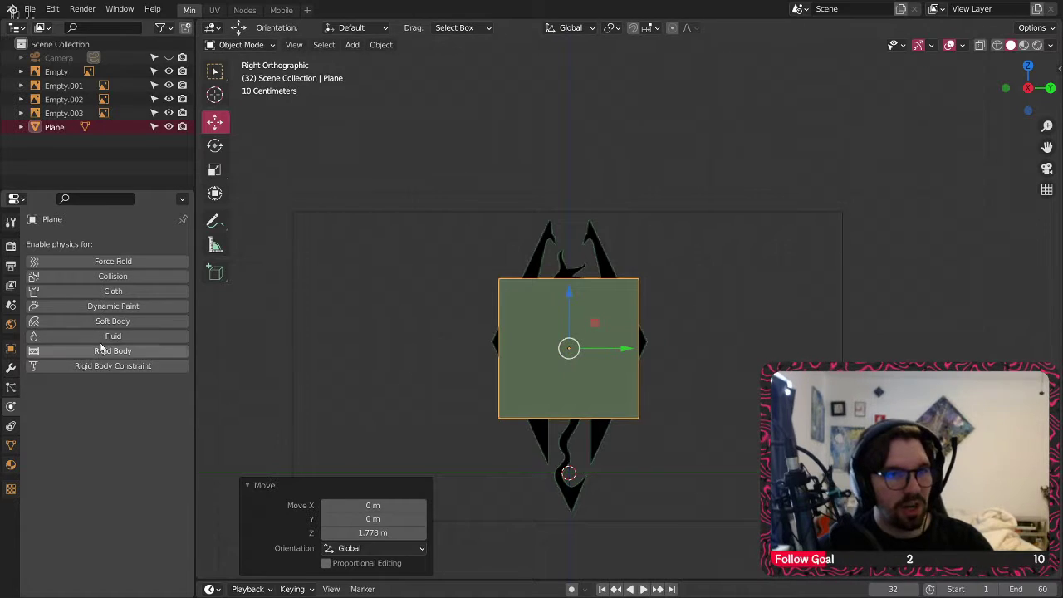
- Stretch the plane along Z and scale it about 1.34 in Y to cover the emblem, and lower it about 0.21 m
{"action": "left_click", "coordinate": [214, 170]}
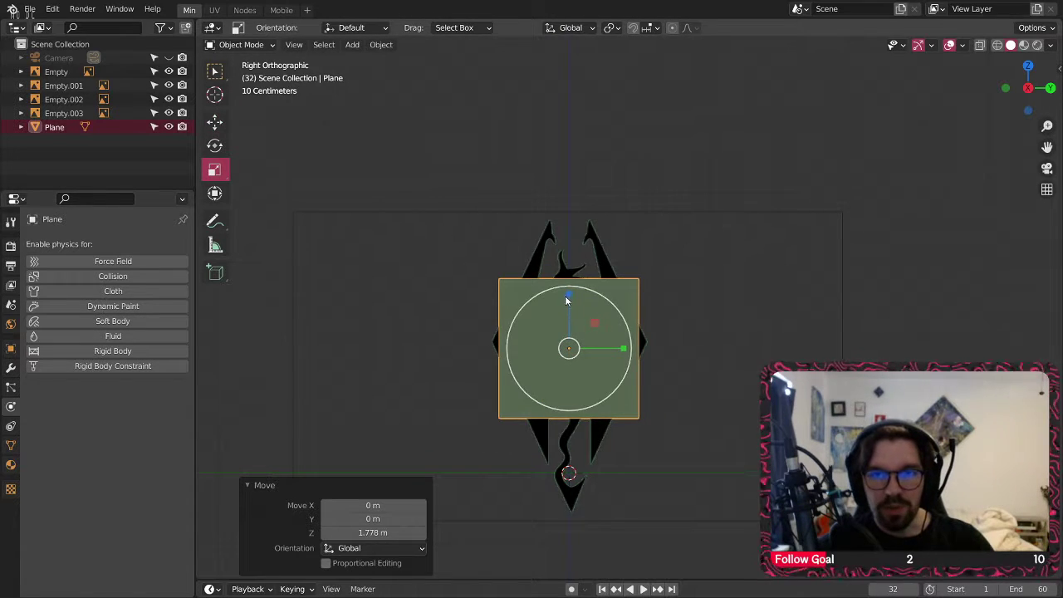
{"action": "left_click_drag", "start_coordinate": [566, 300], "coordinate": [570, 238]}
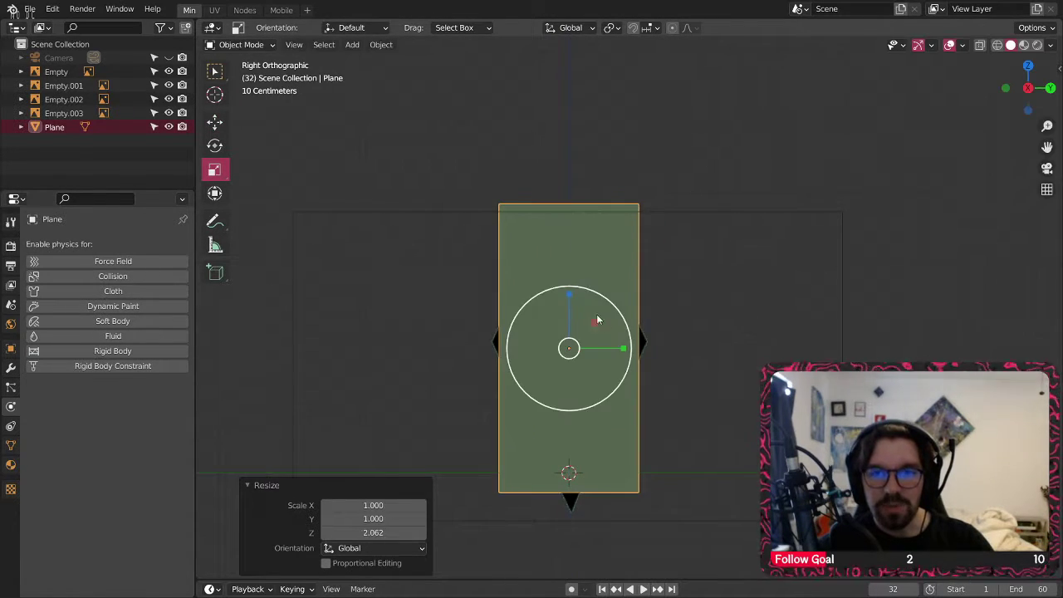
{"action": "left_click_drag", "start_coordinate": [621, 348], "coordinate": [636, 348]}
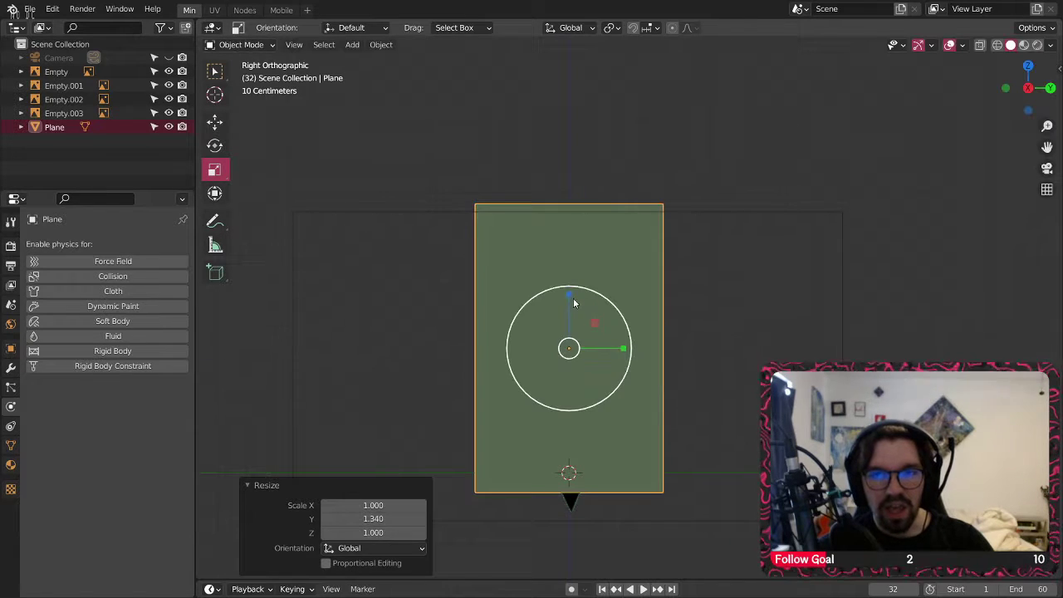
{"action": "mouse_move", "coordinate": [573, 298]}
{"action": "left_mouse_down"}
{"action": "mouse_move", "coordinate": [571, 287]}
{"action": "mouse_move", "coordinate": [564, 309]}
{"action": "left_mouse_up"}
{"action": "left_click", "coordinate": [220, 128]}
{"action": "middle_click_drag", "start_coordinate": [571, 344], "coordinate": [538, 305], "text": "shift"}
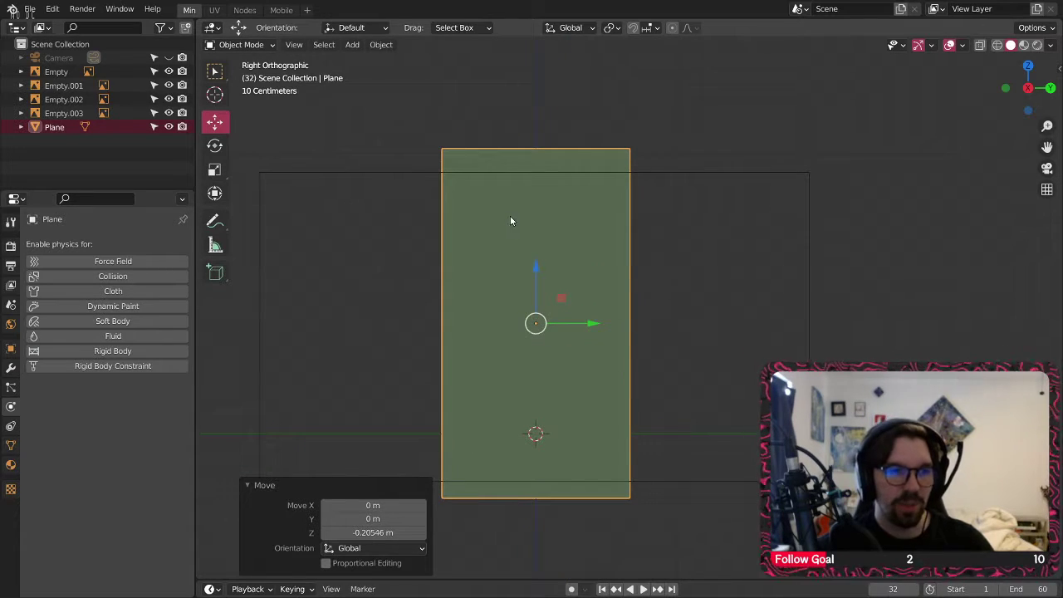
- Put the plane in Edit Mode with X-ray enabled, clear the selection and switch to vertex selection
{"action": "scroll", "coordinate": [511, 221], "scroll_direction": "up", "scroll_amount": 2}
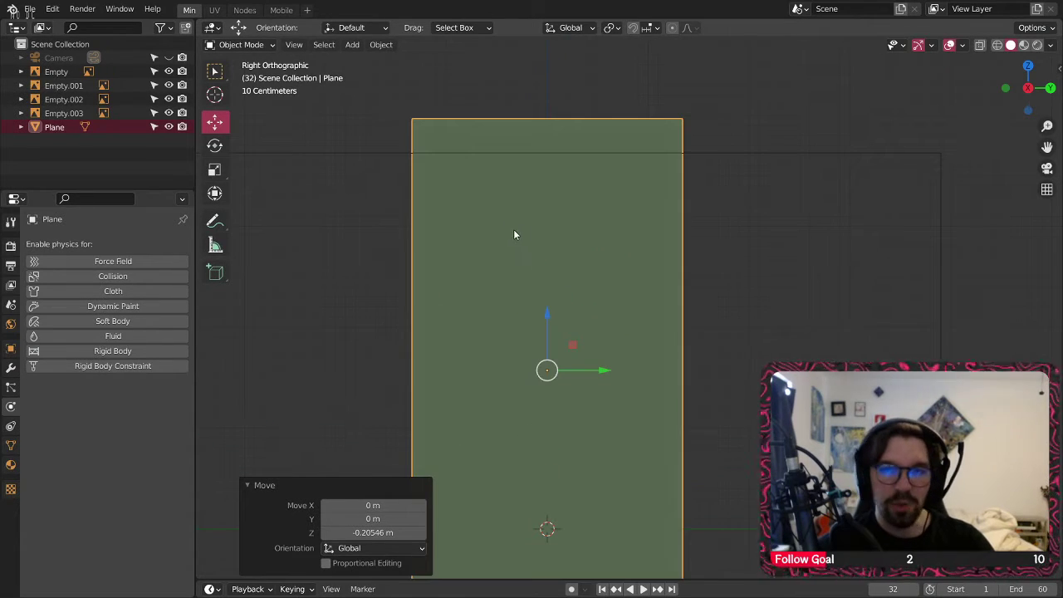
{"action": "left_click", "coordinate": [234, 45]}
{"action": "left_click", "coordinate": [241, 76]}
{"action": "middle_click_drag", "start_coordinate": [494, 275], "coordinate": [545, 225], "text": "shift"}
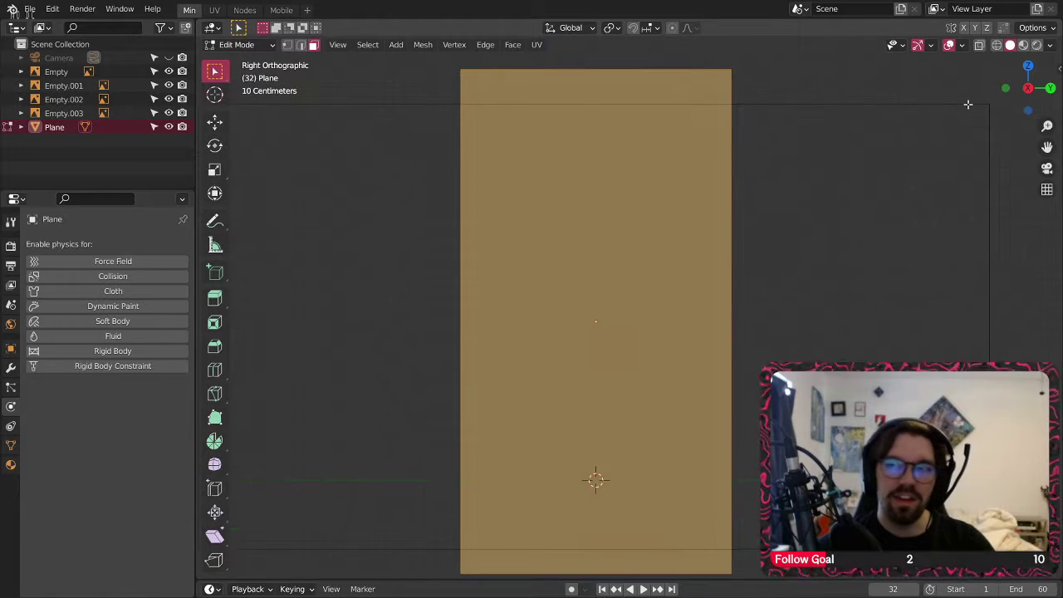
{"action": "left_click", "coordinate": [979, 45]}
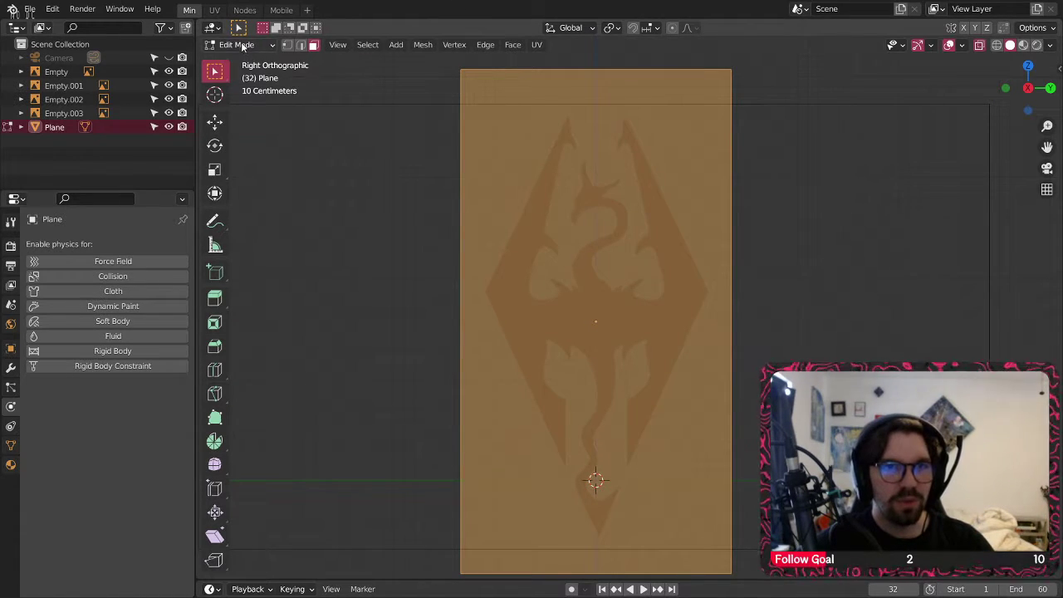
{"action": "left_click", "coordinate": [316, 108]}
{"action": "left_click", "coordinate": [288, 46]}
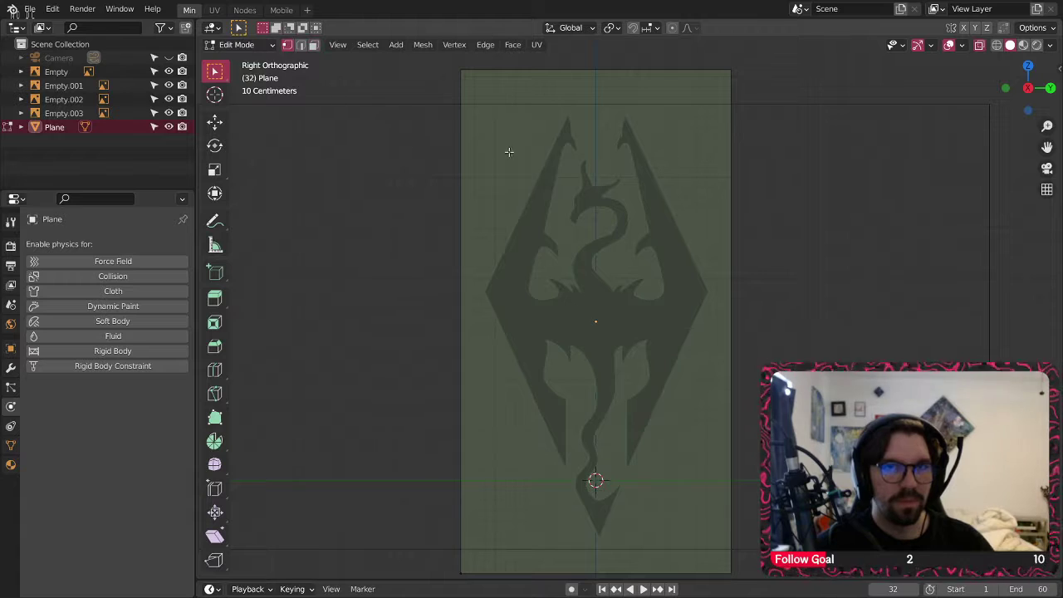
- Try moving the plane's upper-left vertex onto the emblem's outermost left corner
{"action": "mouse_move", "coordinate": [510, 152]}
{"action": "middle_mouse_down", "text": "shift"}
{"action": "mouse_move", "coordinate": [488, 190]}
{"action": "mouse_move", "coordinate": [514, 136]}
{"action": "middle_mouse_up", "text": "shift"}
{"action": "left_click", "coordinate": [448, 119]}
{"action": "left_click", "coordinate": [215, 122]}
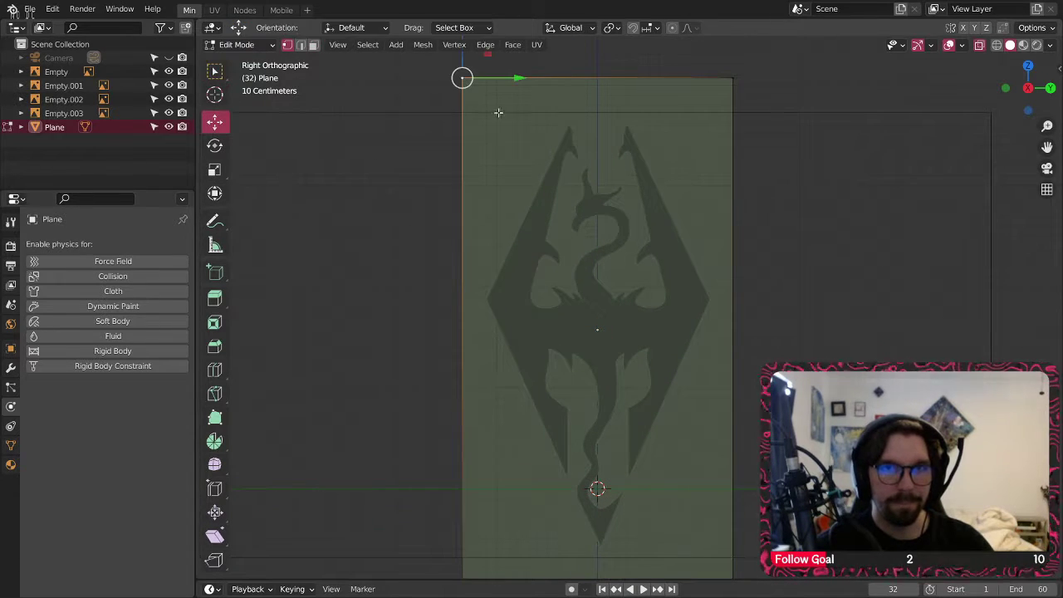
{"action": "middle_click_drag", "start_coordinate": [462, 59], "coordinate": [463, 91], "text": "shift"}
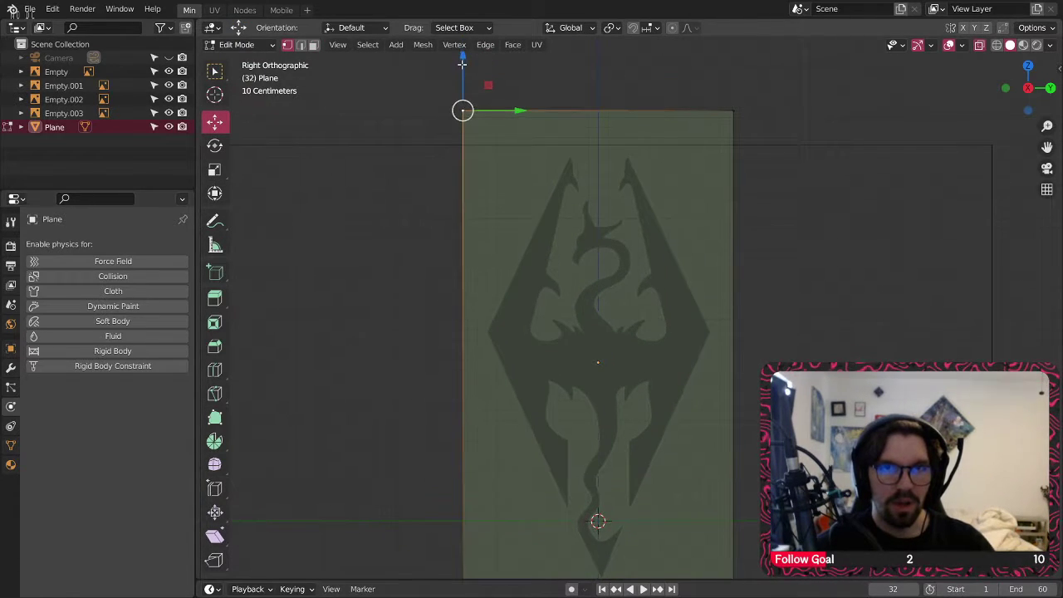
{"action": "left_click_drag", "start_coordinate": [462, 69], "coordinate": [502, 295]}
{"action": "key", "text": "g"}
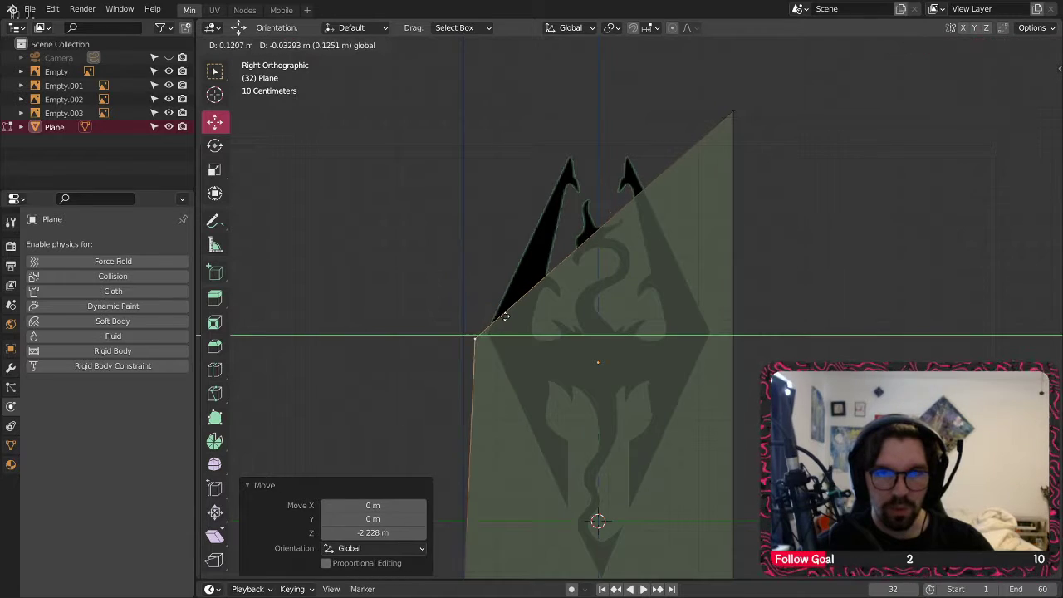
{"action": "left_click", "coordinate": [516, 309]}
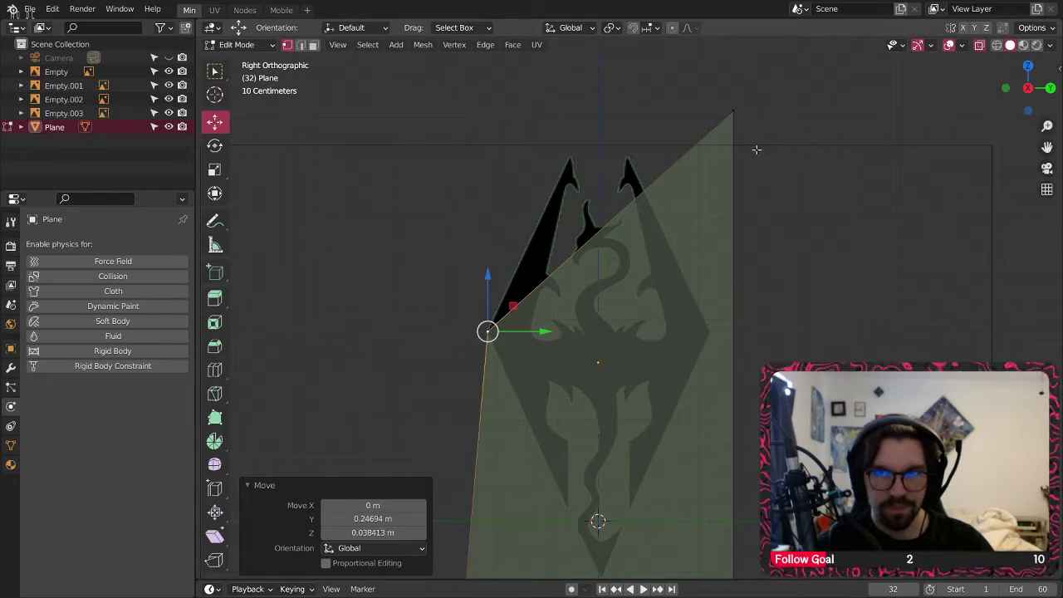
- Try moving the plane's upper-right vertex to the emblem's upper-left tip, and undo the moves of both vertices
{"action": "left_click", "coordinate": [742, 110]}
{"action": "key", "text": "g"}
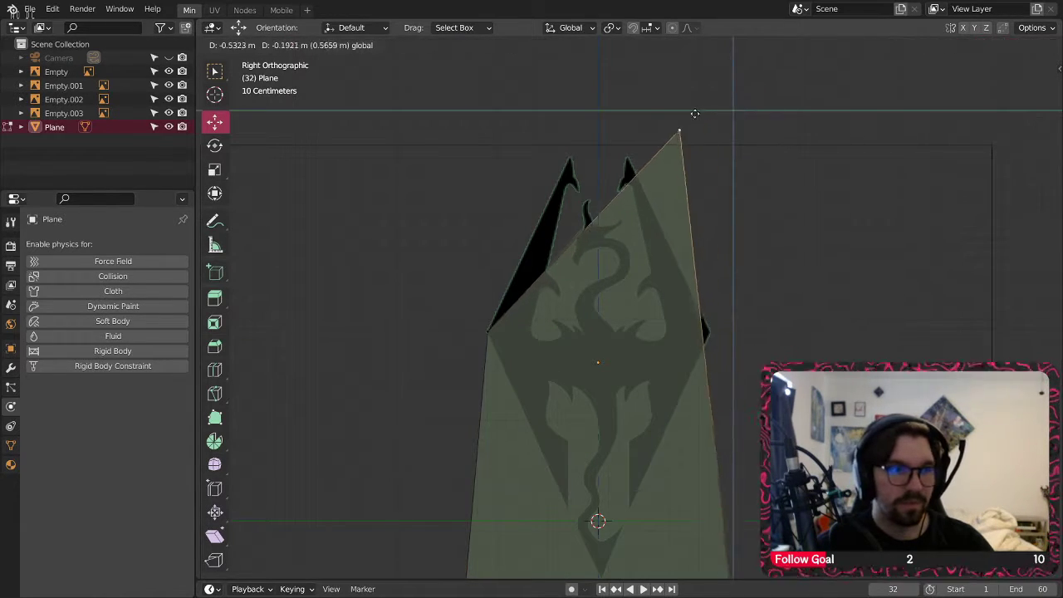
{"action": "left_click", "coordinate": [589, 136]}
{"action": "middle_click_drag", "start_coordinate": [661, 313], "coordinate": [561, 274], "text": "shift"}
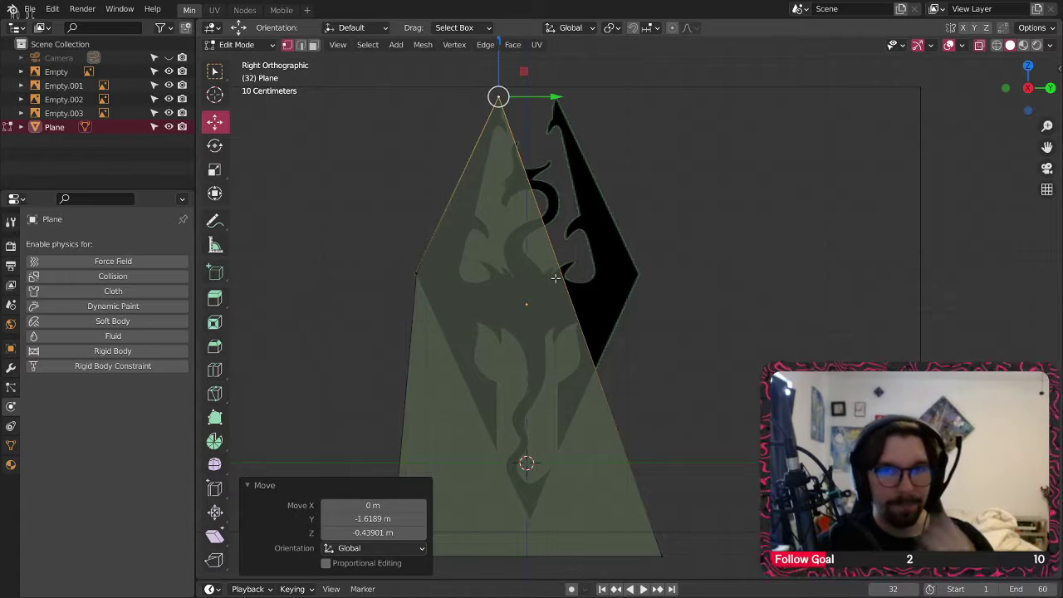
{"action": "key", "text": "ctrl+z"}
{"action": "key", "text": "ctrl+z"}
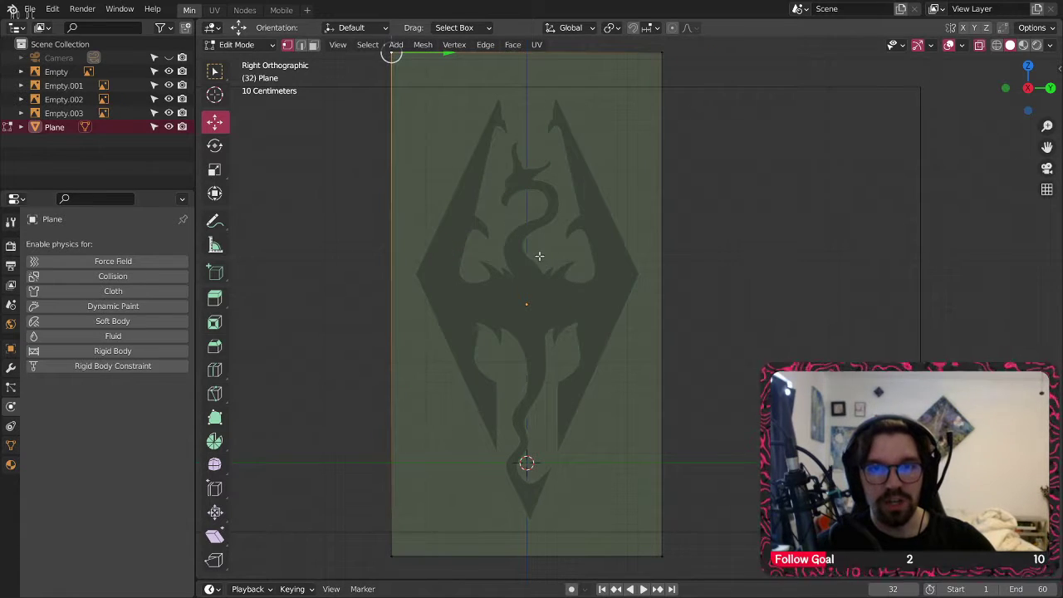
- Switch to edge selection and subdivide the plane's left and upper edges
{"action": "middle_click_drag", "start_coordinate": [535, 141], "coordinate": [528, 201], "text": "shift"}
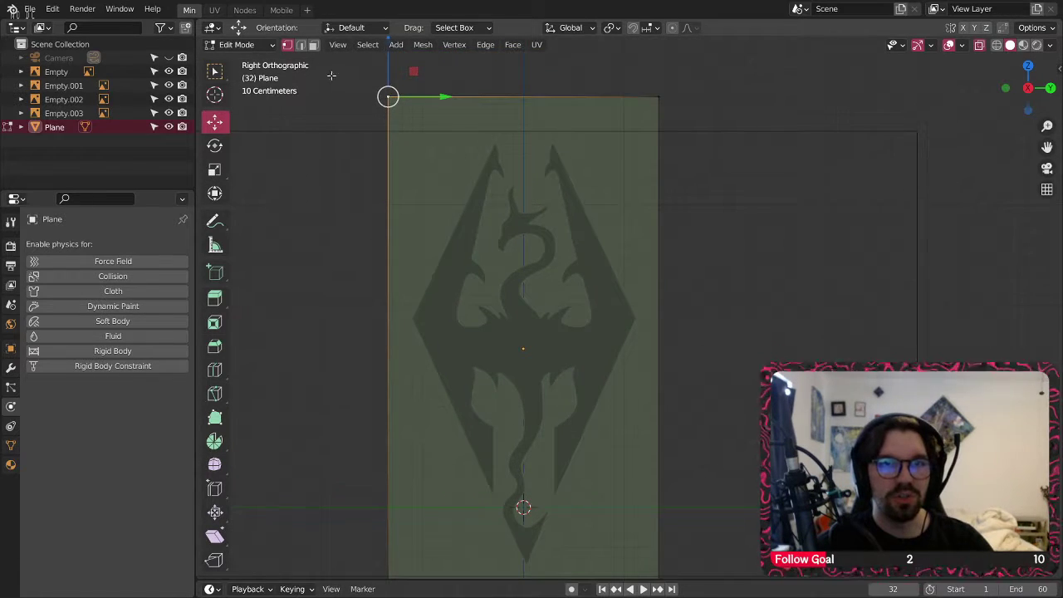
{"action": "left_click", "coordinate": [301, 45]}
{"action": "left_click", "coordinate": [390, 195]}
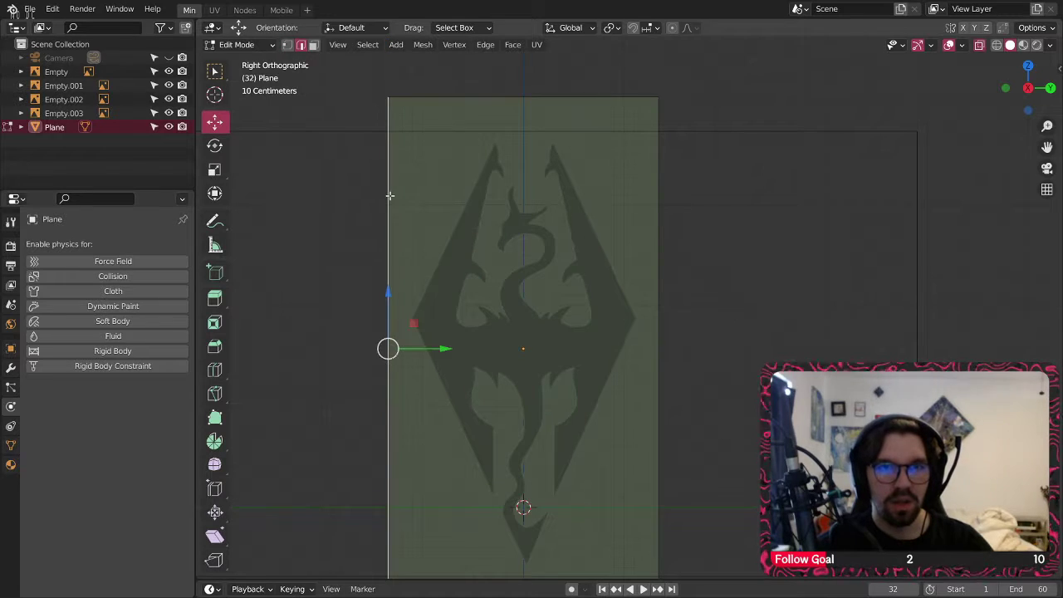
{"action": "right_click", "coordinate": [419, 151]}
{"action": "left_click", "coordinate": [420, 151]}
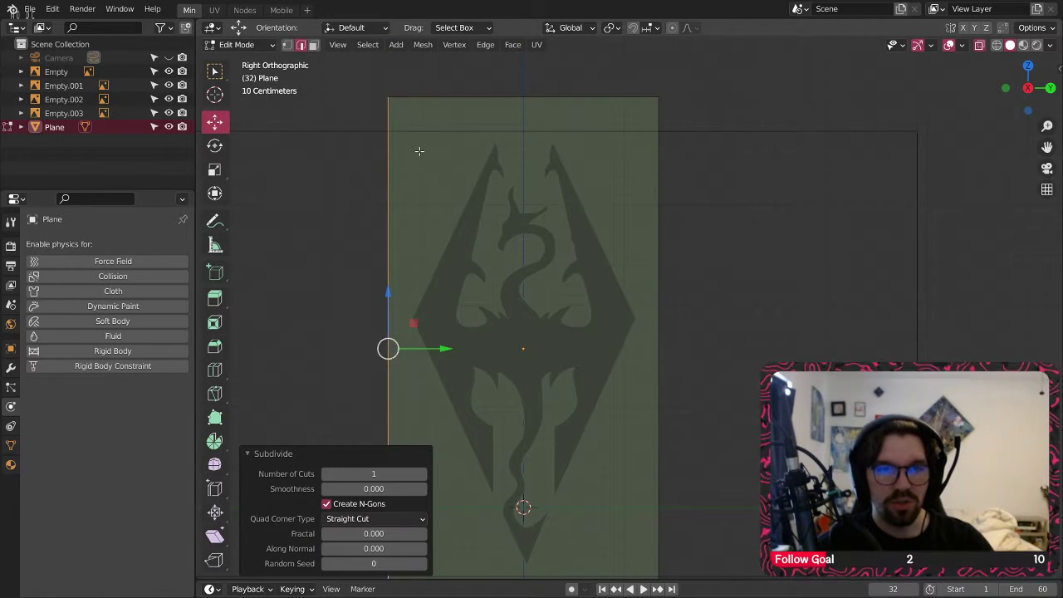
{"action": "left_click", "coordinate": [463, 97]}
{"action": "right_click", "coordinate": [475, 98]}
{"action": "left_click", "coordinate": [485, 110]}
- Subdivide the plane's right and lower edges, repeating the operation for additional vertices
{"action": "left_click", "coordinate": [667, 206]}
{"action": "key", "text": "shift+r"}
{"action": "key", "text": "shift+r"}
{"action": "key", "text": "shift+r"}
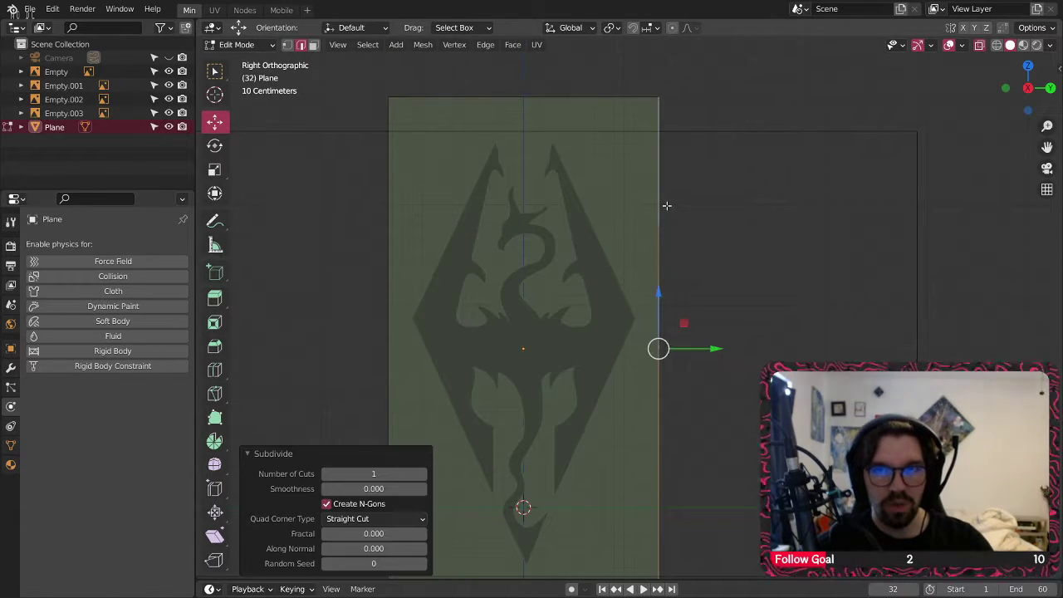
{"action": "middle_click_drag", "start_coordinate": [707, 343], "coordinate": [699, 222], "text": "shift"}
{"action": "left_click", "coordinate": [538, 494]}
{"action": "key", "text": "shift+r"}
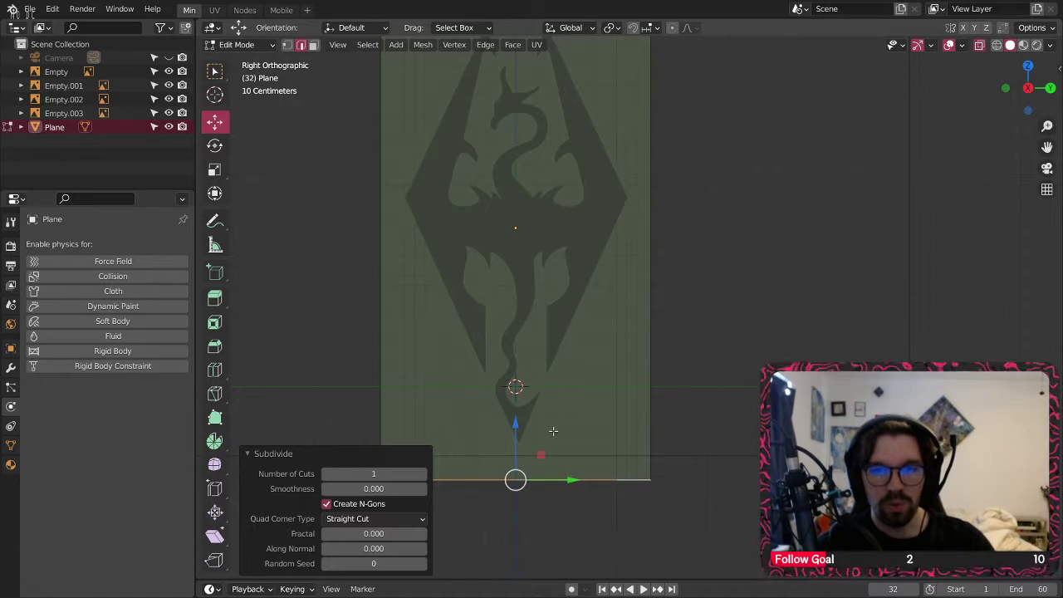
- In vertex selection, move the middle vertex of the plane's left edge onto the emblem's outermost left corner
{"action": "middle_click_drag", "start_coordinate": [563, 236], "coordinate": [598, 353], "text": "shift"}
{"action": "left_click", "coordinate": [285, 45]}
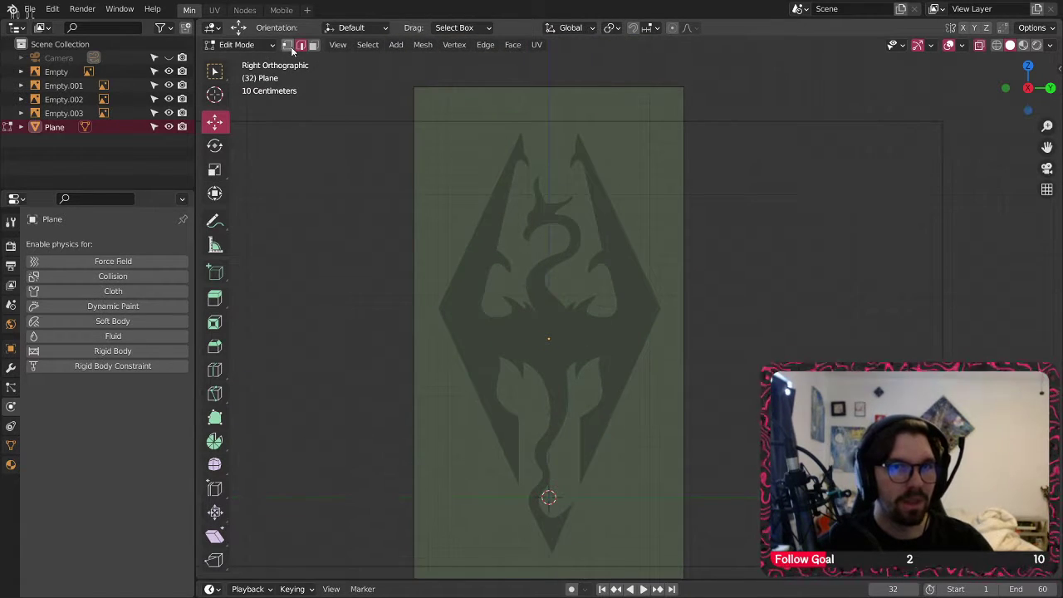
{"action": "key", "text": "w"}
{"action": "scroll", "coordinate": [428, 299], "scroll_direction": "up", "scroll_amount": 3}
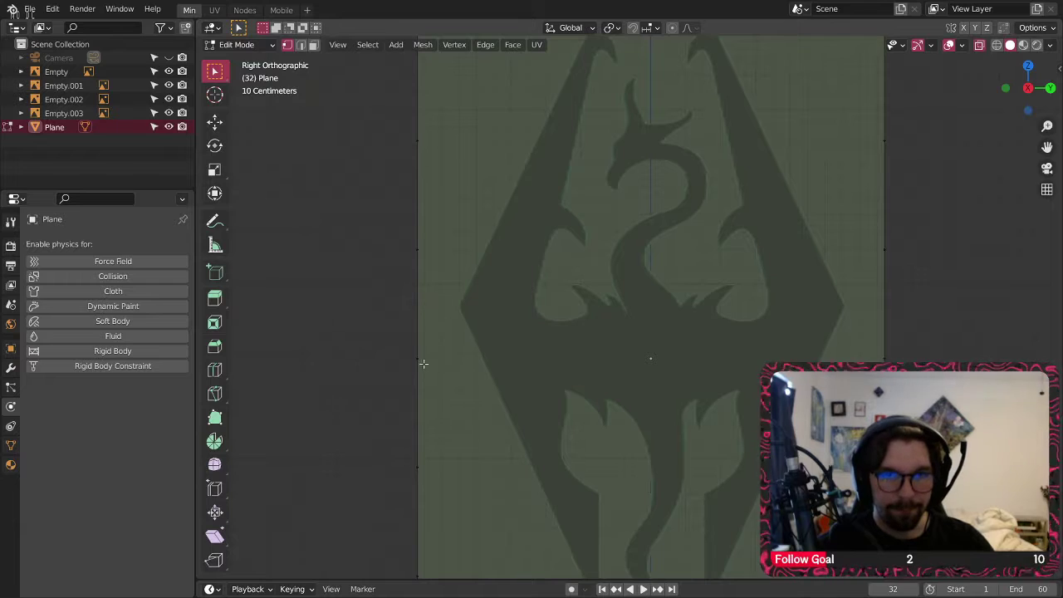
{"action": "left_click", "coordinate": [425, 335]}
{"action": "left_click", "coordinate": [218, 124]}
{"action": "middle_click_drag", "start_coordinate": [498, 295], "coordinate": [415, 316], "text": "shift"}
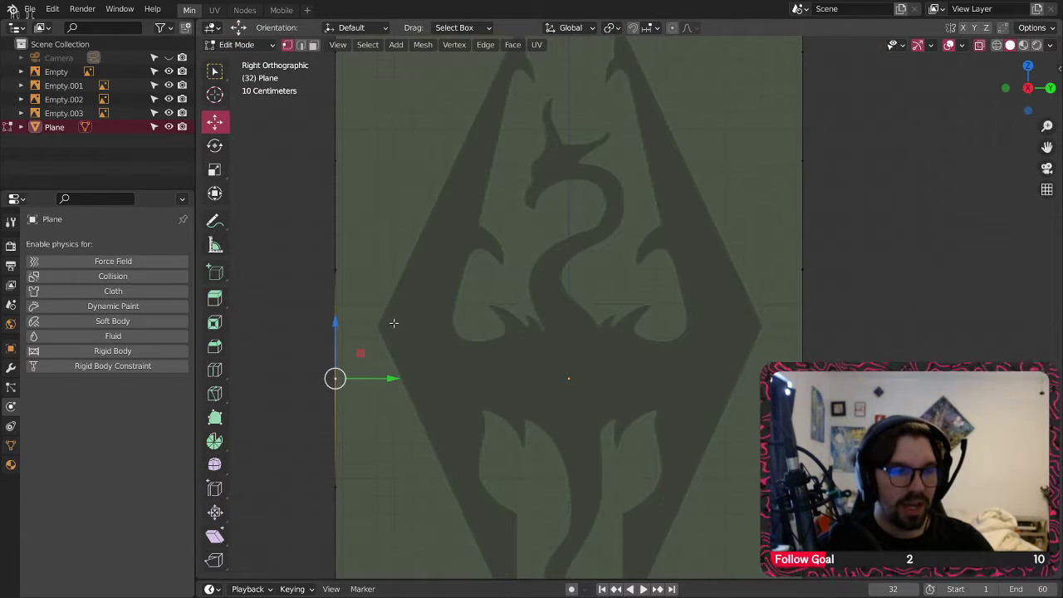
{"action": "key", "text": "g"}
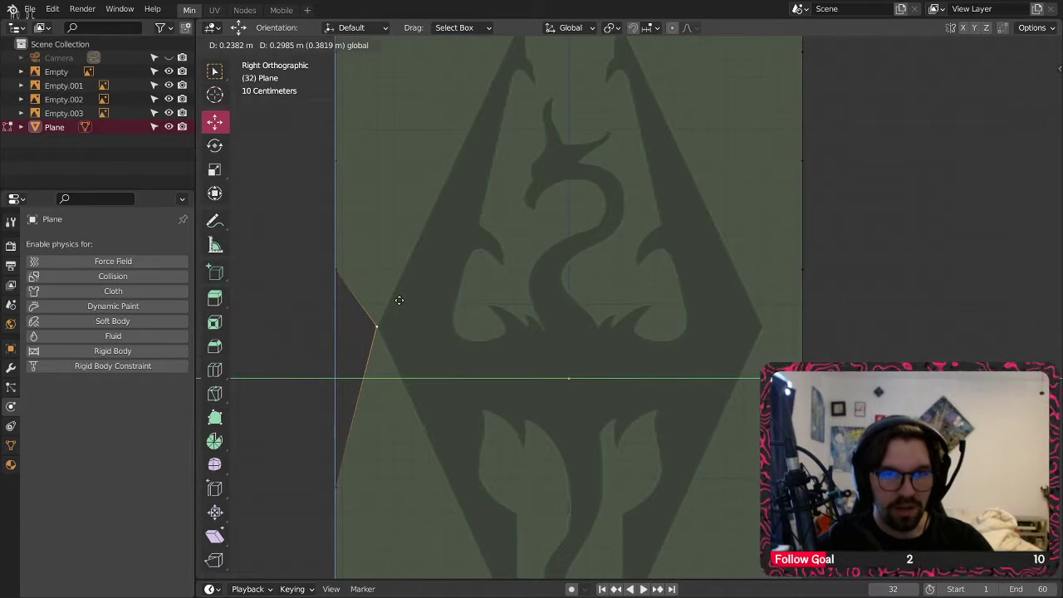
{"action": "left_click", "coordinate": [398, 298]}
- Move the next two left-edge vertices up to the tip of the emblem's left blade and just below it
{"action": "middle_click_drag", "start_coordinate": [393, 212], "coordinate": [393, 360], "text": "shift"}
{"action": "left_click", "coordinate": [340, 358]}
{"action": "left_click_drag", "start_coordinate": [359, 374], "coordinate": [534, 126]}
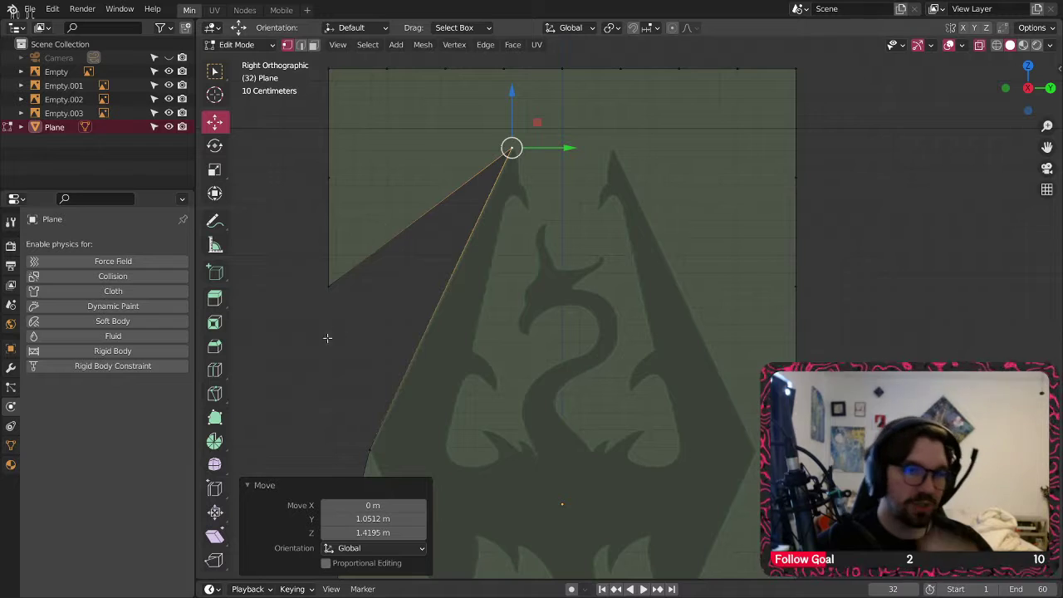
{"action": "left_click", "coordinate": [328, 293]}
{"action": "left_click_drag", "start_coordinate": [354, 262], "coordinate": [558, 176]}
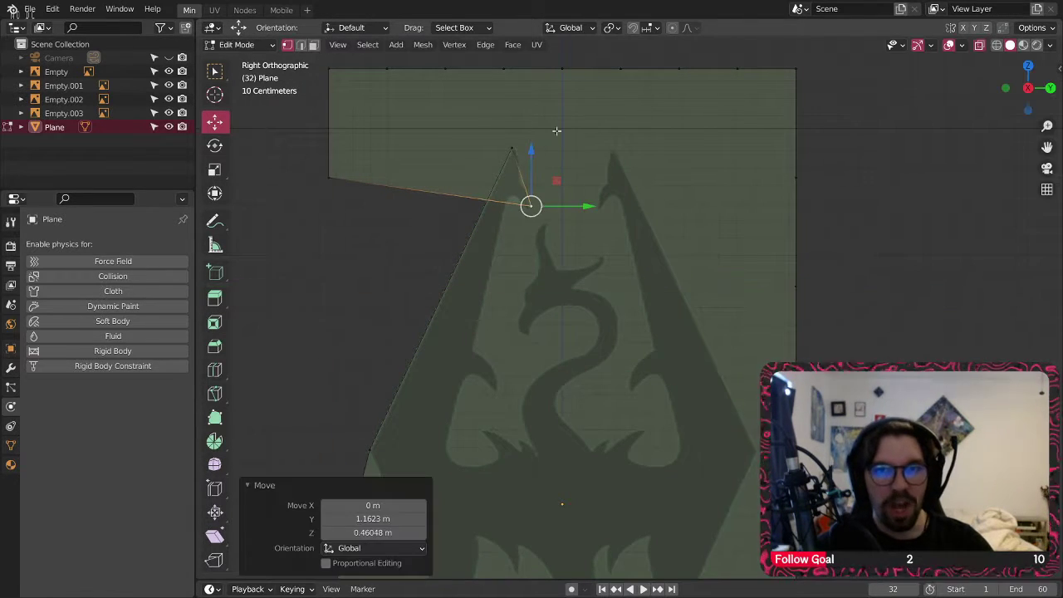
{"action": "middle_click_drag", "start_coordinate": [551, 131], "coordinate": [545, 166], "text": "shift"}
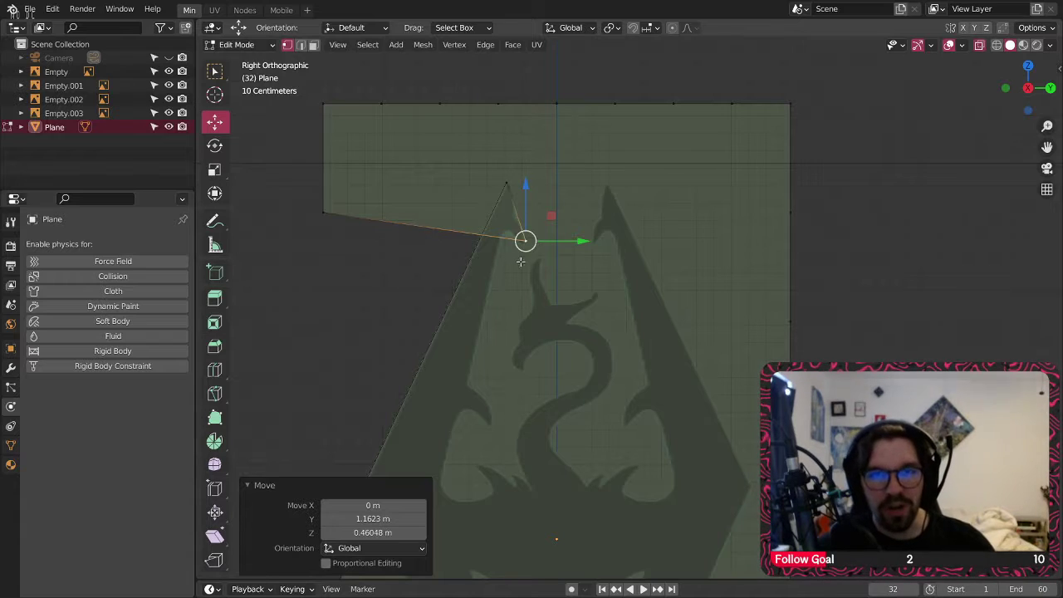
- Fine-tune the two vertices at the left blade's tip so they follow its outline
{"action": "scroll", "coordinate": [520, 261], "scroll_direction": "up", "scroll_amount": 5}
{"action": "left_click_drag", "start_coordinate": [571, 289], "coordinate": [539, 181]}
{"action": "left_click", "coordinate": [500, 164]}
{"action": "left_click_drag", "start_coordinate": [523, 145], "coordinate": [529, 135]}
{"action": "left_click", "coordinate": [512, 202]}
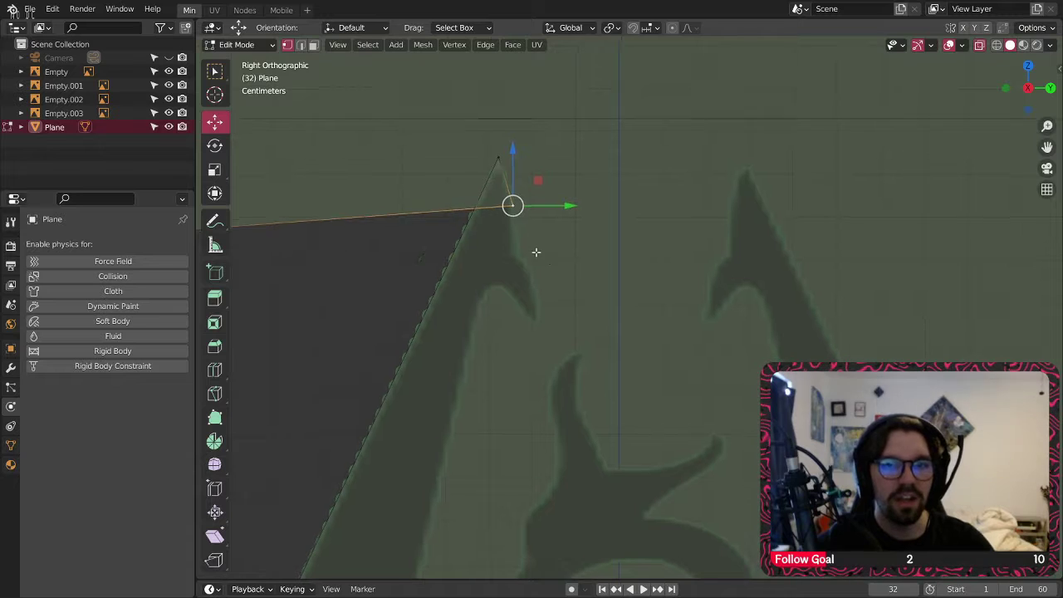
- Move the last left-edge vertex and the plane's upper-left corner down to the hook on the left blade's inner side
{"action": "middle_click_drag", "start_coordinate": [537, 251], "coordinate": [610, 250], "text": "shift"}
{"action": "scroll", "coordinate": [579, 209], "scroll_direction": "down", "scroll_amount": 2}
{"action": "left_click", "coordinate": [299, 270]}
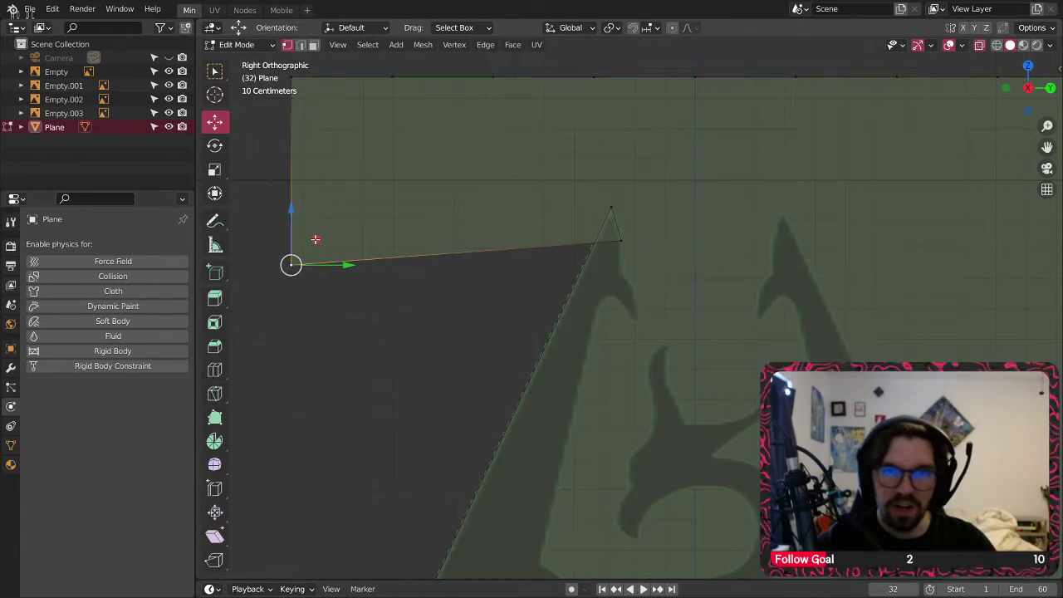
{"action": "left_click_drag", "start_coordinate": [317, 239], "coordinate": [654, 248]}
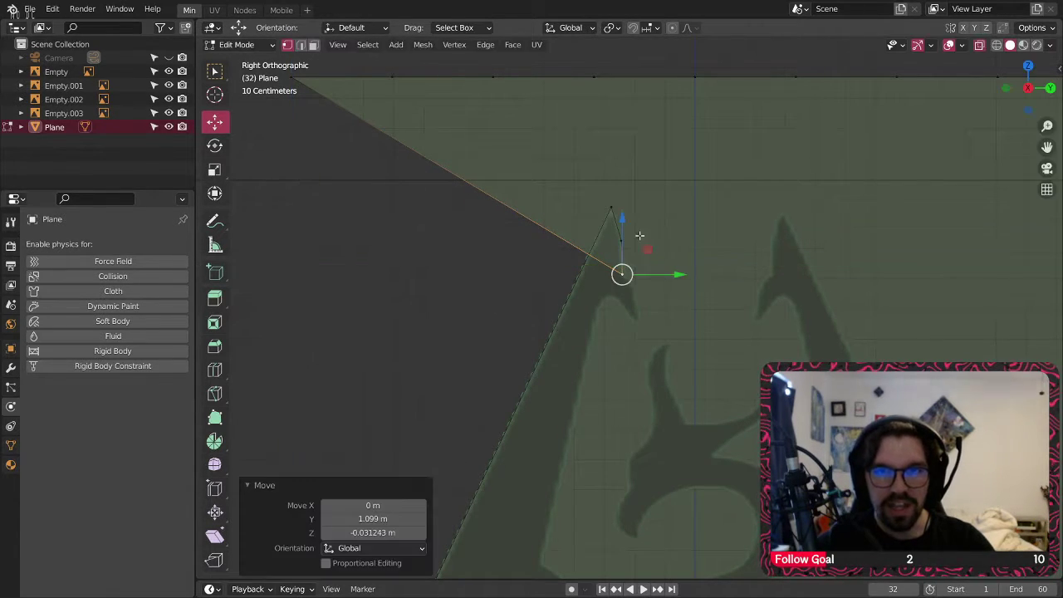
{"action": "scroll", "coordinate": [654, 248], "scroll_direction": "down", "scroll_amount": 2}
{"action": "left_click", "coordinate": [420, 127]}
{"action": "left_click_drag", "start_coordinate": [426, 104], "coordinate": [667, 258]}
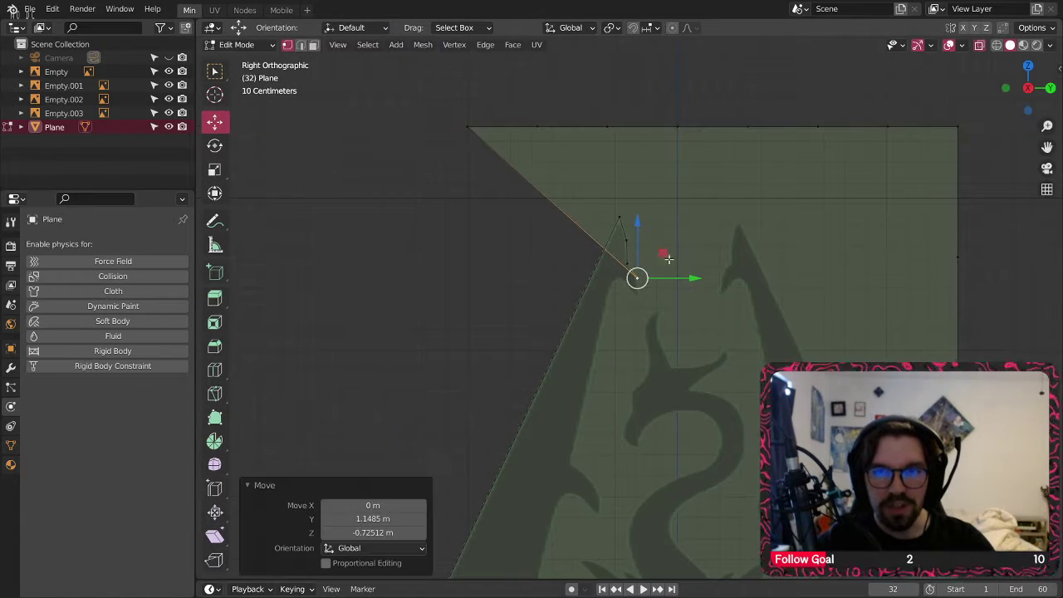
- Move the first two remaining top-edge vertices onto the point and inner root of the left blade's hook
{"action": "middle_click_drag", "start_coordinate": [667, 258], "coordinate": [605, 264], "text": "shift"}
{"action": "left_click", "coordinate": [422, 128]}
{"action": "left_click_drag", "start_coordinate": [437, 108], "coordinate": [603, 280]}
{"action": "left_click", "coordinate": [473, 131]}
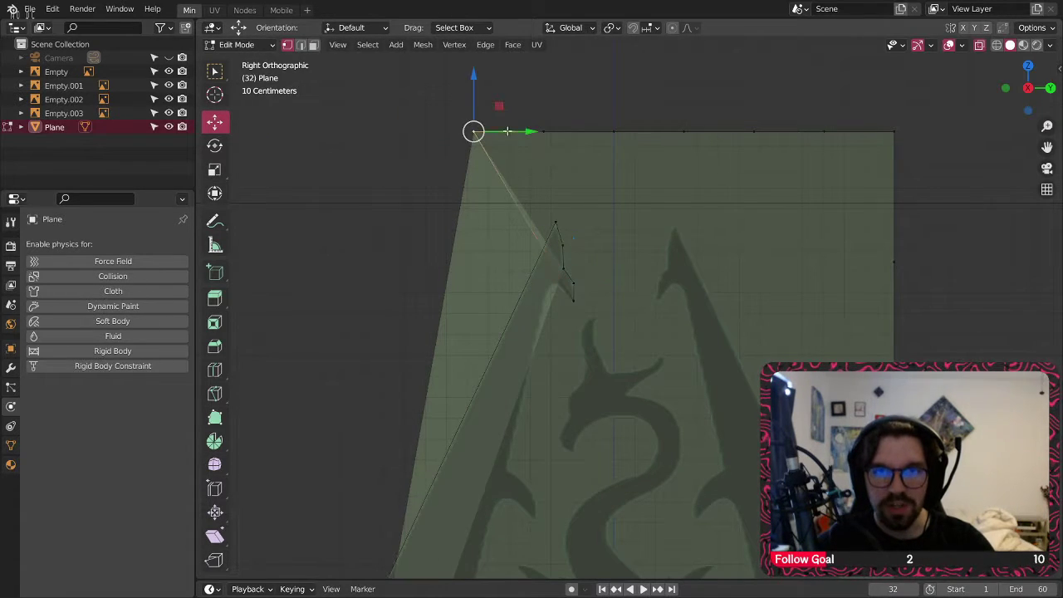
{"action": "left_click_drag", "start_coordinate": [500, 107], "coordinate": [583, 263]}
- Move the next two top-edge vertices, locked to the YZ plane, to both ends of the left blade's straight inner edge
{"action": "left_click", "coordinate": [544, 131]}
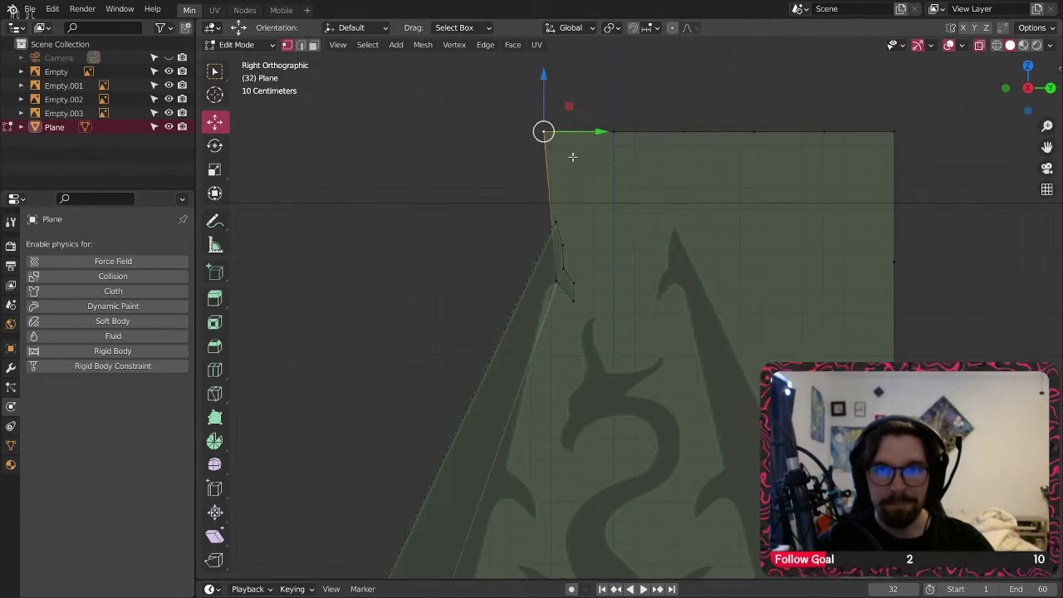
{"action": "key", "text": "g"}
{"action": "key", "text": "shift+x"}
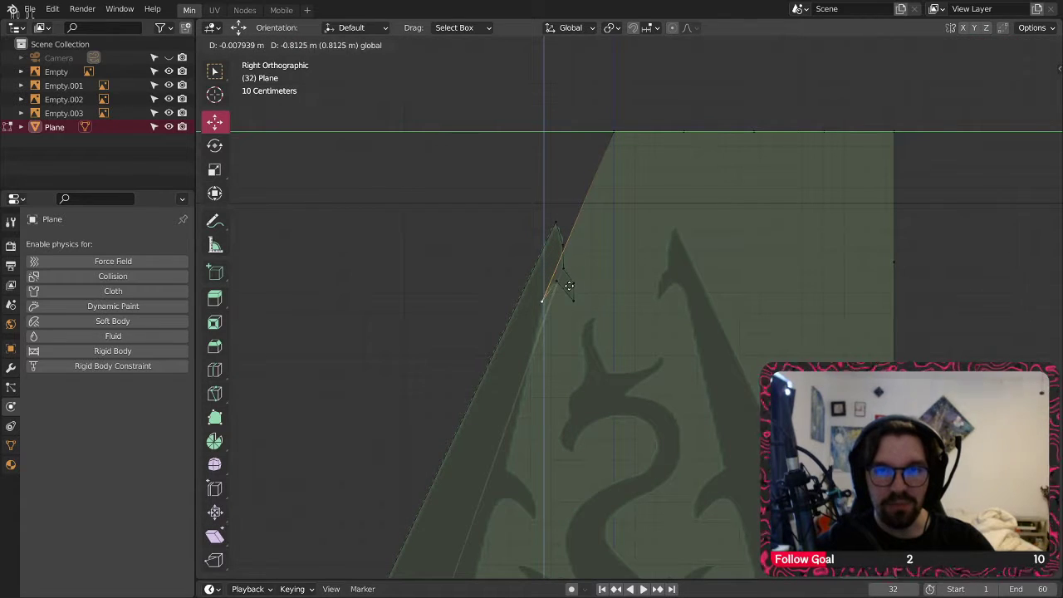
{"action": "left_click", "coordinate": [568, 288]}
{"action": "middle_click_drag", "start_coordinate": [596, 258], "coordinate": [549, 166], "text": "shift"}
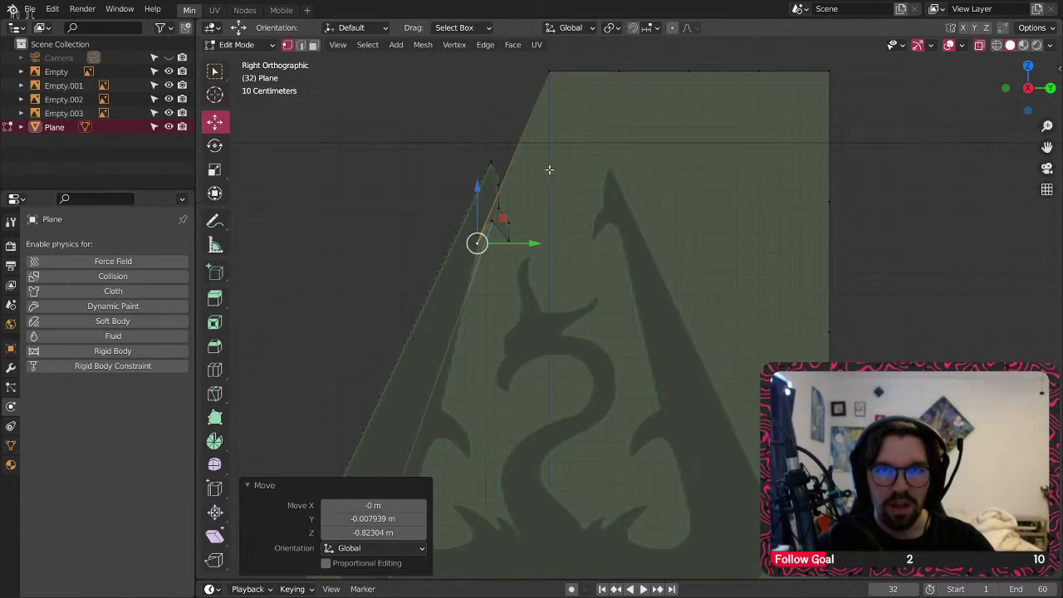
{"action": "left_click", "coordinate": [548, 69]}
{"action": "key", "text": "g"}
{"action": "key", "text": "shift+x"}
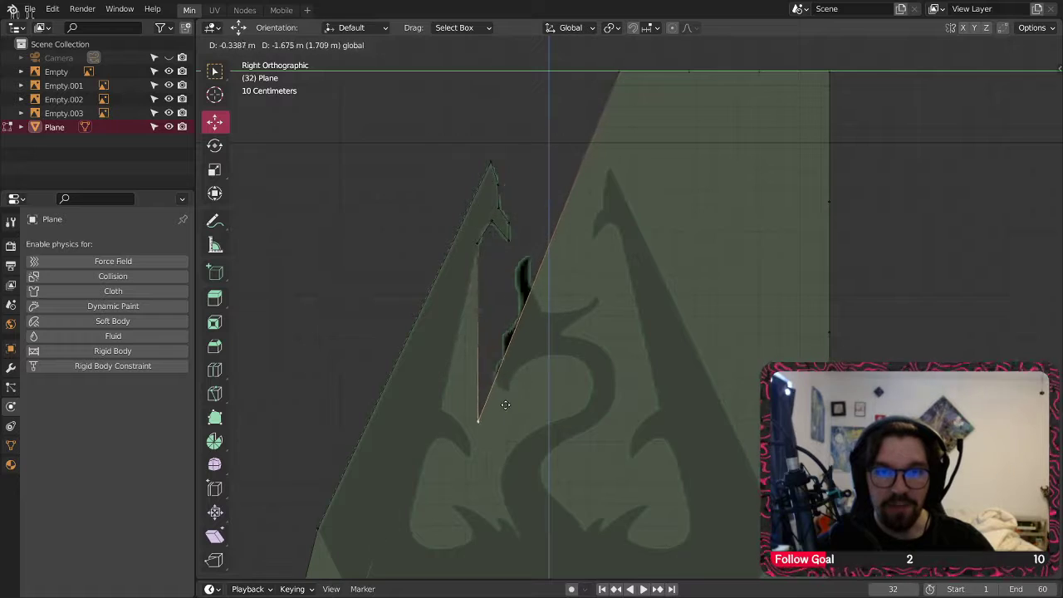
{"action": "left_click", "coordinate": [472, 388]}
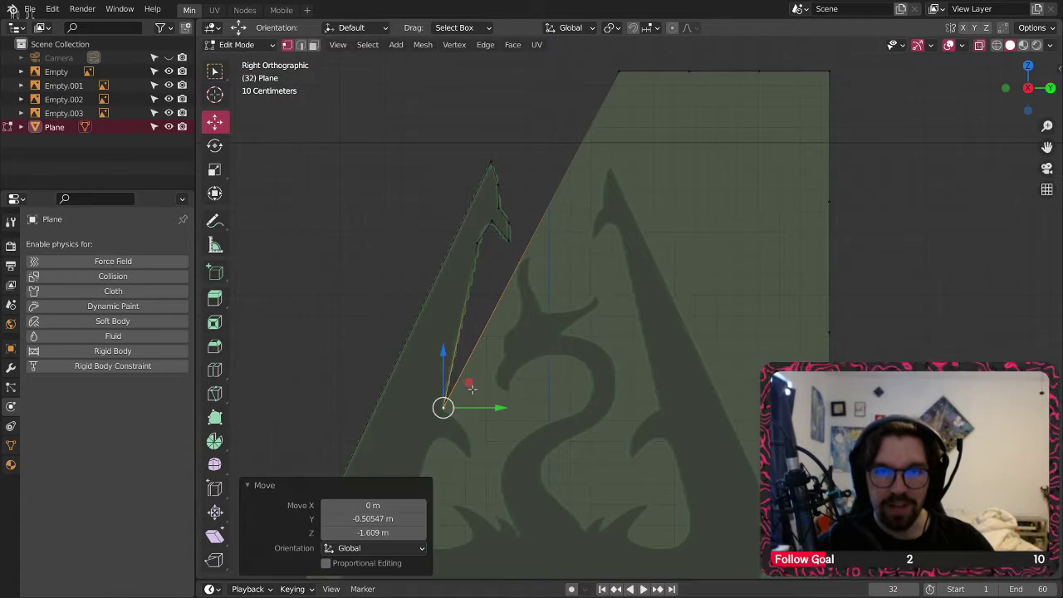
- Move two more top-edge vertices, locked to the YZ plane, along the left blade's lower barb to its point
{"action": "left_click", "coordinate": [619, 72]}
{"action": "key", "text": "g"}
{"action": "key", "text": "shift+x"}
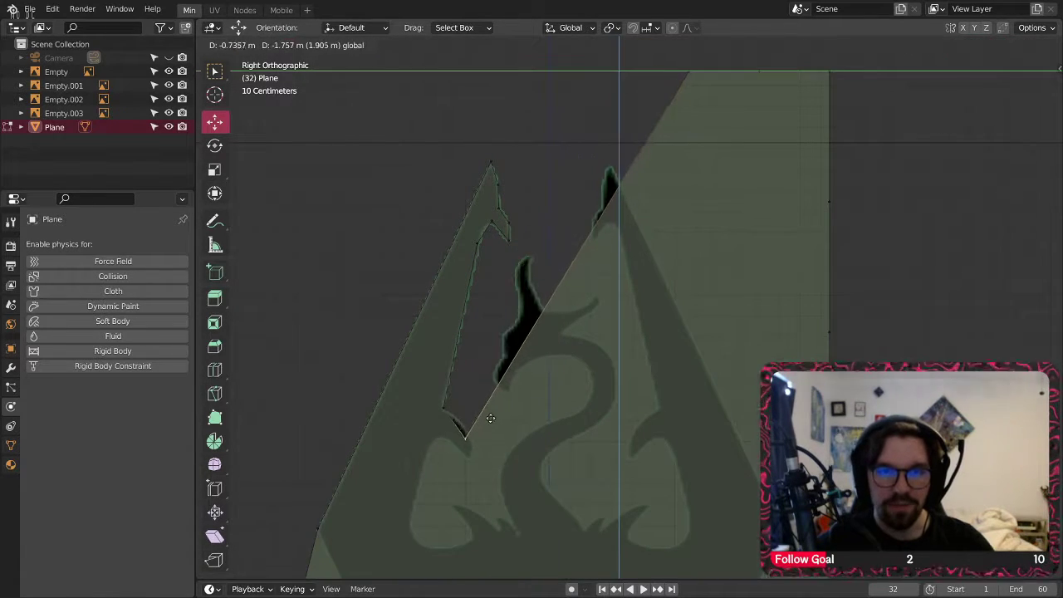
{"action": "left_click", "coordinate": [487, 406]}
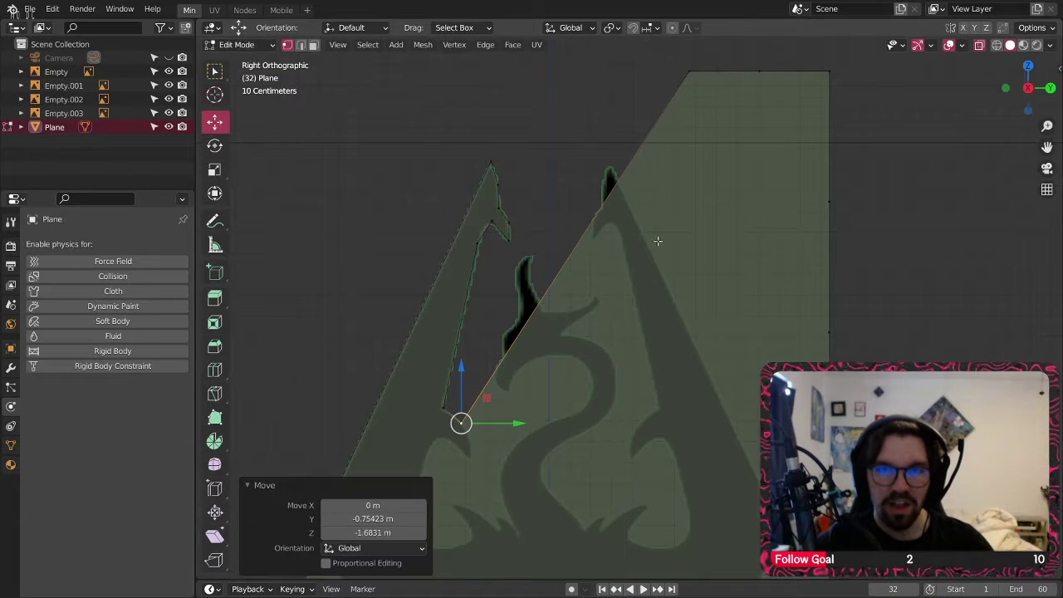
{"action": "left_click", "coordinate": [689, 72]}
{"action": "key", "text": "g"}
{"action": "key", "text": "shift+x"}
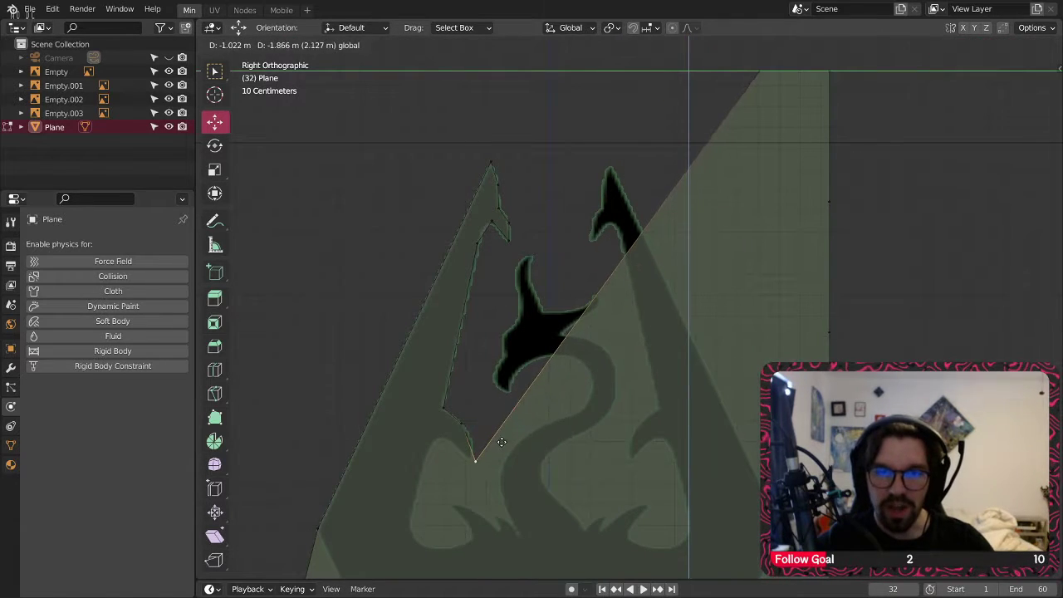
{"action": "left_click", "coordinate": [496, 437]}
- Move the last top-edge vertex before the upper-right corner onto the underside of the left blade's lower barb
{"action": "middle_click_drag", "start_coordinate": [569, 384], "coordinate": [590, 302], "text": "shift"}
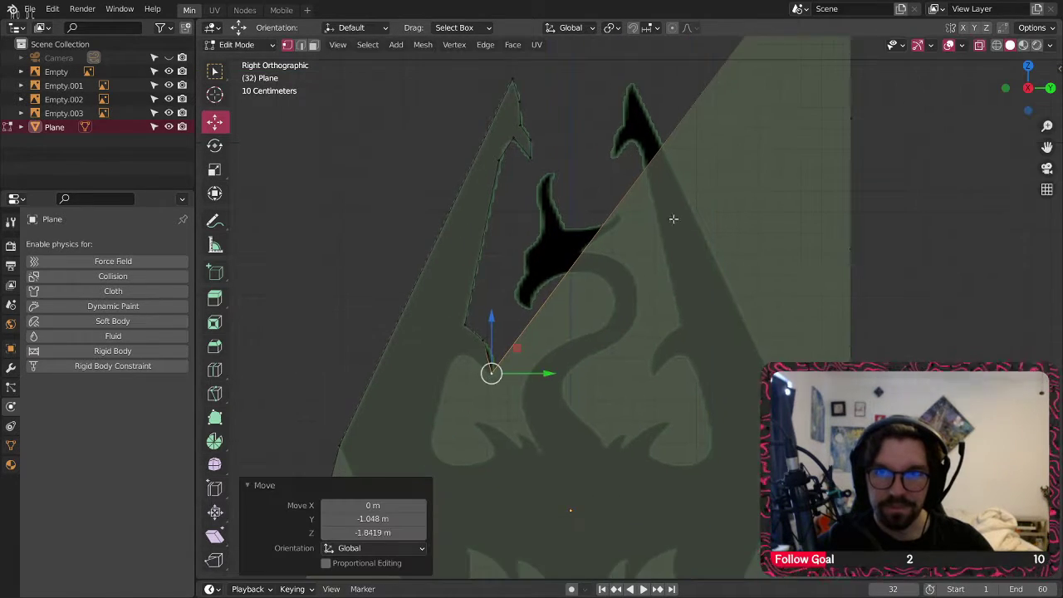
{"action": "middle_click_drag", "start_coordinate": [759, 115], "coordinate": [749, 170], "text": "shift"}
{"action": "left_click", "coordinate": [765, 47]}
{"action": "middle_click_drag", "start_coordinate": [793, 60], "coordinate": [781, 158]}
{"action": "left_click", "coordinate": [1029, 90]}
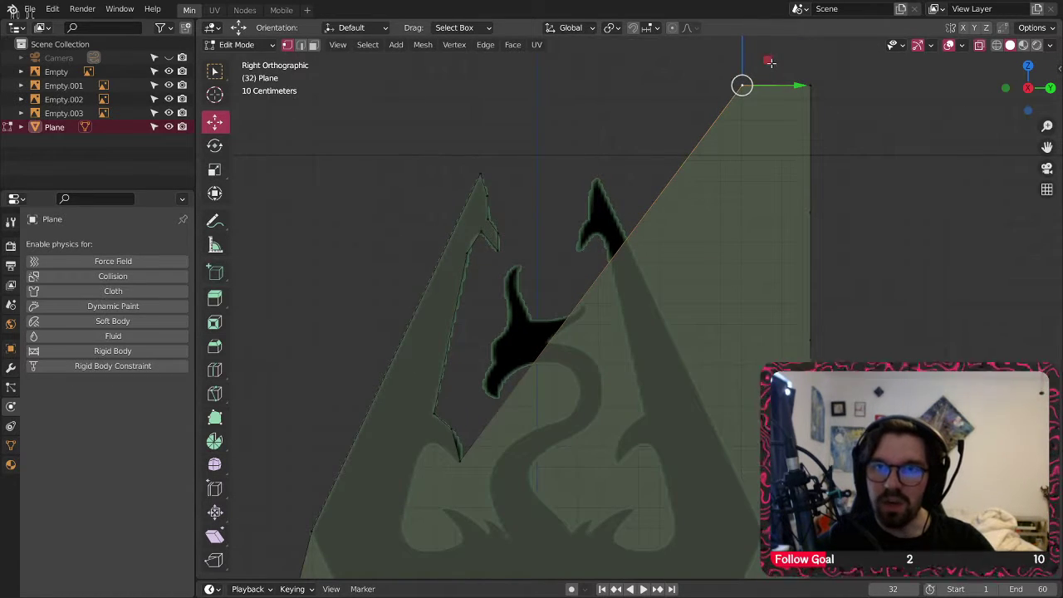
{"action": "left_click_drag", "start_coordinate": [769, 61], "coordinate": [460, 421]}
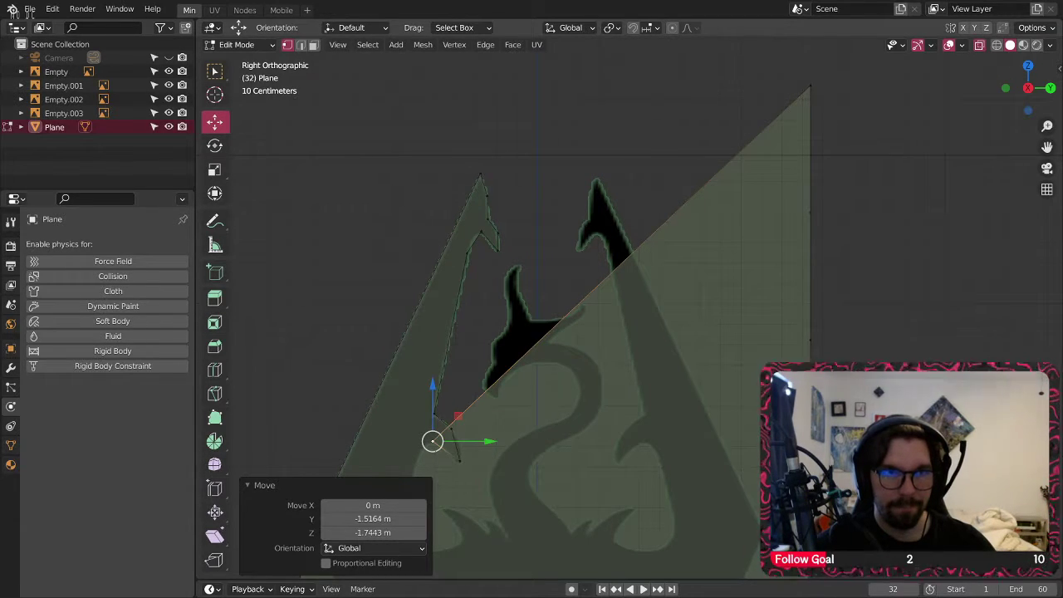
{"action": "left_click", "coordinate": [854, 238]}
- Switch to Object Mode and delete both the emblem reference image and the partly shaped plane
{"action": "scroll", "coordinate": [855, 237], "scroll_direction": "down", "scroll_amount": 6}
{"action": "middle_click_drag", "start_coordinate": [696, 291], "coordinate": [587, 217], "text": "shift"}
{"action": "left_click", "coordinate": [230, 49]}
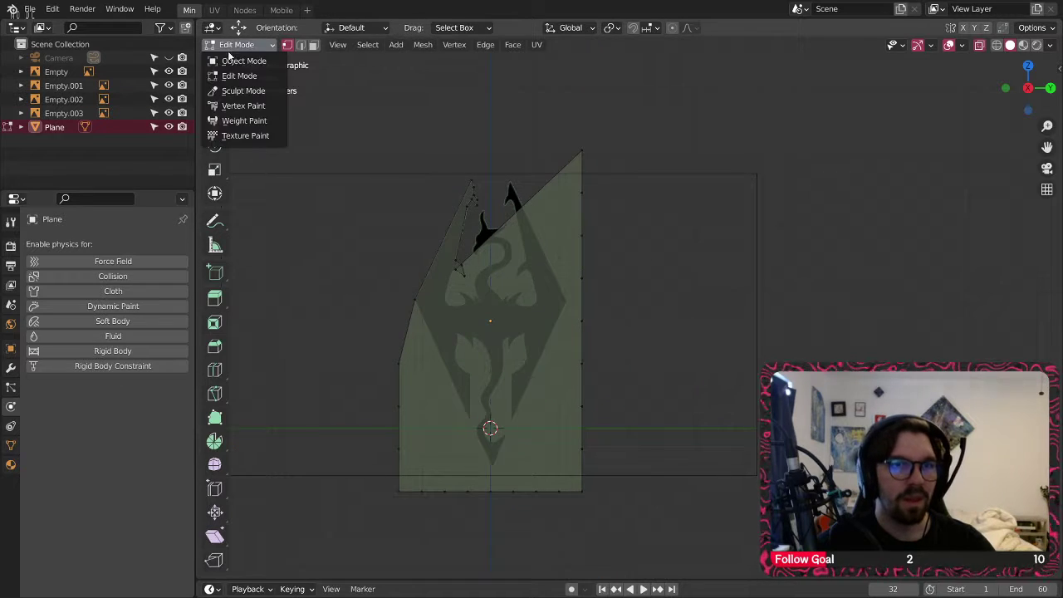
{"action": "left_click", "coordinate": [243, 61]}
{"action": "left_click", "coordinate": [499, 358]}
{"action": "key", "text": "Delete"}
{"action": "left_click", "coordinate": [514, 322]}
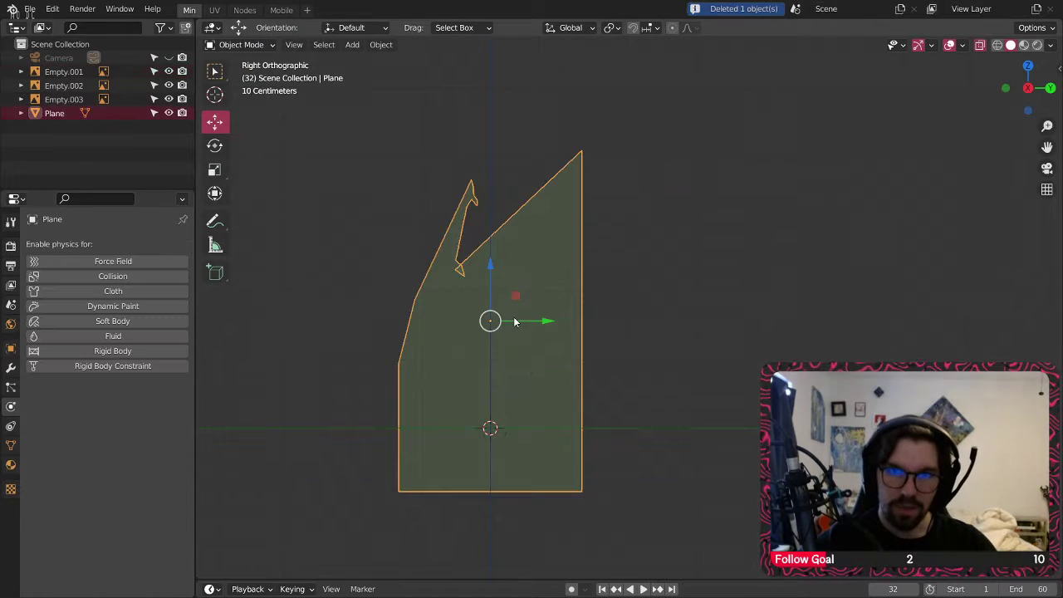
{"action": "key", "text": "Delete"}
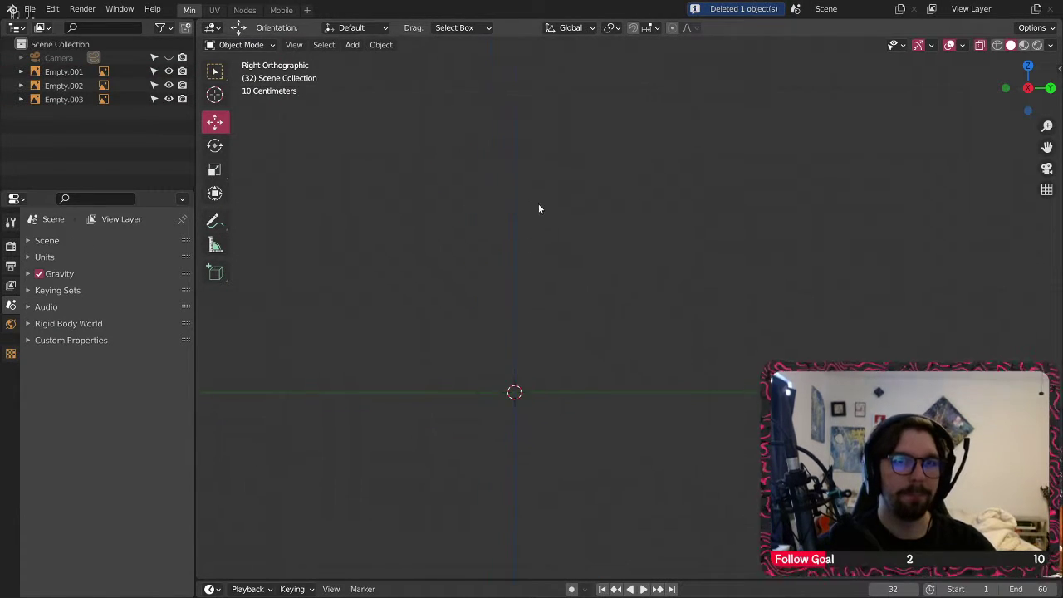
- Try to import a Scalable Vector Graphics (.svg) file and look through the other import options
{"action": "left_click", "coordinate": [33, 10]}
{"action": "mouse_move", "coordinate": [88, 196]}
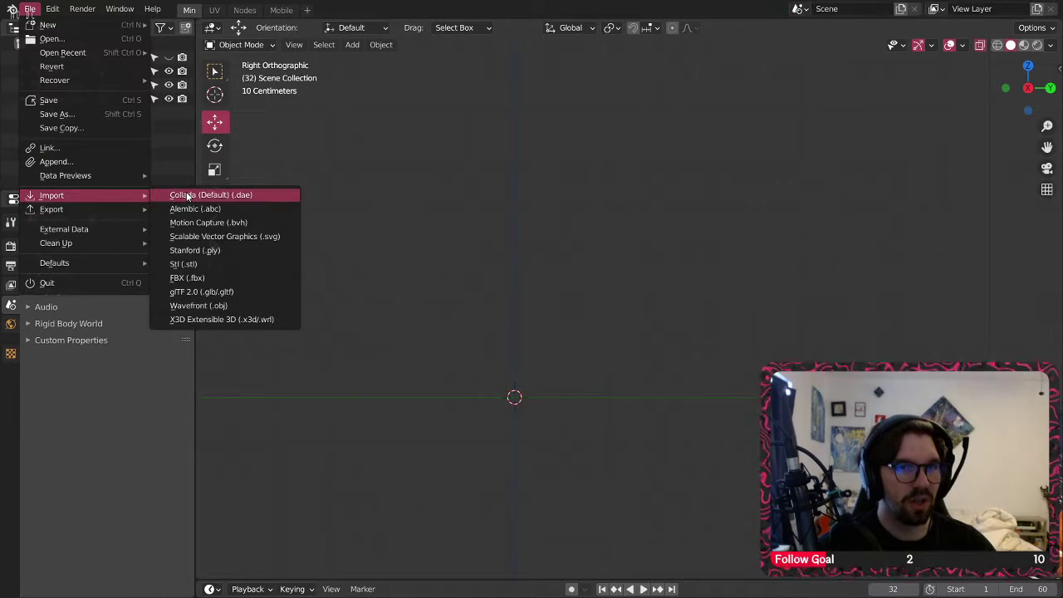
{"action": "left_click", "coordinate": [242, 241]}
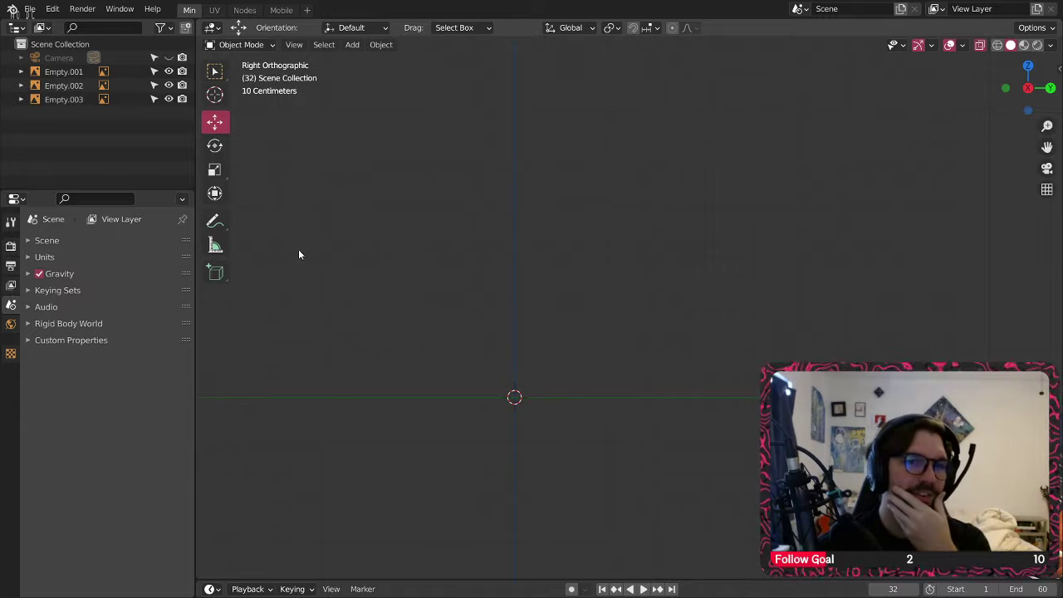
{"action": "left_click", "coordinate": [29, 10]}
{"action": "mouse_move", "coordinate": [114, 201]}
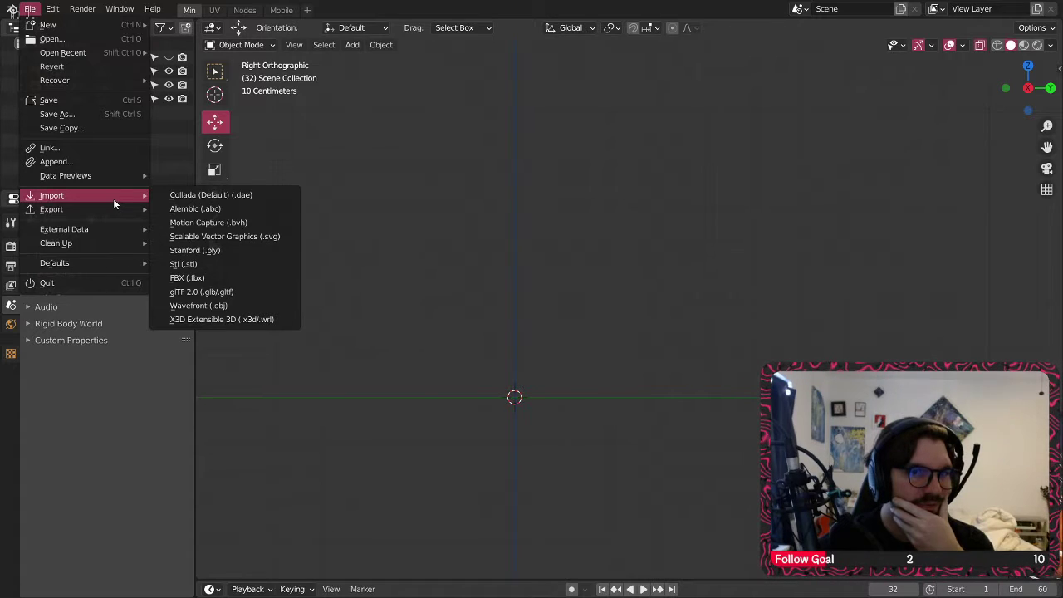
{"action": "mouse_move", "coordinate": [119, 178]}
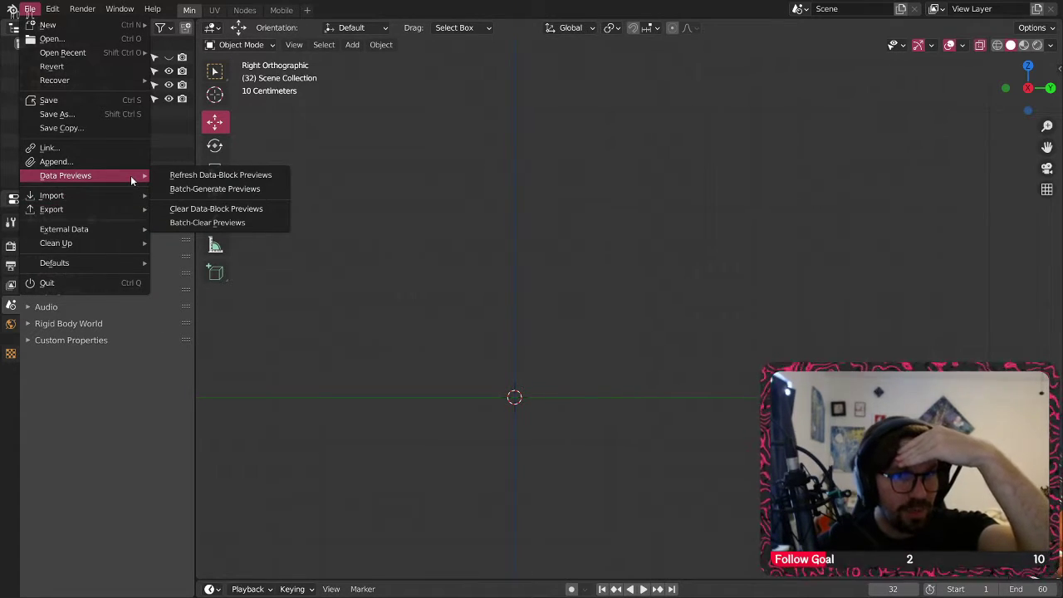
{"action": "mouse_move", "coordinate": [62, 199]}
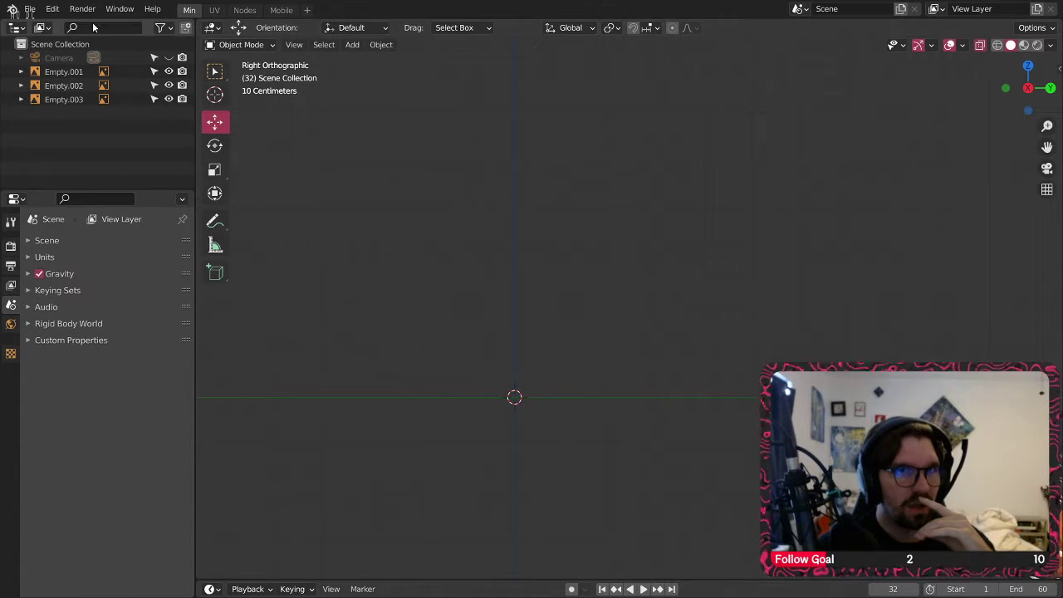
- Try to add an image object, and undo back to the emblem reference image centred on the origin
{"action": "left_click", "coordinate": [375, 47]}
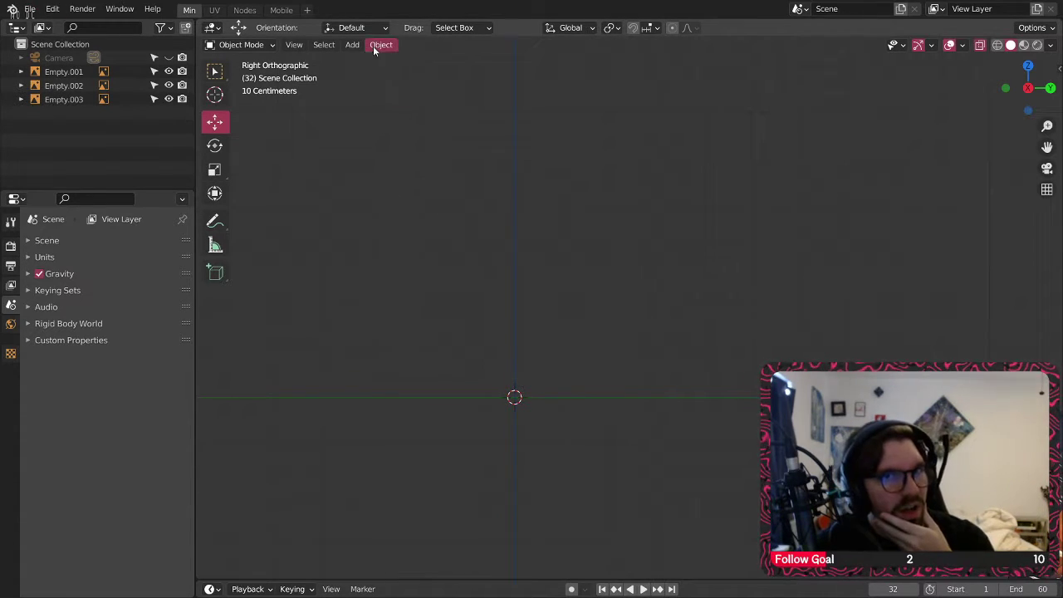
{"action": "mouse_move", "coordinate": [352, 45]}
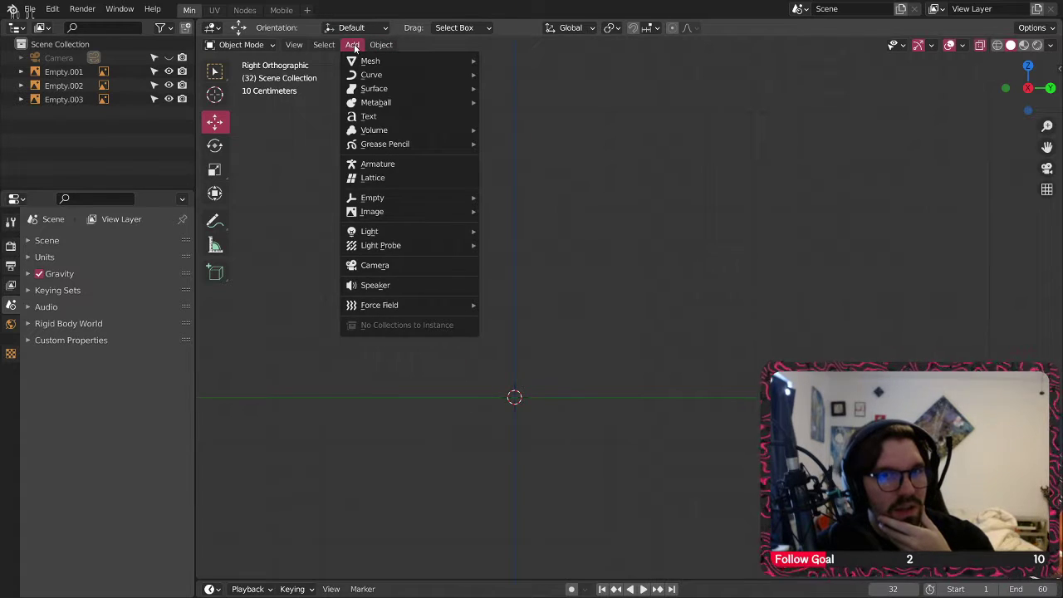
{"action": "mouse_move", "coordinate": [435, 211]}
{"action": "left_click", "coordinate": [490, 211]}
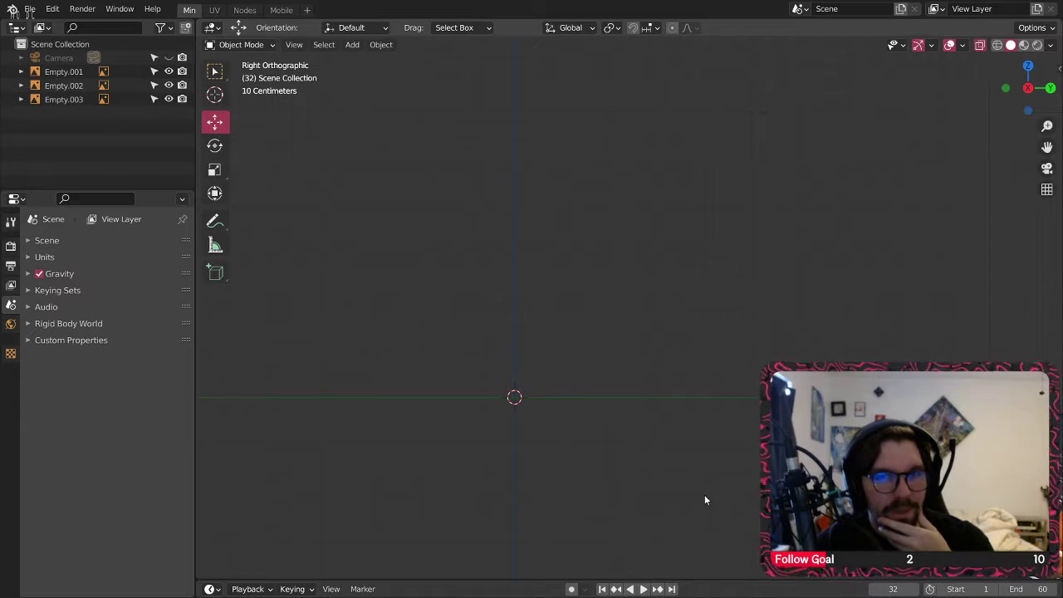
{"action": "key", "text": "ctrl+z"}
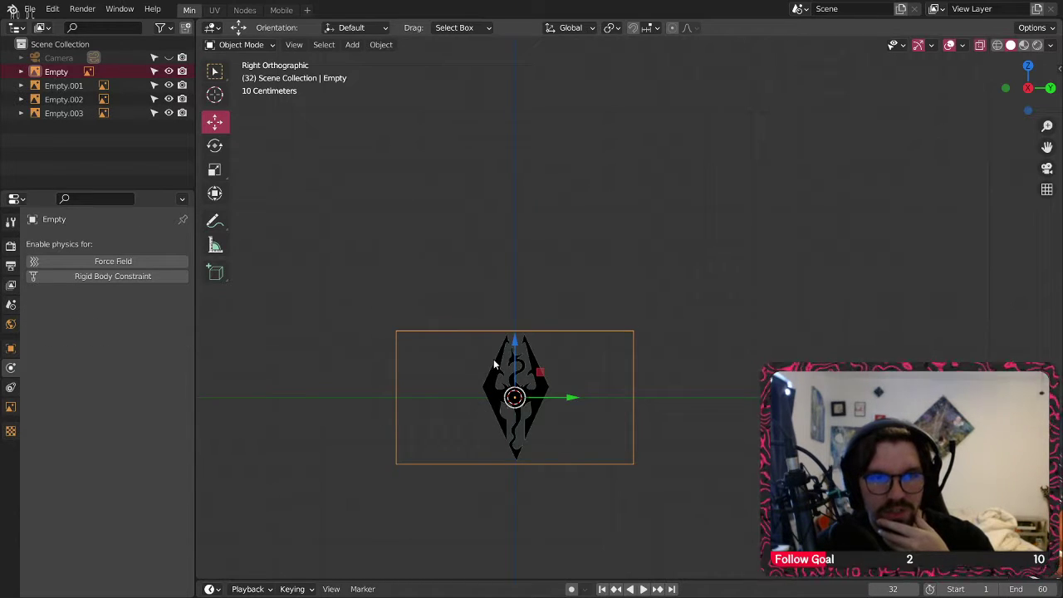
- Examine the emblem reference image up close and look through its image settings and available source types
{"action": "scroll", "coordinate": [483, 370], "scroll_direction": "up", "scroll_amount": 6}
{"action": "scroll", "coordinate": [551, 339], "scroll_direction": "up", "scroll_amount": 6}
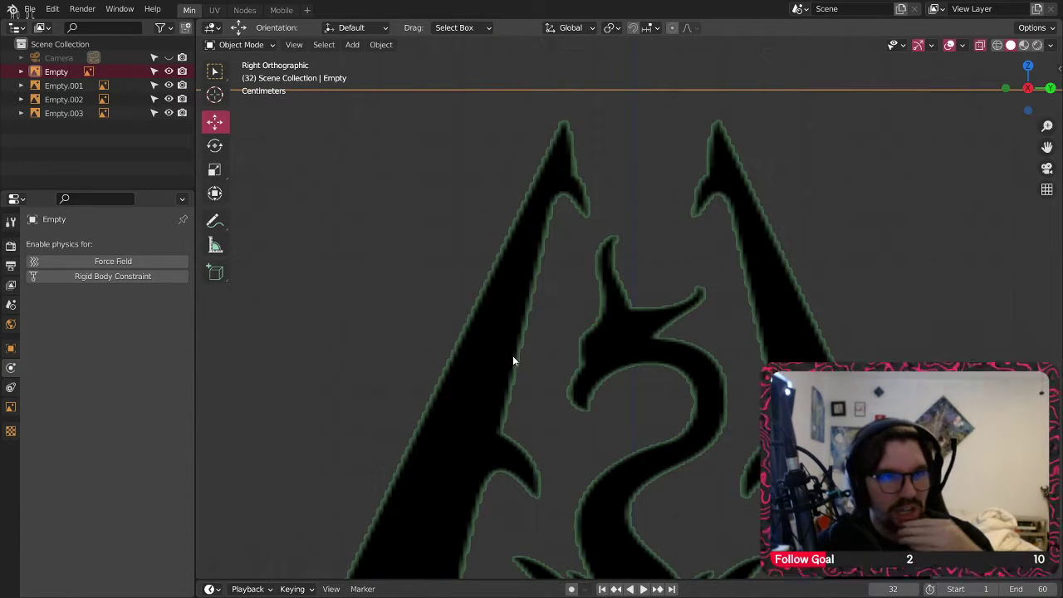
{"action": "left_click", "coordinate": [12, 407]}
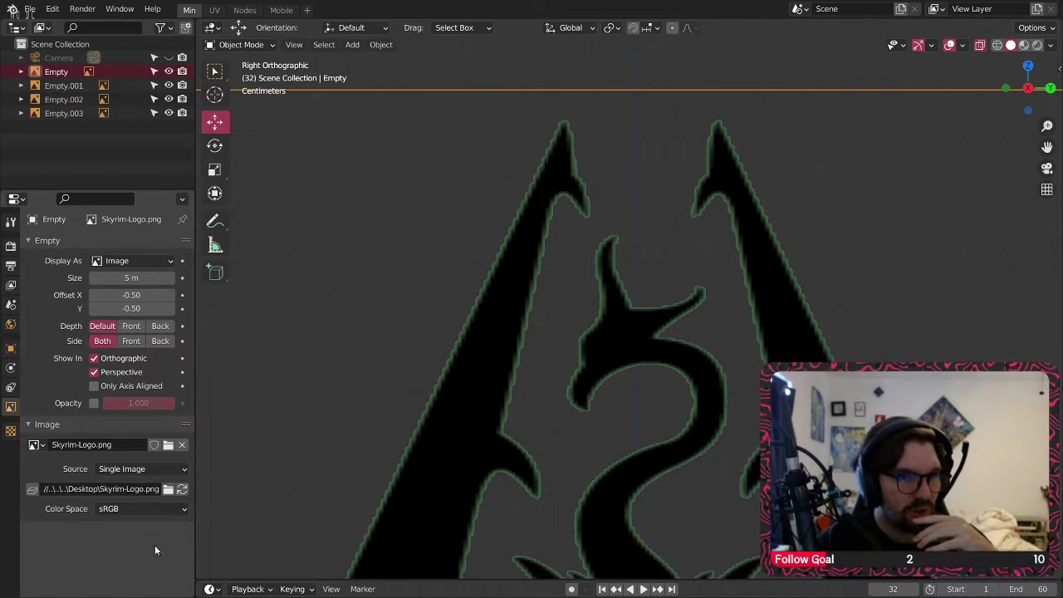
{"action": "left_click", "coordinate": [145, 469]}
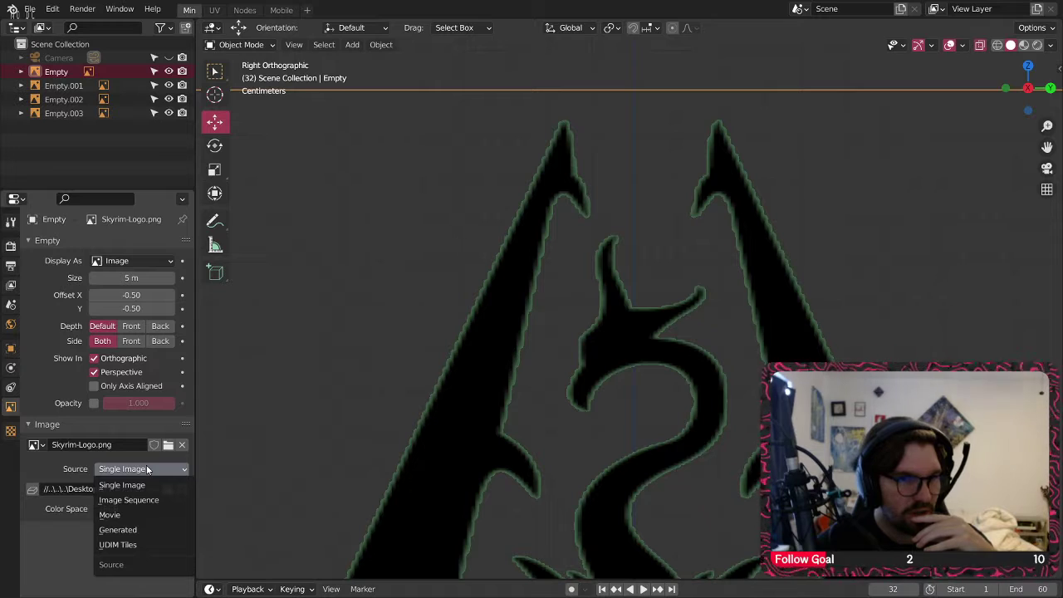
{"action": "left_click", "coordinate": [147, 470]}
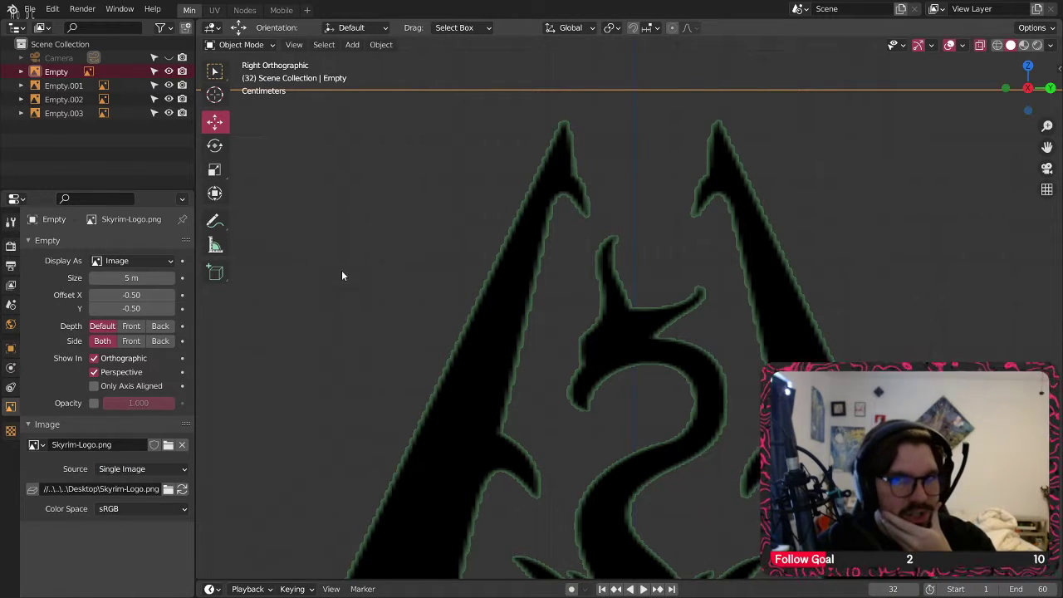
{"action": "scroll", "coordinate": [398, 285], "scroll_direction": "down", "scroll_amount": 5}
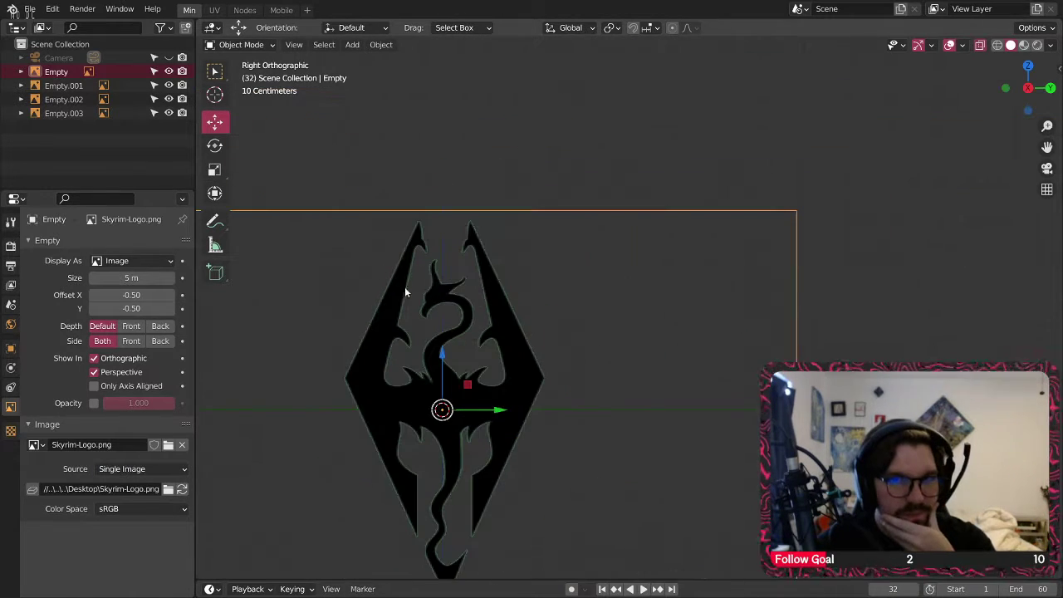
{"action": "left_click", "coordinate": [336, 301]}
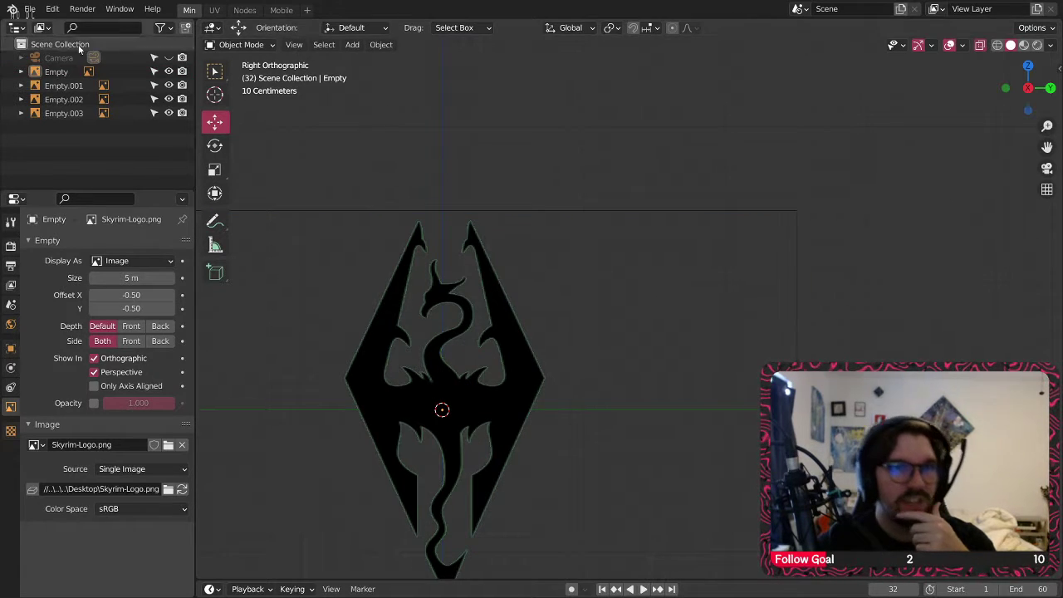
- Open the preferences, and delete the emblem reference image from the scene
{"action": "left_click", "coordinate": [52, 9]}
{"action": "left_click", "coordinate": [102, 204]}
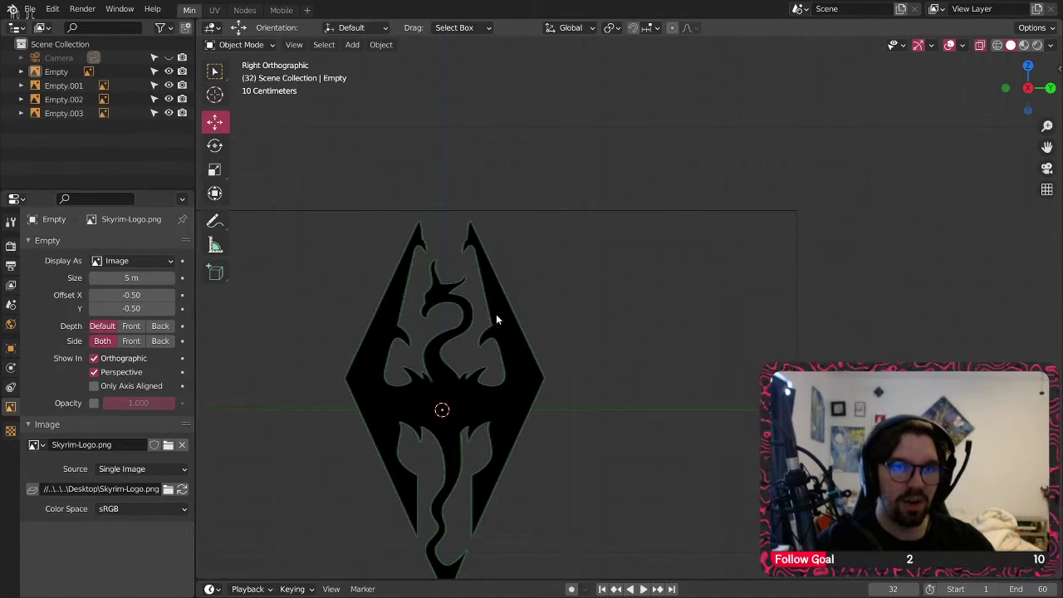
{"action": "left_click", "coordinate": [532, 288]}
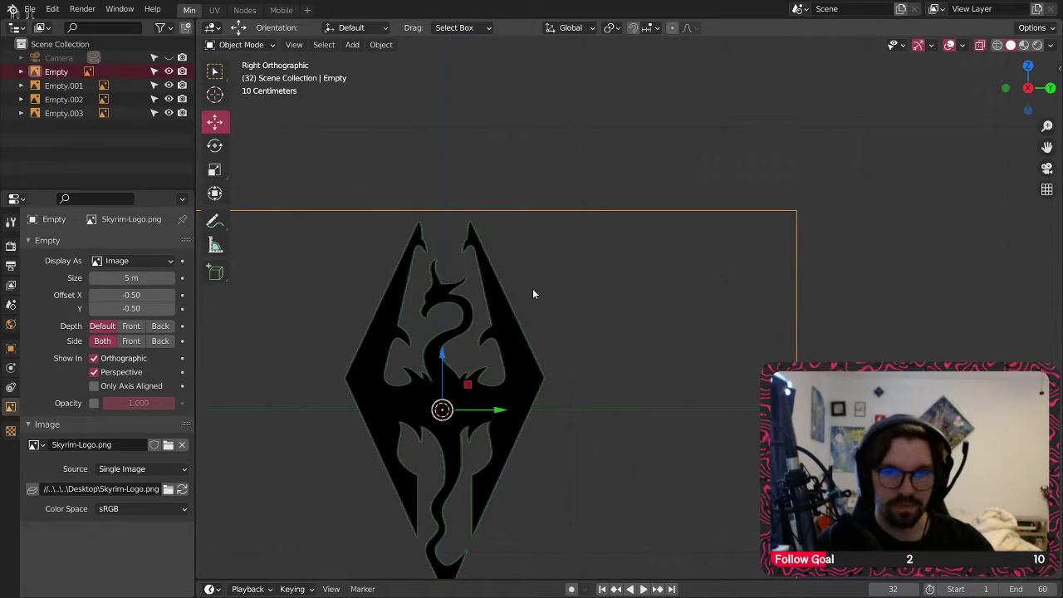
{"action": "key", "text": "Delete"}
- Import Skyrim-Logo.png with Images as Planes
{"action": "left_click", "coordinate": [29, 8]}
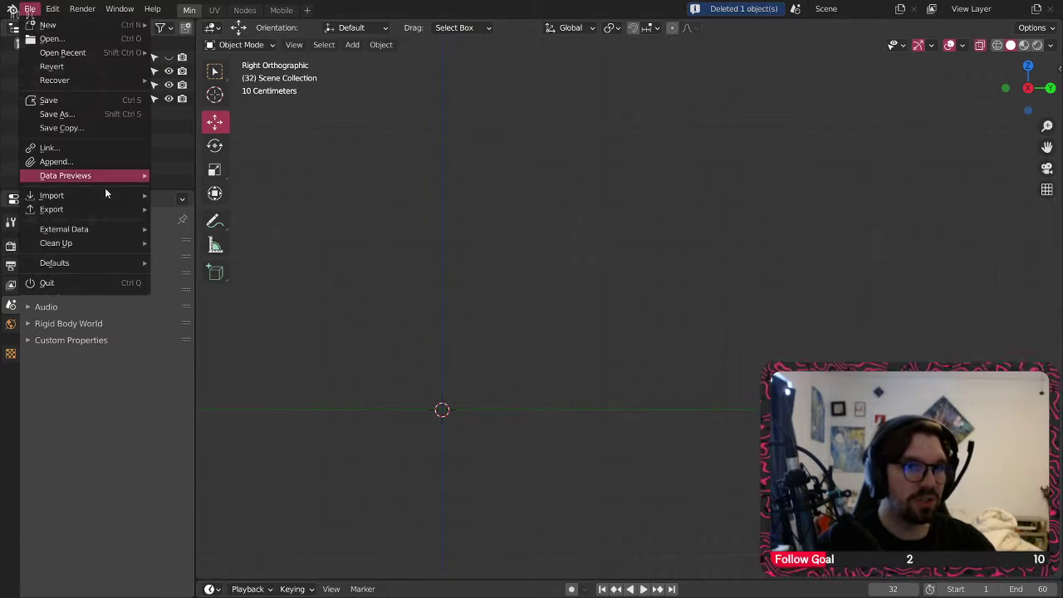
{"action": "mouse_move", "coordinate": [138, 193]}
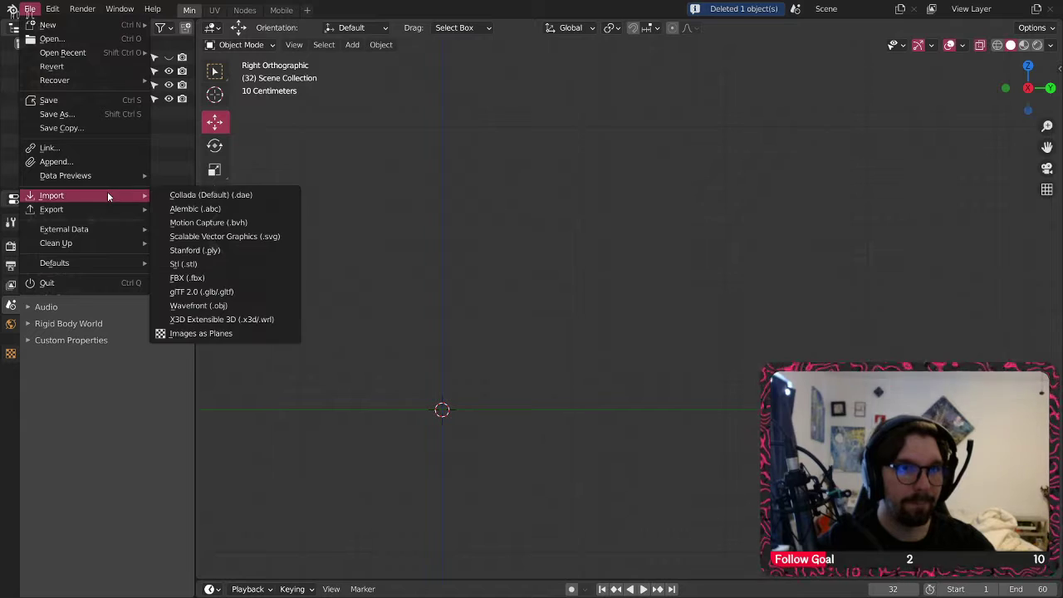
{"action": "left_click", "coordinate": [212, 334]}
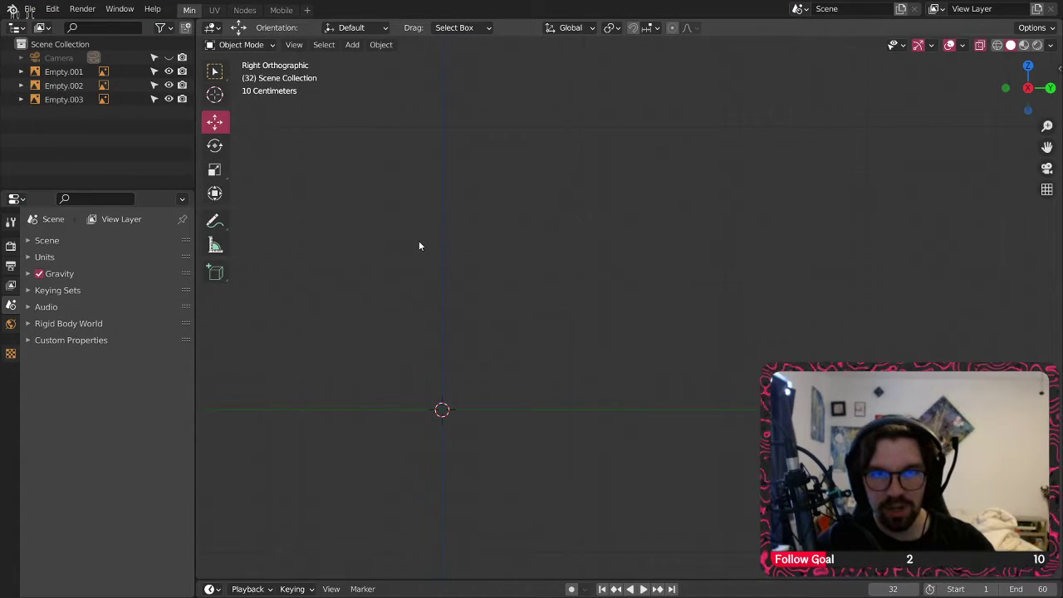
{"action": "left_click", "coordinate": [726, 510]}
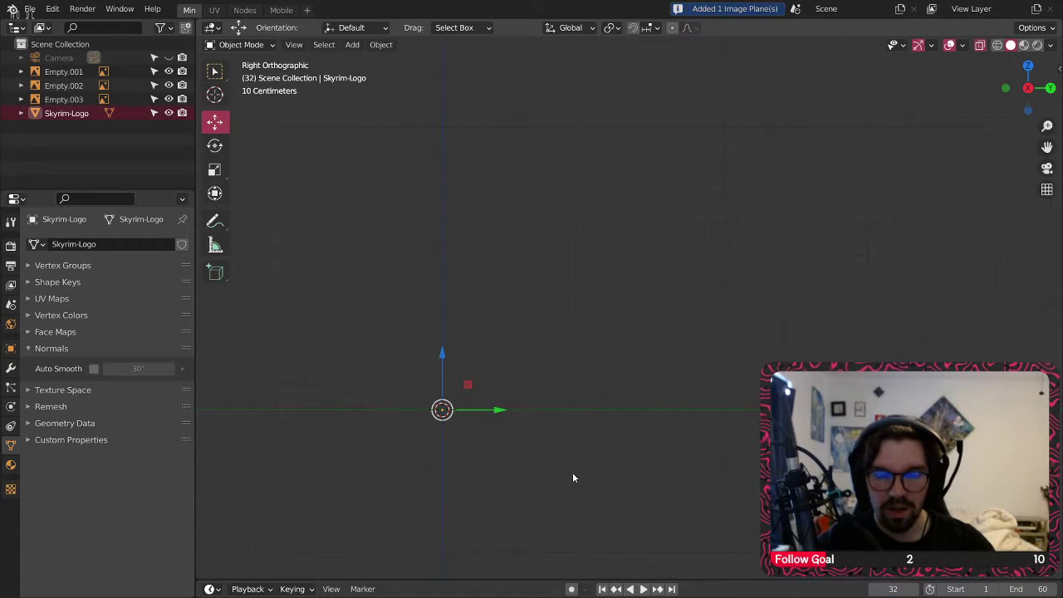
- Put the imported logo plane in Edit Mode and show its texture with Material Preview shading
{"action": "scroll", "coordinate": [424, 372], "scroll_direction": "down", "scroll_amount": 9}
{"action": "middle_click_drag", "start_coordinate": [422, 356], "coordinate": [487, 374]}
{"action": "scroll", "coordinate": [444, 368], "scroll_direction": "up", "scroll_amount": 10}
{"action": "scroll", "coordinate": [488, 373], "scroll_direction": "up", "scroll_amount": 4}
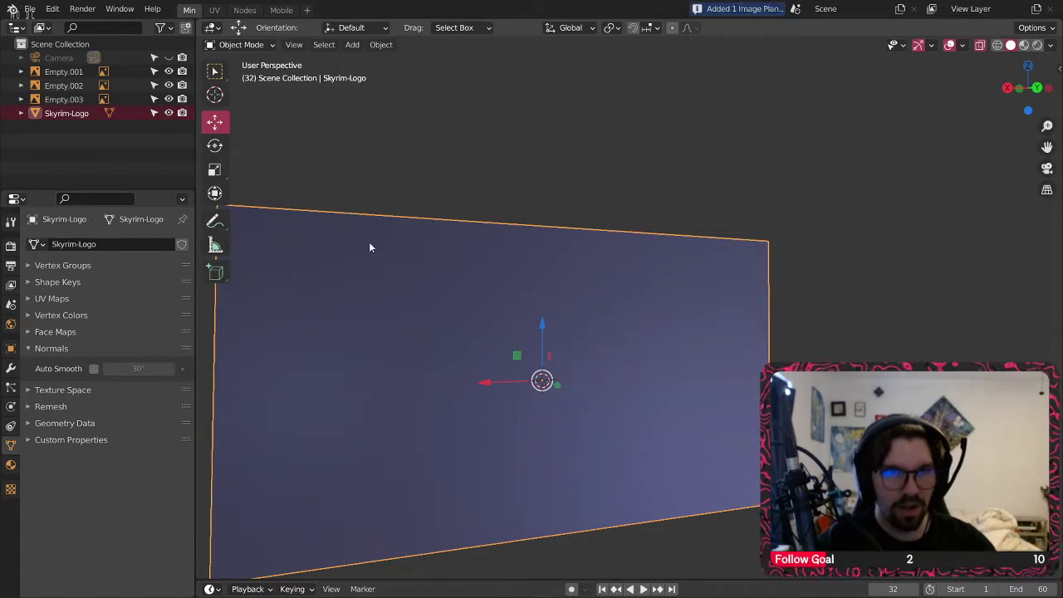
{"action": "key", "text": "alt+a"}
{"action": "left_click", "coordinate": [235, 46]}
{"action": "left_click", "coordinate": [244, 74]}
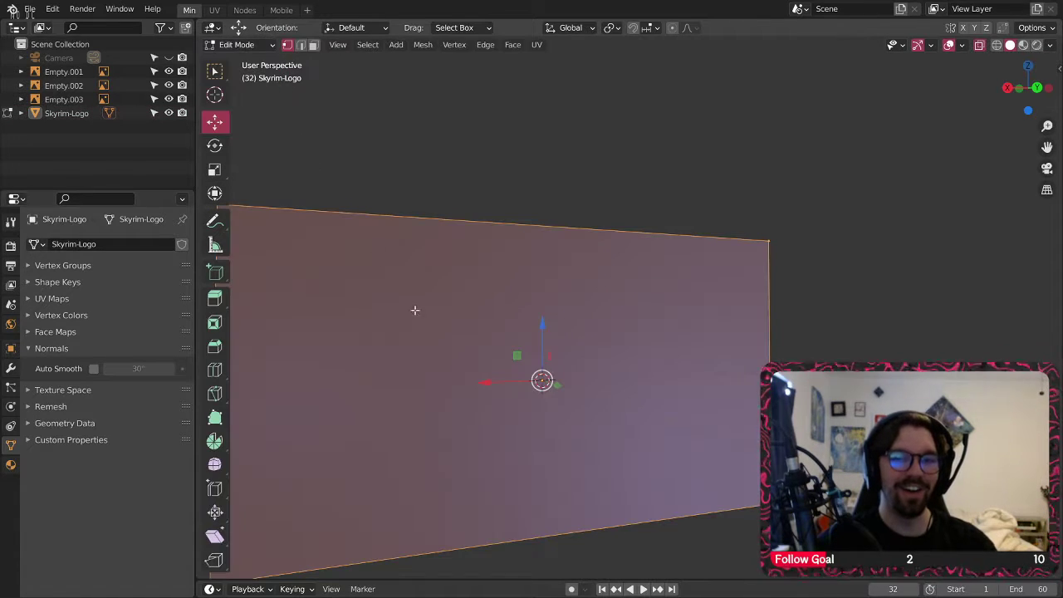
{"action": "middle_click_drag", "start_coordinate": [416, 311], "coordinate": [468, 299]}
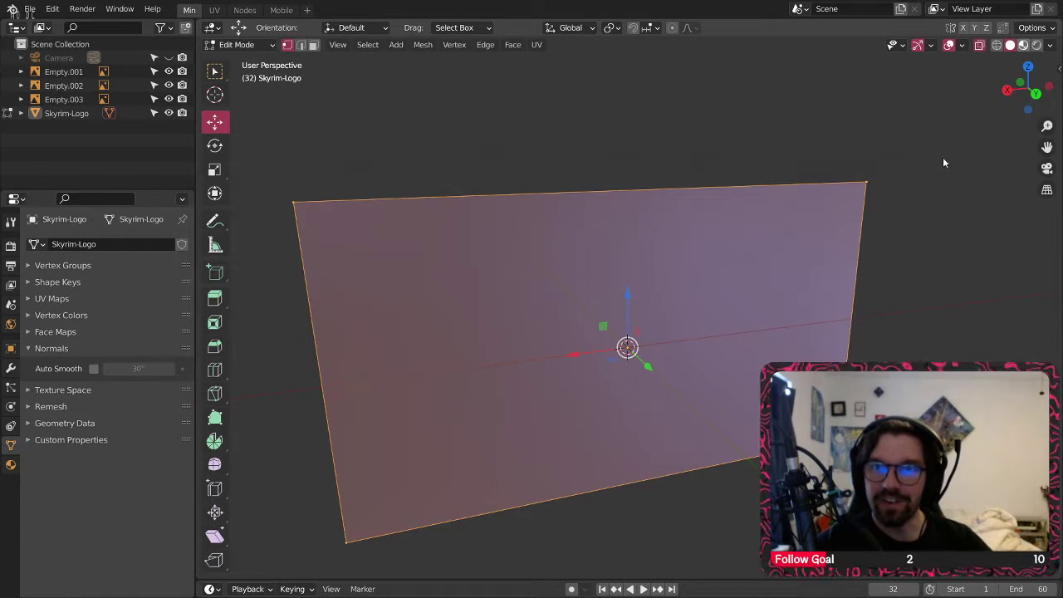
{"action": "key", "text": "shift+z"}
{"action": "key", "text": "shift+z"}
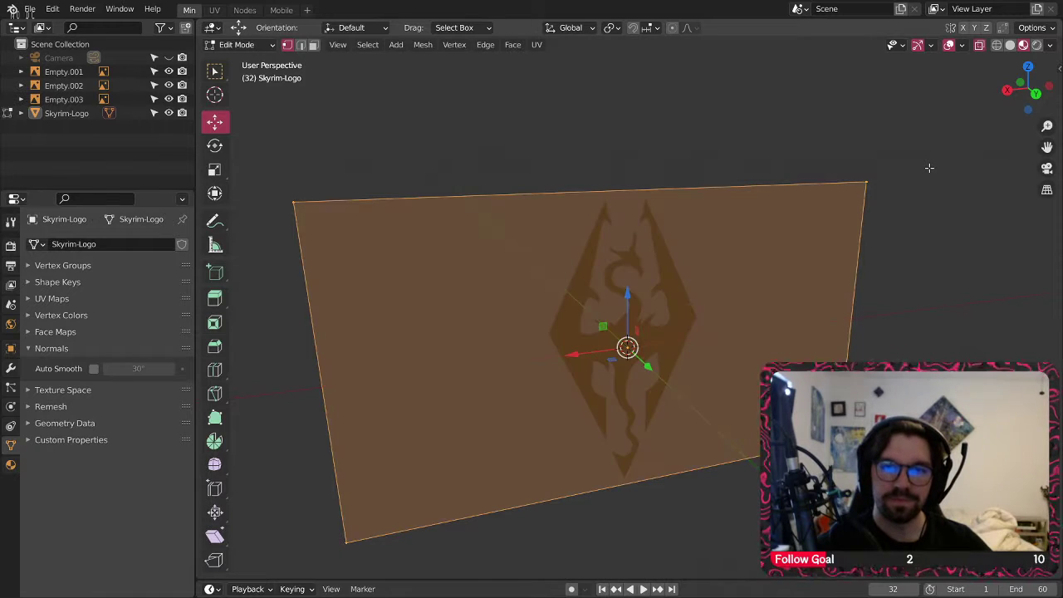
- Set the logo plane's Z rotation to 90° in its object transform
{"action": "middle_click_drag", "start_coordinate": [608, 300], "coordinate": [919, 285]}
{"action": "middle_click_drag", "start_coordinate": [758, 284], "coordinate": [706, 253], "text": "shift"}
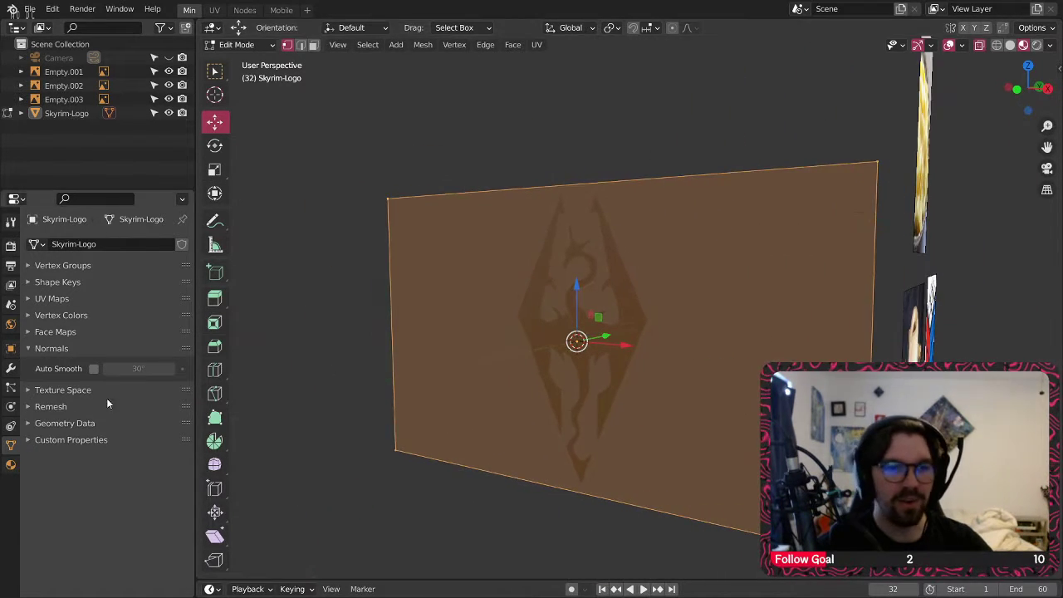
{"action": "left_click", "coordinate": [11, 367]}
{"action": "left_click", "coordinate": [10, 347]}
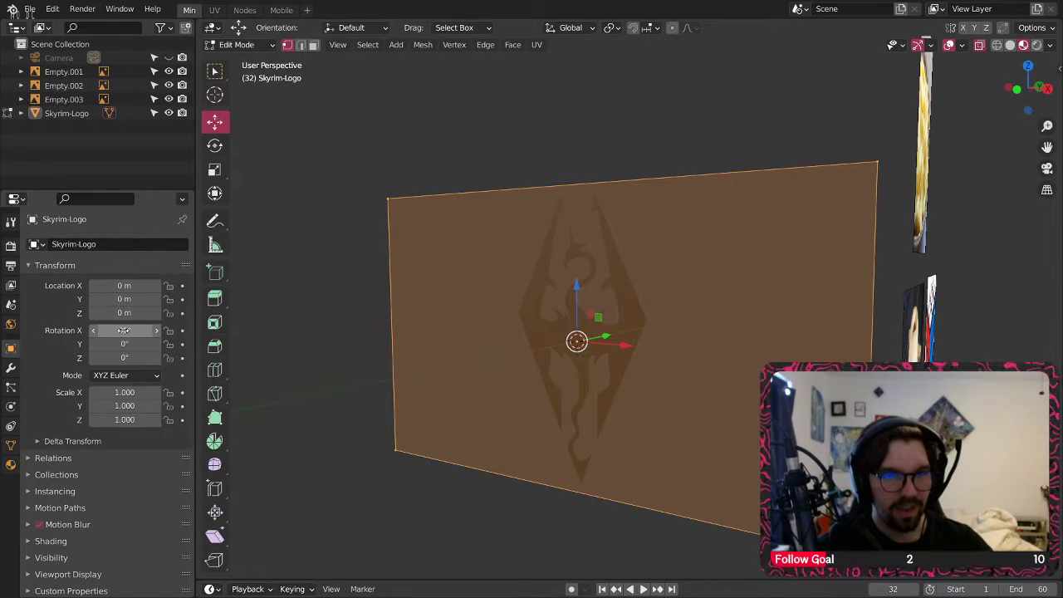
{"action": "left_click", "coordinate": [125, 357]}
{"action": "type", "text": "90"}
{"action": "key", "text": "Return"}
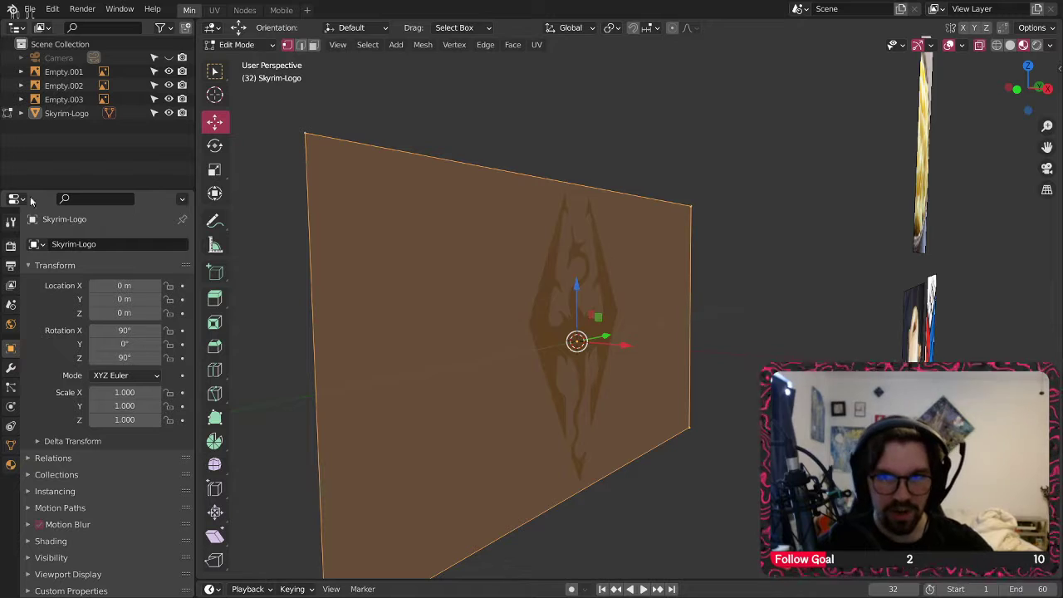
{"action": "middle_click_drag", "start_coordinate": [357, 249], "coordinate": [463, 285]}
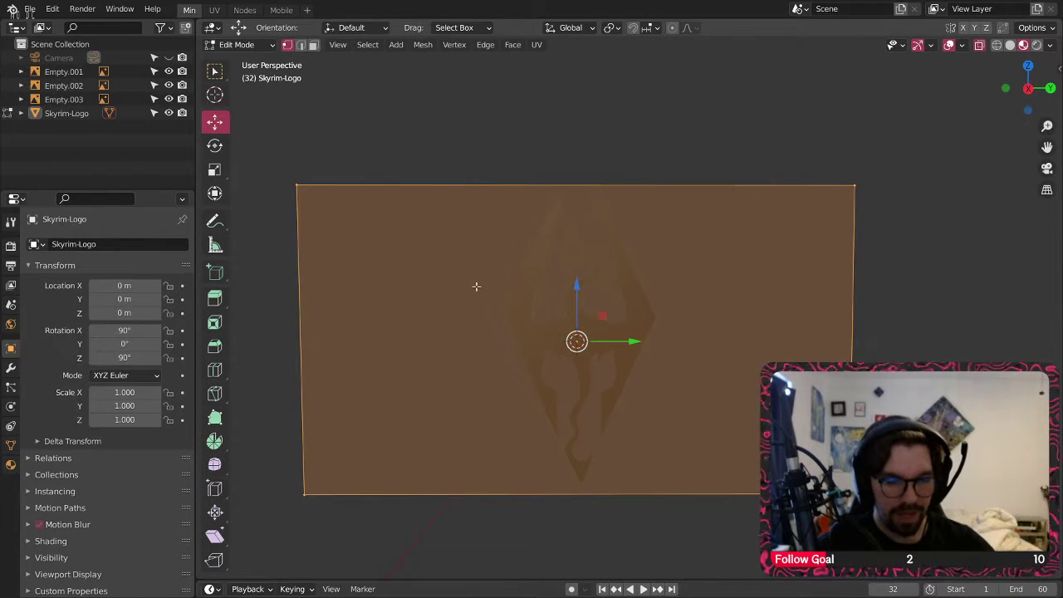
- Return to Object Mode and apply the logo plane's rotation
{"action": "left_click", "coordinate": [241, 44]}
{"action": "left_click", "coordinate": [245, 58]}
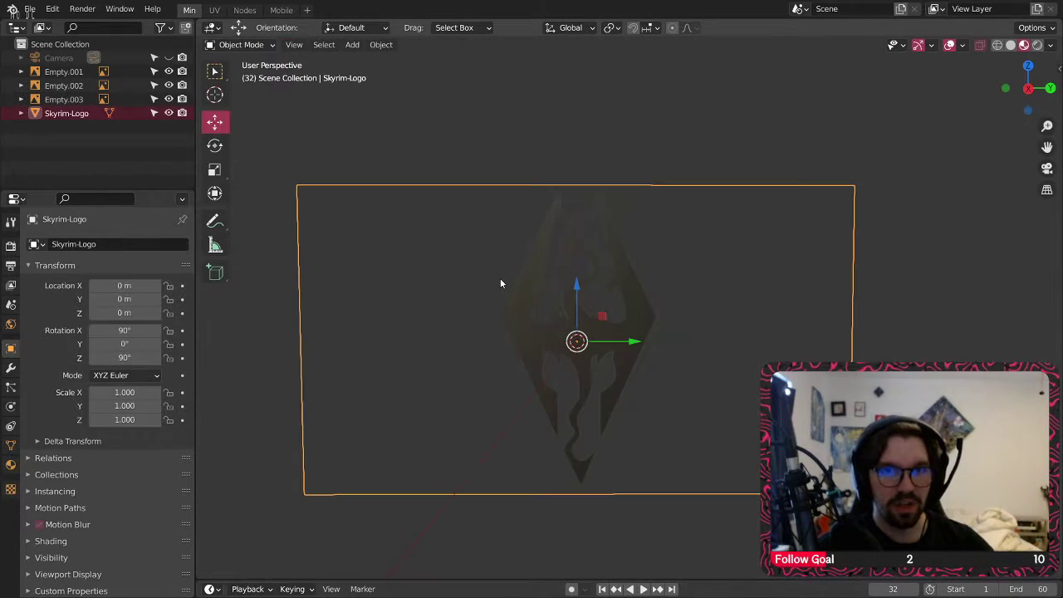
{"action": "key", "text": "ctrl+a"}
{"action": "left_click", "coordinate": [455, 263]}
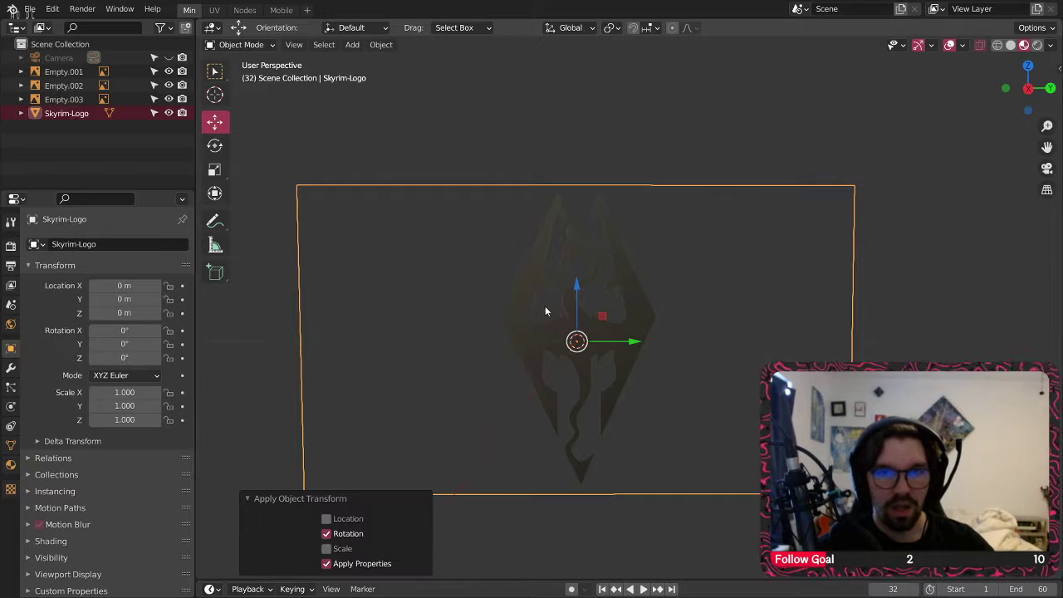
- In Edit Mode from the right orthographic view, start a Knife cut along the left blade's outer edge from its side corner to its tip
{"action": "left_click", "coordinate": [1028, 87]}
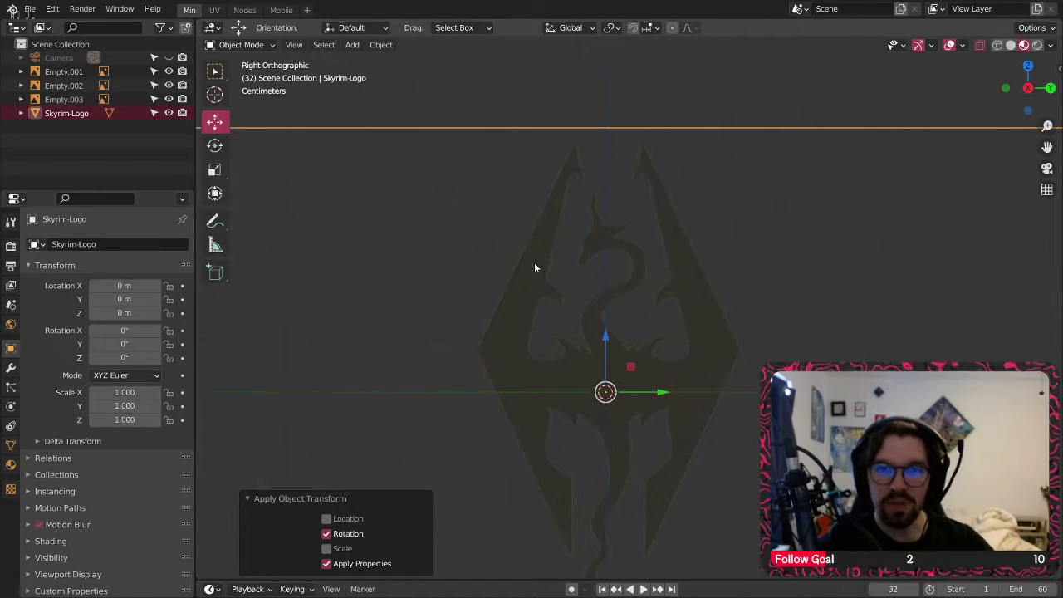
{"action": "left_click", "coordinate": [241, 44]}
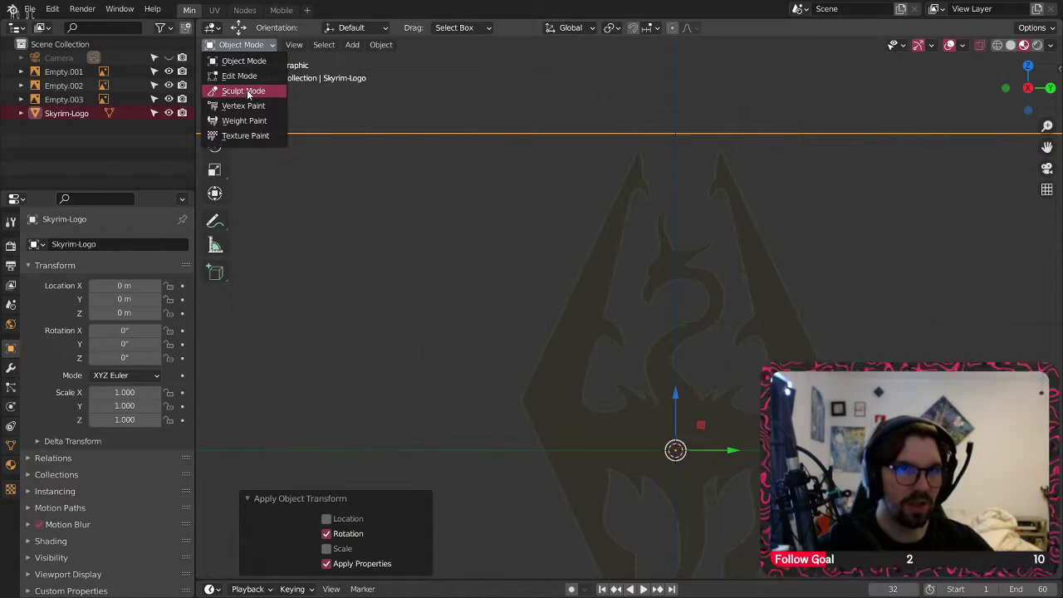
{"action": "left_click", "coordinate": [236, 76]}
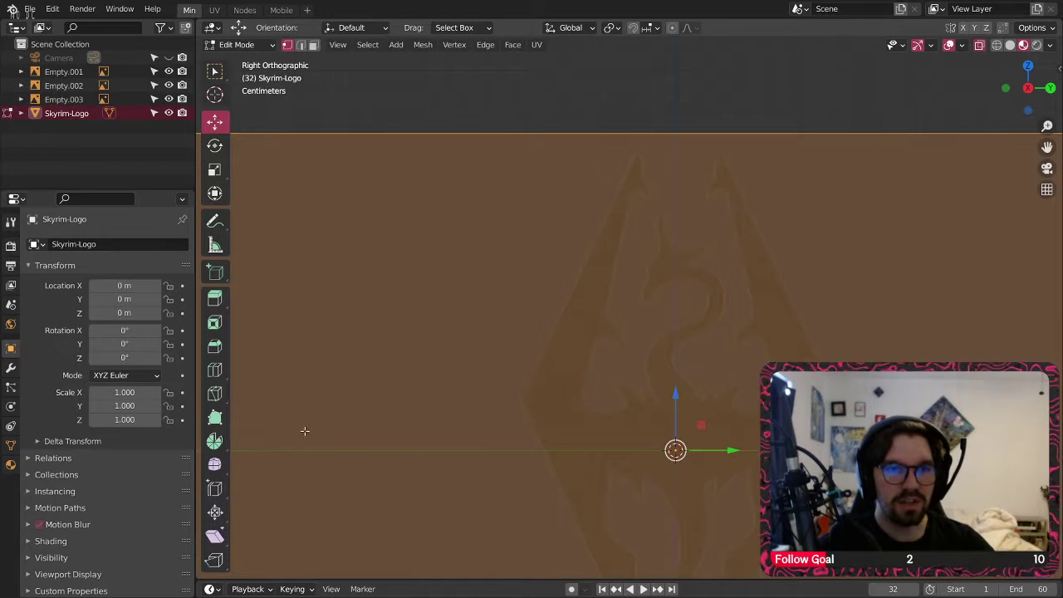
{"action": "key", "text": "k"}
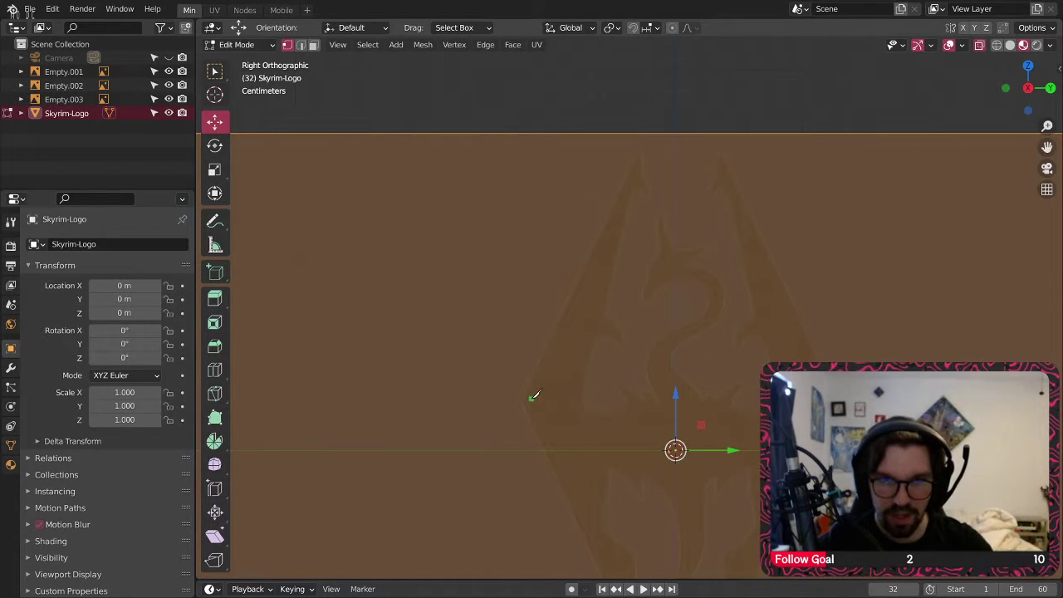
{"action": "left_click_drag", "start_coordinate": [534, 383], "coordinate": [631, 163]}
- Continue the Knife cut from the left blade's tip down its inner side and around the upper barb
{"action": "scroll", "coordinate": [643, 144], "scroll_direction": "up", "scroll_amount": 5}
{"action": "scroll", "coordinate": [634, 157], "scroll_direction": "up", "scroll_amount": 2}
{"action": "left_click", "coordinate": [626, 172]}
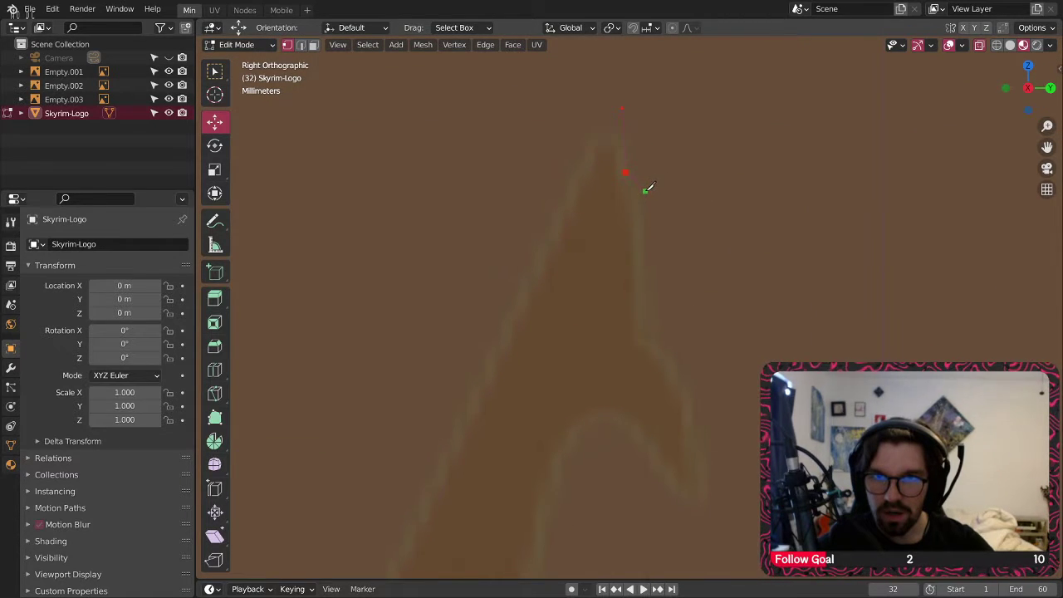
{"action": "left_click", "coordinate": [645, 191]}
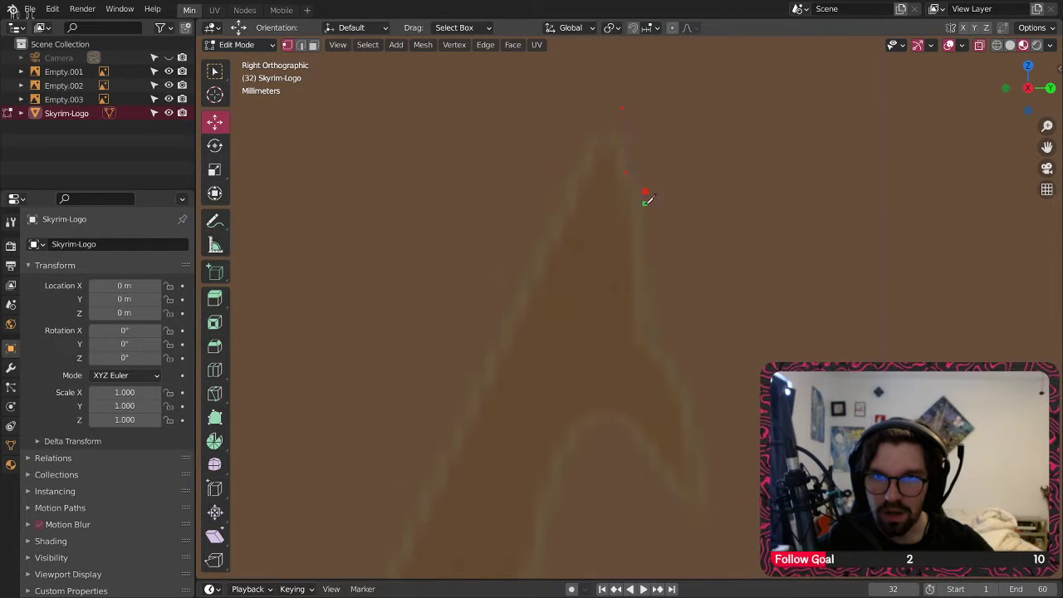
{"action": "left_click", "coordinate": [685, 376]}
{"action": "left_click", "coordinate": [699, 504]}
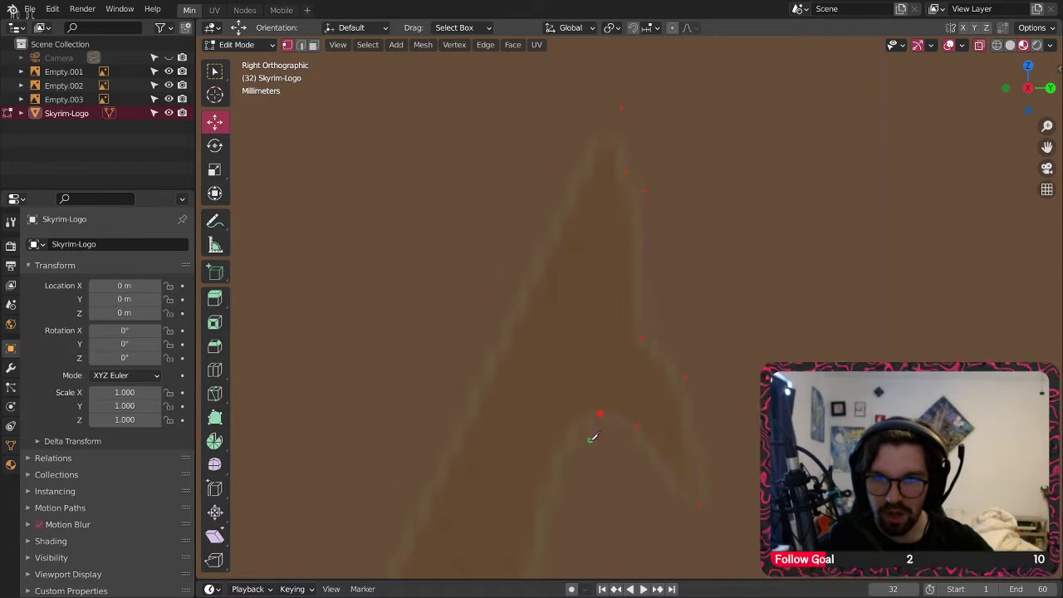
- Extend the Knife cut down the left blade's straight inner edge to the base of the lower barb
{"action": "middle_click_drag", "start_coordinate": [565, 477], "coordinate": [601, 492]}
{"action": "middle_click_drag", "start_coordinate": [594, 529], "coordinate": [556, 335], "text": "shift"}
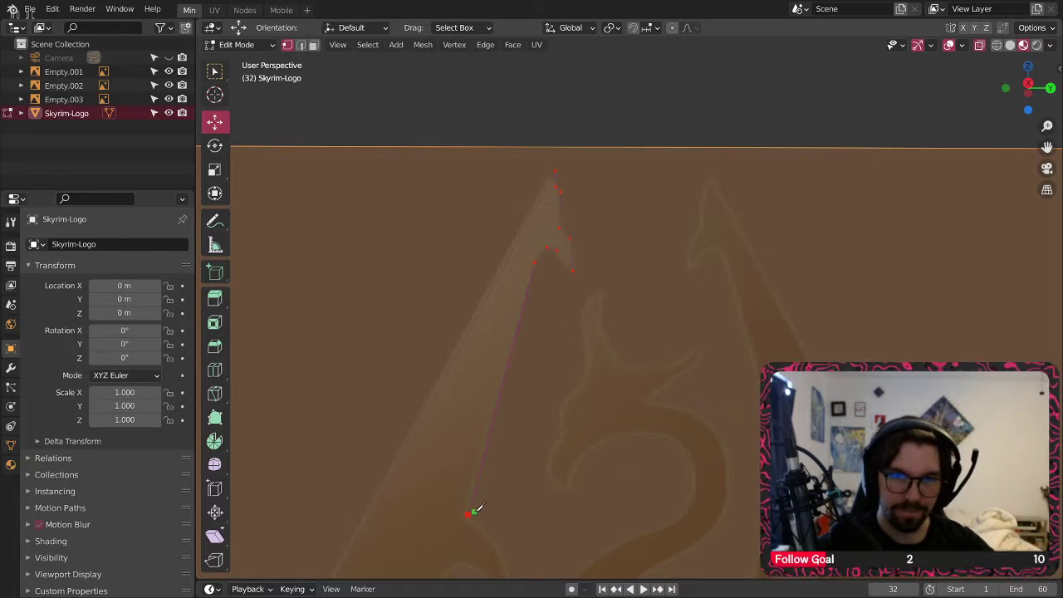
{"action": "left_click", "coordinate": [473, 511]}
- Trace the Knife cut around the left blade's lower barb, over its point and back along its underside
{"action": "middle_click_drag", "start_coordinate": [581, 451], "coordinate": [513, 330]}
{"action": "middle_click_drag", "start_coordinate": [496, 449], "coordinate": [541, 399], "text": "shift"}
{"action": "scroll", "coordinate": [516, 366], "scroll_direction": "up", "scroll_amount": 1}
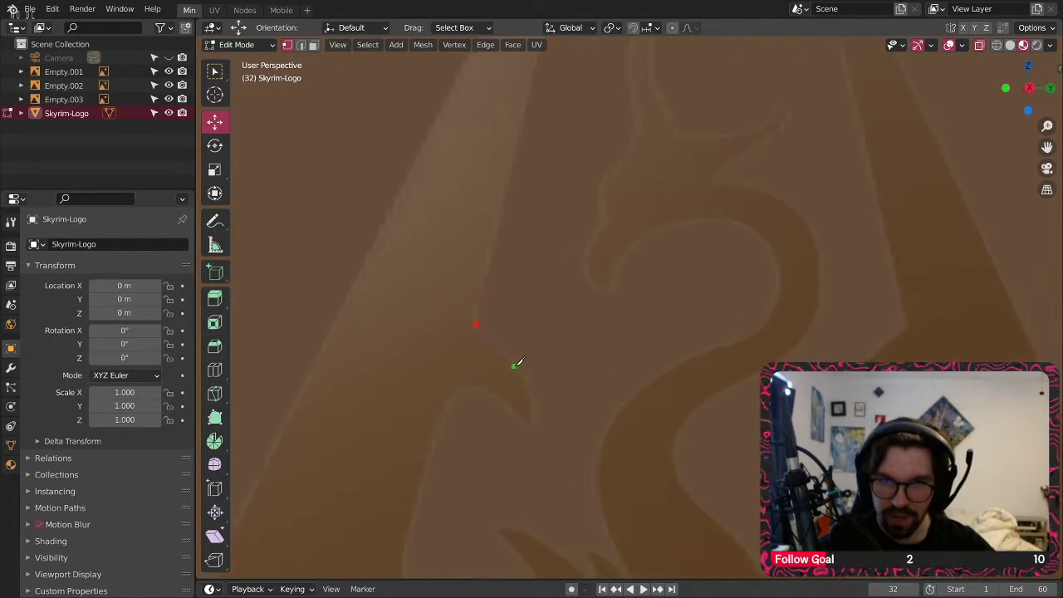
{"action": "scroll", "coordinate": [517, 363], "scroll_direction": "up", "scroll_amount": 1}
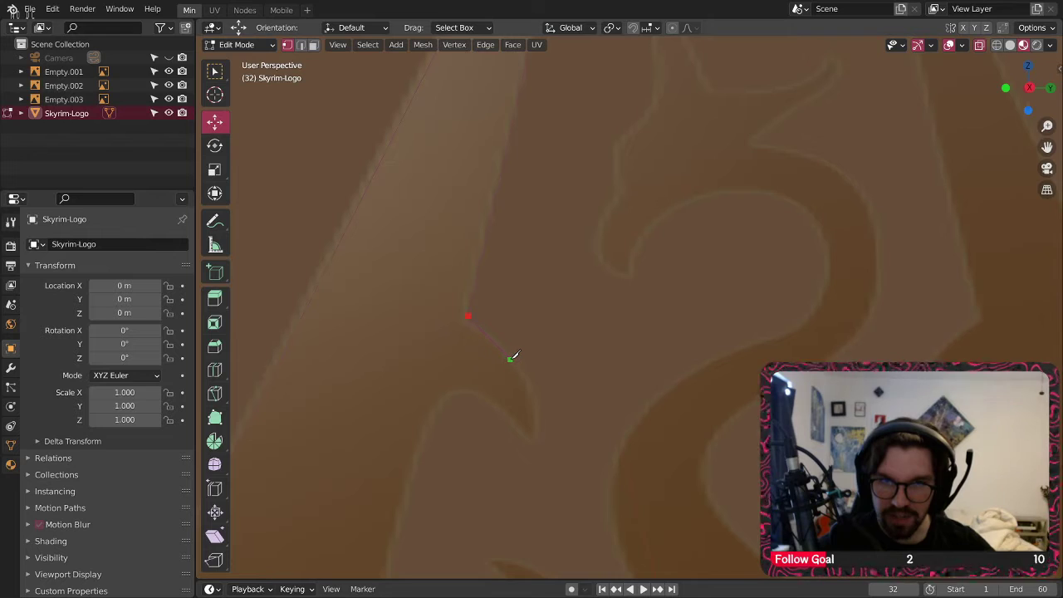
{"action": "left_click", "coordinate": [535, 438]}
{"action": "left_click", "coordinate": [480, 397]}
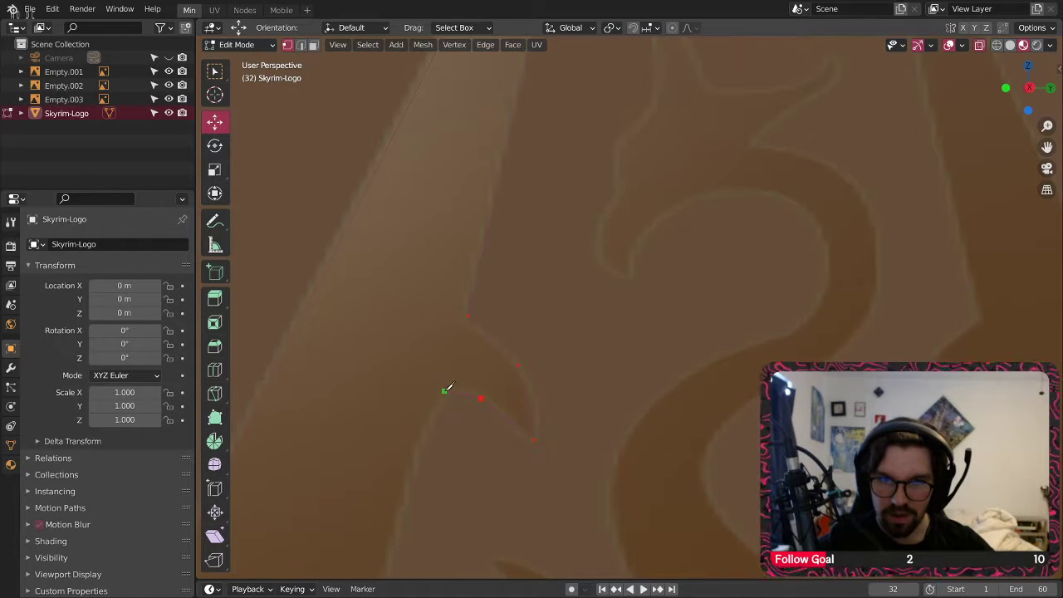
{"action": "left_click", "coordinate": [441, 394]}
- Continue the Knife cut down the left blade's inner edge below the barb and around the rounded hollow to the large spike
{"action": "middle_click_drag", "start_coordinate": [450, 443], "coordinate": [538, 192], "text": "shift"}
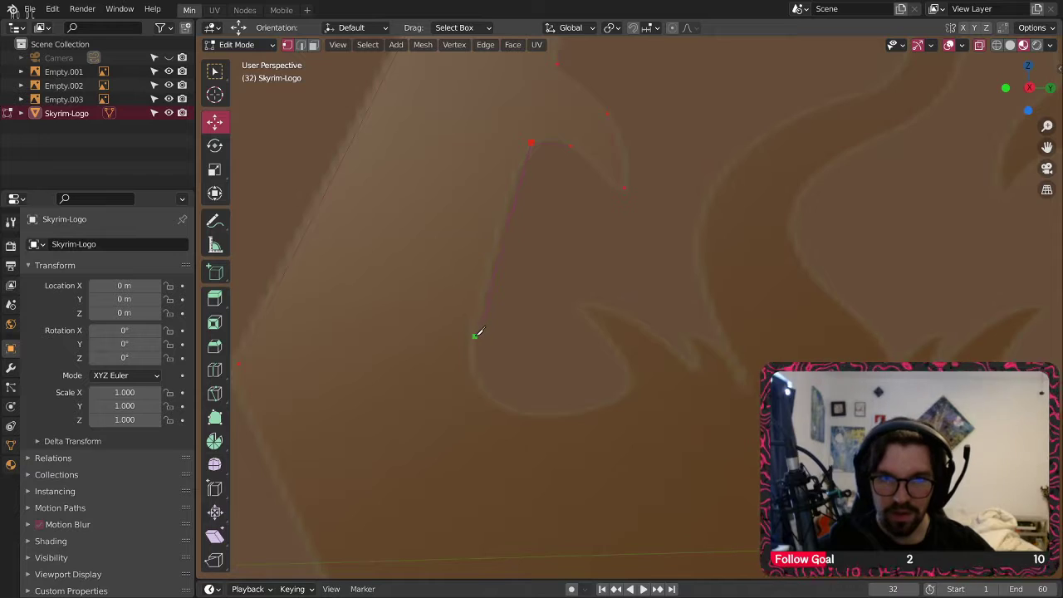
{"action": "left_click", "coordinate": [475, 336]}
{"action": "left_click", "coordinate": [480, 382]}
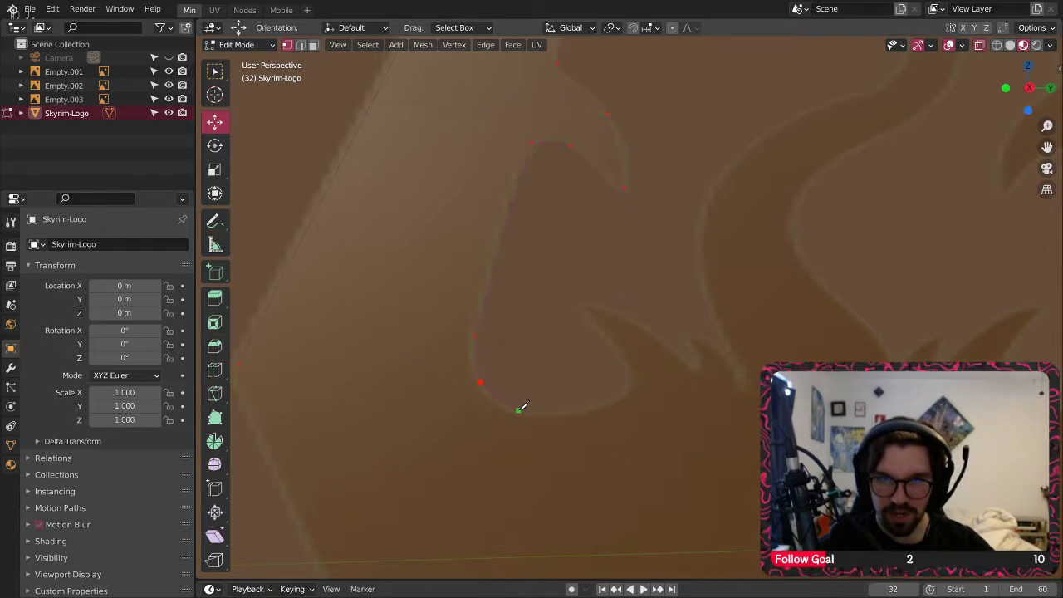
{"action": "left_click", "coordinate": [519, 409]}
{"action": "left_click", "coordinate": [577, 410]}
{"action": "left_click", "coordinate": [629, 392]}
{"action": "left_click", "coordinate": [631, 364]}
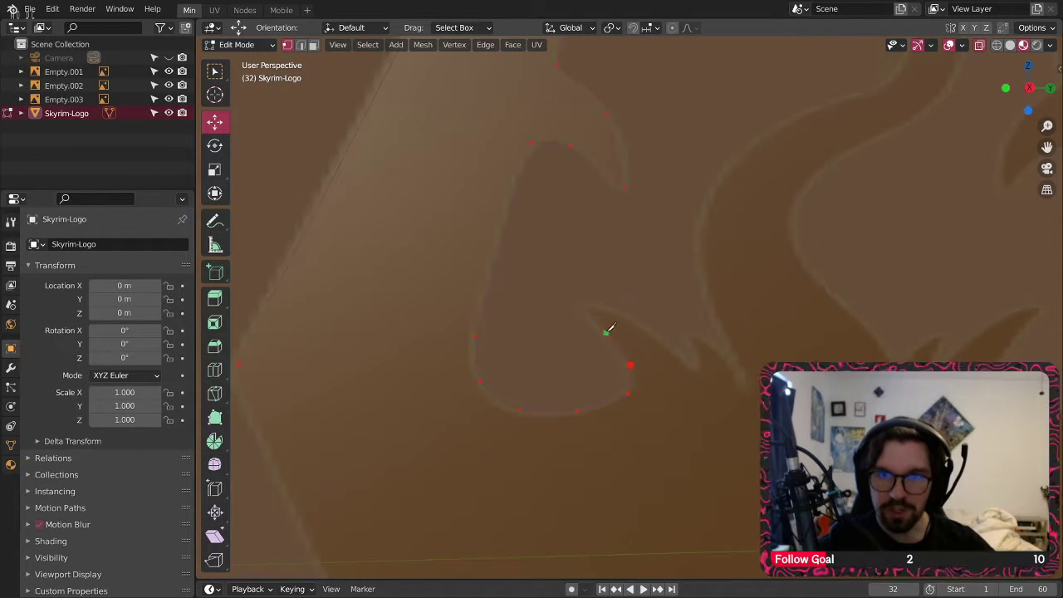
- Trace the Knife cut around the left large spike's point, down its upper edge and up to the adjoining small spike's tip
{"action": "left_click", "coordinate": [597, 326]}
{"action": "left_click", "coordinate": [576, 306]}
{"action": "left_click", "coordinate": [616, 309]}
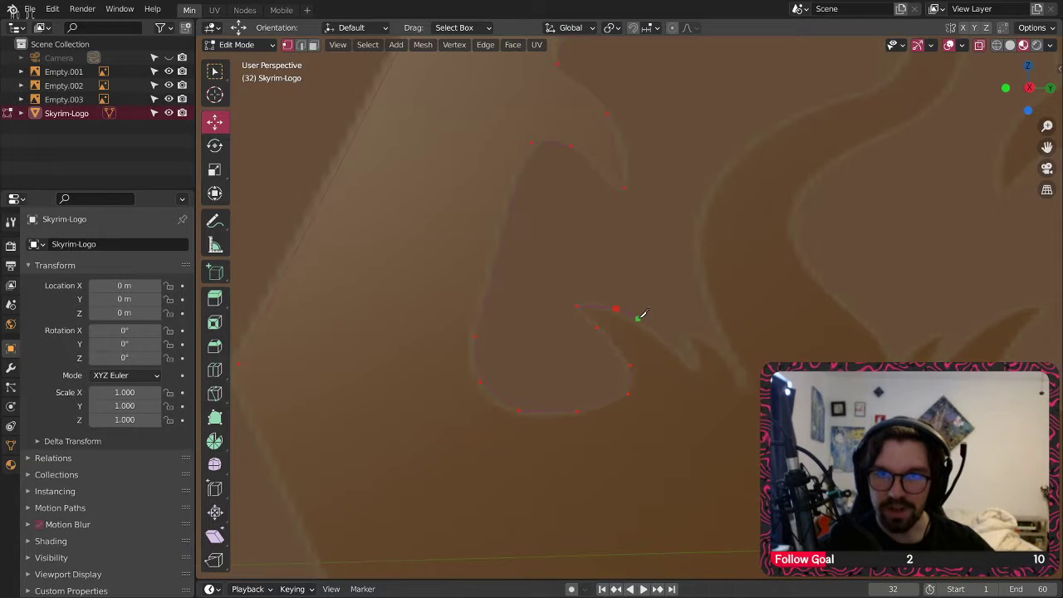
{"action": "left_click", "coordinate": [646, 327]}
{"action": "left_click", "coordinate": [677, 347]}
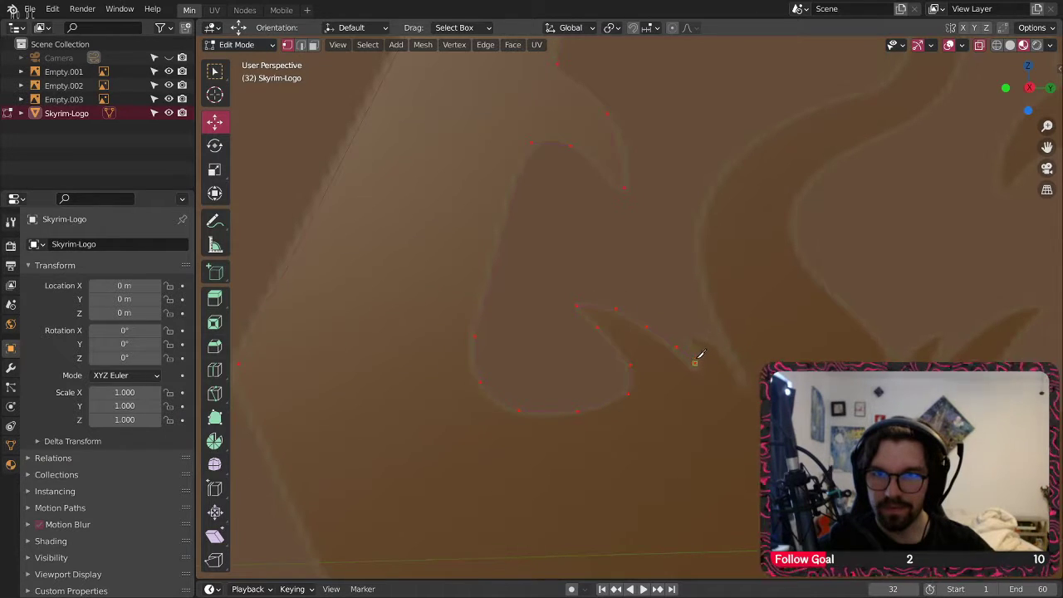
{"action": "left_click", "coordinate": [694, 362]}
{"action": "left_click", "coordinate": [689, 339]}
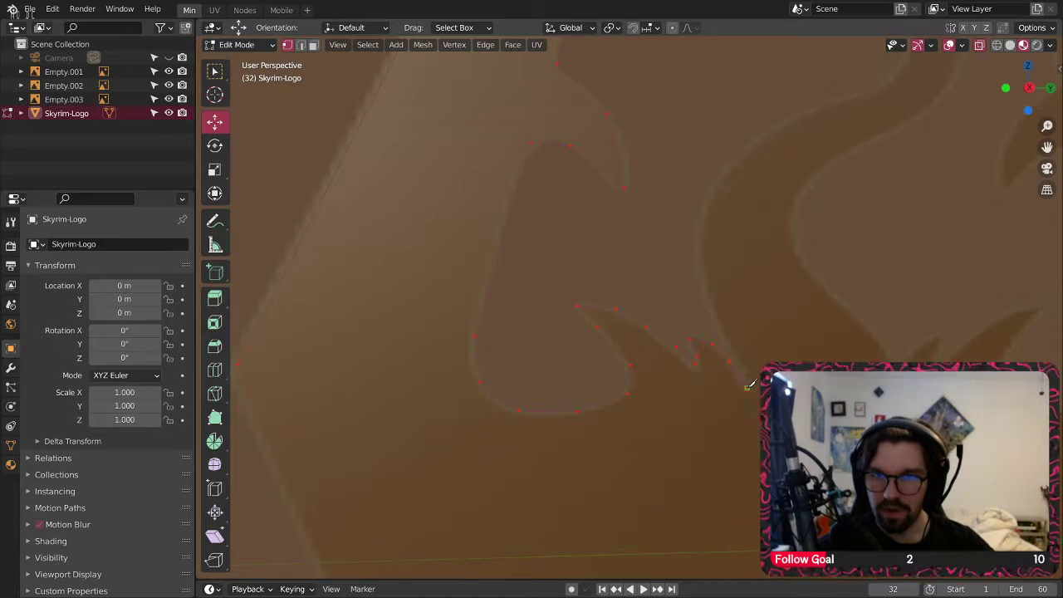
- Extend the Knife cut past the small spike and up the left edge of the dragon's S-shaped neck to its upper bend
{"action": "left_click", "coordinate": [711, 310]}
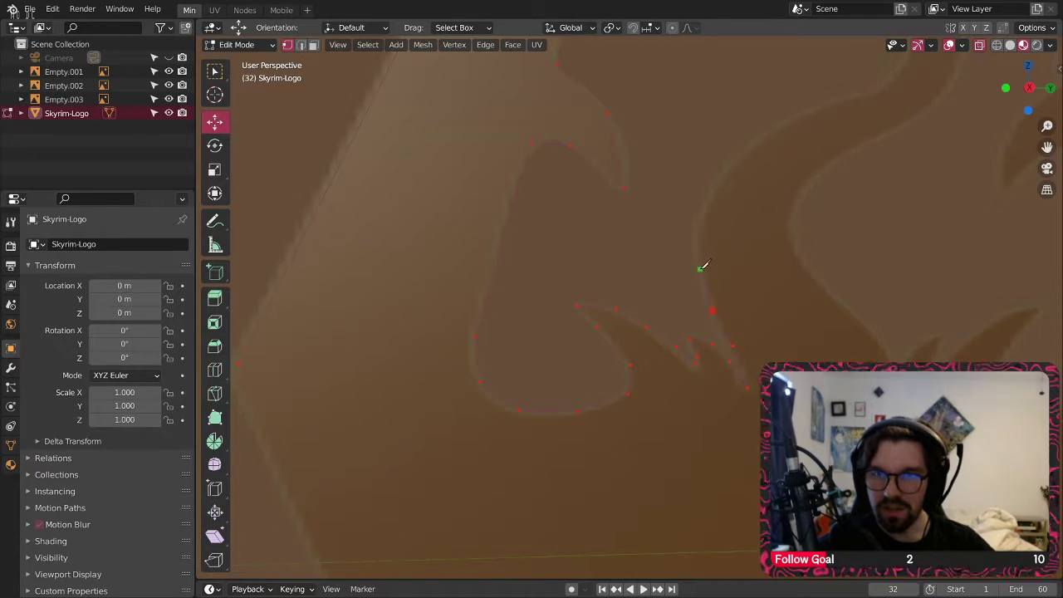
{"action": "left_click", "coordinate": [706, 211]}
{"action": "left_click", "coordinate": [742, 154]}
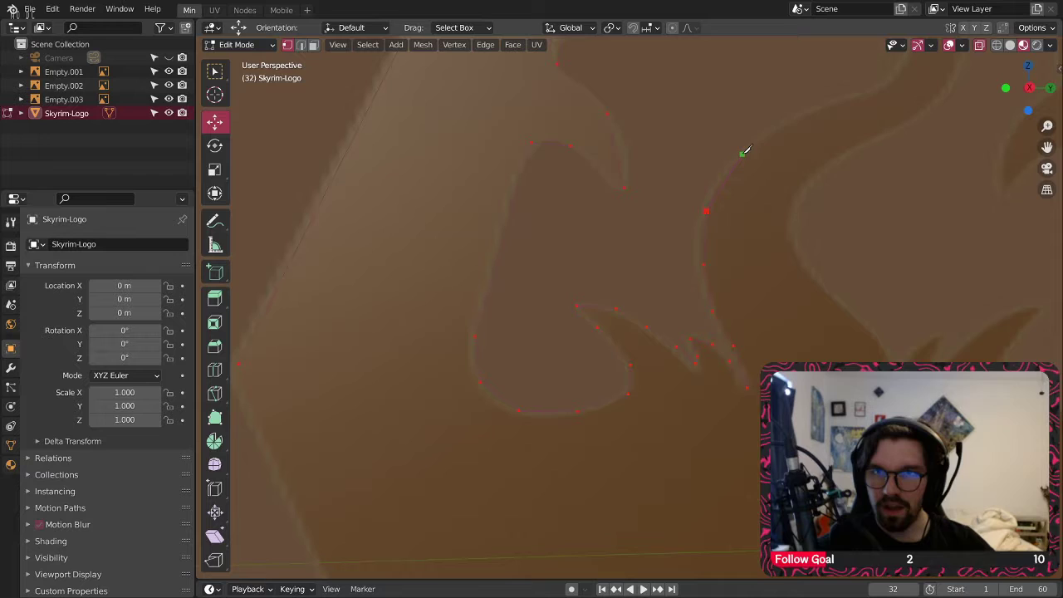
{"action": "left_click", "coordinate": [794, 117]}
{"action": "mouse_move", "coordinate": [818, 116]}
{"action": "middle_mouse_down", "text": "shift"}
{"action": "mouse_move", "coordinate": [772, 138]}
{"action": "mouse_move", "coordinate": [537, 325]}
{"action": "mouse_move", "coordinate": [546, 320]}
{"action": "middle_mouse_up", "text": "shift"}
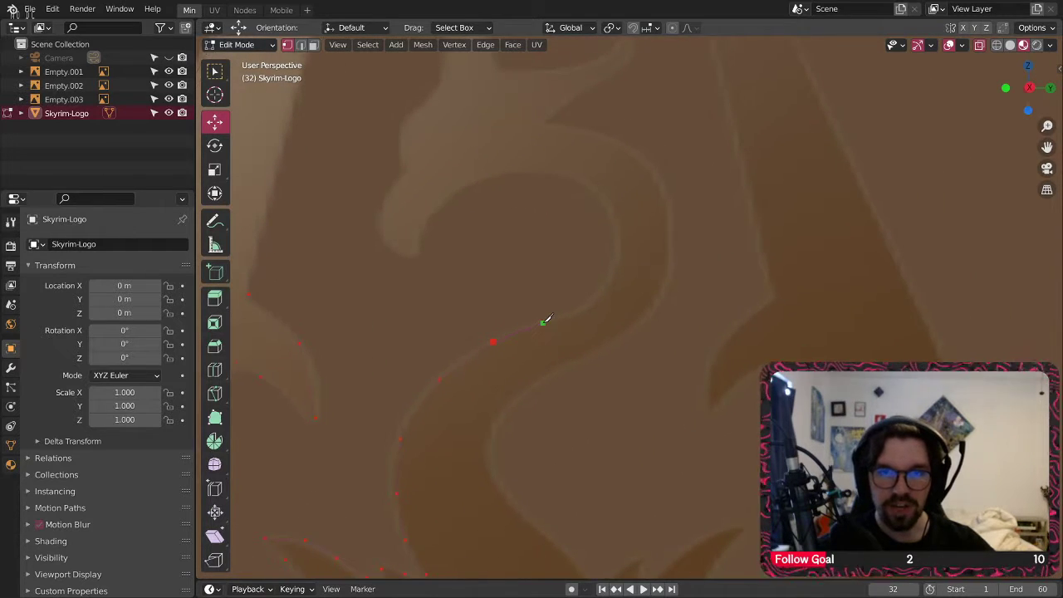
{"action": "left_click", "coordinate": [548, 317]}
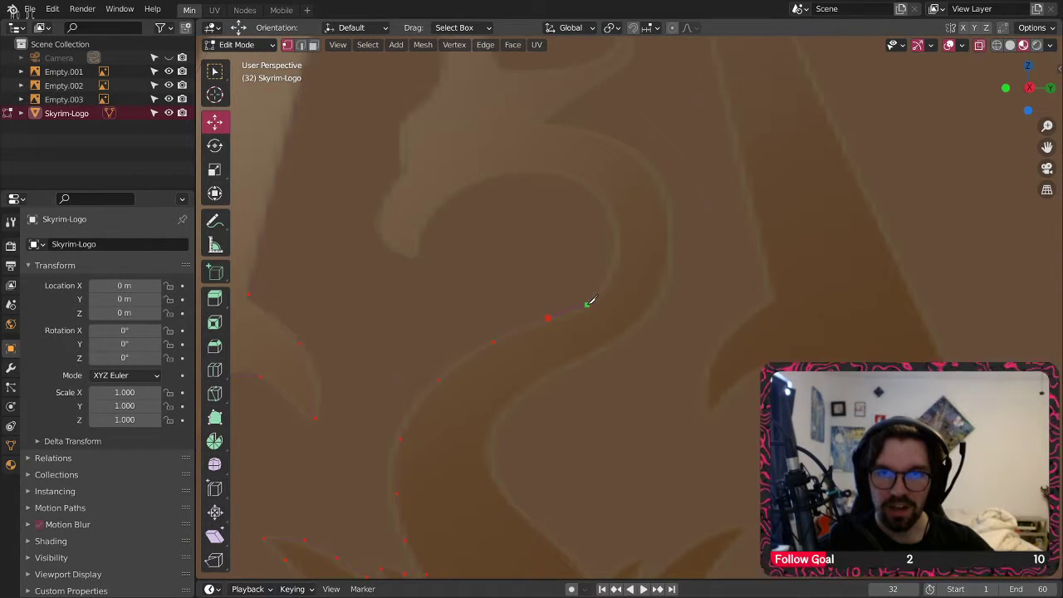
{"action": "left_click", "coordinate": [587, 305]}
- Trace the Knife cut around the inside of the neck's upper bend and along the head's underside to the snout tip
{"action": "left_click", "coordinate": [606, 279]}
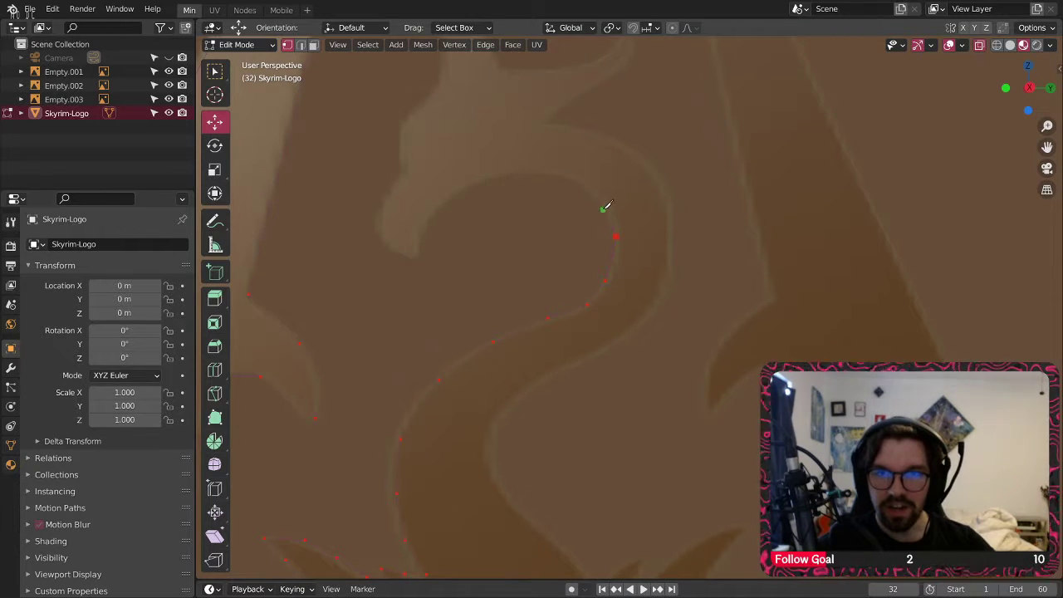
{"action": "left_click", "coordinate": [603, 196]}
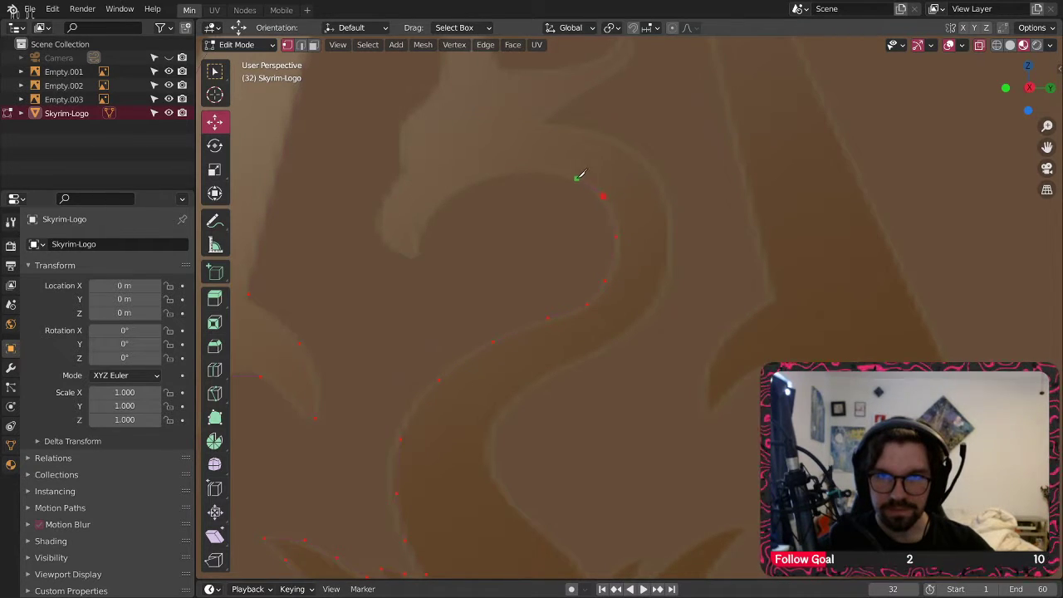
{"action": "left_click", "coordinate": [525, 172]}
{"action": "left_click", "coordinate": [470, 180]}
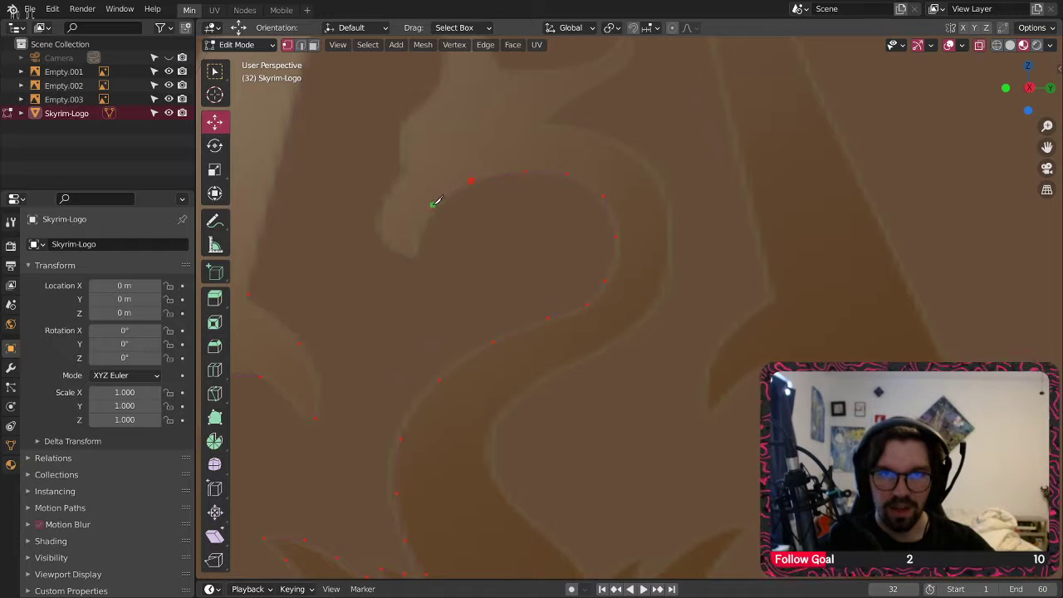
{"action": "left_click", "coordinate": [431, 213]}
{"action": "left_click", "coordinate": [417, 252]}
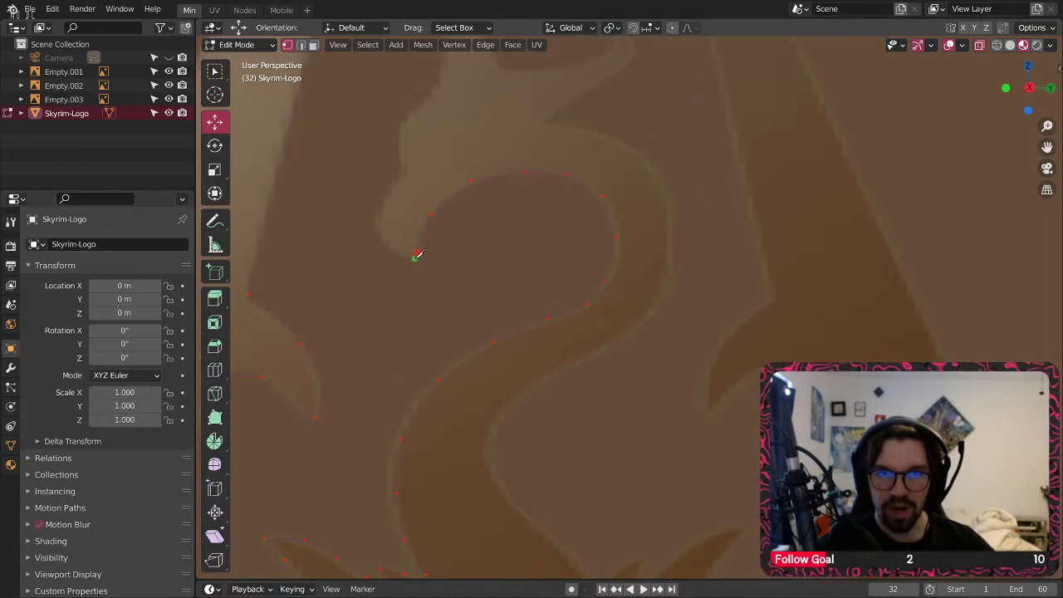
- Continue the Knife cut around the dragon's snout and up the front of the face to the upright horn's base
{"action": "left_click", "coordinate": [391, 247]}
{"action": "left_click", "coordinate": [380, 218]}
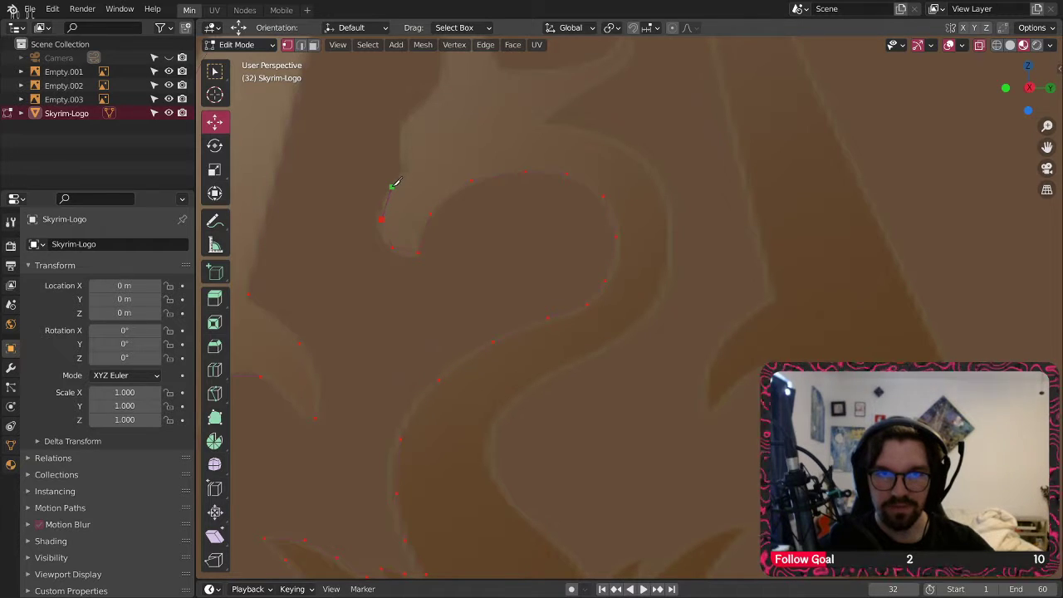
{"action": "left_click", "coordinate": [392, 186]}
{"action": "left_click", "coordinate": [411, 171]}
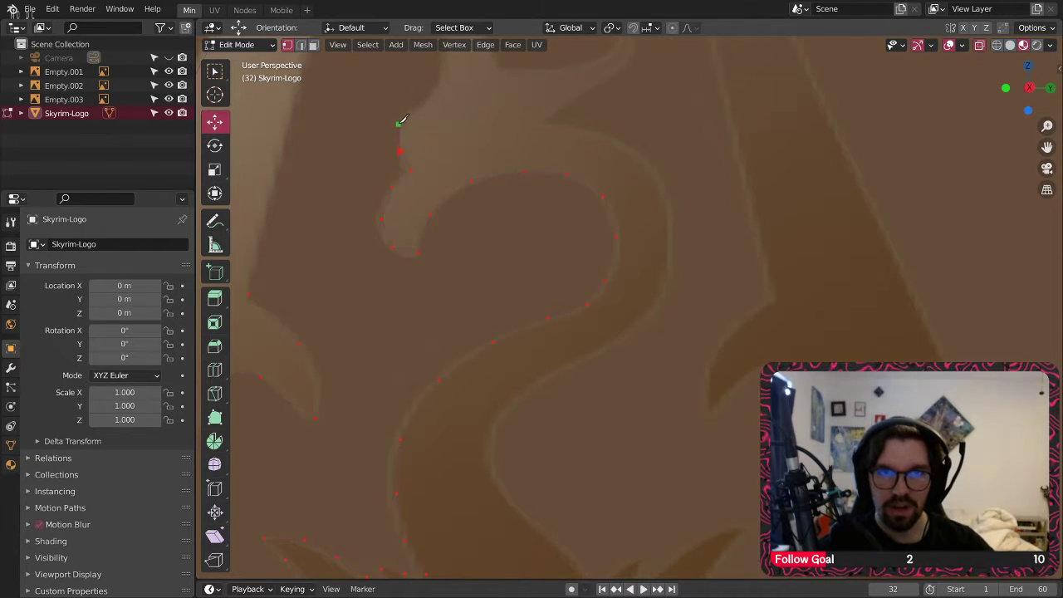
{"action": "middle_click_drag", "start_coordinate": [423, 103], "coordinate": [424, 199], "text": "shift"}
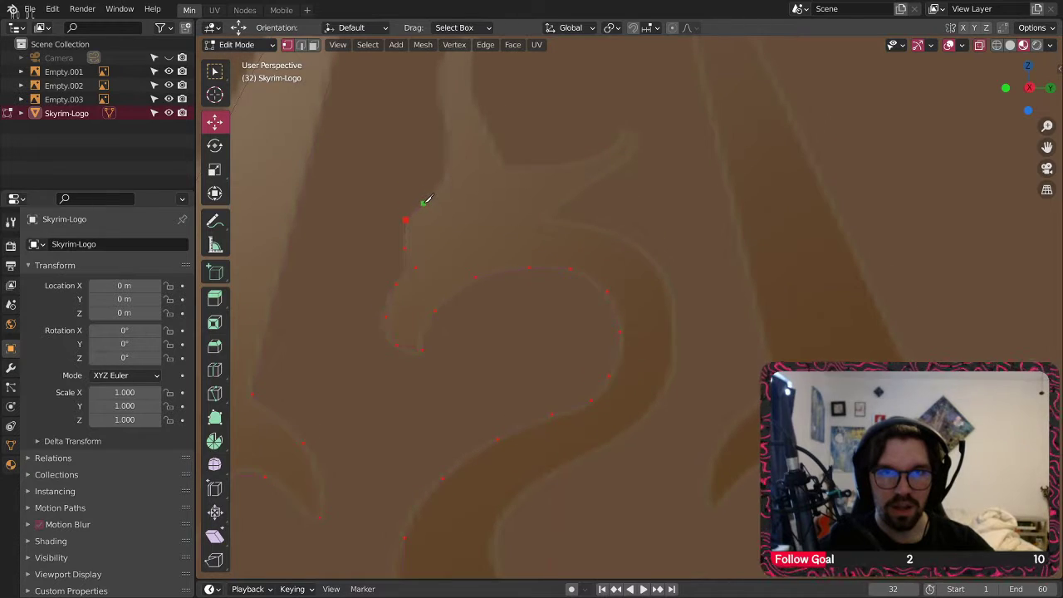
{"action": "left_click", "coordinate": [446, 193]}
- Trace the Knife cut up the left side of the dragon's upright horn to its pointed tip
{"action": "middle_click_drag", "start_coordinate": [461, 140], "coordinate": [466, 249], "text": "shift"}
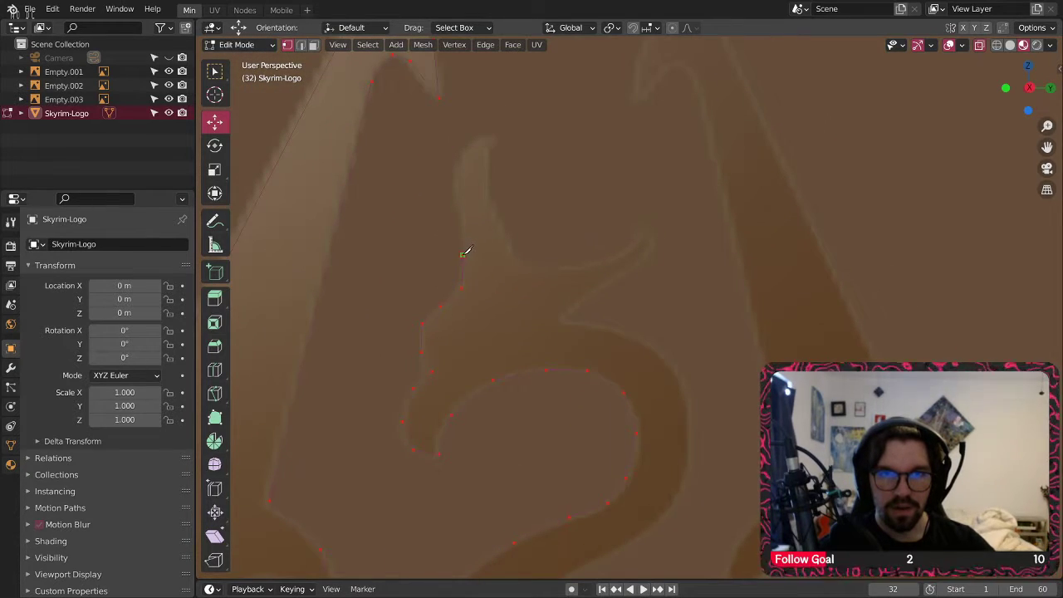
{"action": "left_click", "coordinate": [462, 255]}
{"action": "left_click", "coordinate": [459, 215]}
{"action": "left_click", "coordinate": [452, 188]}
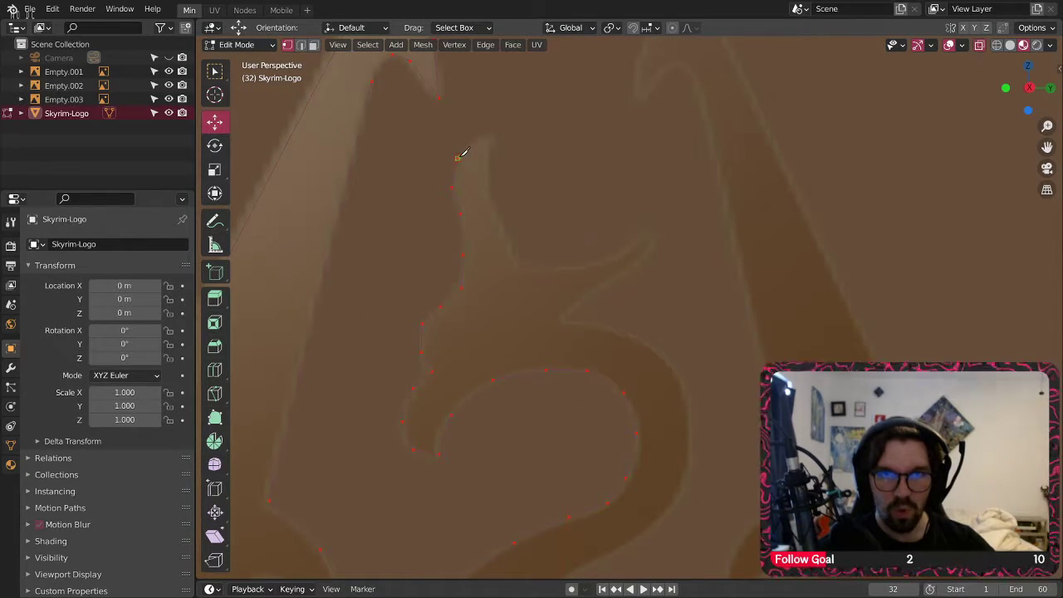
{"action": "left_click", "coordinate": [458, 158]}
{"action": "left_click", "coordinate": [480, 139]}
{"action": "left_click", "coordinate": [496, 137]}
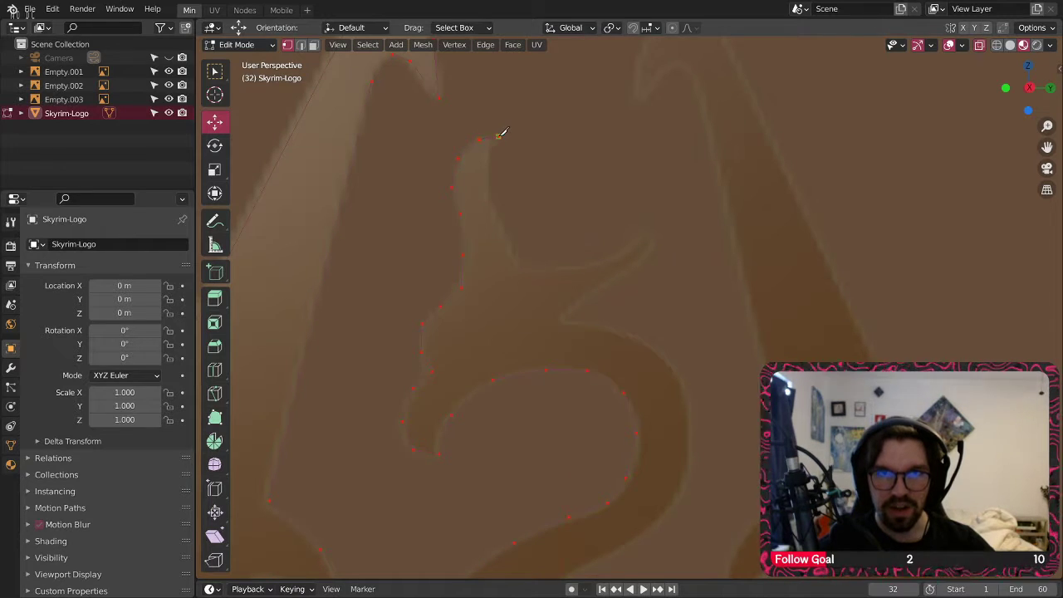
- Bring the Knife cut down the right side of the upright horn to the corner between the two horns
{"action": "left_click", "coordinate": [489, 160]}
{"action": "left_click", "coordinate": [491, 195]}
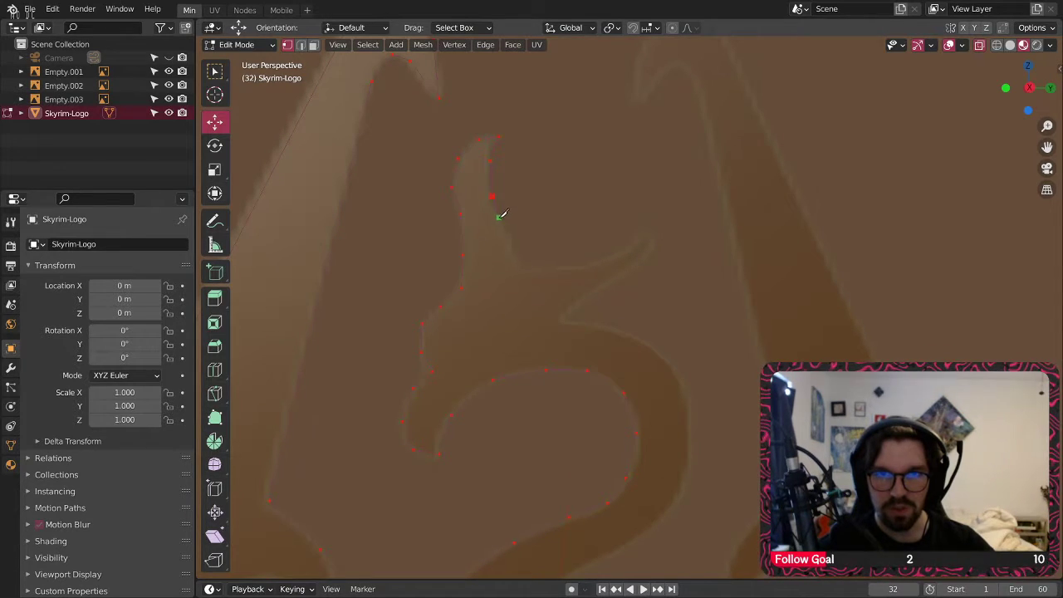
{"action": "left_click", "coordinate": [515, 256]}
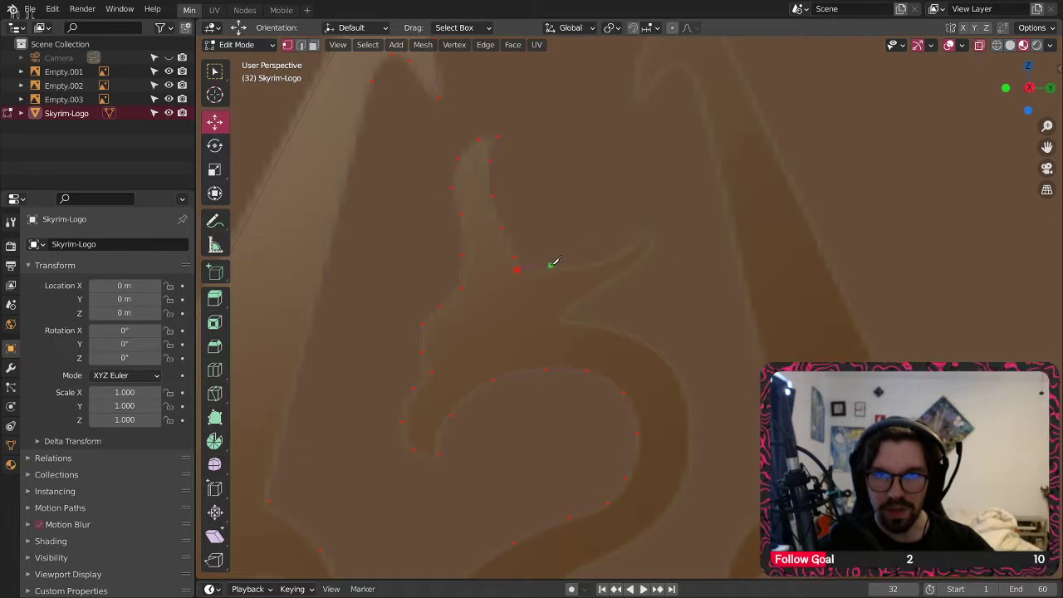
- Trace the Knife cut along the rear horn's upper edge, around its tip and back underneath to the neck
{"action": "left_click", "coordinate": [549, 265]}
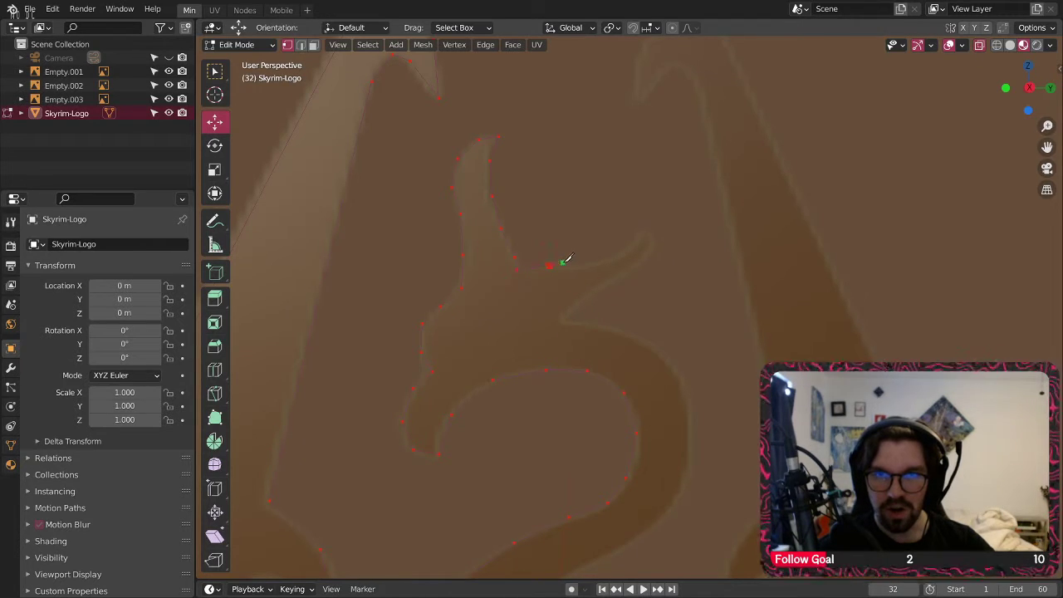
{"action": "left_click", "coordinate": [656, 238]}
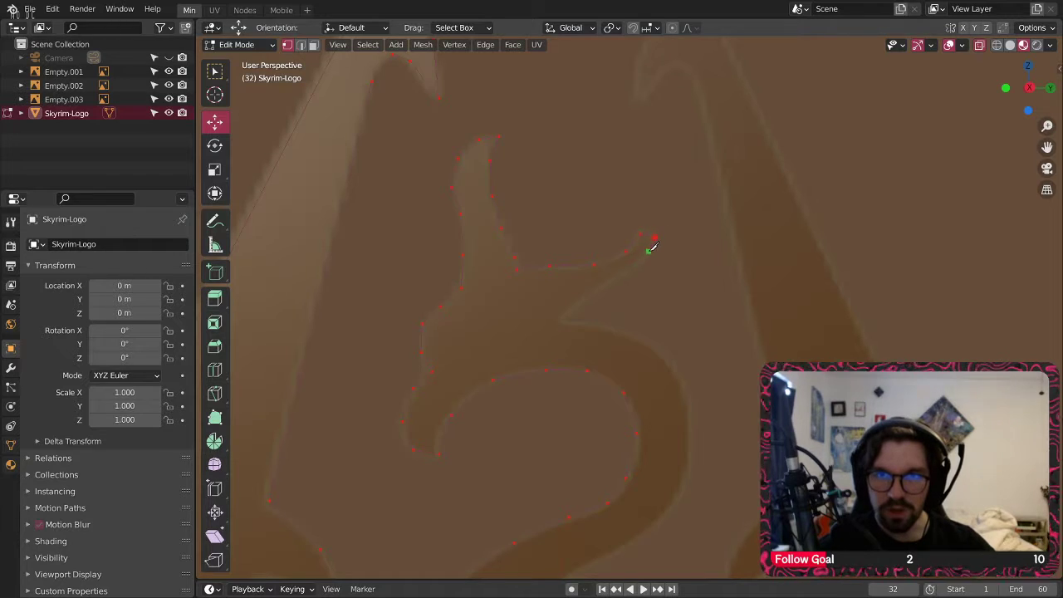
{"action": "left_click", "coordinate": [584, 299]}
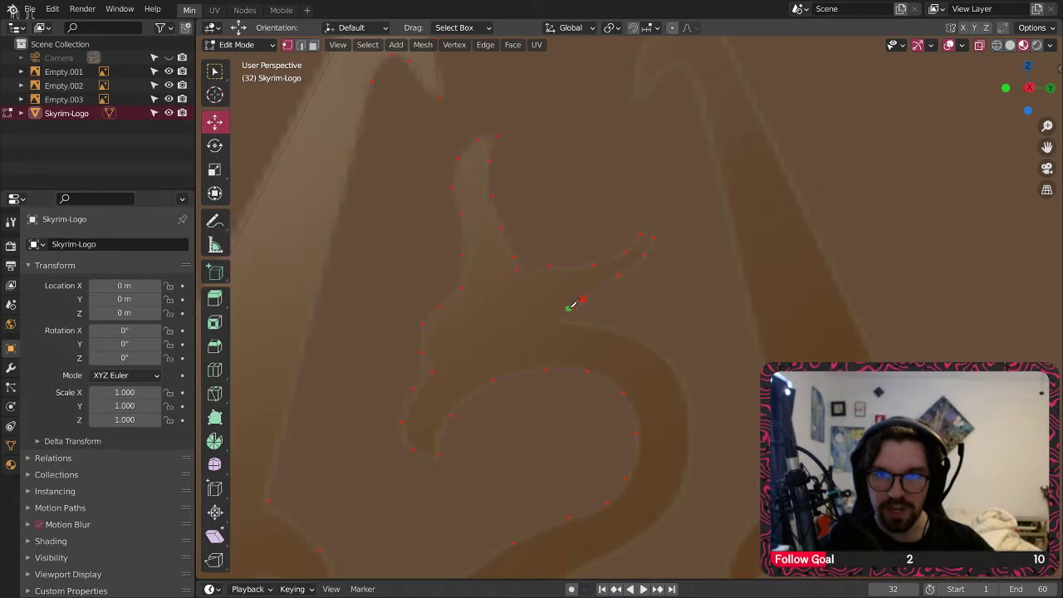
{"action": "left_click", "coordinate": [565, 317]}
- Continue the Knife cut from the rear horn's base over the back of the neck and down its outer bend
{"action": "left_click", "coordinate": [599, 323]}
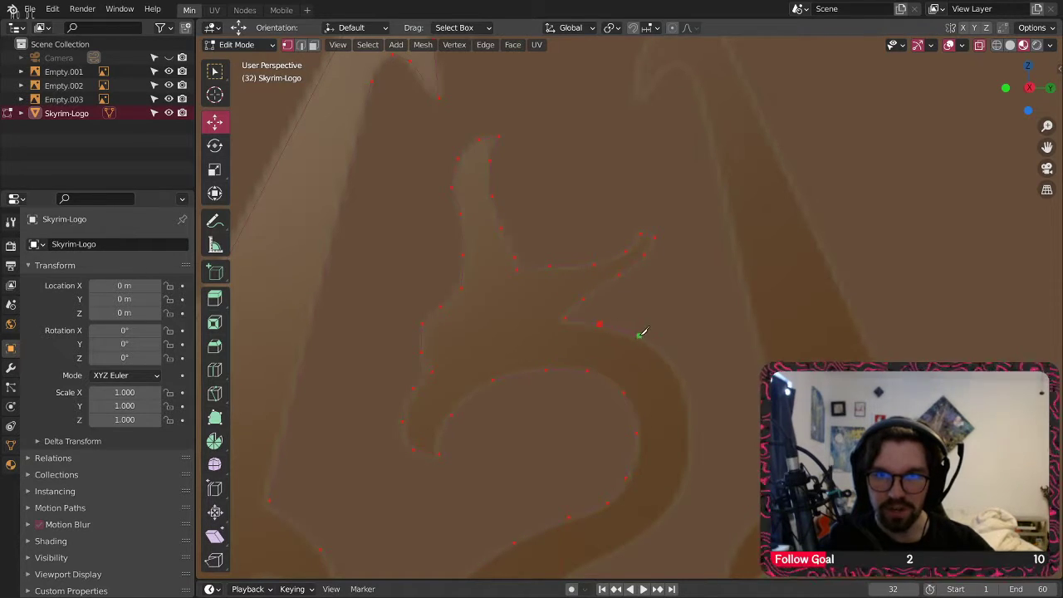
{"action": "left_click", "coordinate": [641, 336]}
{"action": "left_click", "coordinate": [672, 363]}
{"action": "left_click", "coordinate": [689, 412]}
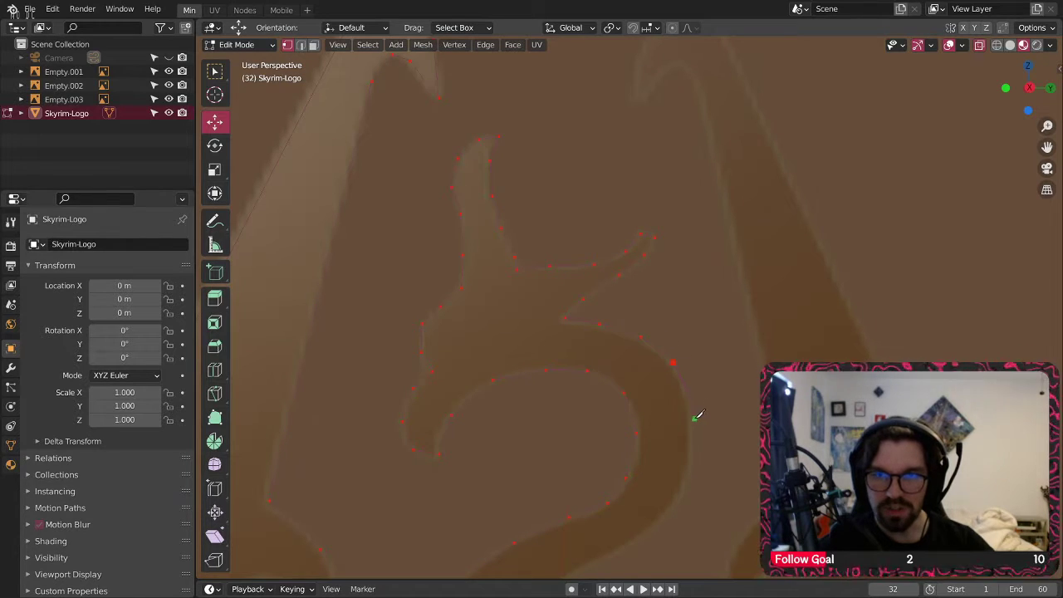
{"action": "middle_click_drag", "start_coordinate": [705, 442], "coordinate": [694, 296], "text": "shift"}
{"action": "left_click", "coordinate": [680, 320]}
{"action": "middle_click_drag", "start_coordinate": [683, 336], "coordinate": [695, 291], "text": "shift"}
- Trace the Knife cut along the neck's right edge from the outer bend through the inward curve below it
{"action": "left_click", "coordinate": [668, 317]}
{"action": "left_click", "coordinate": [624, 341]}
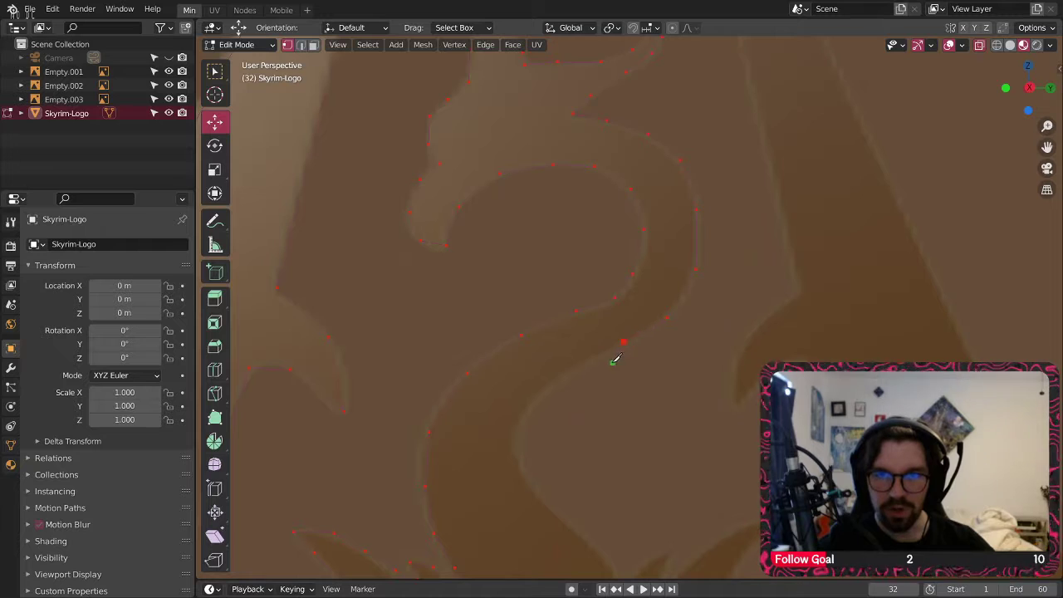
{"action": "left_click", "coordinate": [579, 363]}
{"action": "left_click", "coordinate": [549, 387]}
{"action": "middle_click_drag", "start_coordinate": [546, 400], "coordinate": [590, 329], "text": "shift"}
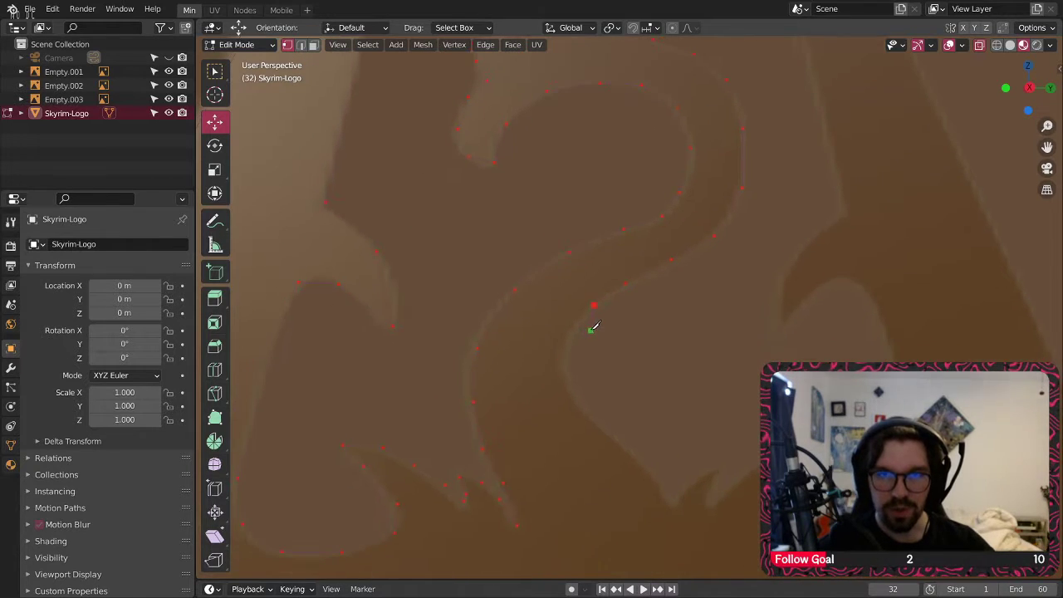
{"action": "left_click", "coordinate": [569, 352]}
{"action": "left_click", "coordinate": [574, 393]}
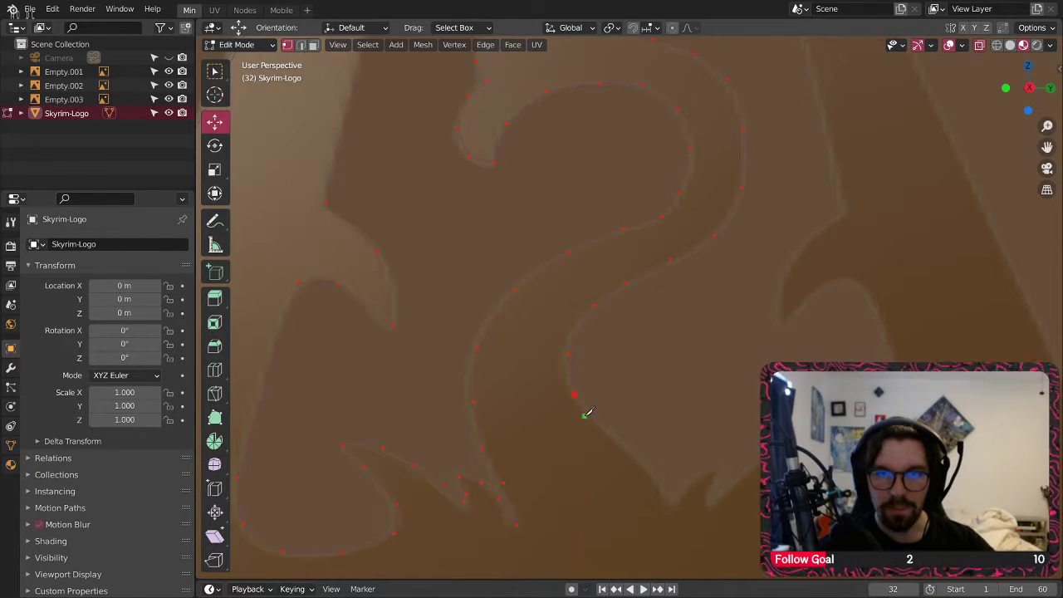
- Extend the Knife cut down the flared right side of the neck's base to the notch beside the right small spike
{"action": "middle_click_drag", "start_coordinate": [598, 419], "coordinate": [582, 360], "text": "shift"}
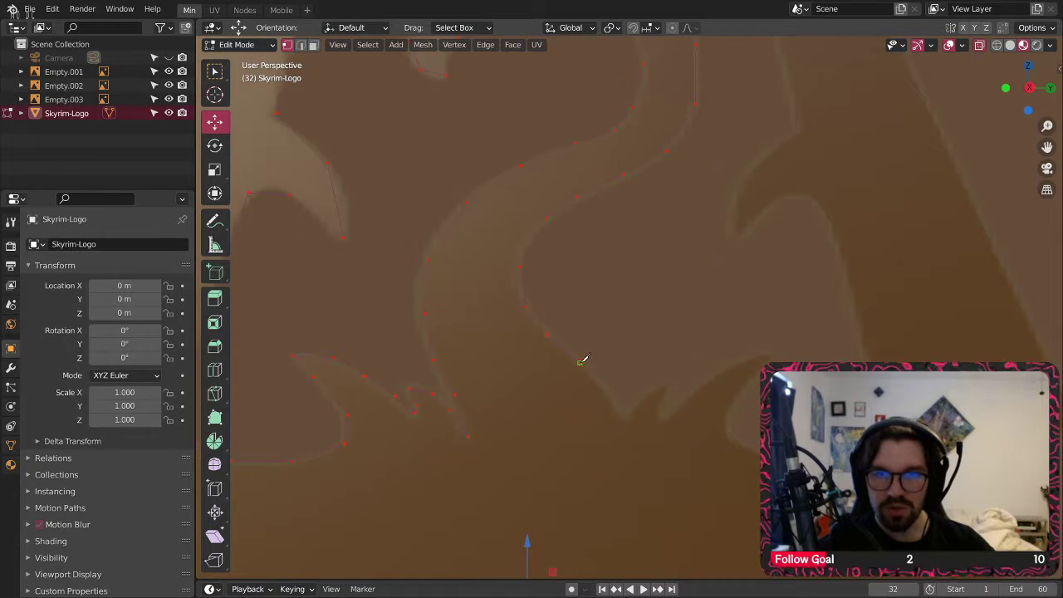
{"action": "left_click", "coordinate": [580, 362]}
{"action": "left_click", "coordinate": [601, 387]}
{"action": "left_click", "coordinate": [622, 416]}
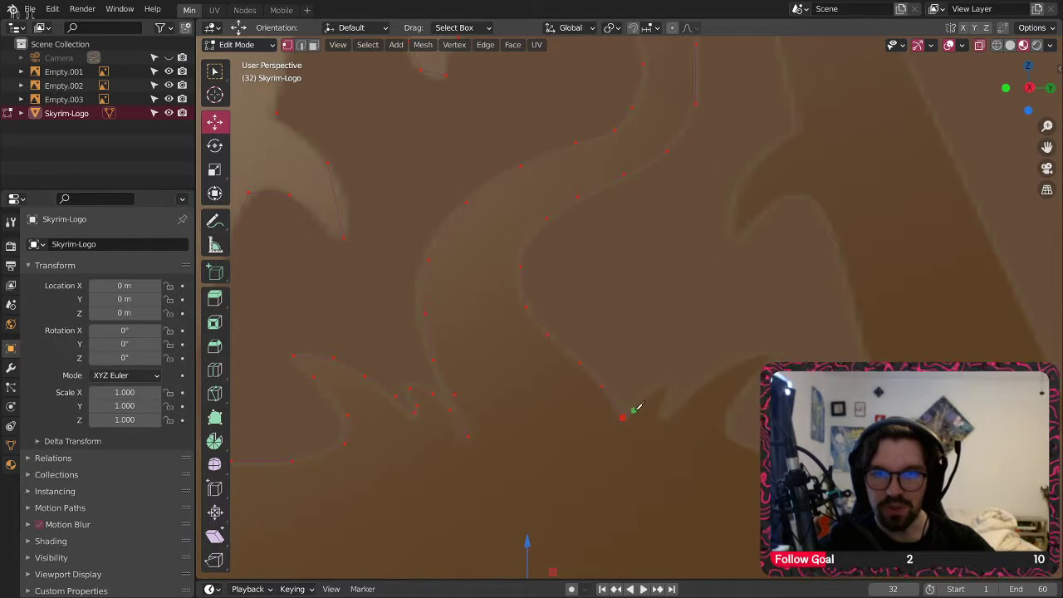
- Trace the Knife cut around the right small and large spikes and up the right blade's inner edge to its barb's underside
{"action": "left_click", "coordinate": [673, 377]}
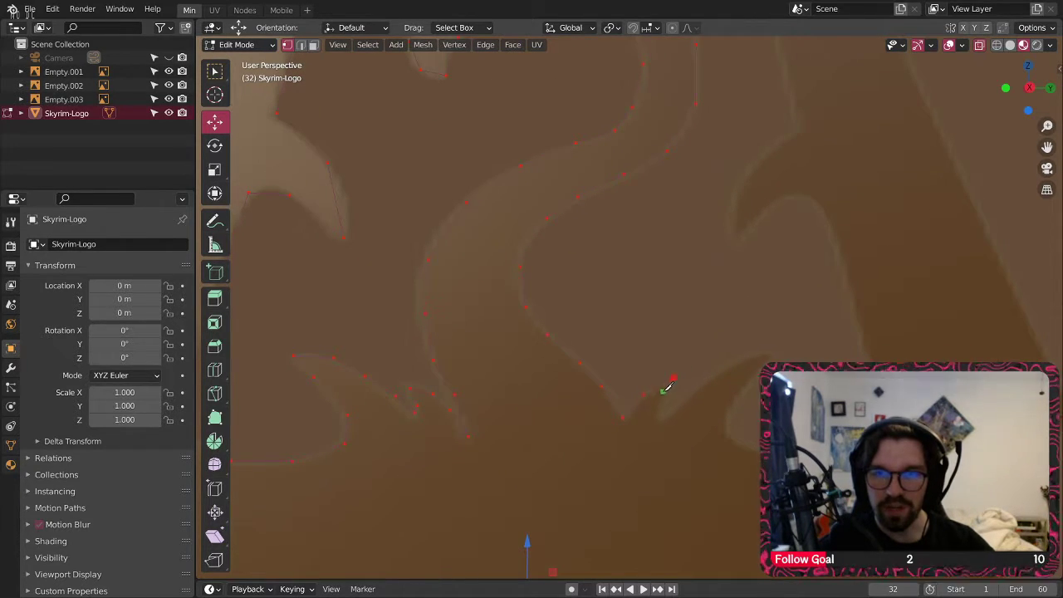
{"action": "left_click", "coordinate": [662, 415]}
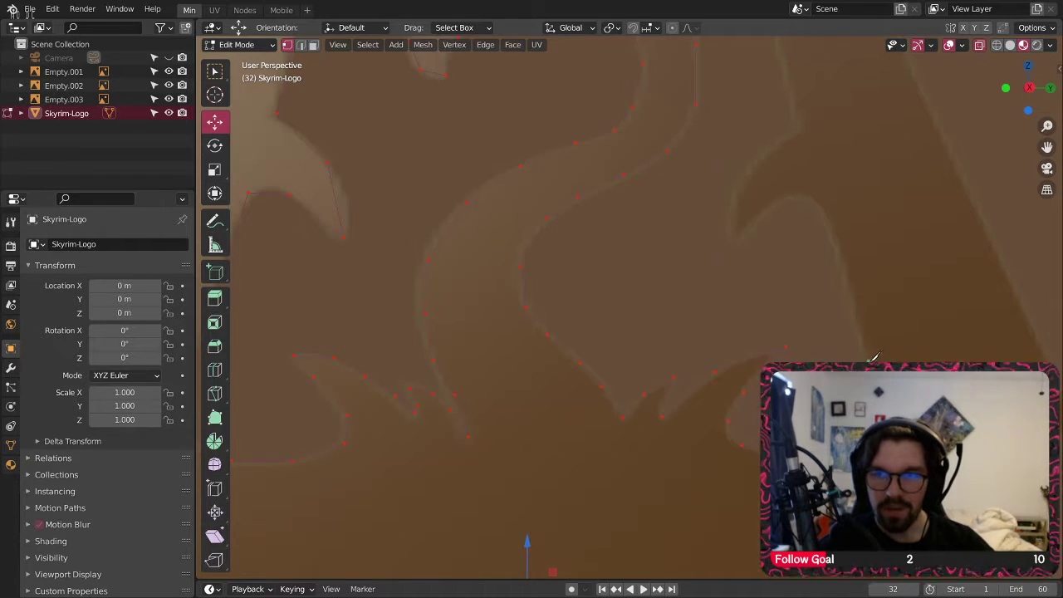
{"action": "left_click", "coordinate": [847, 266]}
{"action": "left_click", "coordinate": [819, 201]}
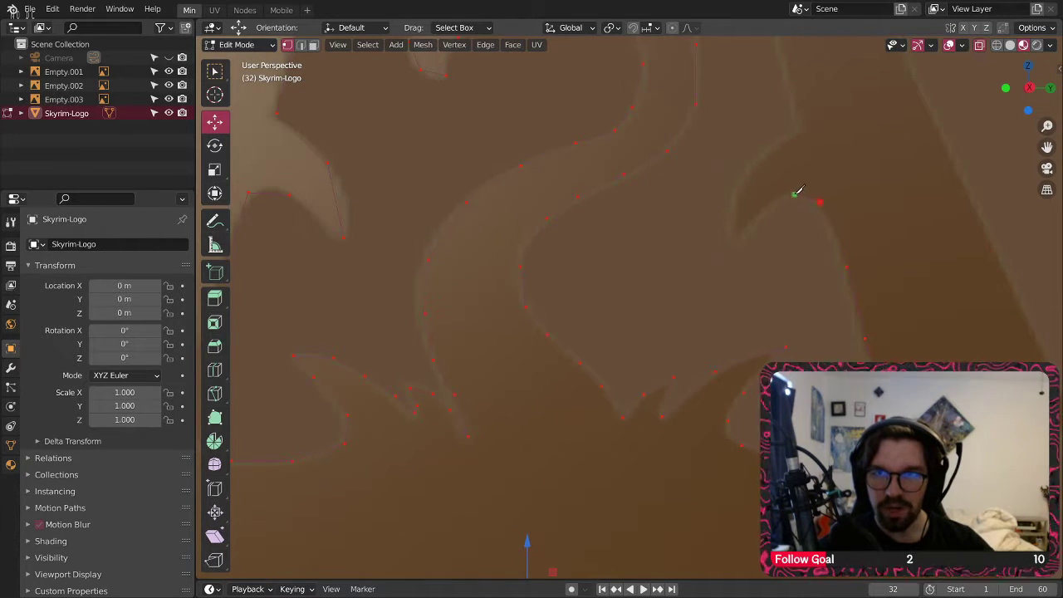
- Trace the Knife cut around the lower barb of the right blade, from its underside past the point to its upper base
{"action": "left_click", "coordinate": [791, 193]}
{"action": "left_click", "coordinate": [759, 215]}
{"action": "left_click", "coordinate": [736, 243]}
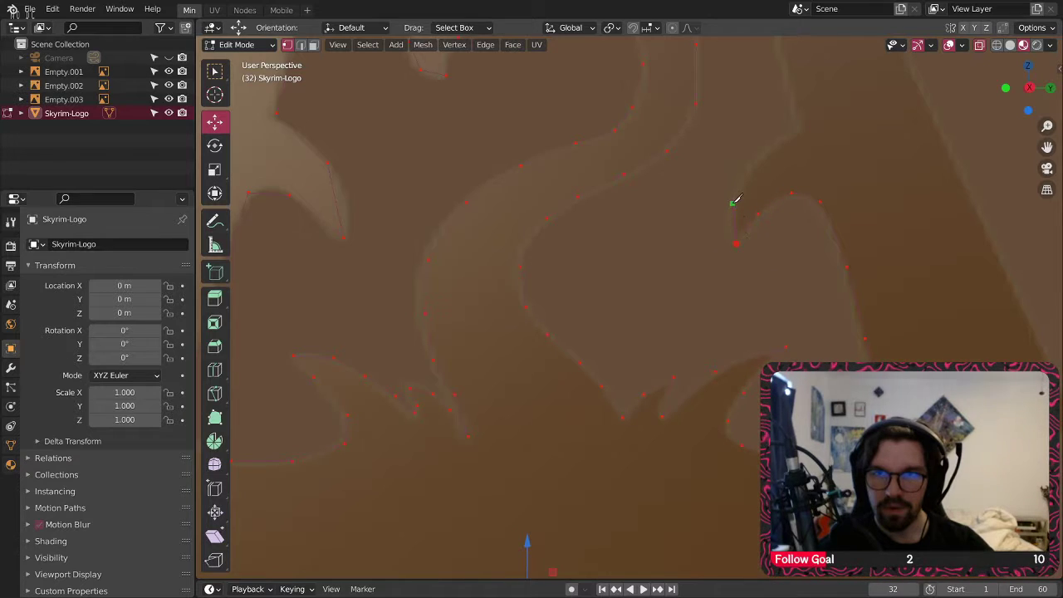
{"action": "left_click", "coordinate": [732, 200]}
{"action": "left_click", "coordinate": [757, 157]}
{"action": "left_click", "coordinate": [798, 126]}
- Run the Knife cut up the right blade's inner edge, around its upper barb and on to the blade's top tip
{"action": "middle_click_drag", "start_coordinate": [804, 97], "coordinate": [765, 289], "text": "shift"}
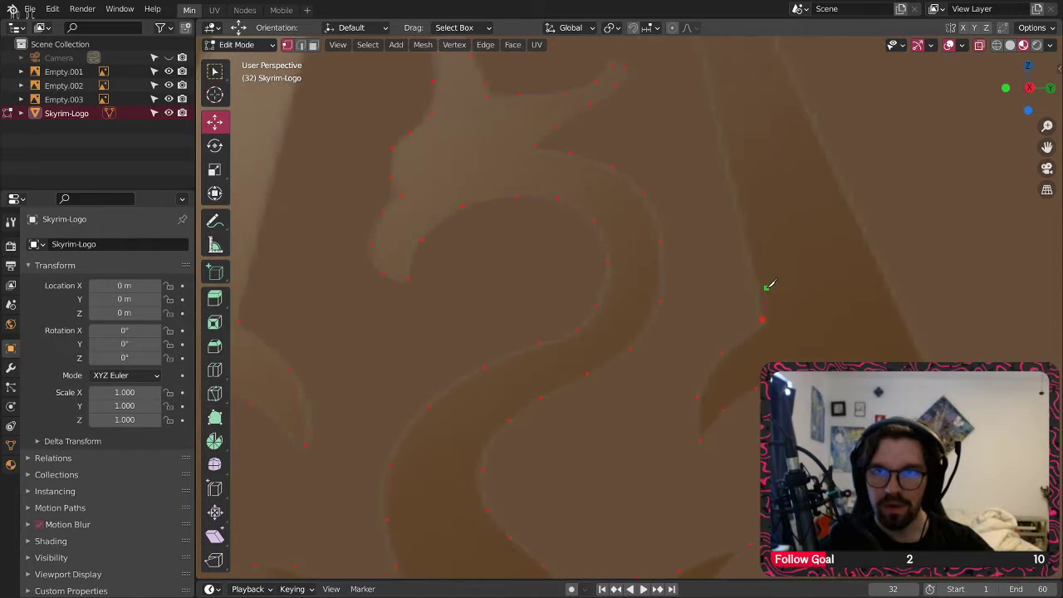
{"action": "middle_click_drag", "start_coordinate": [732, 157], "coordinate": [751, 320], "text": "shift"}
{"action": "middle_click_drag", "start_coordinate": [706, 137], "coordinate": [725, 313], "text": "shift"}
{"action": "left_click", "coordinate": [705, 256]}
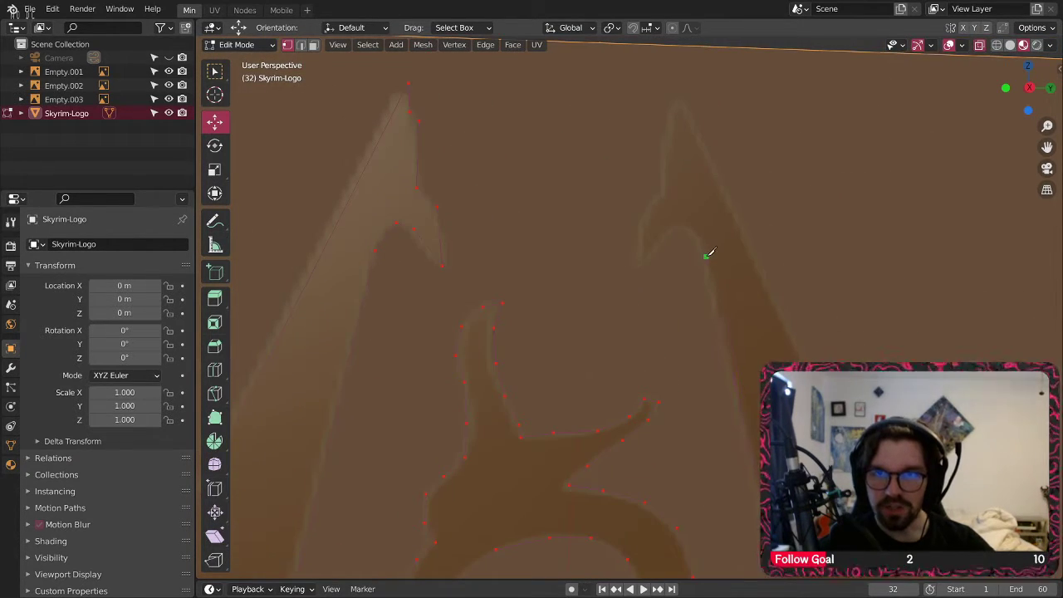
{"action": "left_click", "coordinate": [691, 232]}
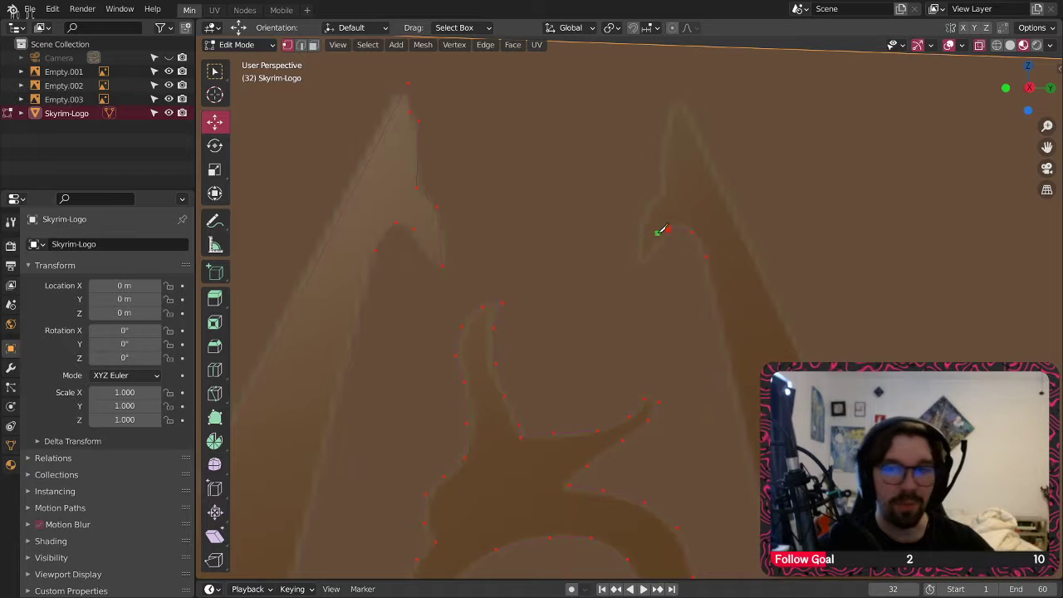
{"action": "left_click", "coordinate": [646, 262]}
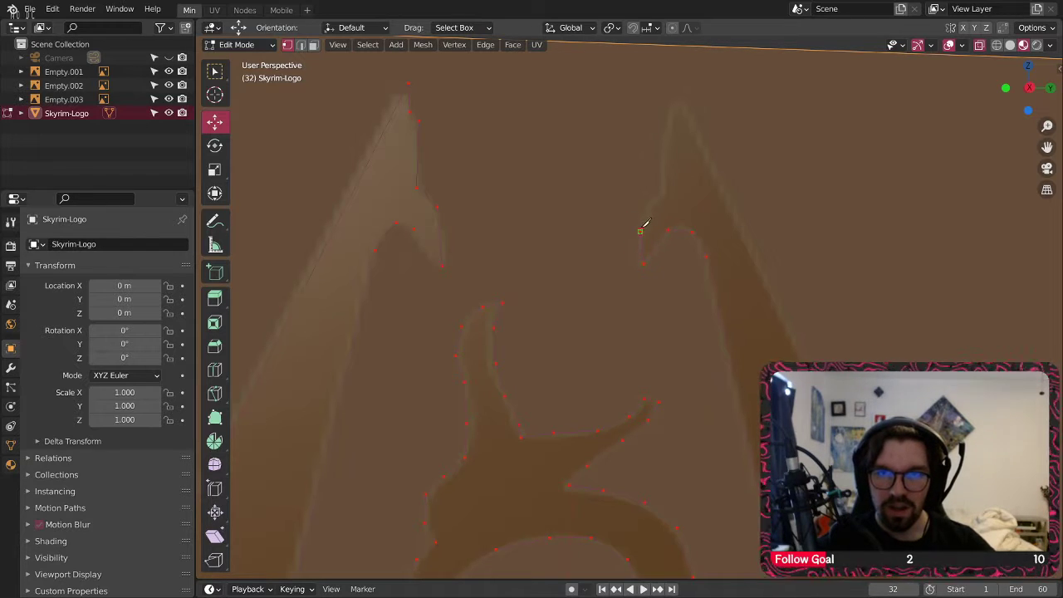
{"action": "left_click", "coordinate": [647, 203]}
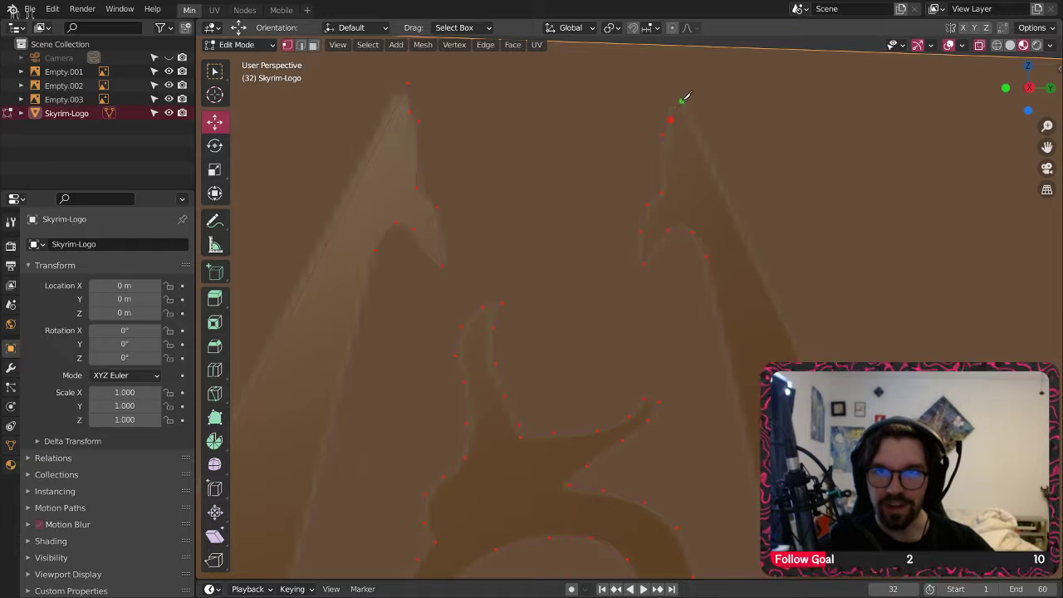
{"action": "left_click", "coordinate": [680, 89]}
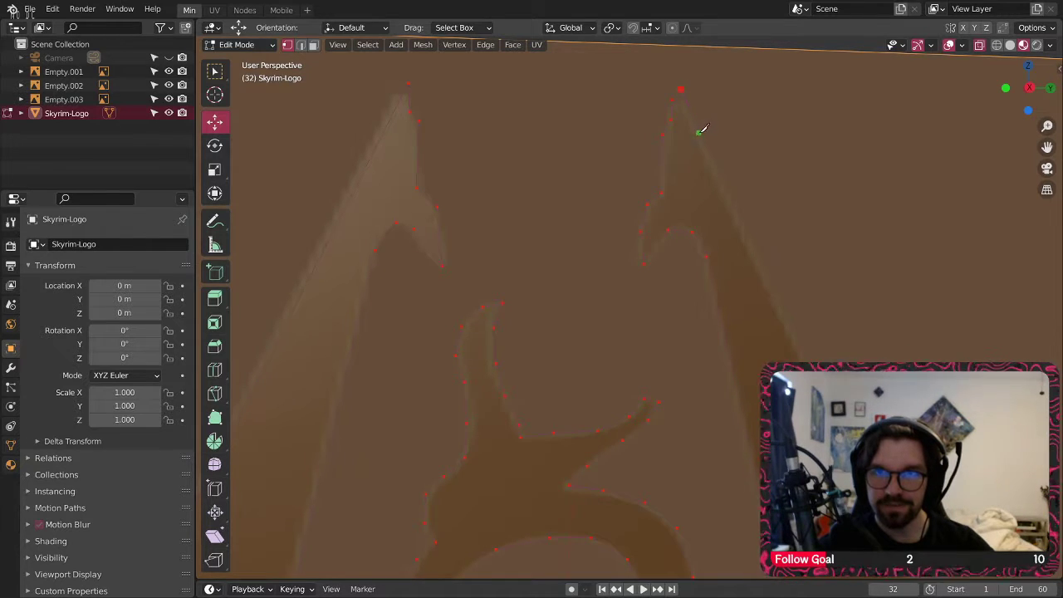
- Extend the Knife cut down the right wing's outer edge to its bottom point and up its vertical inner edge to the corner
{"action": "middle_click_drag", "start_coordinate": [901, 556], "coordinate": [655, 199], "text": "shift"}
{"action": "middle_click_drag", "start_coordinate": [818, 569], "coordinate": [698, 390], "text": "shift"}
{"action": "left_click", "coordinate": [684, 390]}
{"action": "middle_click_drag", "start_coordinate": [700, 472], "coordinate": [835, 50], "text": "shift"}
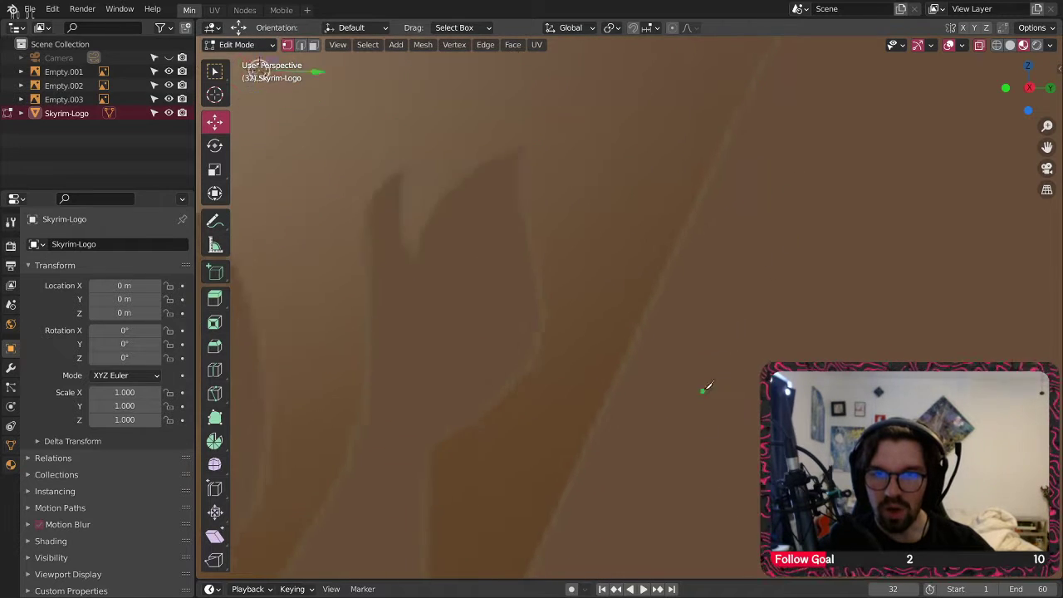
{"action": "middle_click_drag", "start_coordinate": [704, 389], "coordinate": [794, 233], "text": "shift"}
{"action": "left_click", "coordinate": [608, 408]}
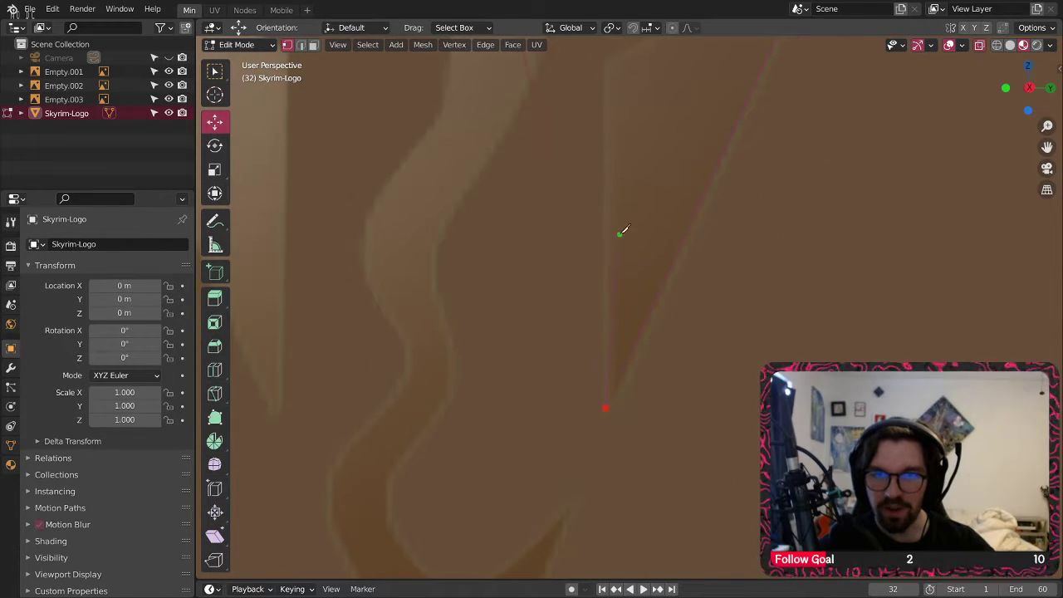
{"action": "scroll", "coordinate": [686, 387], "scroll_direction": "down", "scroll_amount": 4}
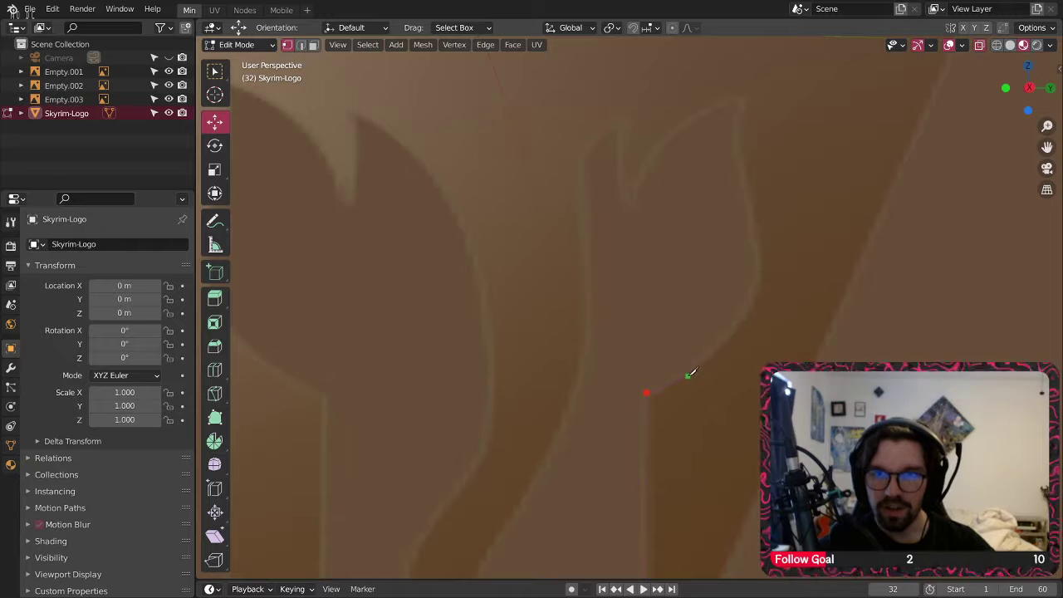
- Trace the Knife cut from the right wing's inner corner up the curved outer side of the flame-shaped gap to its tall tip
{"action": "left_click", "coordinate": [698, 368]}
{"action": "left_click", "coordinate": [735, 328]}
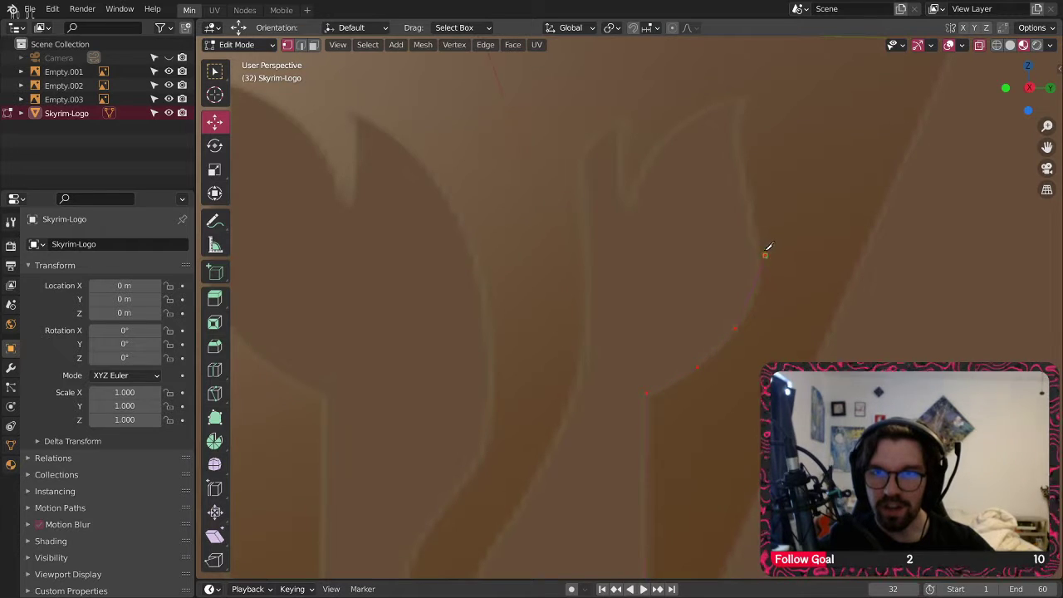
{"action": "left_click", "coordinate": [765, 254]}
{"action": "left_click", "coordinate": [751, 184]}
{"action": "left_click", "coordinate": [738, 127]}
{"action": "left_click", "coordinate": [748, 93]}
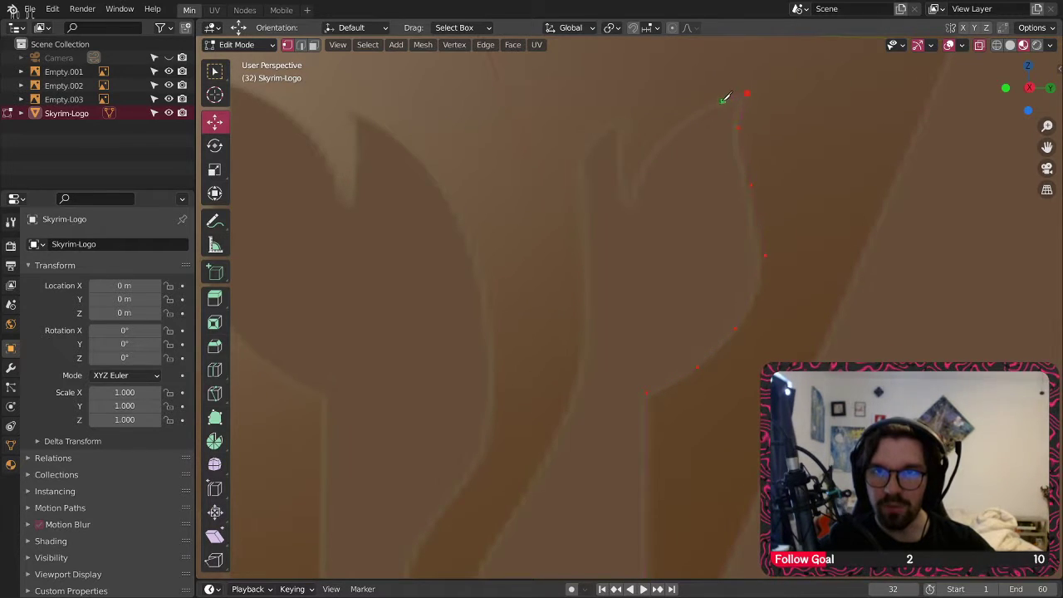
- Continue the Knife cut down into the notch of the right flame-shaped gap and up to its smaller tip
{"action": "left_click", "coordinate": [712, 108]}
{"action": "left_click", "coordinate": [662, 139]}
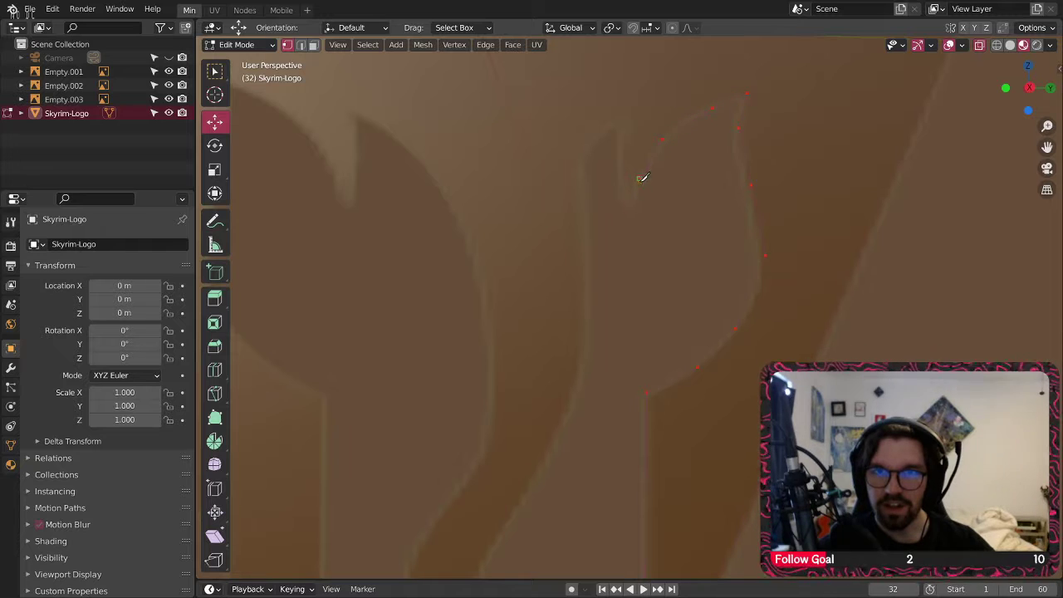
{"action": "left_click", "coordinate": [636, 207]}
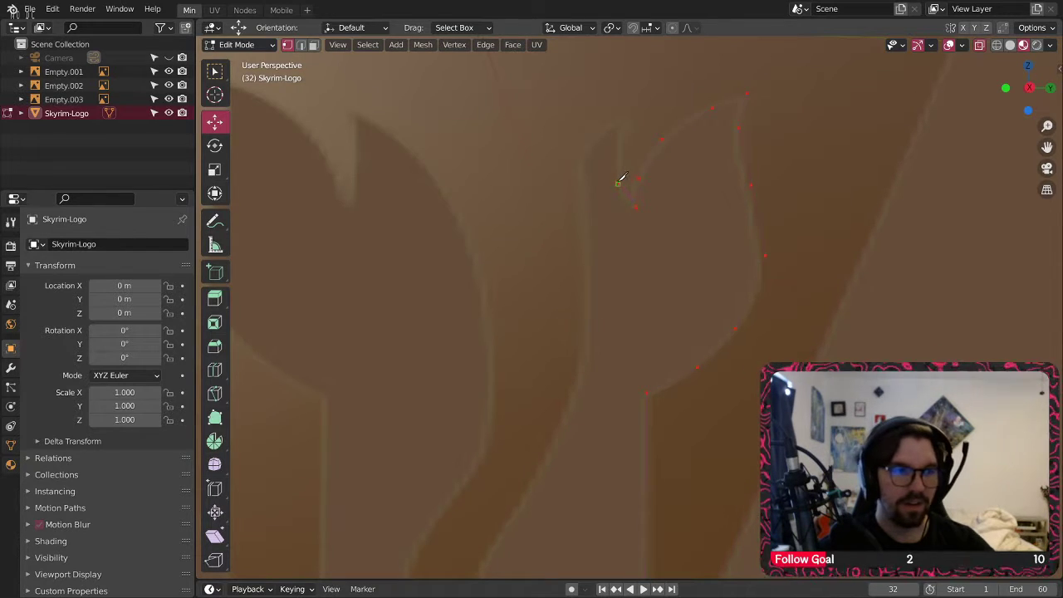
{"action": "left_click", "coordinate": [618, 183]}
{"action": "left_click", "coordinate": [618, 145]}
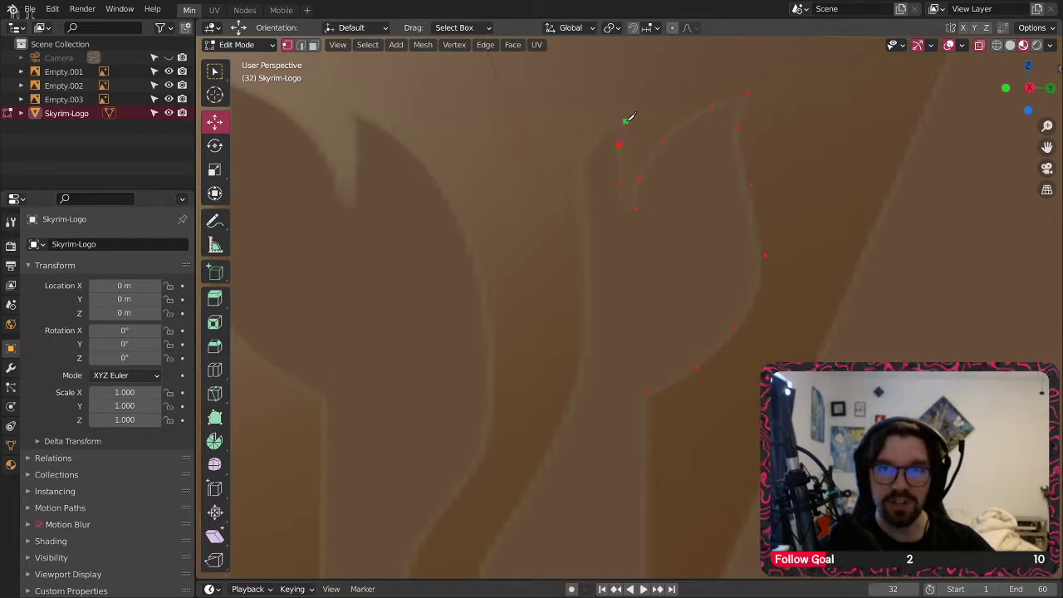
{"action": "left_click", "coordinate": [627, 117]}
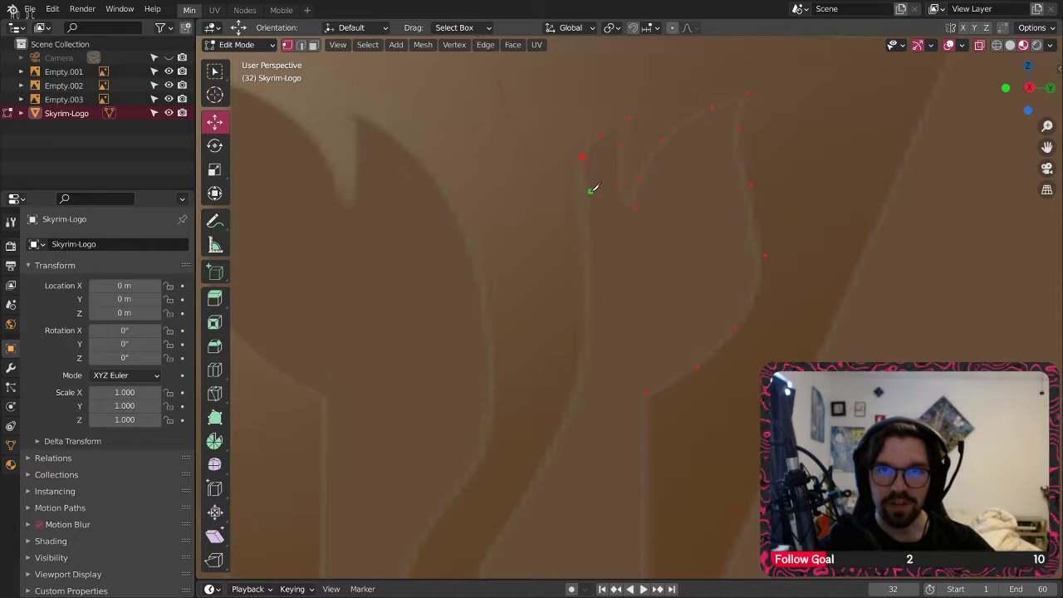
- Trace the Knife cut from the right gap's smaller tip down the right edge of the tail to its first inward curve
{"action": "left_click", "coordinate": [586, 204]}
{"action": "middle_click_drag", "start_coordinate": [592, 244], "coordinate": [619, 149], "text": "shift"}
{"action": "left_click", "coordinate": [616, 195]}
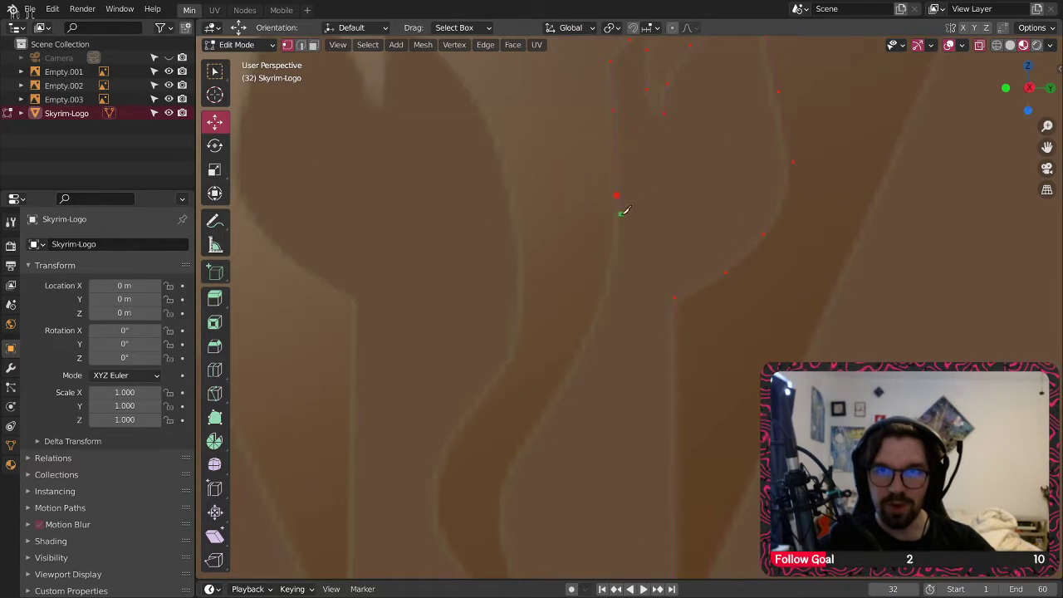
{"action": "left_click", "coordinate": [612, 263]}
{"action": "middle_click_drag", "start_coordinate": [593, 344], "coordinate": [612, 306], "text": "shift"}
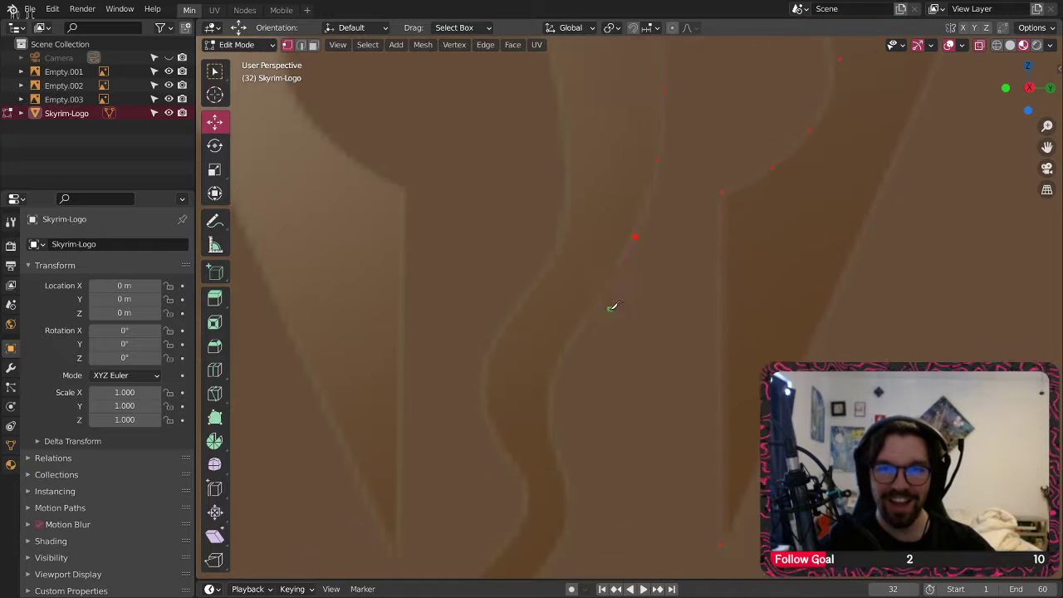
{"action": "left_click", "coordinate": [560, 361]}
- Follow the tail's right edge with the Knife cut through the inward curve and around the outward bend below it
{"action": "middle_click_drag", "start_coordinate": [557, 386], "coordinate": [594, 295], "text": "shift"}
{"action": "left_click", "coordinate": [588, 315]}
{"action": "left_click", "coordinate": [593, 353]}
{"action": "middle_click_drag", "start_coordinate": [593, 354], "coordinate": [612, 285], "text": "shift"}
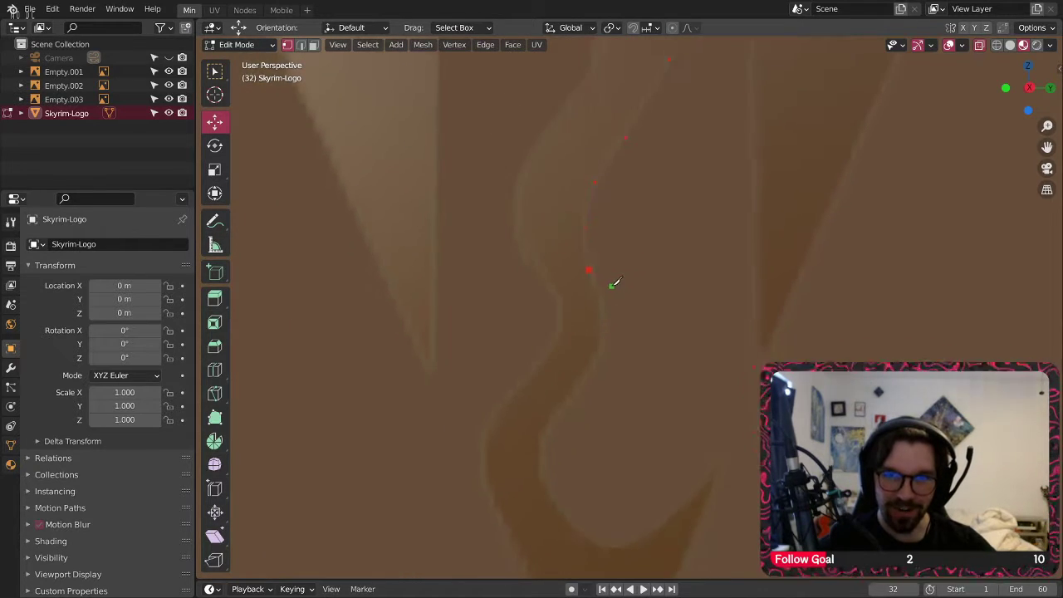
{"action": "left_click", "coordinate": [607, 322]}
{"action": "middle_click_drag", "start_coordinate": [607, 322], "coordinate": [644, 270], "text": "shift"}
{"action": "left_click", "coordinate": [629, 315]}
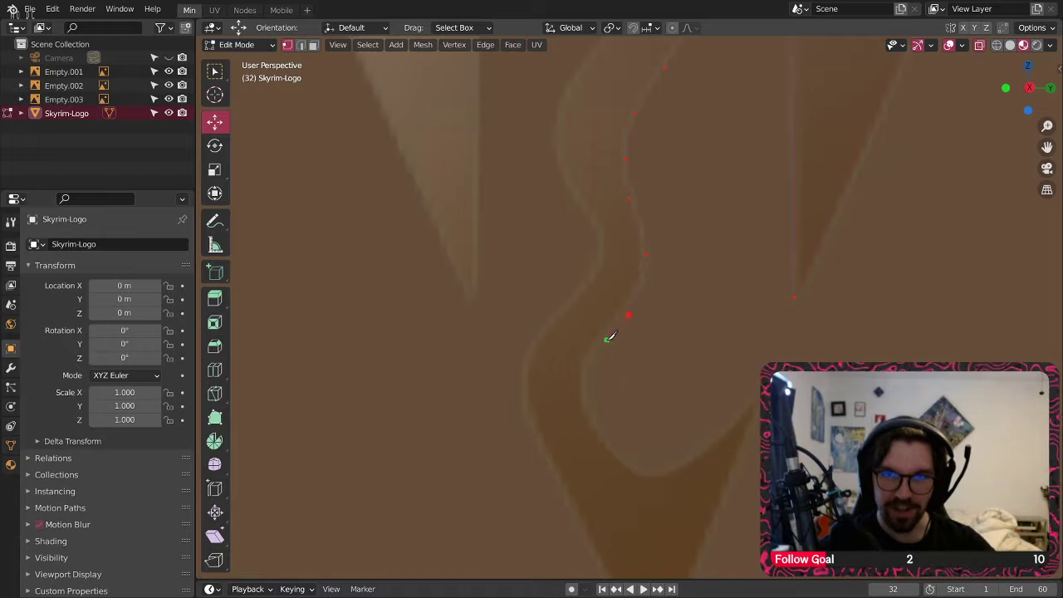
- Trace the Knife cut around the round hollow above the tail's barbed end, towards the barb's point
{"action": "left_click", "coordinate": [599, 345]}
{"action": "left_click", "coordinate": [584, 383]}
{"action": "left_click", "coordinate": [595, 429]}
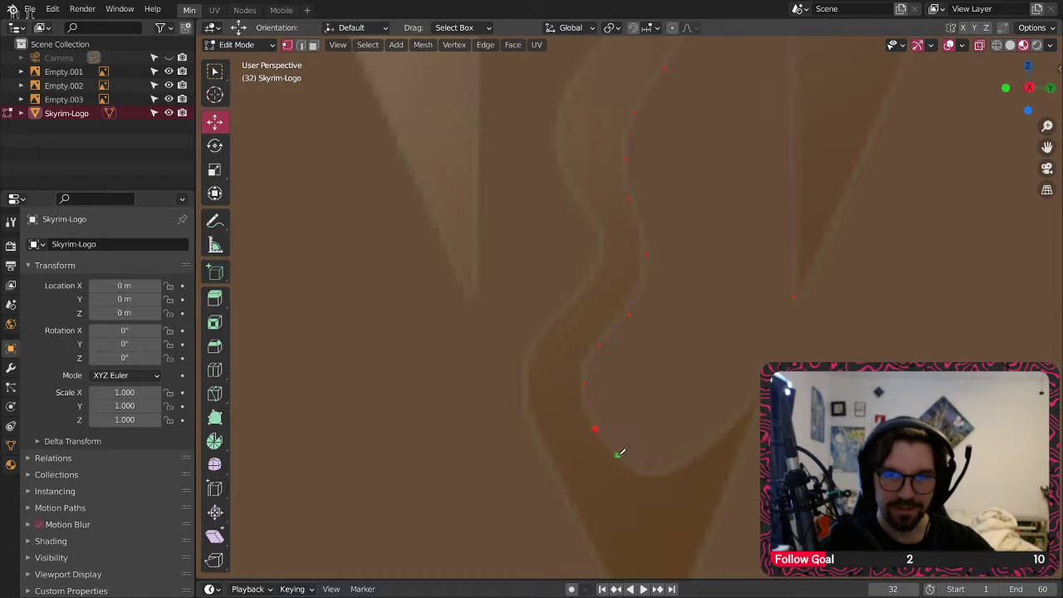
{"action": "left_click", "coordinate": [619, 457]}
{"action": "left_click", "coordinate": [650, 474]}
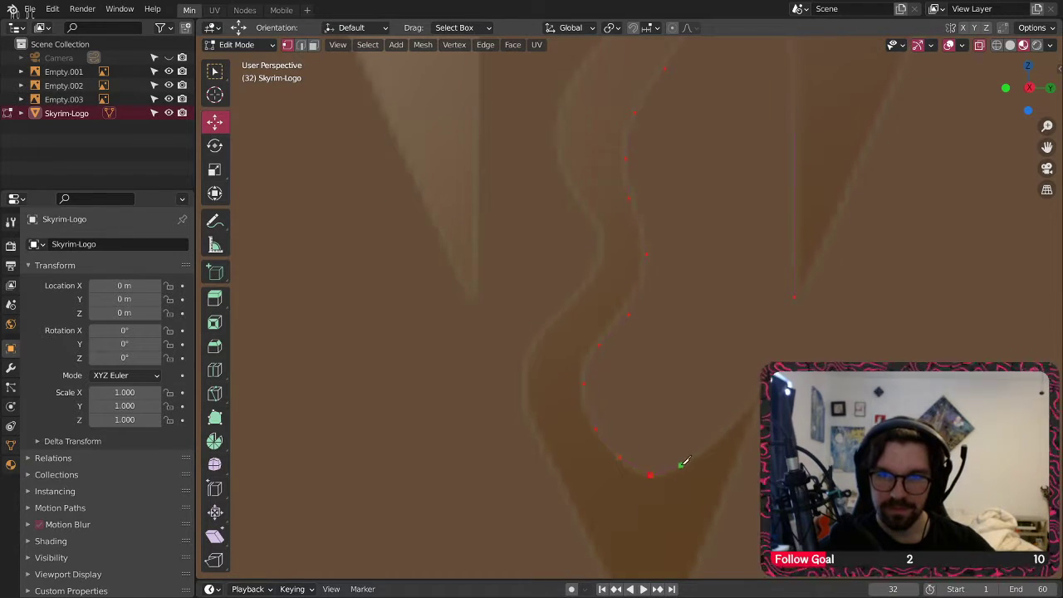
{"action": "left_click", "coordinate": [689, 461]}
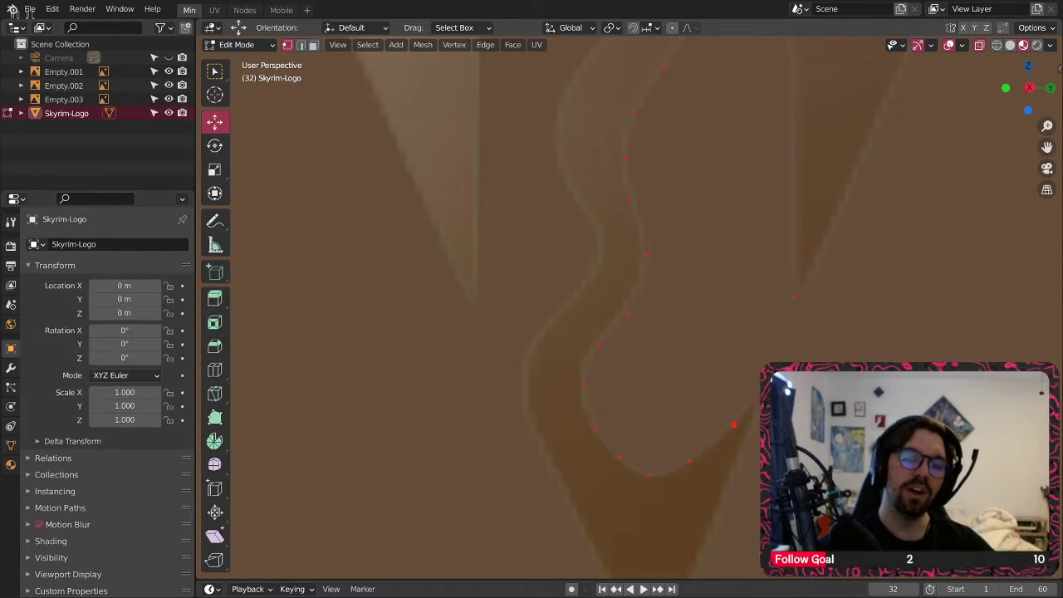
- Outline the tail's pointed end with the Knife cut, from the barb's point to the bottom tip and up its left side
{"action": "middle_click_drag", "start_coordinate": [769, 414], "coordinate": [767, 246], "text": "shift"}
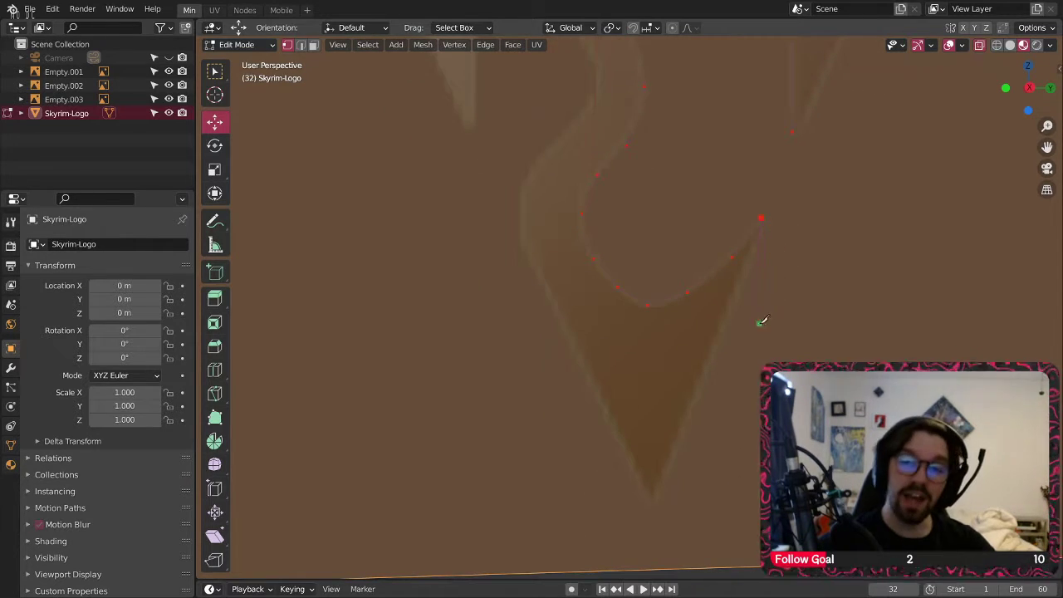
{"action": "left_click", "coordinate": [652, 502]}
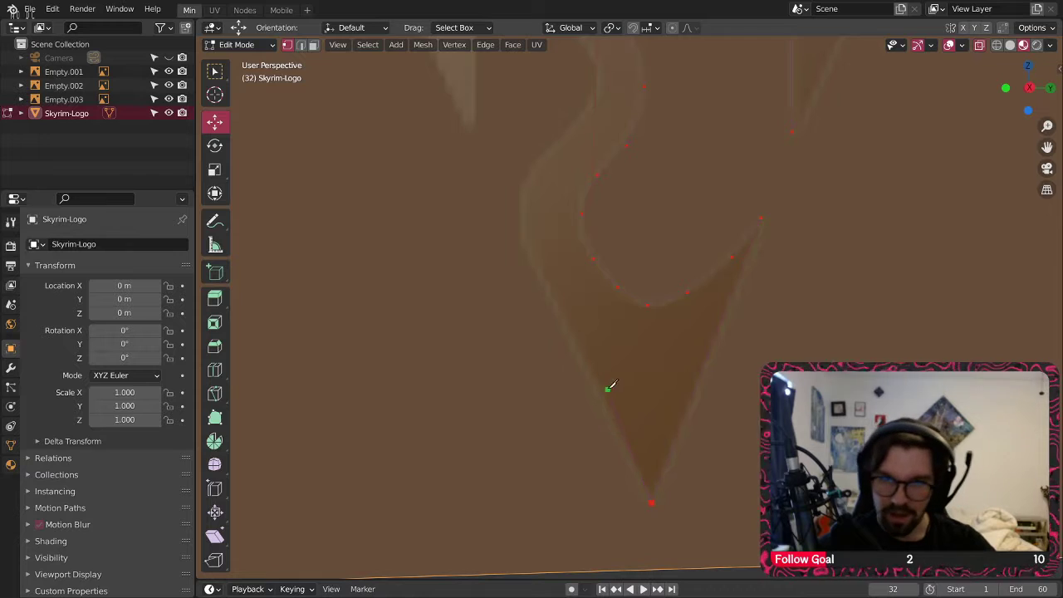
{"action": "left_click", "coordinate": [524, 241]}
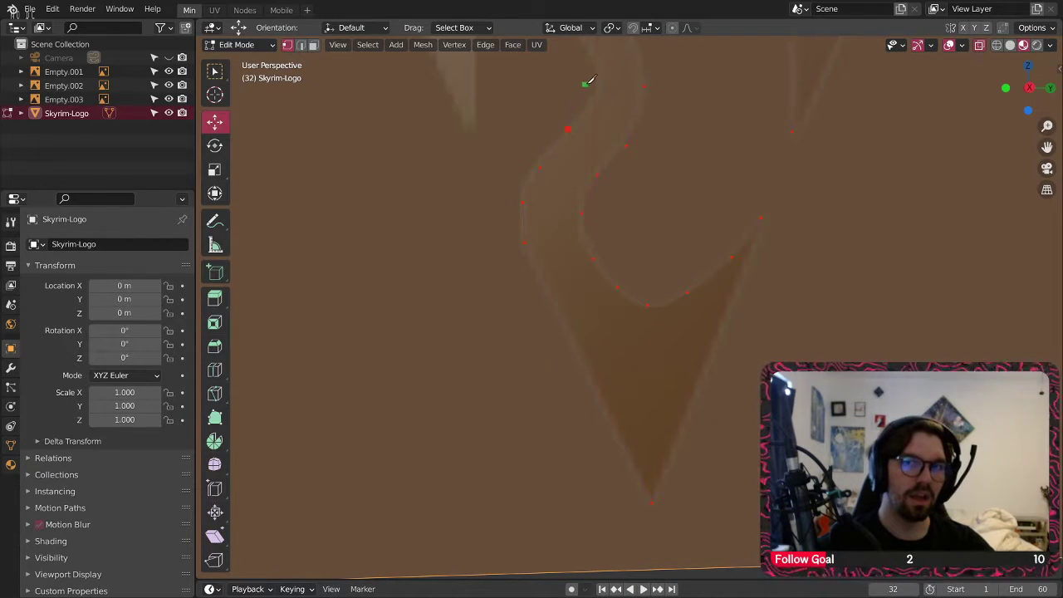
- Trace the Knife cut up the tail's left edge through its S-shaped bends to the straighter section above
{"action": "middle_click_drag", "start_coordinate": [588, 84], "coordinate": [608, 210]}
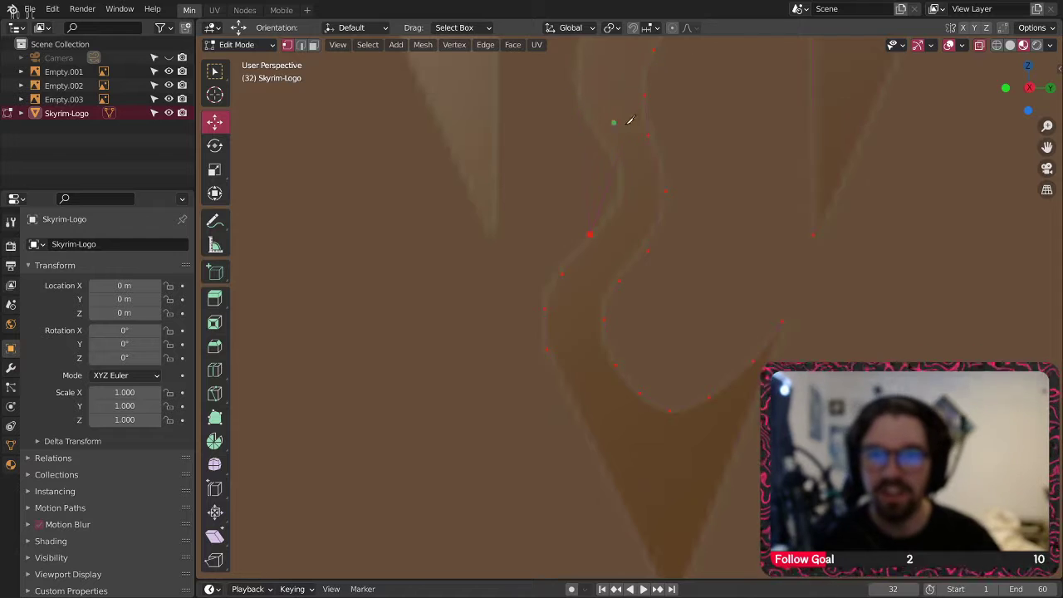
{"action": "middle_click_drag", "start_coordinate": [617, 119], "coordinate": [619, 314], "text": "shift"}
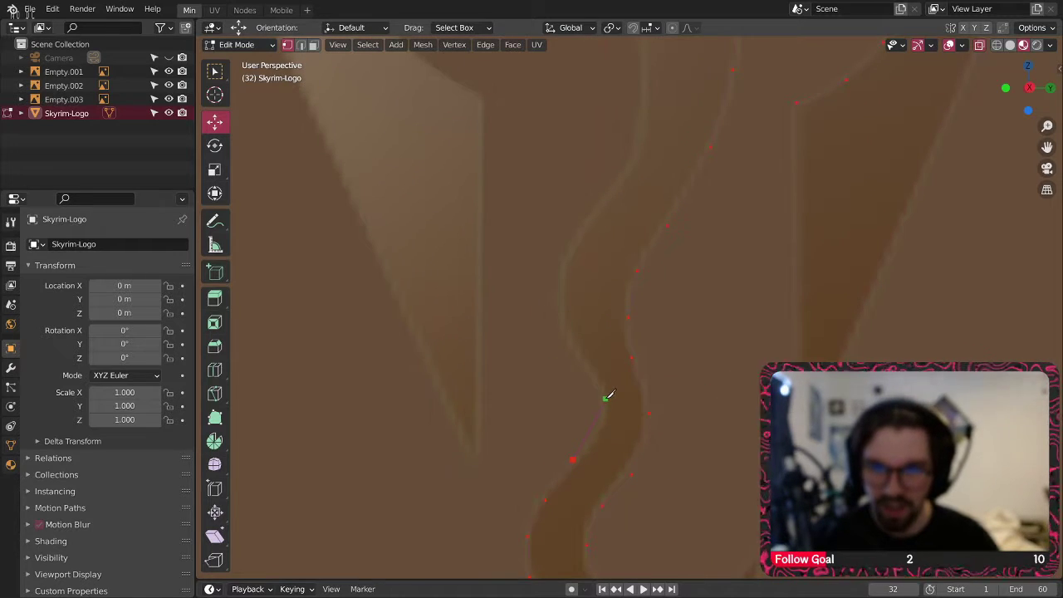
{"action": "left_click", "coordinate": [606, 397]}
{"action": "left_click", "coordinate": [574, 347]}
{"action": "left_click", "coordinate": [560, 297]}
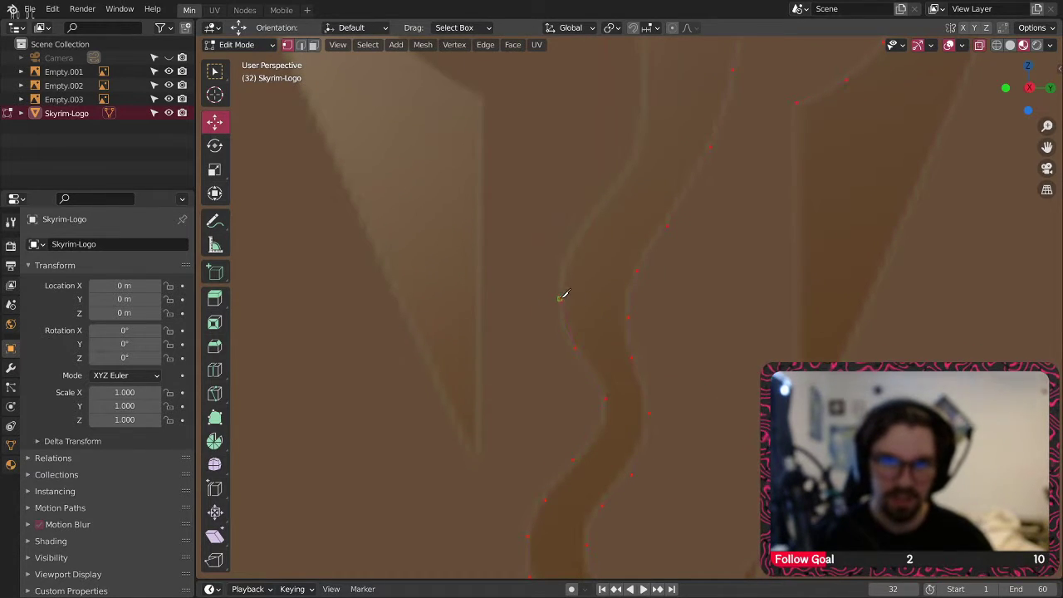
{"action": "left_click", "coordinate": [569, 254]}
{"action": "left_click", "coordinate": [593, 208]}
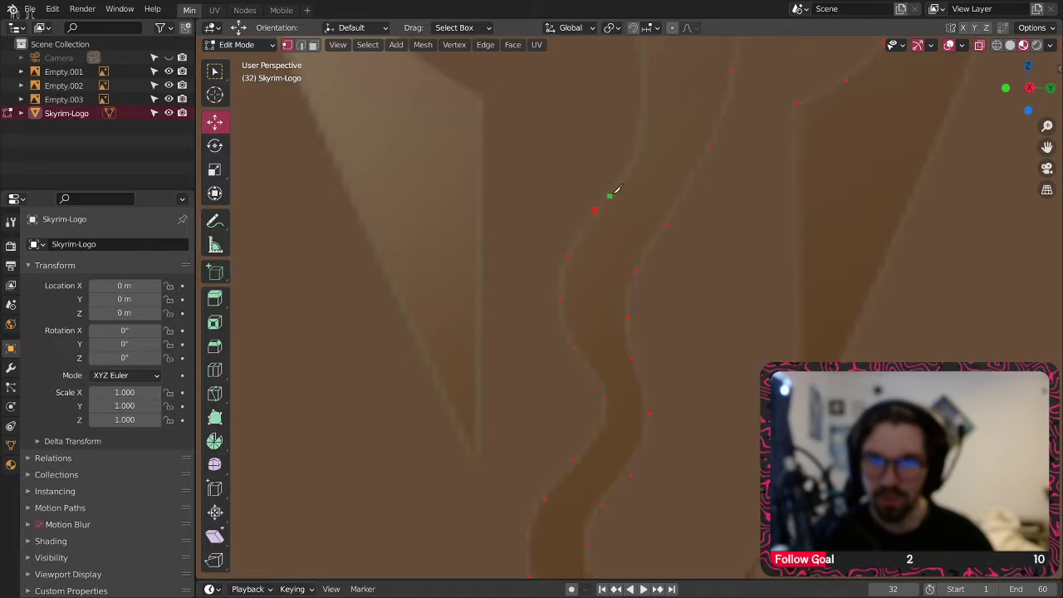
{"action": "left_click", "coordinate": [638, 151]}
- Extend the Knife cut up the body's left edge along the curved side of the left flame-shaped gap to its inner tip
{"action": "middle_click_drag", "start_coordinate": [643, 117], "coordinate": [652, 291], "text": "shift"}
{"action": "left_click", "coordinate": [653, 200]}
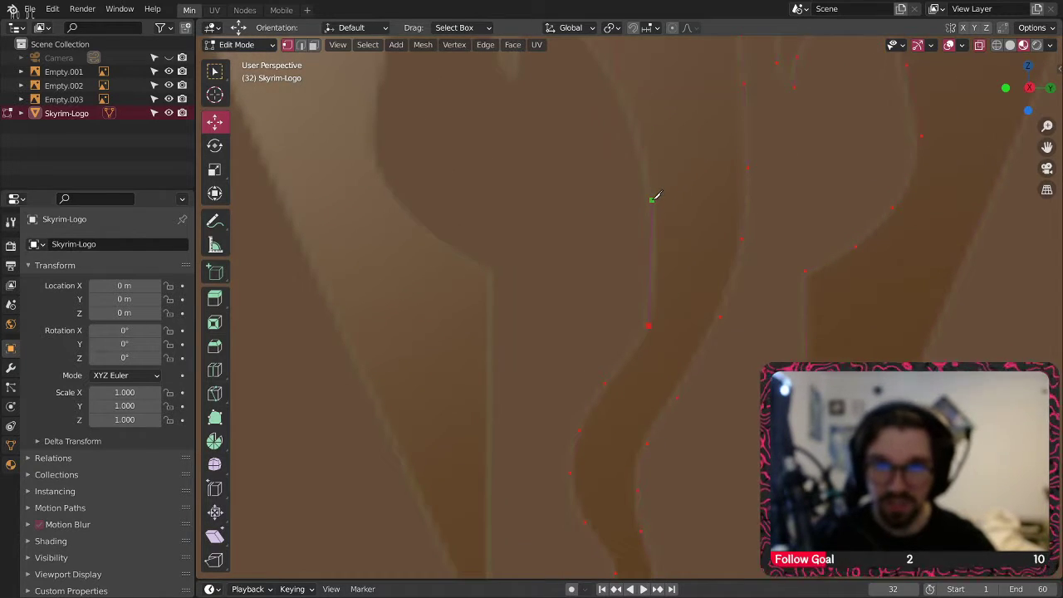
{"action": "middle_click_drag", "start_coordinate": [631, 97], "coordinate": [705, 268], "text": "shift"}
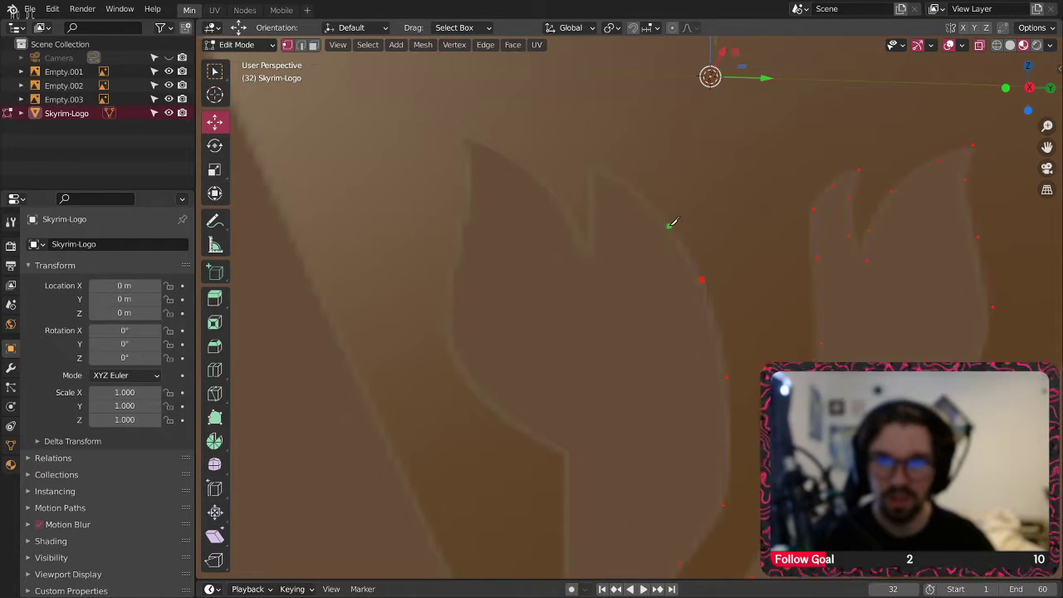
{"action": "left_click", "coordinate": [597, 169]}
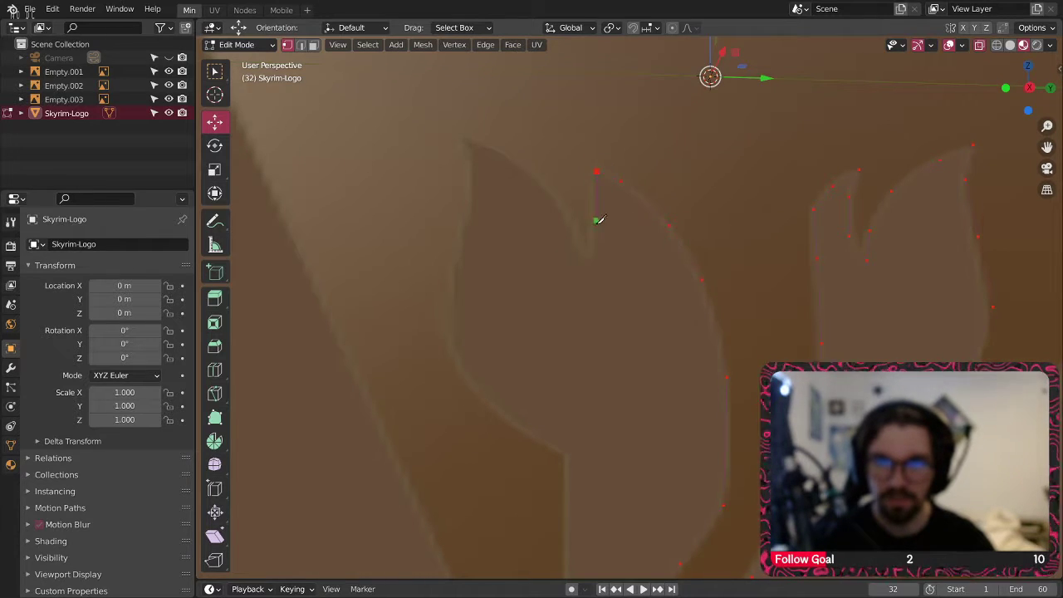
- Continue the Knife cut down into the left gap's notch and up the curve to its outer tip
{"action": "left_click", "coordinate": [591, 253]}
{"action": "left_click", "coordinate": [569, 215]}
{"action": "left_click", "coordinate": [538, 173]}
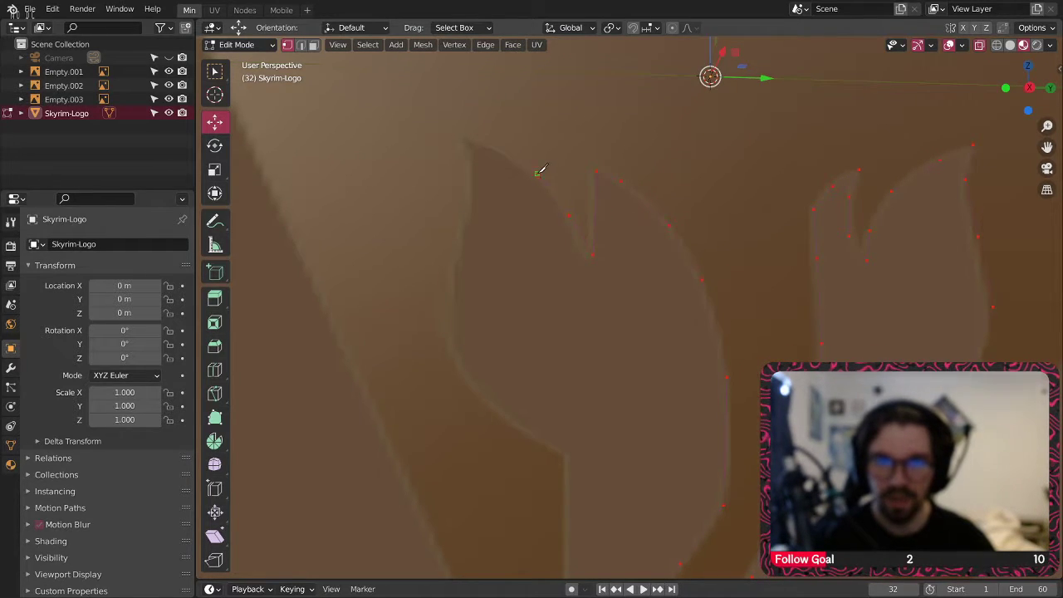
{"action": "left_click", "coordinate": [474, 139]}
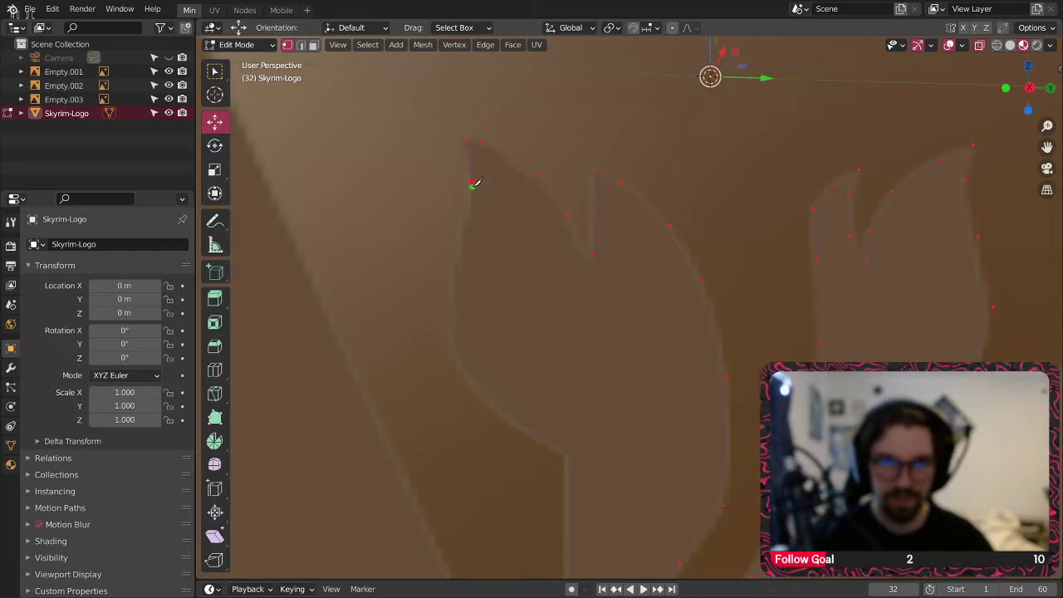
- Trace the Knife cut down the outer left curve of the left flame-shaped gap to its lower corner
{"action": "left_click", "coordinate": [472, 181]}
{"action": "left_click", "coordinate": [461, 234]}
{"action": "left_click", "coordinate": [453, 296]}
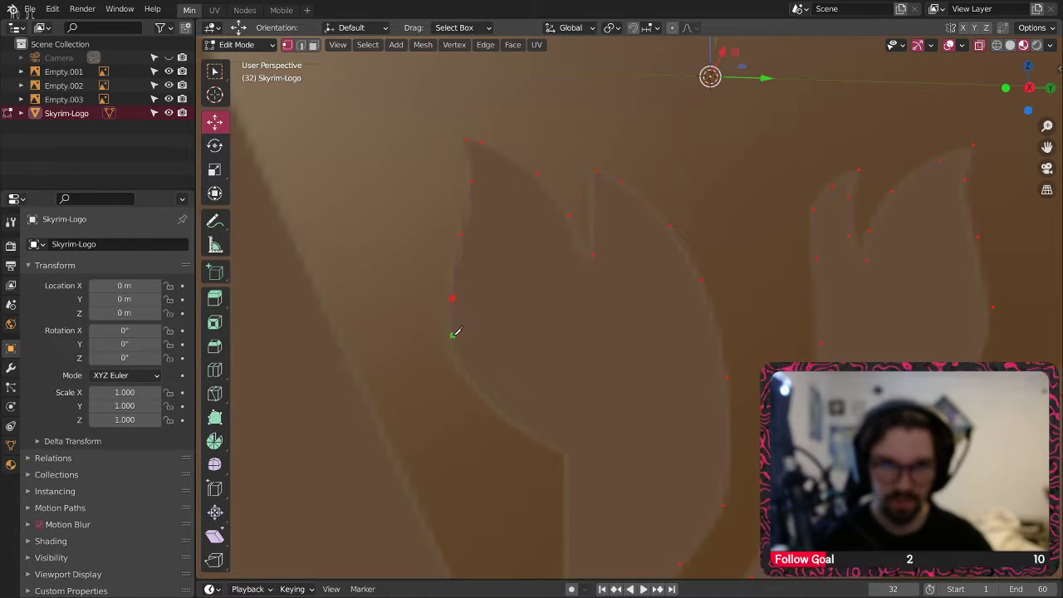
{"action": "left_click", "coordinate": [452, 334]}
{"action": "middle_click_drag", "start_coordinate": [465, 382], "coordinate": [451, 294], "text": "shift"}
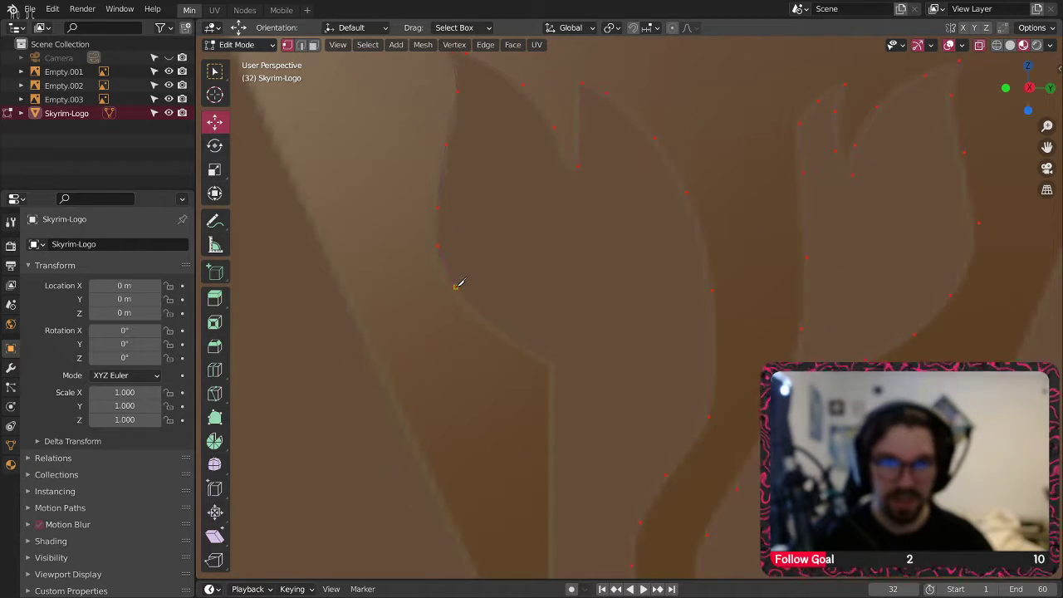
{"action": "left_click", "coordinate": [484, 322]}
{"action": "left_click", "coordinate": [518, 347]}
{"action": "left_click", "coordinate": [549, 362]}
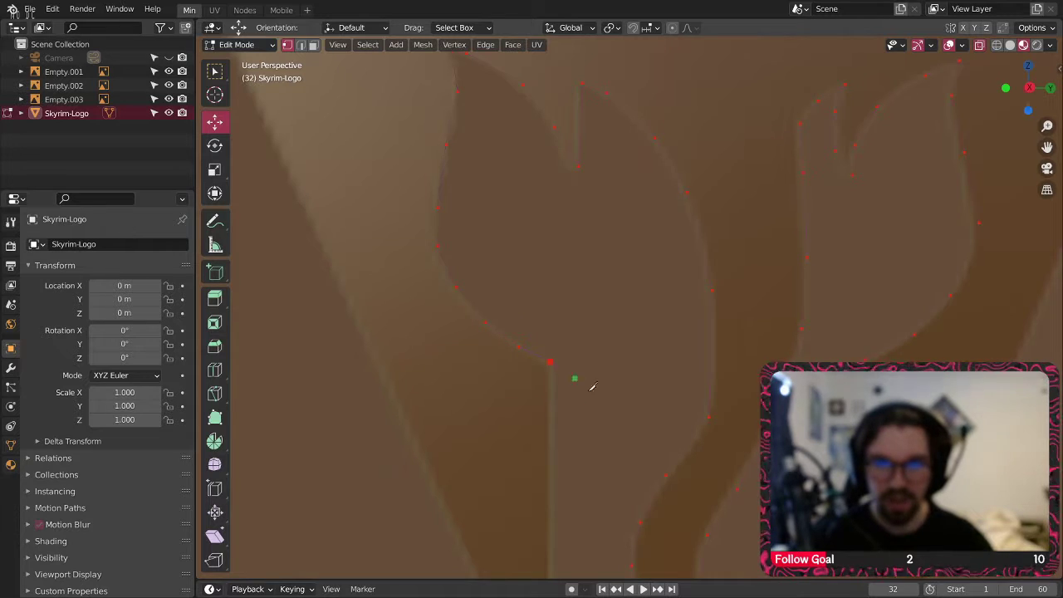
- Extend the Knife cut down the gap's straight edge to the lower-left point, close it at the diamond's left corner, and apply it
{"action": "scroll", "coordinate": [586, 370], "scroll_direction": "down", "scroll_amount": 5, "text": "shift"}
{"action": "left_click", "coordinate": [545, 526]}
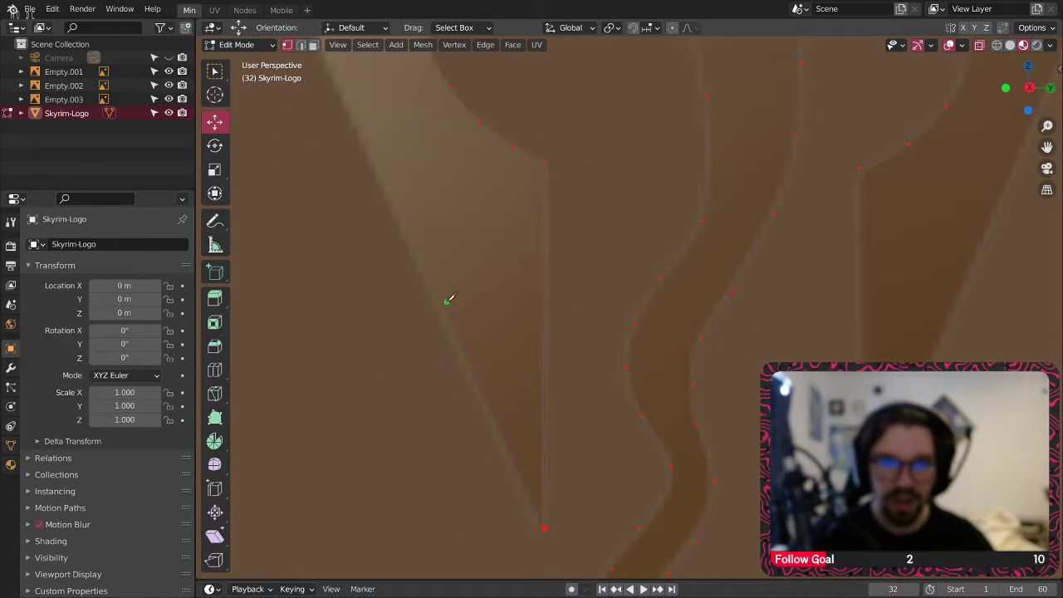
{"action": "scroll", "coordinate": [396, 208], "scroll_direction": "up", "scroll_amount": 3}
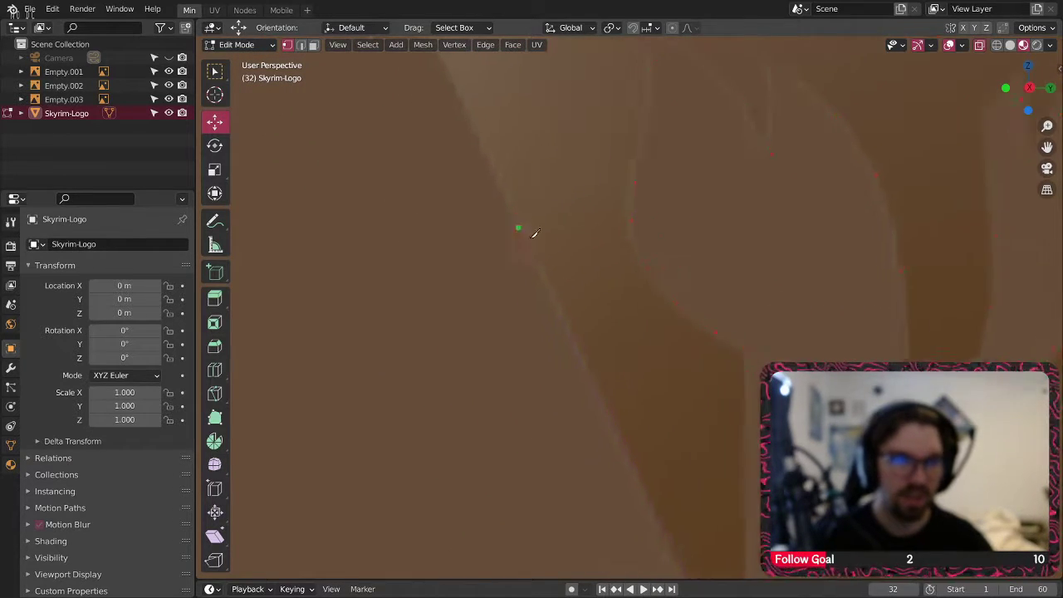
{"action": "middle_click_drag", "start_coordinate": [533, 239], "coordinate": [612, 366], "text": "shift"}
{"action": "middle_click_drag", "start_coordinate": [515, 92], "coordinate": [589, 313], "text": "shift"}
{"action": "left_click", "coordinate": [537, 243]}
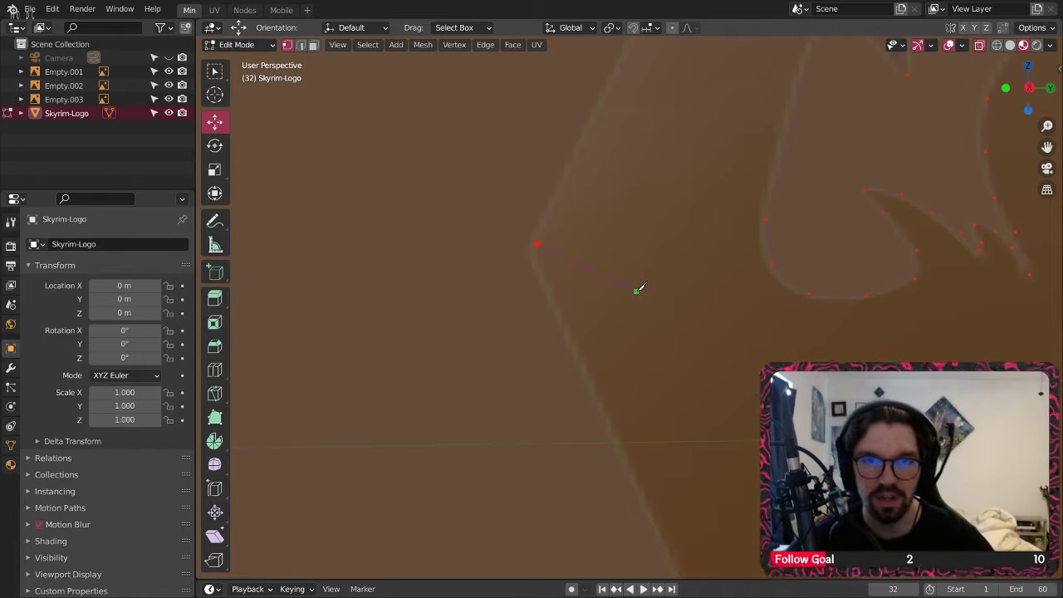
{"action": "key", "text": "Return"}
{"action": "scroll", "coordinate": [394, 262], "scroll_direction": "down", "scroll_amount": 8}
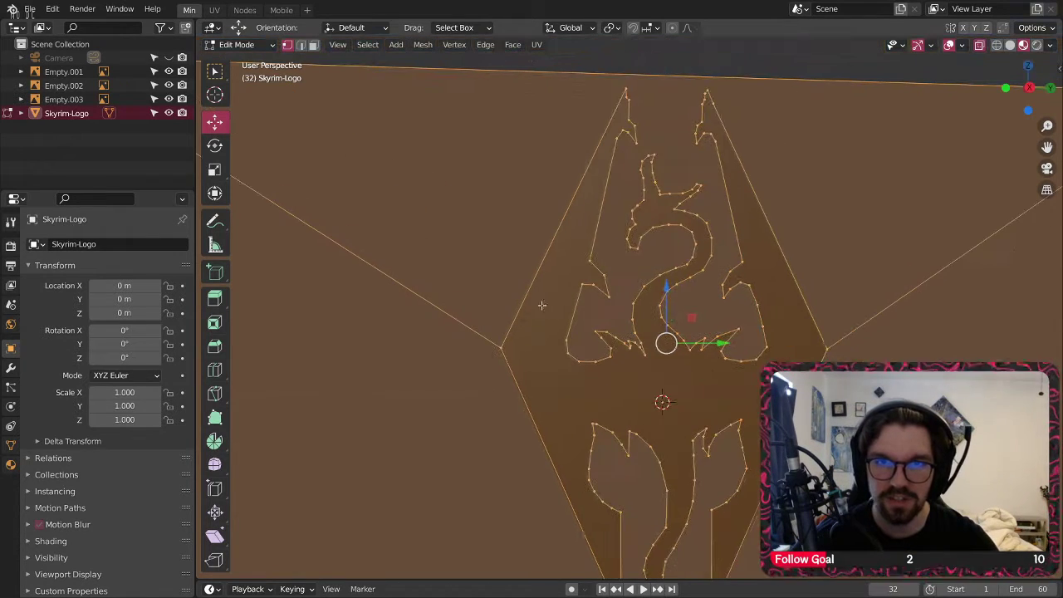
{"action": "scroll", "coordinate": [527, 324], "scroll_direction": "down", "scroll_amount": 3}
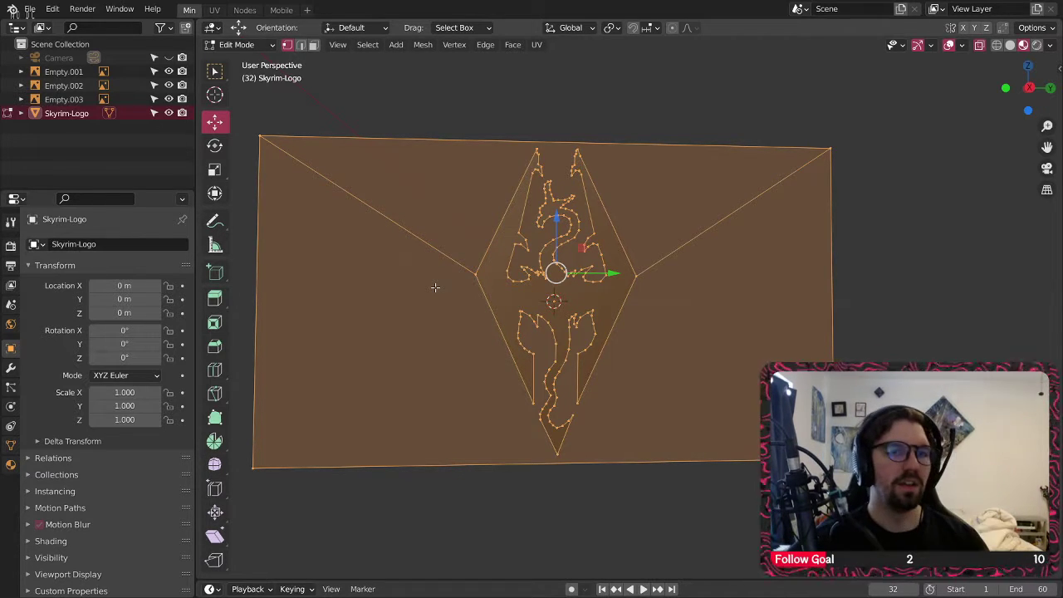
- Switch to face selection with the box select tool, deselect everything, and show the mesh in solid shading
{"action": "left_click", "coordinate": [313, 45]}
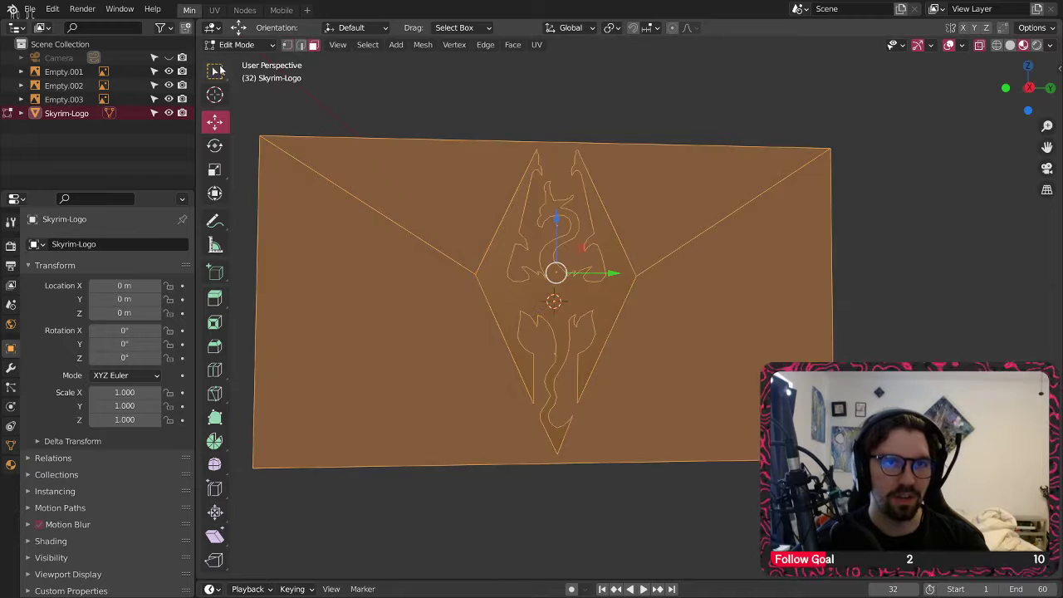
{"action": "left_click", "coordinate": [214, 71]}
{"action": "key", "text": "alt+a"}
{"action": "middle_click_drag", "start_coordinate": [415, 320], "coordinate": [429, 292]}
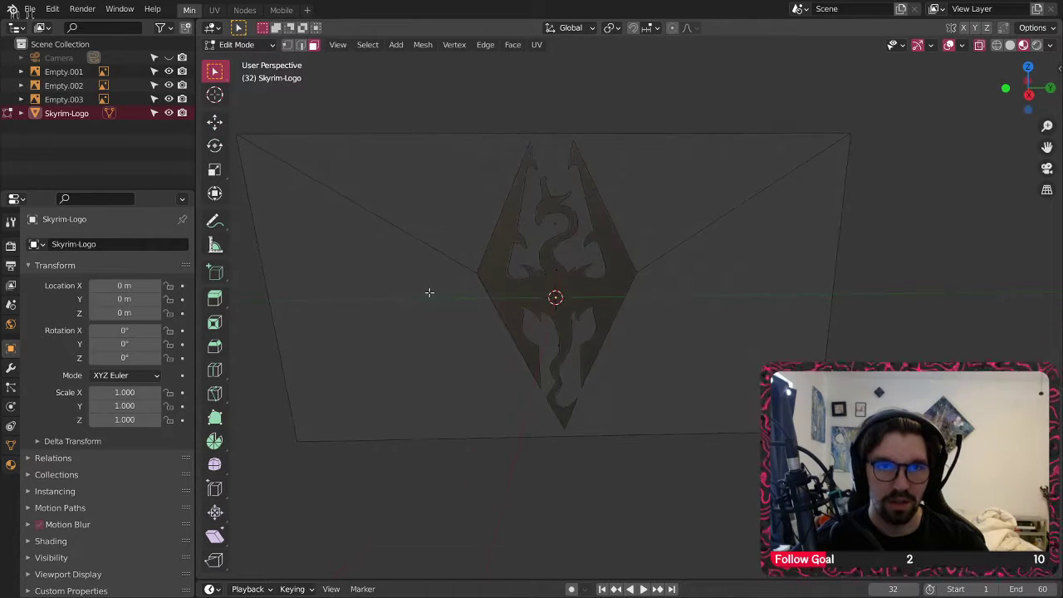
{"action": "left_click", "coordinate": [1010, 45]}
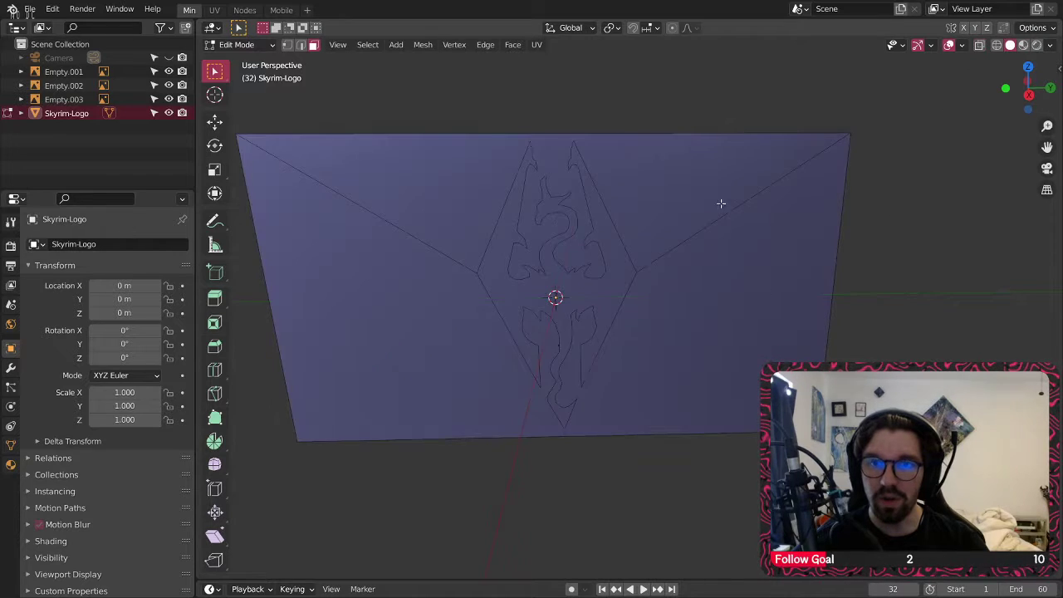
- Select the background faces around and inside the emblem and delete them, keeping only the emblem's face
{"action": "key", "text": "a"}
{"action": "key", "text": "x"}
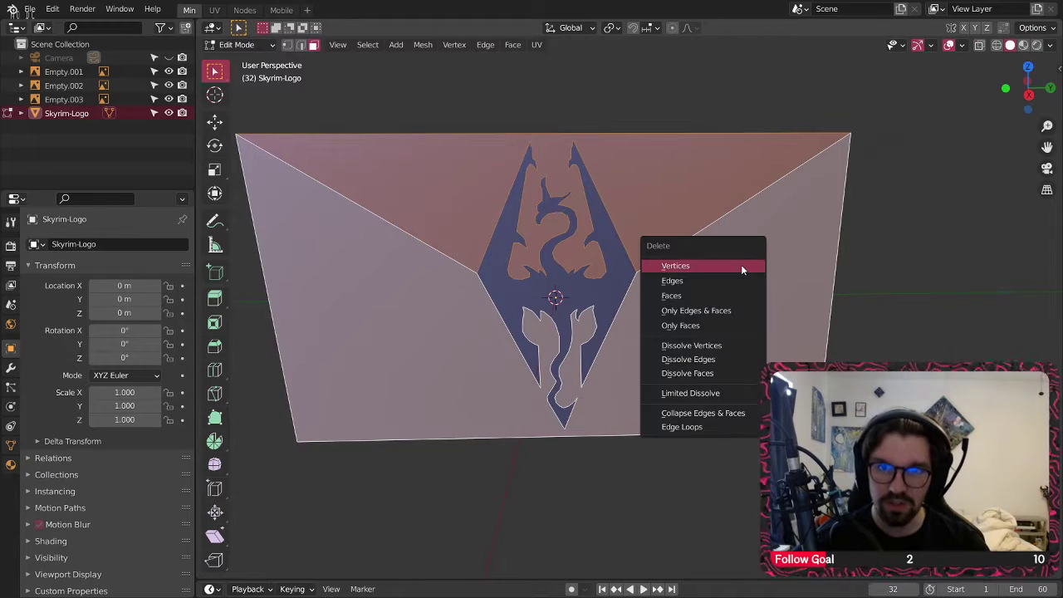
{"action": "left_click", "coordinate": [704, 296]}
{"action": "middle_click_drag", "start_coordinate": [636, 321], "coordinate": [318, 284]}
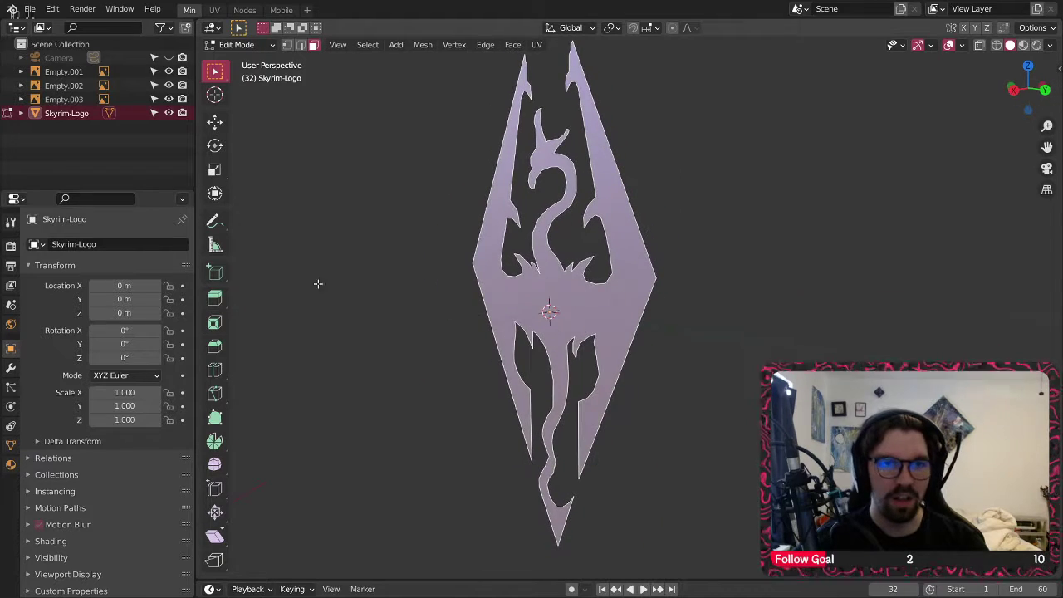
- Extrude the emblem's face along the X axis by about 0.067 m
{"action": "mouse_move", "coordinate": [657, 297]}
{"action": "middle_mouse_down"}
{"action": "mouse_move", "coordinate": [701, 304]}
{"action": "mouse_move", "coordinate": [669, 304]}
{"action": "middle_mouse_up"}
{"action": "middle_click_drag", "start_coordinate": [560, 287], "coordinate": [589, 280]}
{"action": "middle_click_drag", "start_coordinate": [610, 236], "coordinate": [570, 250]}
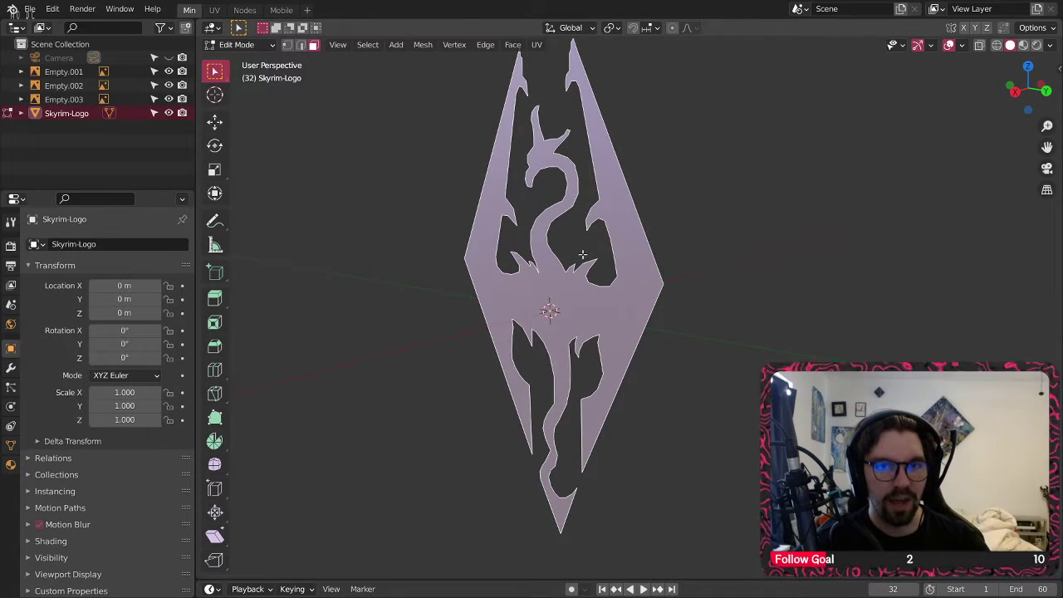
{"action": "key", "text": "e"}
{"action": "key", "text": "x"}
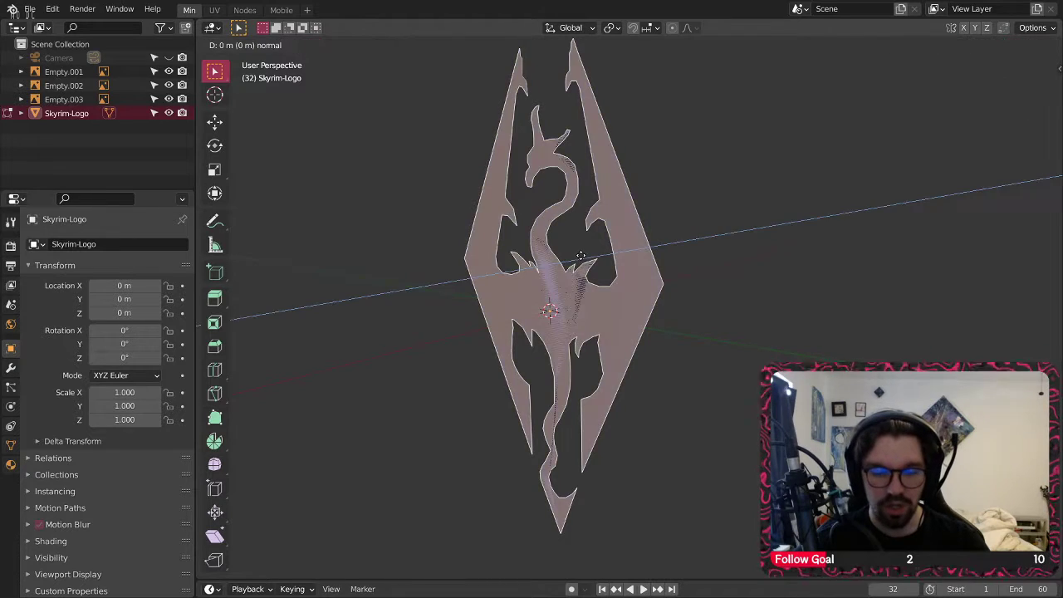
{"action": "left_click", "coordinate": [628, 218]}
{"action": "middle_click_drag", "start_coordinate": [628, 218], "coordinate": [581, 237]}
- Add a Subdivision Surface modifier to the emblem, save the file, and set both viewport and render levels to 3
{"action": "left_click", "coordinate": [10, 368]}
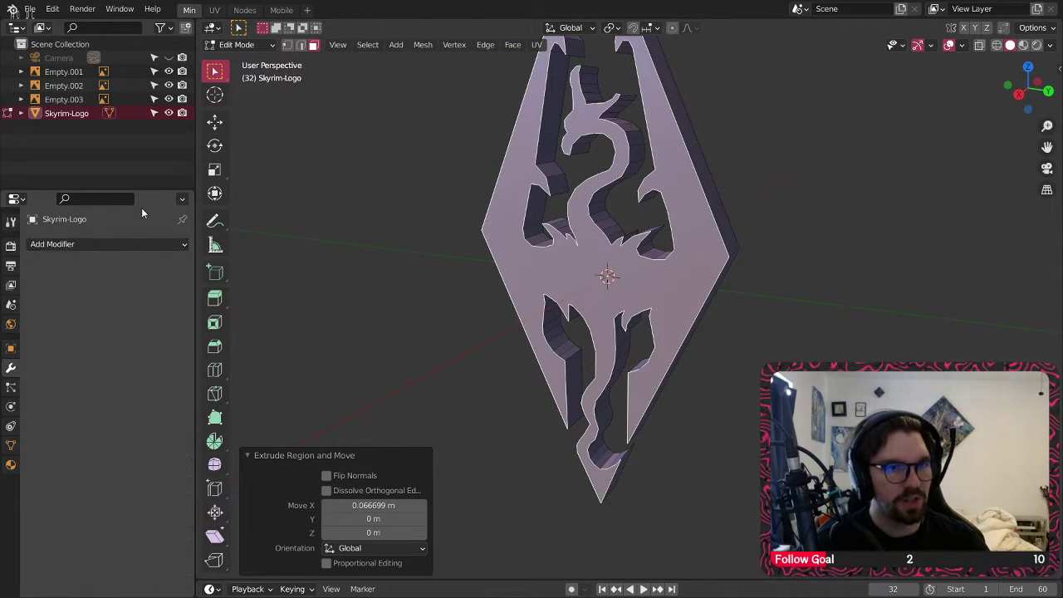
{"action": "left_click", "coordinate": [108, 244]}
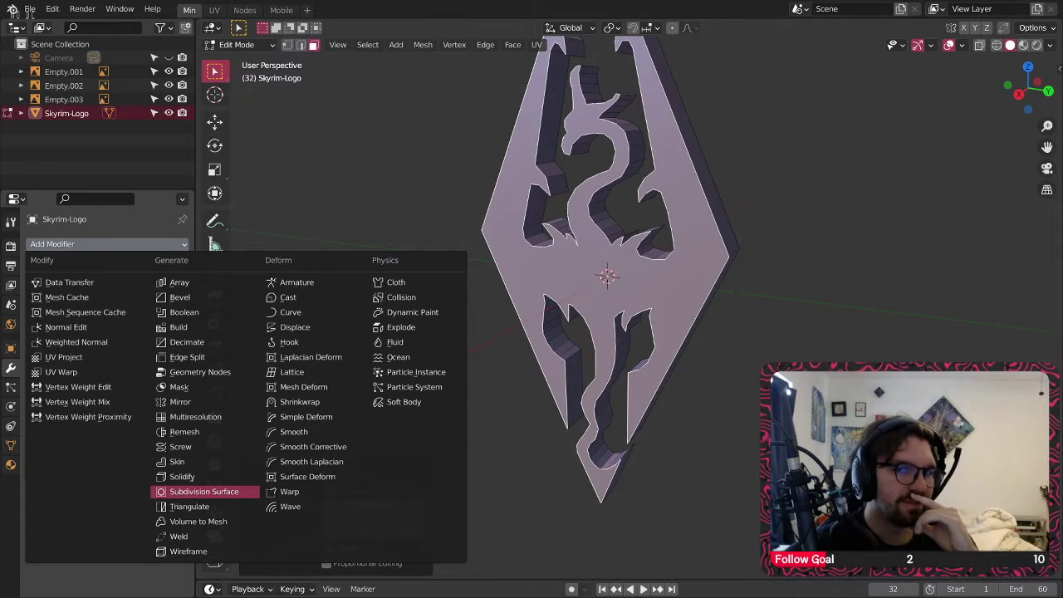
{"action": "left_click", "coordinate": [203, 491]}
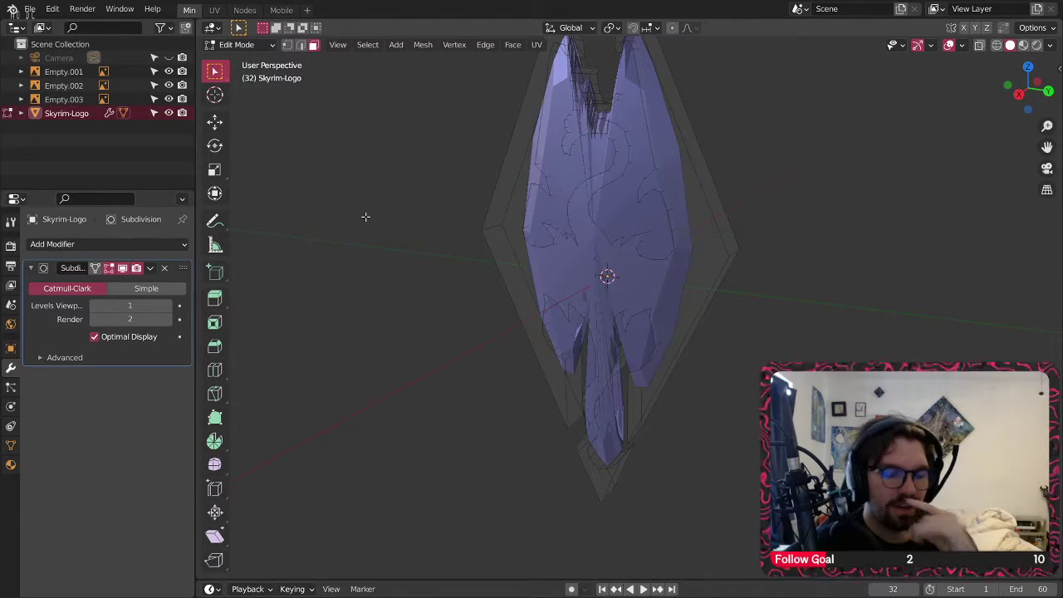
{"action": "key", "text": "ctrl+s"}
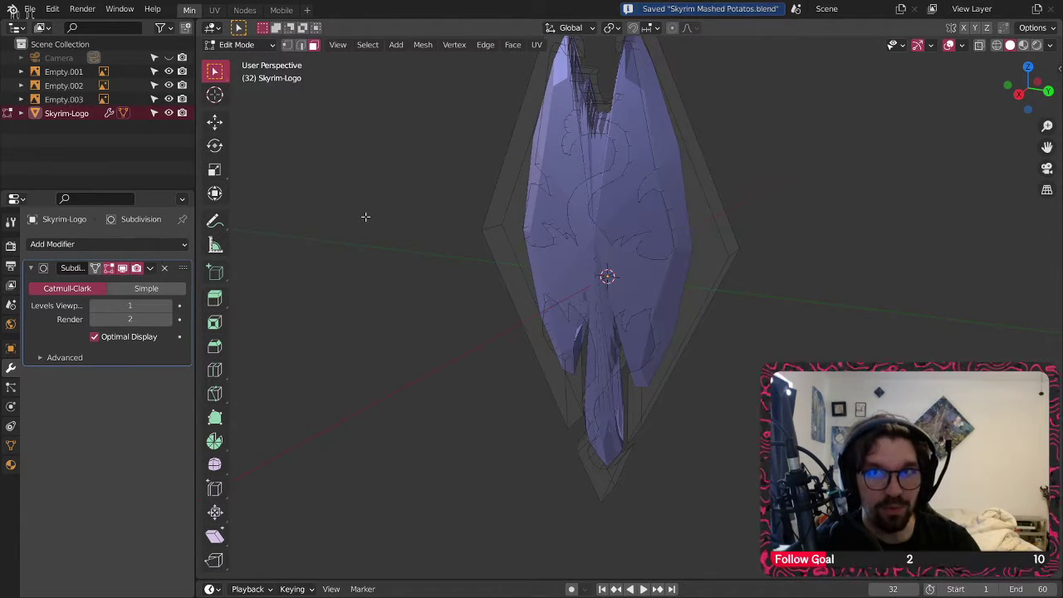
{"action": "left_click", "coordinate": [168, 306]}
{"action": "left_click", "coordinate": [168, 306]}
{"action": "left_click", "coordinate": [168, 320]}
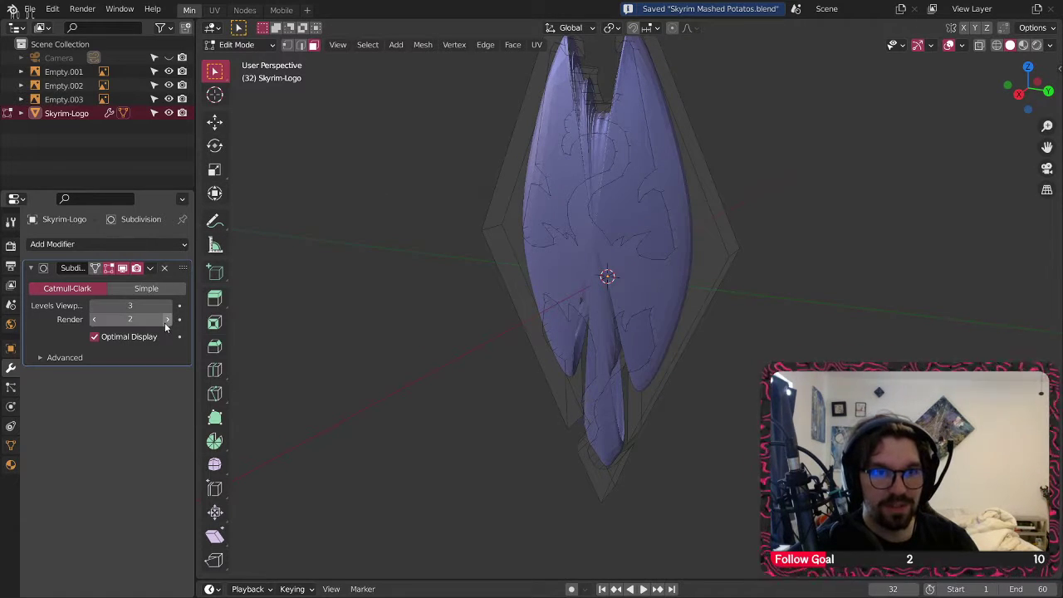
{"action": "middle_click_drag", "start_coordinate": [539, 219], "coordinate": [512, 220]}
{"action": "middle_click_drag", "start_coordinate": [822, 237], "coordinate": [713, 240]}
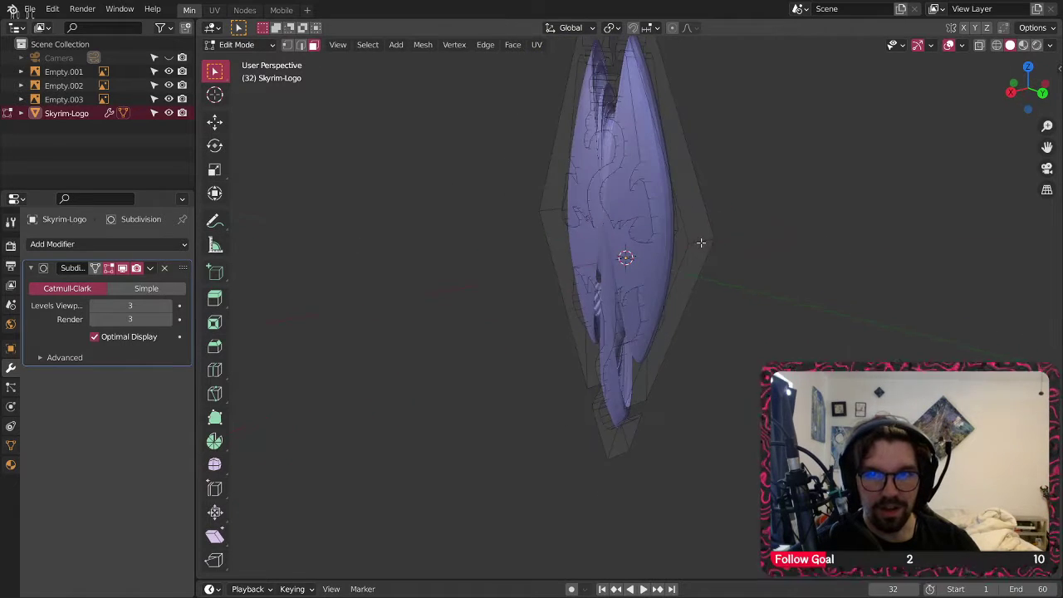
- Select the loop of side faces around the emblem and set their edge crease to 1
{"action": "left_click", "coordinate": [701, 242], "text": "alt"}
{"action": "middle_click_drag", "start_coordinate": [692, 193], "coordinate": [738, 232], "text": "shift"}
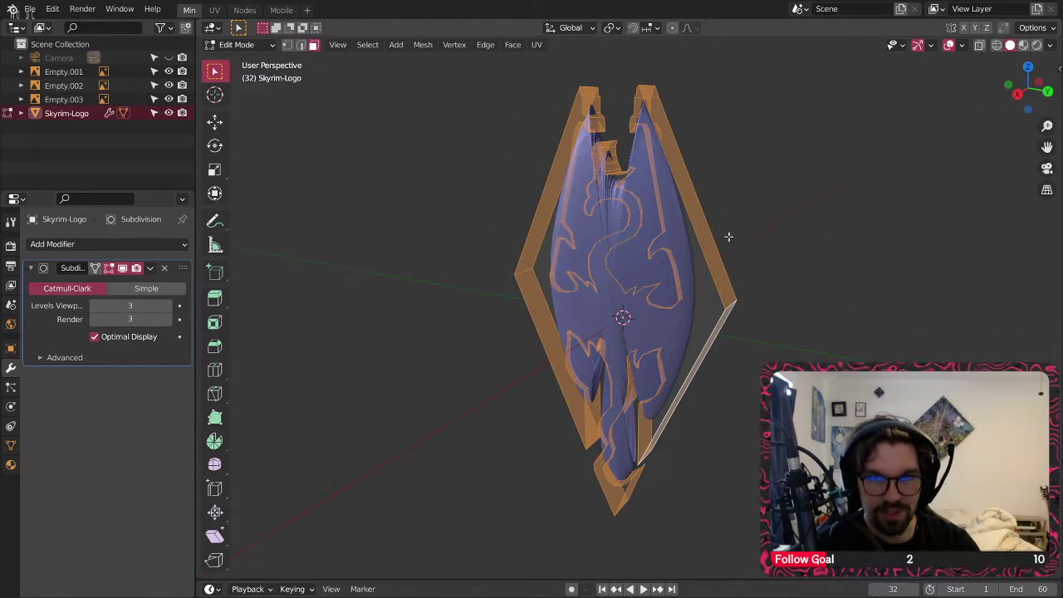
{"action": "key", "text": "shift+e"}
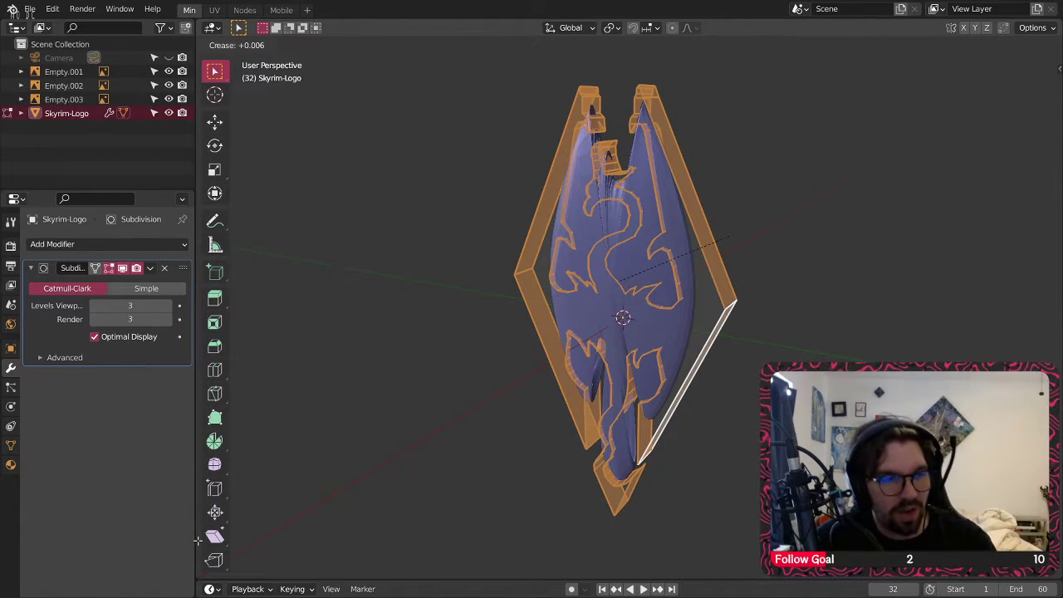
{"action": "key", "text": "1"}
{"action": "key", "text": "Return"}
{"action": "middle_click_drag", "start_coordinate": [576, 191], "coordinate": [548, 199]}
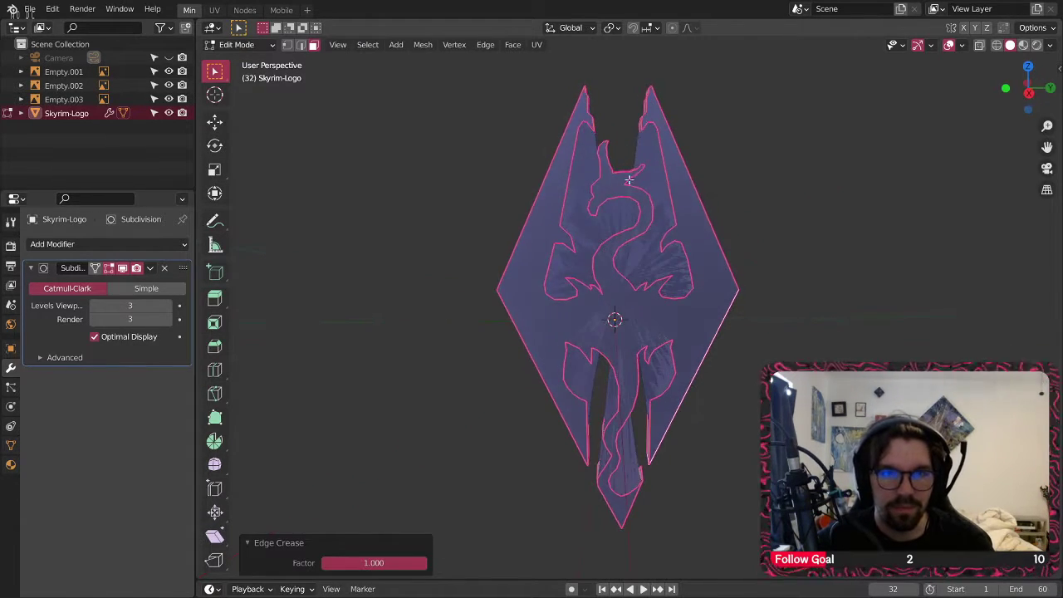
- Remove the Subdivision Surface modifier from the emblem and save the file
{"action": "left_click", "coordinate": [164, 268]}
{"action": "middle_click_drag", "start_coordinate": [521, 285], "coordinate": [419, 316]}
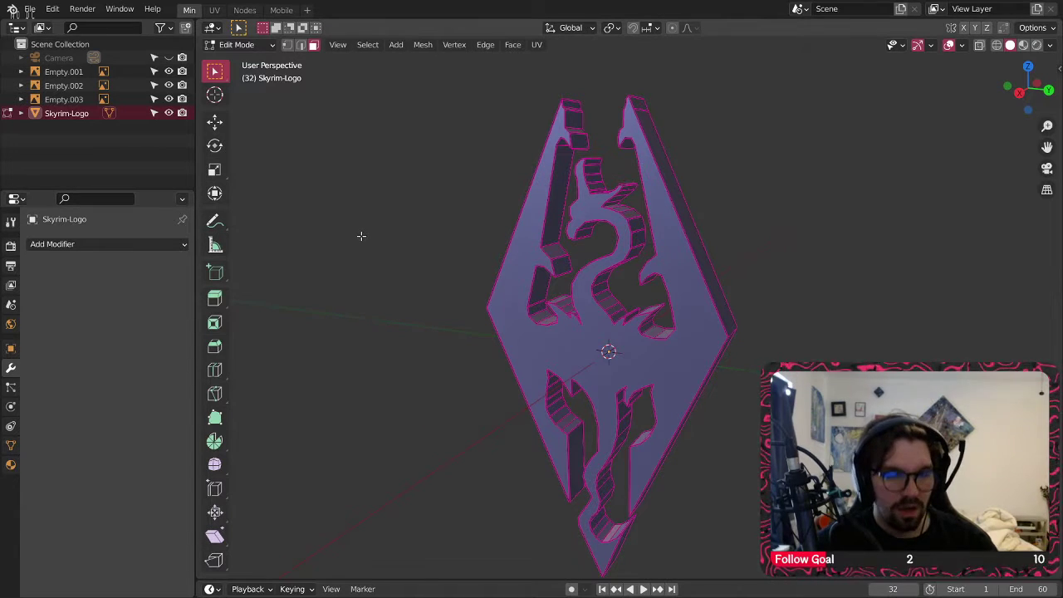
{"action": "key", "text": "ctrl+s"}
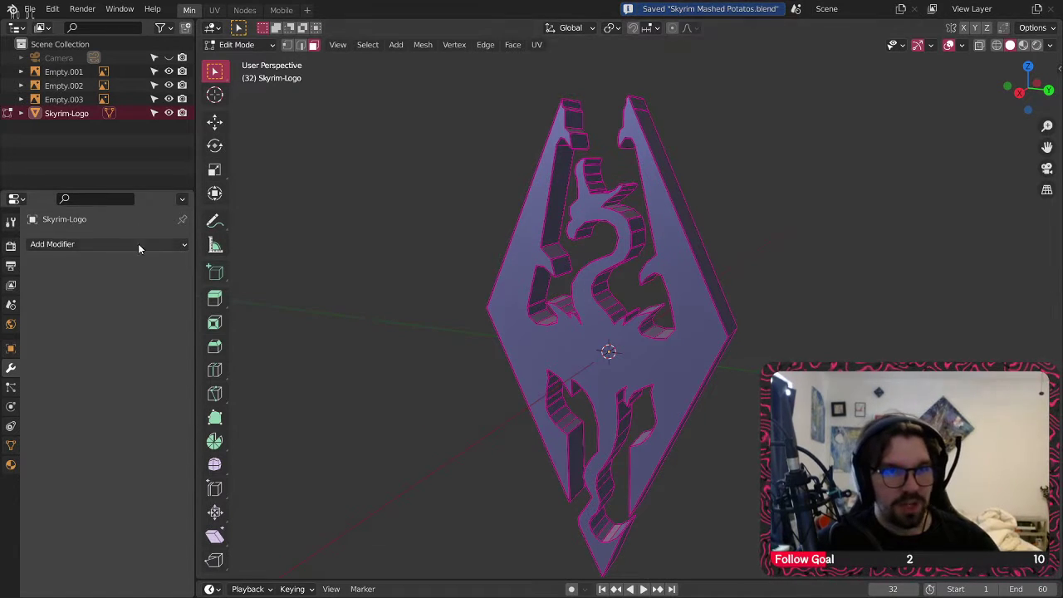
- Return to Object Mode, select the emblem, and add a Bevel modifier to it
{"action": "left_click", "coordinate": [247, 45]}
{"action": "left_click", "coordinate": [239, 62]}
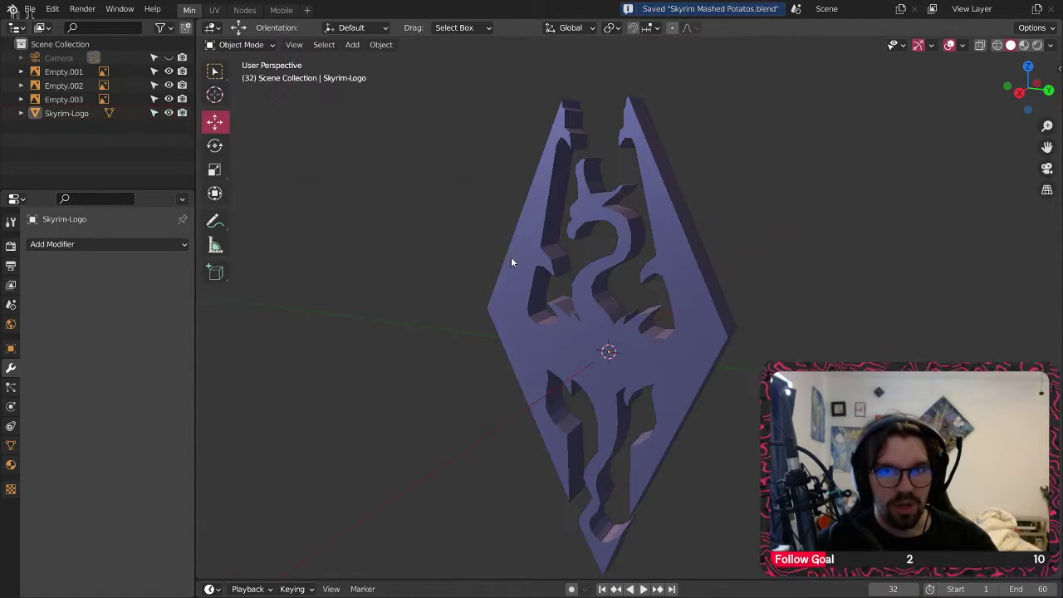
{"action": "middle_click_drag", "start_coordinate": [511, 257], "coordinate": [515, 268]}
{"action": "left_click", "coordinate": [455, 277]}
{"action": "left_click", "coordinate": [80, 244]}
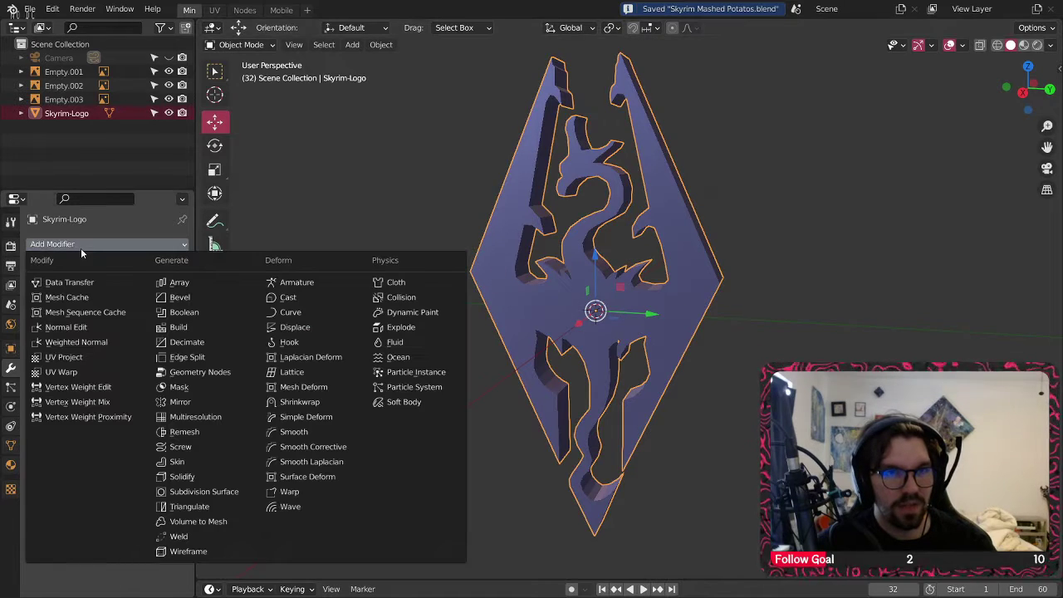
{"action": "left_click", "coordinate": [193, 302]}
{"action": "scroll", "coordinate": [568, 209], "scroll_direction": "up", "scroll_amount": 5}
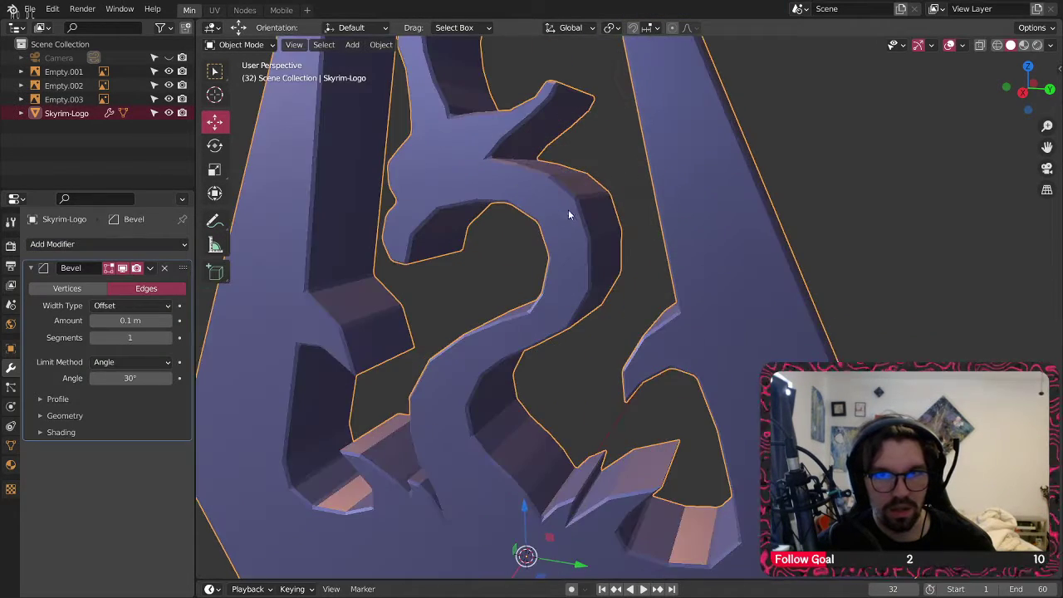
- Set the emblem's bevel amount to 0.12 m with 3 segments, and deselect the emblem
{"action": "left_click", "coordinate": [168, 320]}
{"action": "left_click", "coordinate": [168, 338]}
{"action": "left_click", "coordinate": [167, 338]}
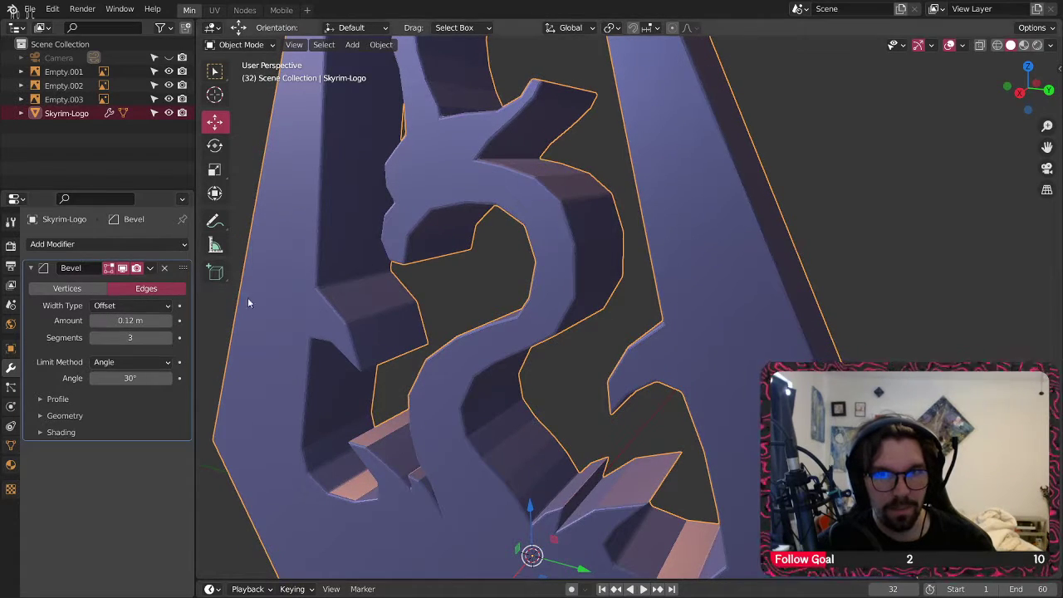
{"action": "scroll", "coordinate": [449, 204], "scroll_direction": "down", "scroll_amount": 3}
{"action": "mouse_move", "coordinate": [493, 205]}
{"action": "middle_mouse_down"}
{"action": "mouse_move", "coordinate": [563, 200]}
{"action": "mouse_move", "coordinate": [528, 204]}
{"action": "mouse_move", "coordinate": [486, 243]}
{"action": "mouse_move", "coordinate": [382, 301]}
{"action": "mouse_move", "coordinate": [445, 310]}
{"action": "mouse_move", "coordinate": [562, 241]}
{"action": "mouse_move", "coordinate": [494, 275]}
{"action": "mouse_move", "coordinate": [572, 278]}
{"action": "mouse_move", "coordinate": [437, 296]}
{"action": "mouse_move", "coordinate": [553, 287]}
{"action": "mouse_move", "coordinate": [543, 264]}
{"action": "mouse_move", "coordinate": [556, 241]}
{"action": "mouse_move", "coordinate": [433, 294]}
{"action": "mouse_move", "coordinate": [476, 288]}
{"action": "mouse_move", "coordinate": [599, 230]}
{"action": "mouse_move", "coordinate": [512, 249]}
{"action": "mouse_move", "coordinate": [481, 227]}
{"action": "mouse_move", "coordinate": [590, 213]}
{"action": "mouse_move", "coordinate": [483, 221]}
{"action": "middle_mouse_up"}
{"action": "scroll", "coordinate": [701, 190], "scroll_direction": "down", "scroll_amount": 4}
{"action": "left_click", "coordinate": [710, 195]}
{"action": "left_click", "coordinate": [586, 275]}
{"action": "middle_click_drag", "start_coordinate": [617, 249], "coordinate": [590, 230]}
{"action": "key", "text": "alt+a"}
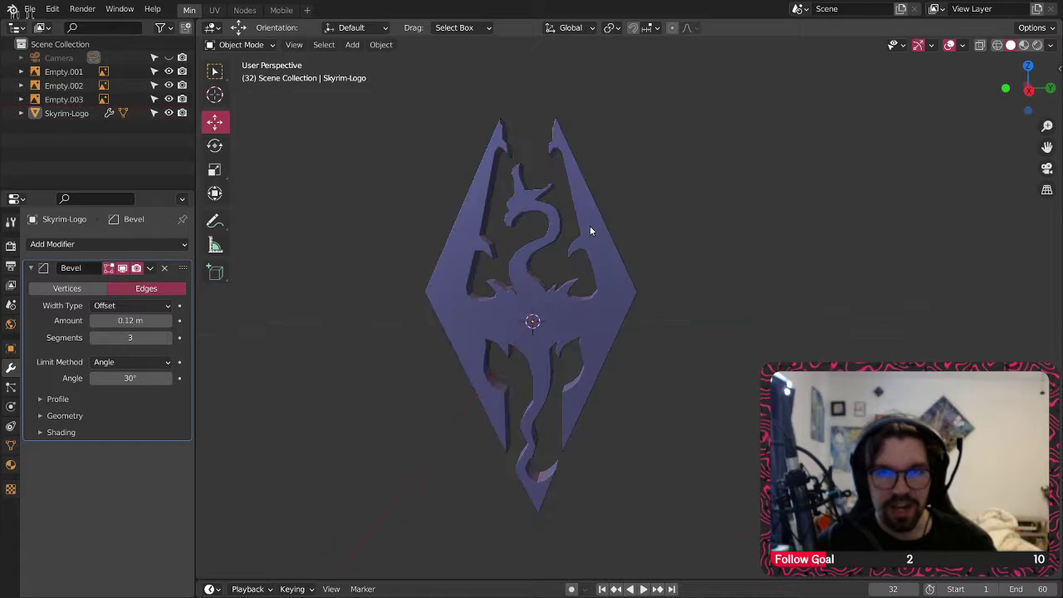
- Select the emblem, scale it up uniformly, and deselect it
{"action": "scroll", "coordinate": [622, 296], "scroll_direction": "down", "scroll_amount": 8}
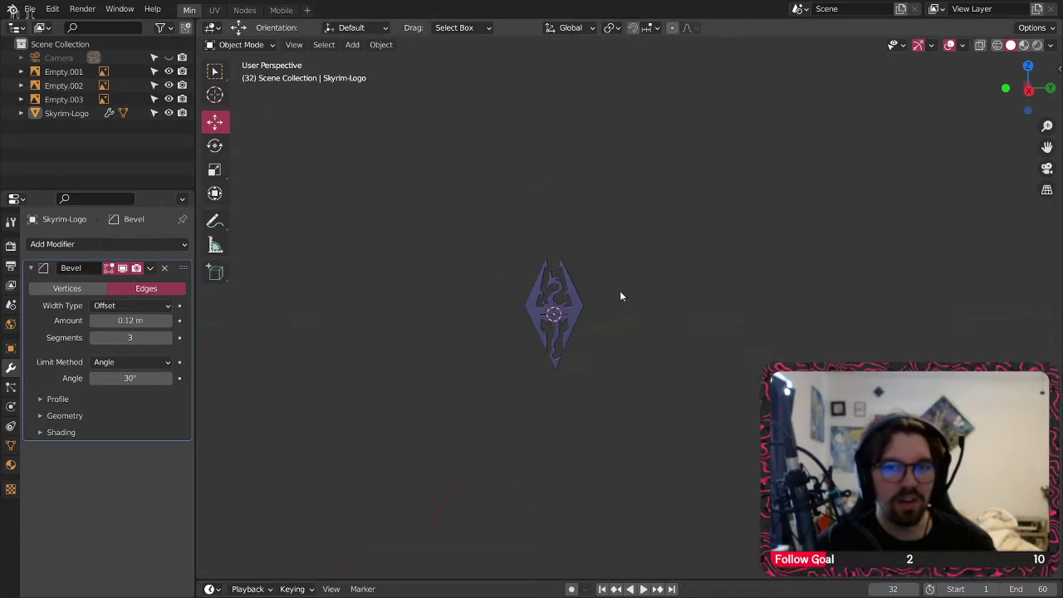
{"action": "middle_click_drag", "start_coordinate": [592, 322], "coordinate": [460, 316]}
{"action": "left_click", "coordinate": [565, 297]}
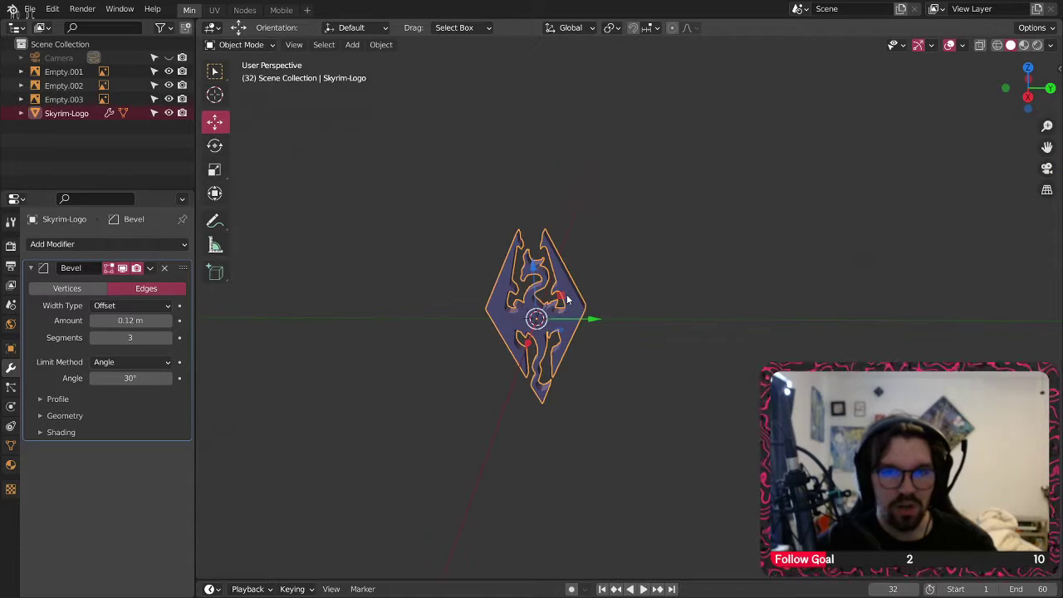
{"action": "key", "text": "s"}
{"action": "left_click", "coordinate": [720, 208]}
{"action": "scroll", "coordinate": [694, 288], "scroll_direction": "down", "scroll_amount": 5}
{"action": "middle_click_drag", "start_coordinate": [695, 290], "coordinate": [556, 286], "text": "shift"}
{"action": "left_click", "coordinate": [696, 236]}
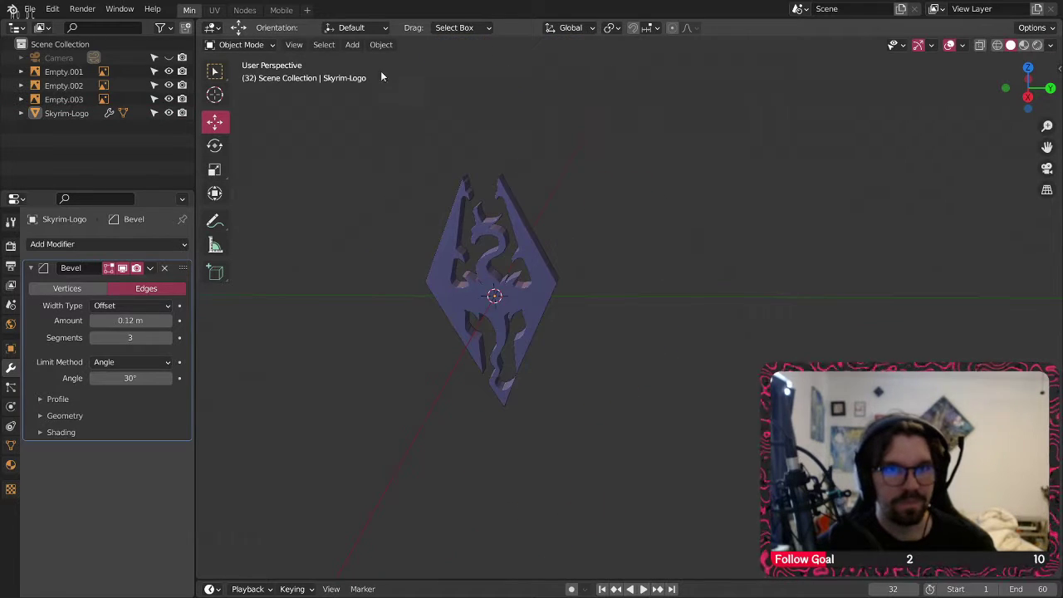
- Add a mesh cylinder at the world origin with 32 vertices, 1 m radius and 2 m depth
{"action": "left_click", "coordinate": [352, 44]}
{"action": "mouse_move", "coordinate": [382, 61]}
{"action": "left_click", "coordinate": [514, 130]}
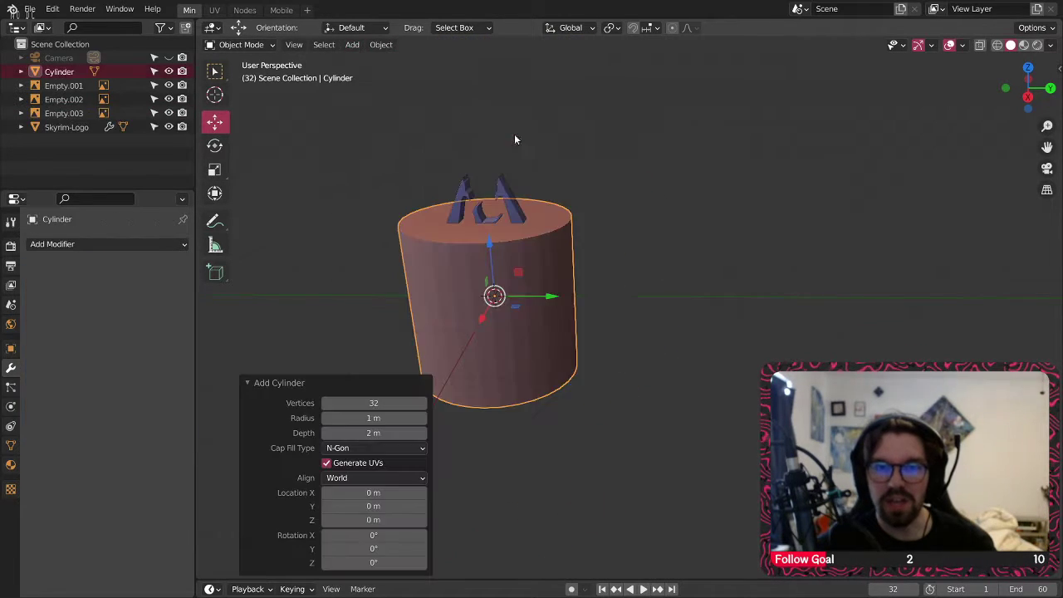
- Move the cylinder about 3 m along Y, clear of the emblem, and enter Edit Mode on it
{"action": "left_click_drag", "start_coordinate": [551, 296], "coordinate": [791, 295]}
{"action": "middle_click_drag", "start_coordinate": [804, 194], "coordinate": [716, 231], "text": "shift"}
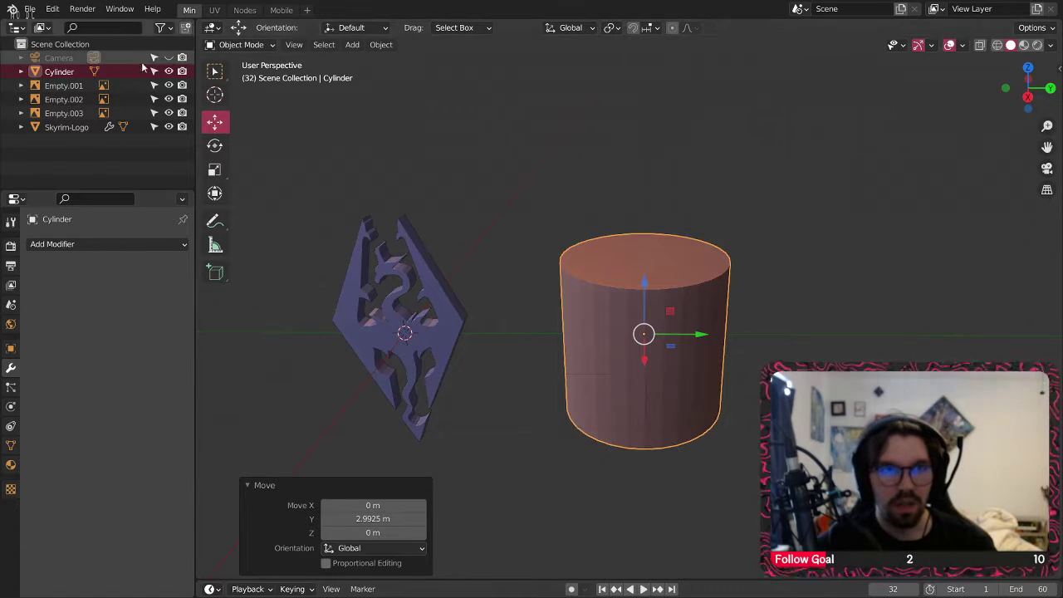
{"action": "left_click", "coordinate": [244, 59]}
{"action": "left_click", "coordinate": [242, 46]}
{"action": "left_click", "coordinate": [242, 77]}
- Scale up the cylinder's bottom face so that the sides taper towards the top
{"action": "middle_click_drag", "start_coordinate": [365, 152], "coordinate": [350, 74]}
{"action": "left_click", "coordinate": [653, 401]}
{"action": "key", "text": "s"}
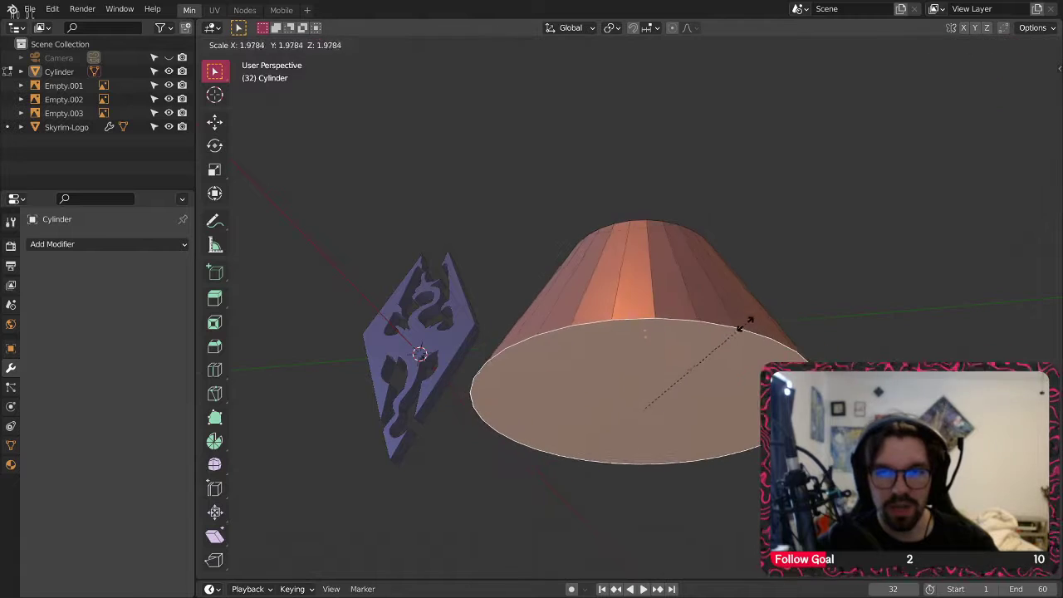
{"action": "left_click", "coordinate": [712, 358]}
{"action": "middle_click_drag", "start_coordinate": [712, 358], "coordinate": [683, 409]}
- Select the cylinder's top and bottom faces and inset both by about 0.55 m
{"action": "left_click", "coordinate": [636, 242]}
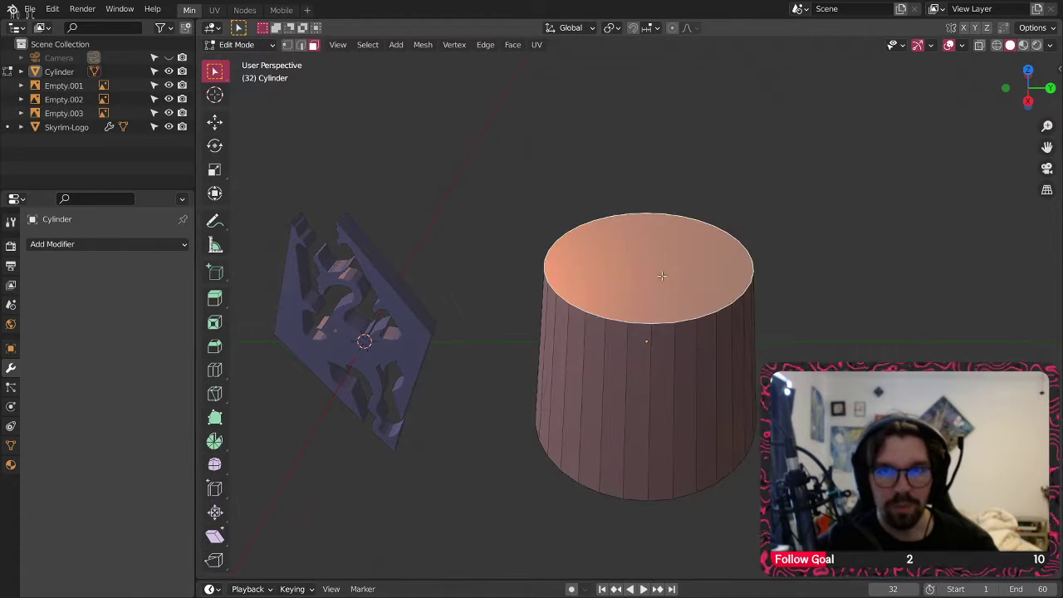
{"action": "middle_click_drag", "start_coordinate": [635, 242], "coordinate": [625, 160]}
{"action": "left_click", "coordinate": [622, 460]}
{"action": "key", "text": "i"}
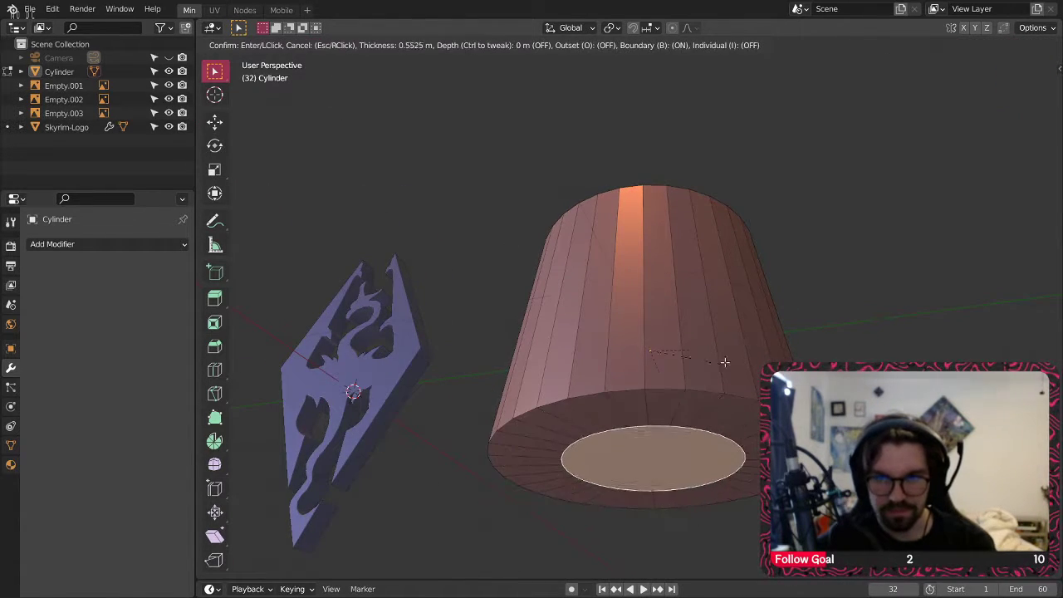
{"action": "left_click", "coordinate": [725, 358]}
{"action": "middle_click_drag", "start_coordinate": [725, 358], "coordinate": [657, 484]}
- Bridge the two inset faces to open a hole through the cylinder
{"action": "right_click", "coordinate": [651, 498]}
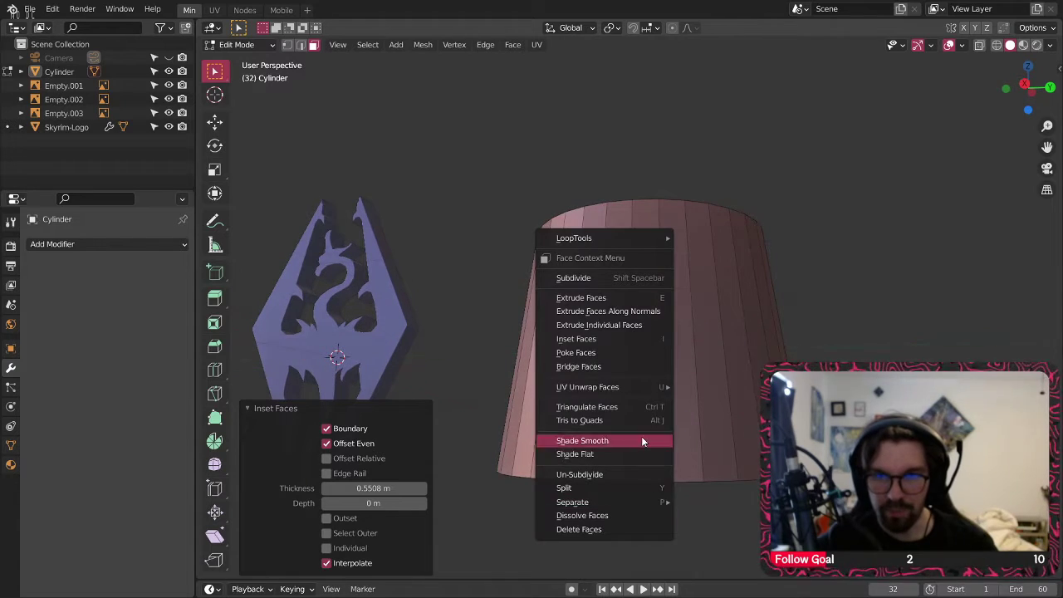
{"action": "left_click", "coordinate": [622, 366]}
{"action": "middle_click_drag", "start_coordinate": [685, 274], "coordinate": [707, 333]}
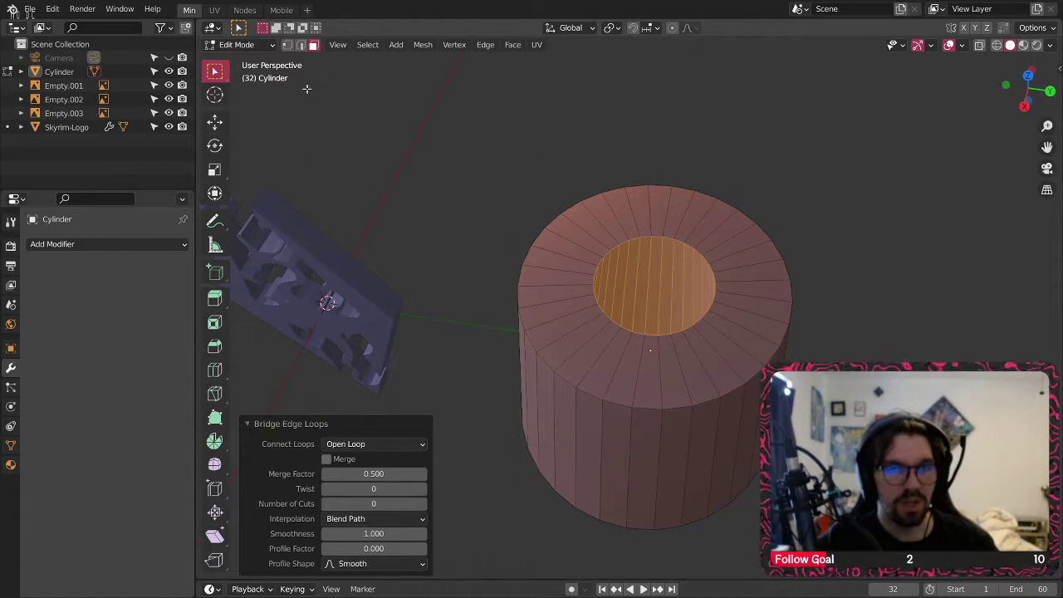
- Bevel the inner and outer edge loops of the cylinder's top rim with a width of about 0.245 m and 4 segments
{"action": "left_click", "coordinate": [301, 45]}
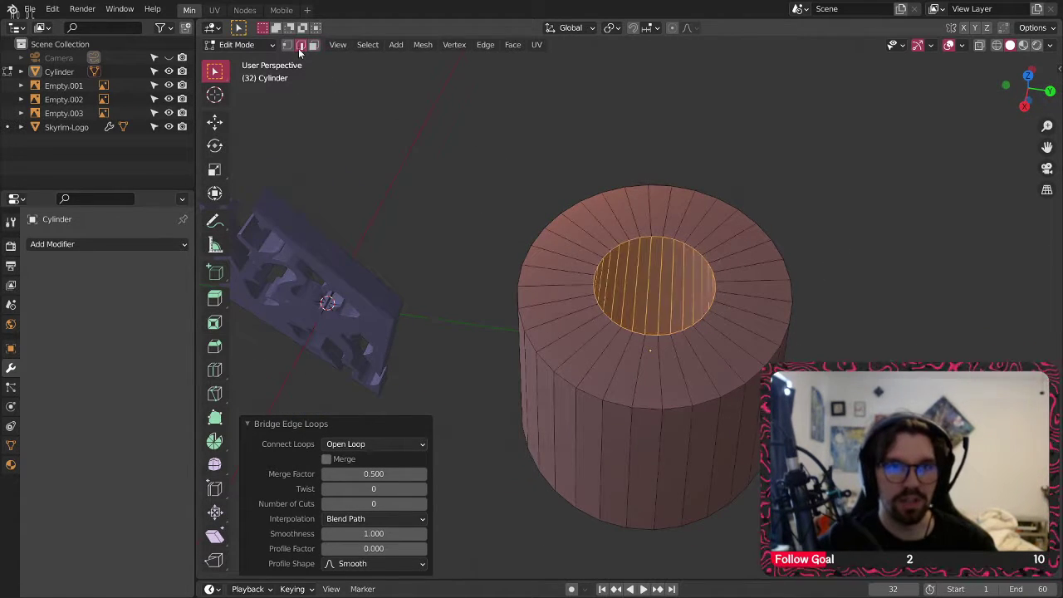
{"action": "left_click", "coordinate": [618, 245], "text": "alt"}
{"action": "left_click", "coordinate": [575, 207], "text": "alt+shift"}
{"action": "middle_click_drag", "start_coordinate": [618, 336], "coordinate": [634, 292]}
{"action": "key", "text": "ctrl+b"}
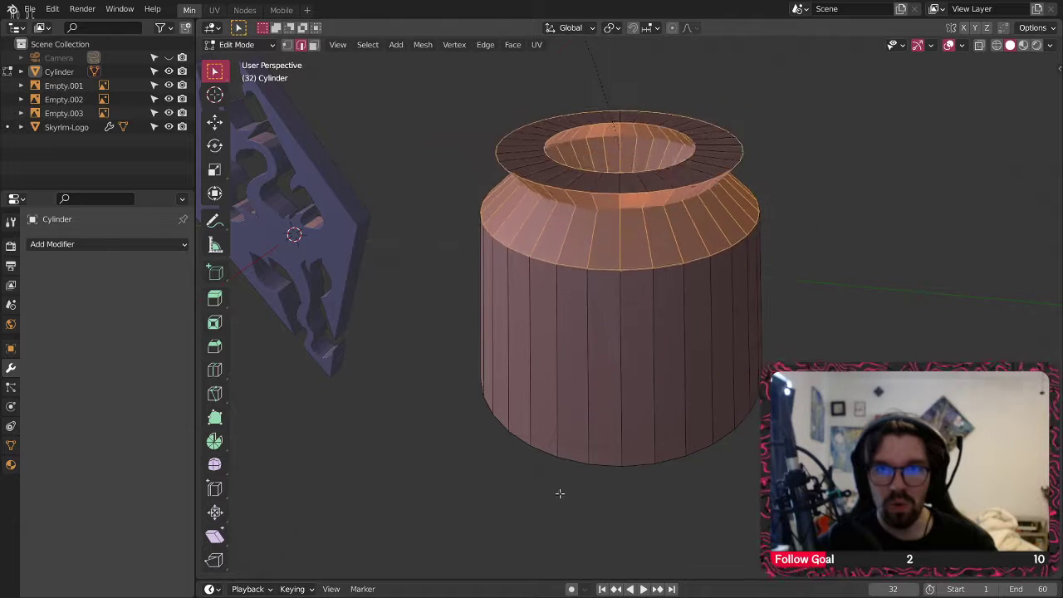
{"action": "scroll", "coordinate": [544, 527], "scroll_direction": "up", "scroll_amount": 1}
{"action": "scroll", "coordinate": [547, 526], "scroll_direction": "up", "scroll_amount": 1}
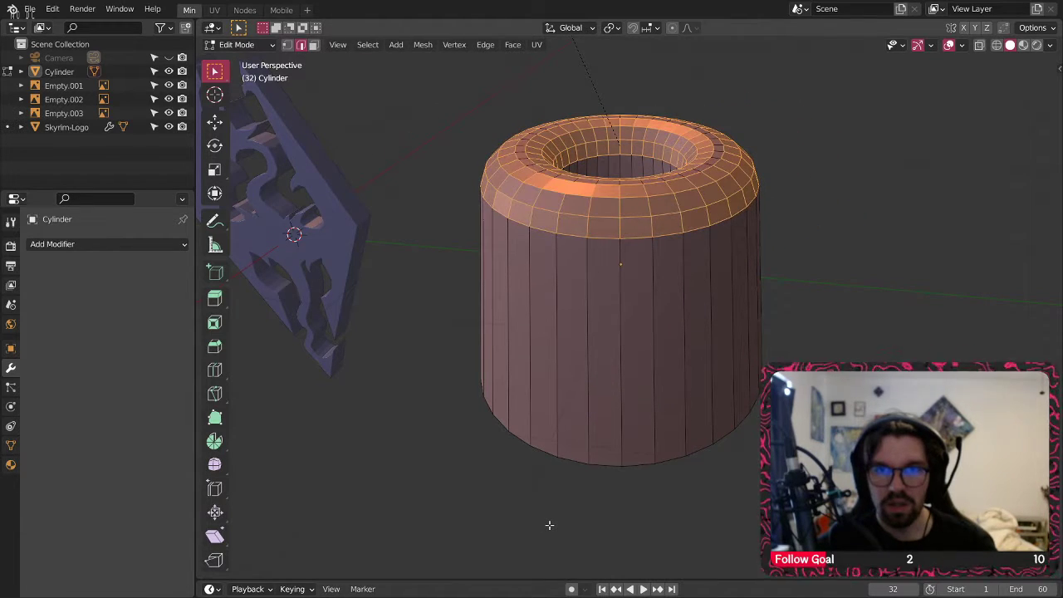
{"action": "scroll", "coordinate": [549, 525], "scroll_direction": "up", "scroll_amount": 1}
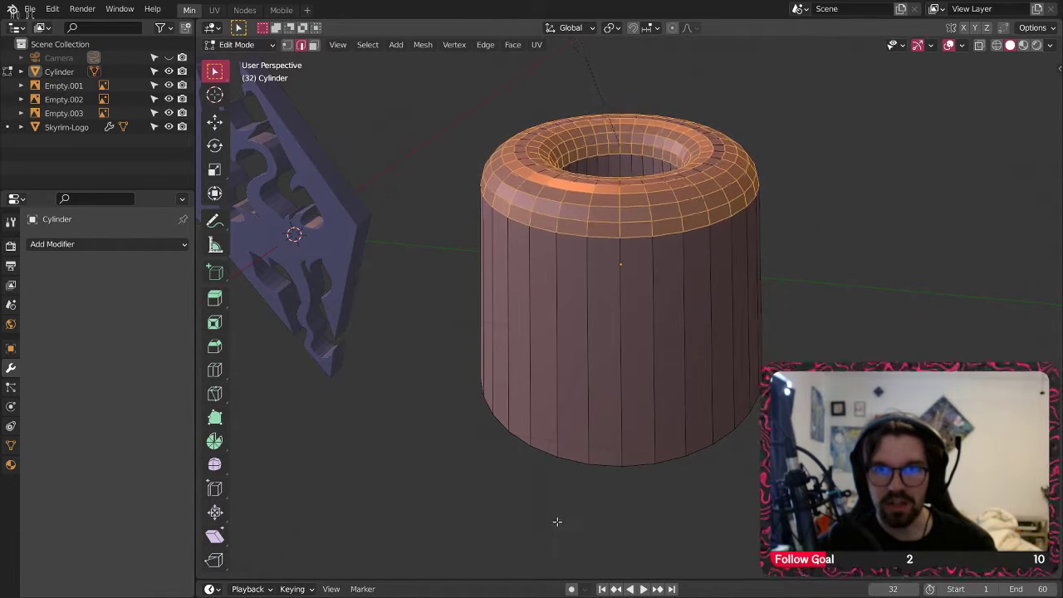
{"action": "left_click", "coordinate": [565, 518]}
{"action": "middle_click_drag", "start_coordinate": [564, 517], "coordinate": [686, 149]}
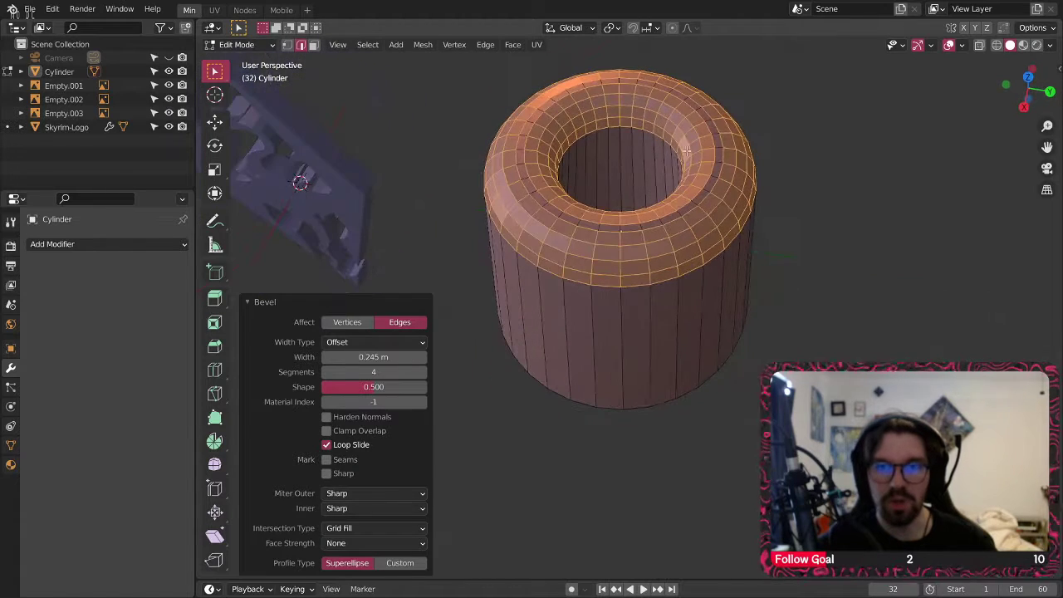
- Return to Object Mode, shade the cylinder smooth, and deselect it
{"action": "left_click", "coordinate": [253, 47]}
{"action": "left_click", "coordinate": [252, 46]}
{"action": "left_click", "coordinate": [253, 47]}
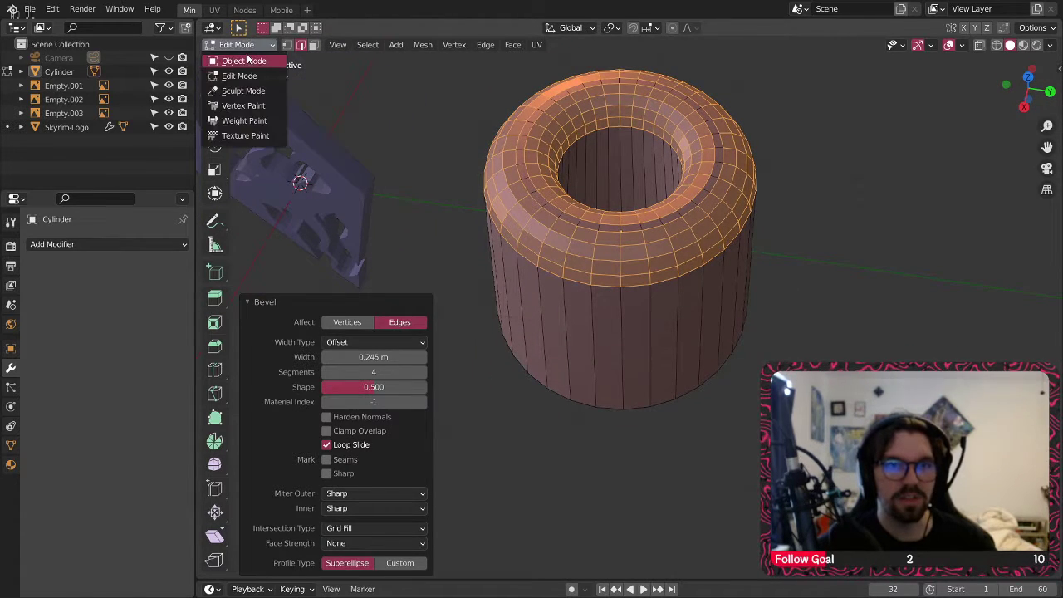
{"action": "left_click", "coordinate": [247, 59]}
{"action": "middle_click_drag", "start_coordinate": [538, 214], "coordinate": [547, 183]}
{"action": "left_click", "coordinate": [544, 182]}
{"action": "right_click", "coordinate": [543, 183]}
{"action": "left_click", "coordinate": [543, 182]}
{"action": "left_click", "coordinate": [508, 133]}
- Examine the smoothed cylinder from several angles and compare its shape with the iced sweet roll reference image
{"action": "mouse_move", "coordinate": [497, 249]}
{"action": "middle_mouse_down"}
{"action": "mouse_move", "coordinate": [498, 219]}
{"action": "mouse_move", "coordinate": [555, 211]}
{"action": "middle_mouse_up"}
{"action": "scroll", "coordinate": [555, 309], "scroll_direction": "down", "scroll_amount": 2}
{"action": "middle_click_drag", "start_coordinate": [555, 311], "coordinate": [552, 238], "text": "shift"}
{"action": "scroll", "coordinate": [602, 239], "scroll_direction": "down", "scroll_amount": 5}
{"action": "middle_click_drag", "start_coordinate": [885, 280], "coordinate": [731, 315], "text": "shift"}
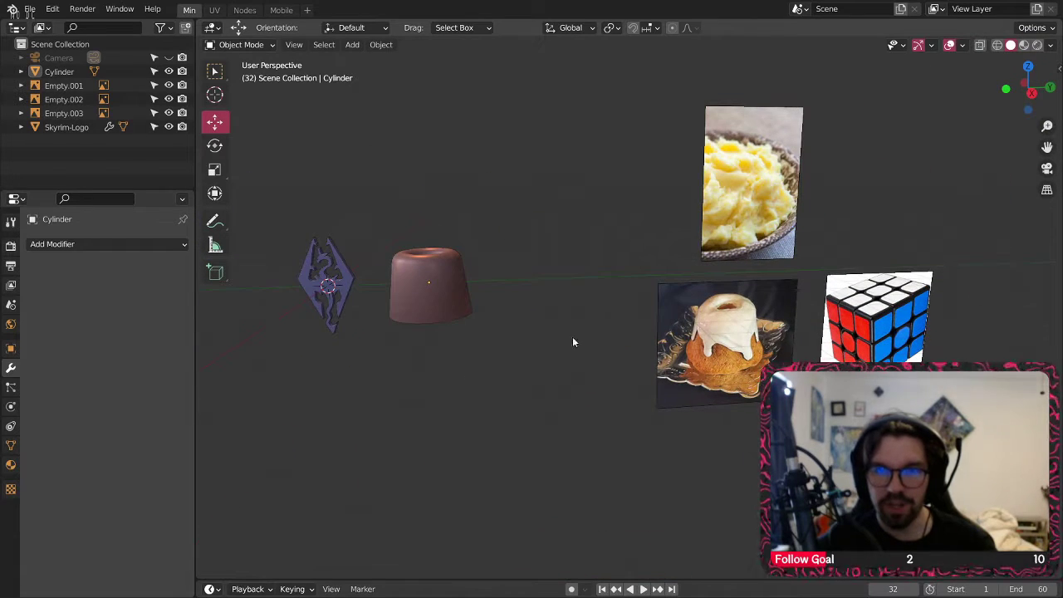
{"action": "middle_click_drag", "start_coordinate": [573, 342], "coordinate": [636, 335], "text": "shift"}
{"action": "scroll", "coordinate": [471, 268], "scroll_direction": "up", "scroll_amount": 5}
{"action": "left_click", "coordinate": [514, 293]}
{"action": "middle_click_drag", "start_coordinate": [472, 270], "coordinate": [627, 314]}
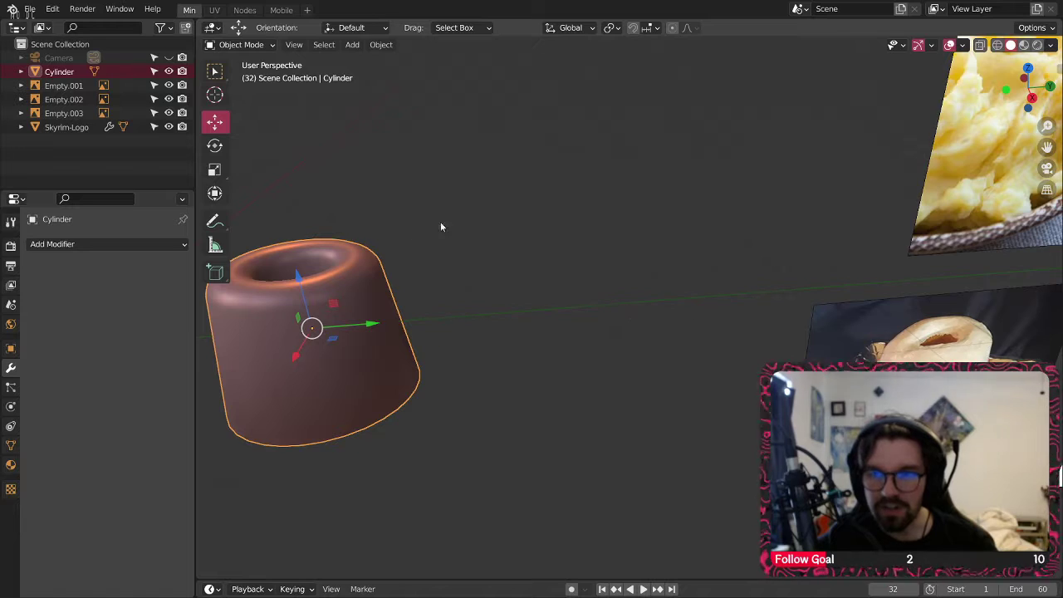
{"action": "middle_click_drag", "start_coordinate": [440, 226], "coordinate": [605, 257]}
{"action": "left_click", "coordinate": [604, 257]}
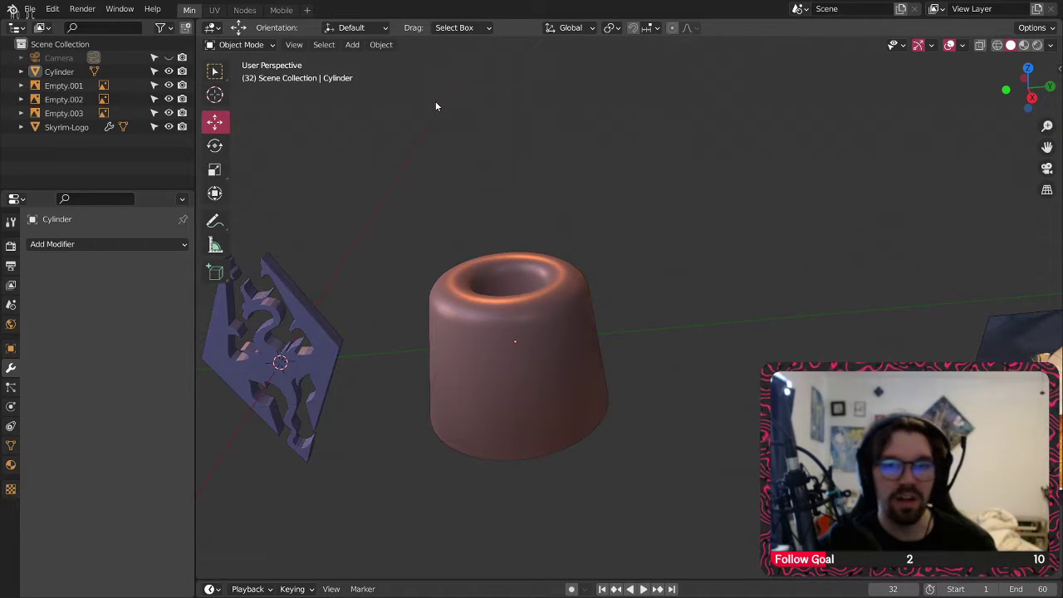
{"action": "left_click", "coordinate": [517, 349]}
{"action": "middle_click_drag", "start_coordinate": [516, 348], "coordinate": [607, 283]}
{"action": "left_click", "coordinate": [606, 251]}
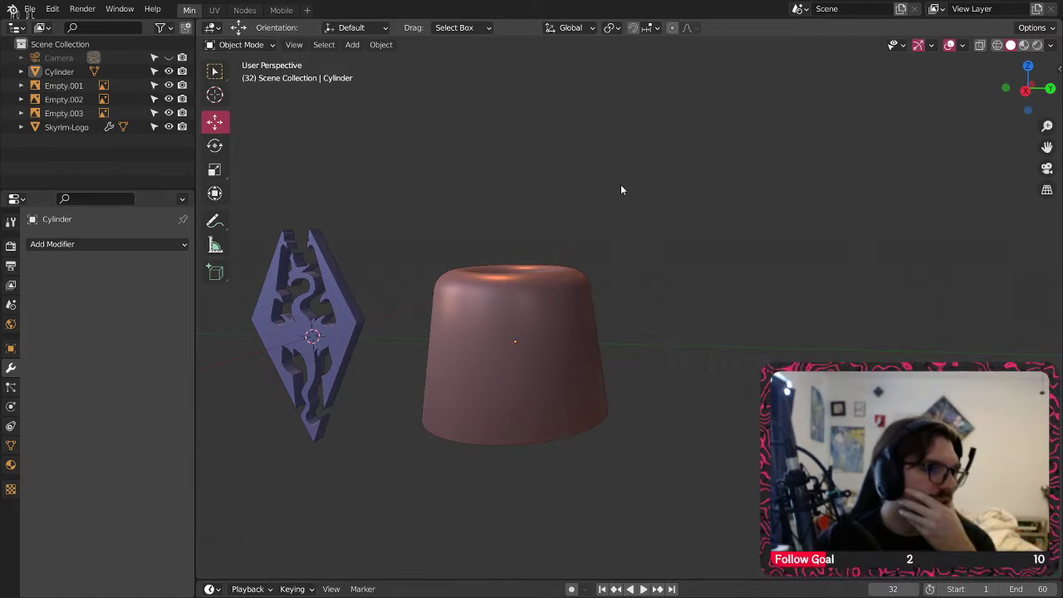
- Duplicate the cylinder in place by copying and pasting it, and scale it up by a factor of about 1.025
{"action": "left_click", "coordinate": [568, 383]}
{"action": "key", "text": "ctrl+c"}
{"action": "key", "text": "ctrl+v"}
{"action": "middle_click_drag", "start_coordinate": [569, 308], "coordinate": [598, 299]}
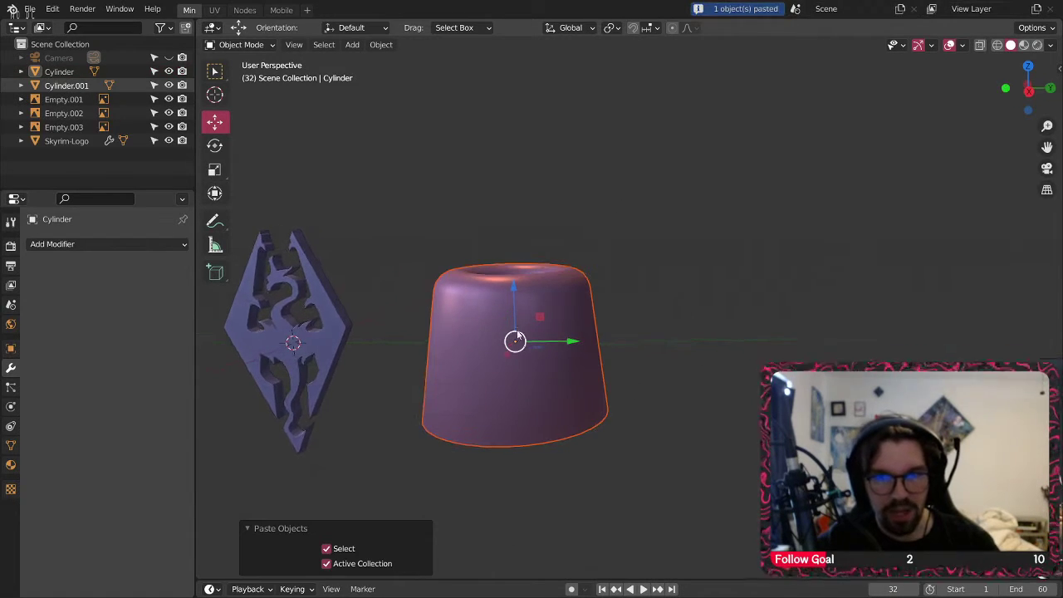
{"action": "key", "text": "s"}
{"action": "left_click", "coordinate": [607, 294]}
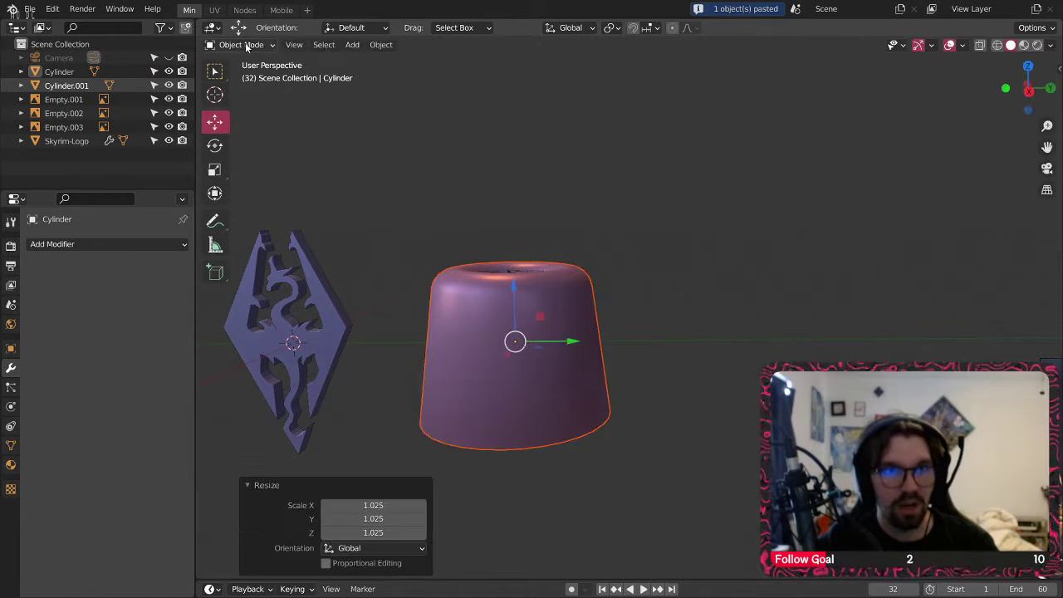
{"action": "left_click", "coordinate": [241, 44]}
{"action": "left_click", "coordinate": [241, 76]}
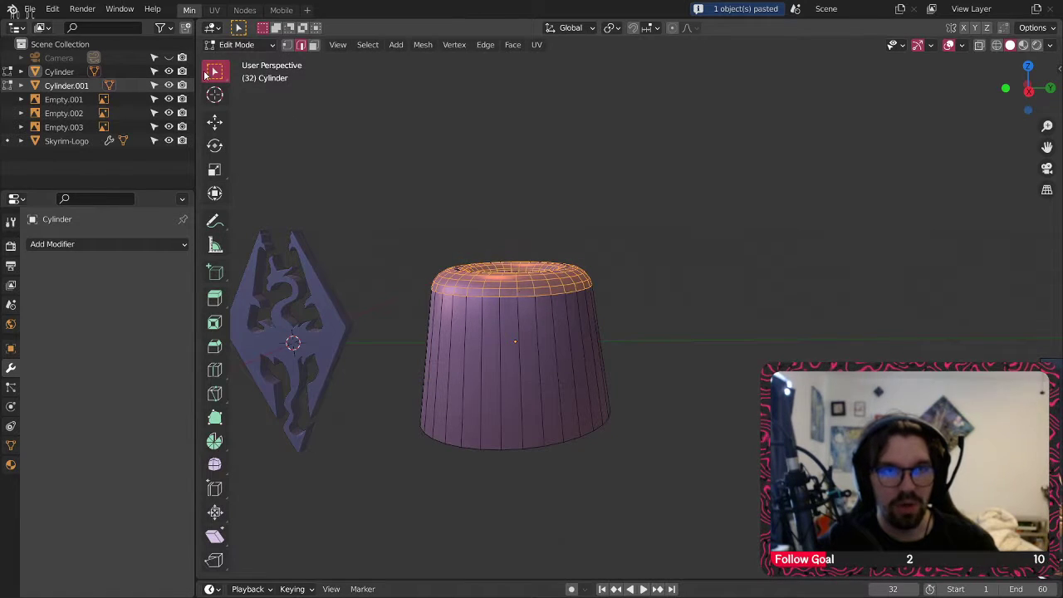
{"action": "left_click", "coordinate": [238, 46]}
{"action": "left_click", "coordinate": [242, 62]}
- Select only the outer copy, enter Edit Mode on it, and show the viewport in wireframe
{"action": "left_click", "coordinate": [516, 340]}
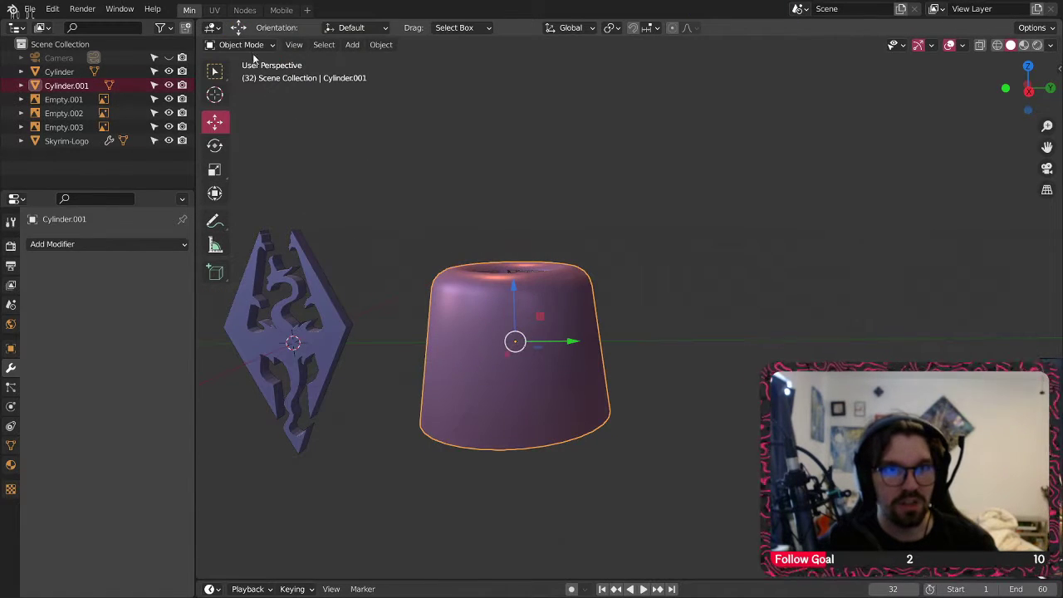
{"action": "left_click", "coordinate": [241, 45]}
{"action": "left_click", "coordinate": [239, 74]}
{"action": "left_click", "coordinate": [996, 46]}
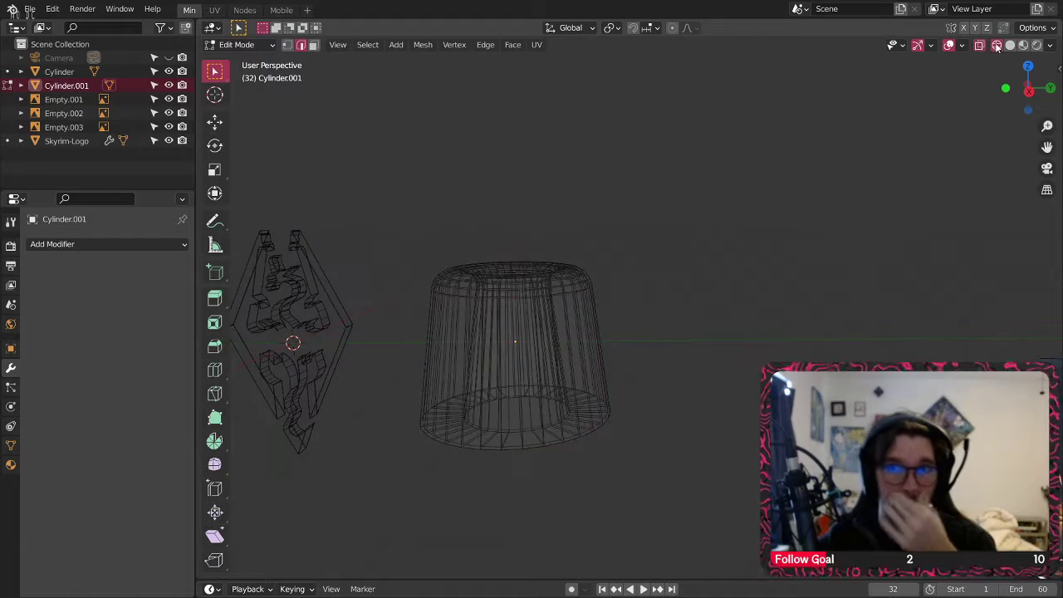
- Try to knife-cut a wavy line around the middle of the copy's side, and undo the cut
{"action": "scroll", "coordinate": [448, 353], "scroll_direction": "up", "scroll_amount": 1}
{"action": "middle_click_drag", "start_coordinate": [461, 247], "coordinate": [483, 238]}
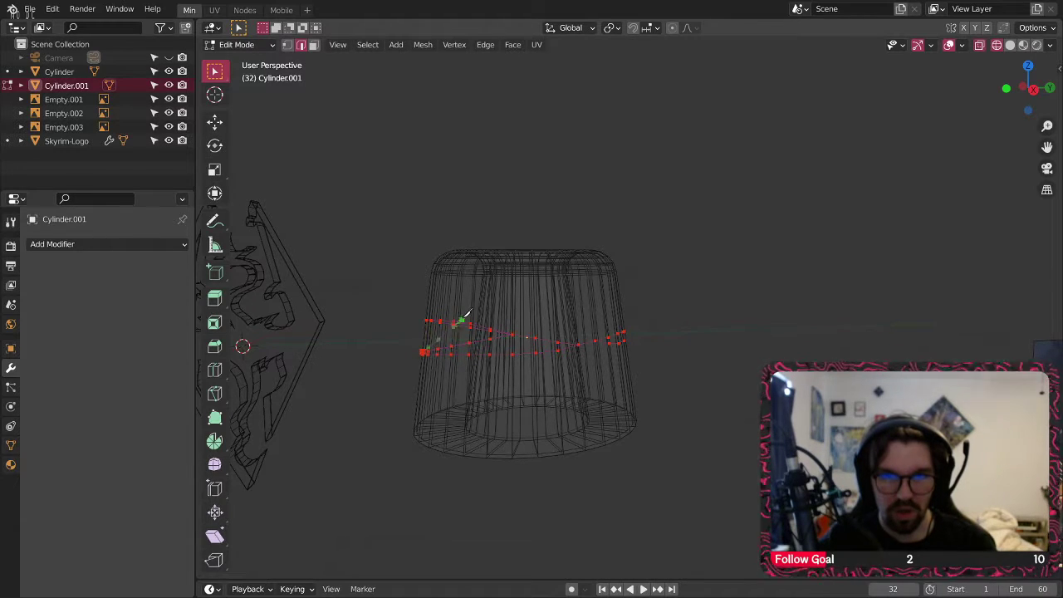
{"action": "key", "text": "Return"}
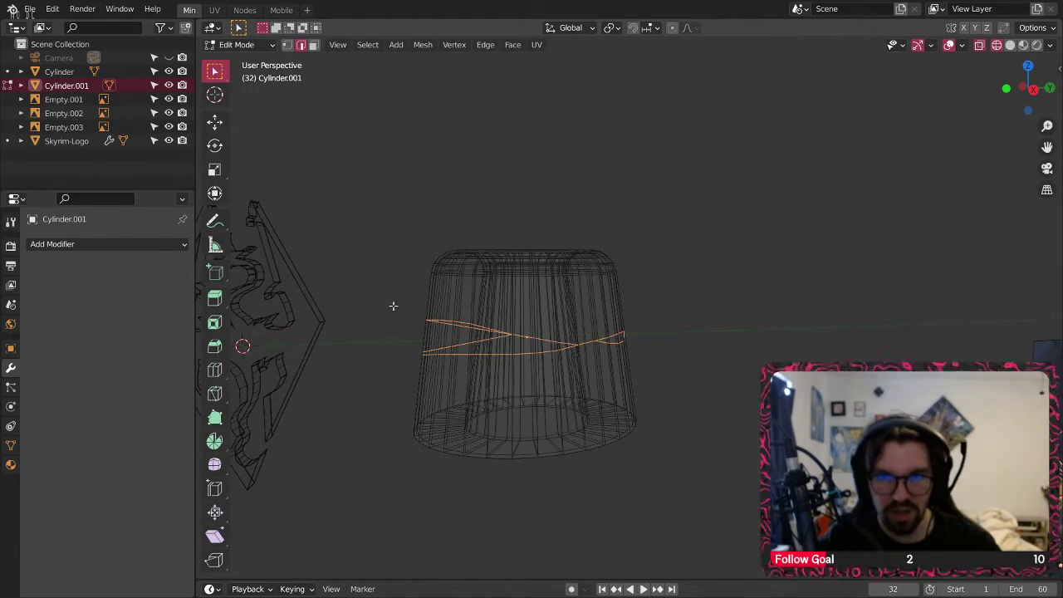
{"action": "middle_click_drag", "start_coordinate": [392, 306], "coordinate": [504, 294]}
{"action": "key", "text": "alt+a"}
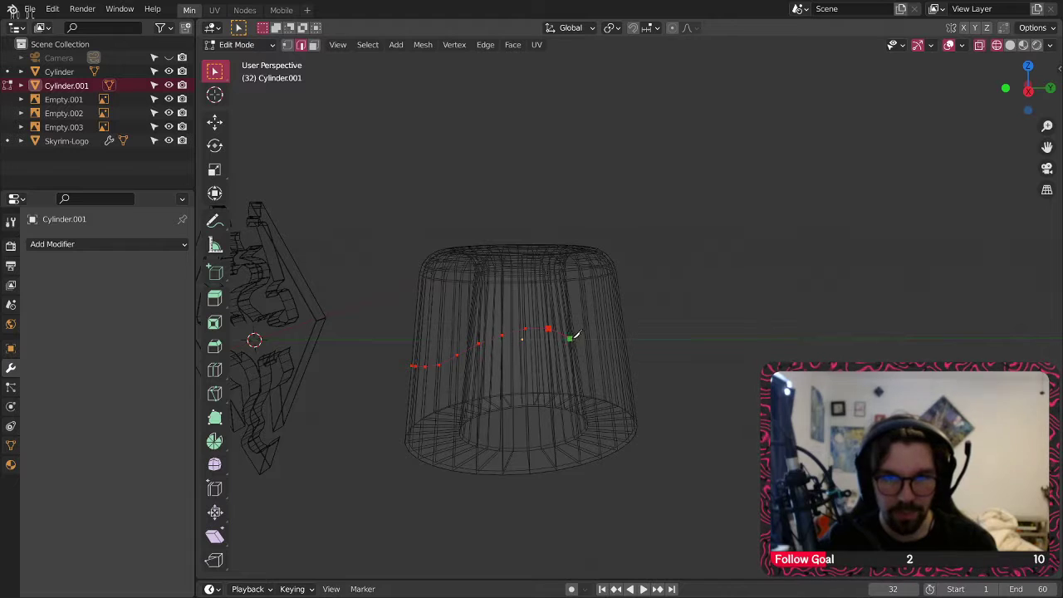
- Knife-cut a wavy icing drip line around the side of the copy, working from all directions, and confirm the cut
{"action": "mouse_move", "coordinate": [613, 357]}
{"action": "middle_mouse_down"}
{"action": "mouse_move", "coordinate": [599, 355]}
{"action": "mouse_move", "coordinate": [619, 340]}
{"action": "middle_mouse_up"}
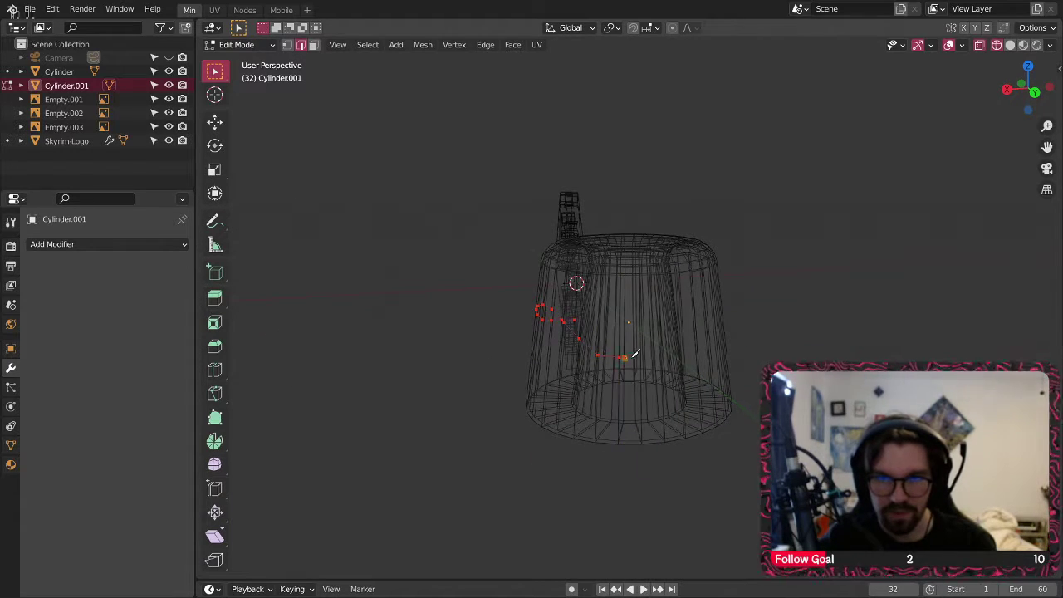
{"action": "middle_click_drag", "start_coordinate": [699, 305], "coordinate": [721, 297]}
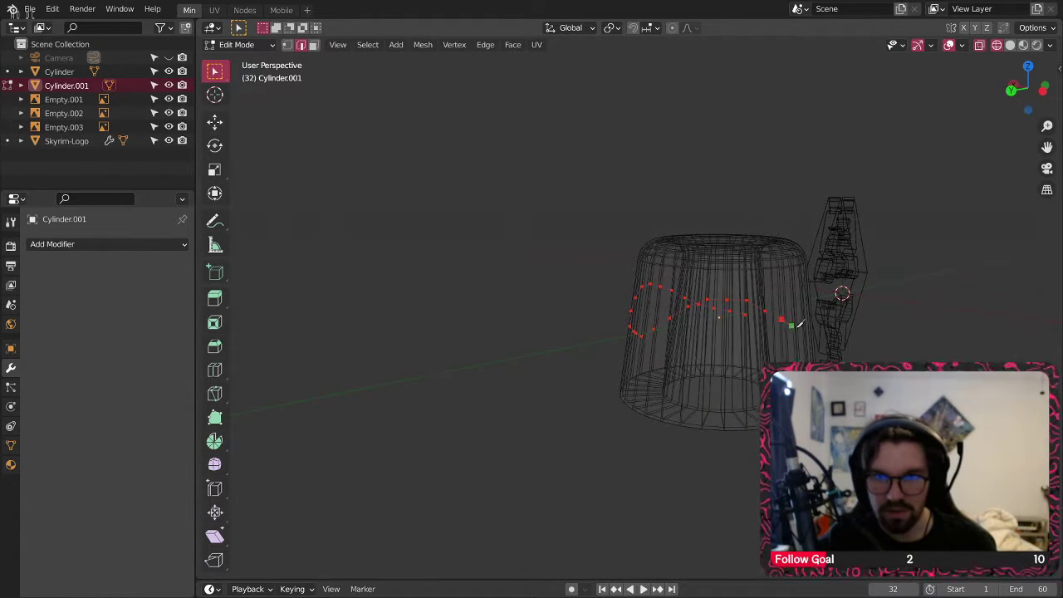
{"action": "middle_click_drag", "start_coordinate": [799, 324], "coordinate": [818, 356]}
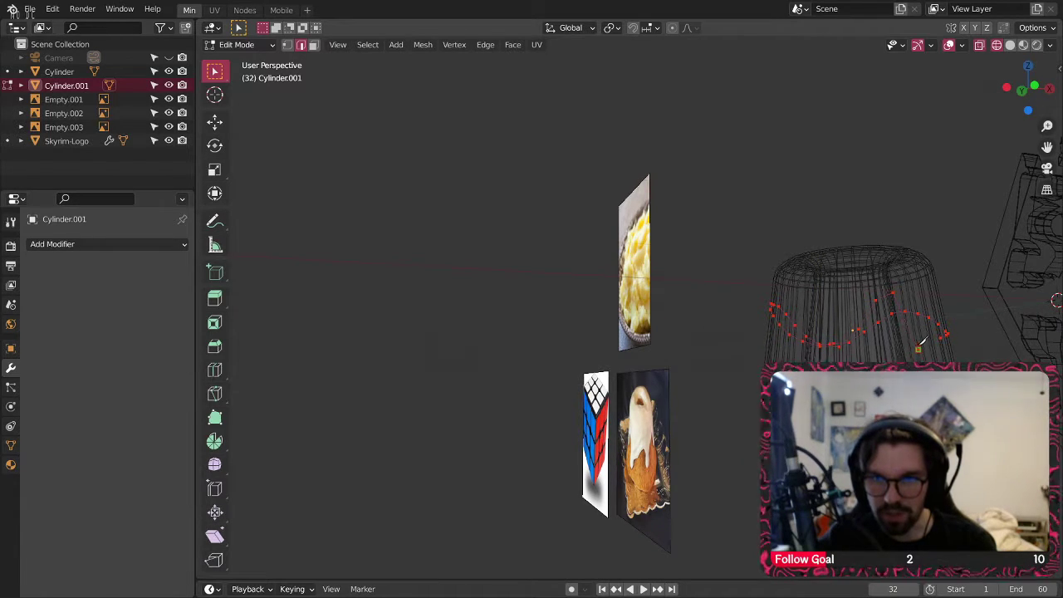
{"action": "middle_click_drag", "start_coordinate": [941, 284], "coordinate": [943, 300]}
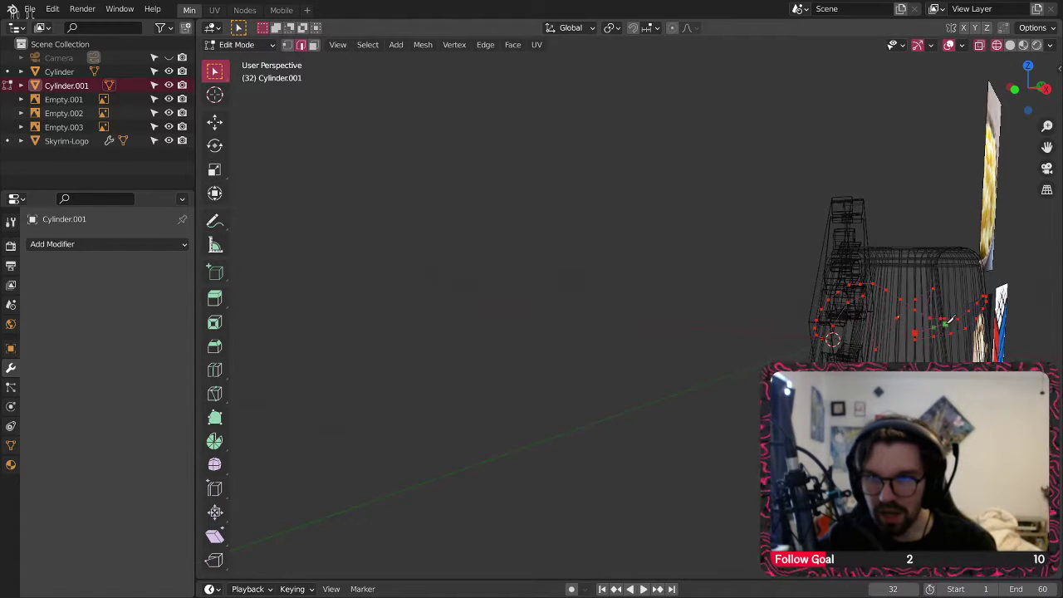
{"action": "scroll", "coordinate": [950, 319], "scroll_direction": "up", "scroll_amount": 8}
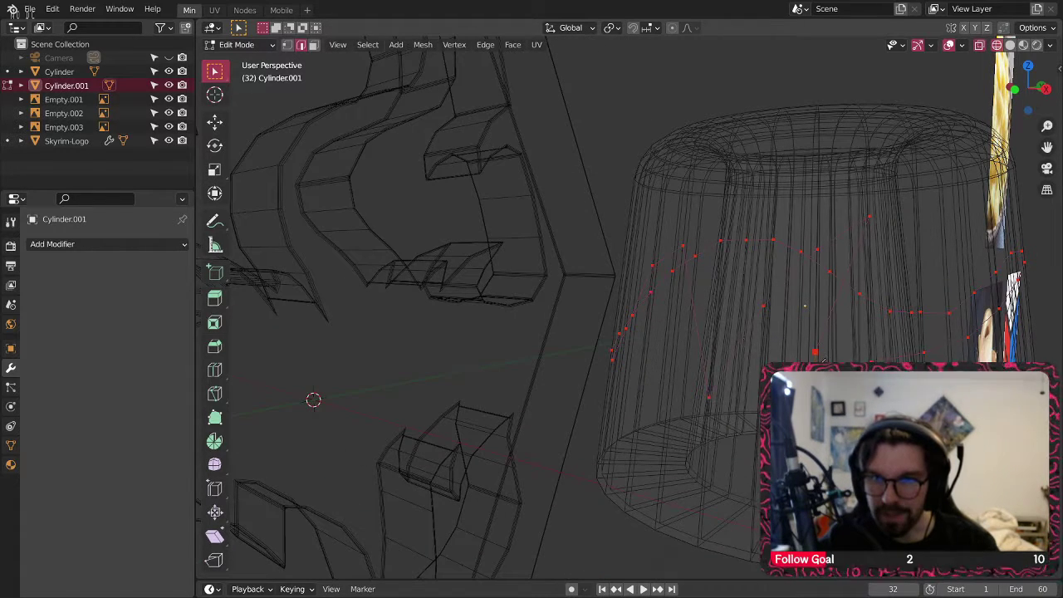
{"action": "key", "text": "a"}
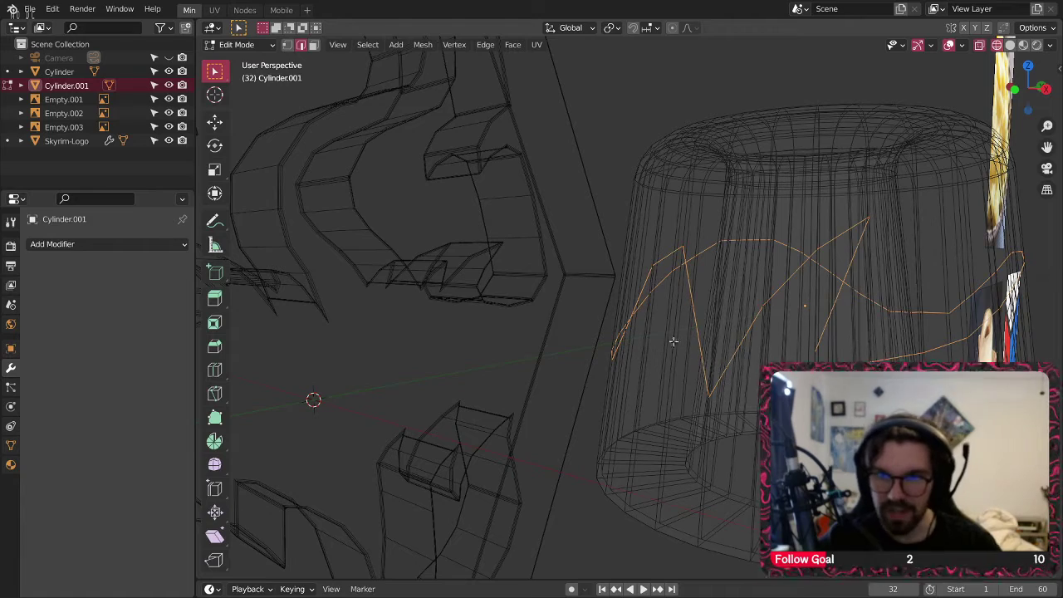
- Restore solid shading in Object Mode, reselect the cut copy, and enter Edit Mode on it again
{"action": "left_click", "coordinate": [244, 45]}
{"action": "left_click", "coordinate": [242, 63]}
{"action": "scroll", "coordinate": [527, 241], "scroll_direction": "down", "scroll_amount": 5}
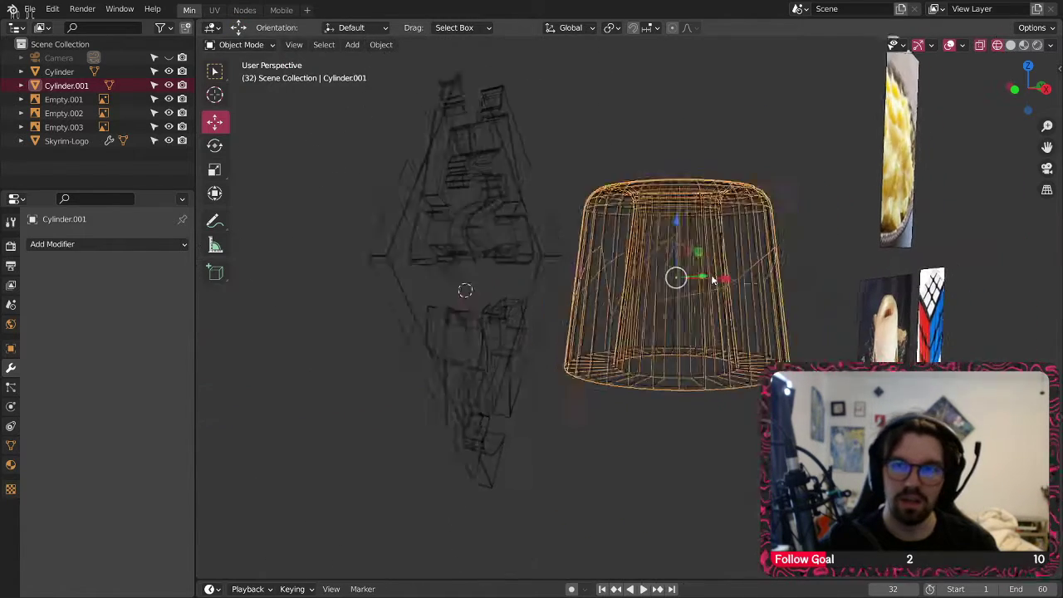
{"action": "left_click", "coordinate": [761, 172]}
{"action": "mouse_move", "coordinate": [711, 280]}
{"action": "middle_mouse_down", "text": "shift"}
{"action": "mouse_move", "coordinate": [656, 301]}
{"action": "mouse_move", "coordinate": [621, 280]}
{"action": "middle_mouse_up", "text": "shift"}
{"action": "left_click", "coordinate": [1010, 45]}
{"action": "left_click", "coordinate": [680, 271]}
{"action": "left_click", "coordinate": [257, 45]}
{"action": "left_click", "coordinate": [249, 76]}
{"action": "middle_click_drag", "start_coordinate": [628, 357], "coordinate": [545, 368], "text": "shift"}
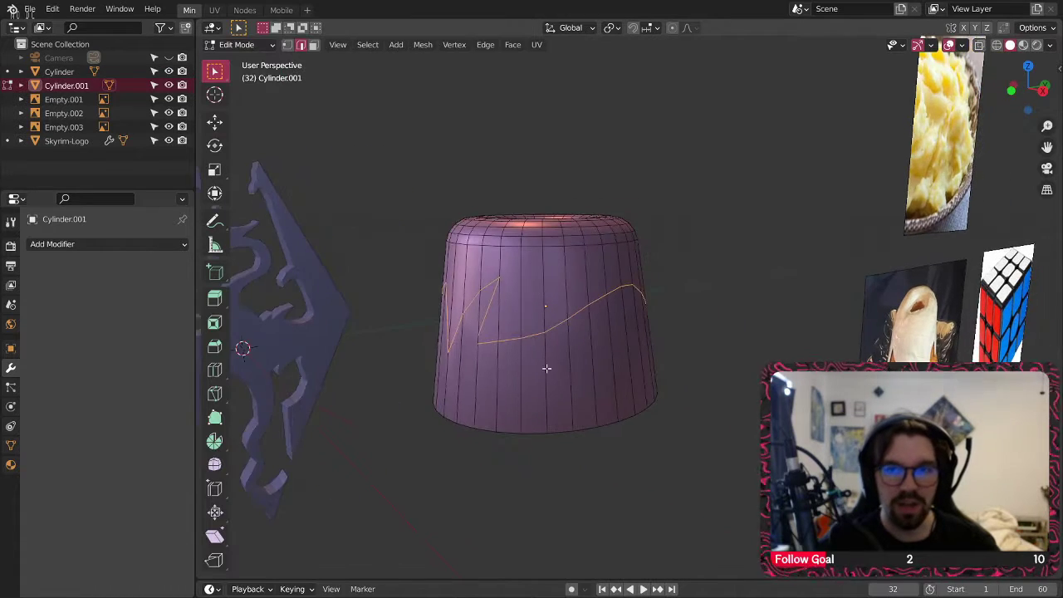
- Delete the outer copy's side faces below the knife-cut drip line, including the narrow strip left under the notch
{"action": "scroll", "coordinate": [544, 366], "scroll_direction": "up", "scroll_amount": 3}
{"action": "left_click", "coordinate": [315, 48]}
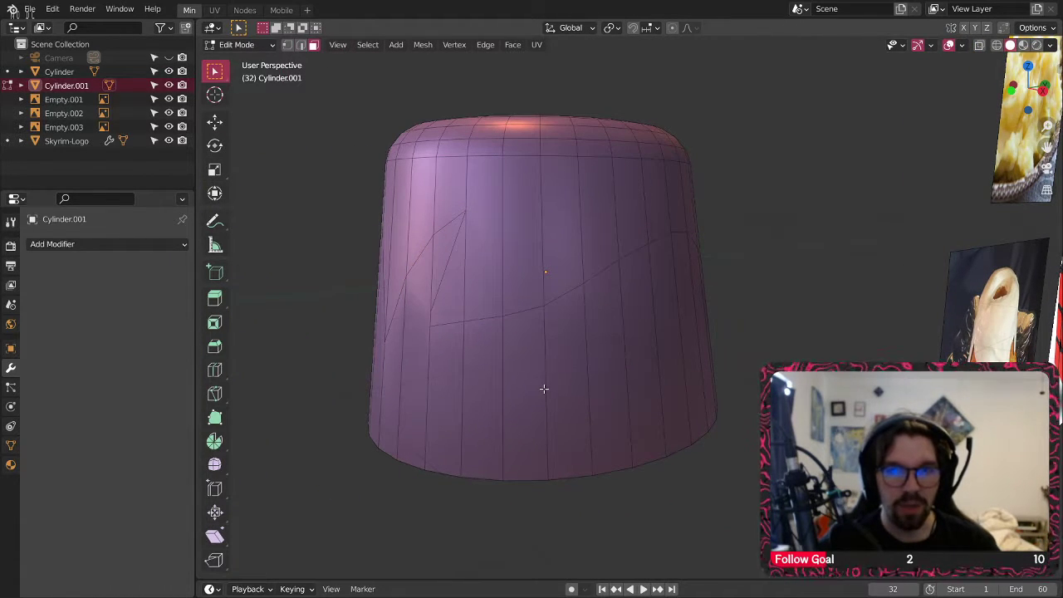
{"action": "left_click", "coordinate": [544, 388]}
{"action": "key", "text": "l"}
{"action": "left_click", "coordinate": [402, 383], "text": "shift"}
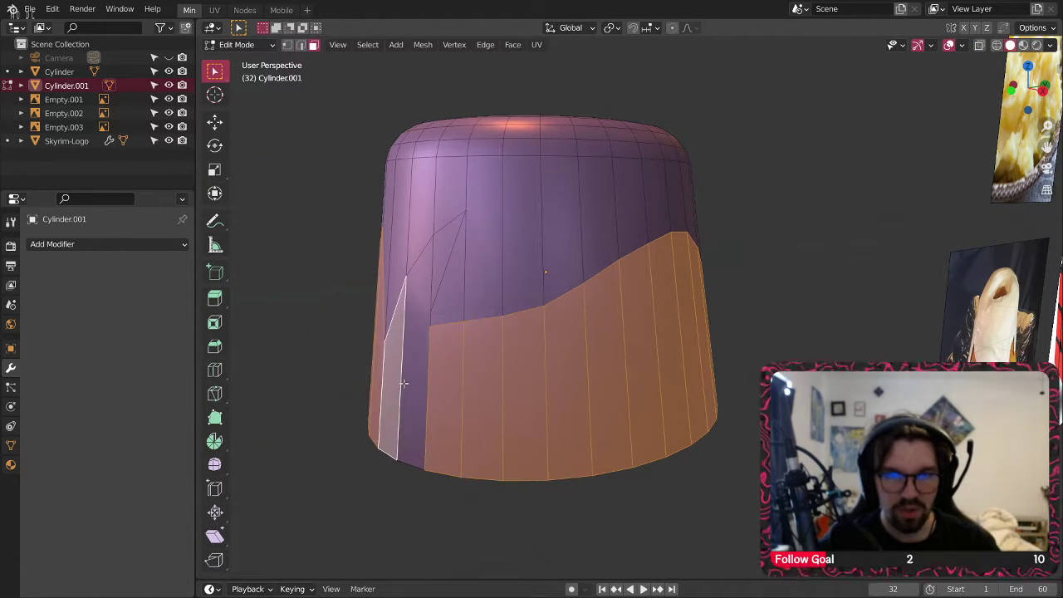
{"action": "key", "text": "x"}
{"action": "left_click", "coordinate": [445, 360]}
{"action": "left_click", "coordinate": [437, 274]}
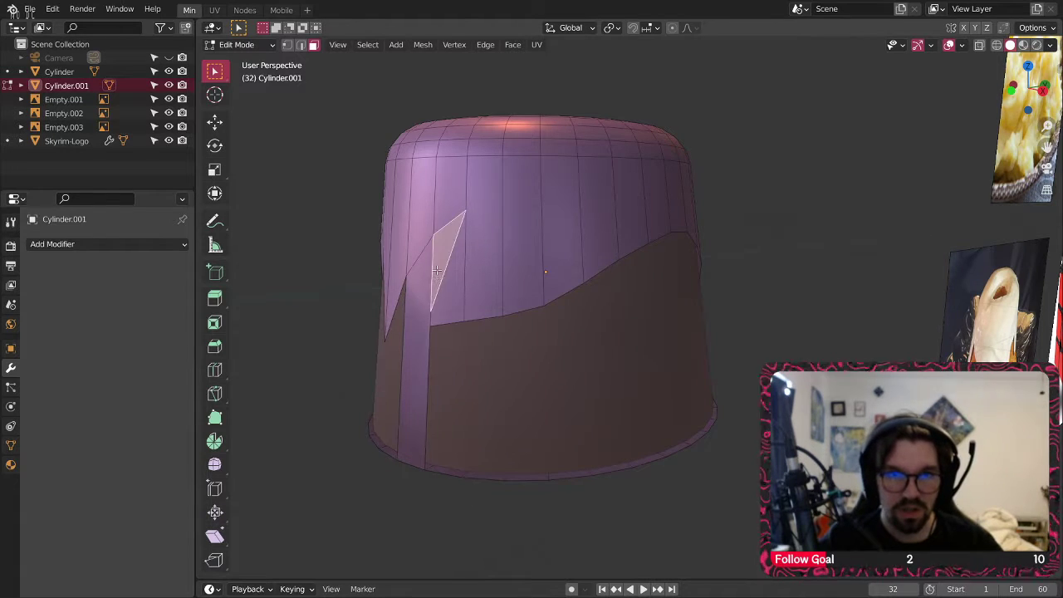
{"action": "left_click", "coordinate": [419, 305], "text": "shift"}
{"action": "key", "text": "x"}
{"action": "left_click", "coordinate": [437, 307]}
- Delete the ring of faces around the icing copy's outer bottom edge
{"action": "middle_click_drag", "start_coordinate": [436, 308], "coordinate": [474, 377]}
{"action": "left_click", "coordinate": [515, 397], "text": "alt"}
{"action": "key", "text": "x"}
{"action": "left_click", "coordinate": [533, 391]}
- Delete the thin loop of leftover faces around the hole on the icing copy's underside
{"action": "scroll", "coordinate": [427, 457], "scroll_direction": "up", "scroll_amount": 5}
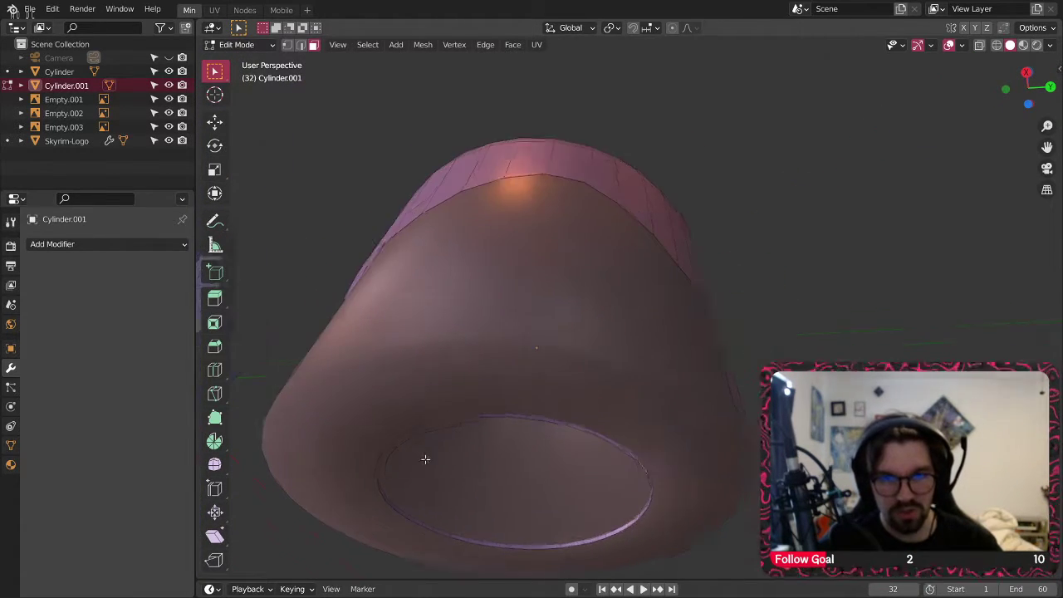
{"action": "left_click", "coordinate": [566, 477], "text": "alt"}
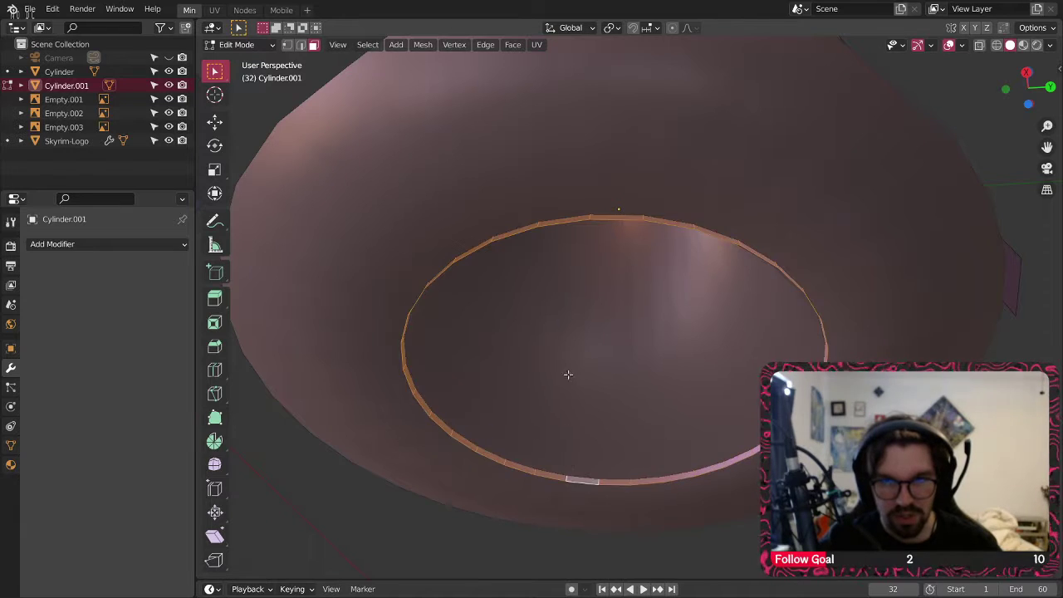
{"action": "scroll", "coordinate": [568, 372], "scroll_direction": "down", "scroll_amount": 5}
{"action": "middle_click_drag", "start_coordinate": [613, 120], "coordinate": [683, 426]}
{"action": "scroll", "coordinate": [676, 419], "scroll_direction": "up", "scroll_amount": 3}
{"action": "middle_click_drag", "start_coordinate": [635, 386], "coordinate": [621, 368]}
{"action": "left_click", "coordinate": [616, 364], "text": "alt"}
{"action": "middle_click_drag", "start_coordinate": [701, 487], "coordinate": [634, 442], "text": "shift"}
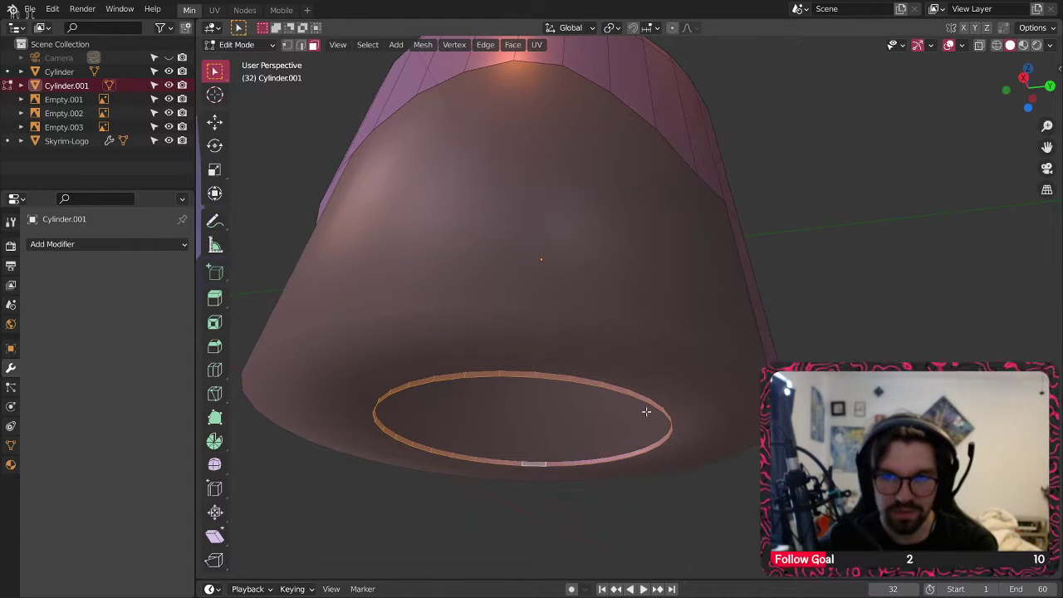
{"action": "key", "text": "x"}
{"action": "left_click", "coordinate": [646, 411]}
- Delete the slanted sliver face beside the sharp notch in the icing's drip edge
{"action": "scroll", "coordinate": [646, 411], "scroll_direction": "down", "scroll_amount": 5}
{"action": "middle_click_drag", "start_coordinate": [646, 411], "coordinate": [645, 360]}
{"action": "scroll", "coordinate": [615, 281], "scroll_direction": "up", "scroll_amount": 3}
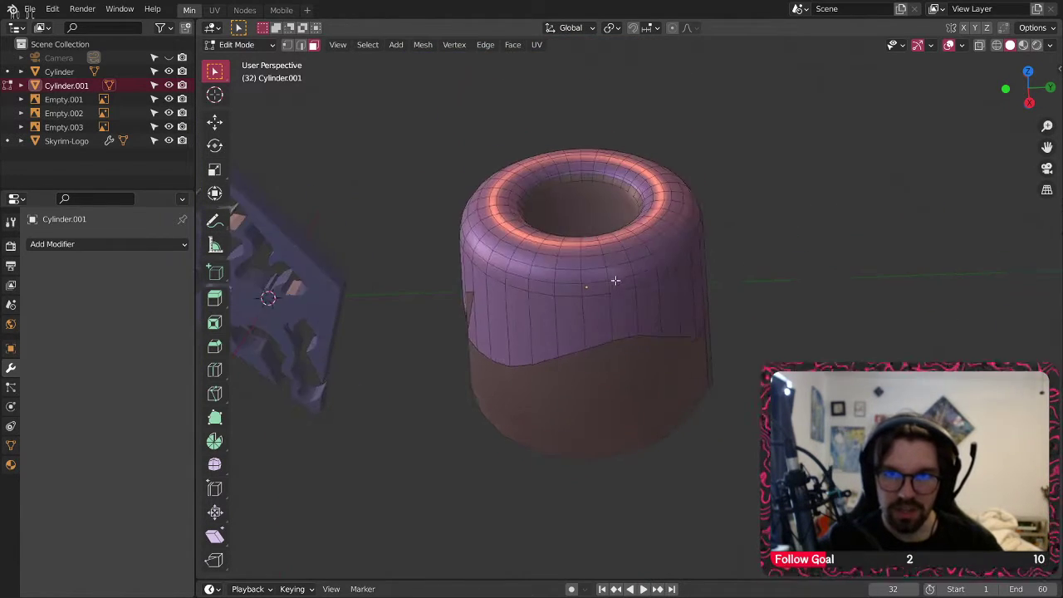
{"action": "middle_click_drag", "start_coordinate": [614, 281], "coordinate": [531, 420]}
{"action": "scroll", "coordinate": [519, 357], "scroll_direction": "up", "scroll_amount": 4}
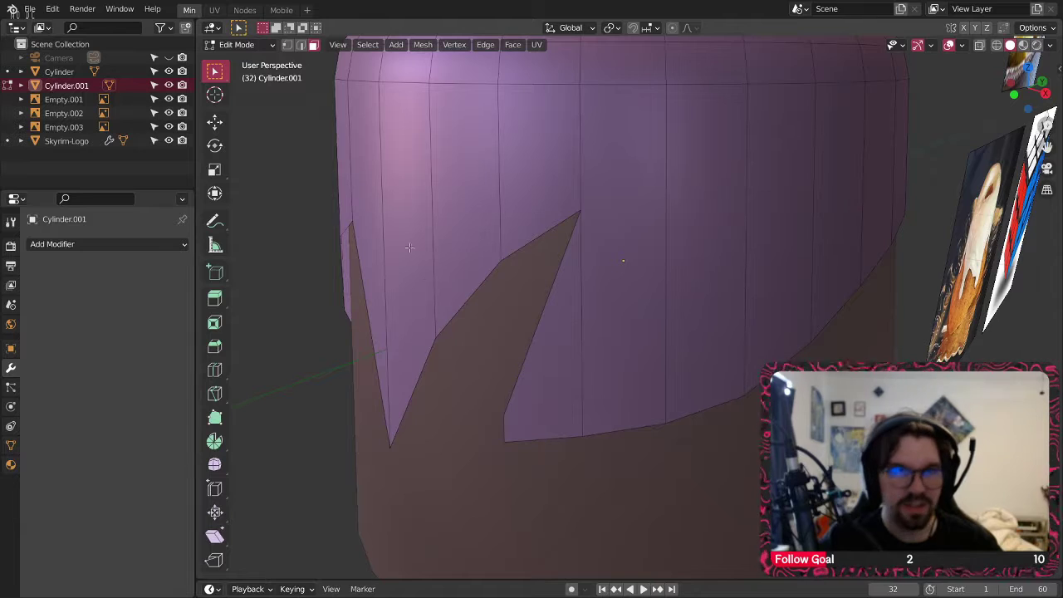
{"action": "left_click", "coordinate": [570, 355]}
{"action": "key", "text": "x"}
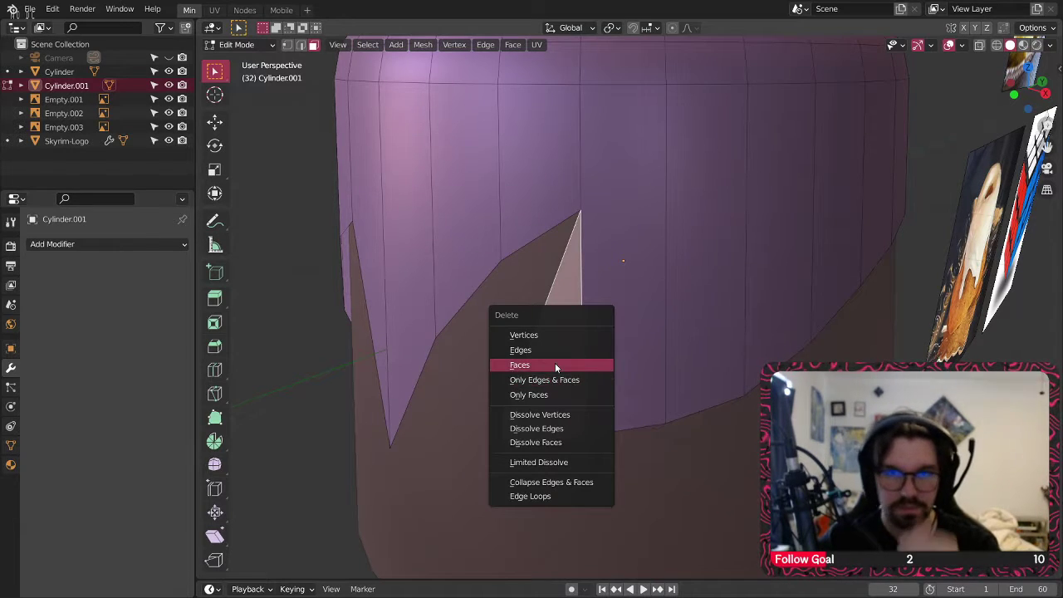
{"action": "left_click", "coordinate": [555, 363]}
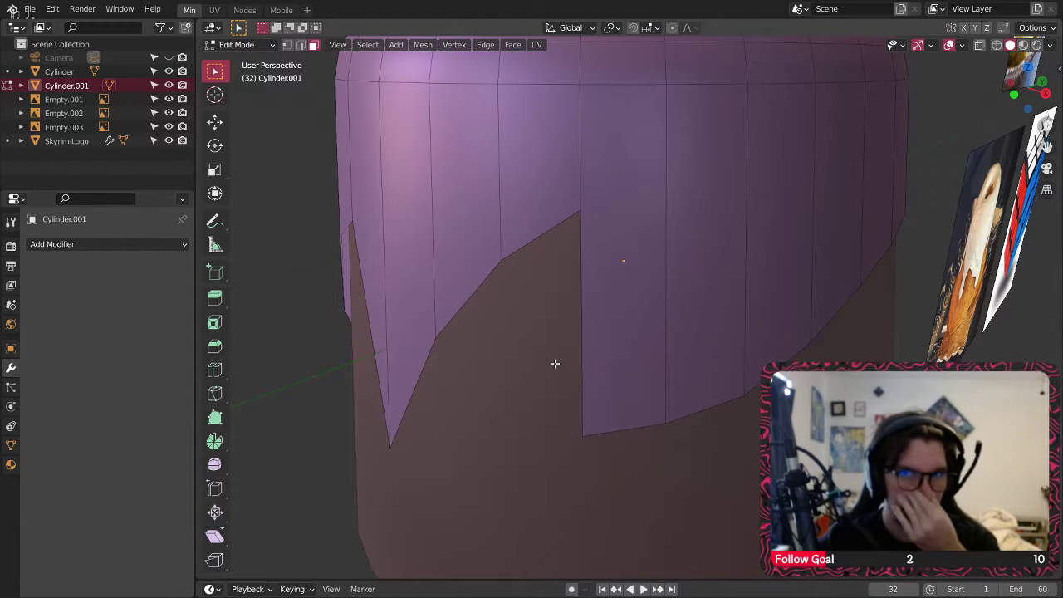
- Connect the notch's peak vertex diagonally to the neighbouring drip's lower edge vertex, and delete the triangle outside that edge
{"action": "left_click", "coordinate": [574, 209]}
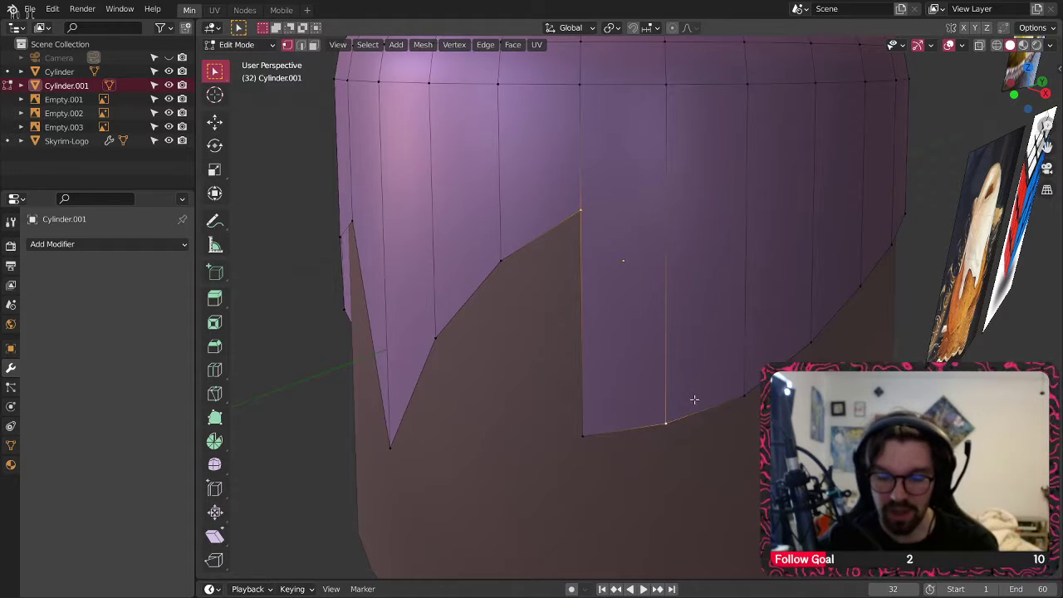
{"action": "key", "text": "3"}
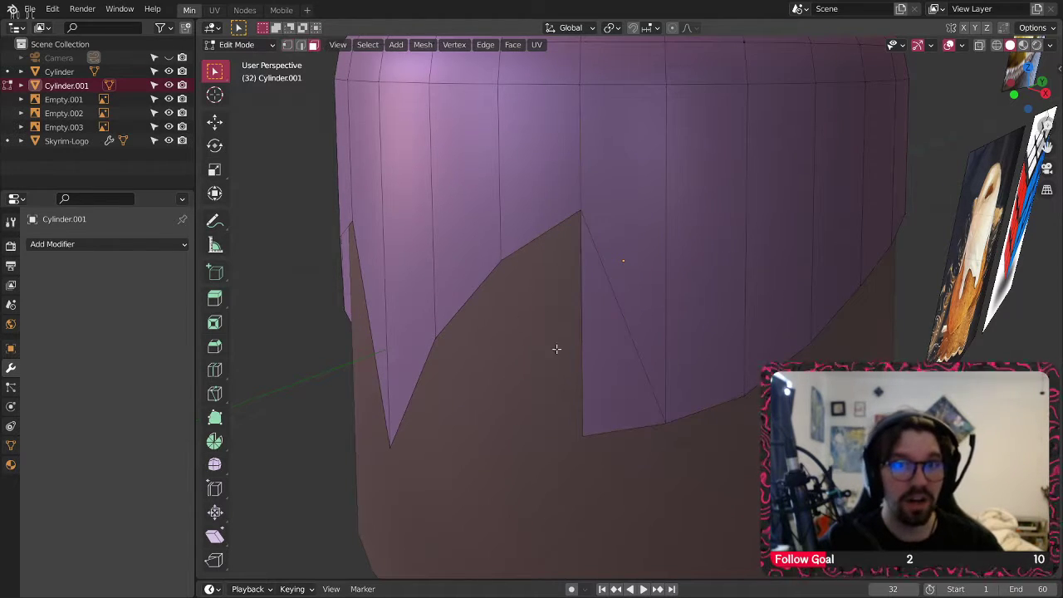
{"action": "left_click", "coordinate": [610, 342]}
{"action": "key", "text": "x"}
{"action": "left_click", "coordinate": [610, 345]}
{"action": "scroll", "coordinate": [611, 345], "scroll_direction": "down", "scroll_amount": 4}
{"action": "middle_click_drag", "start_coordinate": [611, 344], "coordinate": [570, 337]}
- Return to Object Mode and add a Shrinkwrap modifier to the icing shell
{"action": "left_click", "coordinate": [259, 46]}
{"action": "left_click", "coordinate": [249, 52]}
{"action": "left_click", "coordinate": [249, 50]}
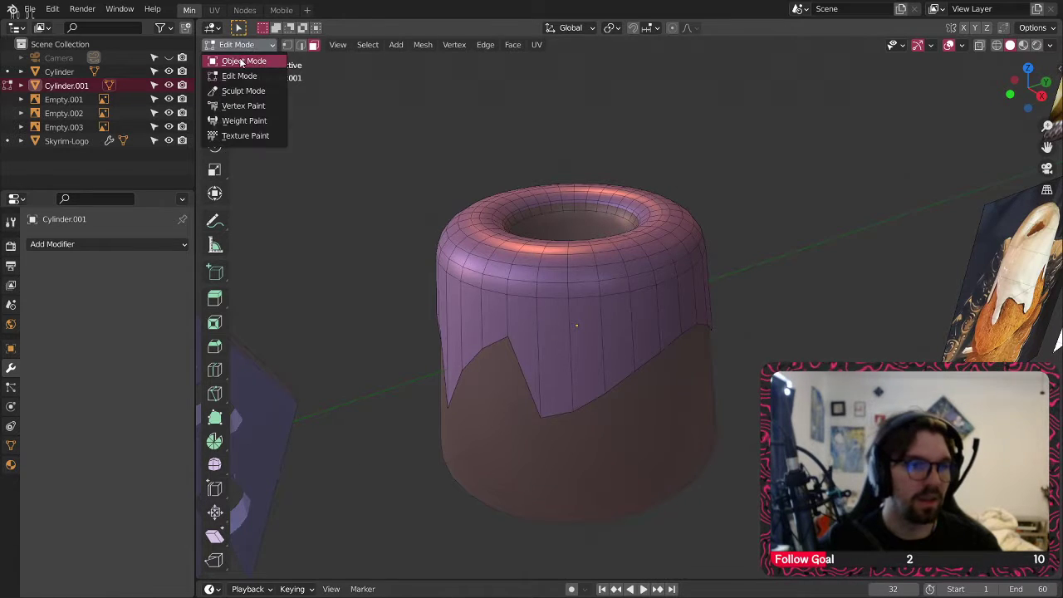
{"action": "left_click", "coordinate": [249, 61]}
{"action": "key", "text": "ctrl+2"}
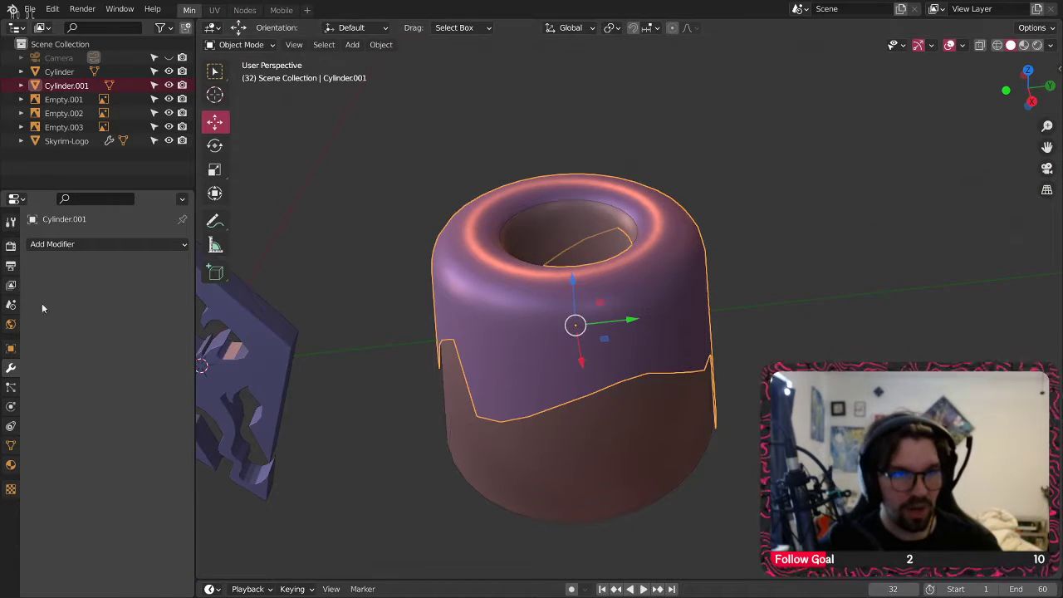
{"action": "left_click", "coordinate": [63, 244]}
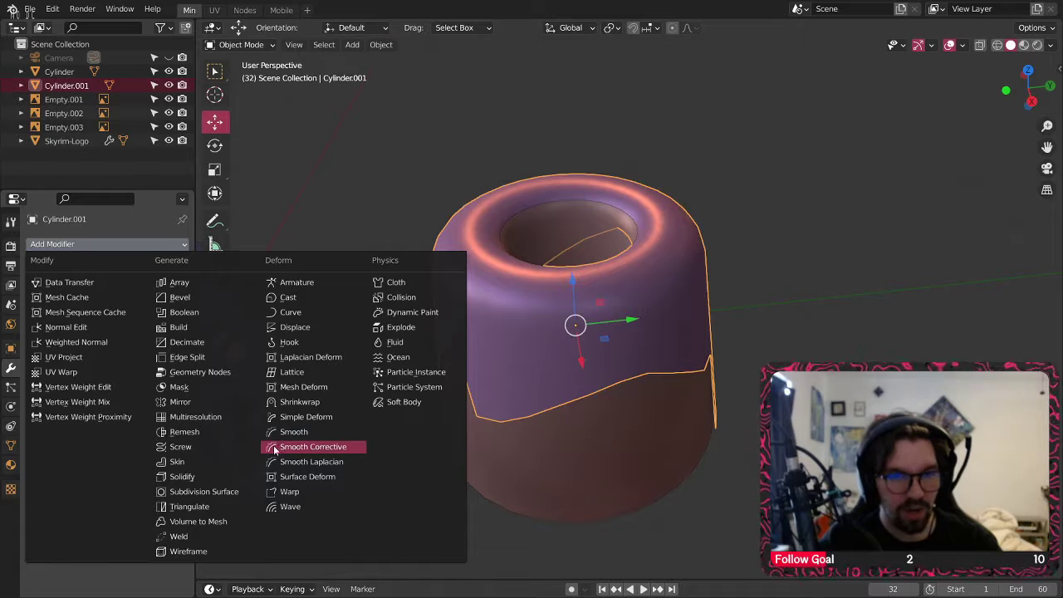
{"action": "left_click", "coordinate": [313, 405]}
- Rename the base cylinder as Sweet Roll and the outer shell as Icing
{"action": "middle_click_drag", "start_coordinate": [531, 340], "coordinate": [511, 289]}
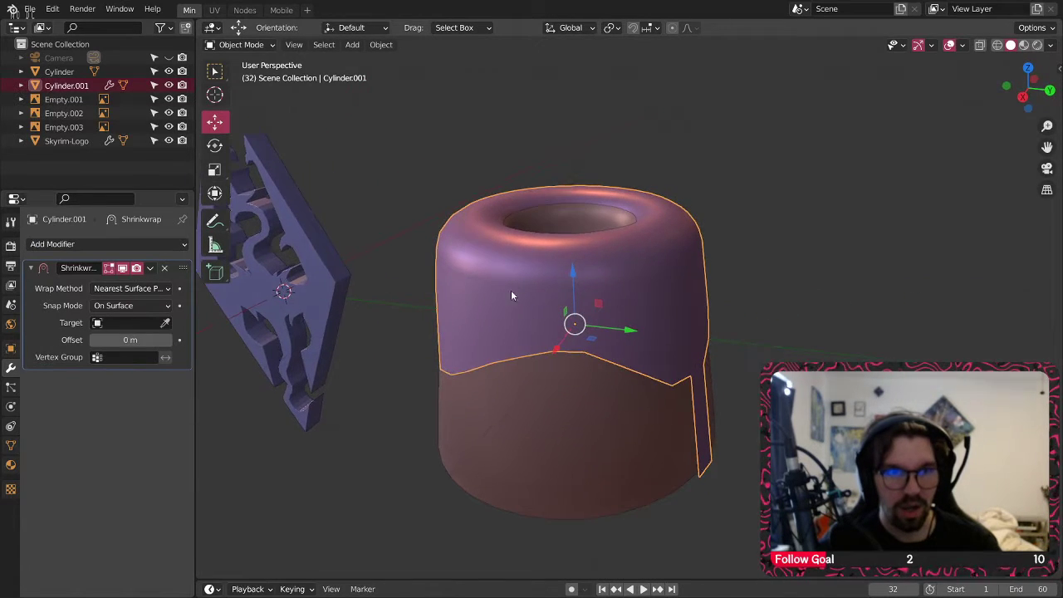
{"action": "left_click", "coordinate": [551, 444]}
{"action": "double_click", "coordinate": [72, 70]}
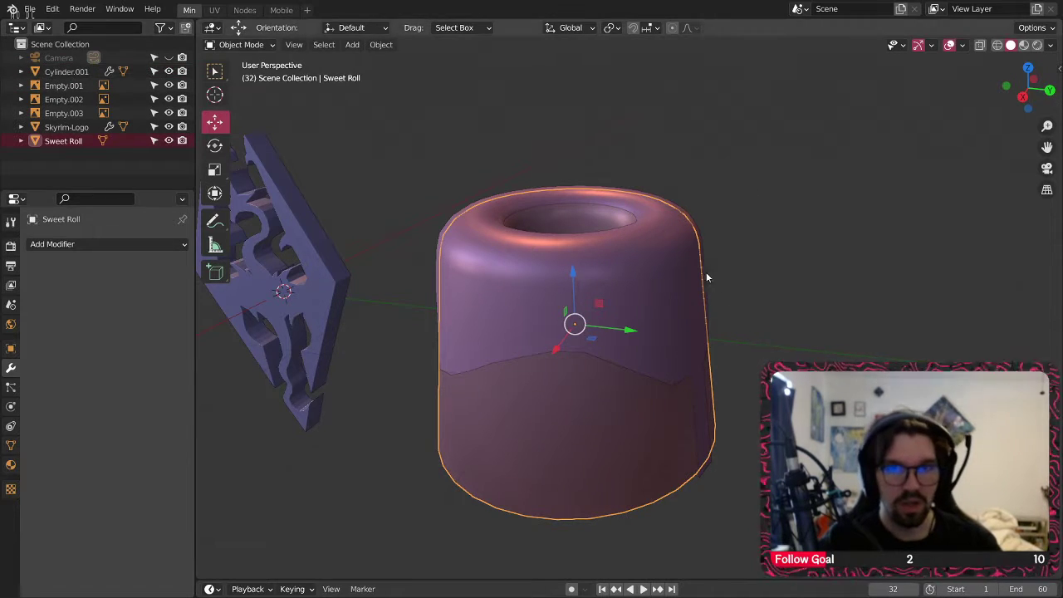
{"action": "left_click", "coordinate": [65, 73]}
{"action": "type", "text": "Ic"}
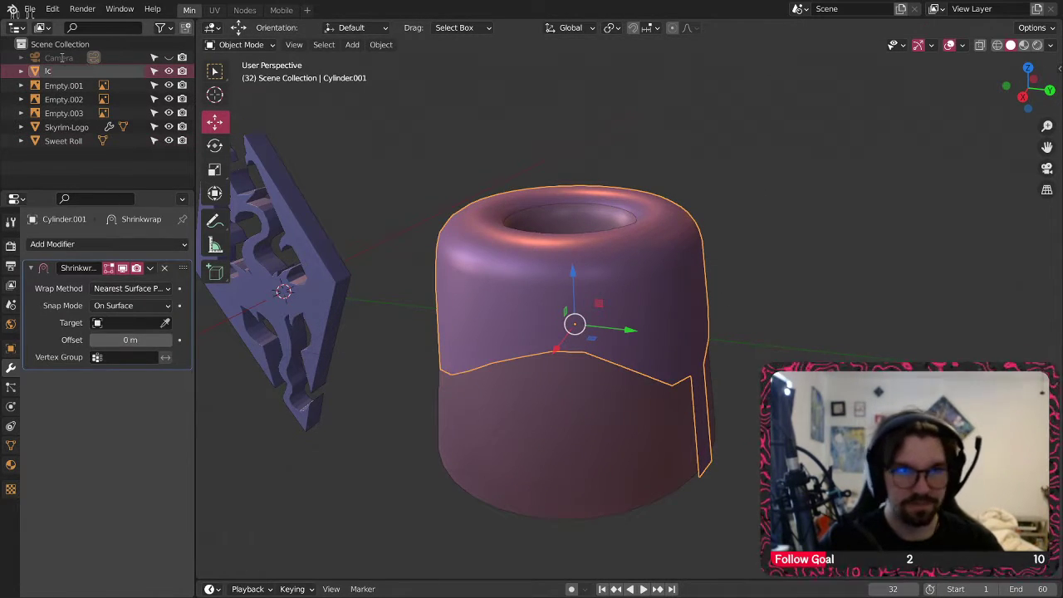
{"action": "type", "text": "ing"}
{"action": "key", "text": "Return"}
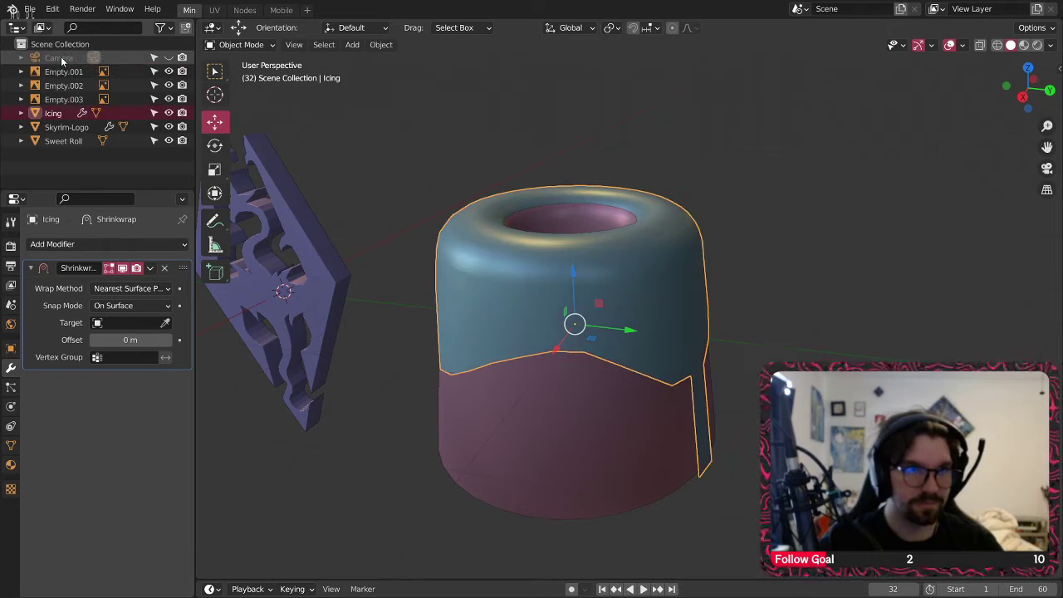
- Set the icing's Shrinkwrap target to Sweet Roll with an offset of 0.1 m
{"action": "left_click", "coordinate": [117, 322]}
{"action": "left_click", "coordinate": [115, 357]}
{"action": "mouse_move", "coordinate": [457, 199]}
{"action": "middle_mouse_down"}
{"action": "mouse_move", "coordinate": [480, 226]}
{"action": "mouse_move", "coordinate": [465, 199]}
{"action": "middle_mouse_up"}
{"action": "type", "text": ".1"}
{"action": "key", "text": "Return"}
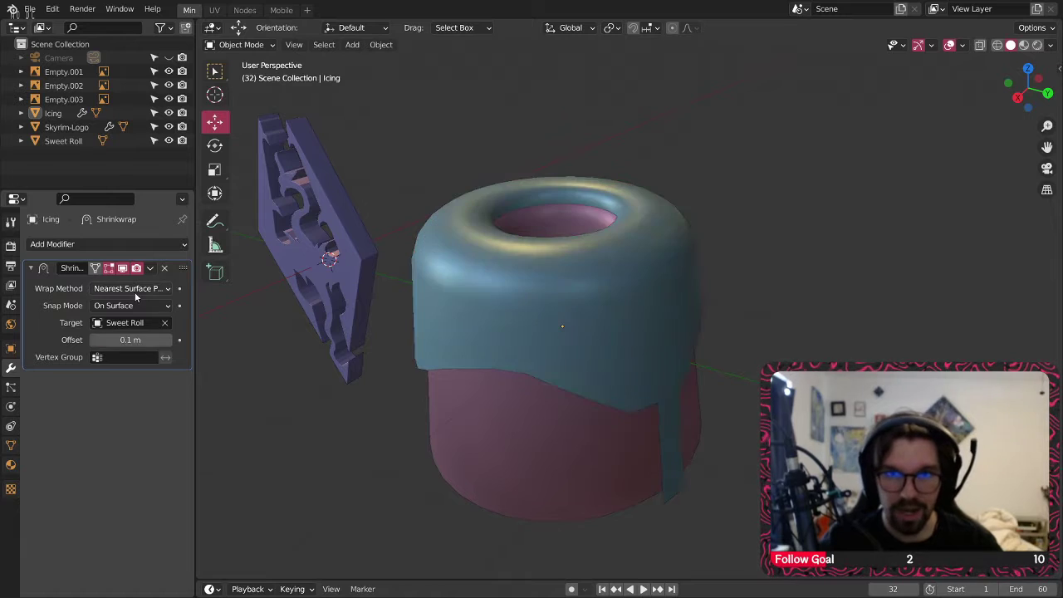
{"action": "middle_click_drag", "start_coordinate": [520, 134], "coordinate": [549, 335]}
{"action": "left_click", "coordinate": [254, 44]}
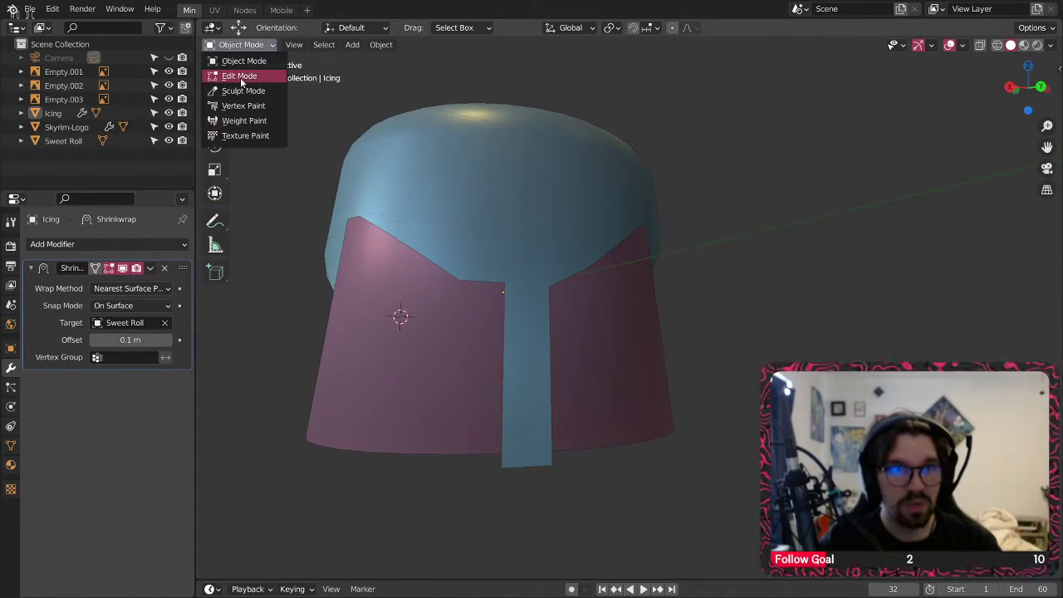
{"action": "left_click", "coordinate": [248, 74]}
{"action": "left_click", "coordinate": [241, 44]}
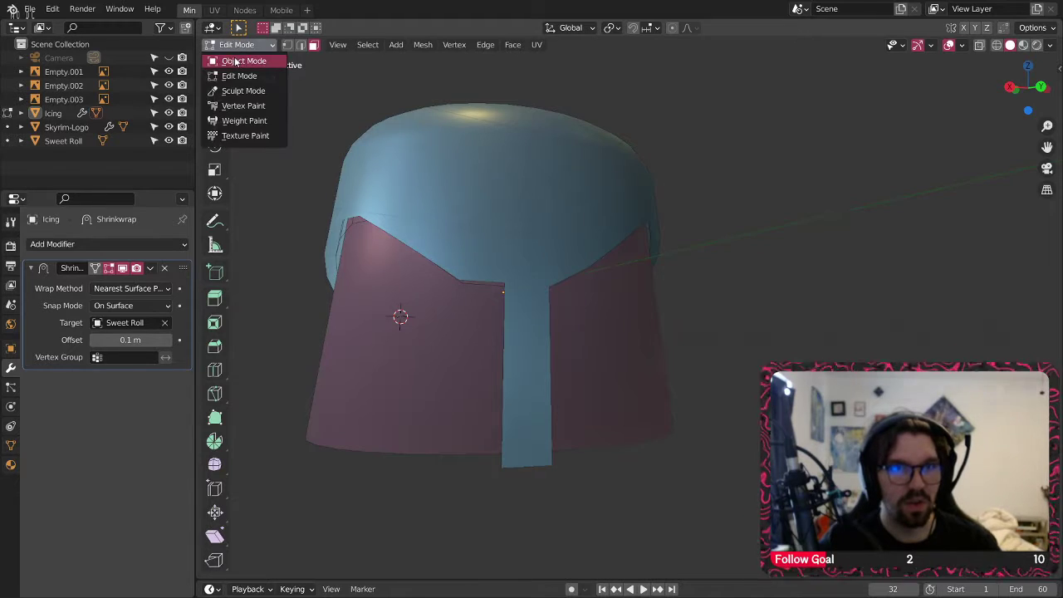
{"action": "left_click", "coordinate": [241, 58]}
{"action": "left_click", "coordinate": [421, 191]}
{"action": "left_click", "coordinate": [241, 44]}
{"action": "left_click", "coordinate": [247, 73]}
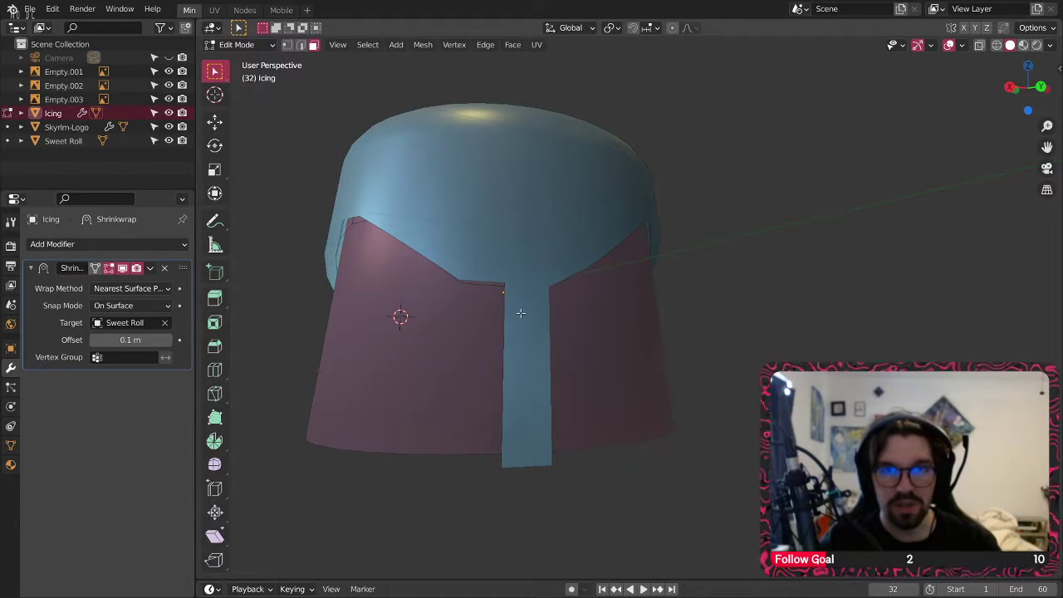
{"action": "left_click", "coordinate": [241, 44]}
{"action": "left_click", "coordinate": [243, 61]}
{"action": "left_click", "coordinate": [296, 166]}
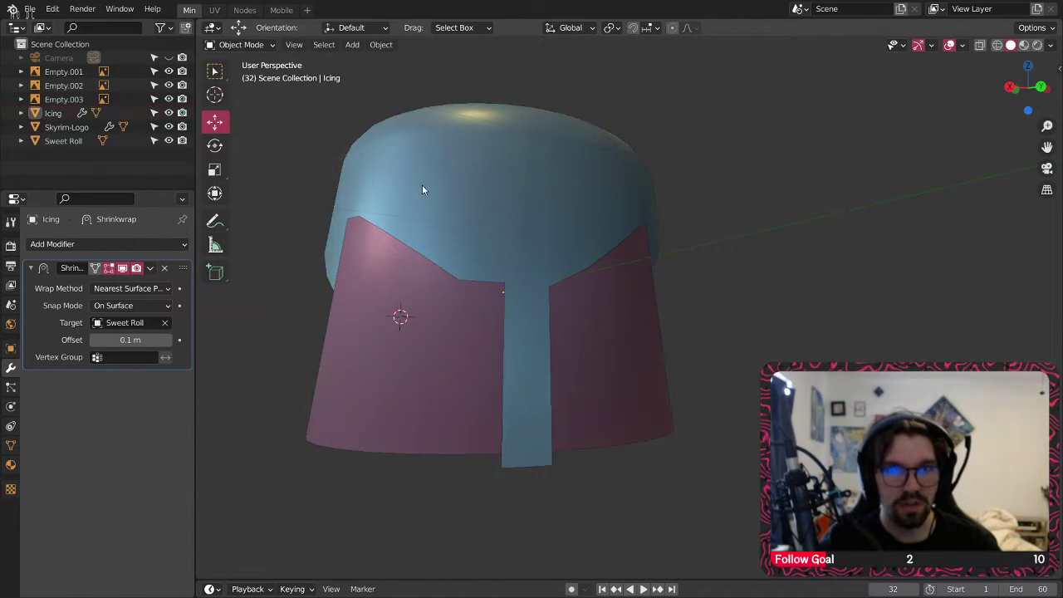
- Delete the straight vertical strip hanging from the icing down to the roll's base, and return to Object Mode
{"action": "left_click", "coordinate": [422, 185]}
{"action": "left_click", "coordinate": [240, 44]}
{"action": "left_click", "coordinate": [239, 78]}
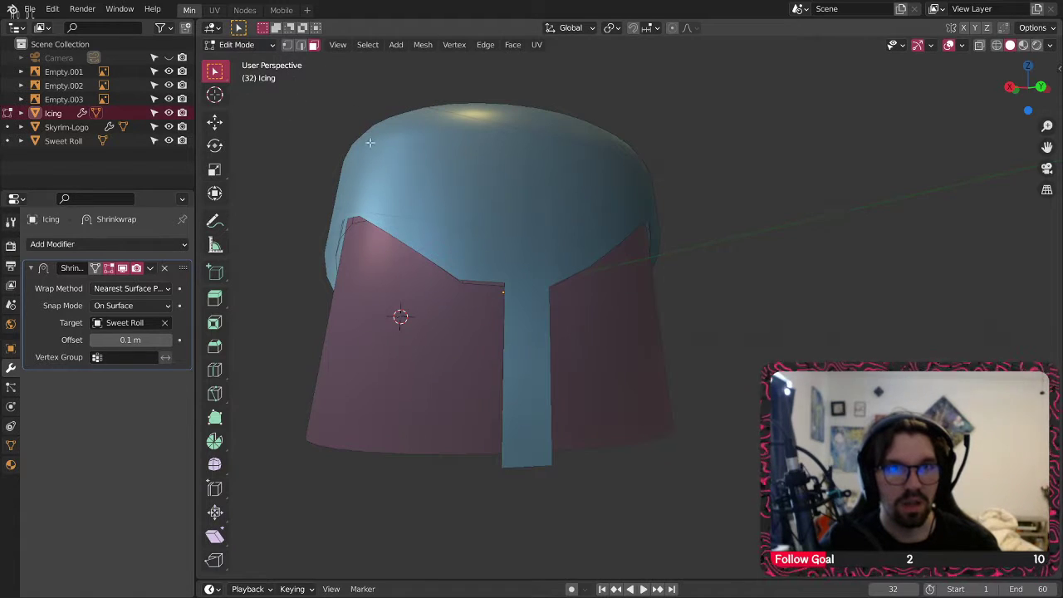
{"action": "key", "text": "x"}
{"action": "left_click", "coordinate": [529, 360]}
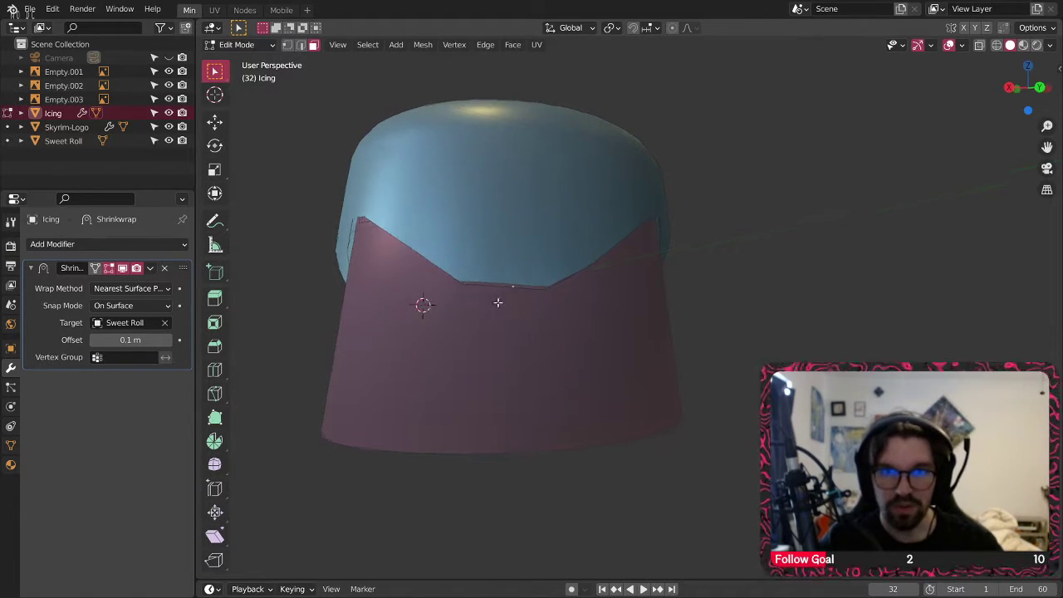
{"action": "middle_click_drag", "start_coordinate": [498, 302], "coordinate": [425, 221]}
{"action": "left_click", "coordinate": [239, 45]}
{"action": "left_click", "coordinate": [239, 62]}
- Add a Solidify modifier to the icing and set its thickness to 0.2 m
{"action": "middle_click_drag", "start_coordinate": [593, 256], "coordinate": [839, 274]}
{"action": "left_click", "coordinate": [121, 244]}
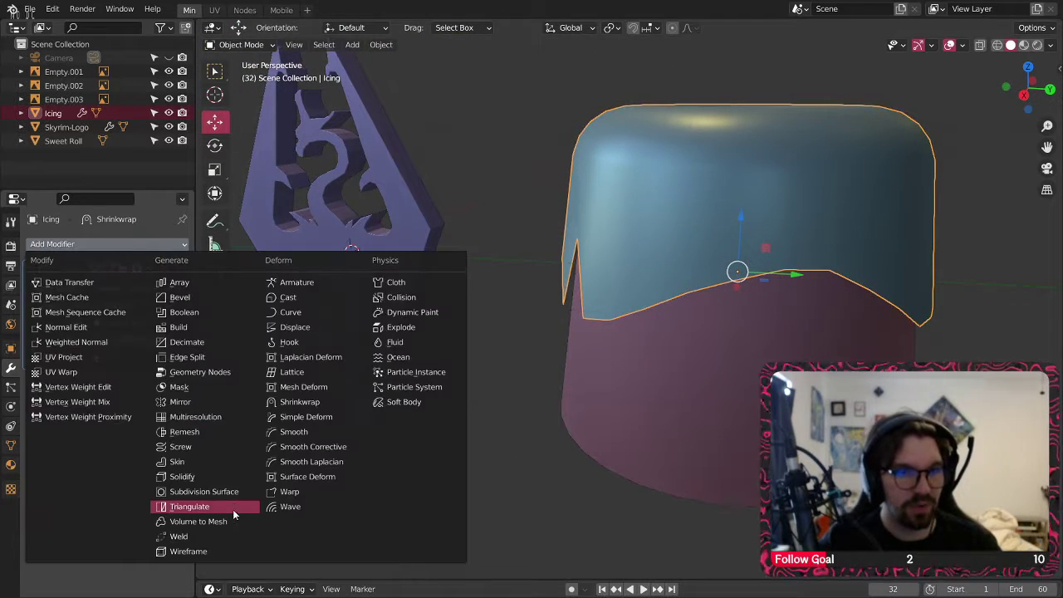
{"action": "left_click", "coordinate": [201, 475]}
{"action": "middle_click_drag", "start_coordinate": [752, 323], "coordinate": [696, 266]}
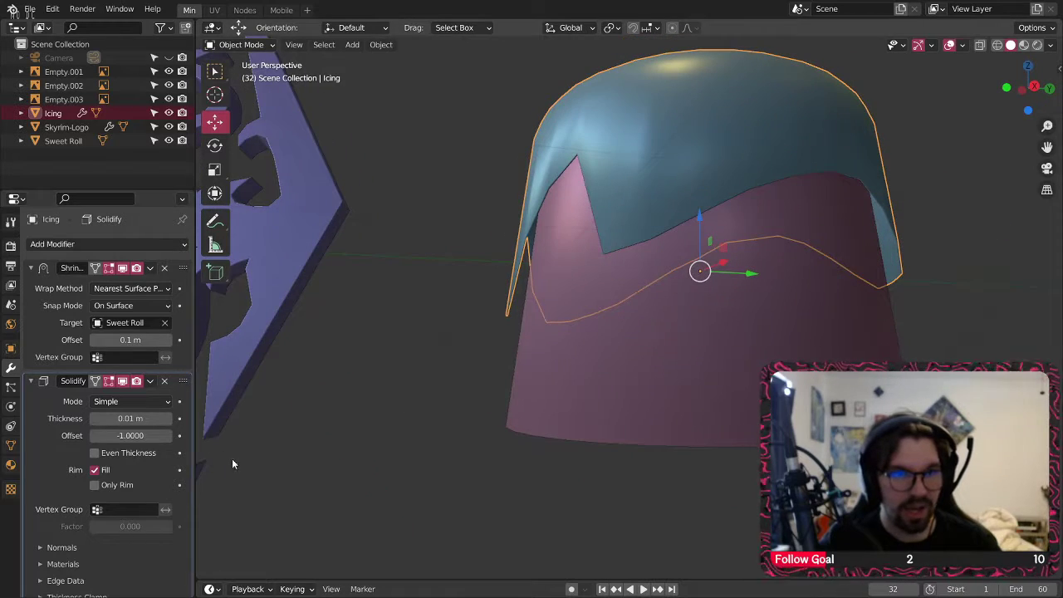
{"action": "left_click", "coordinate": [149, 418]}
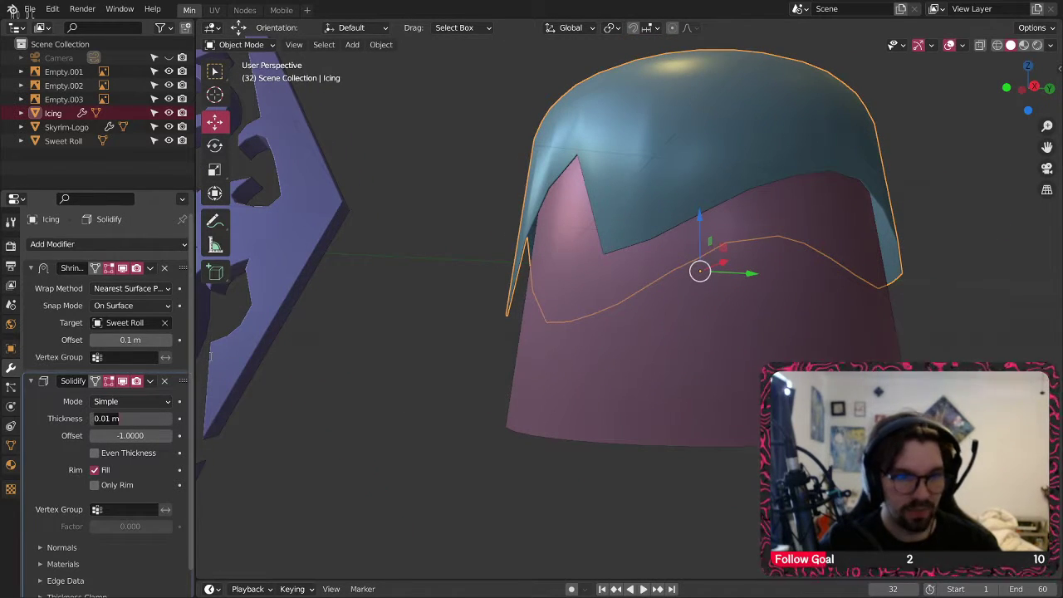
{"action": "type", "text": "0.1"}
{"action": "key", "text": "Return"}
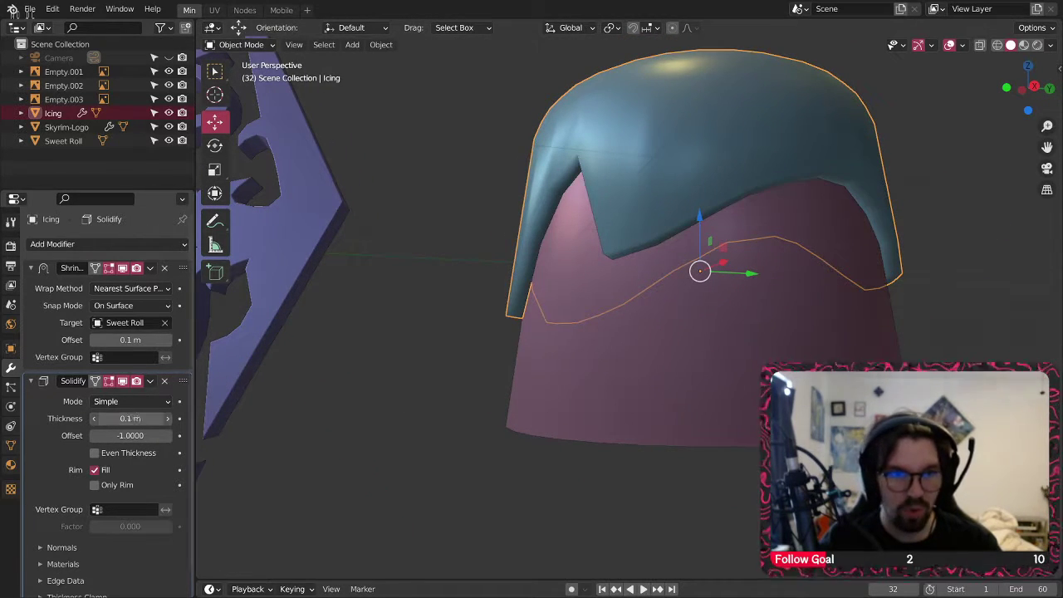
{"action": "type", "text": "0.2"}
{"action": "key", "text": "Return"}
{"action": "middle_click_drag", "start_coordinate": [664, 199], "coordinate": [498, 278], "text": "shift"}
{"action": "middle_click_drag", "start_coordinate": [498, 279], "coordinate": [452, 299]}
- Collapse the existing modifiers and add a Subdivision Surface modifier to the icing with viewport and render levels of 3
{"action": "left_click", "coordinate": [43, 269]}
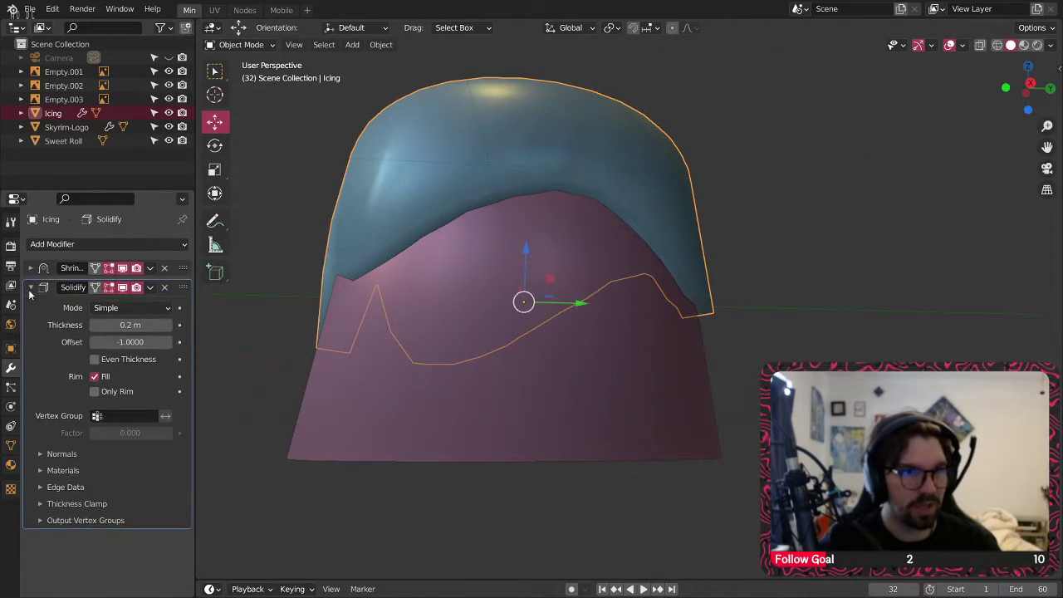
{"action": "left_click", "coordinate": [44, 287]}
{"action": "left_click", "coordinate": [68, 244]}
{"action": "left_click", "coordinate": [229, 493]}
{"action": "middle_click_drag", "start_coordinate": [382, 348], "coordinate": [438, 334], "text": "shift"}
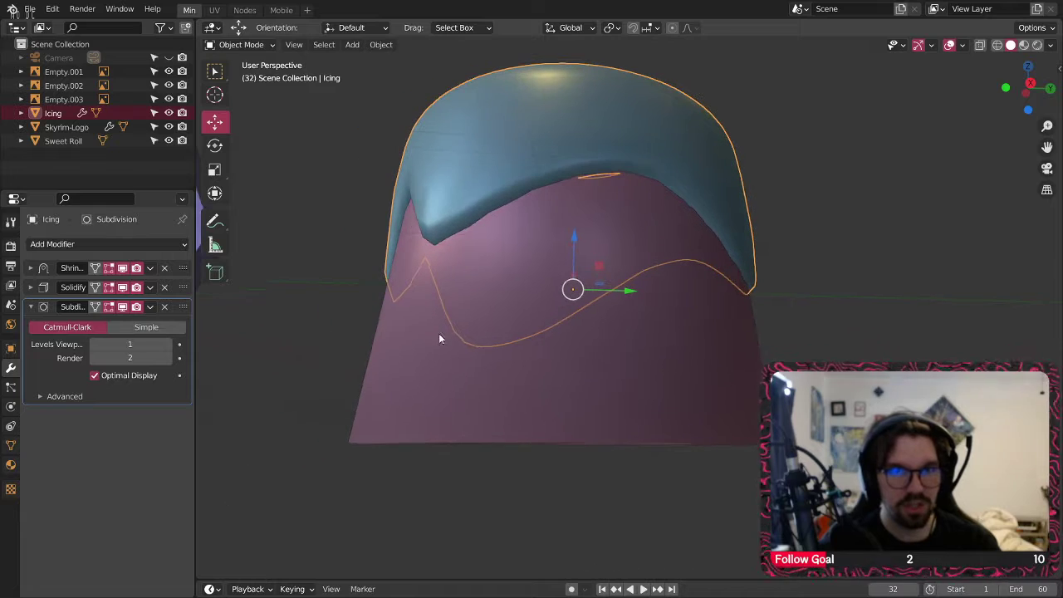
{"action": "left_click", "coordinate": [169, 343]}
{"action": "left_click", "coordinate": [168, 343]}
{"action": "left_click", "coordinate": [168, 357]}
{"action": "scroll", "coordinate": [327, 227], "scroll_direction": "down", "scroll_amount": 3}
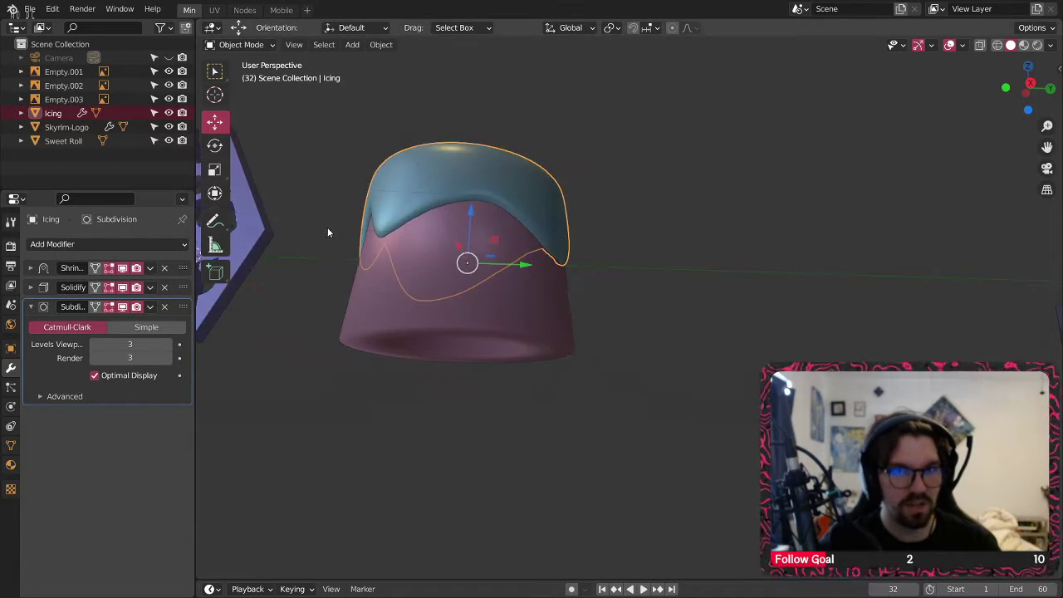
- Scale the Skyrim-Logo emblem up uniformly by a factor of about 3.35
{"action": "middle_click_drag", "start_coordinate": [327, 227], "coordinate": [374, 253]}
{"action": "left_click", "coordinate": [771, 267]}
{"action": "middle_click_drag", "start_coordinate": [771, 266], "coordinate": [967, 278]}
{"action": "scroll", "coordinate": [479, 289], "scroll_direction": "down", "scroll_amount": 4}
{"action": "scroll", "coordinate": [548, 283], "scroll_direction": "up", "scroll_amount": 4}
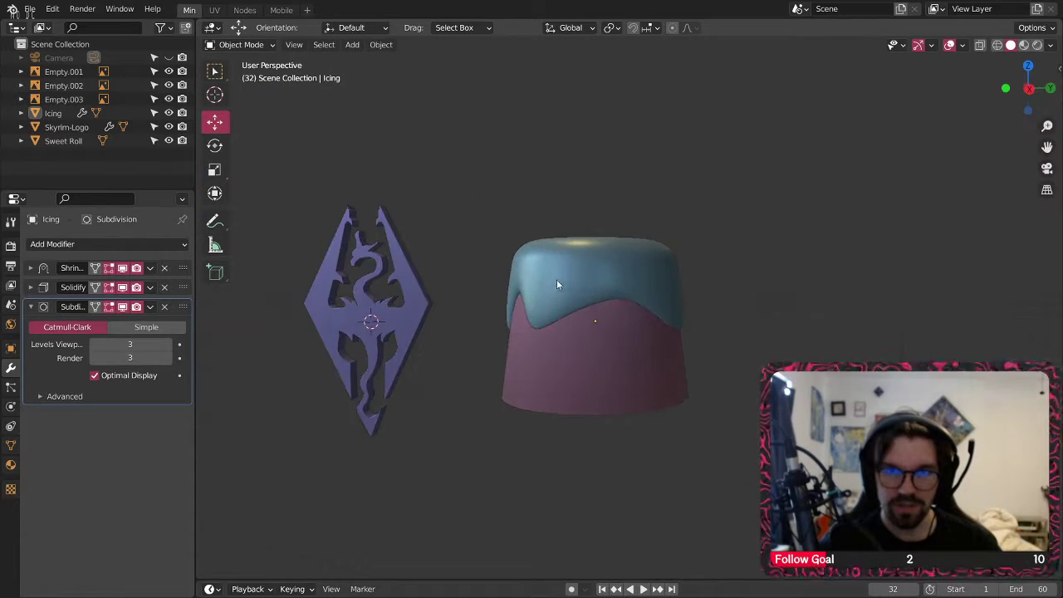
{"action": "middle_click_drag", "start_coordinate": [558, 281], "coordinate": [733, 319]}
{"action": "left_click", "coordinate": [512, 333]}
{"action": "key", "text": "s"}
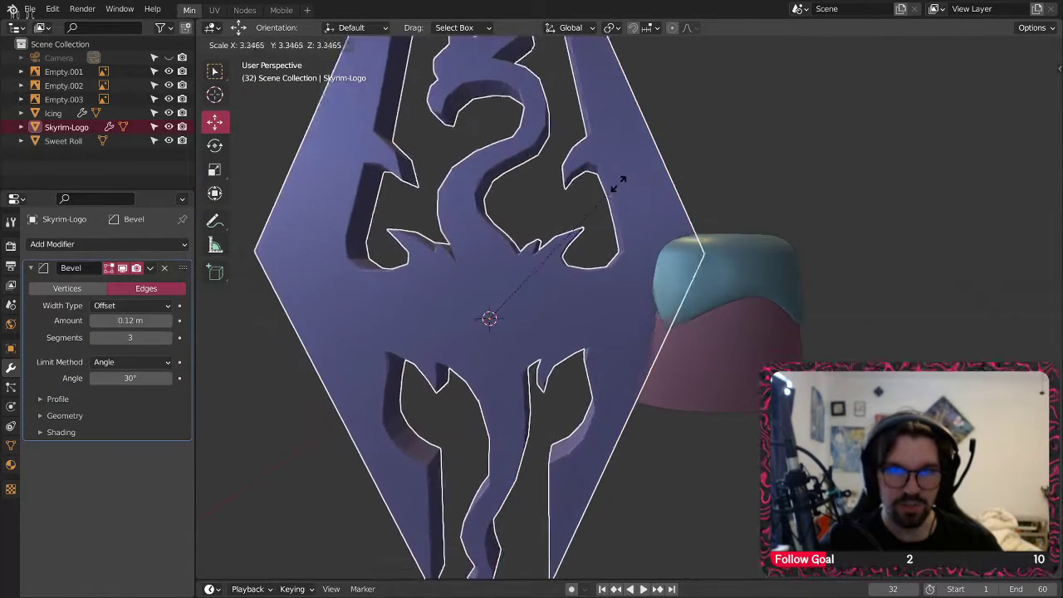
{"action": "left_click", "coordinate": [627, 178]}
- Move the emblem about -1.74 m along Y and 1.75 m along Z, and scale it uniformly by about 0.478
{"action": "scroll", "coordinate": [613, 249], "scroll_direction": "down", "scroll_amount": 6}
{"action": "middle_click_drag", "start_coordinate": [612, 264], "coordinate": [624, 292]}
{"action": "left_click_drag", "start_coordinate": [604, 264], "coordinate": [545, 206]}
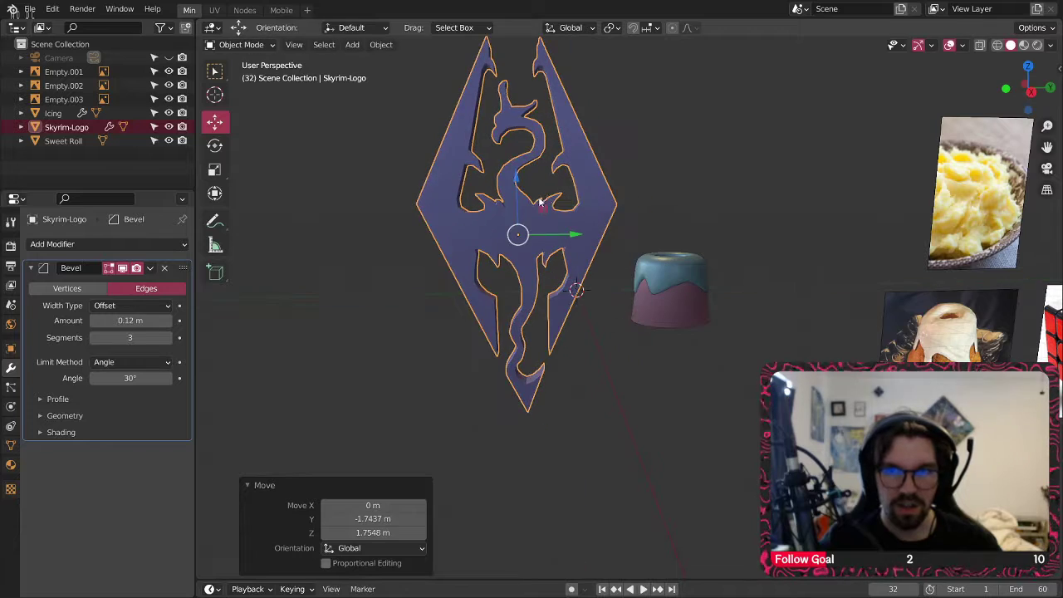
{"action": "key", "text": "s"}
{"action": "left_click", "coordinate": [560, 216]}
{"action": "middle_click_drag", "start_coordinate": [558, 218], "coordinate": [532, 280]}
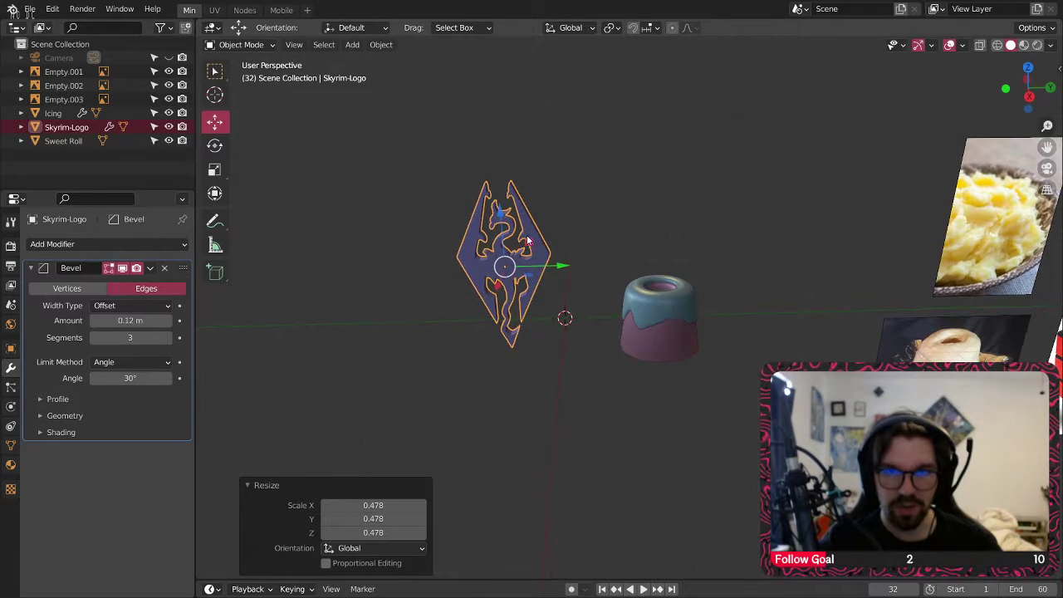
{"action": "left_click", "coordinate": [648, 175]}
{"action": "middle_click_drag", "start_coordinate": [648, 176], "coordinate": [569, 244]}
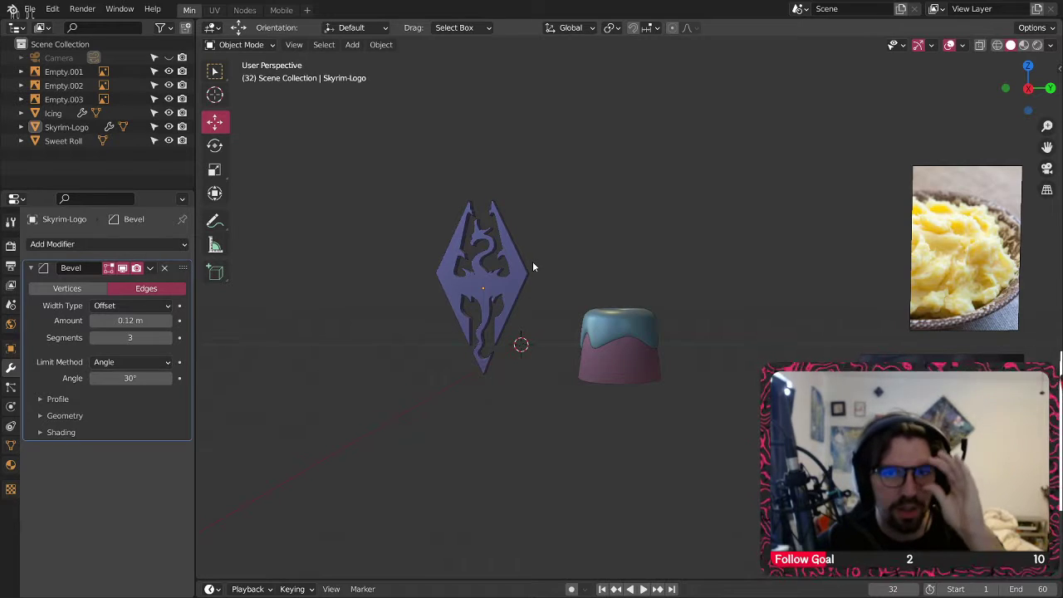
- Rotate the emblem freehand around the Y axis to about -104°, laying it nearly flat
{"action": "left_click", "coordinate": [483, 333]}
{"action": "middle_click_drag", "start_coordinate": [434, 320], "coordinate": [228, 272]}
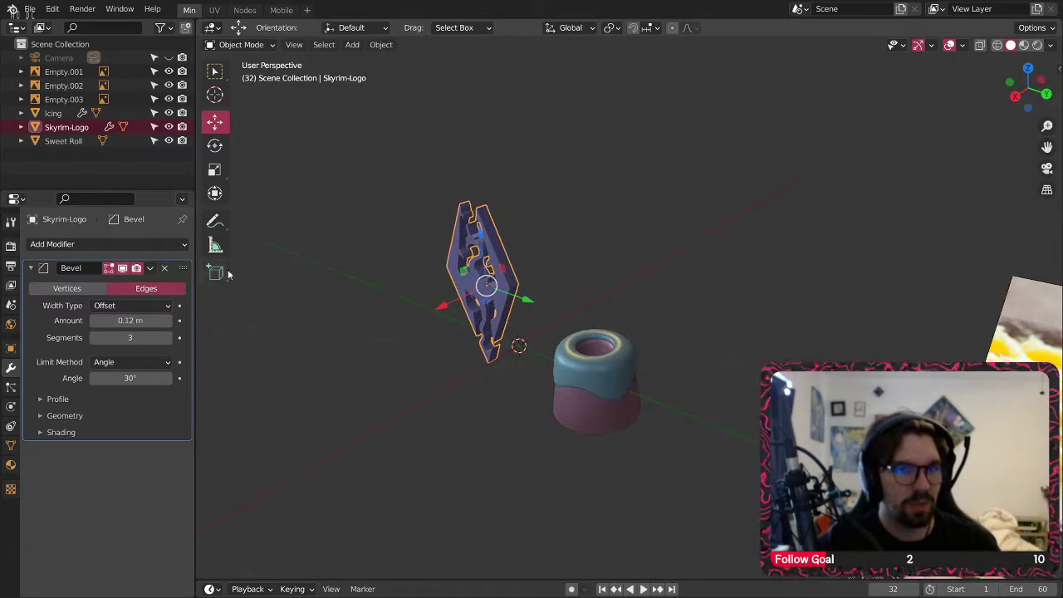
{"action": "left_click", "coordinate": [217, 145]}
{"action": "left_click_drag", "start_coordinate": [454, 271], "coordinate": [572, 174]}
{"action": "left_click", "coordinate": [578, 107]}
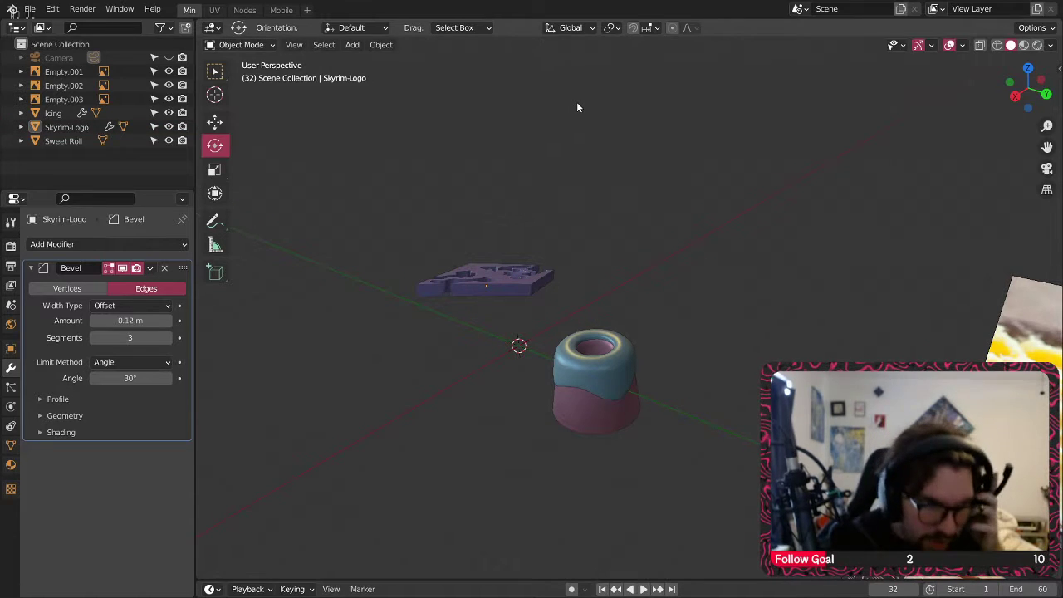
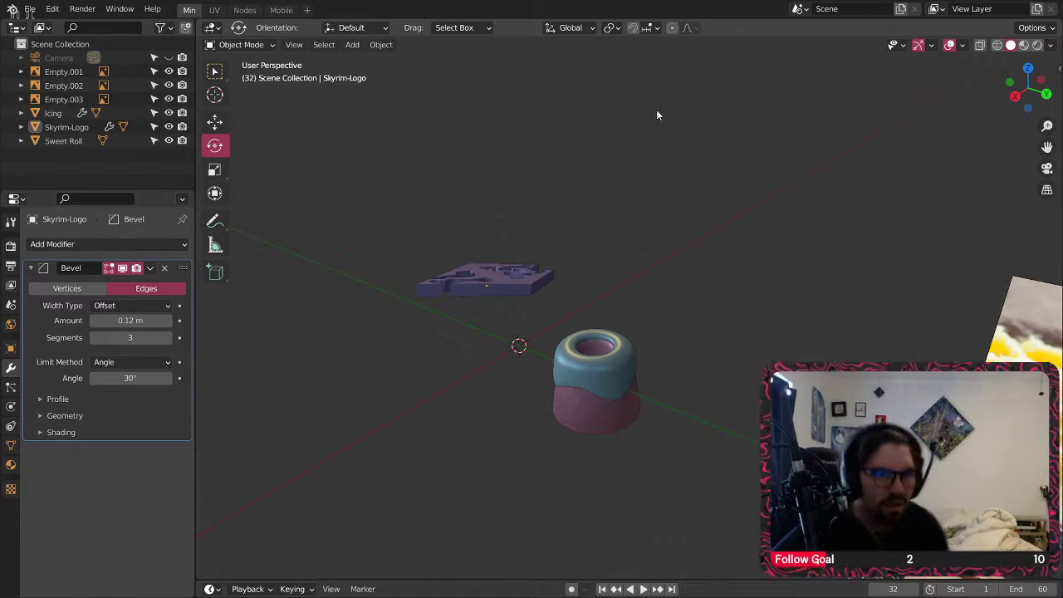
- Set the Skyrim-Logo emblem's Y rotation to exactly -90° in its object transform values
{"action": "left_click", "coordinate": [494, 283]}
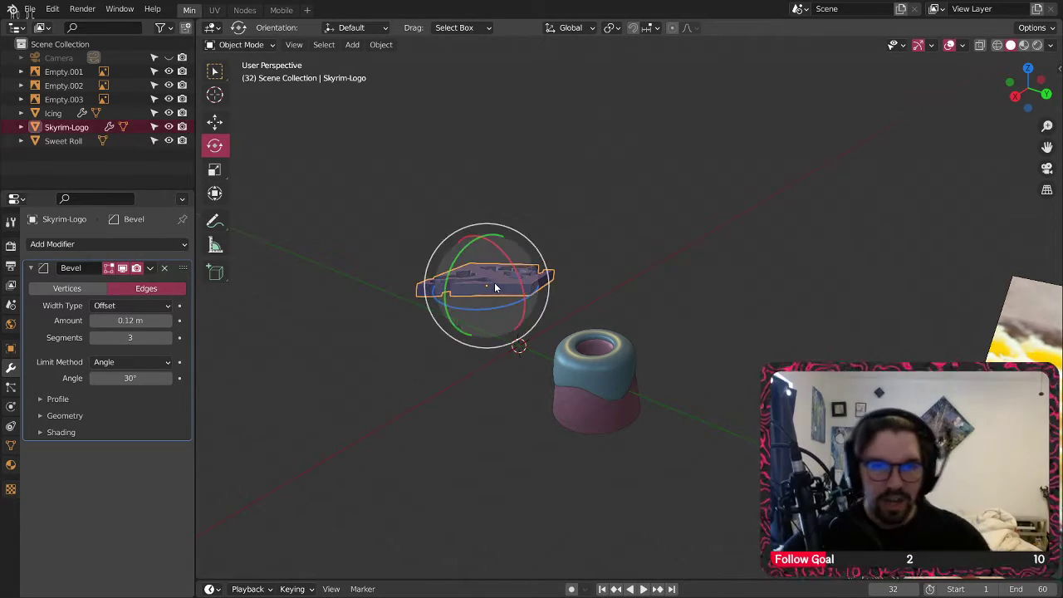
{"action": "left_click", "coordinate": [10, 348]}
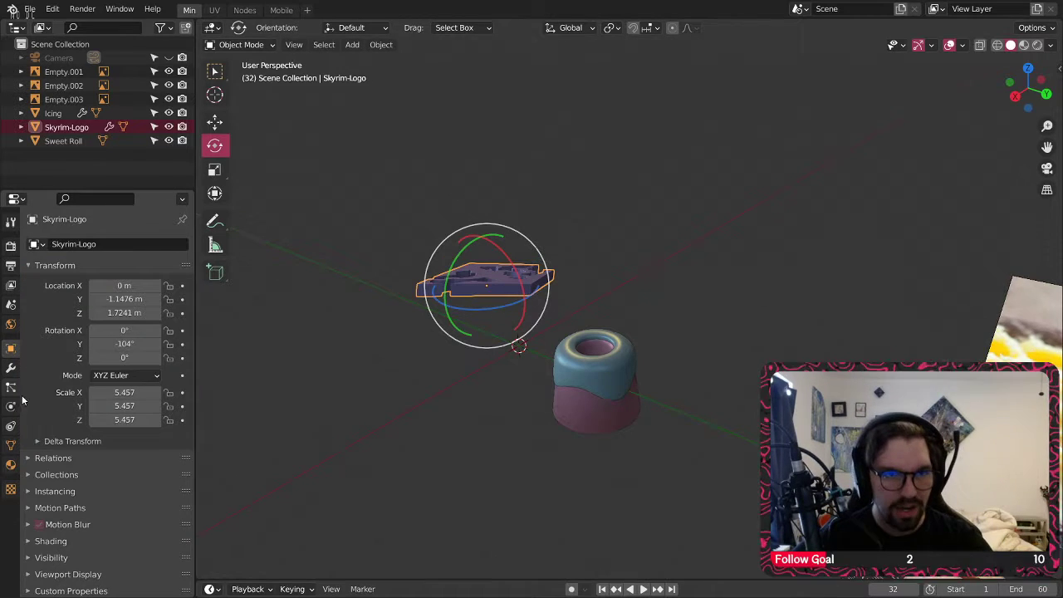
{"action": "left_click", "coordinate": [124, 344]}
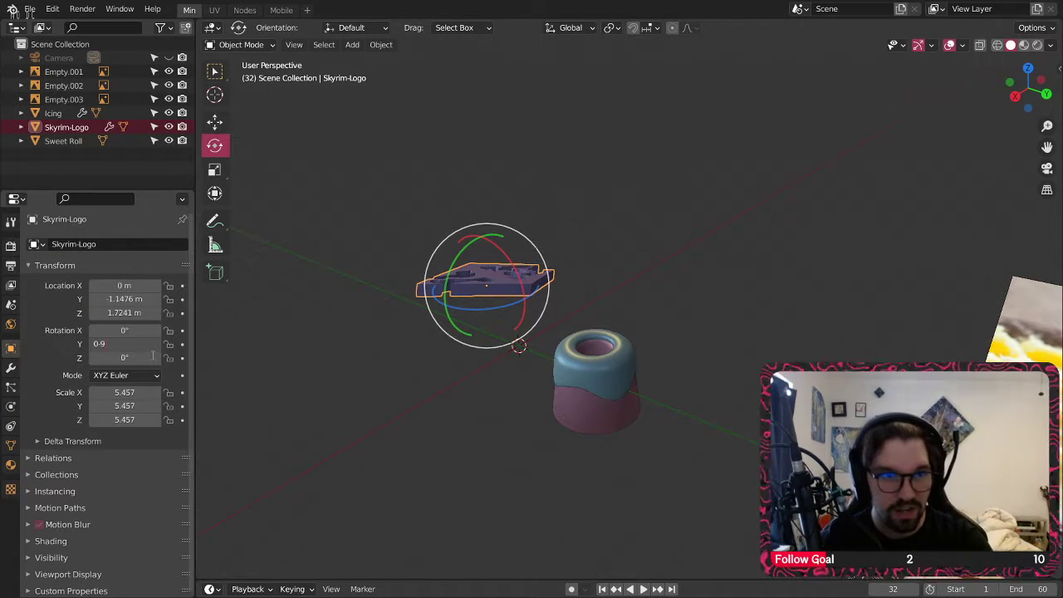
{"action": "type", "text": "-90"}
{"action": "key", "text": "Return"}
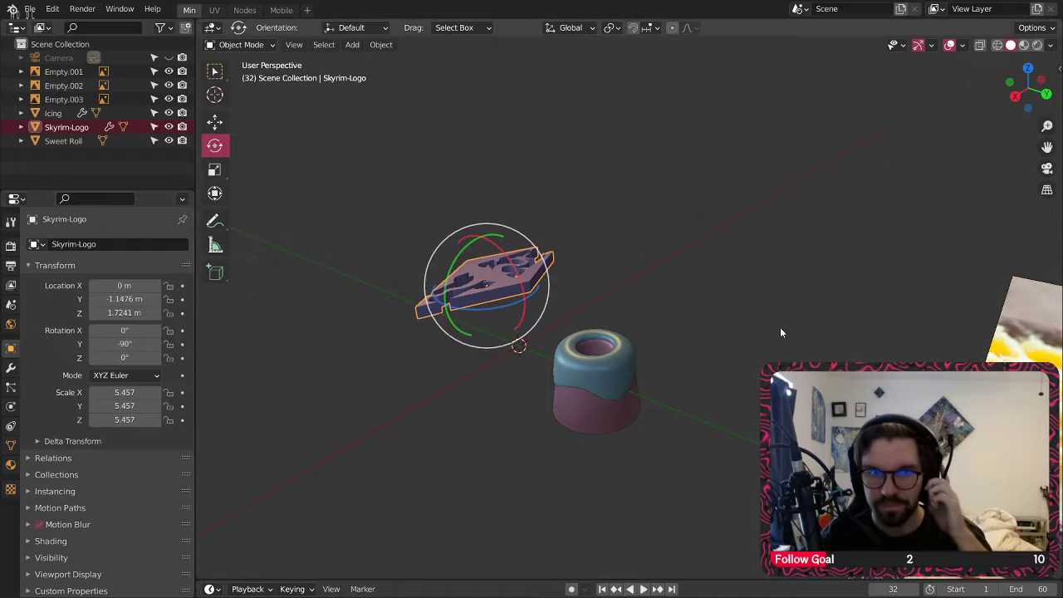
{"action": "middle_click_drag", "start_coordinate": [559, 376], "coordinate": [638, 386]}
{"action": "scroll", "coordinate": [504, 191], "scroll_direction": "up", "scroll_amount": 3}
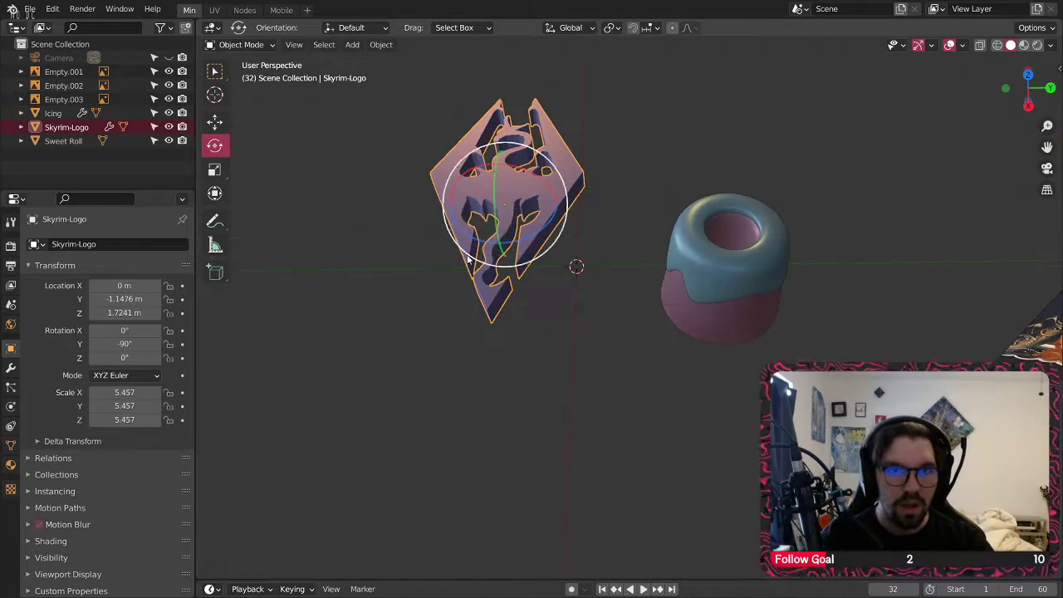
- Move the Skyrim logo down along the Z axis to a height of about -0.75 m
{"action": "left_click", "coordinate": [215, 122]}
{"action": "middle_click_drag", "start_coordinate": [519, 181], "coordinate": [508, 148]}
{"action": "left_click_drag", "start_coordinate": [496, 146], "coordinate": [503, 239]}
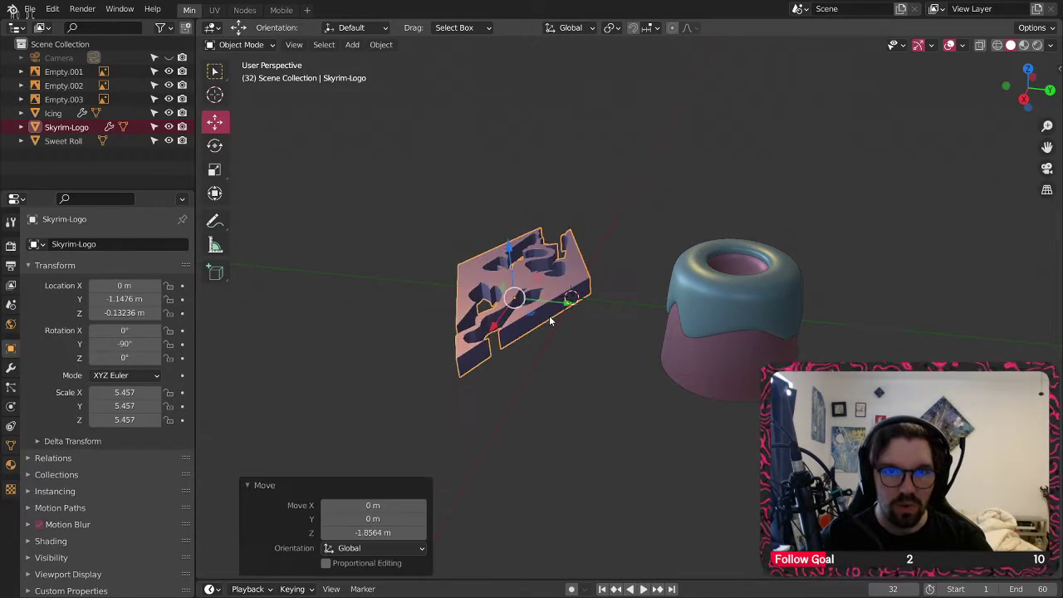
{"action": "middle_click_drag", "start_coordinate": [549, 317], "coordinate": [568, 249]}
{"action": "left_click_drag", "start_coordinate": [516, 245], "coordinate": [517, 286]}
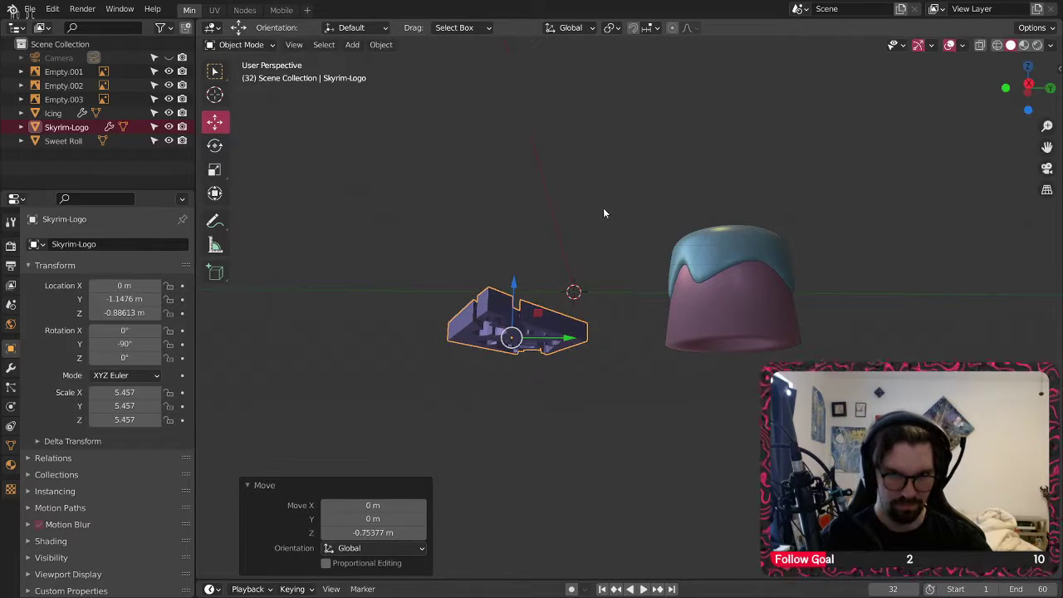
{"action": "middle_click_drag", "start_coordinate": [603, 210], "coordinate": [578, 266]}
{"action": "left_click_drag", "start_coordinate": [532, 268], "coordinate": [534, 260]}
{"action": "middle_click_drag", "start_coordinate": [607, 188], "coordinate": [589, 276]}
{"action": "left_click", "coordinate": [605, 207]}
{"action": "middle_click_drag", "start_coordinate": [586, 216], "coordinate": [478, 287]}
{"action": "left_click", "coordinate": [833, 303]}
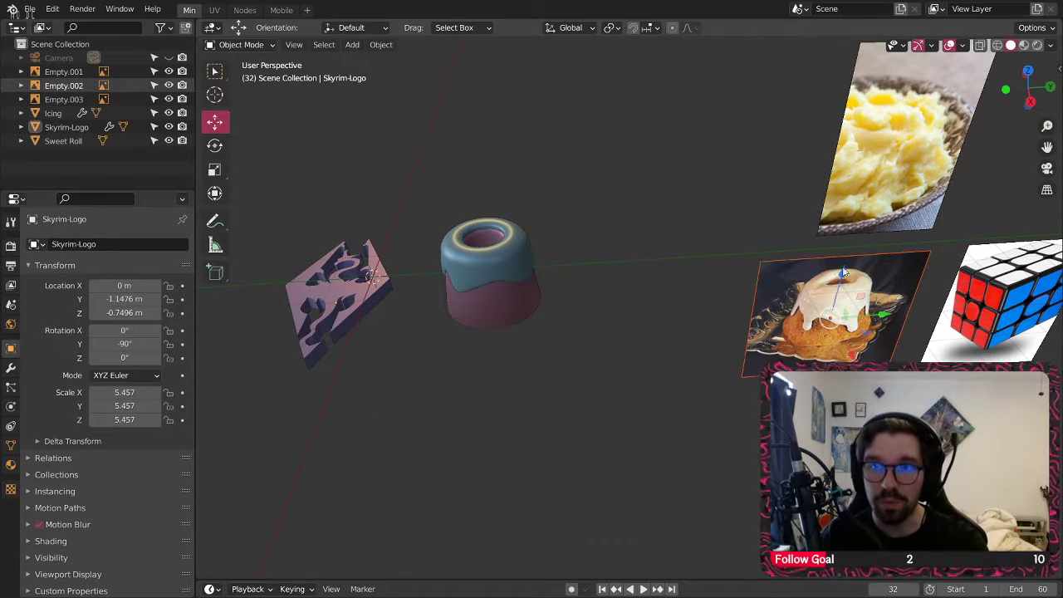
{"action": "key", "text": "Delete"}
{"action": "left_click", "coordinate": [917, 150]}
{"action": "middle_click_drag", "start_coordinate": [917, 150], "coordinate": [744, 183]}
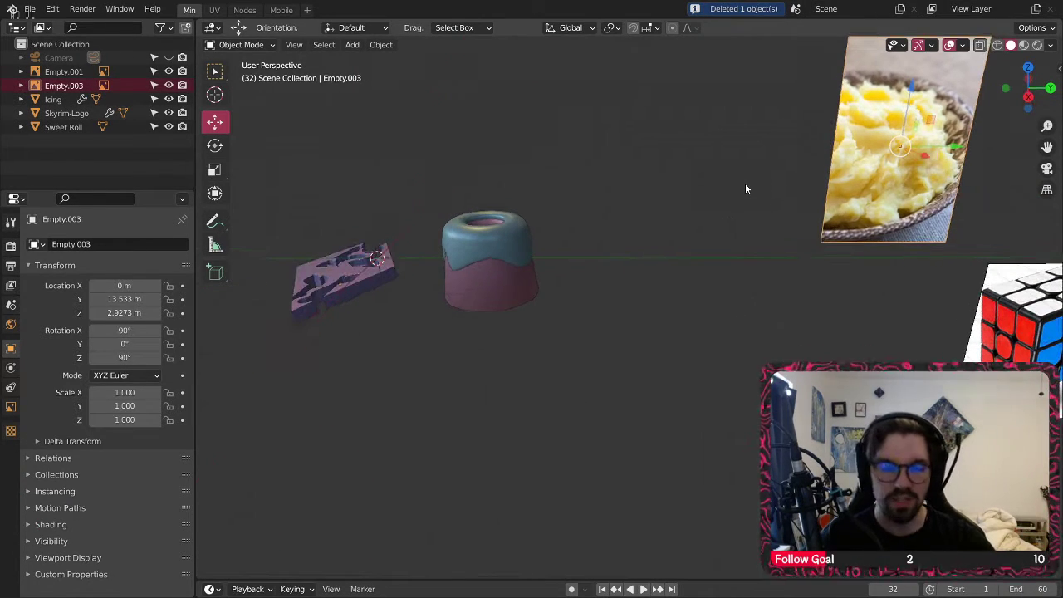
{"action": "key", "text": "ctrl+z"}
{"action": "key", "text": "ctrl+z"}
{"action": "left_click", "coordinate": [707, 218]}
- Add a 2 m cube mesh at the world origin
{"action": "middle_click_drag", "start_coordinate": [707, 217], "coordinate": [716, 221], "text": "shift"}
{"action": "scroll", "coordinate": [796, 333], "scroll_direction": "up", "scroll_amount": 5}
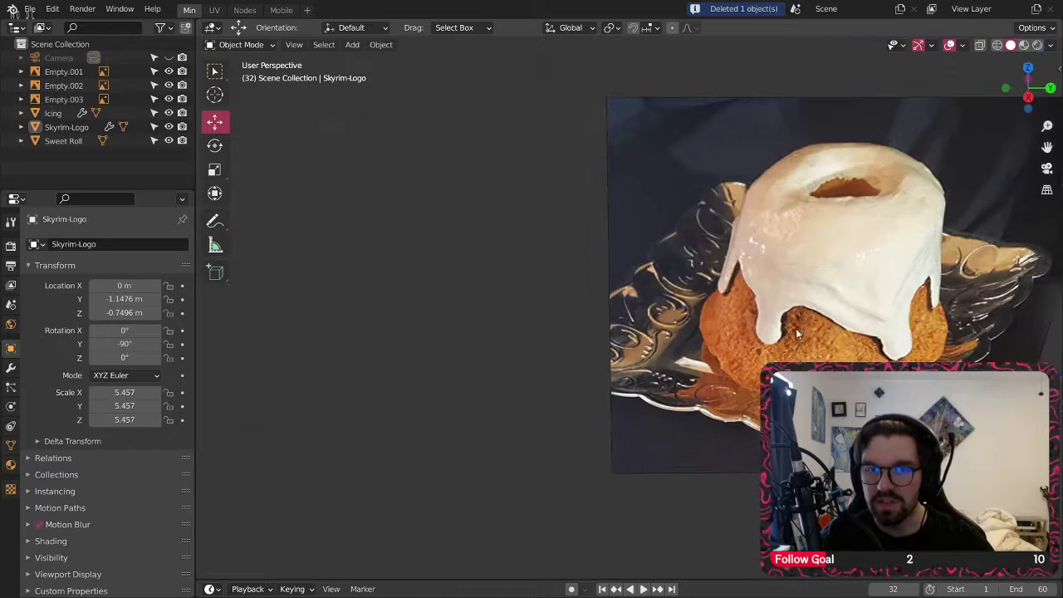
{"action": "scroll", "coordinate": [657, 260], "scroll_direction": "down", "scroll_amount": 8}
{"action": "scroll", "coordinate": [639, 316], "scroll_direction": "up", "scroll_amount": 5}
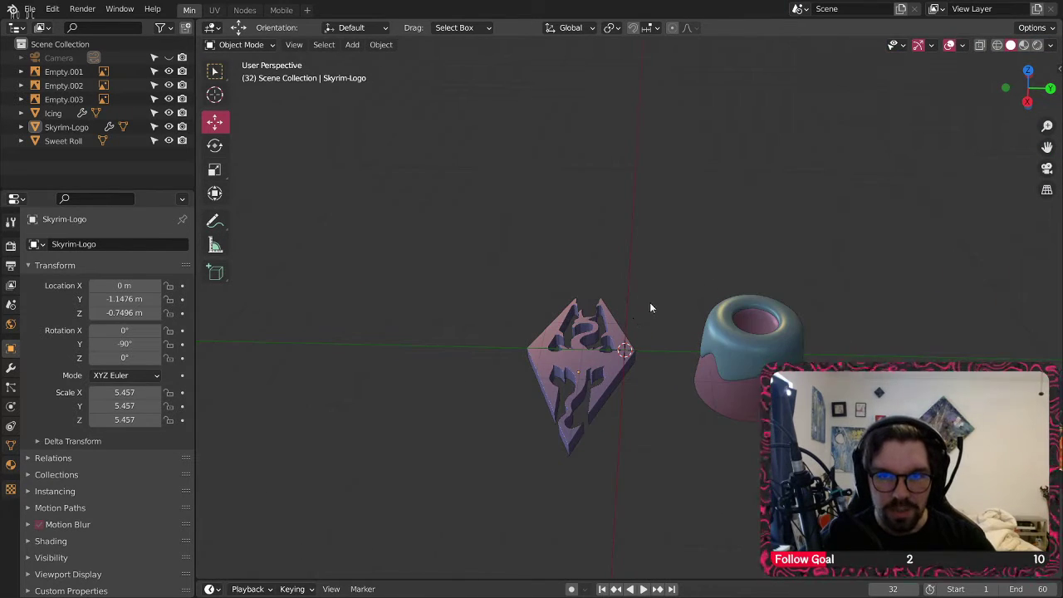
{"action": "middle_click_drag", "start_coordinate": [650, 307], "coordinate": [563, 244]}
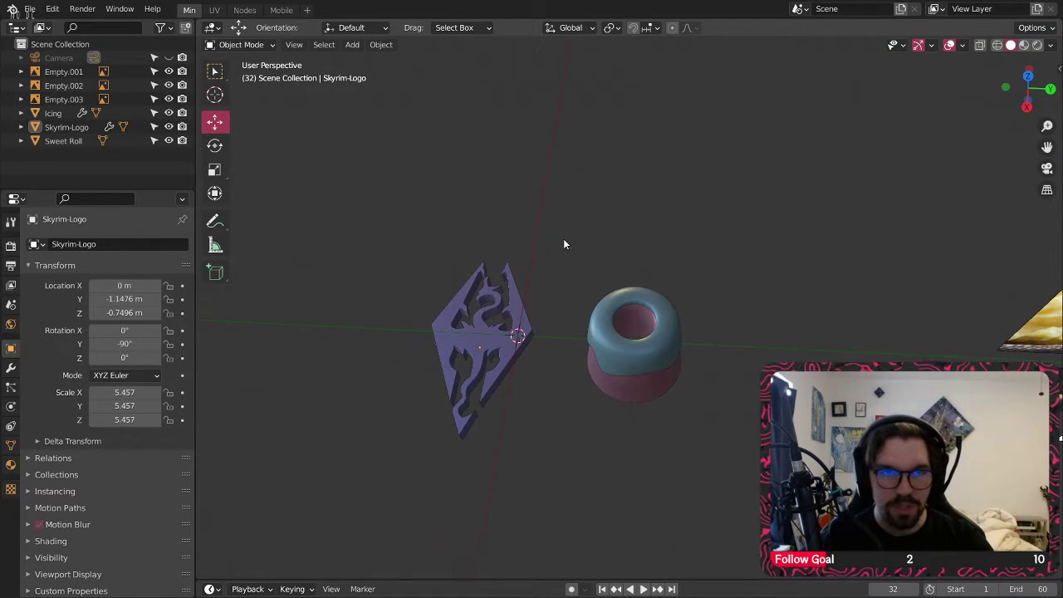
{"action": "left_click", "coordinate": [352, 44]}
{"action": "mouse_move", "coordinate": [394, 60]}
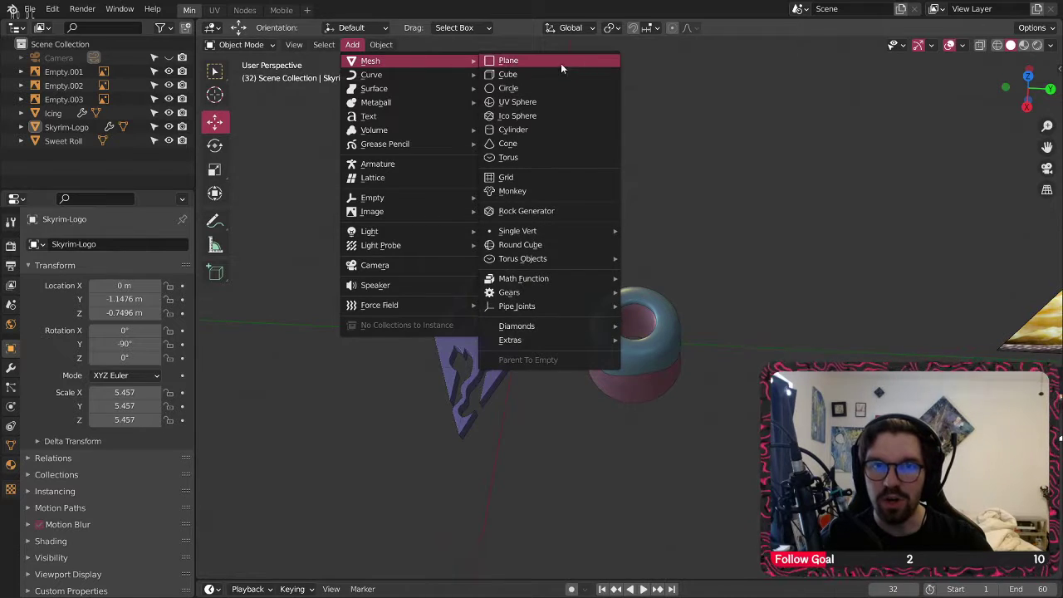
{"action": "left_click", "coordinate": [537, 74]}
{"action": "middle_click_drag", "start_coordinate": [522, 287], "coordinate": [515, 379]}
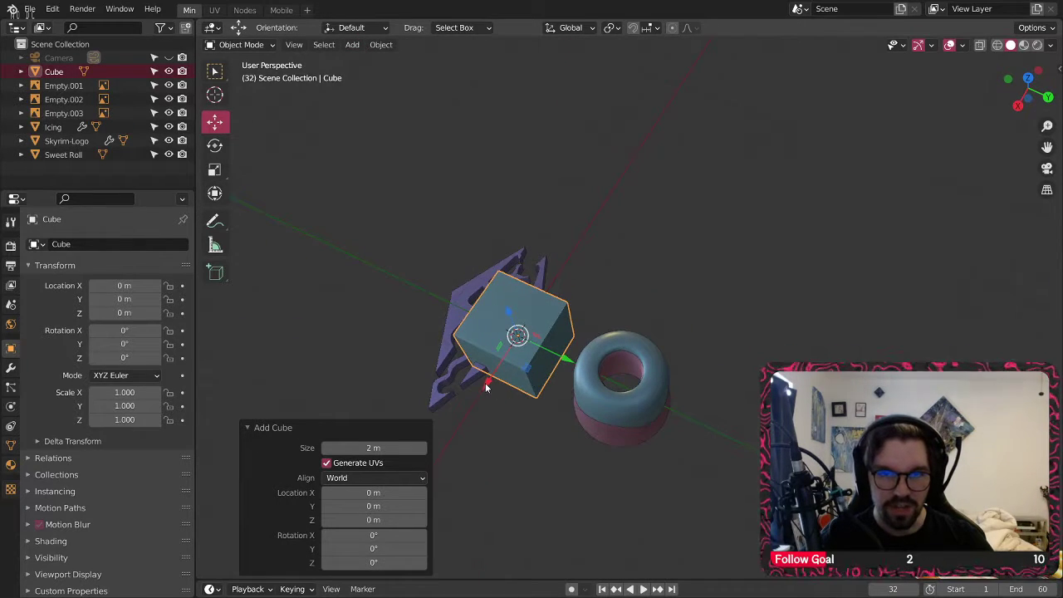
- Move the cube behind the logo and sweet roll to about X -5.65 m, Y 2.28 m, and scale it up to about 1.67
{"action": "key", "text": "g"}
{"action": "key", "text": "x"}
{"action": "left_click", "coordinate": [594, 283]}
{"action": "key", "text": "g"}
{"action": "key", "text": "y"}
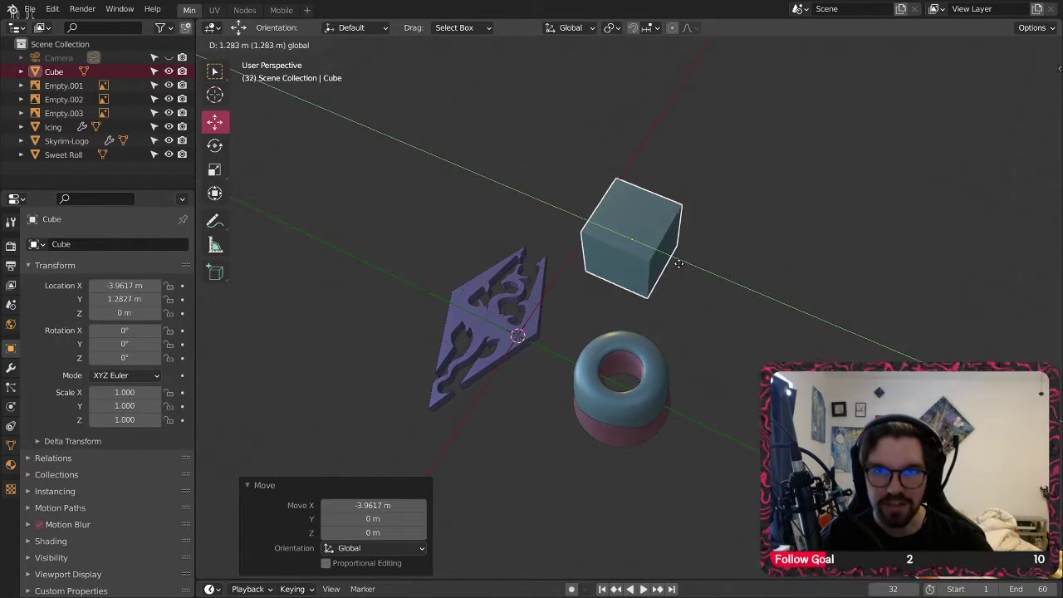
{"action": "left_click", "coordinate": [678, 263]}
{"action": "middle_click_drag", "start_coordinate": [678, 263], "coordinate": [704, 241]}
{"action": "key", "text": "s"}
{"action": "left_click", "coordinate": [719, 242]}
{"action": "left_click_drag", "start_coordinate": [658, 262], "coordinate": [700, 221]}
{"action": "middle_click_drag", "start_coordinate": [734, 225], "coordinate": [676, 243], "text": "shift"}
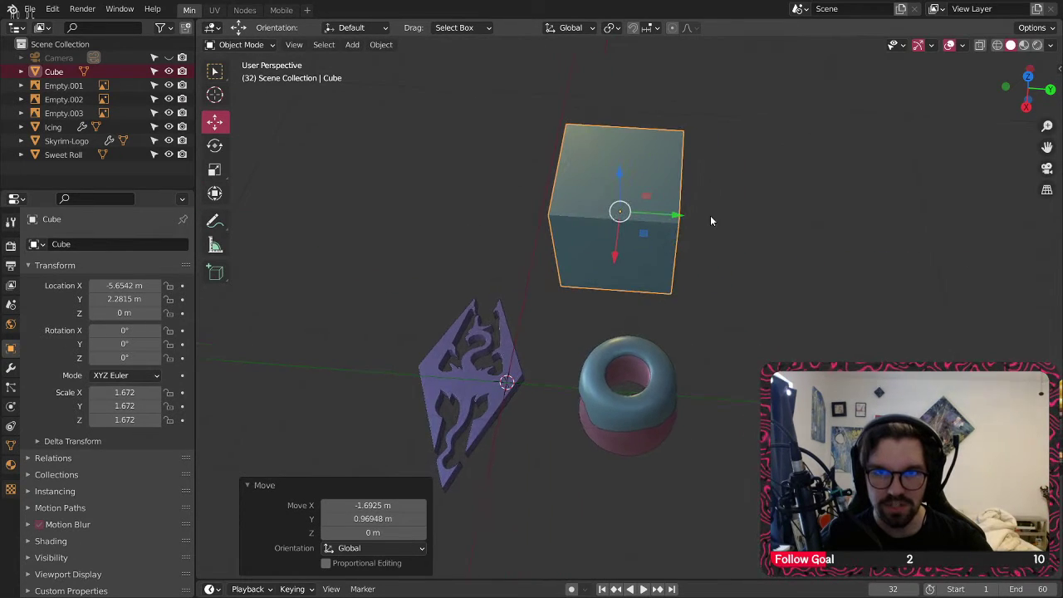
- Resize the cube to a scale of about 0.735 and move it to about X -3.51 m, Y 1.24 m
{"action": "key", "text": "s"}
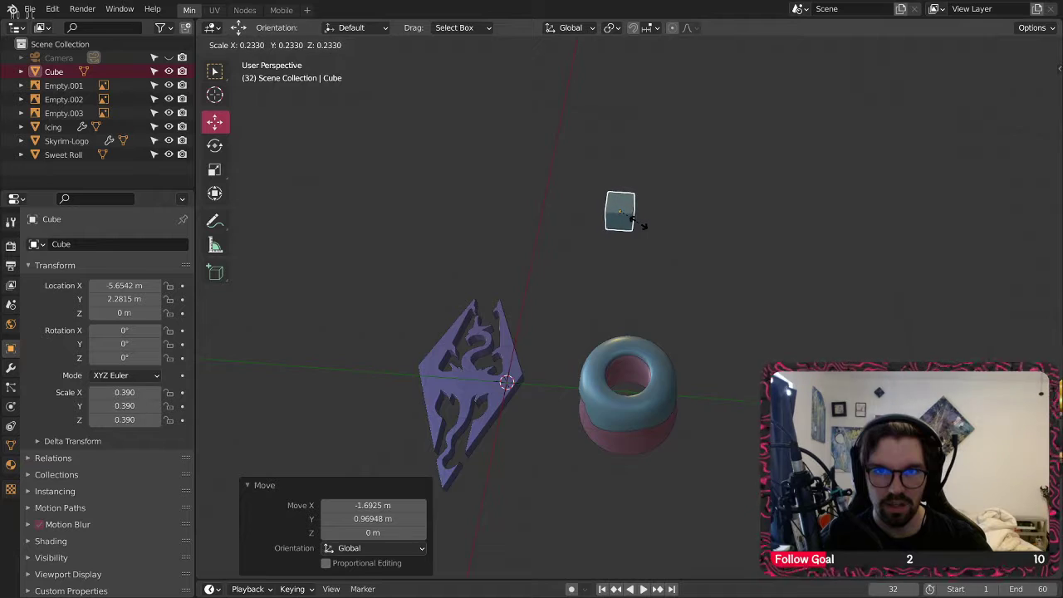
{"action": "left_click", "coordinate": [650, 221]}
{"action": "middle_click_drag", "start_coordinate": [651, 223], "coordinate": [662, 228]}
{"action": "left_click_drag", "start_coordinate": [645, 232], "coordinate": [603, 300]}
{"action": "scroll", "coordinate": [575, 283], "scroll_direction": "up", "scroll_amount": 5}
{"action": "middle_click_drag", "start_coordinate": [575, 283], "coordinate": [627, 243]}
{"action": "key", "text": "s"}
{"action": "left_click", "coordinate": [641, 218]}
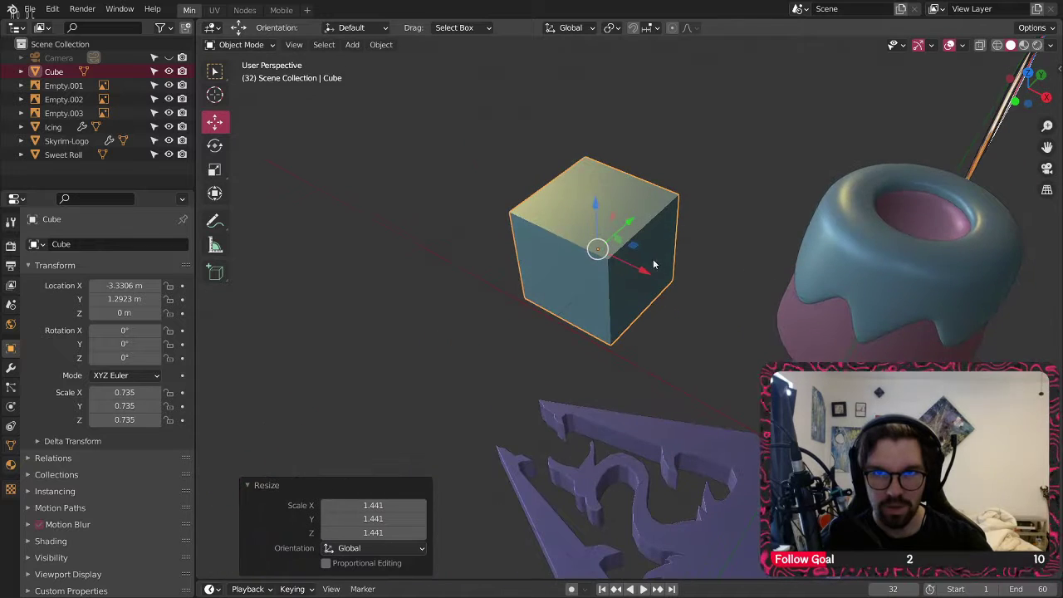
{"action": "key", "text": "g"}
{"action": "left_click", "coordinate": [664, 233]}
{"action": "middle_click_drag", "start_coordinate": [711, 218], "coordinate": [642, 225]}
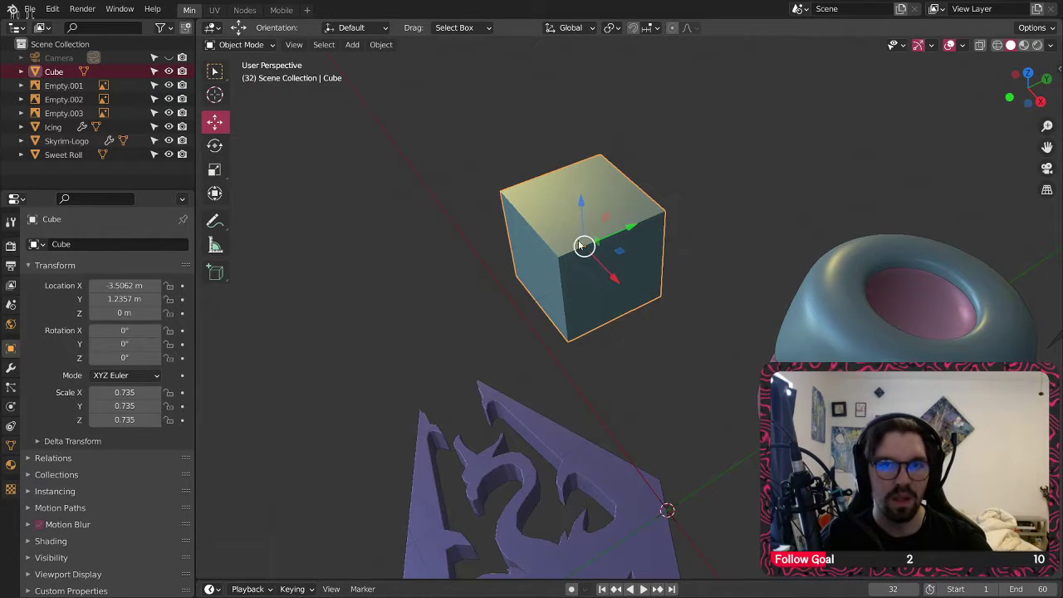
- Subdivide all faces of the cube in Edit Mode with 2 cuts to form a three-by-three grid on each side
{"action": "left_click", "coordinate": [233, 47]}
{"action": "left_click", "coordinate": [236, 76]}
{"action": "right_click", "coordinate": [586, 149]}
{"action": "left_click", "coordinate": [586, 148]}
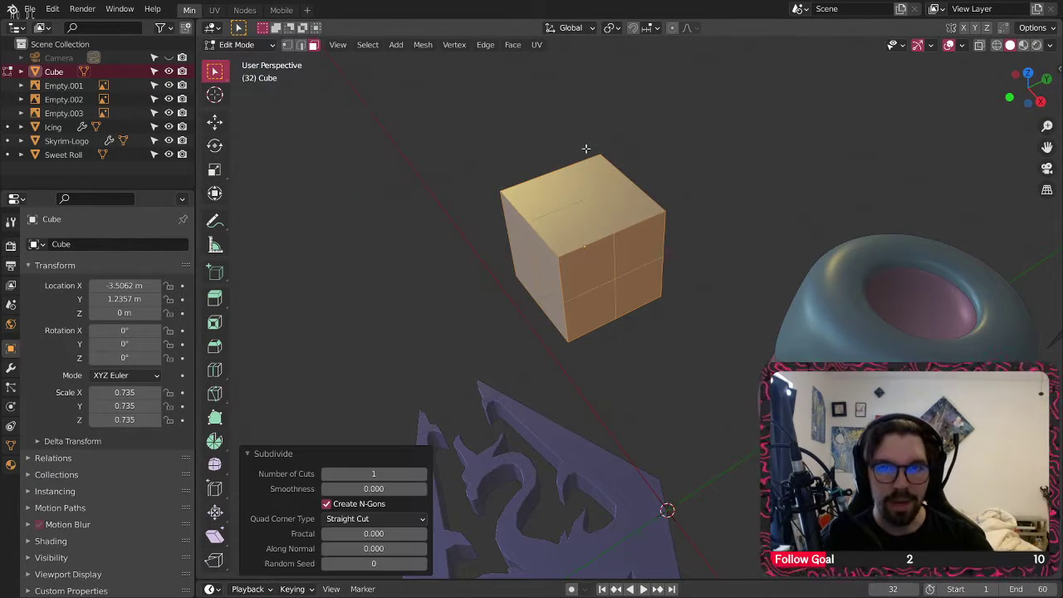
{"action": "middle_click_drag", "start_coordinate": [477, 283], "coordinate": [469, 249]}
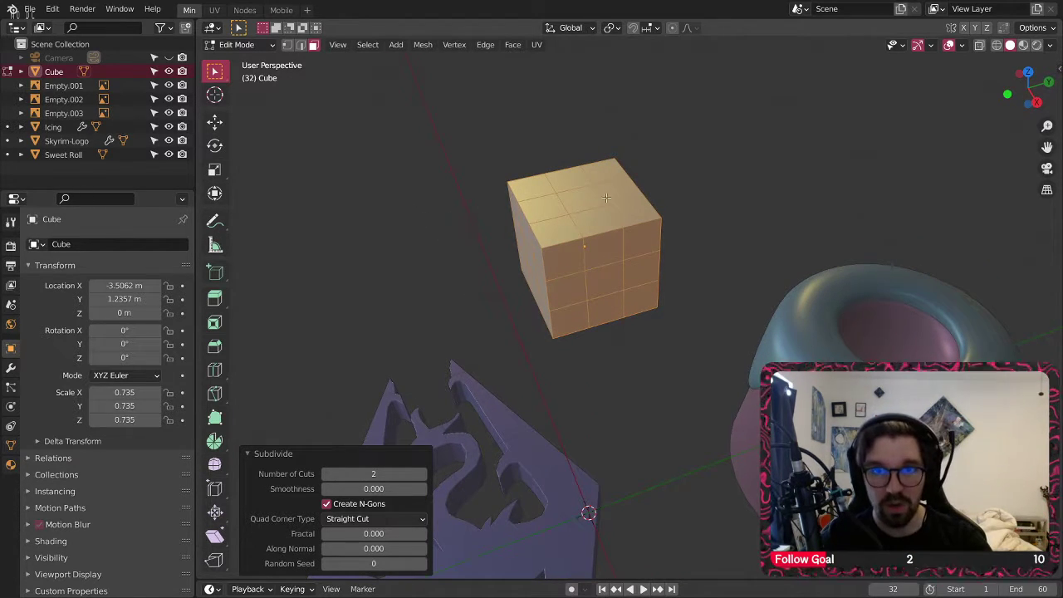
- Inset the cube's faces individually by about 0.052 m, scale the inset faces slightly outward, and return to Object Mode
{"action": "key", "text": "i"}
{"action": "left_click", "coordinate": [607, 269]}
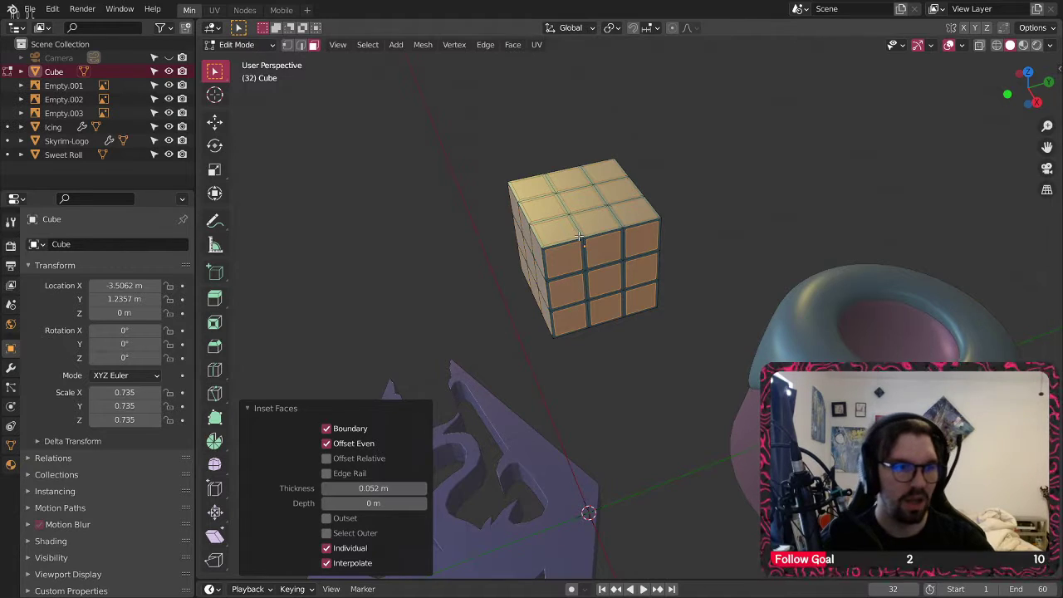
{"action": "middle_click_drag", "start_coordinate": [639, 163], "coordinate": [554, 217]}
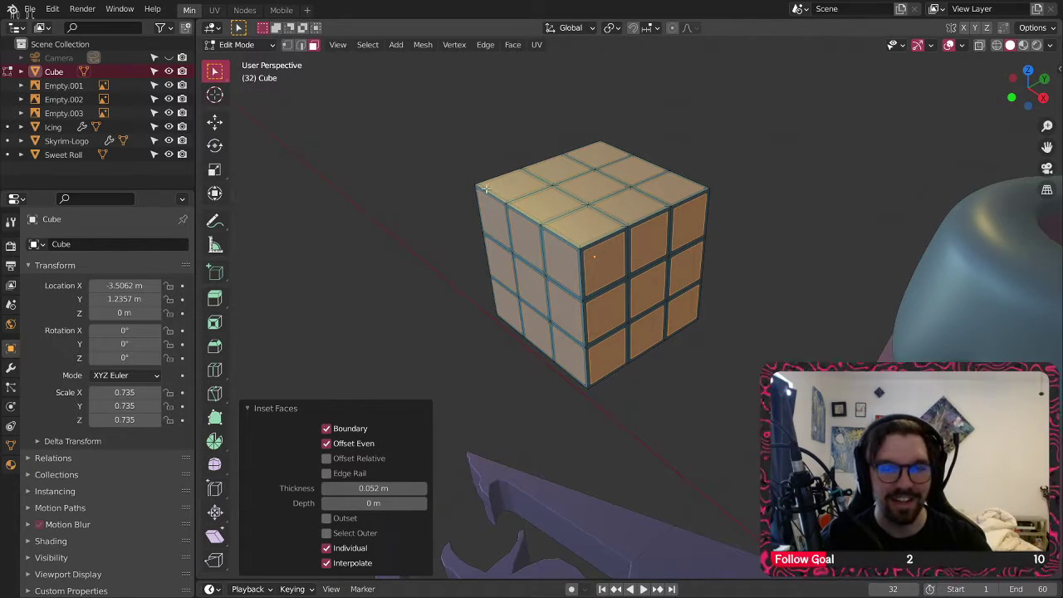
{"action": "key", "text": "s"}
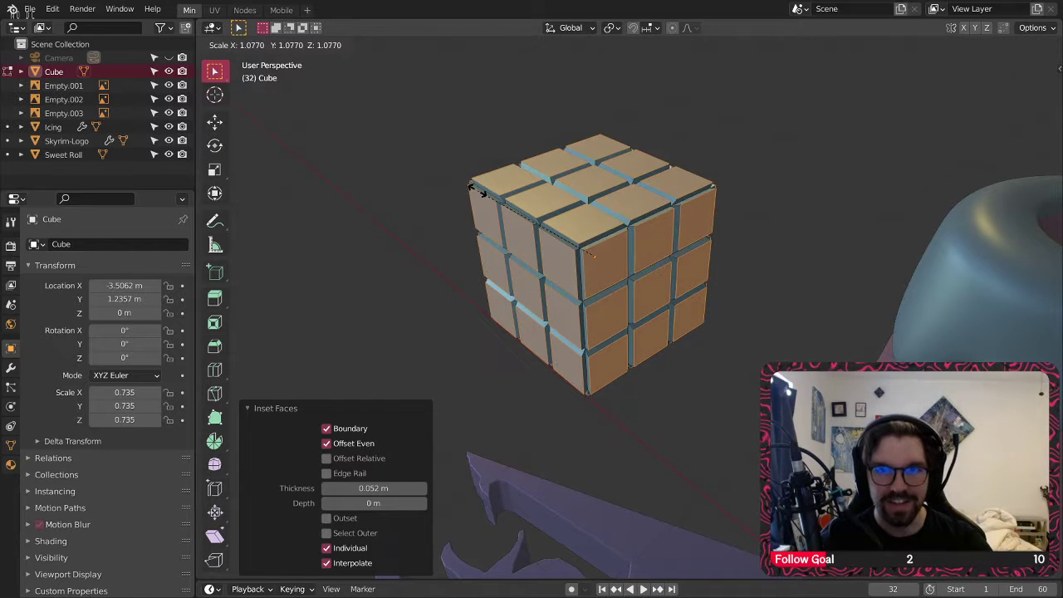
{"action": "left_click", "coordinate": [476, 191]}
{"action": "key", "text": "Tab"}
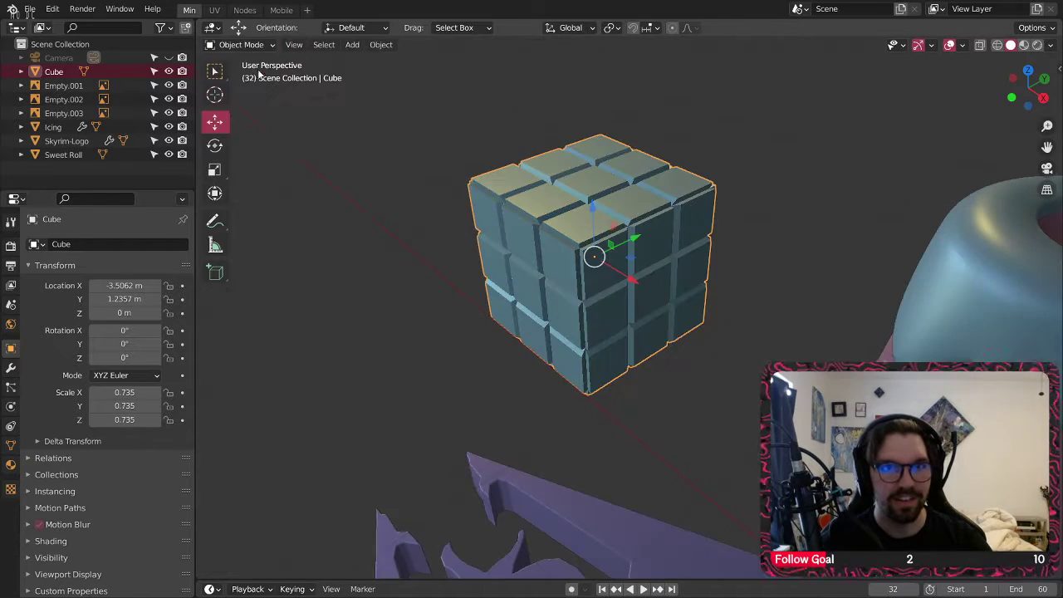
- Delete the Rubik's cube reference image
{"action": "middle_click_drag", "start_coordinate": [492, 193], "coordinate": [914, 332]}
{"action": "scroll", "coordinate": [550, 283], "scroll_direction": "down", "scroll_amount": 5}
{"action": "left_click", "coordinate": [929, 344]}
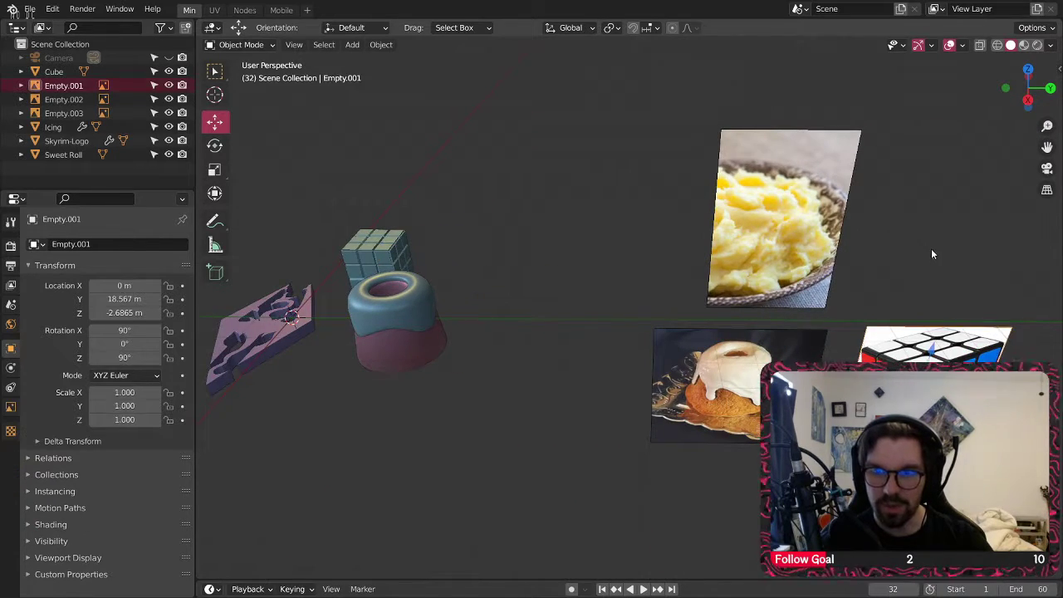
{"action": "key", "text": "Delete"}
- Inspect the gridded cube up close and its placement relative to the sweet roll and the Skyrim logo
{"action": "middle_click_drag", "start_coordinate": [342, 246], "coordinate": [557, 287], "text": "shift"}
{"action": "scroll", "coordinate": [578, 248], "scroll_direction": "up", "scroll_amount": 10}
{"action": "middle_click_drag", "start_coordinate": [502, 266], "coordinate": [550, 294]}
{"action": "scroll", "coordinate": [549, 294], "scroll_direction": "down", "scroll_amount": 10}
{"action": "middle_click_drag", "start_coordinate": [585, 240], "coordinate": [610, 236]}
{"action": "scroll", "coordinate": [610, 236], "scroll_direction": "up", "scroll_amount": 5}
{"action": "scroll", "coordinate": [677, 298], "scroll_direction": "down", "scroll_amount": 4}
{"action": "middle_click_drag", "start_coordinate": [632, 415], "coordinate": [606, 328], "text": "shift"}
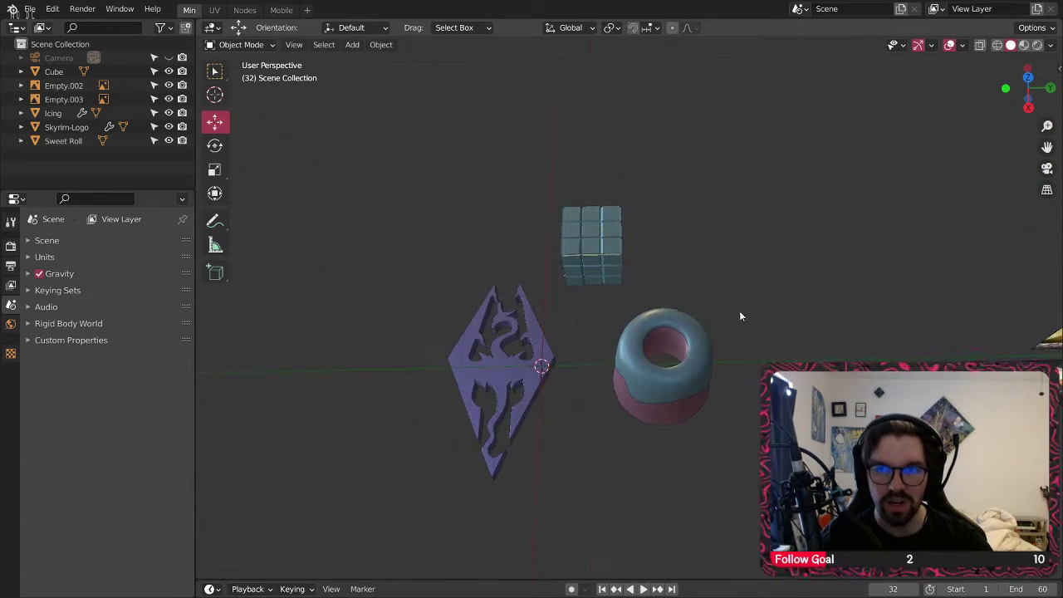
- Switch to the Nodes workspace and select the Skyrim logo to show its material nodes
{"action": "left_click", "coordinate": [244, 10]}
{"action": "middle_click_drag", "start_coordinate": [488, 301], "coordinate": [451, 301]}
{"action": "scroll", "coordinate": [387, 257], "scroll_direction": "up", "scroll_amount": 6}
{"action": "left_click", "coordinate": [428, 275]}
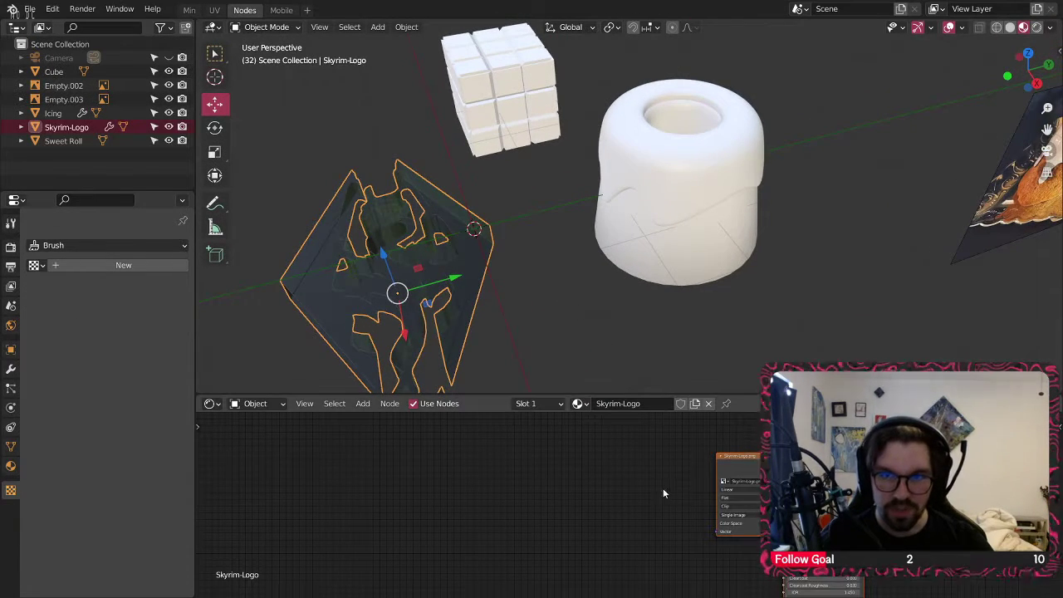
{"action": "middle_click_drag", "start_coordinate": [662, 490], "coordinate": [710, 486]}
{"action": "middle_click_drag", "start_coordinate": [419, 274], "coordinate": [399, 280]}
{"action": "middle_click_drag", "start_coordinate": [398, 280], "coordinate": [553, 243], "text": "shift"}
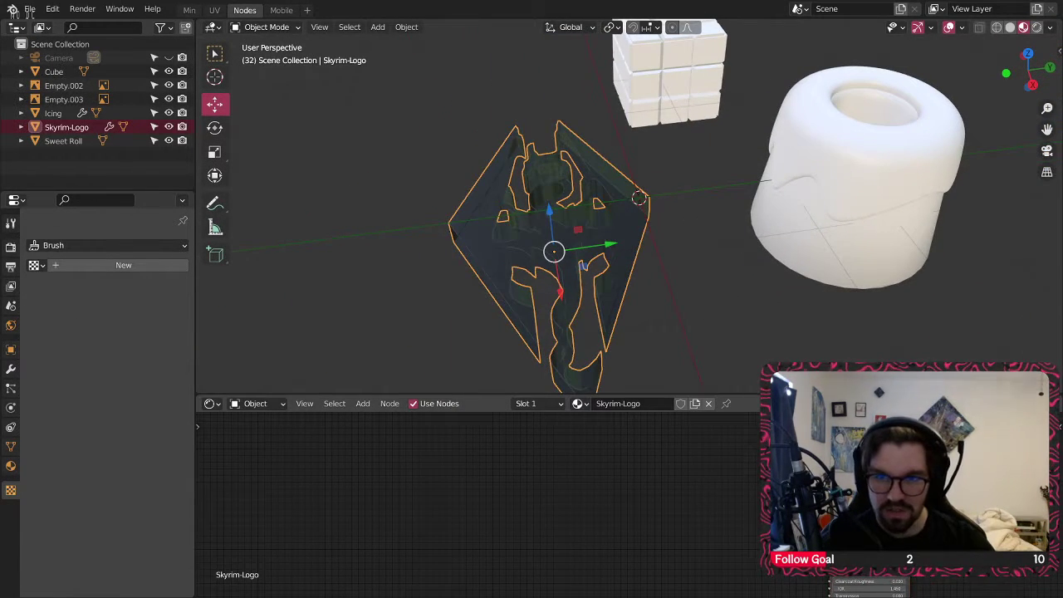
- Disconnect the image texture from the shader in the Skyrim-Logo material and deselect the logo
{"action": "left_click_drag", "start_coordinate": [880, 517], "coordinate": [834, 518]}
{"action": "left_click", "coordinate": [725, 249]}
{"action": "middle_click_drag", "start_coordinate": [726, 250], "coordinate": [711, 301]}
{"action": "middle_click_drag", "start_coordinate": [797, 499], "coordinate": [793, 496]}
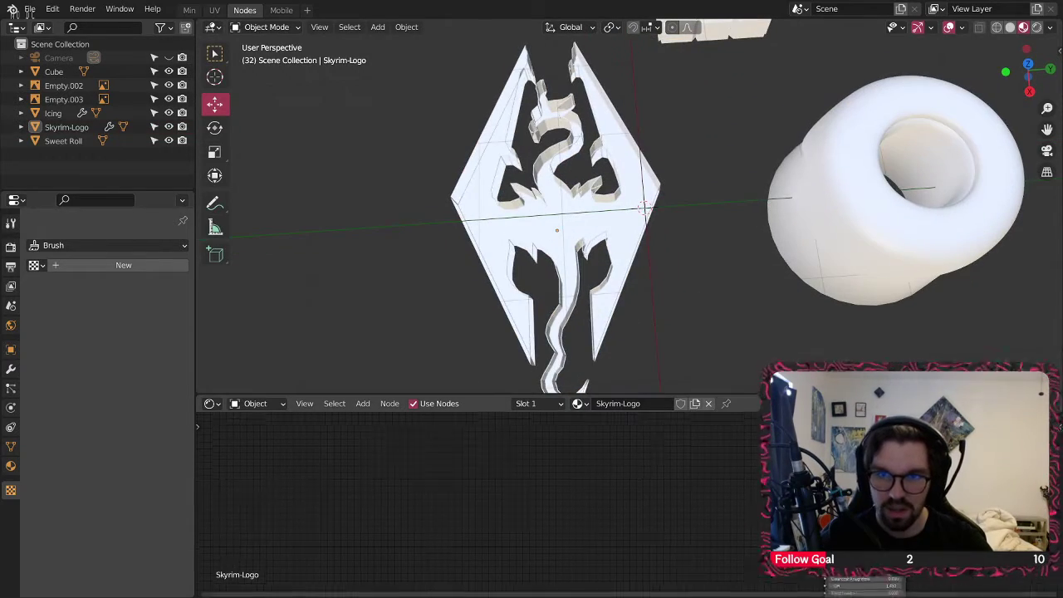
{"action": "middle_click_drag", "start_coordinate": [876, 591], "coordinate": [736, 504]}
- Recalculate the Skyrim logo's normals to the outside in Edit Mode and return to Object Mode
{"action": "scroll", "coordinate": [736, 503], "scroll_direction": "up", "scroll_amount": 11}
{"action": "mouse_move", "coordinate": [586, 191]}
{"action": "middle_mouse_down"}
{"action": "mouse_move", "coordinate": [578, 217]}
{"action": "mouse_move", "coordinate": [570, 152]}
{"action": "mouse_move", "coordinate": [617, 81]}
{"action": "mouse_move", "coordinate": [685, 332]}
{"action": "mouse_move", "coordinate": [562, 93]}
{"action": "mouse_move", "coordinate": [686, 156]}
{"action": "mouse_move", "coordinate": [570, 208]}
{"action": "mouse_move", "coordinate": [531, 106]}
{"action": "mouse_move", "coordinate": [540, 70]}
{"action": "mouse_move", "coordinate": [585, 63]}
{"action": "mouse_move", "coordinate": [688, 159]}
{"action": "mouse_move", "coordinate": [604, 158]}
{"action": "mouse_move", "coordinate": [482, 293]}
{"action": "mouse_move", "coordinate": [465, 181]}
{"action": "mouse_move", "coordinate": [516, 120]}
{"action": "mouse_move", "coordinate": [629, 137]}
{"action": "mouse_move", "coordinate": [523, 250]}
{"action": "middle_mouse_up"}
{"action": "left_click", "coordinate": [465, 266]}
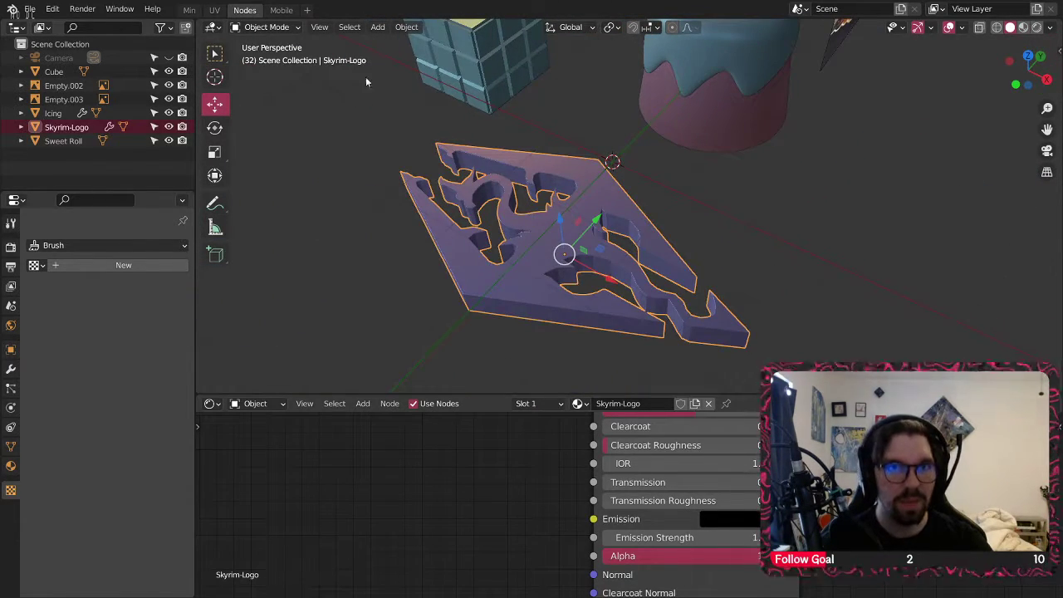
{"action": "left_click", "coordinate": [245, 29]}
{"action": "left_click", "coordinate": [264, 54]}
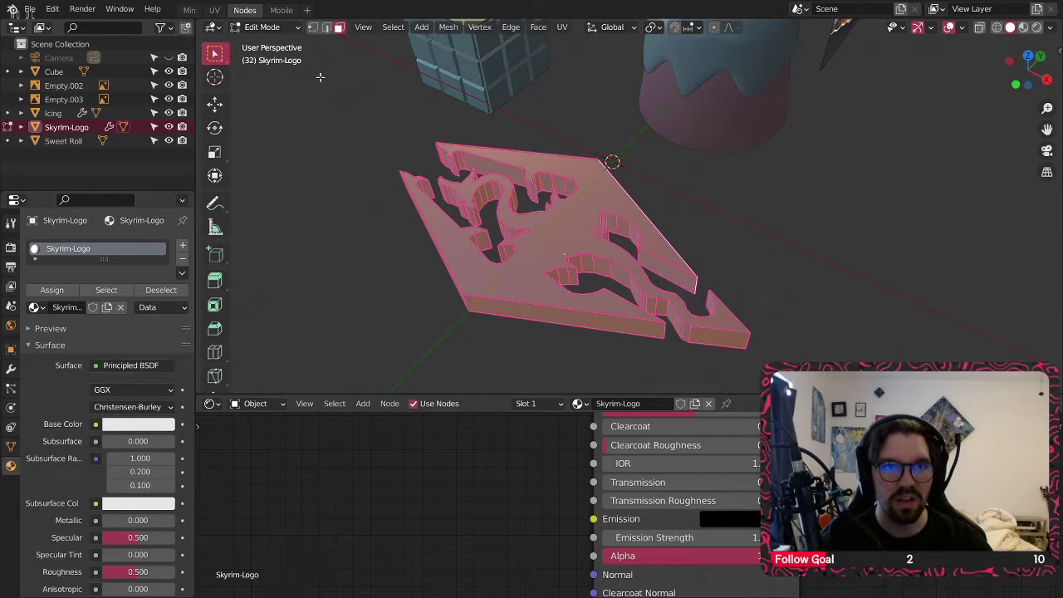
{"action": "left_click", "coordinate": [481, 28]}
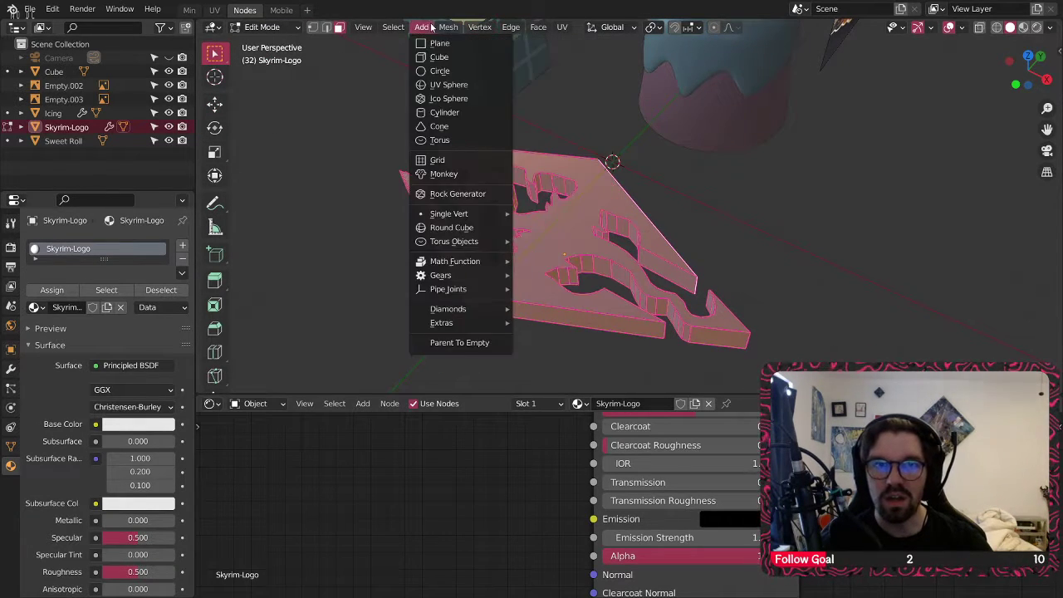
{"action": "mouse_move", "coordinate": [448, 28]}
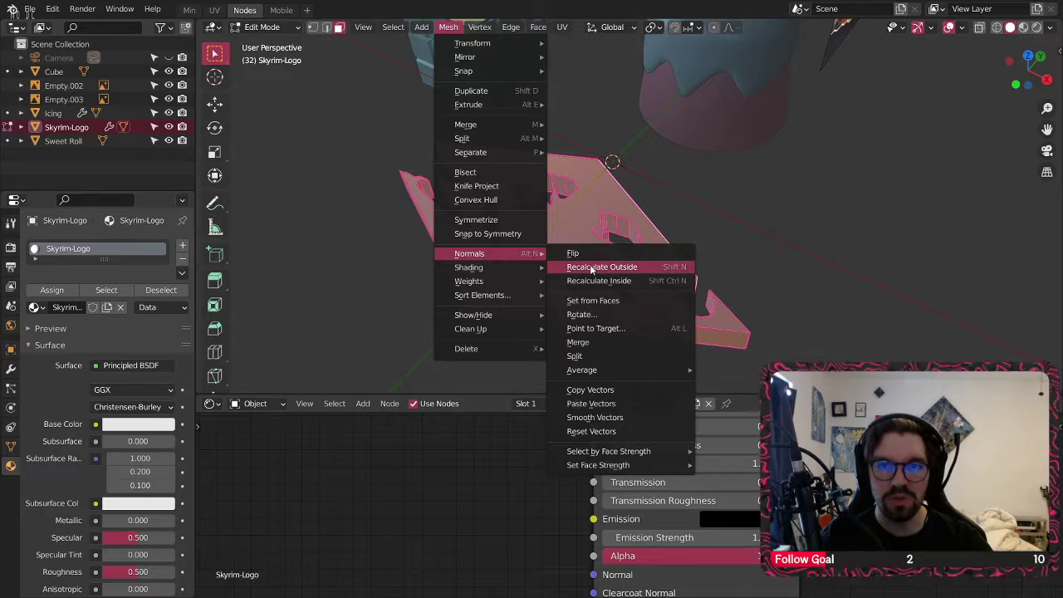
{"action": "left_click", "coordinate": [631, 267]}
{"action": "left_click", "coordinate": [276, 27]}
{"action": "left_click", "coordinate": [279, 41]}
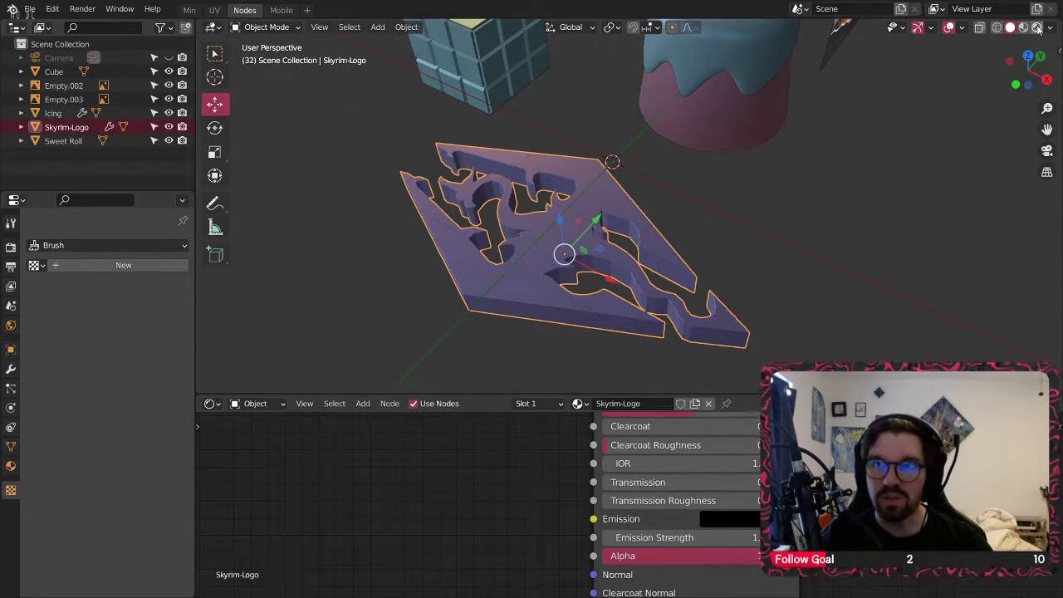
- Set the viewport to material preview shading and unlink the Skyrim-Logo material from the logo
{"action": "left_click", "coordinate": [1027, 27]}
{"action": "mouse_move", "coordinate": [708, 212]}
{"action": "middle_mouse_down"}
{"action": "mouse_move", "coordinate": [485, 117]}
{"action": "mouse_move", "coordinate": [465, 27]}
{"action": "mouse_move", "coordinate": [494, 125]}
{"action": "mouse_move", "coordinate": [524, 365]}
{"action": "middle_mouse_up"}
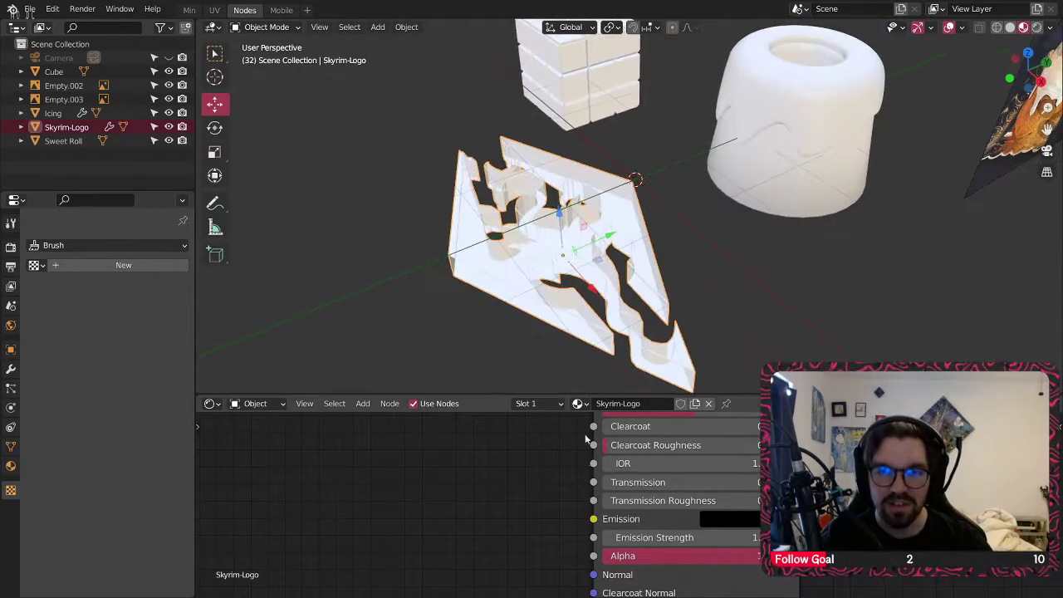
{"action": "scroll", "coordinate": [528, 454], "scroll_direction": "down", "scroll_amount": 2}
{"action": "middle_click_drag", "start_coordinate": [568, 472], "coordinate": [579, 534]}
{"action": "scroll", "coordinate": [581, 498], "scroll_direction": "down", "scroll_amount": 1}
{"action": "middle_click_drag", "start_coordinate": [597, 428], "coordinate": [619, 589]}
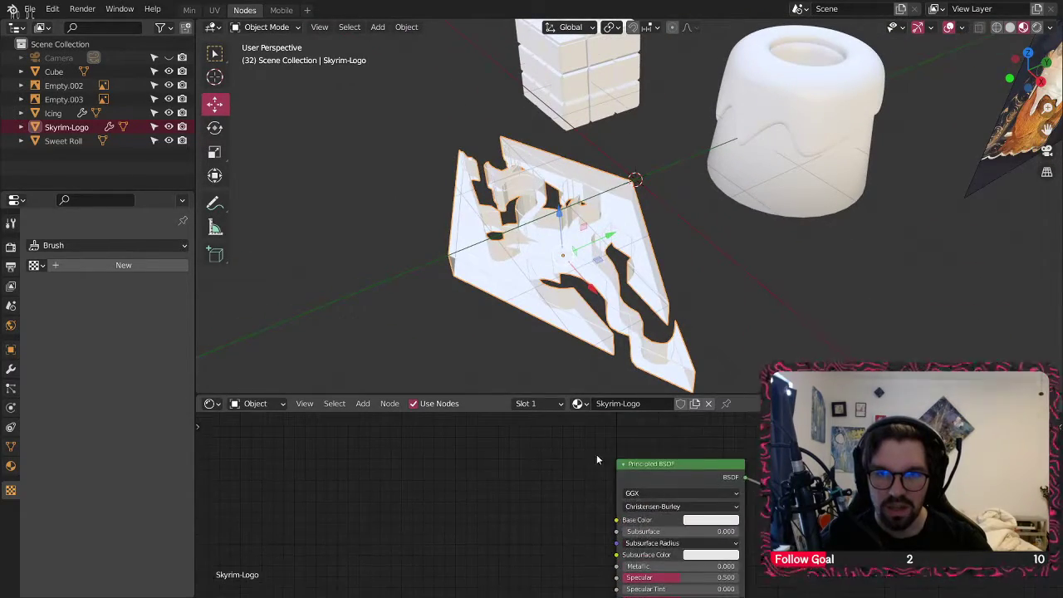
{"action": "left_click", "coordinate": [707, 405]}
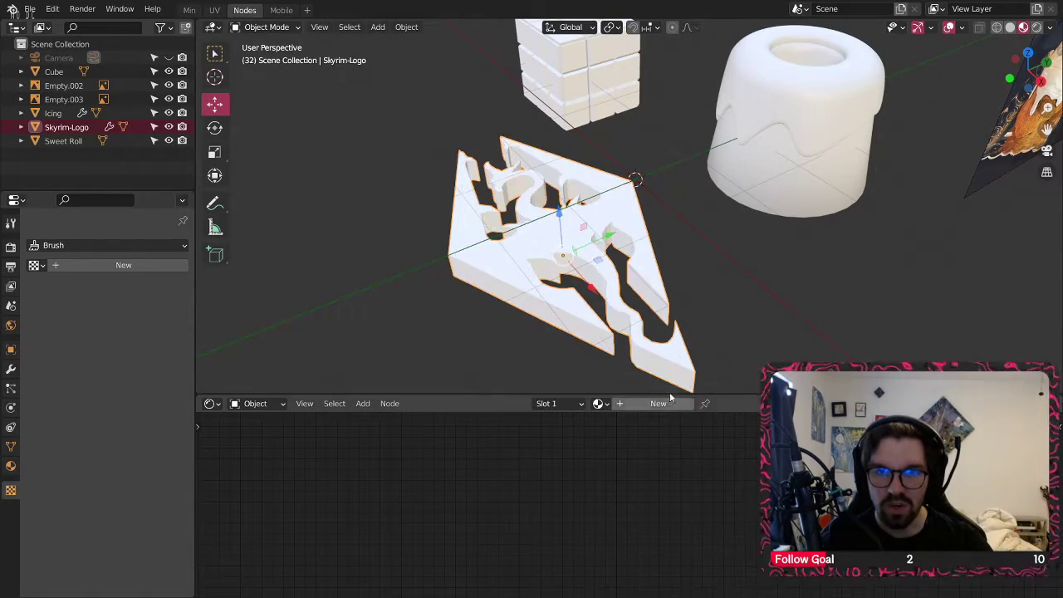
{"action": "middle_click_drag", "start_coordinate": [669, 391], "coordinate": [557, 178]}
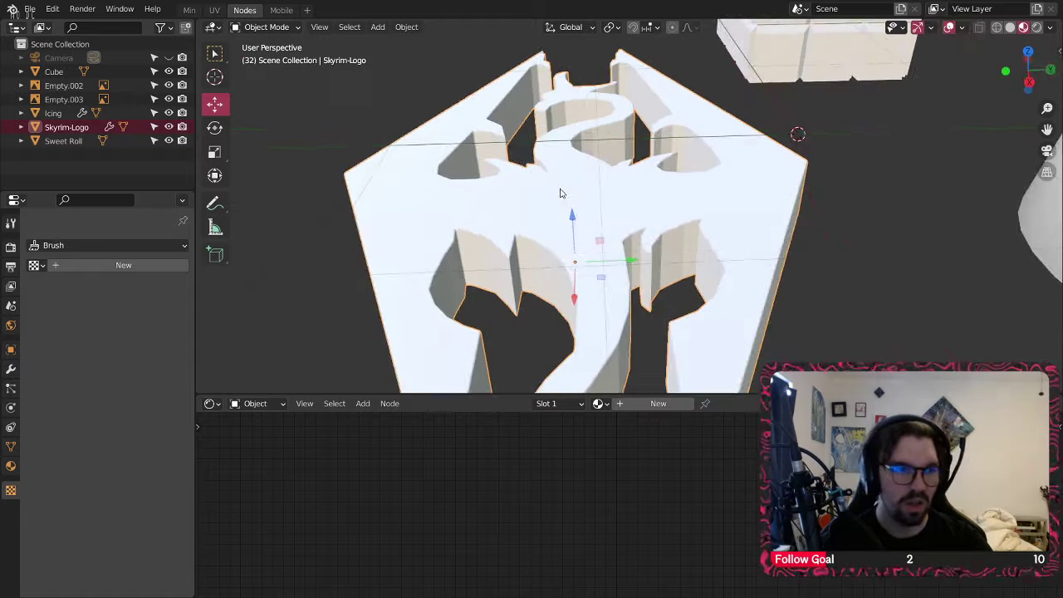
{"action": "scroll", "coordinate": [565, 215], "scroll_direction": "down", "scroll_amount": 3}
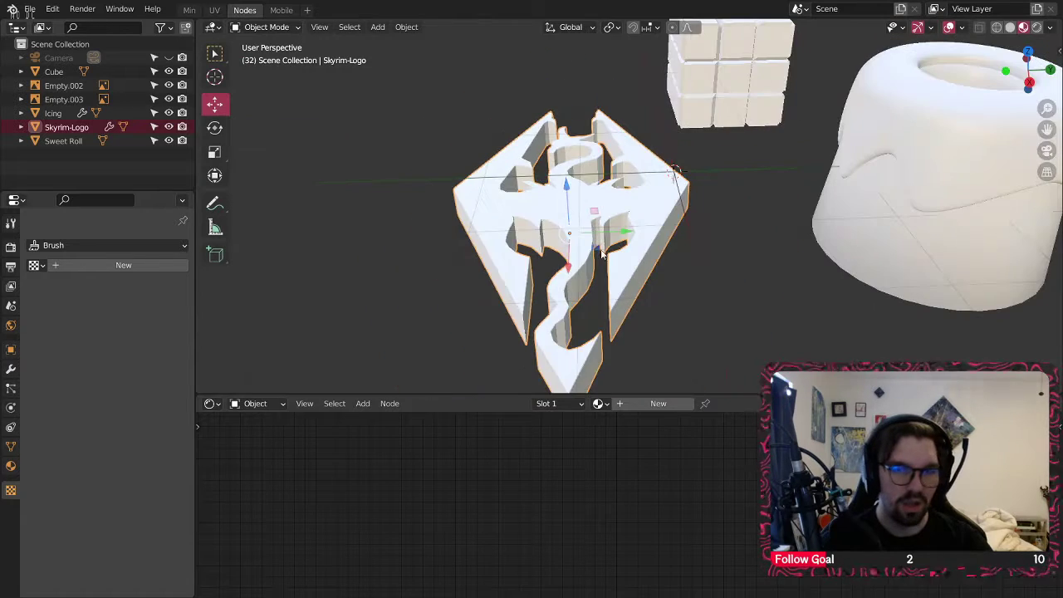
- Create a new material on the Skyrim logo
{"action": "left_click", "coordinate": [624, 406]}
{"action": "scroll", "coordinate": [593, 286], "scroll_direction": "down", "scroll_amount": 5}
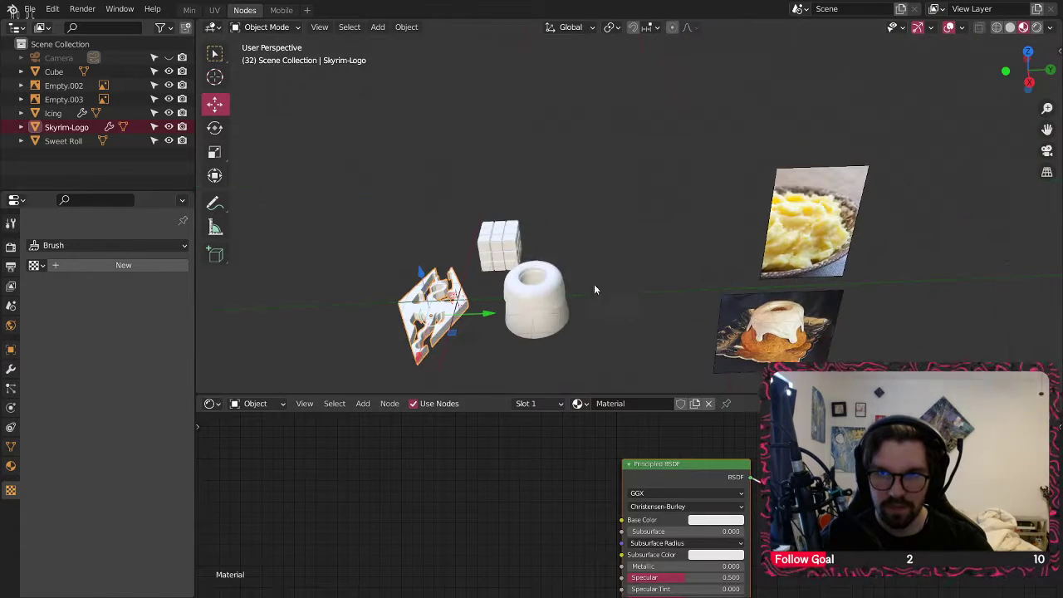
{"action": "middle_click_drag", "start_coordinate": [609, 275], "coordinate": [731, 249]}
{"action": "scroll", "coordinate": [805, 225], "scroll_direction": "up", "scroll_amount": 6}
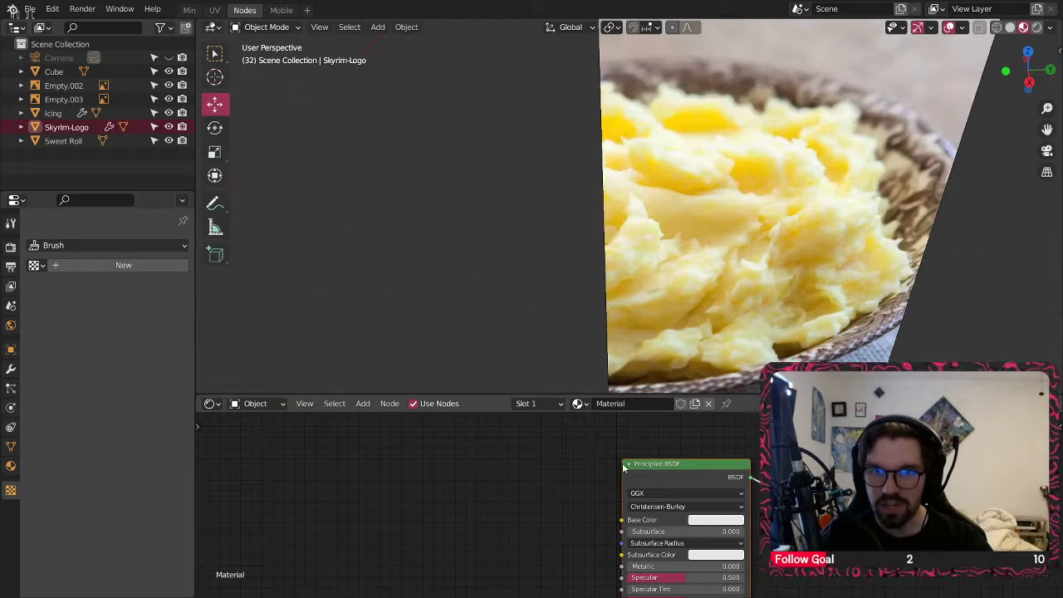
- Add a Bump node to the logo's new material, placed before the Principled BSDF's Normal input
{"action": "scroll", "coordinate": [581, 540], "scroll_direction": "down", "scroll_amount": 5, "text": "shift"}
{"action": "scroll", "coordinate": [598, 531], "scroll_direction": "right", "scroll_amount": 2, "text": "ctrl"}
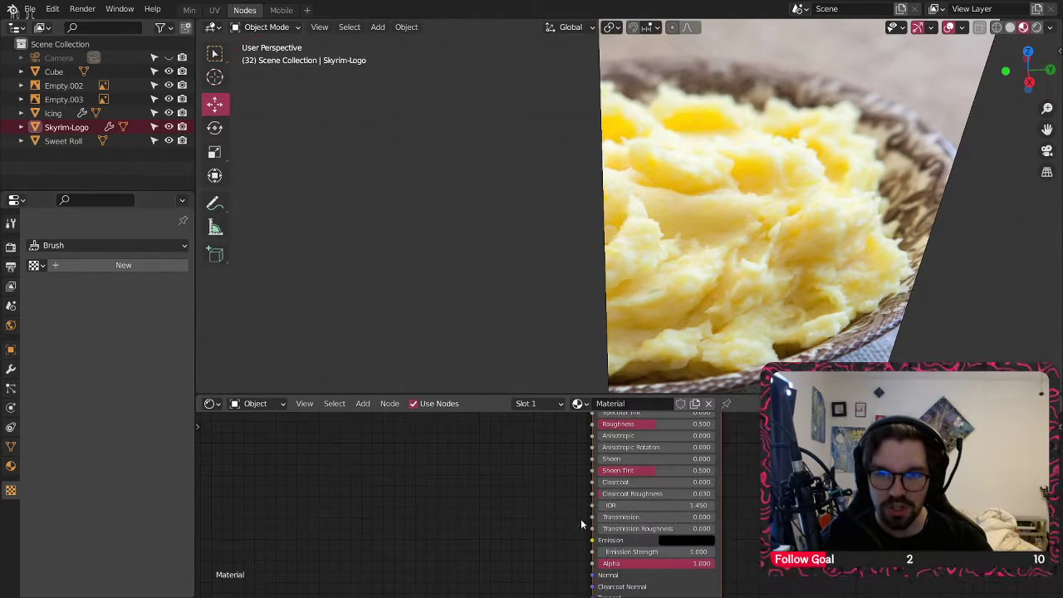
{"action": "scroll", "coordinate": [565, 523], "scroll_direction": "down", "scroll_amount": 2, "text": "shift"}
{"action": "left_click", "coordinate": [371, 407]}
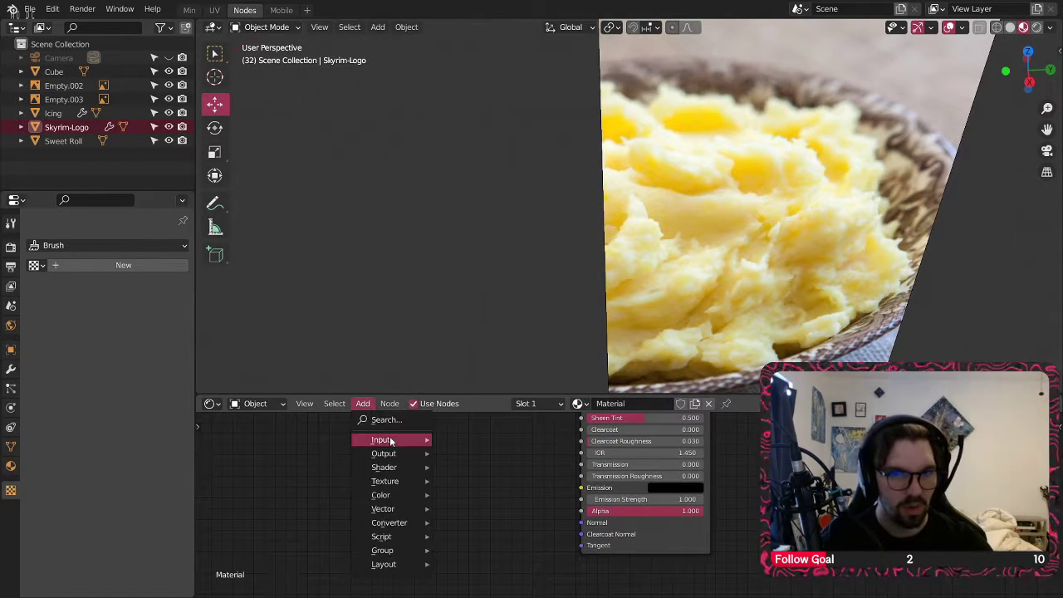
{"action": "mouse_move", "coordinate": [389, 436]}
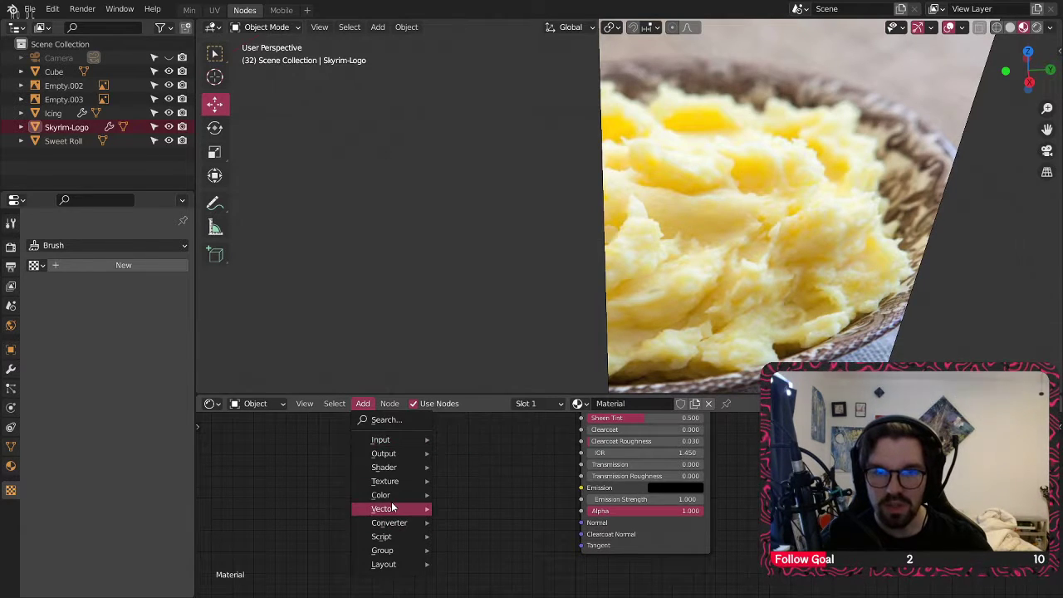
{"action": "mouse_move", "coordinate": [390, 508]}
{"action": "left_click", "coordinate": [477, 386]}
{"action": "left_click", "coordinate": [478, 474]}
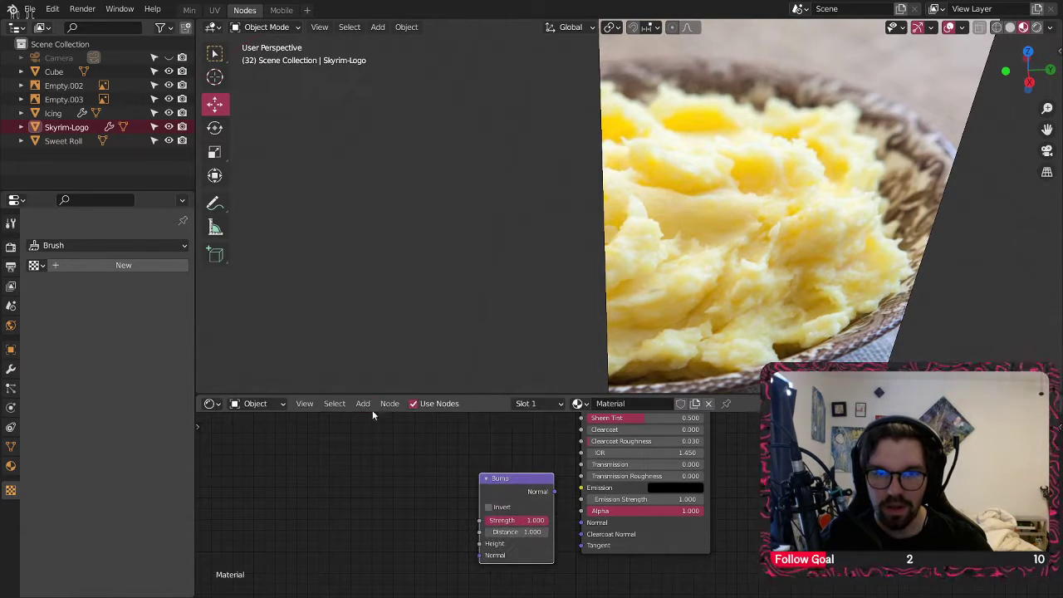
- Add a Musgrave Texture, connect its Height to the Bump node's Height, and feed the Bump's Normal into the Principled BSDF
{"action": "mouse_move", "coordinate": [383, 486]}
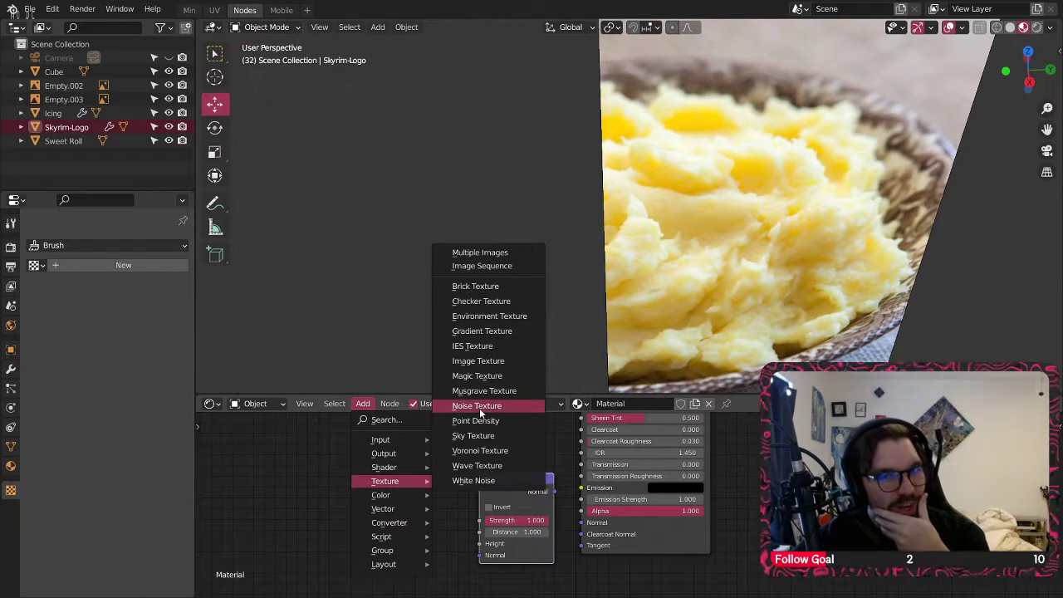
{"action": "left_click", "coordinate": [484, 390]}
{"action": "left_click", "coordinate": [378, 507]}
{"action": "scroll", "coordinate": [562, 509], "scroll_direction": "up", "scroll_amount": 1}
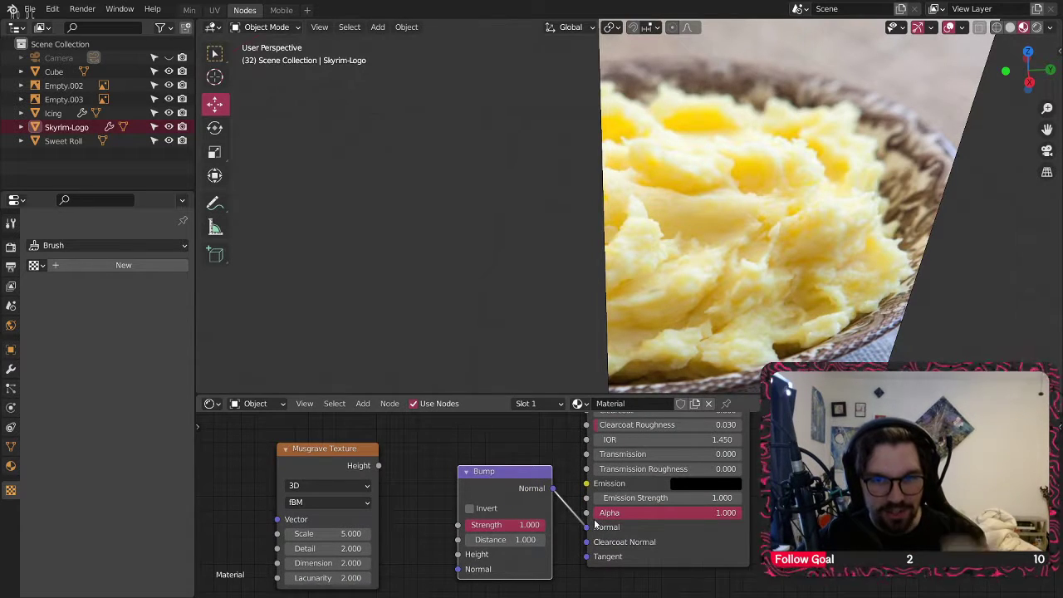
{"action": "left_click_drag", "start_coordinate": [507, 474], "coordinate": [487, 490]}
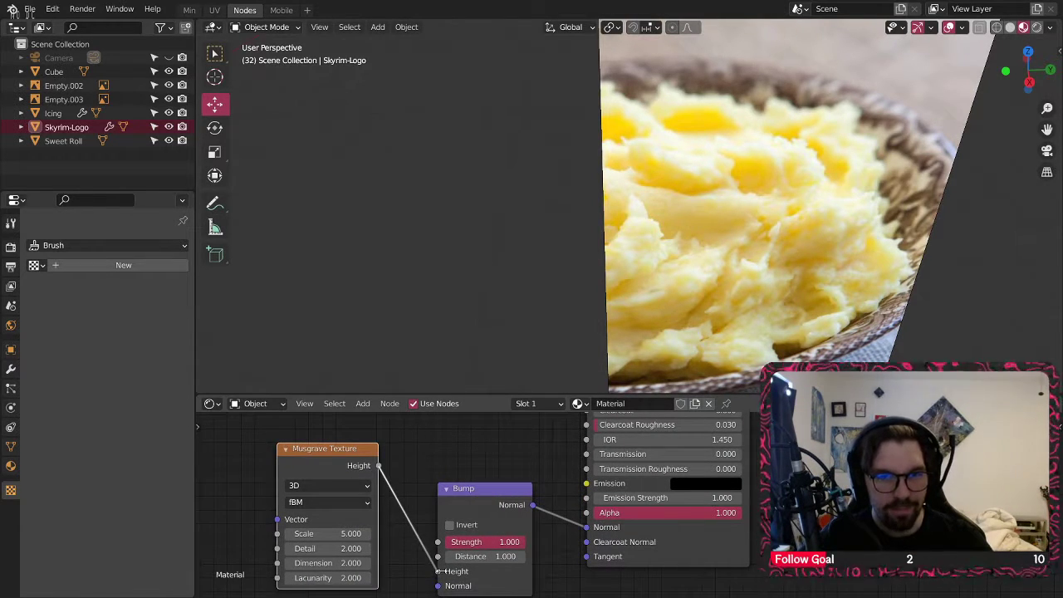
- Add a Texture Coordinate node and connect its Object output to the Musgrave Texture's Vector input
{"action": "scroll", "coordinate": [375, 242], "scroll_direction": "down", "scroll_amount": 8}
{"action": "middle_click_drag", "start_coordinate": [357, 270], "coordinate": [661, 236], "text": "shift"}
{"action": "scroll", "coordinate": [497, 259], "scroll_direction": "up", "scroll_amount": 6}
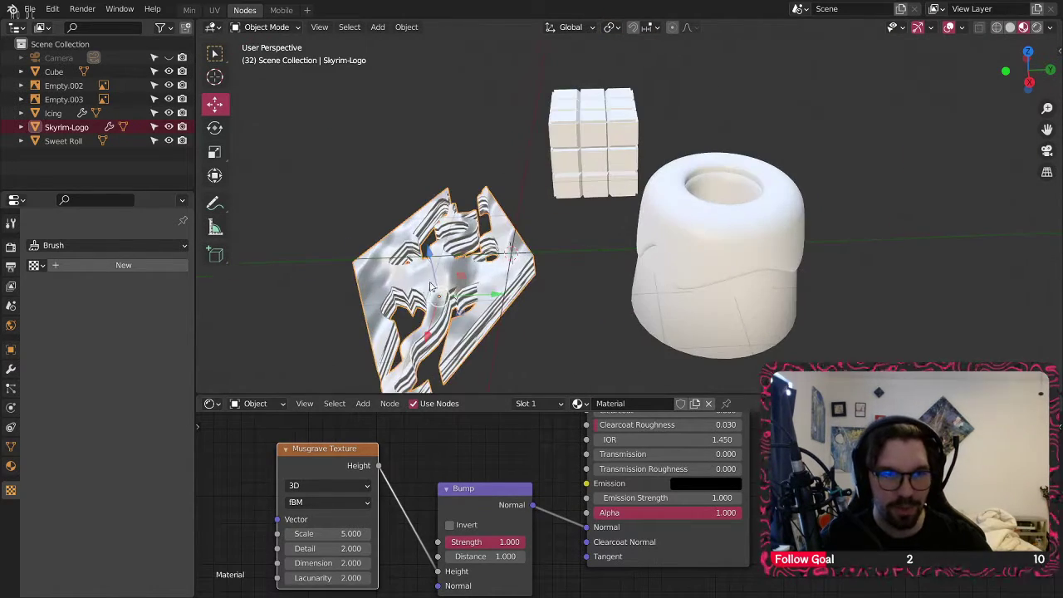
{"action": "middle_click_drag", "start_coordinate": [481, 265], "coordinate": [576, 274], "text": "shift"}
{"action": "scroll", "coordinate": [522, 281], "scroll_direction": "up", "scroll_amount": 5}
{"action": "middle_click_drag", "start_coordinate": [506, 289], "coordinate": [599, 252]}
{"action": "middle_click_drag", "start_coordinate": [447, 481], "coordinate": [552, 476]}
{"action": "left_click", "coordinate": [363, 404]}
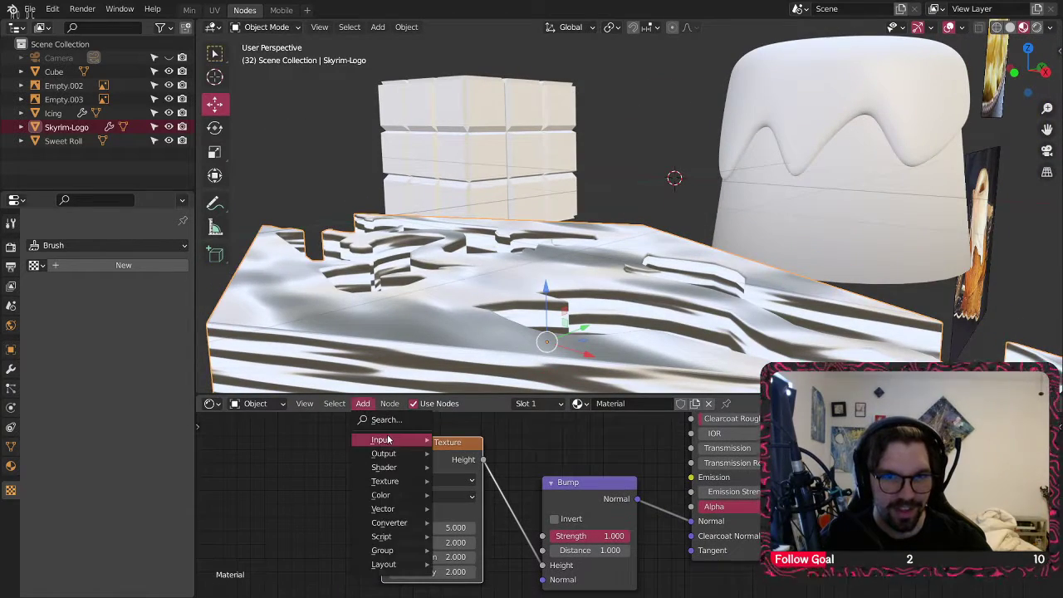
{"action": "mouse_move", "coordinate": [390, 439]}
{"action": "left_click", "coordinate": [496, 366]}
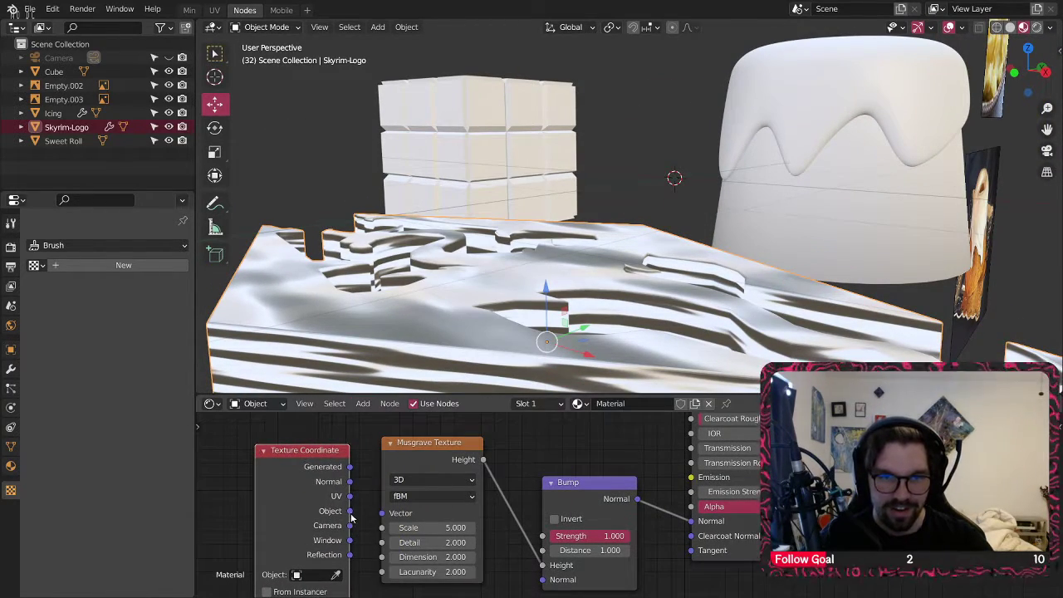
{"action": "left_click_drag", "start_coordinate": [395, 517], "coordinate": [394, 516]}
{"action": "middle_click_drag", "start_coordinate": [365, 478], "coordinate": [450, 478]}
{"action": "left_click_drag", "start_coordinate": [404, 452], "coordinate": [361, 451]}
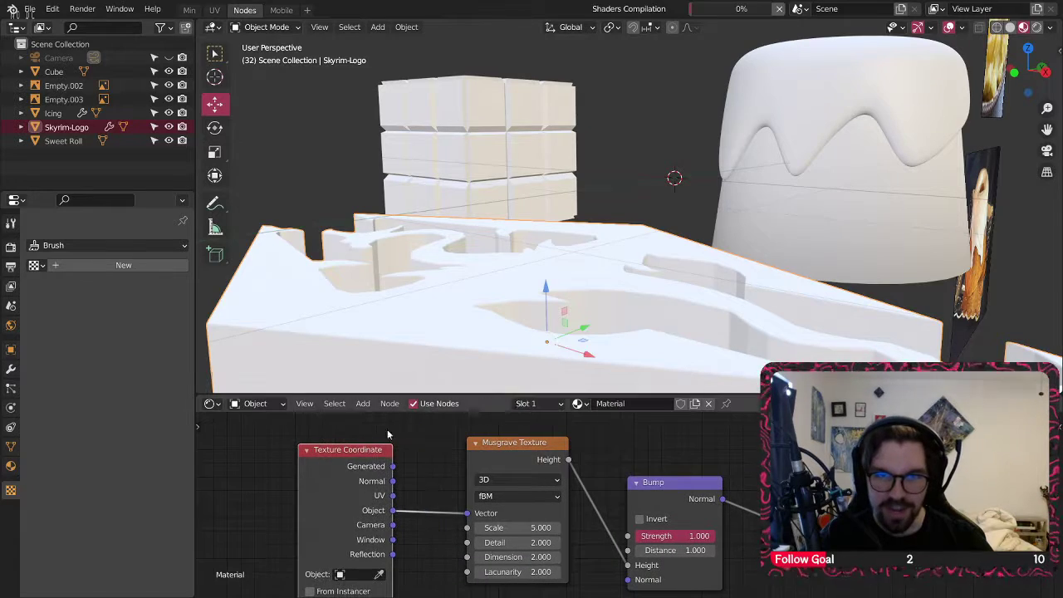
- Set the Musgrave Texture's Scale to 20
{"action": "middle_click_drag", "start_coordinate": [543, 265], "coordinate": [498, 320]}
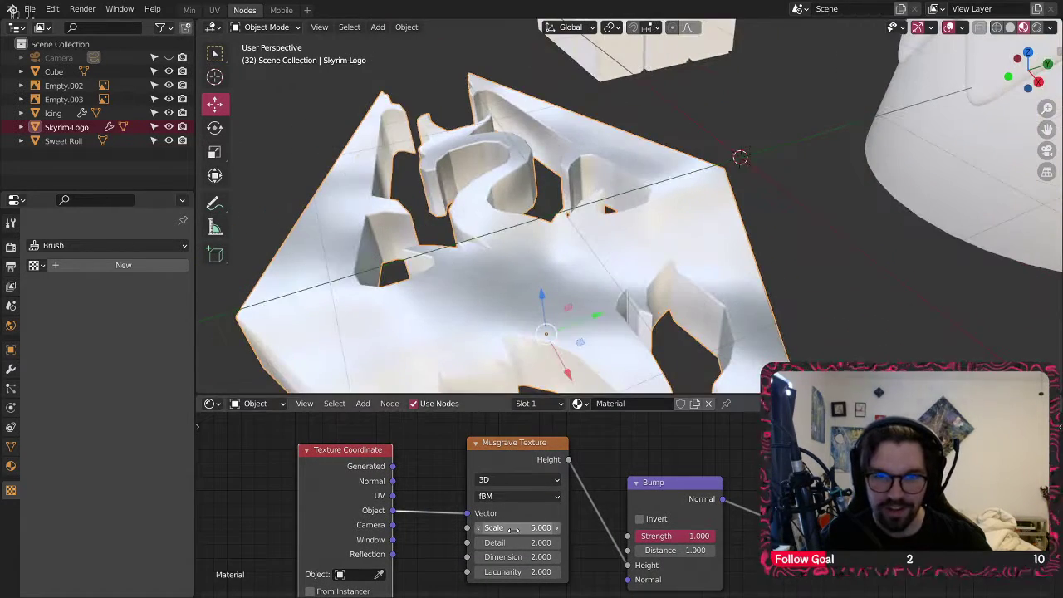
{"action": "left_click", "coordinate": [499, 527]}
{"action": "type", "text": "20"}
{"action": "key", "text": "Return"}
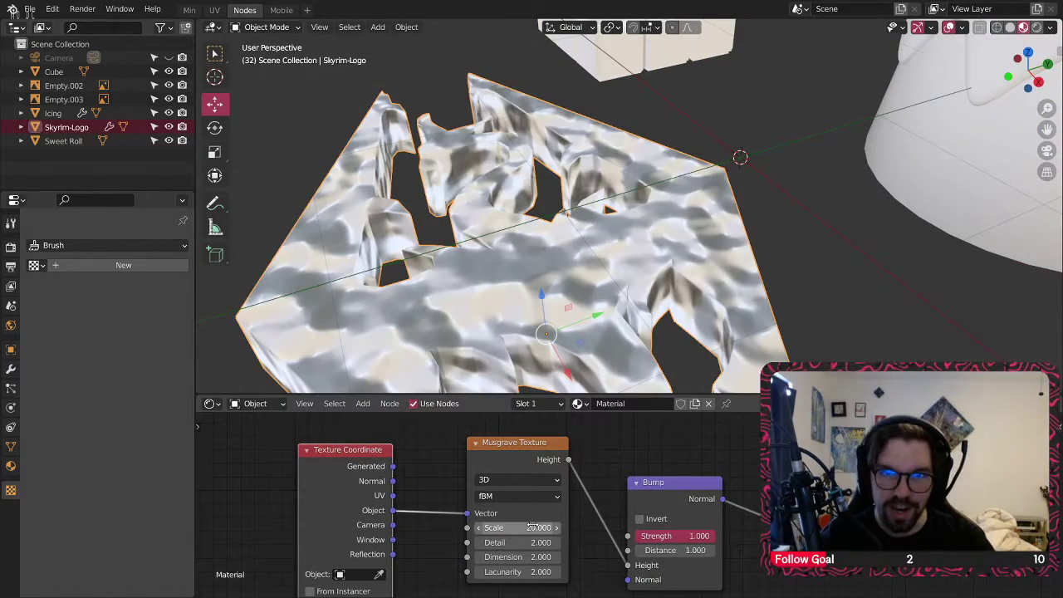
- Set the Musgrave Texture's Dimension to 1 and its Detail to 10
{"action": "middle_click_drag", "start_coordinate": [621, 213], "coordinate": [523, 315]}
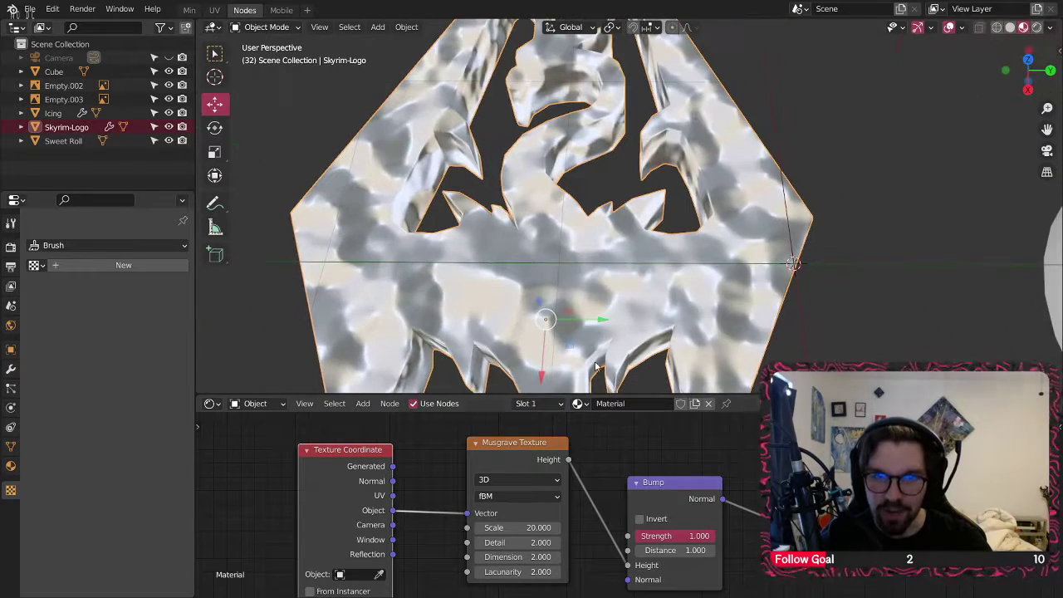
{"action": "scroll", "coordinate": [515, 544], "scroll_direction": "up", "scroll_amount": 2}
{"action": "left_click", "coordinate": [520, 563]}
{"action": "type", "text": "1"}
{"action": "key", "text": "Return"}
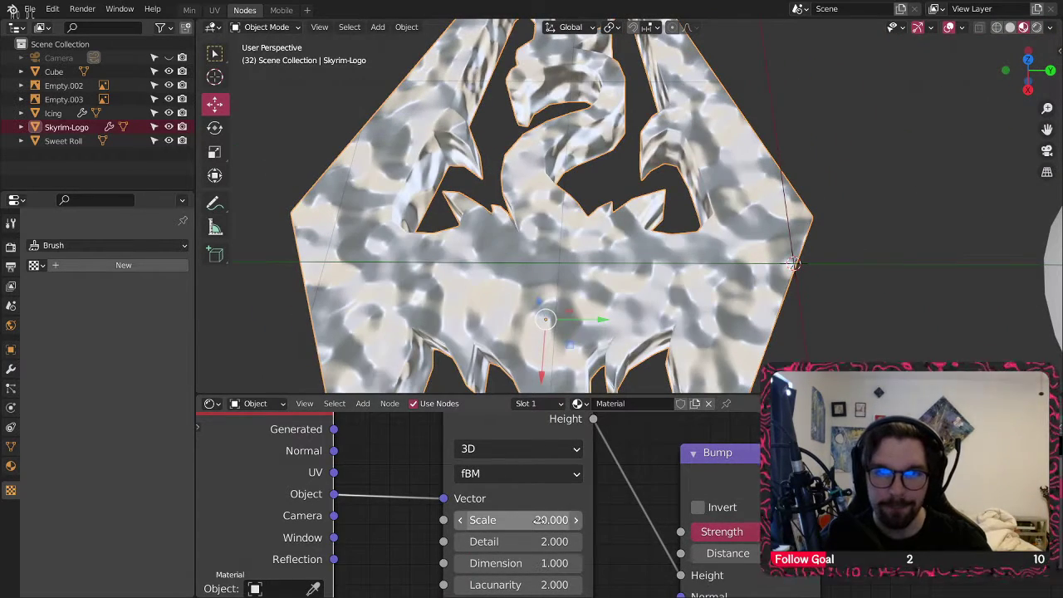
{"action": "left_click", "coordinate": [539, 540]}
{"action": "type", "text": "10"}
{"action": "key", "text": "Return"}
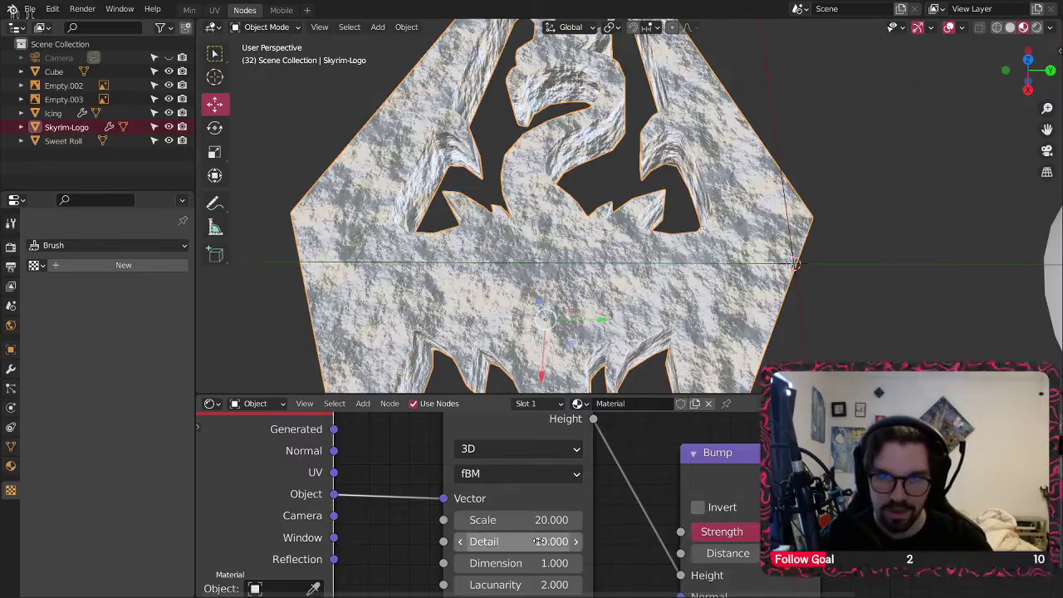
- Spread out the Texture Coordinate and Musgrave Texture nodes to leave room for another node between them
{"action": "middle_click_drag", "start_coordinate": [600, 236], "coordinate": [586, 266]}
{"action": "scroll", "coordinate": [524, 229], "scroll_direction": "up", "scroll_amount": 3}
{"action": "scroll", "coordinate": [392, 441], "scroll_direction": "down", "scroll_amount": 2}
{"action": "middle_click_drag", "start_coordinate": [399, 446], "coordinate": [633, 491]}
{"action": "left_click_drag", "start_coordinate": [571, 453], "coordinate": [416, 408]}
{"action": "scroll", "coordinate": [488, 470], "scroll_direction": "down", "scroll_amount": 2}
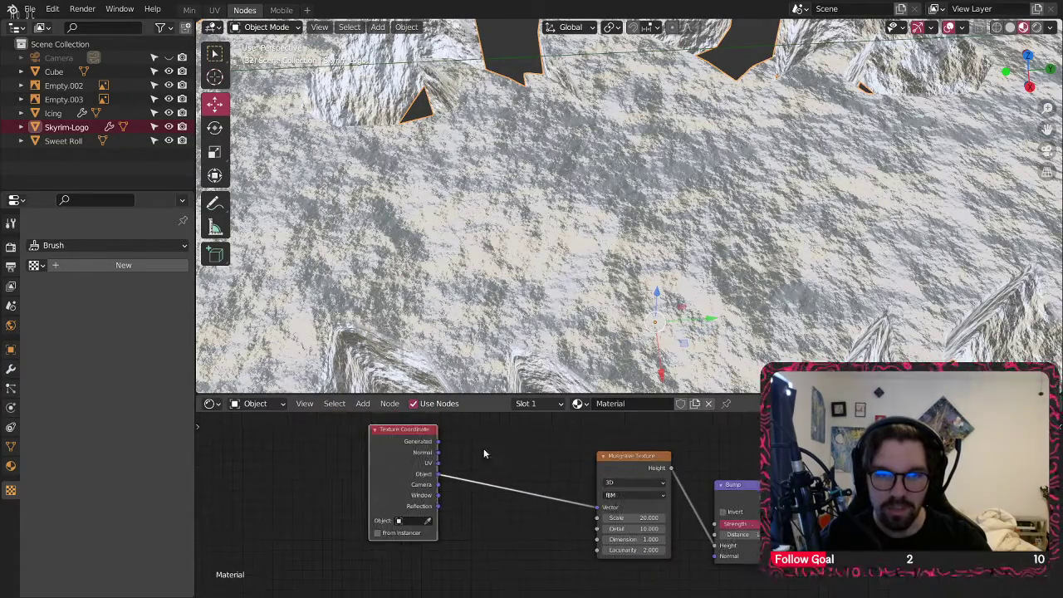
{"action": "middle_click_drag", "start_coordinate": [483, 451], "coordinate": [494, 457]}
{"action": "left_click_drag", "start_coordinate": [423, 438], "coordinate": [371, 439]}
{"action": "left_click", "coordinate": [549, 450]}
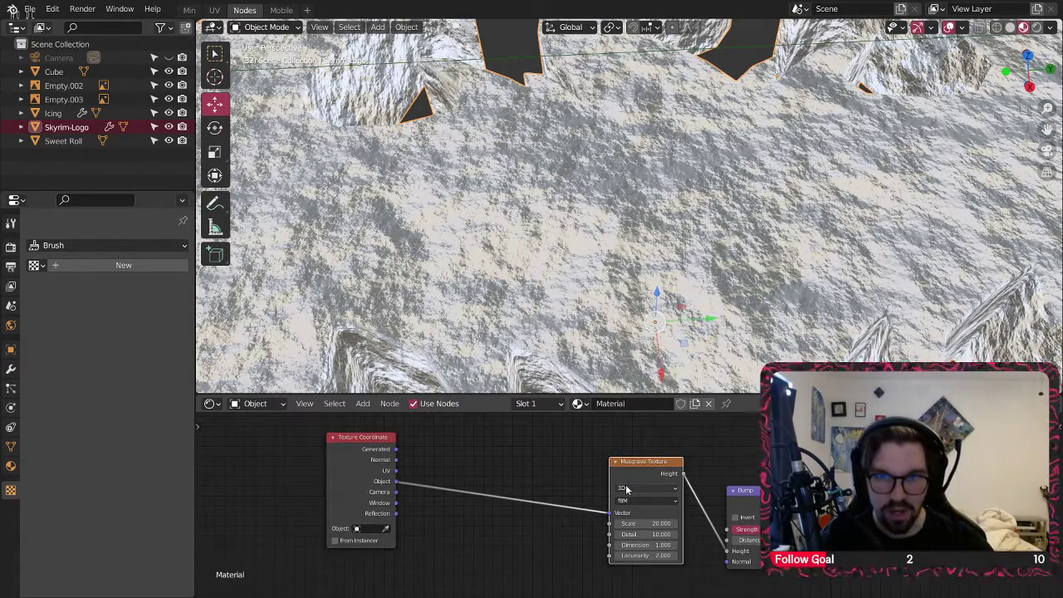
{"action": "left_click_drag", "start_coordinate": [643, 462], "coordinate": [612, 455]}
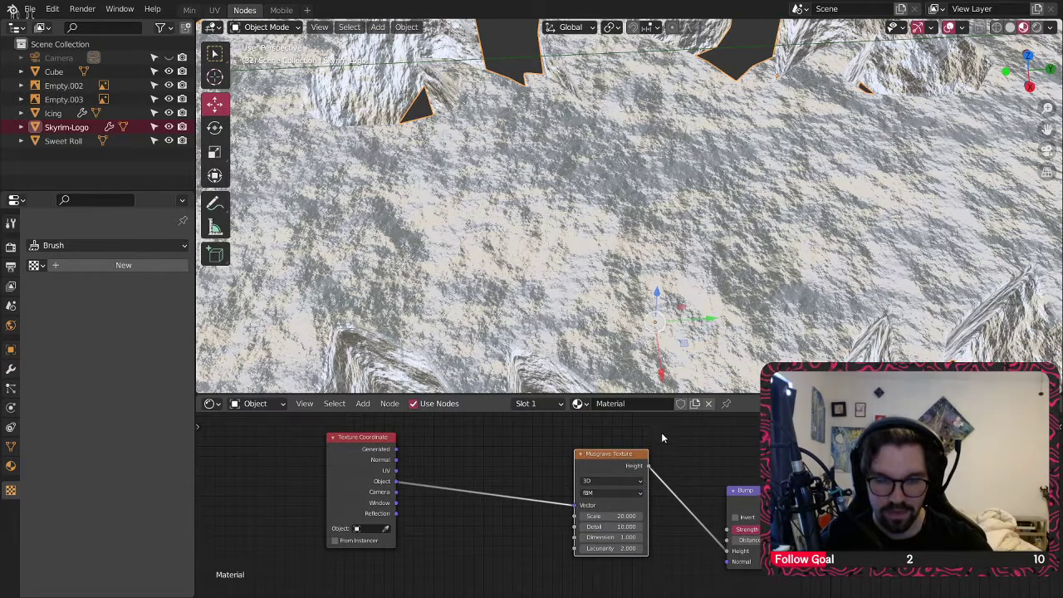
- Duplicate the Musgrave Texture below the existing link and shift the Texture Coordinate node down slightly
{"action": "key", "text": "shift+d"}
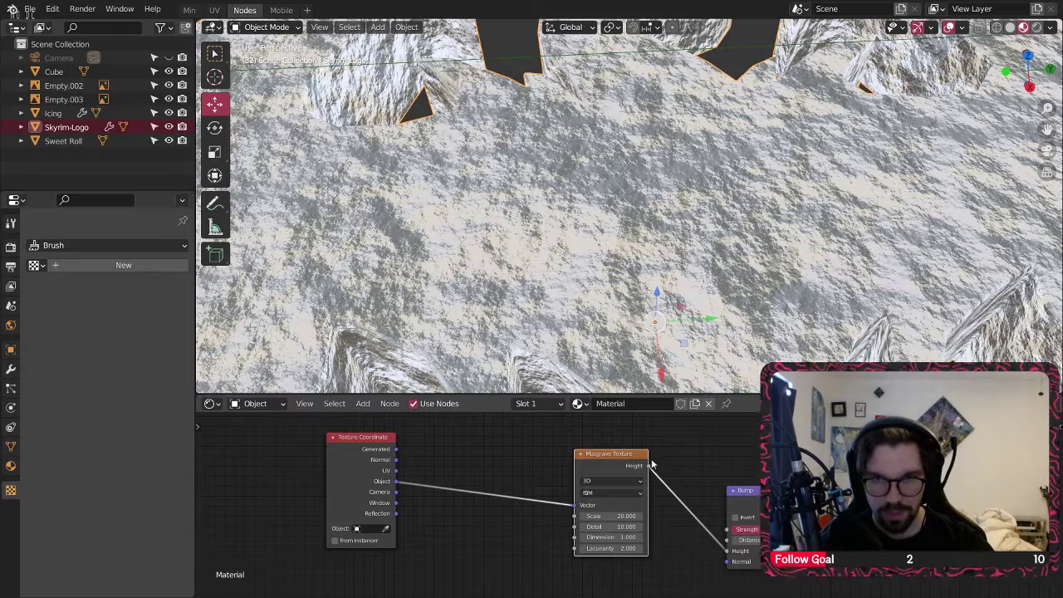
{"action": "left_click", "coordinate": [473, 520]}
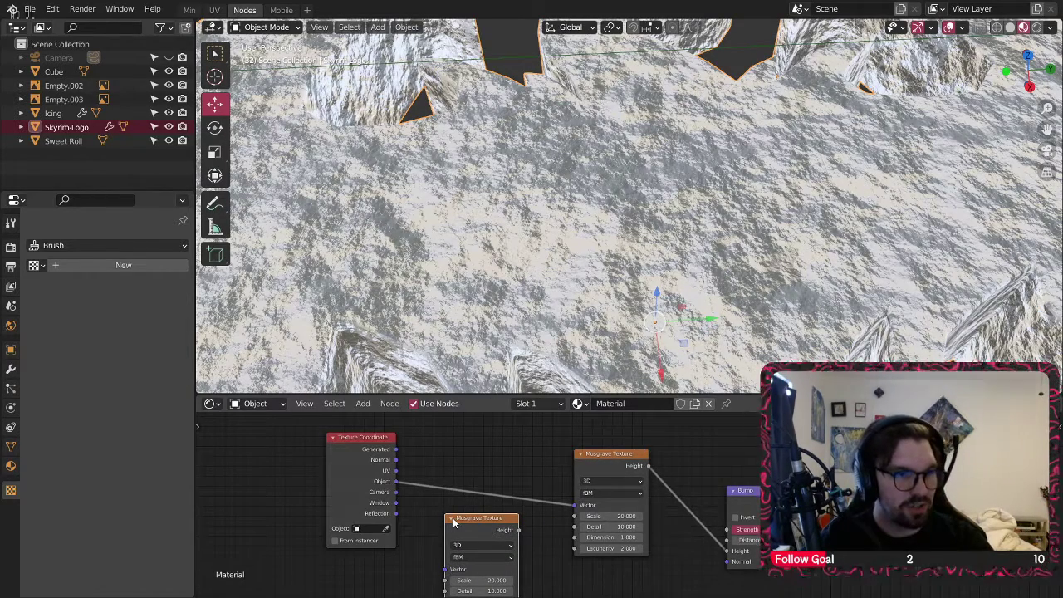
{"action": "middle_click_drag", "start_coordinate": [463, 459], "coordinate": [493, 441]}
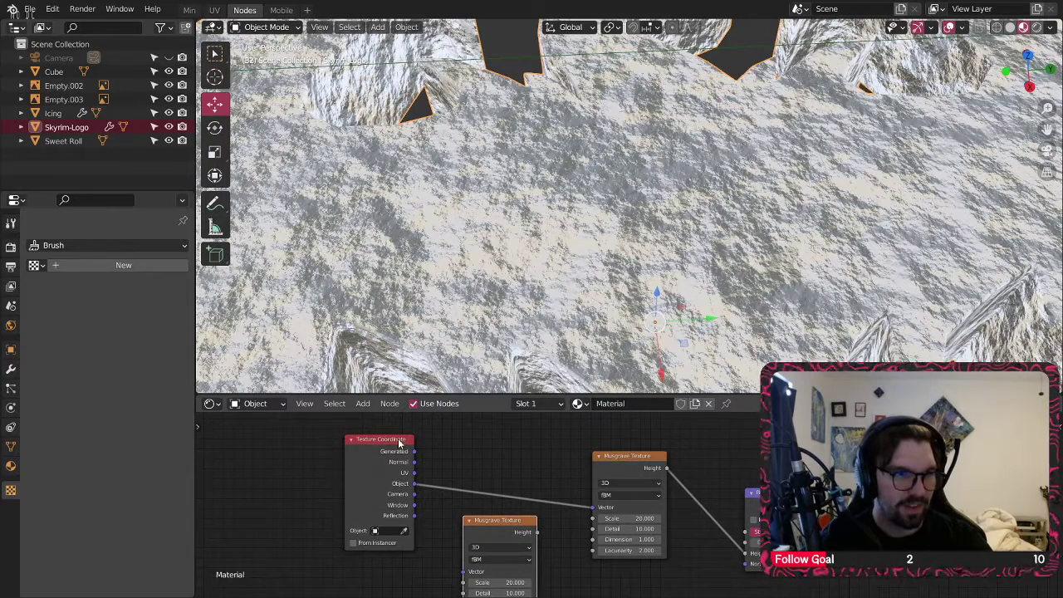
{"action": "left_click_drag", "start_coordinate": [395, 438], "coordinate": [396, 463]}
- Connect the Object output to the duplicate Musgrave Texture's Vector, and its Height to the original Musgrave Texture's Detail
{"action": "middle_click_drag", "start_coordinate": [479, 479], "coordinate": [458, 414]}
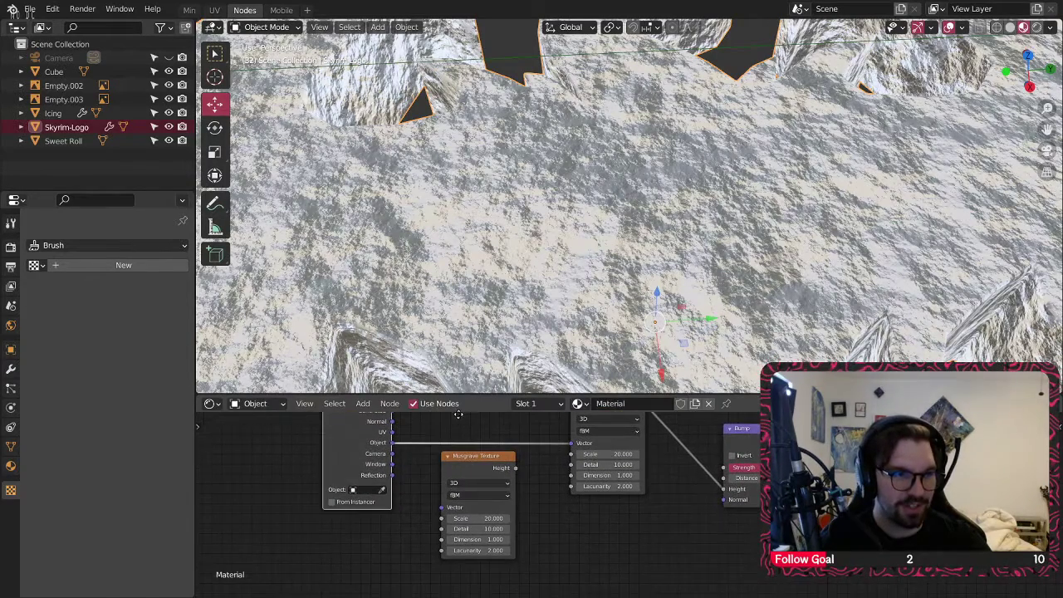
{"action": "scroll", "coordinate": [413, 451], "scroll_direction": "up", "scroll_amount": 2}
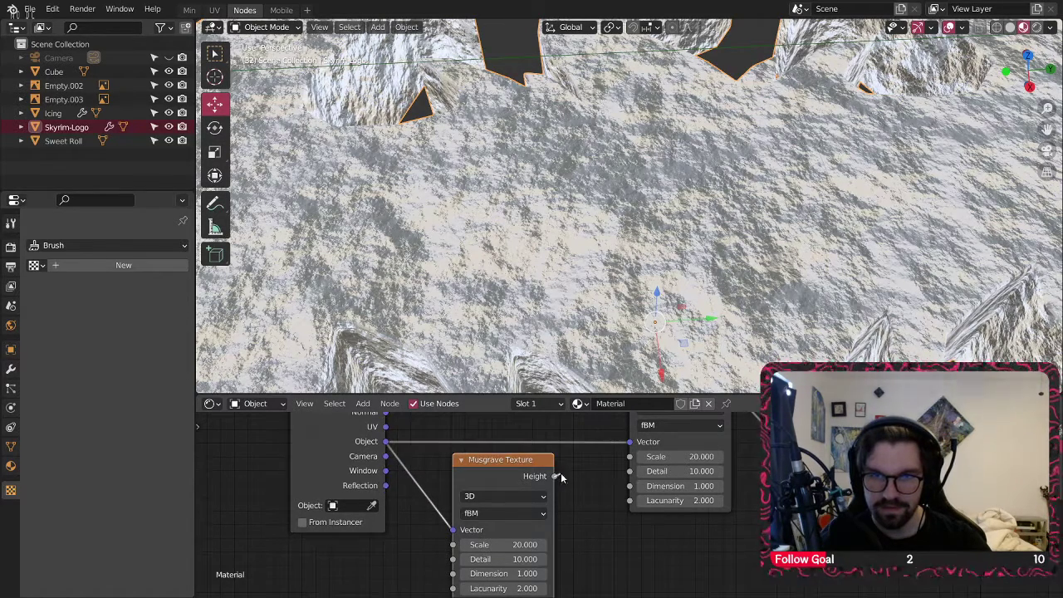
{"action": "left_click_drag", "start_coordinate": [631, 477], "coordinate": [629, 473]}
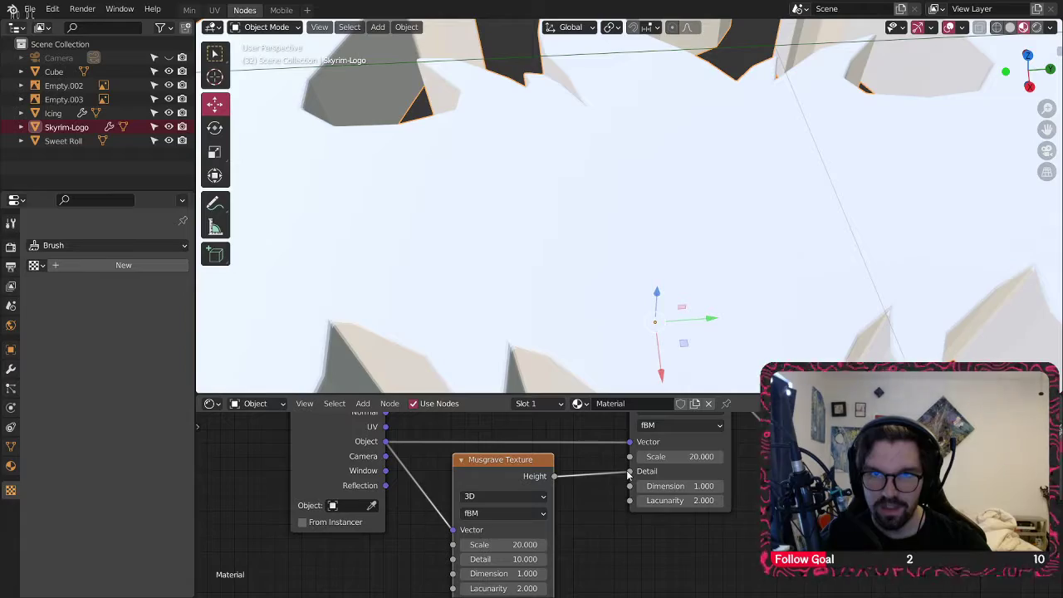
- Try a Dimension of 0.5 on the duplicate Musgrave Texture, and set it back to 1
{"action": "scroll", "coordinate": [584, 213], "scroll_direction": "down", "scroll_amount": 5}
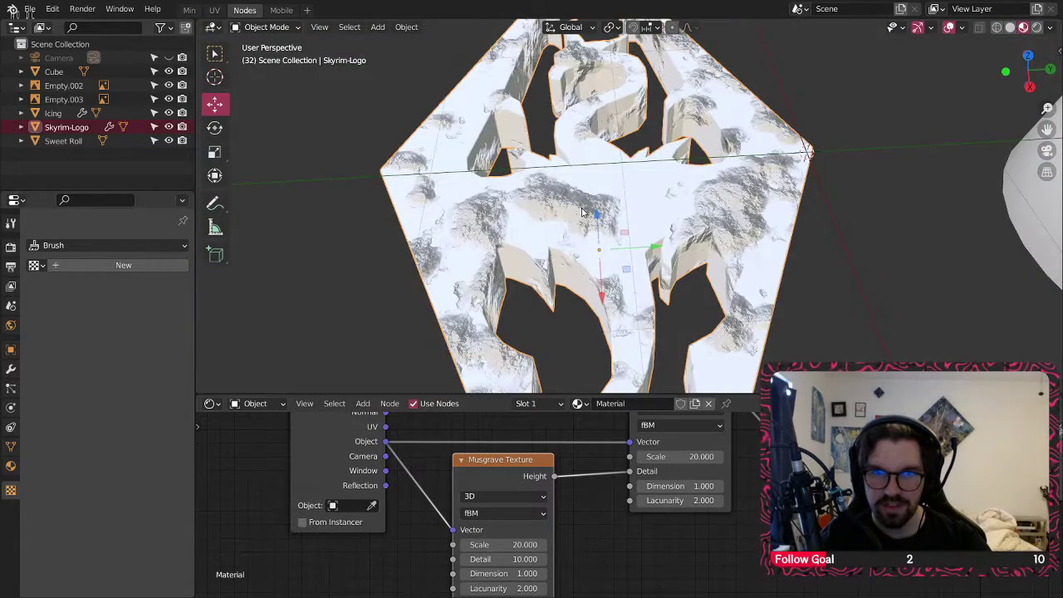
{"action": "scroll", "coordinate": [584, 212], "scroll_direction": "up", "scroll_amount": 4}
{"action": "mouse_move", "coordinate": [586, 196]}
{"action": "middle_mouse_down"}
{"action": "mouse_move", "coordinate": [600, 217]}
{"action": "mouse_move", "coordinate": [609, 177]}
{"action": "mouse_move", "coordinate": [591, 184]}
{"action": "middle_mouse_up"}
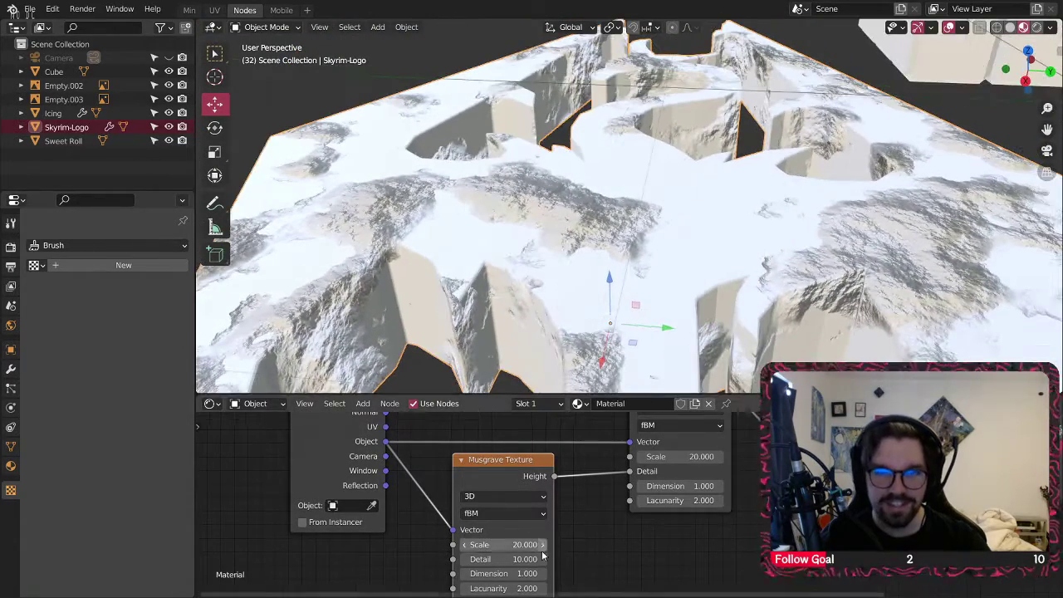
{"action": "scroll", "coordinate": [572, 558], "scroll_direction": "up", "scroll_amount": 4}
{"action": "middle_click_drag", "start_coordinate": [572, 558], "coordinate": [594, 477]}
{"action": "type", "text": "."}
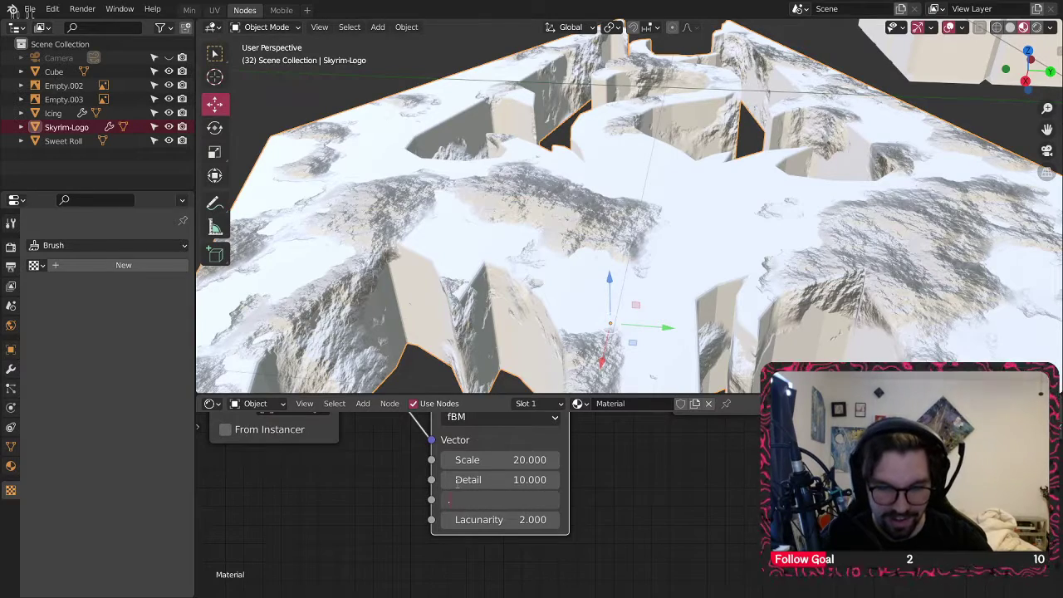
{"action": "type", "text": "5"}
{"action": "key", "text": "Return"}
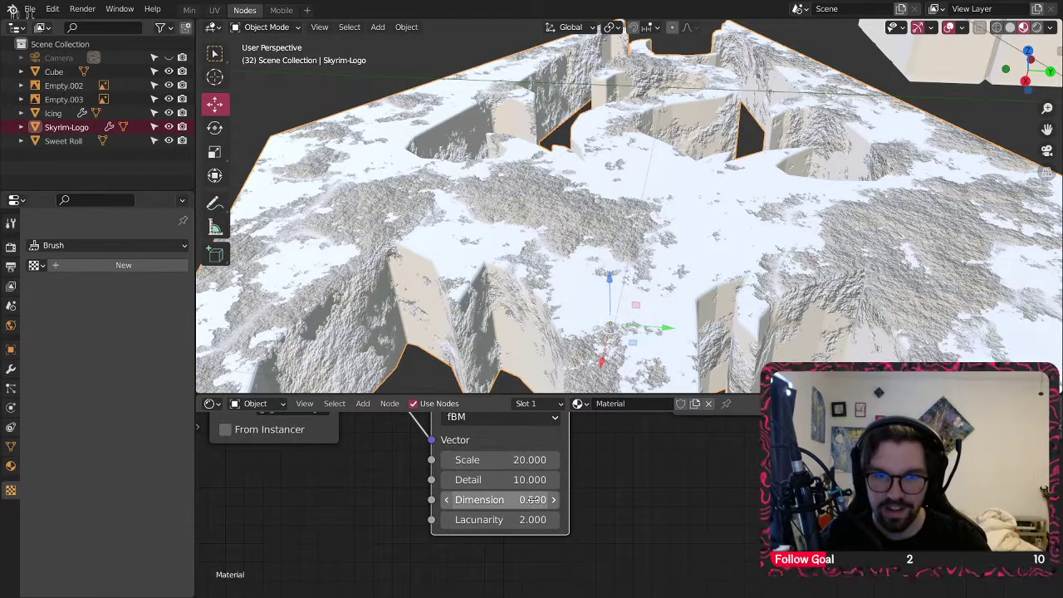
{"action": "type", "text": "1"}
{"action": "key", "text": "Return"}
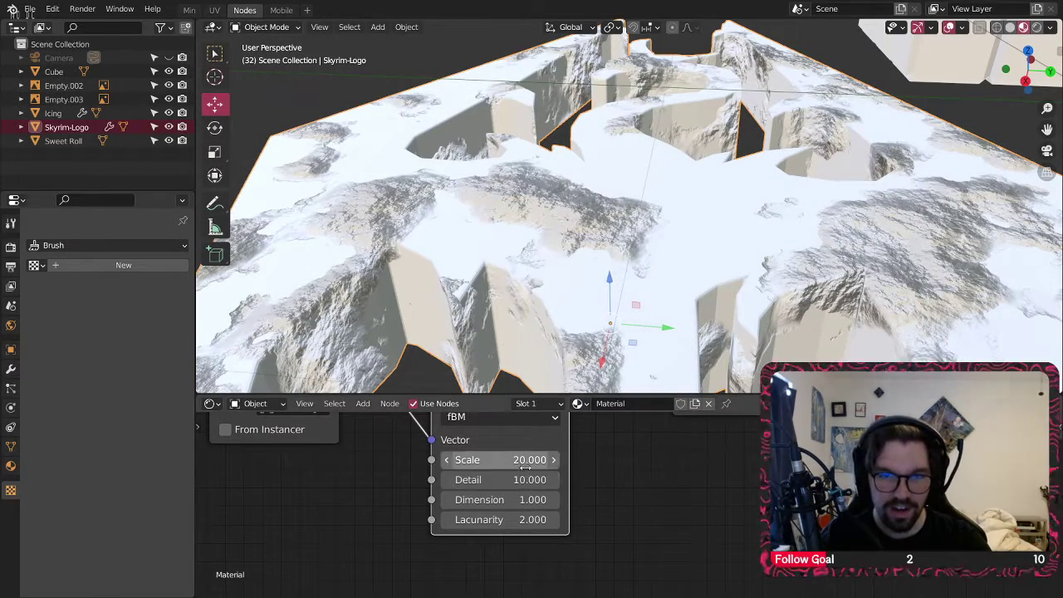
- Try a Detail of 5 on the duplicate Musgrave Texture, set it to 20, and set its Scale to 10
{"action": "type", "text": "5"}
{"action": "key", "text": "Return"}
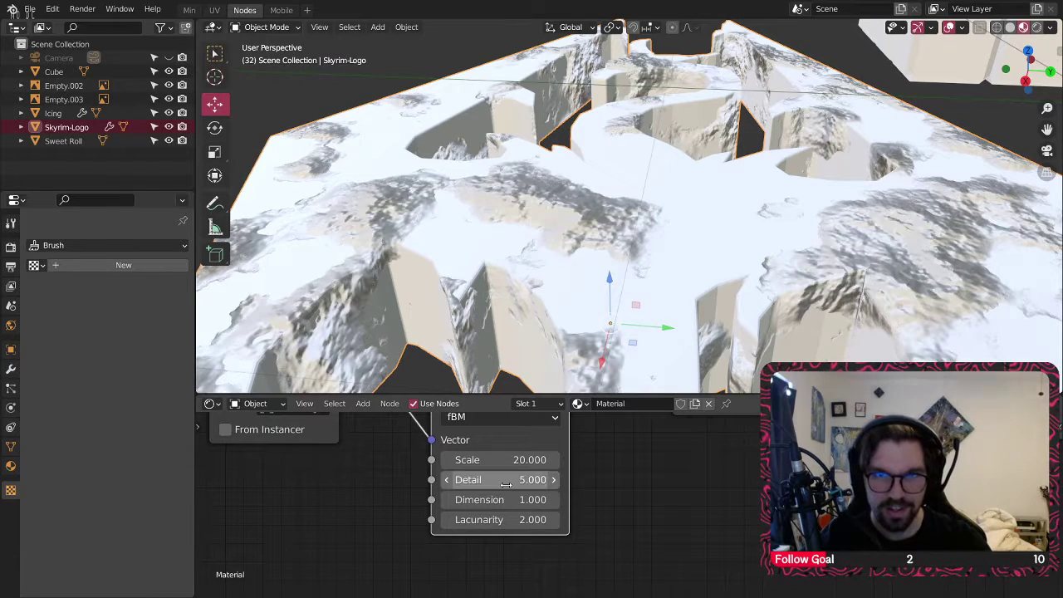
{"action": "type", "text": "2"}
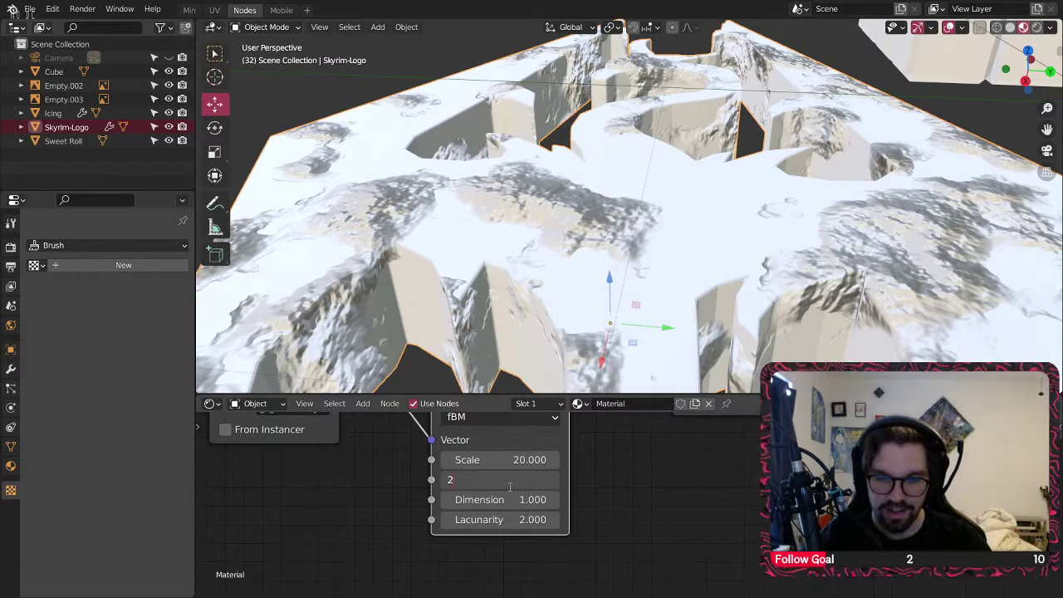
{"action": "type", "text": "0"}
{"action": "key", "text": "Return"}
{"action": "double_click", "coordinate": [498, 461]}
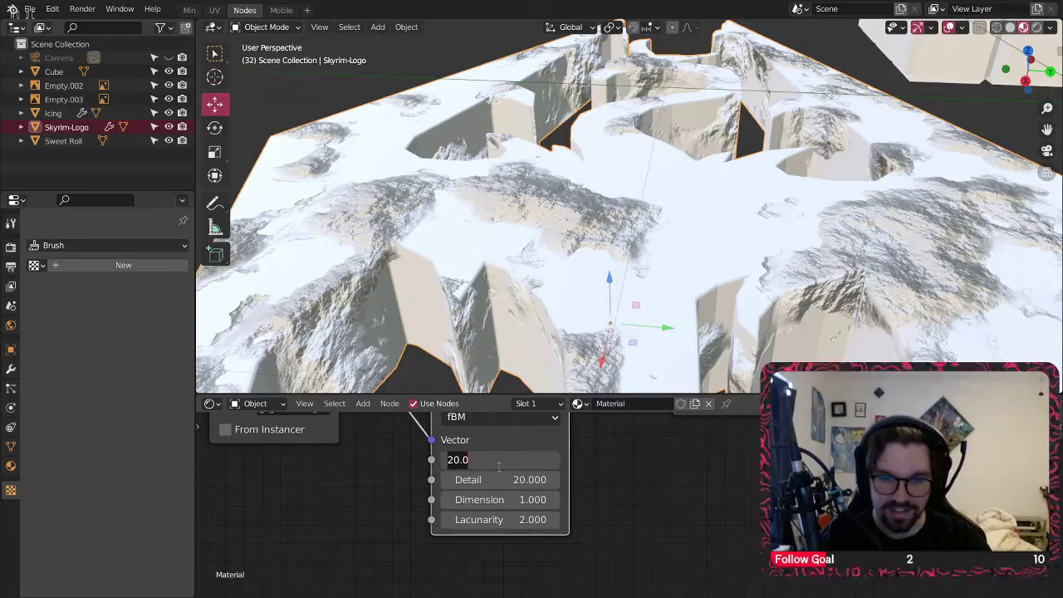
{"action": "type", "text": "10"}
{"action": "key", "text": "Return"}
- Move the Texture Coordinate and both Musgrave Texture nodes together, farther from the shader nodes, to free up space
{"action": "middle_click_drag", "start_coordinate": [647, 249], "coordinate": [577, 238]}
{"action": "scroll", "coordinate": [656, 191], "scroll_direction": "down", "scroll_amount": 7}
{"action": "scroll", "coordinate": [631, 238], "scroll_direction": "up", "scroll_amount": 4}
{"action": "middle_click_drag", "start_coordinate": [699, 435], "coordinate": [618, 594]}
{"action": "scroll", "coordinate": [610, 588], "scroll_direction": "down", "scroll_amount": 5}
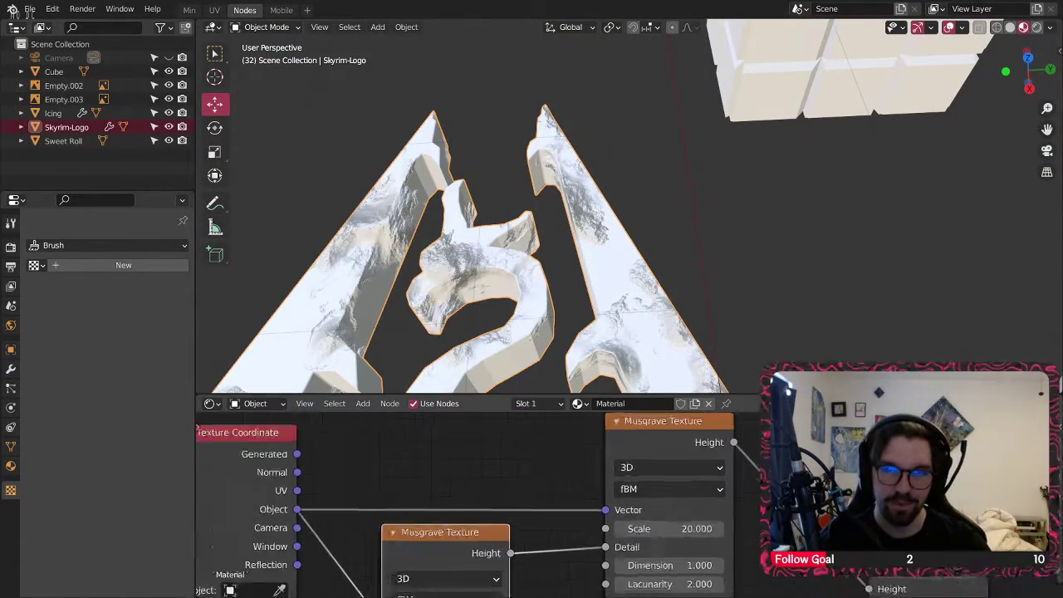
{"action": "middle_click_drag", "start_coordinate": [743, 462], "coordinate": [765, 473]}
{"action": "left_click_drag", "start_coordinate": [774, 426], "coordinate": [236, 591]}
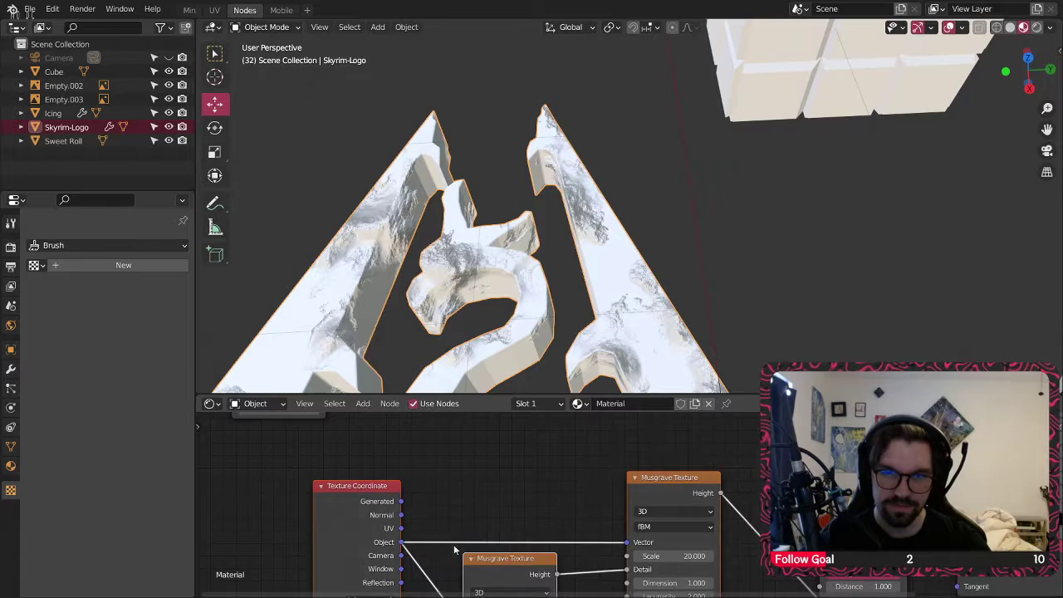
{"action": "key", "text": "g"}
{"action": "left_click", "coordinate": [687, 450]}
- Add a ColorRamp node between the original Musgrave Texture and the Principled BSDF, slightly above their row
{"action": "scroll", "coordinate": [747, 241], "scroll_direction": "down", "scroll_amount": 8}
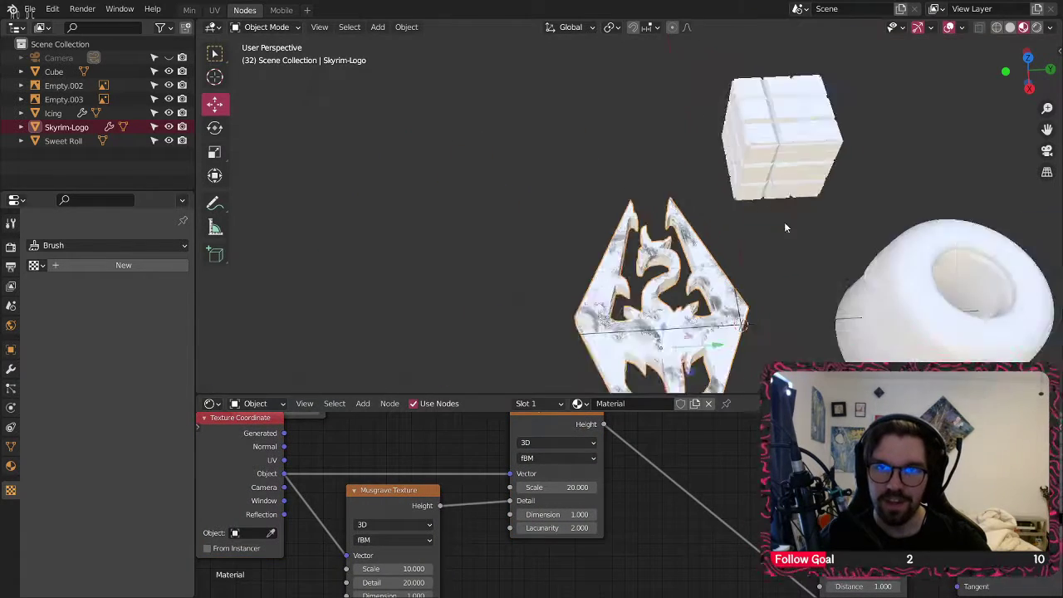
{"action": "middle_click_drag", "start_coordinate": [842, 309], "coordinate": [769, 246], "text": "shift"}
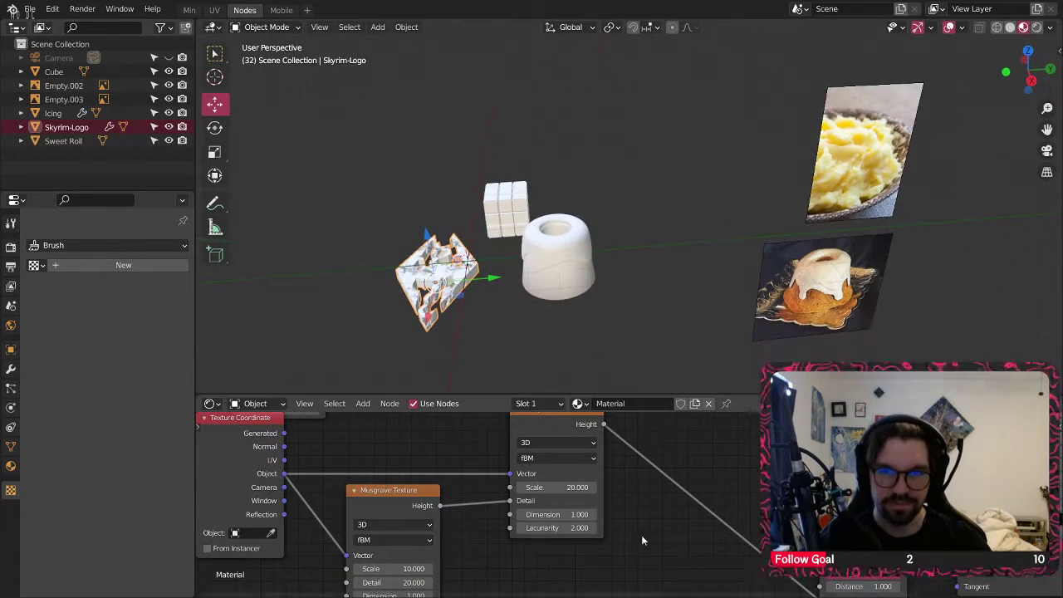
{"action": "middle_click_drag", "start_coordinate": [742, 415], "coordinate": [572, 508]}
{"action": "left_click", "coordinate": [362, 403]}
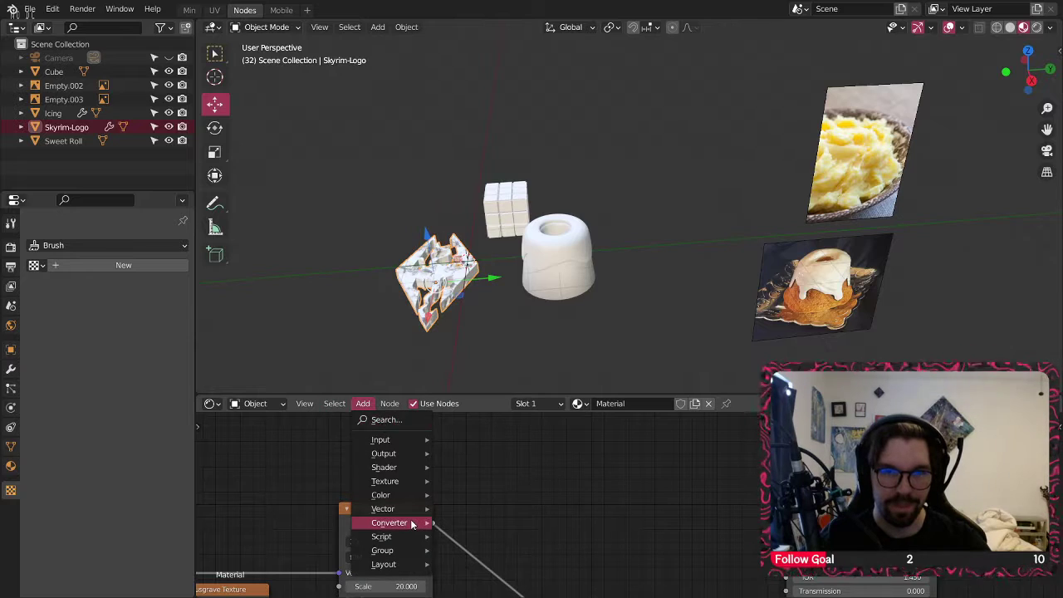
{"action": "mouse_move", "coordinate": [412, 524]}
{"action": "left_click", "coordinate": [476, 357]}
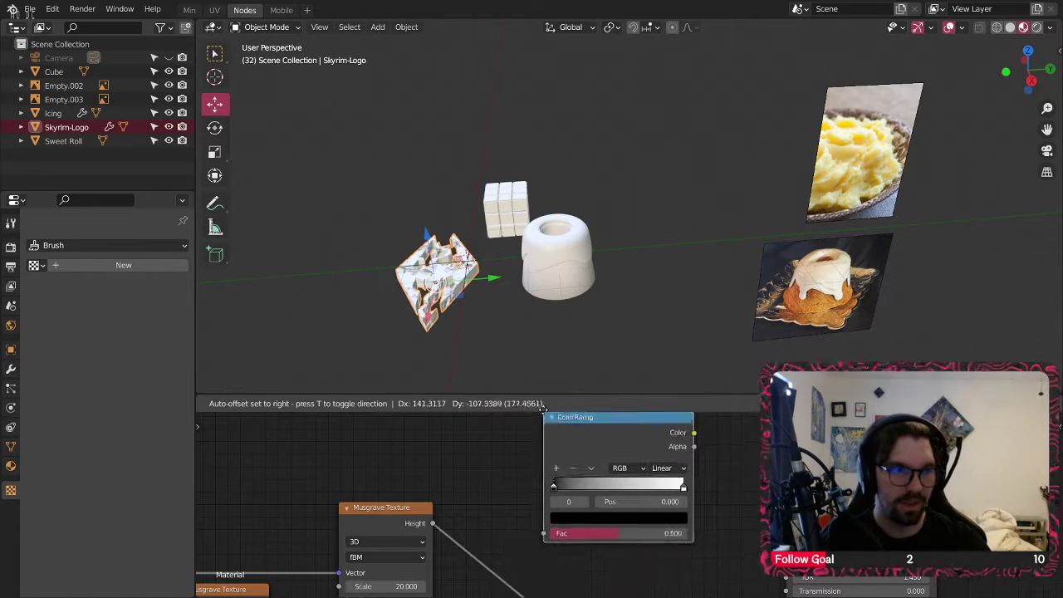
{"action": "left_click", "coordinate": [552, 425]}
- Connect the original Musgrave Texture's Height to the ColorRamp's Fac, and the ColorRamp's Color to the shader's Base Color
{"action": "middle_click_drag", "start_coordinate": [506, 468], "coordinate": [563, 449]}
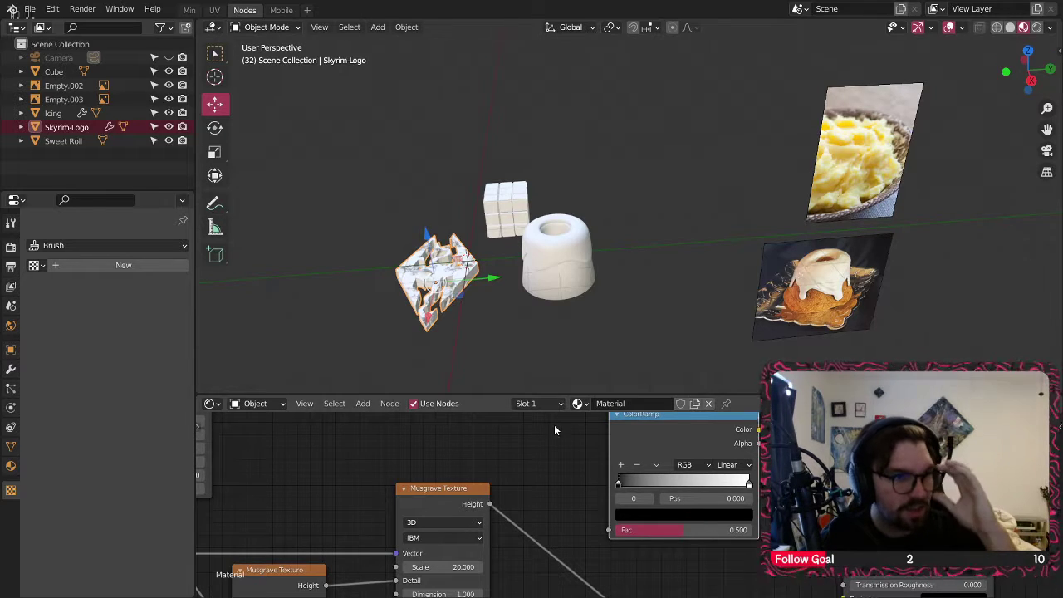
{"action": "scroll", "coordinate": [548, 439], "scroll_direction": "up", "scroll_amount": 2}
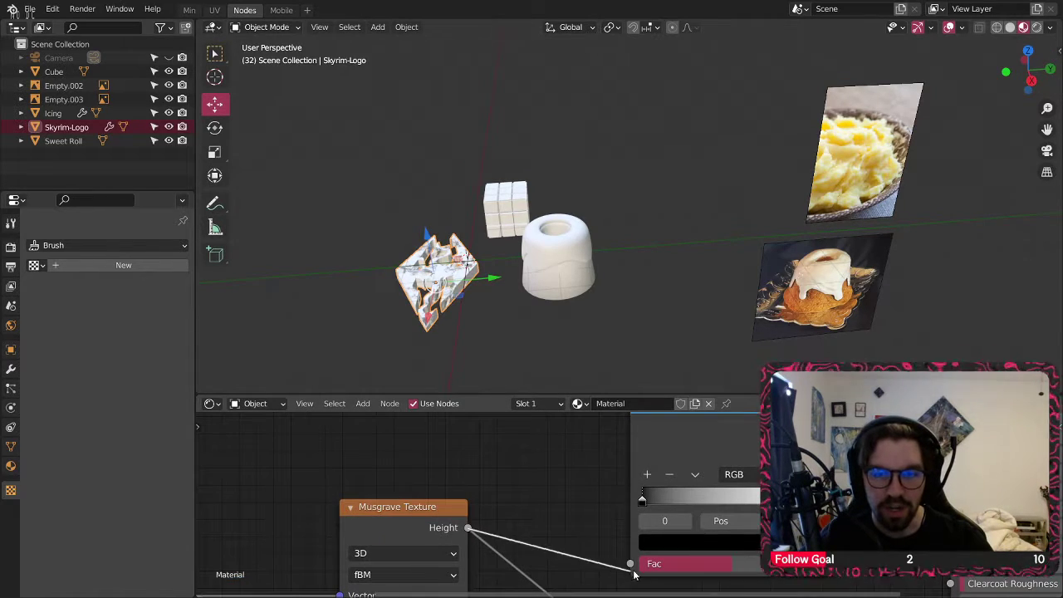
{"action": "middle_click_drag", "start_coordinate": [853, 459], "coordinate": [662, 500]}
{"action": "left_click_drag", "start_coordinate": [644, 471], "coordinate": [720, 436]}
{"action": "left_click_drag", "start_coordinate": [611, 450], "coordinate": [589, 423]}
{"action": "middle_click_drag", "start_coordinate": [668, 448], "coordinate": [655, 481]}
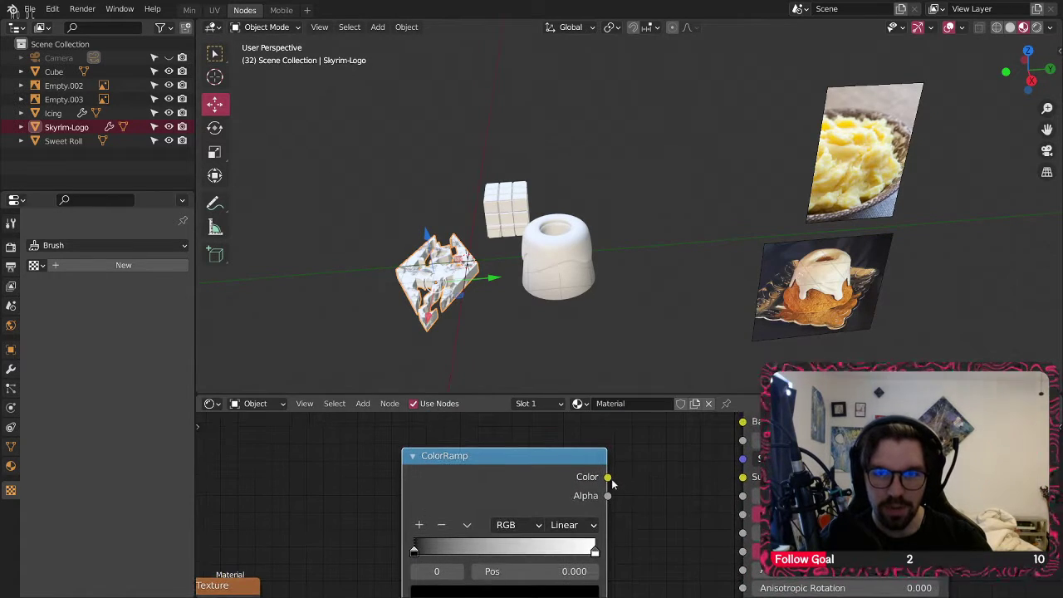
{"action": "left_click_drag", "start_coordinate": [611, 473], "coordinate": [730, 431]}
{"action": "scroll", "coordinate": [444, 294], "scroll_direction": "up", "scroll_amount": 7}
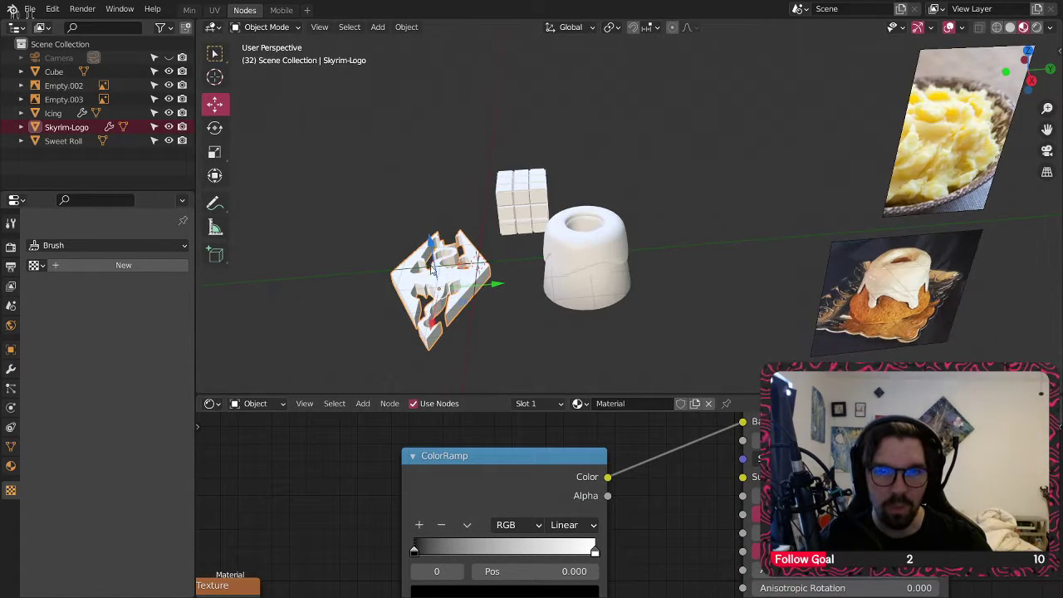
{"action": "middle_click_drag", "start_coordinate": [443, 295], "coordinate": [555, 303], "text": "shift"}
{"action": "scroll", "coordinate": [557, 289], "scroll_direction": "up", "scroll_amount": 4}
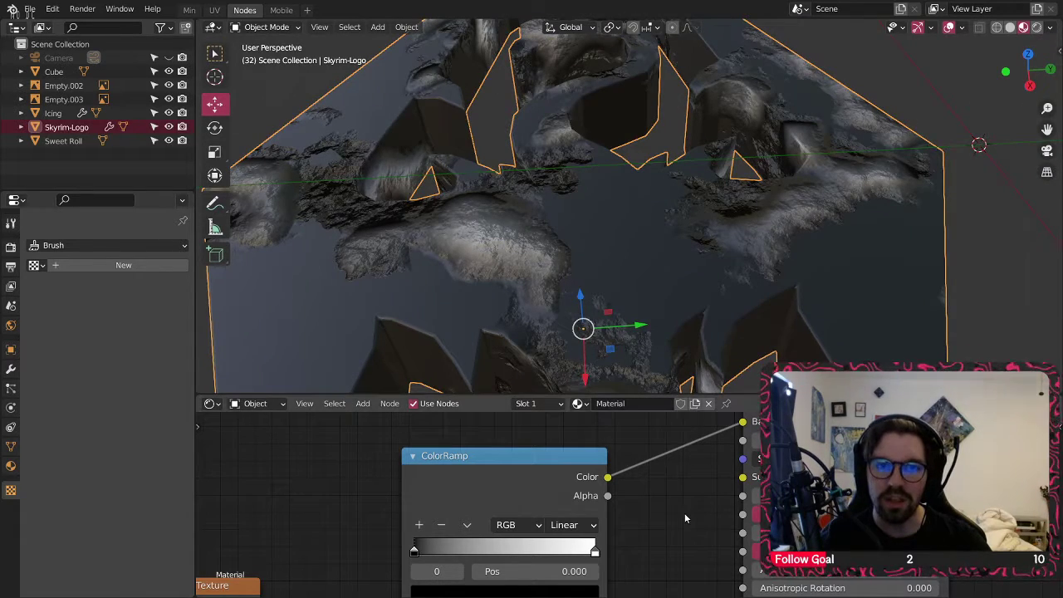
{"action": "middle_click_drag", "start_coordinate": [656, 523], "coordinate": [647, 509]}
{"action": "scroll", "coordinate": [706, 218], "scroll_direction": "down", "scroll_amount": 7}
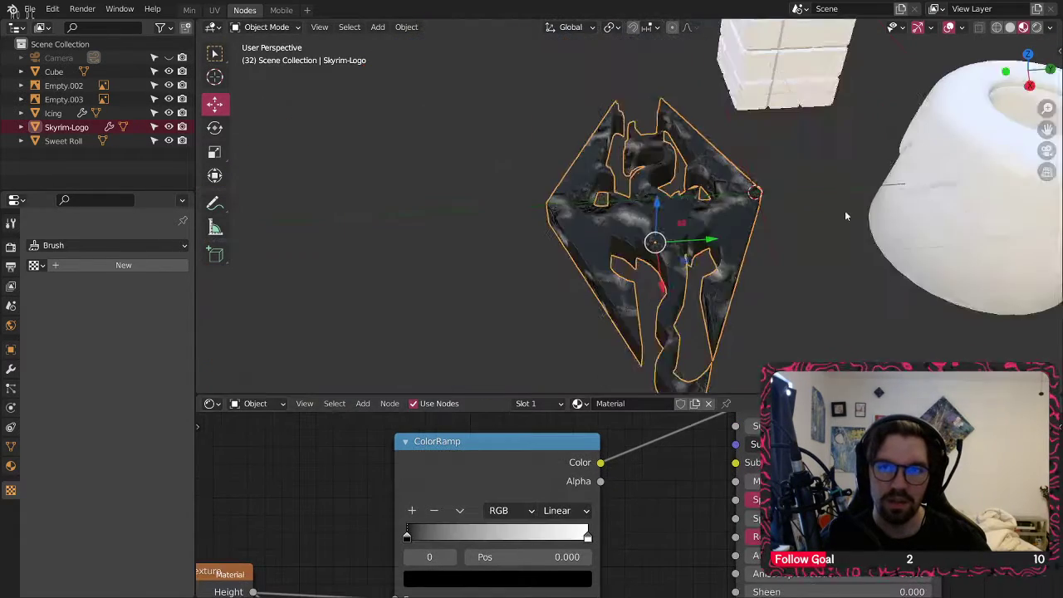
- Recolour the ColorRamp's black stop to a warm yellow based on the mashed potato reference image
{"action": "scroll", "coordinate": [845, 216], "scroll_direction": "down", "scroll_amount": 1}
{"action": "middle_click_drag", "start_coordinate": [845, 216], "coordinate": [431, 308], "text": "shift"}
{"action": "mouse_move", "coordinate": [795, 183]}
{"action": "middle_mouse_down", "text": "shift"}
{"action": "mouse_move", "coordinate": [729, 249]}
{"action": "mouse_move", "coordinate": [809, 169]}
{"action": "mouse_move", "coordinate": [804, 187]}
{"action": "middle_mouse_up", "text": "shift"}
{"action": "scroll", "coordinate": [808, 169], "scroll_direction": "up", "scroll_amount": 2}
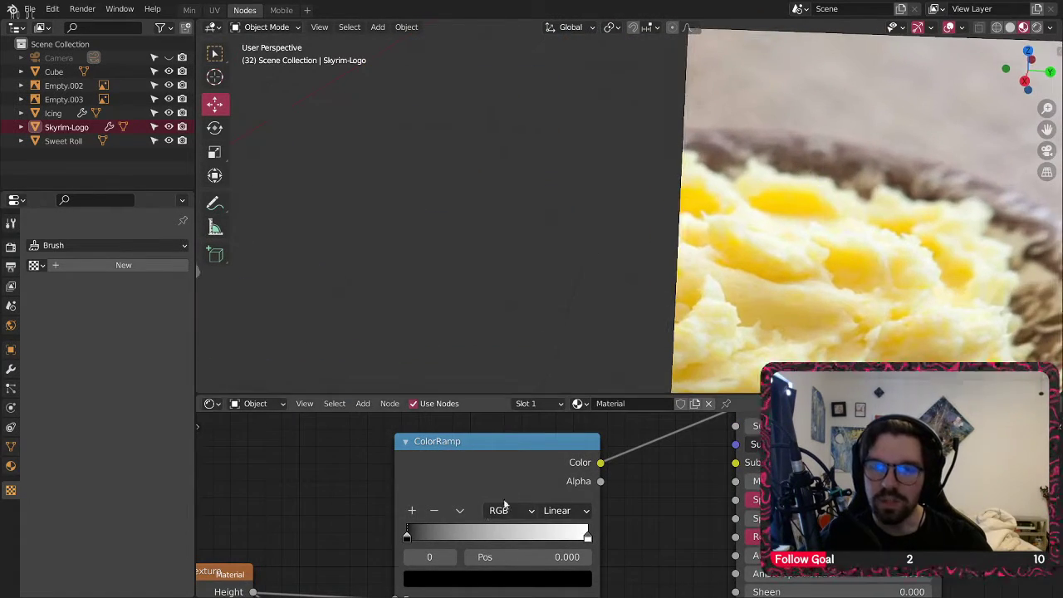
{"action": "scroll", "coordinate": [587, 522], "scroll_direction": "up", "scroll_amount": 5}
{"action": "middle_click_drag", "start_coordinate": [586, 522], "coordinate": [630, 433]}
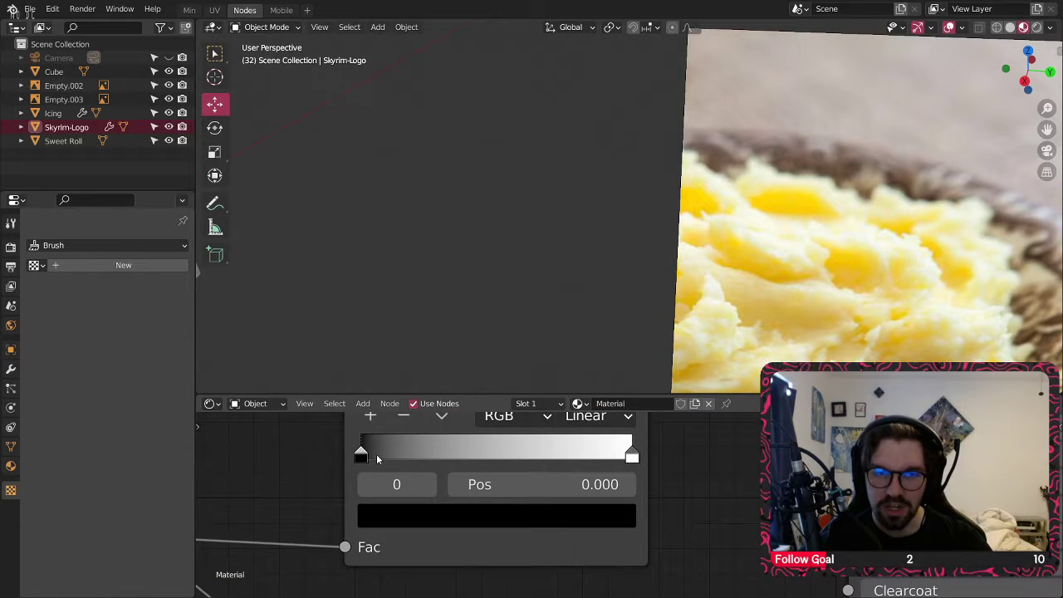
{"action": "left_click", "coordinate": [402, 518]}
{"action": "left_click", "coordinate": [576, 214]}
{"action": "mouse_move", "coordinate": [463, 244]}
{"action": "left_mouse_down"}
{"action": "mouse_move", "coordinate": [451, 275]}
{"action": "mouse_move", "coordinate": [427, 294]}
{"action": "mouse_move", "coordinate": [419, 286]}
{"action": "left_mouse_up"}
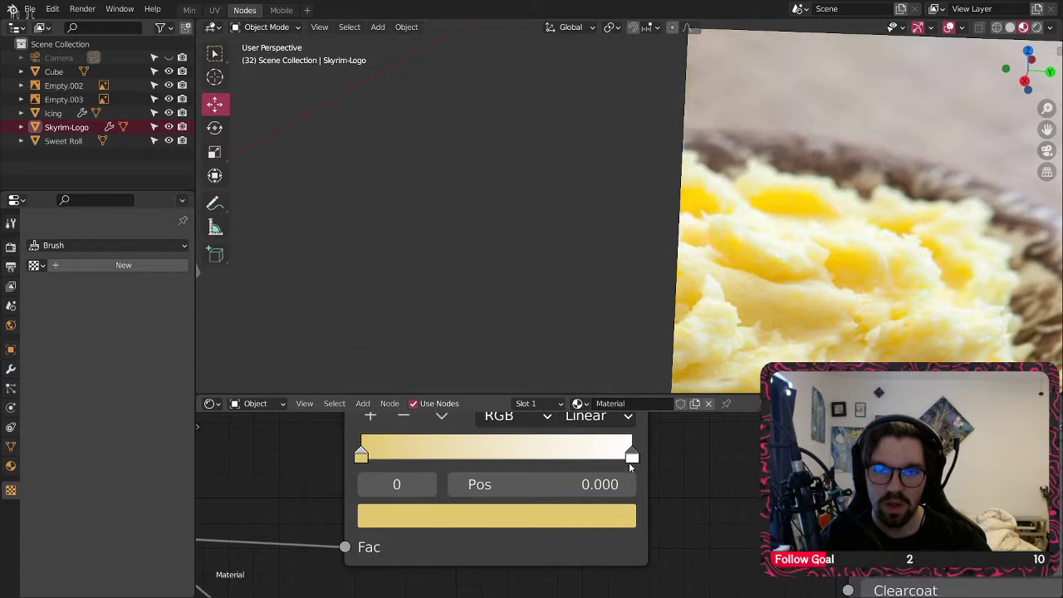
- Recolour the ColorRamp's white stop to a pale cream of about hue 0.153, saturation 0.229 and lightness 0.575
{"action": "left_click", "coordinate": [631, 457]}
{"action": "left_click", "coordinate": [579, 515]}
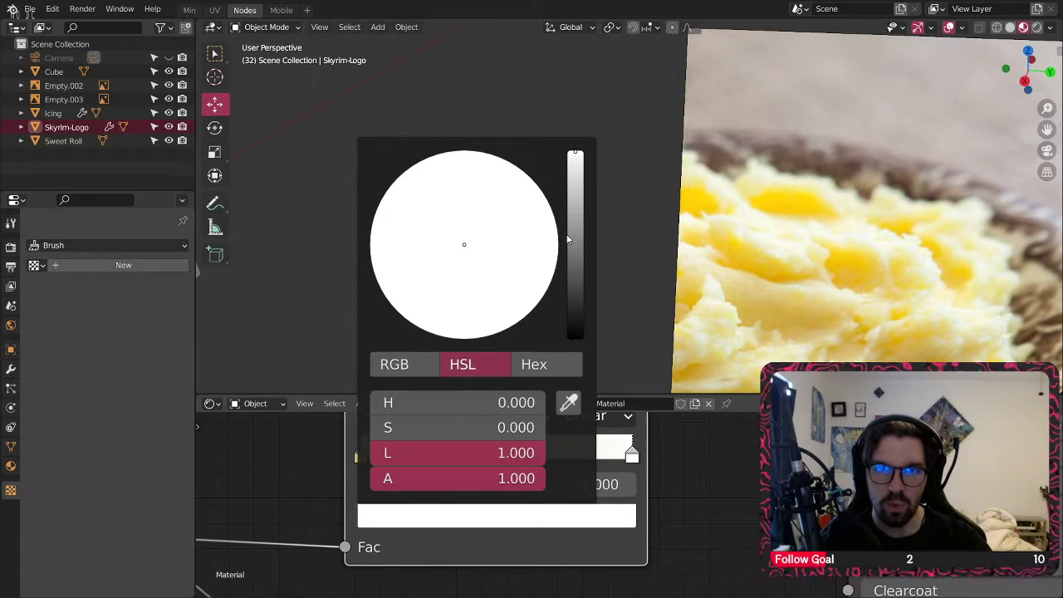
{"action": "left_click", "coordinate": [570, 240]}
{"action": "left_click_drag", "start_coordinate": [458, 250], "coordinate": [451, 252]}
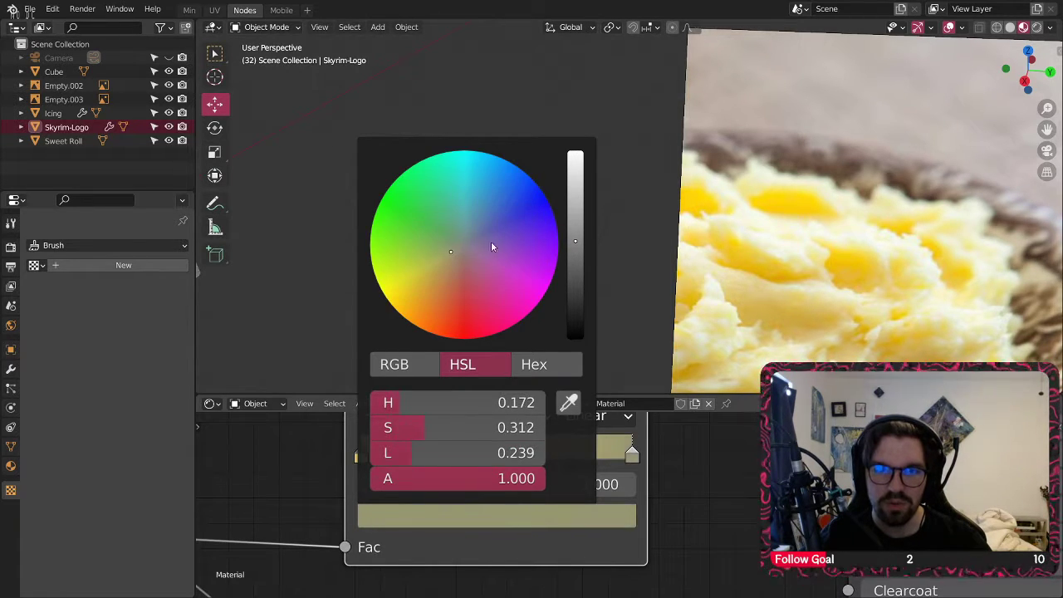
{"action": "left_click_drag", "start_coordinate": [575, 238], "coordinate": [575, 188]}
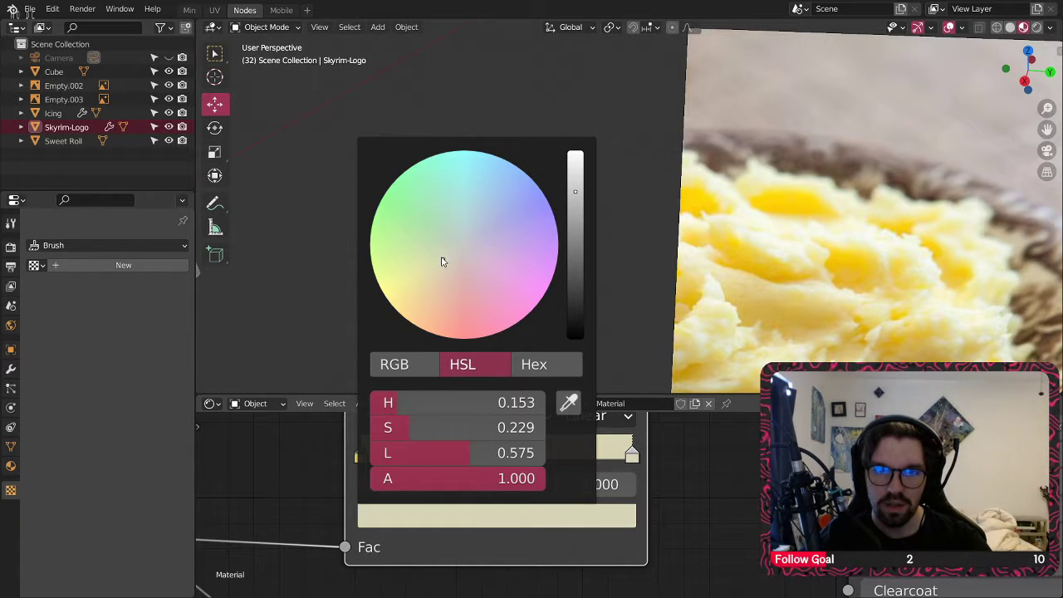
- Swap the ColorRamp's stop order, placing the cream stop at the start and the yellow stop at position 0.435
{"action": "scroll", "coordinate": [258, 521], "scroll_direction": "down", "scroll_amount": 4}
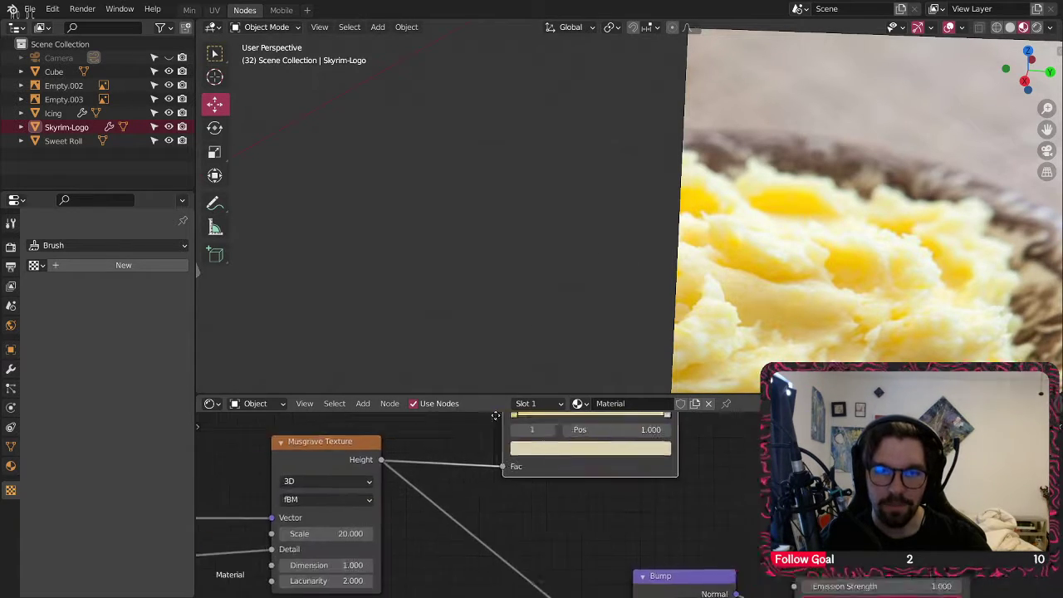
{"action": "scroll", "coordinate": [723, 232], "scroll_direction": "down", "scroll_amount": 5}
{"action": "scroll", "coordinate": [481, 302], "scroll_direction": "up", "scroll_amount": 9}
{"action": "middle_click_drag", "start_coordinate": [507, 228], "coordinate": [533, 221]}
{"action": "scroll", "coordinate": [570, 274], "scroll_direction": "up", "scroll_amount": 4}
{"action": "scroll", "coordinate": [532, 481], "scroll_direction": "up", "scroll_amount": 4}
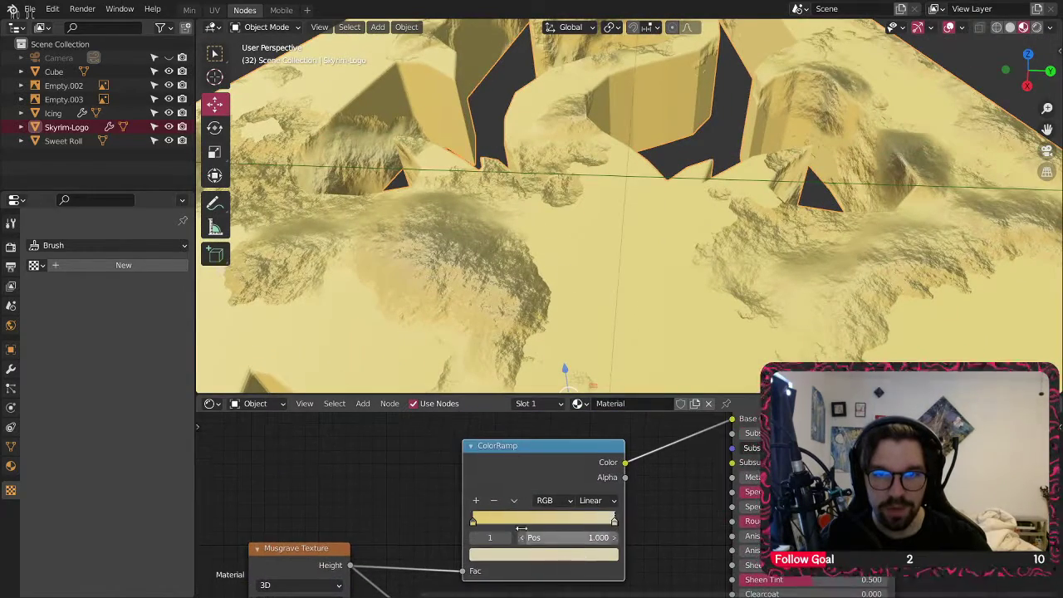
{"action": "left_click_drag", "start_coordinate": [479, 523], "coordinate": [490, 525]}
{"action": "left_click_drag", "start_coordinate": [625, 522], "coordinate": [472, 522]}
{"action": "left_click_drag", "start_coordinate": [560, 522], "coordinate": [564, 524]}
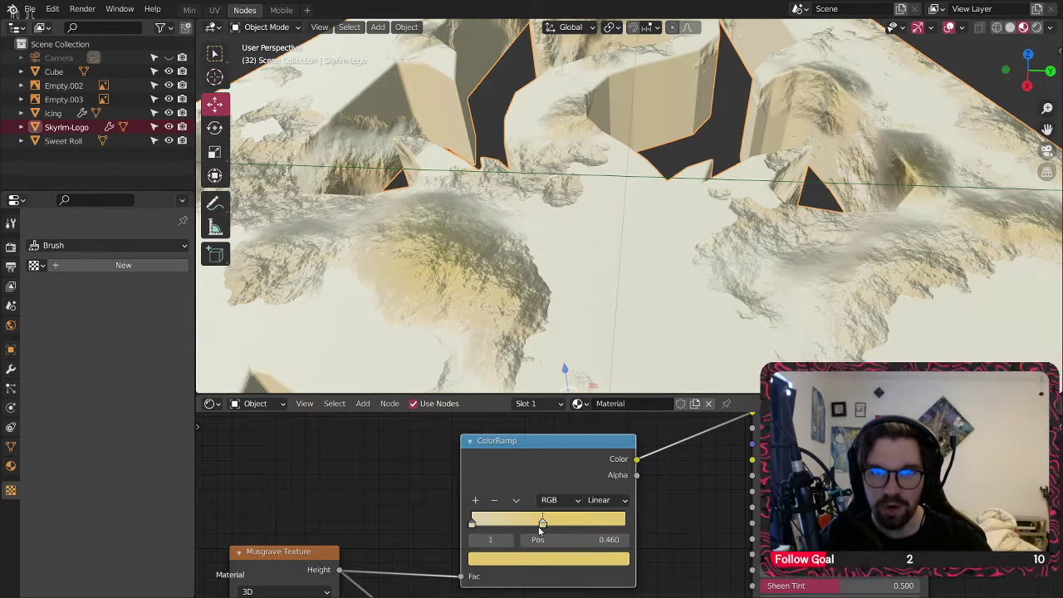
{"action": "scroll", "coordinate": [544, 525], "scroll_direction": "up", "scroll_amount": 2}
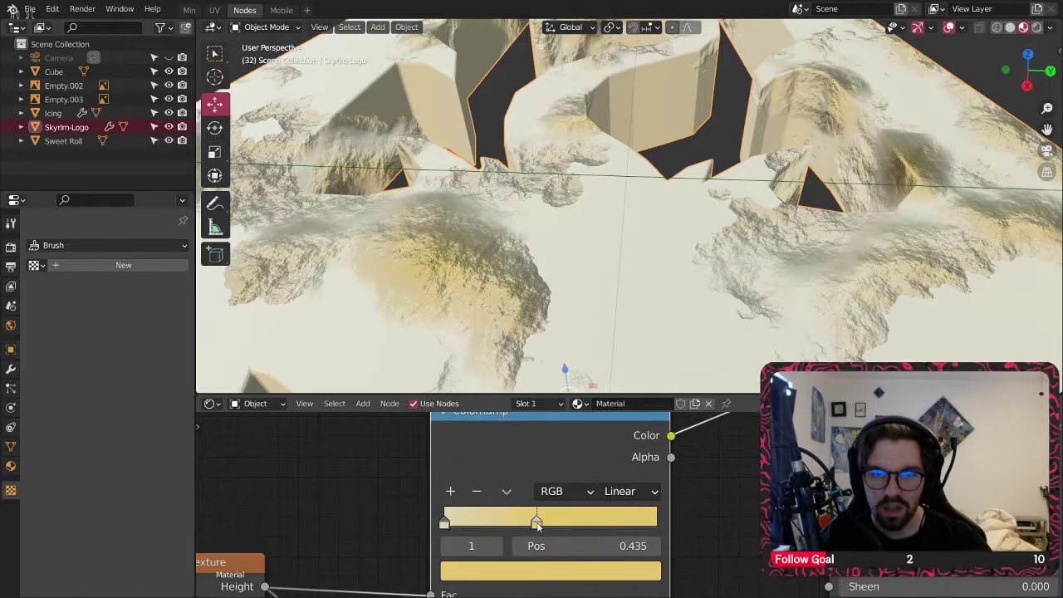
- Set the saturation of the ColorRamp's yellow stop to 0.4
{"action": "left_click", "coordinate": [556, 572]}
{"action": "left_click", "coordinate": [522, 508]}
{"action": "type", "text": "."}
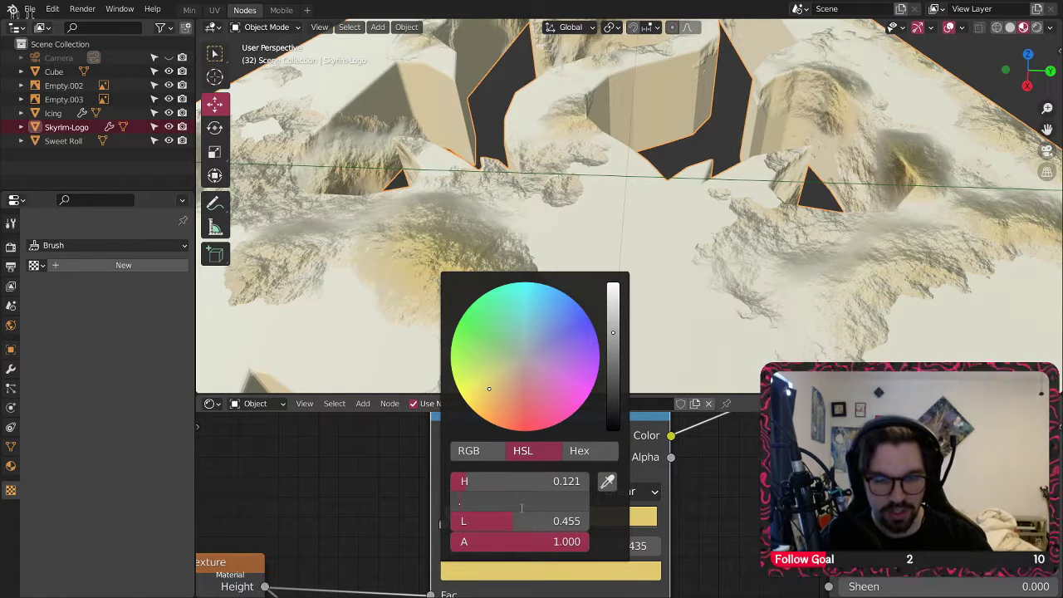
{"action": "type", "text": "4"}
{"action": "key", "text": "Return"}
- Delete the unconnected texture node, and shift the ColorRamp, Musgrave Texture and Texture Coordinate nodes away from the shader
{"action": "scroll", "coordinate": [390, 427], "scroll_direction": "down", "scroll_amount": 10}
{"action": "middle_click_drag", "start_coordinate": [390, 427], "coordinate": [611, 480]}
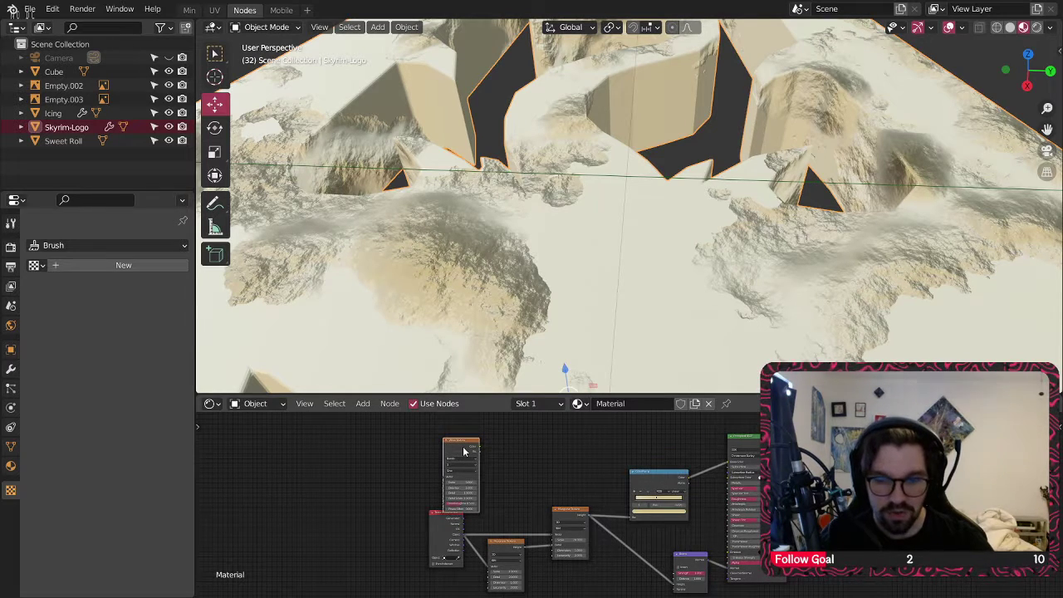
{"action": "key", "text": "x"}
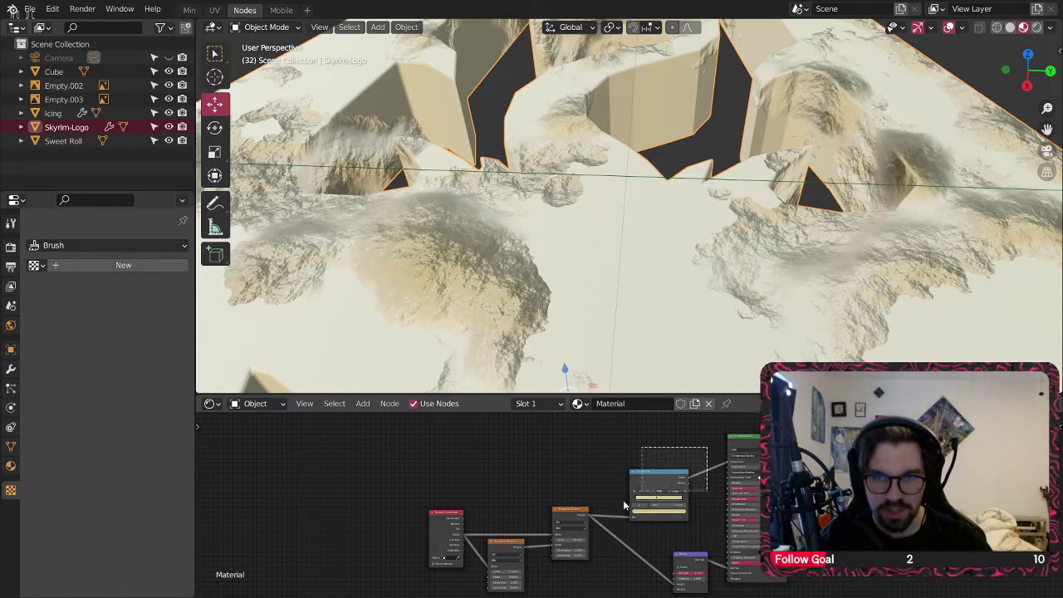
{"action": "left_click_drag", "start_coordinate": [623, 505], "coordinate": [420, 550]}
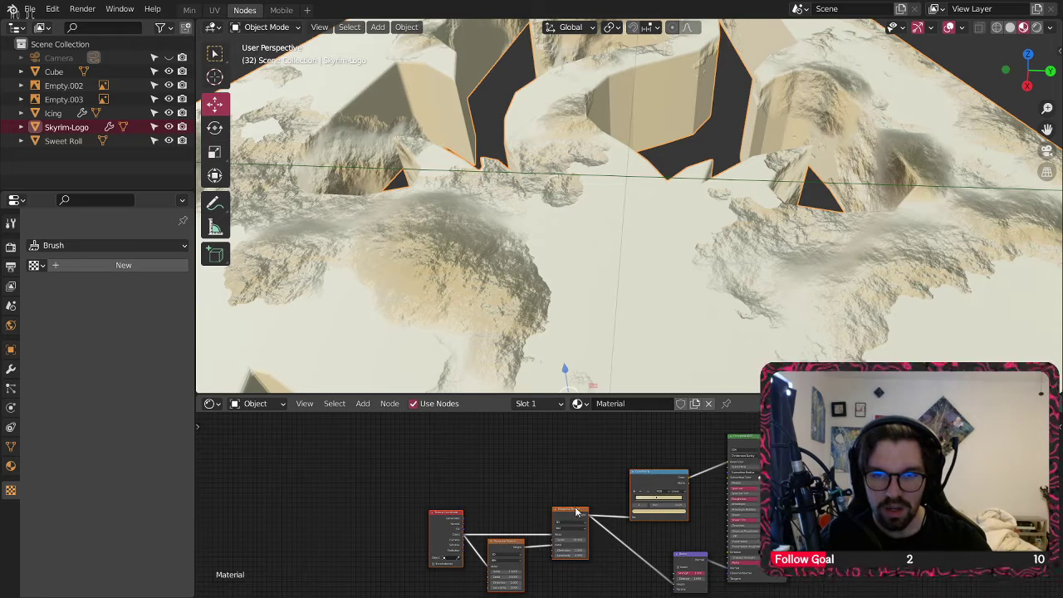
{"action": "left_click_drag", "start_coordinate": [578, 510], "coordinate": [493, 516]}
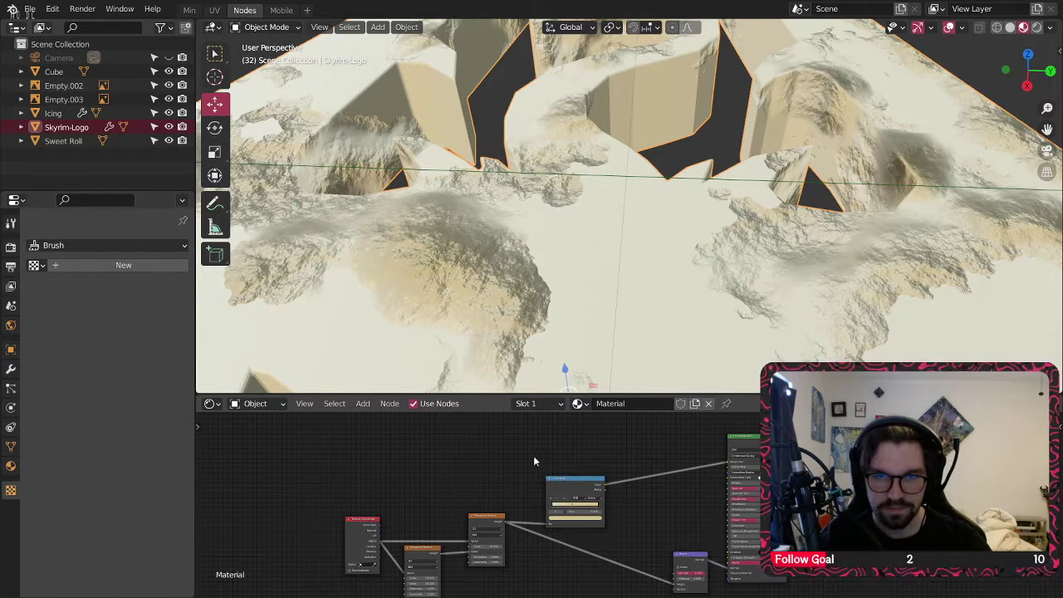
- Insert a MixRGB node on the link between the ColorRamp's Color and the shader's Base Color
{"action": "left_click", "coordinate": [367, 404]}
{"action": "mouse_move", "coordinate": [407, 498]}
{"action": "left_click", "coordinate": [466, 479]}
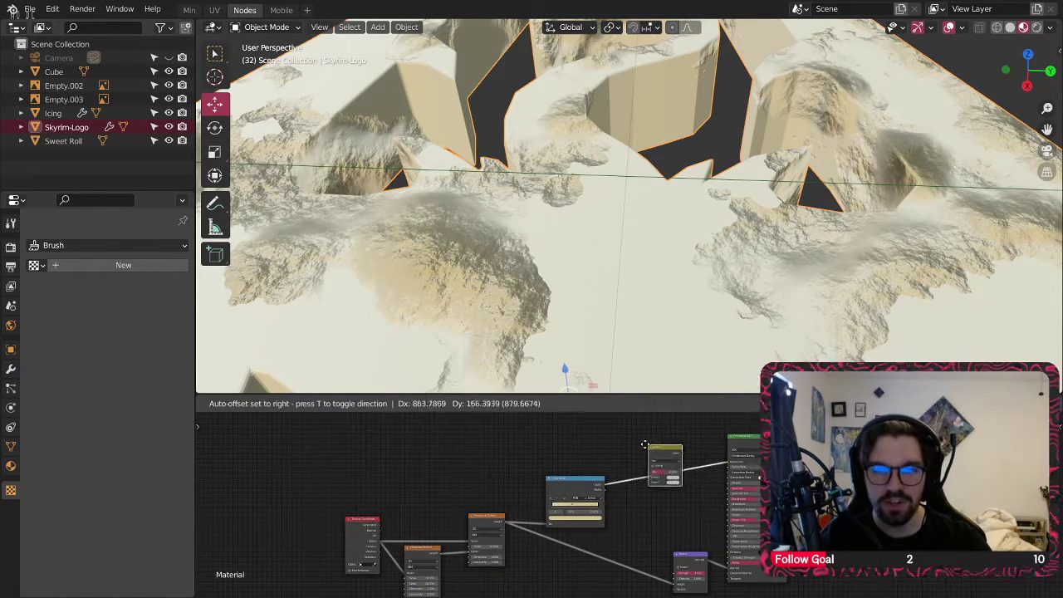
{"action": "left_click", "coordinate": [647, 465]}
- Set the MixRGB node's Color2 to a medium red, trying lighter and darker shades
{"action": "scroll", "coordinate": [657, 481], "scroll_direction": "up", "scroll_amount": 3}
{"action": "left_click", "coordinate": [657, 481]}
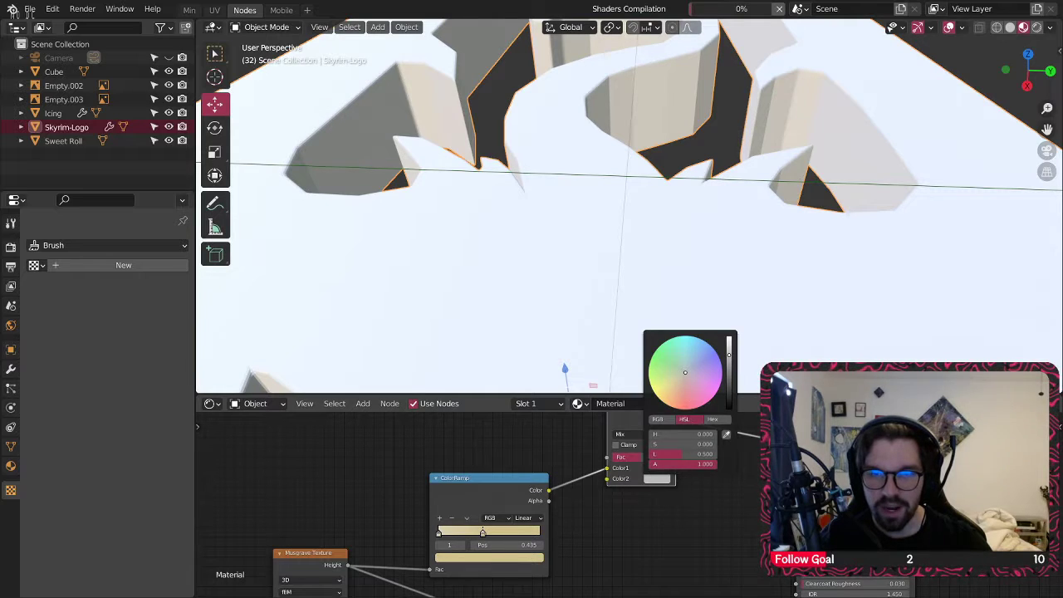
{"action": "left_click", "coordinate": [685, 397]}
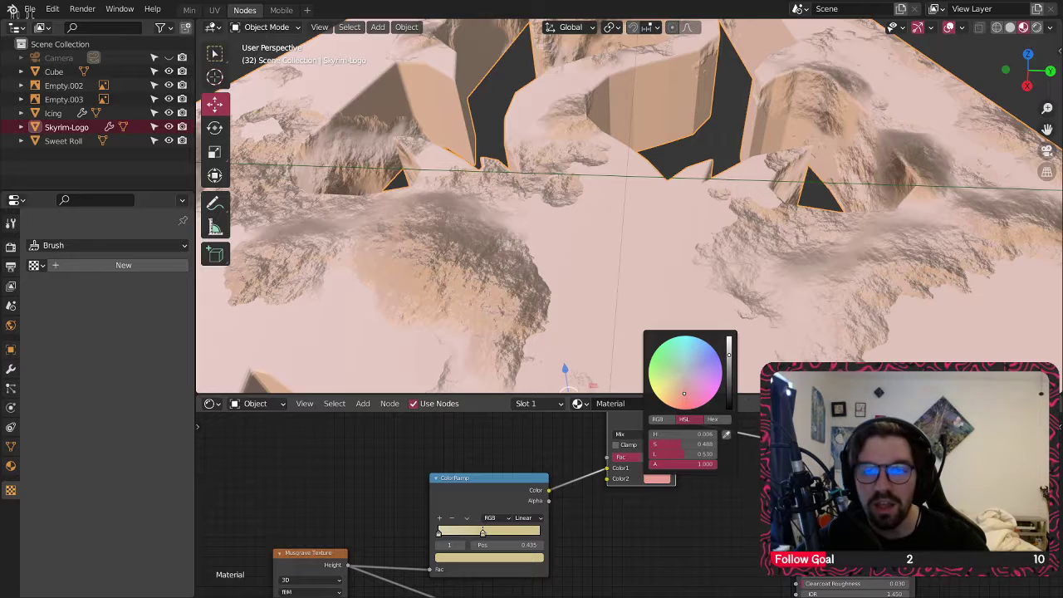
{"action": "left_click", "coordinate": [730, 385]}
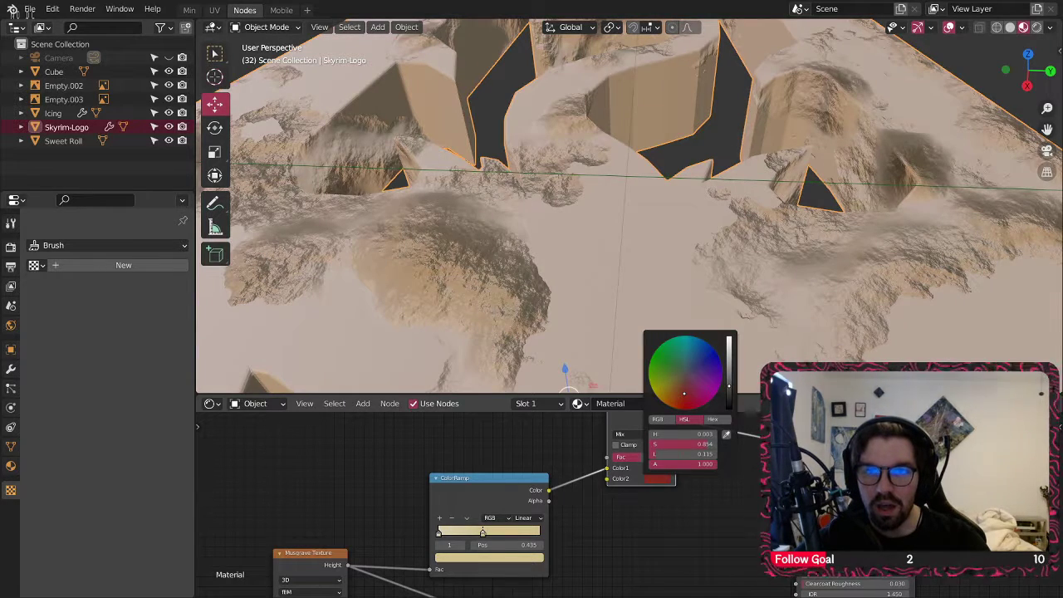
{"action": "left_click_drag", "start_coordinate": [730, 385], "coordinate": [730, 355]}
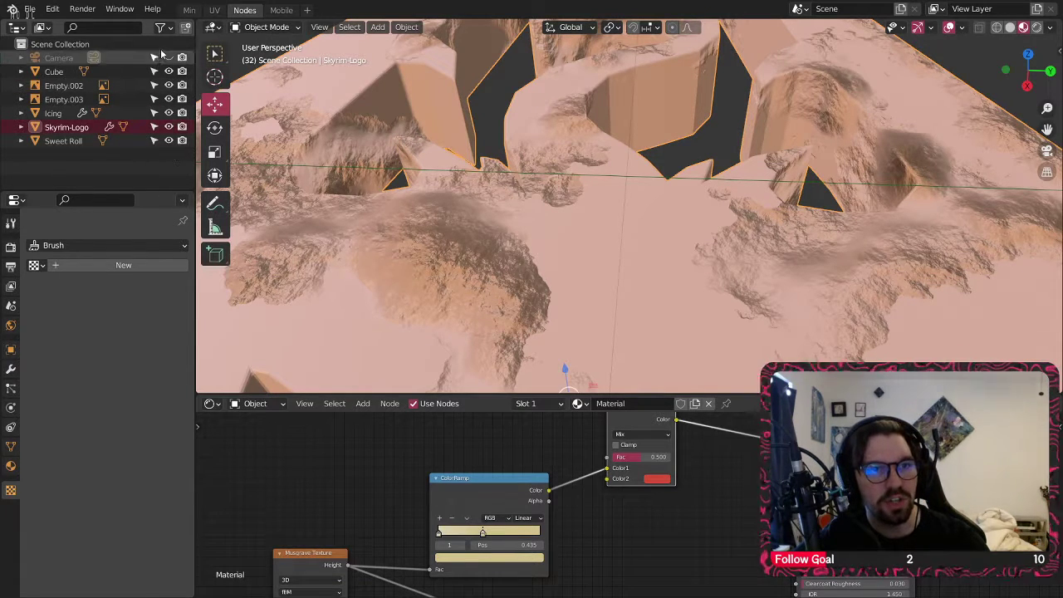
- Change the MixRGB node's Color2 to a dark brown
{"action": "left_click", "coordinate": [652, 479]}
{"action": "scroll", "coordinate": [673, 399], "scroll_direction": "down", "scroll_amount": 5}
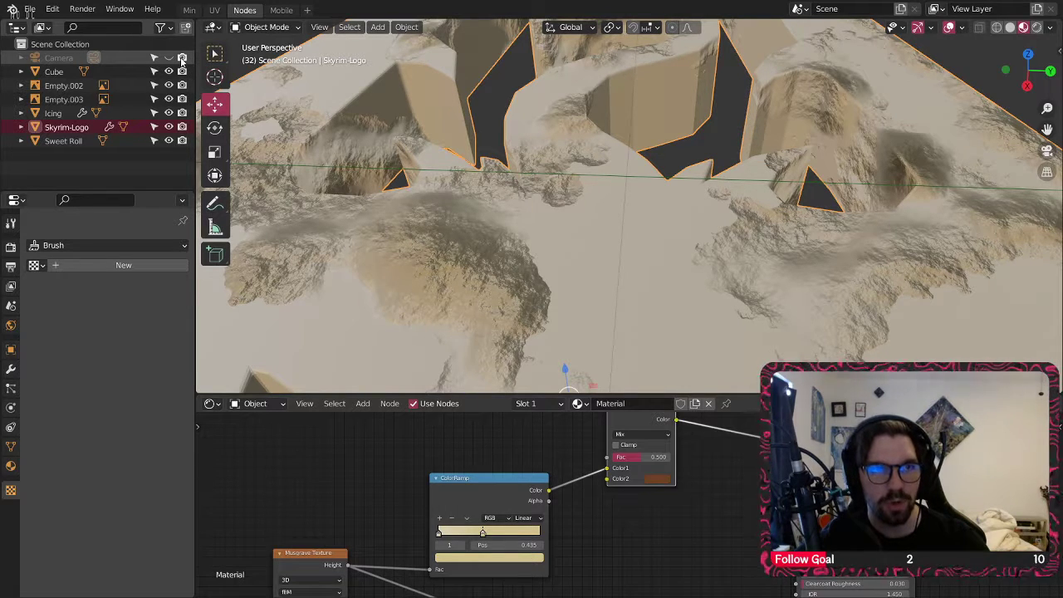
- Add another Musgrave Texture node and place it above the ColorRamp
{"action": "middle_click_drag", "start_coordinate": [552, 445], "coordinate": [654, 510]}
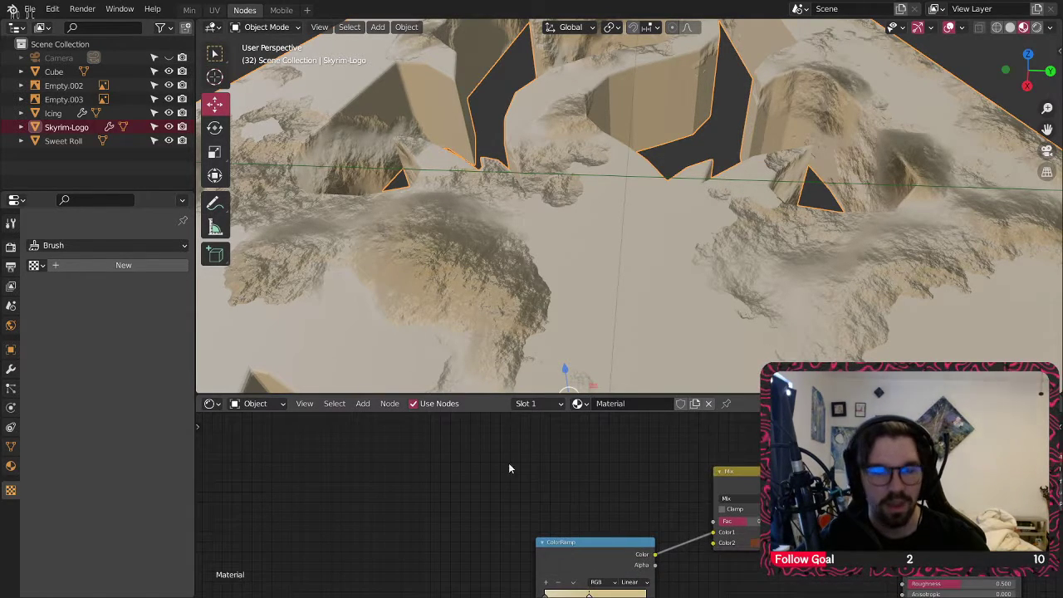
{"action": "left_click", "coordinate": [362, 402]}
{"action": "mouse_move", "coordinate": [392, 482]}
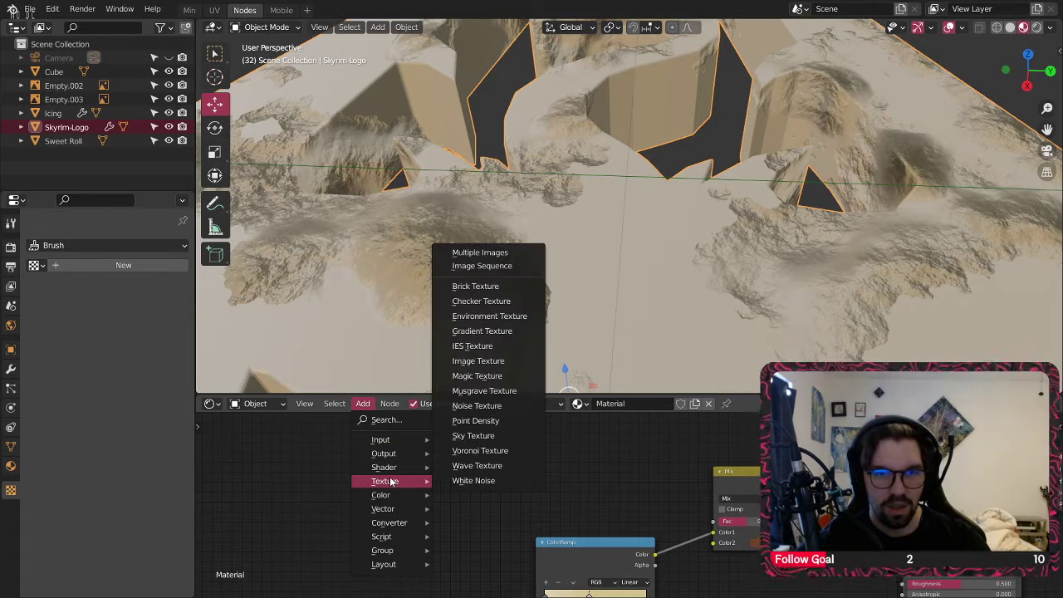
{"action": "left_click", "coordinate": [483, 390]}
{"action": "left_click", "coordinate": [523, 448]}
{"action": "scroll", "coordinate": [516, 458], "scroll_direction": "down", "scroll_amount": 3}
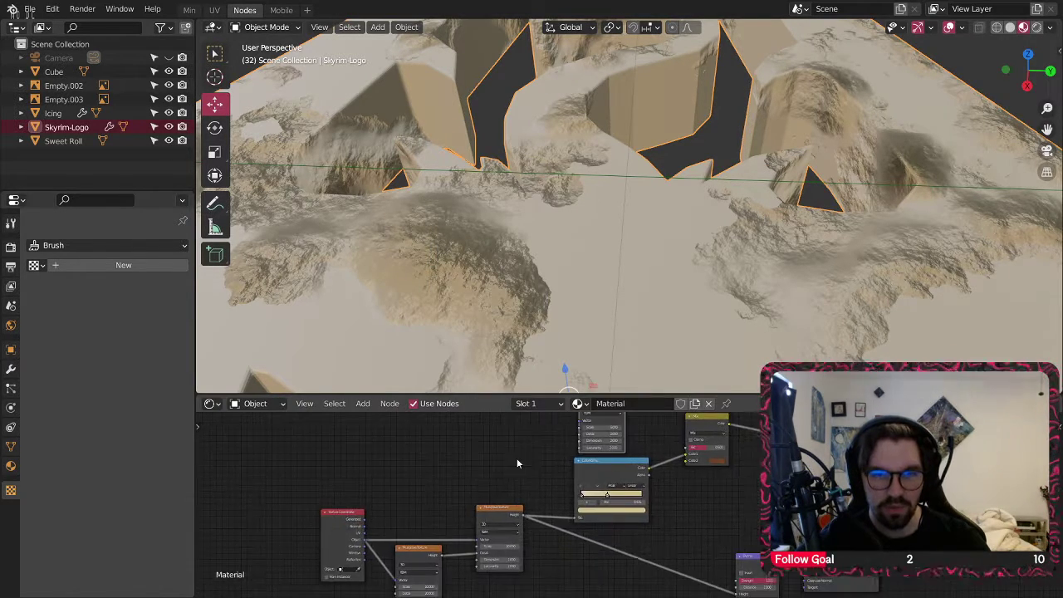
- Connect the Texture Coordinate's Object output to the new Musgrave Texture's Vector, and its Height to the MixRGB node's Fac
{"action": "left_click_drag", "start_coordinate": [349, 518], "coordinate": [326, 485]}
{"action": "middle_click_drag", "start_coordinate": [373, 497], "coordinate": [364, 504]}
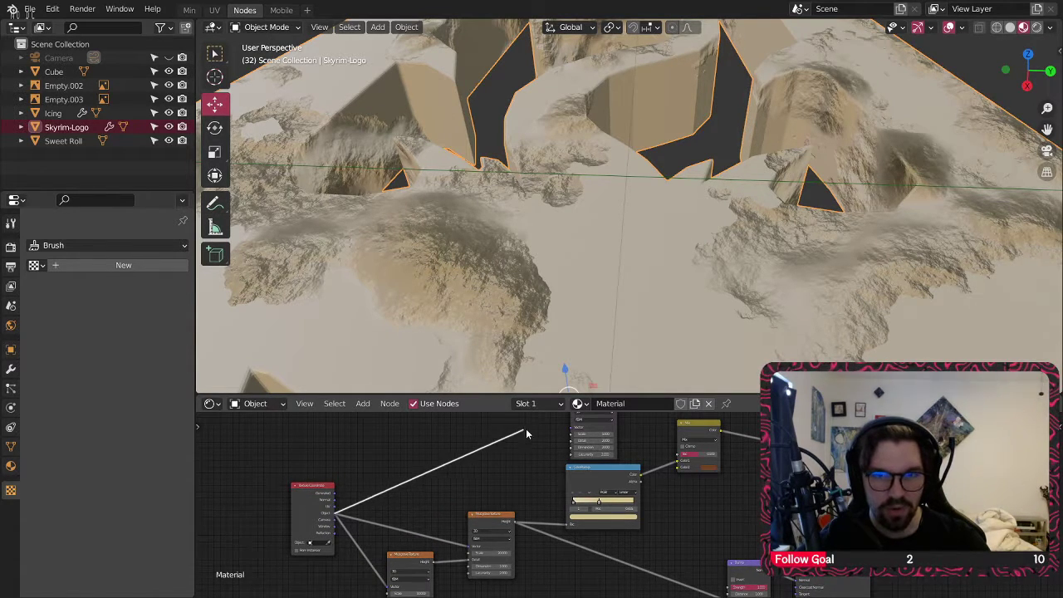
{"action": "middle_click_drag", "start_coordinate": [623, 440], "coordinate": [562, 458]}
{"action": "scroll", "coordinate": [511, 445], "scroll_direction": "up", "scroll_amount": 3}
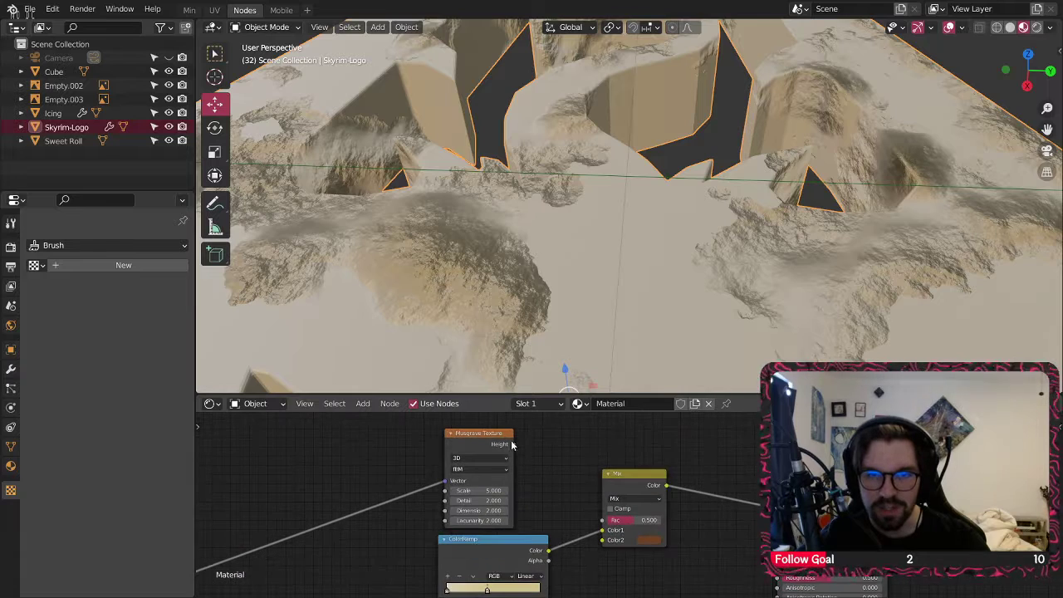
{"action": "left_click_drag", "start_coordinate": [568, 537], "coordinate": [601, 520]}
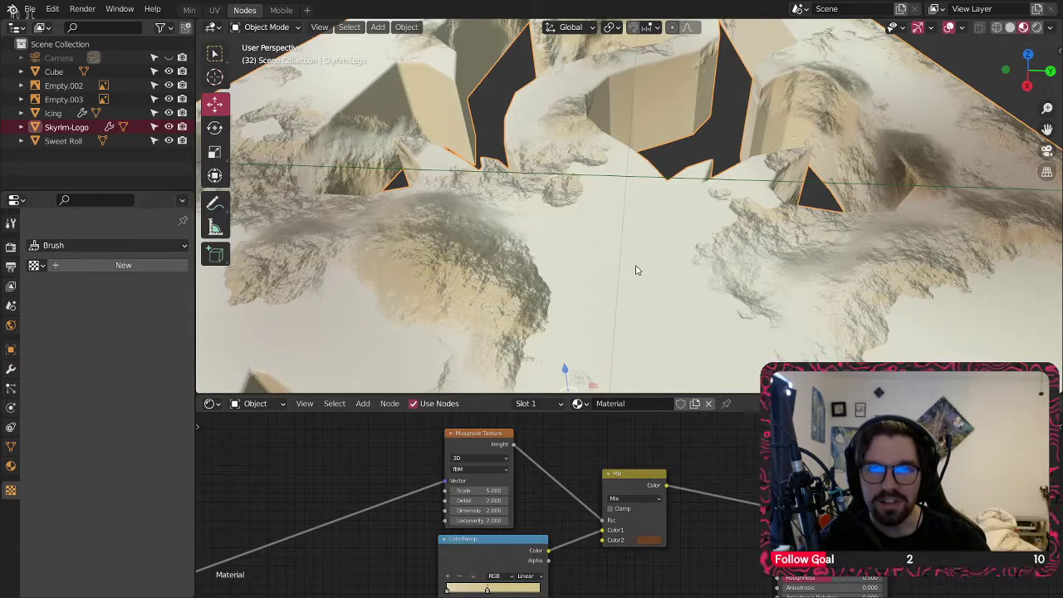
- Set the new Musgrave Texture's Scale to 40
{"action": "middle_click_drag", "start_coordinate": [637, 270], "coordinate": [448, 220], "text": "shift"}
{"action": "middle_click_drag", "start_coordinate": [507, 483], "coordinate": [568, 494]}
{"action": "scroll", "coordinate": [569, 494], "scroll_direction": "up", "scroll_amount": 5}
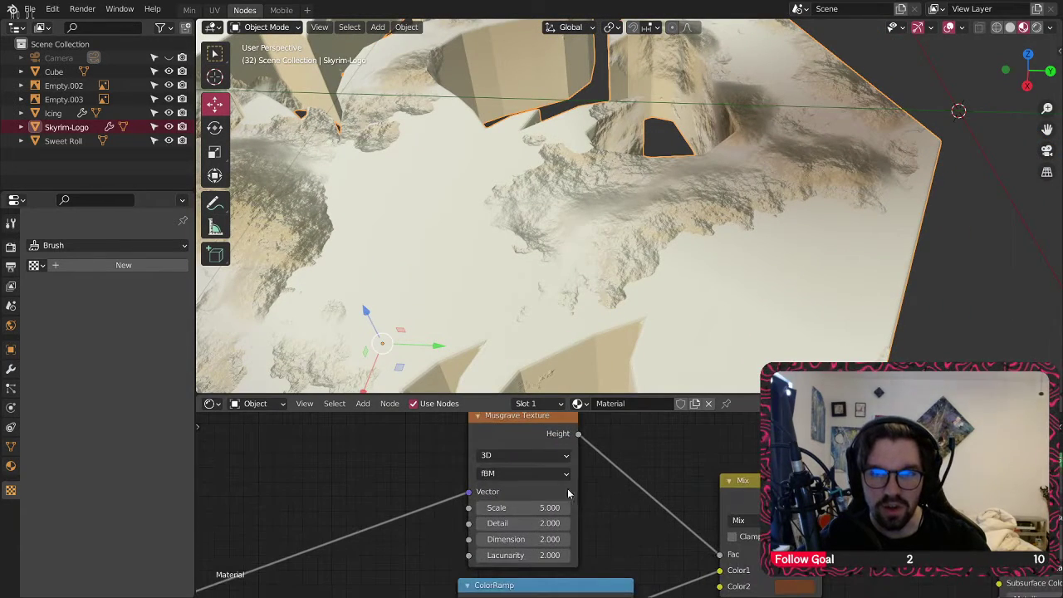
{"action": "left_click", "coordinate": [523, 507]}
{"action": "type", "text": "40"}
{"action": "key", "text": "Return"}
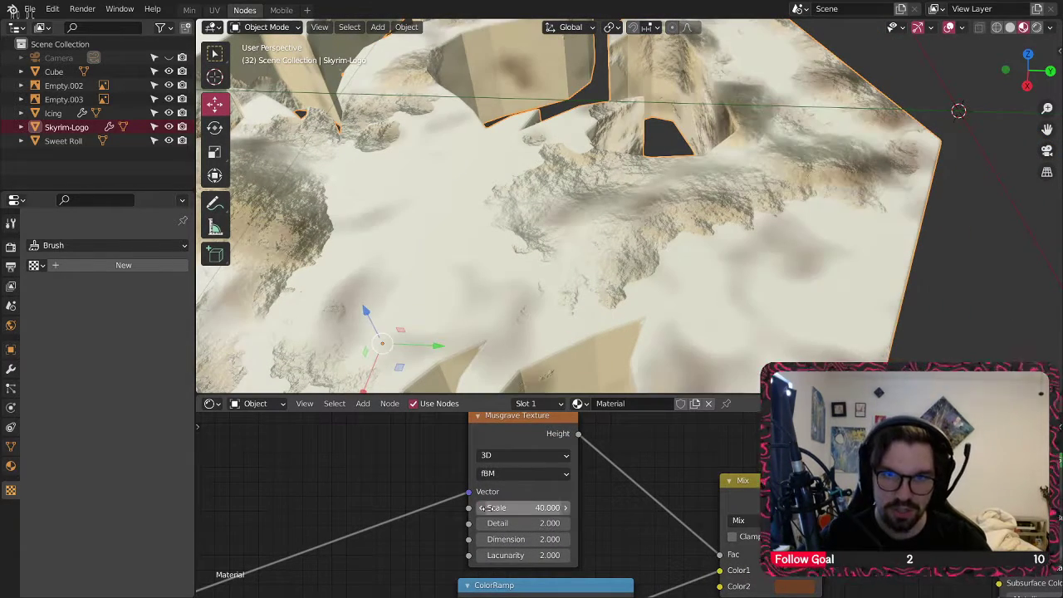
- Set the new Musgrave Texture's Detail to 10 and its Dimension to 0.75, trying 1 first
{"action": "scroll", "coordinate": [531, 524], "scroll_direction": "up", "scroll_amount": 2}
{"action": "left_click", "coordinate": [506, 518]}
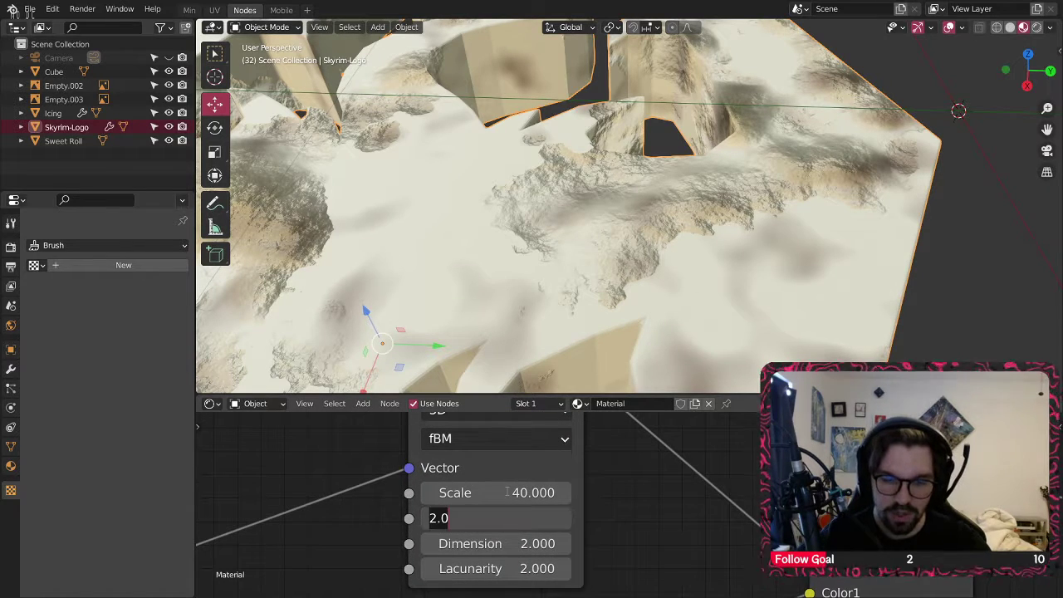
{"action": "type", "text": "10"}
{"action": "key", "text": "Return"}
{"action": "left_click", "coordinate": [498, 543]}
{"action": "type", "text": "1"}
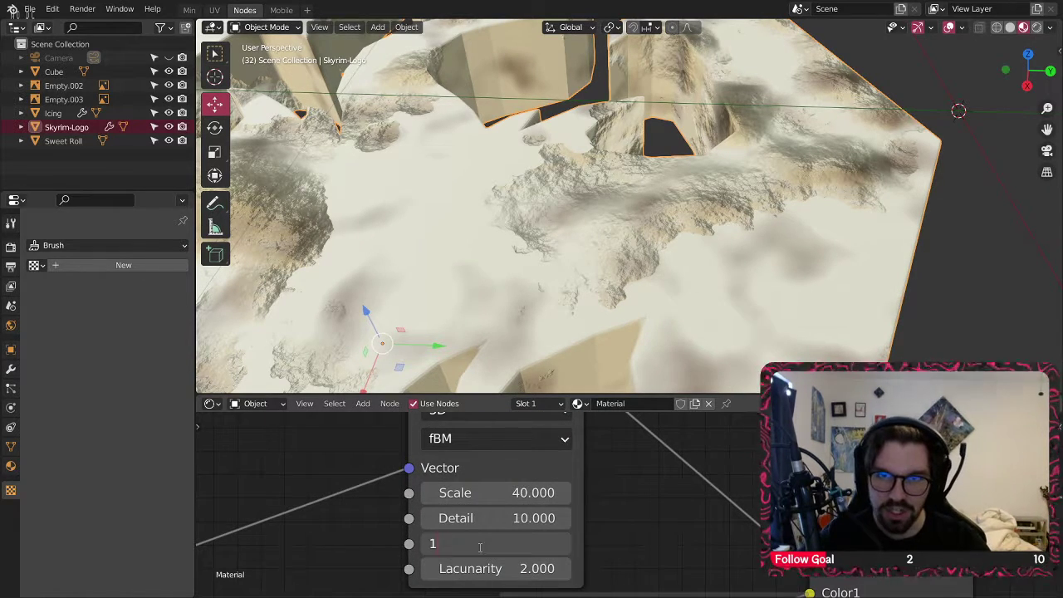
{"action": "key", "text": "Return"}
{"action": "left_click", "coordinate": [537, 543]}
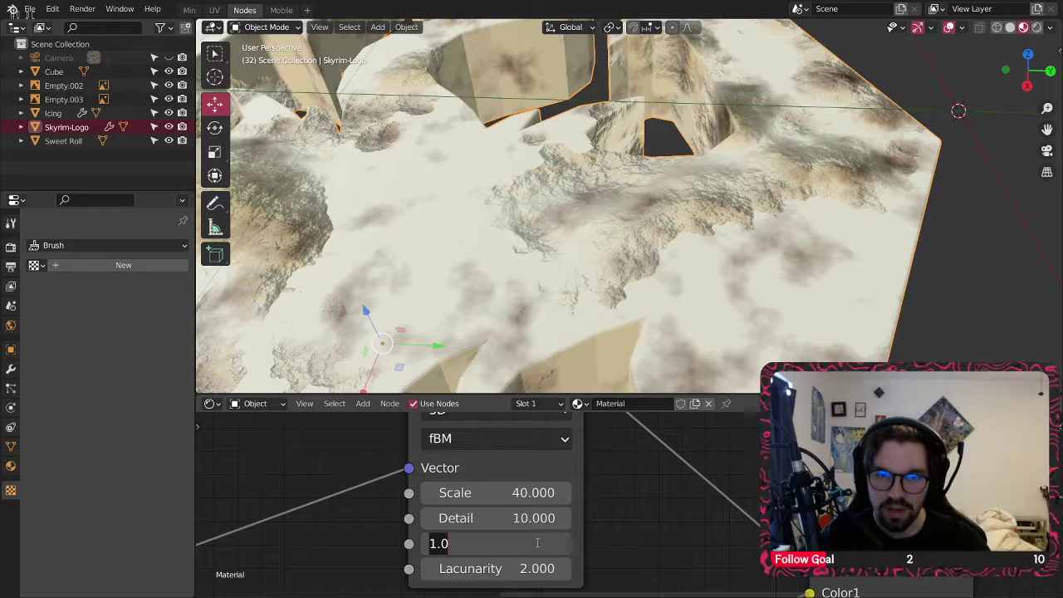
{"action": "key", "text": "BackSpace"}
{"action": "type", "text": ".75"}
{"action": "key", "text": "Return"}
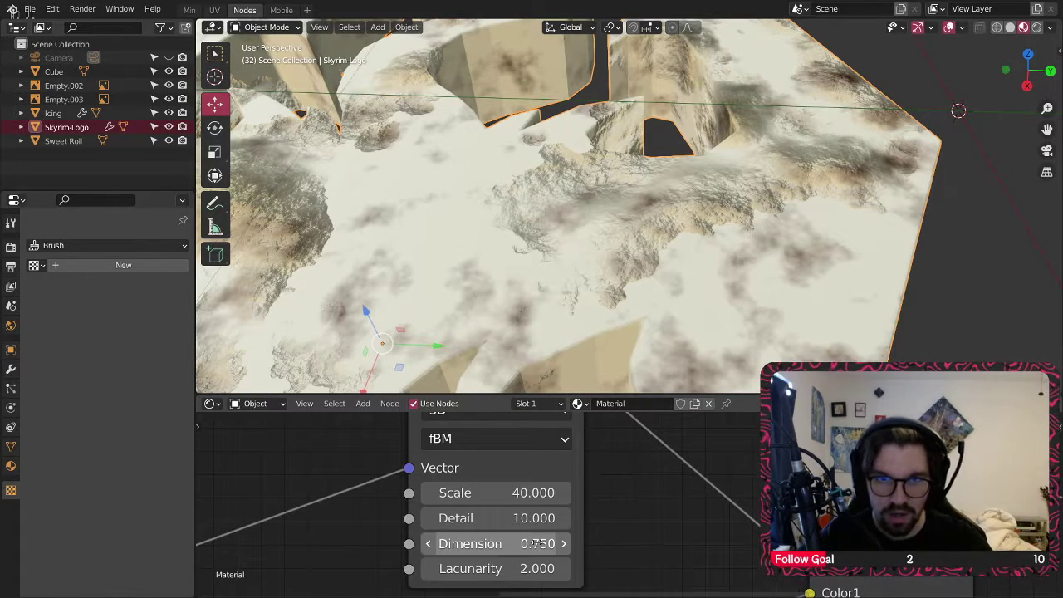
- Raise the lightness of the MixRGB node's brown Color2 to about 0.128 and reduce its saturation
{"action": "scroll", "coordinate": [606, 179], "scroll_direction": "down", "scroll_amount": 8}
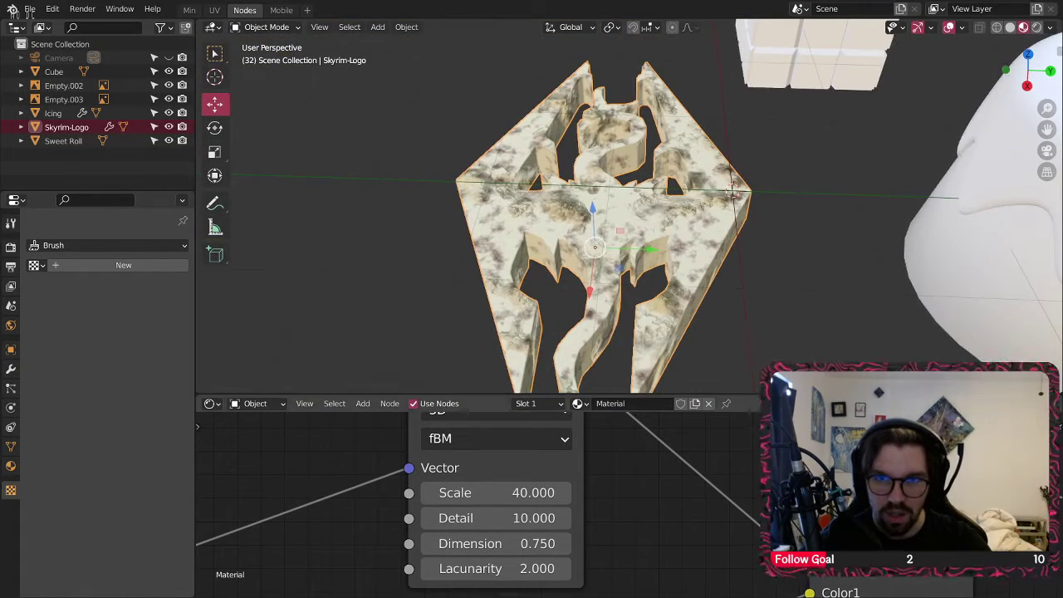
{"action": "middle_click_drag", "start_coordinate": [698, 532], "coordinate": [530, 434]}
{"action": "scroll", "coordinate": [739, 529], "scroll_direction": "up", "scroll_amount": 4}
{"action": "left_click", "coordinate": [739, 529]}
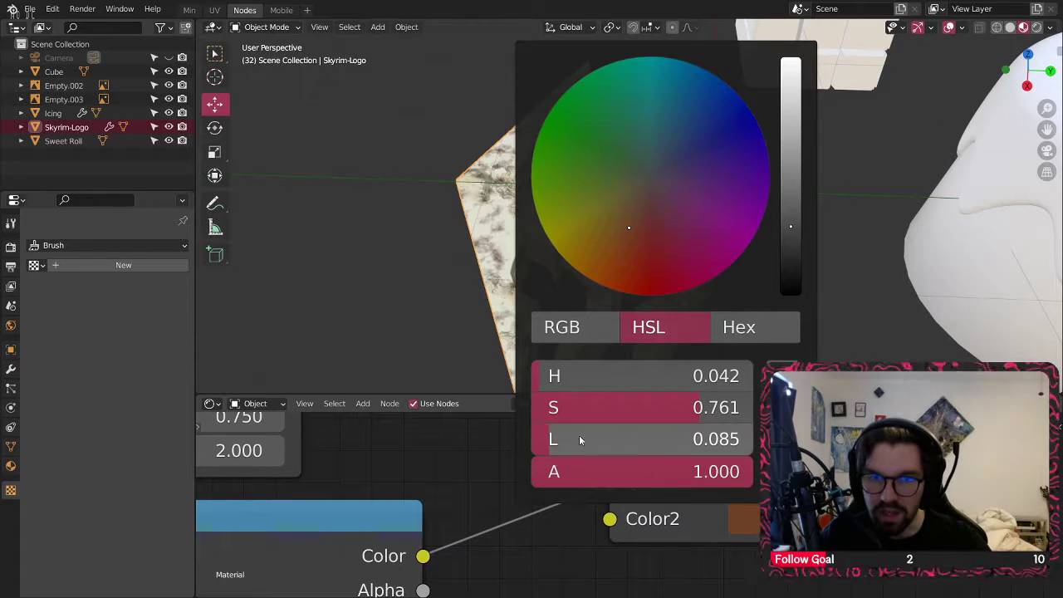
{"action": "left_click_drag", "start_coordinate": [582, 439], "coordinate": [591, 439]}
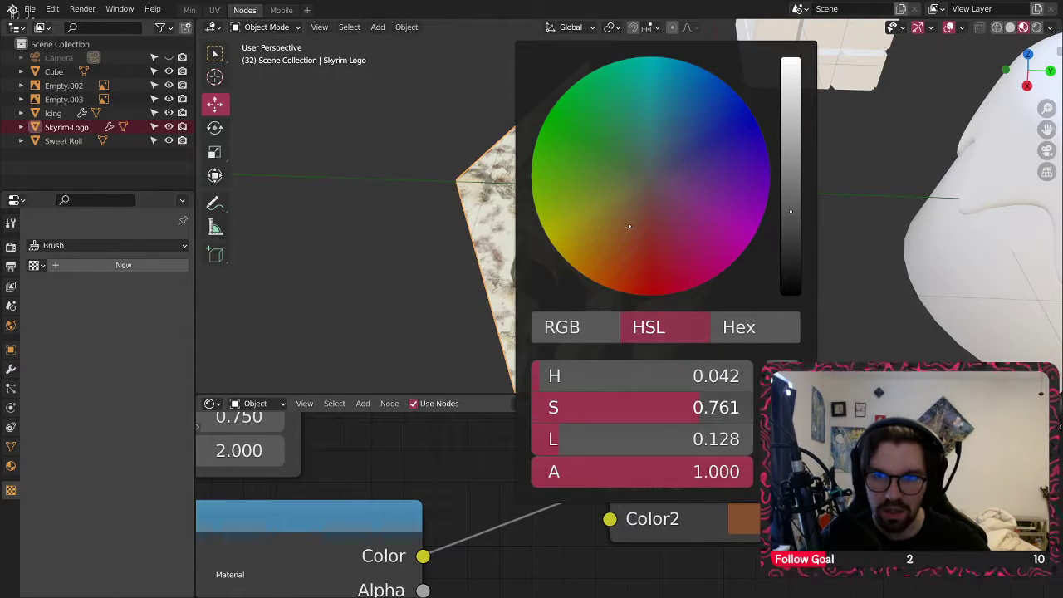
{"action": "left_click_drag", "start_coordinate": [707, 401], "coordinate": [664, 407]}
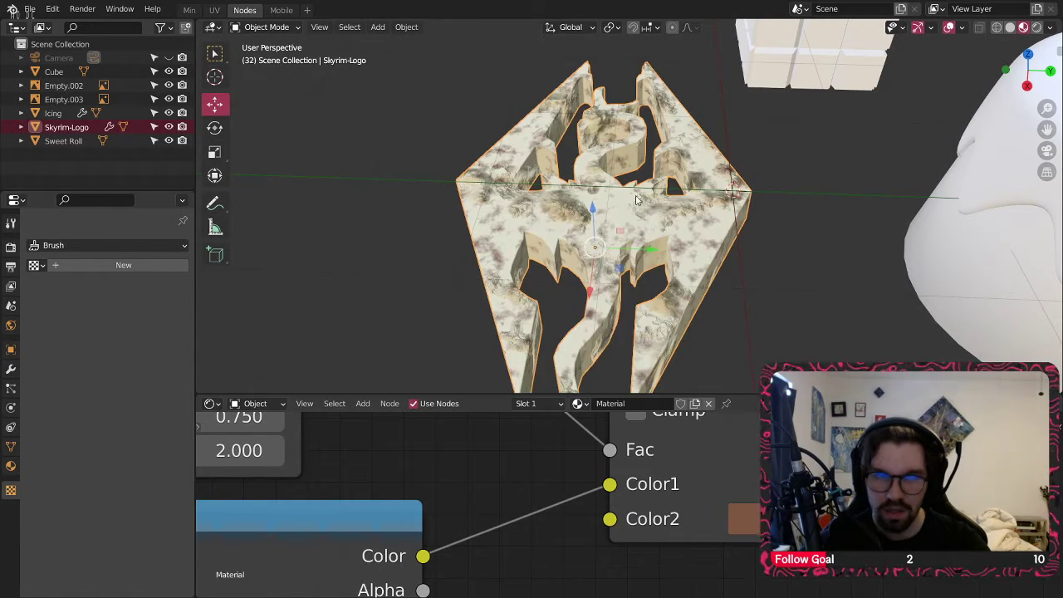
- Shift the MixRGB node's Color2 to a yellowish tan with a hue of about 0.115, and brighten it
{"action": "scroll", "coordinate": [557, 240], "scroll_direction": "up", "scroll_amount": 8}
{"action": "scroll", "coordinate": [556, 241], "scroll_direction": "up", "scroll_amount": 2}
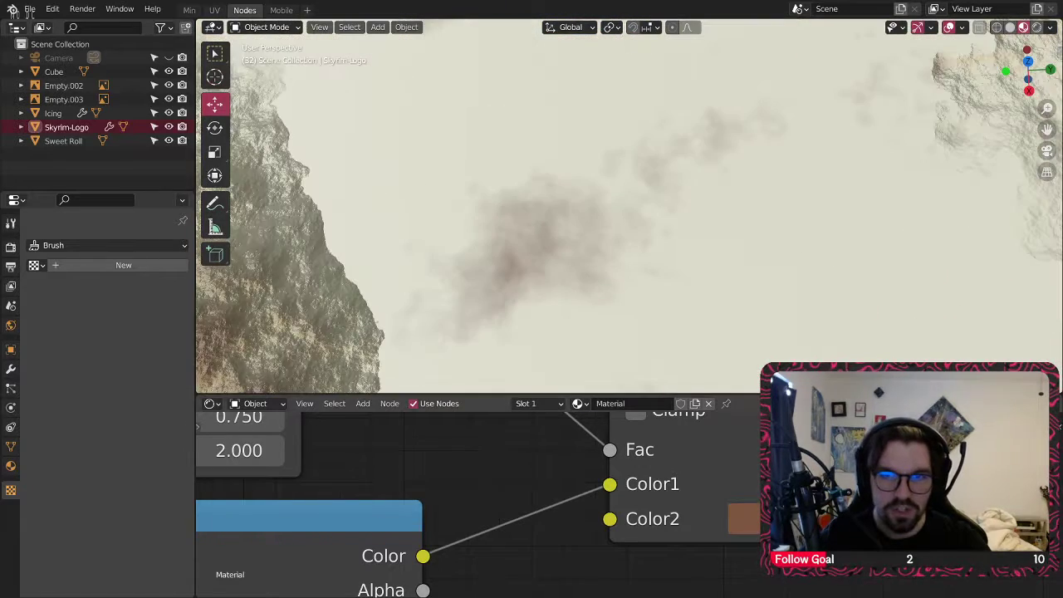
{"action": "left_click", "coordinate": [744, 518]}
{"action": "left_click_drag", "start_coordinate": [640, 219], "coordinate": [625, 200]}
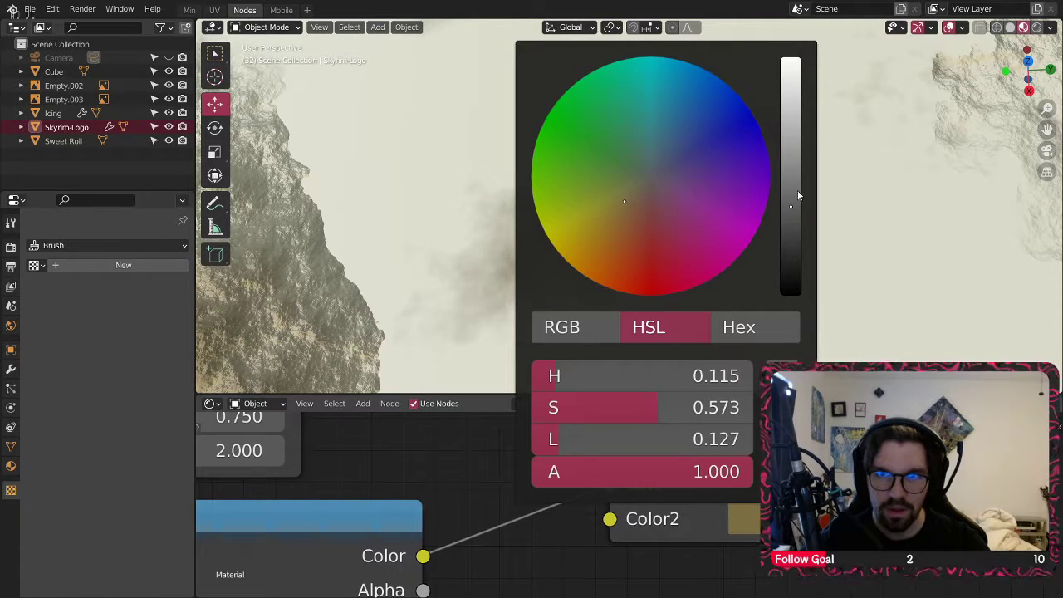
{"action": "left_click_drag", "start_coordinate": [790, 195], "coordinate": [791, 173]}
- Examine the logo's material from several angles and compare it with the crust in the sweet roll reference image
{"action": "scroll", "coordinate": [543, 225], "scroll_direction": "down", "scroll_amount": 15}
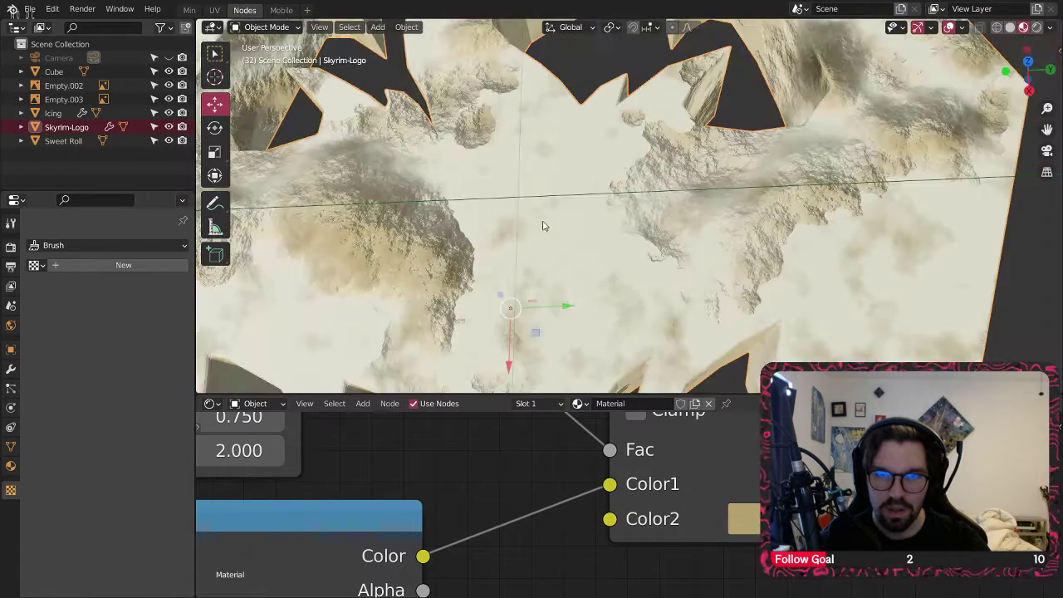
{"action": "scroll", "coordinate": [547, 239], "scroll_direction": "up", "scroll_amount": 3}
{"action": "middle_click_drag", "start_coordinate": [548, 240], "coordinate": [661, 325]}
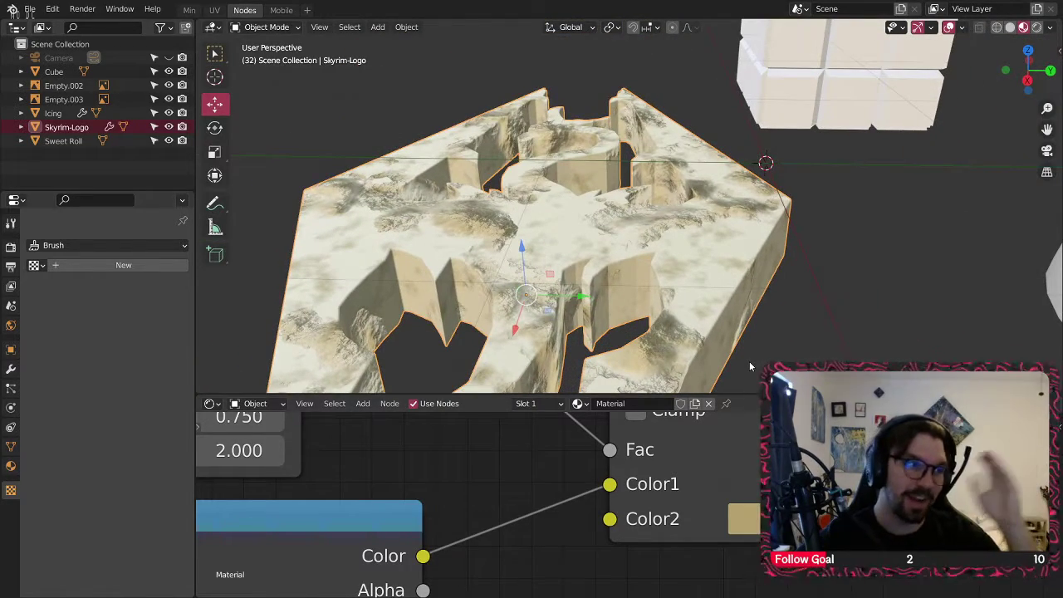
{"action": "middle_click_drag", "start_coordinate": [746, 353], "coordinate": [647, 274]}
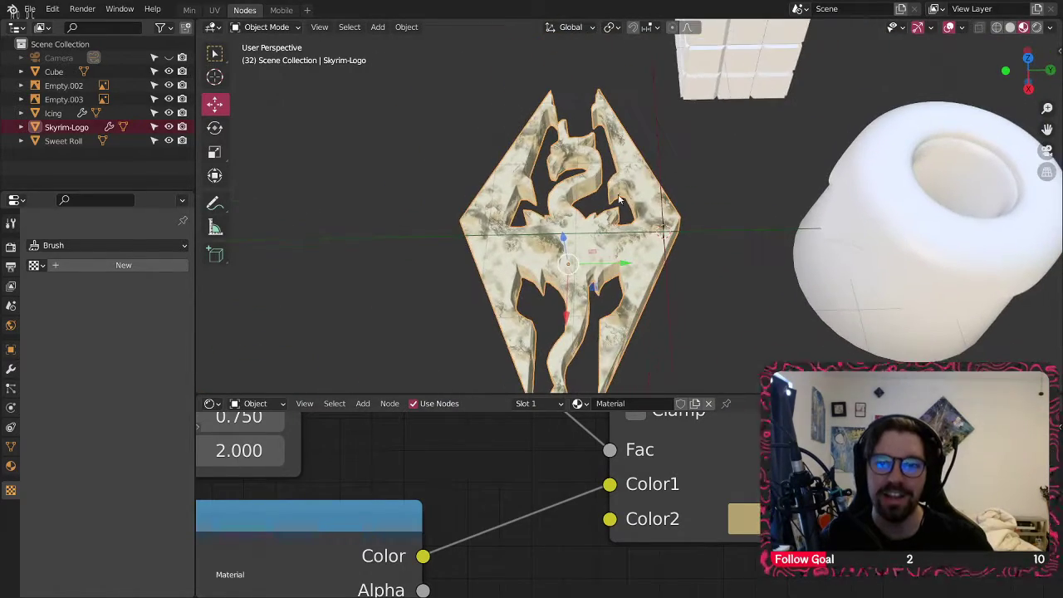
{"action": "scroll", "coordinate": [706, 297], "scroll_direction": "down", "scroll_amount": 7}
{"action": "middle_click_drag", "start_coordinate": [930, 278], "coordinate": [699, 255], "text": "shift"}
{"action": "scroll", "coordinate": [714, 291], "scroll_direction": "up", "scroll_amount": 10}
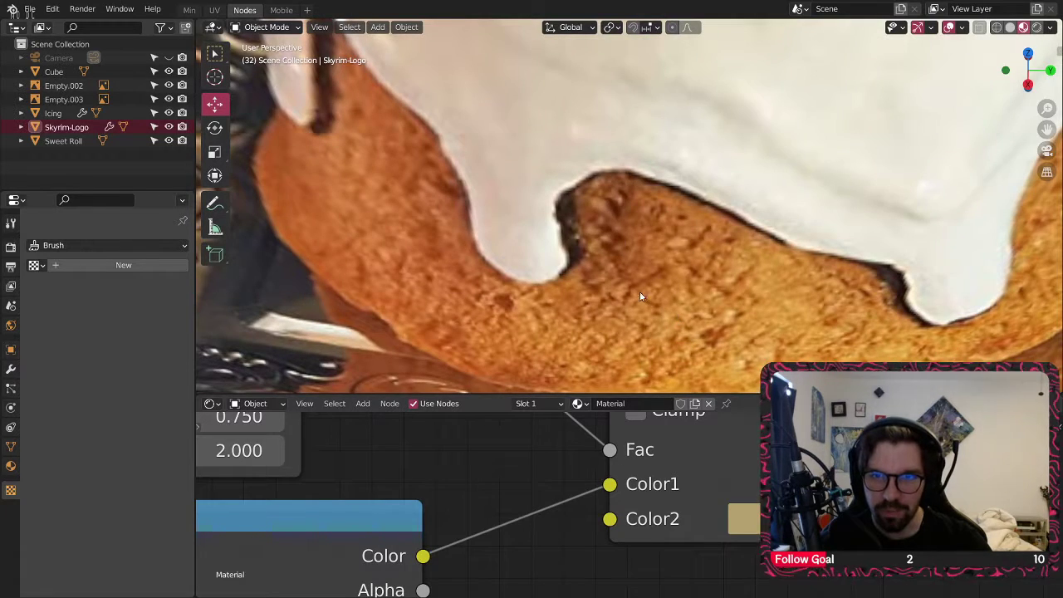
{"action": "scroll", "coordinate": [639, 291], "scroll_direction": "down", "scroll_amount": 9}
{"action": "middle_click_drag", "start_coordinate": [402, 203], "coordinate": [739, 224], "text": "shift"}
{"action": "middle_click_drag", "start_coordinate": [438, 203], "coordinate": [476, 197], "text": "shift"}
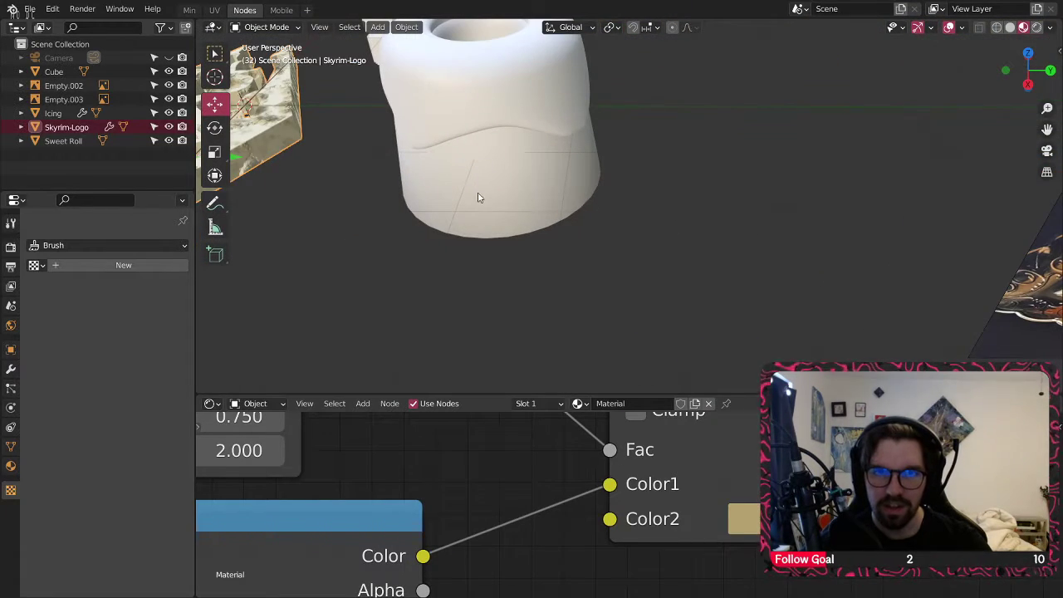
{"action": "left_click", "coordinate": [526, 219]}
{"action": "middle_click_drag", "start_coordinate": [527, 220], "coordinate": [701, 215], "text": "shift"}
{"action": "left_click", "coordinate": [701, 215]}
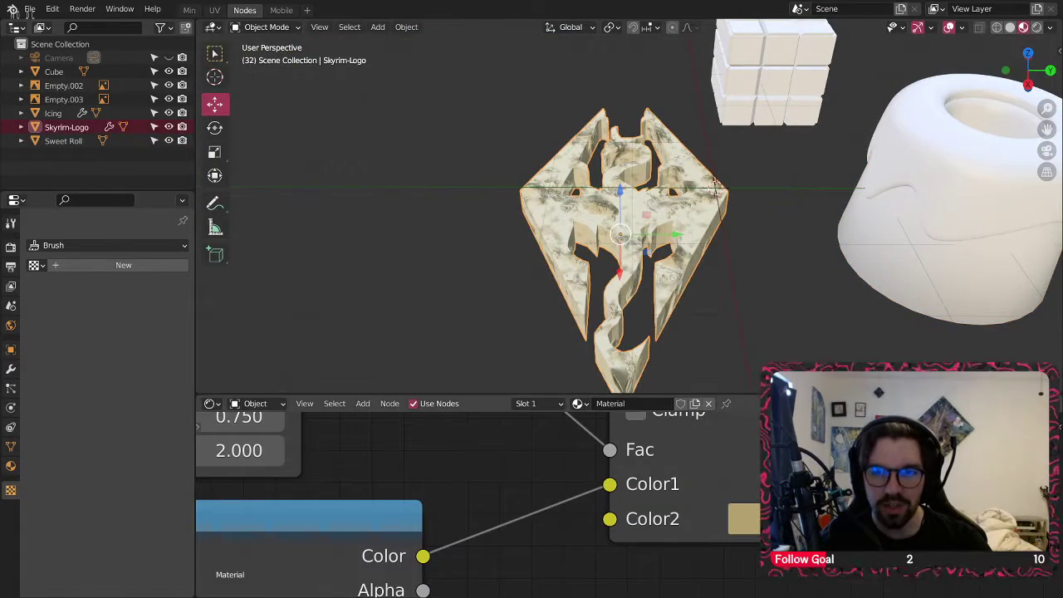
- Set the logo shader's Roughness and Specular to 1
{"action": "scroll", "coordinate": [560, 484], "scroll_direction": "down", "scroll_amount": 6}
{"action": "middle_click_drag", "start_coordinate": [1020, 502], "coordinate": [487, 423]}
{"action": "scroll", "coordinate": [523, 484], "scroll_direction": "up", "scroll_amount": 6}
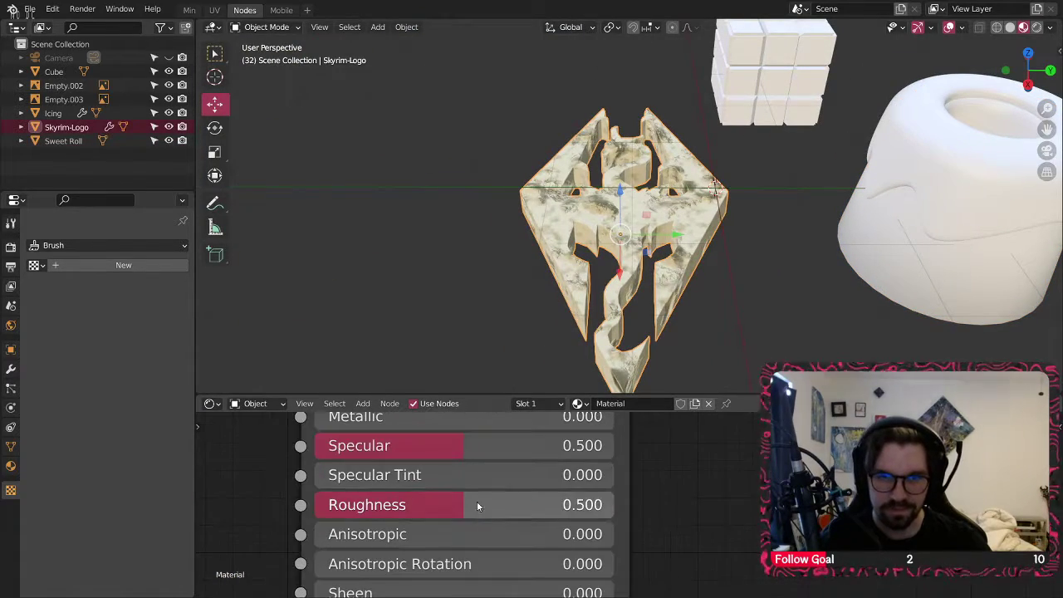
{"action": "left_click_drag", "start_coordinate": [477, 503], "coordinate": [615, 503]}
{"action": "scroll", "coordinate": [614, 224], "scroll_direction": "up", "scroll_amount": 10}
{"action": "scroll", "coordinate": [613, 225], "scroll_direction": "down", "scroll_amount": 10}
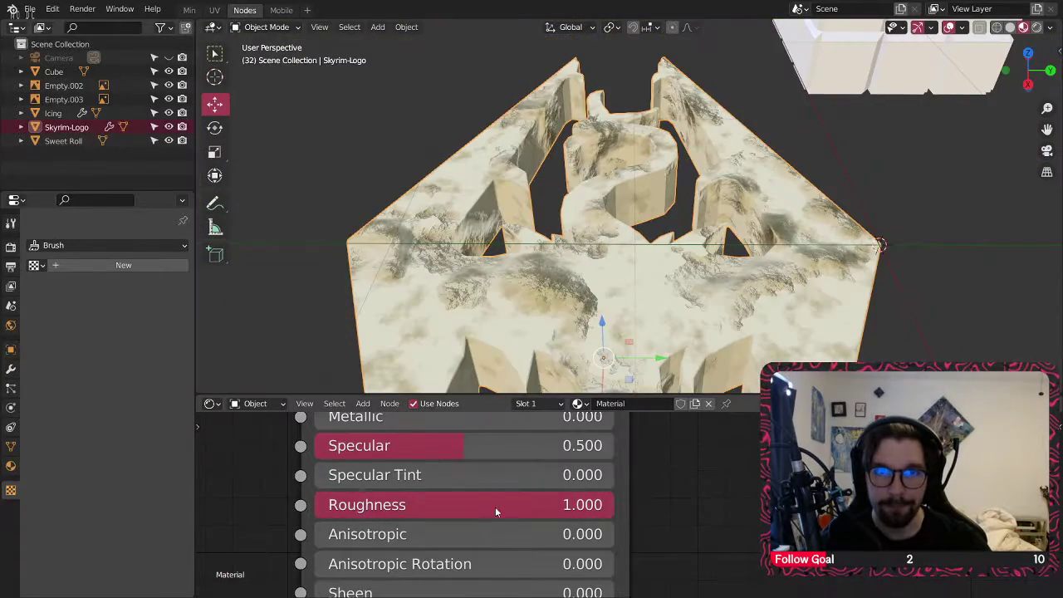
{"action": "middle_click_drag", "start_coordinate": [495, 506], "coordinate": [649, 495]}
{"action": "left_click_drag", "start_coordinate": [629, 452], "coordinate": [731, 452]}
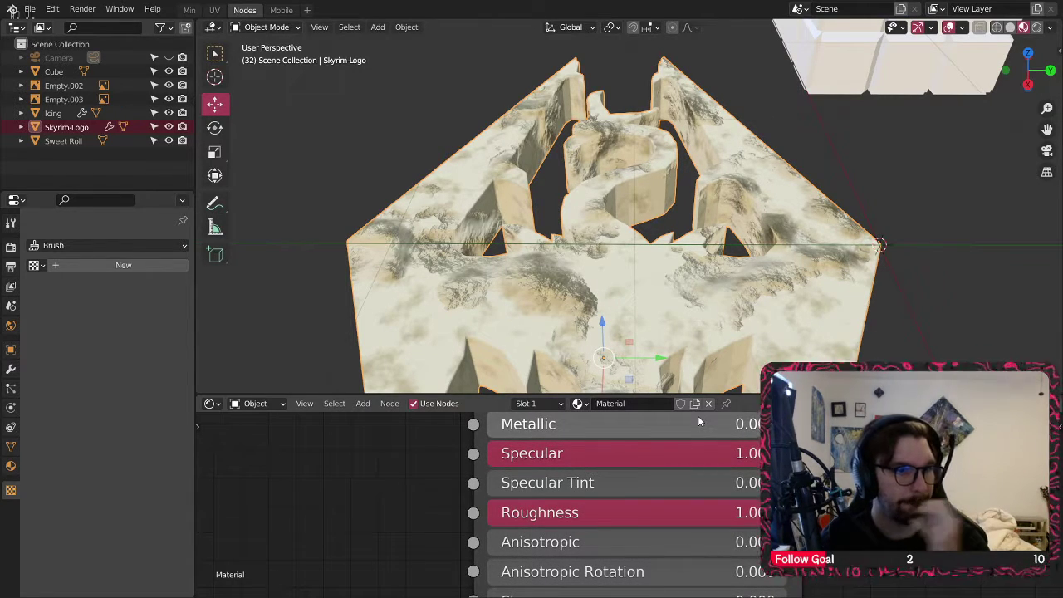
- Set the logo shader's Sheen Tint and Clearcoat Roughness to 0
{"action": "middle_click_drag", "start_coordinate": [664, 515], "coordinate": [647, 422]}
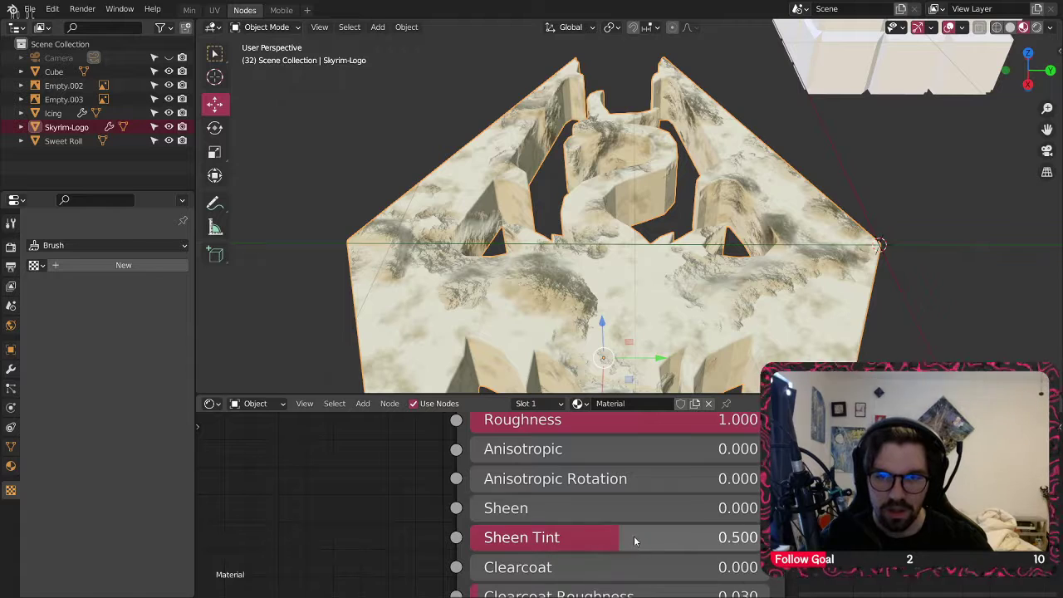
{"action": "left_click_drag", "start_coordinate": [636, 541], "coordinate": [487, 537]}
{"action": "scroll", "coordinate": [519, 521], "scroll_direction": "down", "scroll_amount": 3}
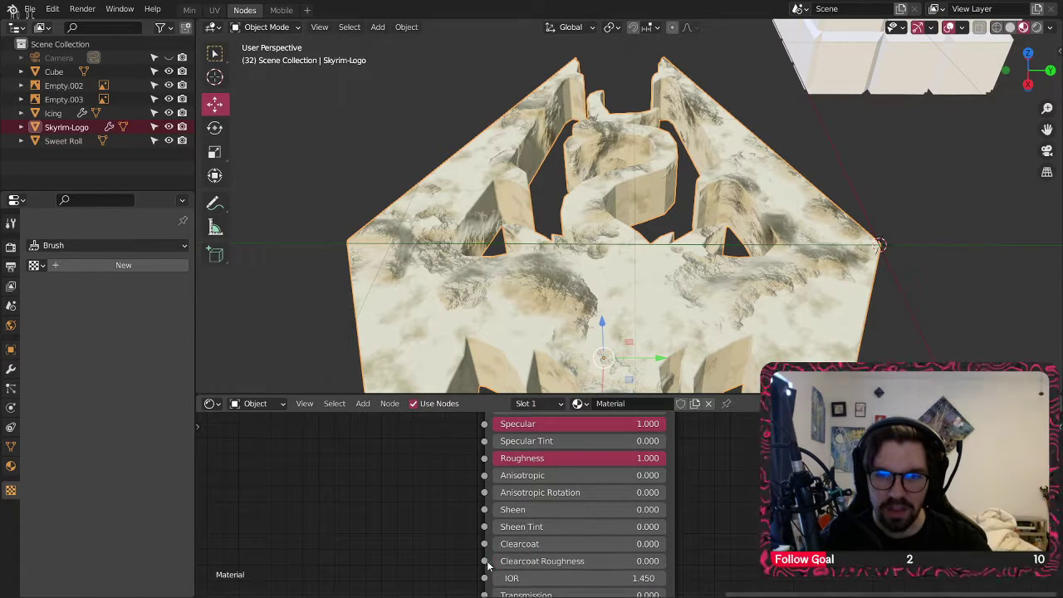
{"action": "middle_click_drag", "start_coordinate": [547, 432], "coordinate": [543, 361]}
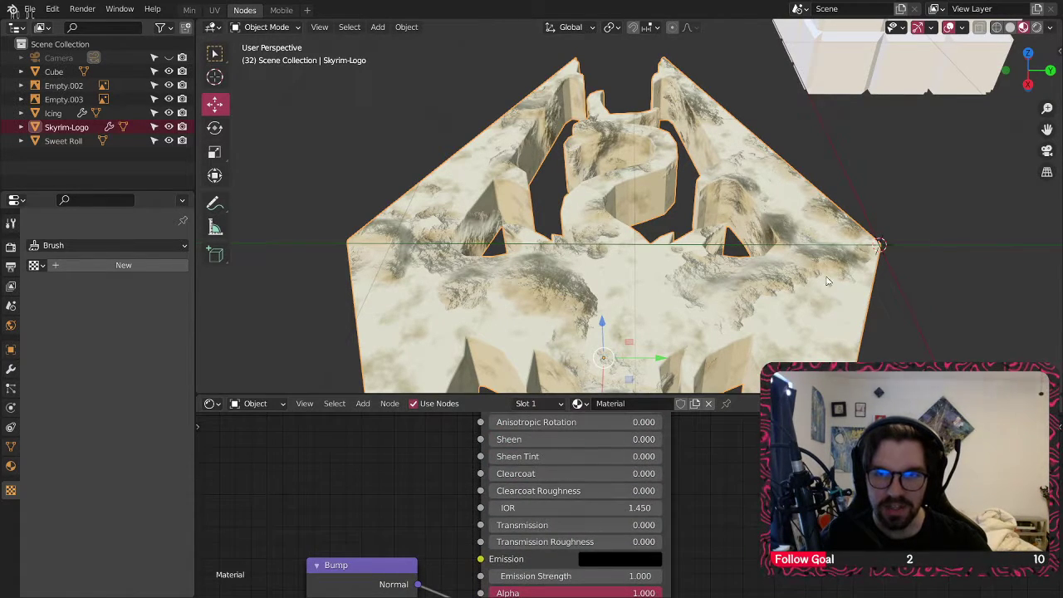
- Give the sweet roll object a material named Sweet Roll
{"action": "scroll", "coordinate": [779, 213], "scroll_direction": "down", "scroll_amount": 7}
{"action": "middle_click_drag", "start_coordinate": [1013, 223], "coordinate": [747, 241]}
{"action": "left_click", "coordinate": [598, 265]}
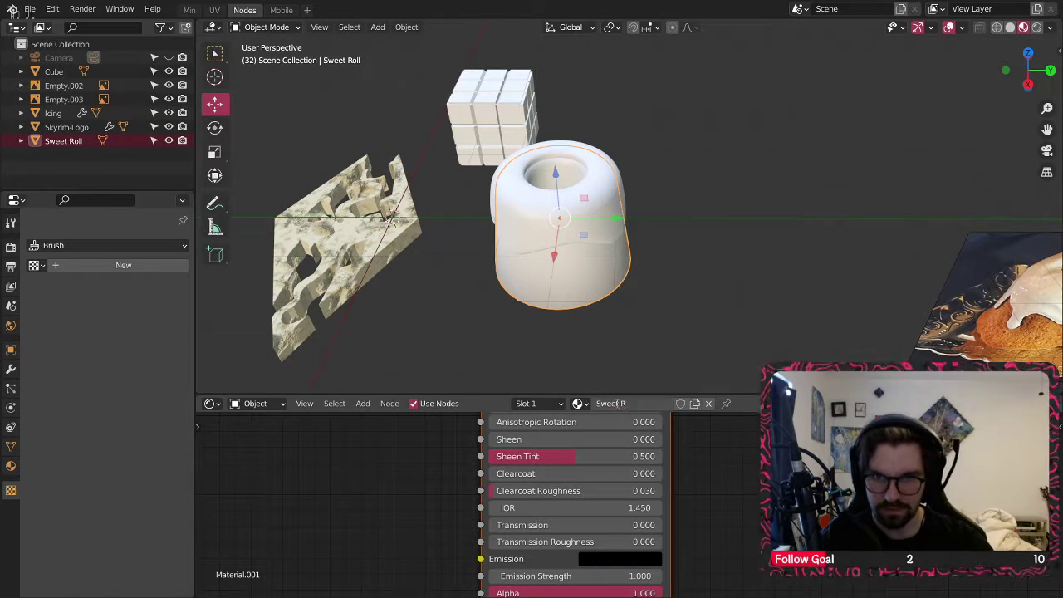
{"action": "left_click", "coordinate": [617, 403]}
{"action": "type", "text": "Sweet Roo"}
{"action": "key", "text": "BackSpace"}
{"action": "type", "text": "ll"}
{"action": "key", "text": "Return"}
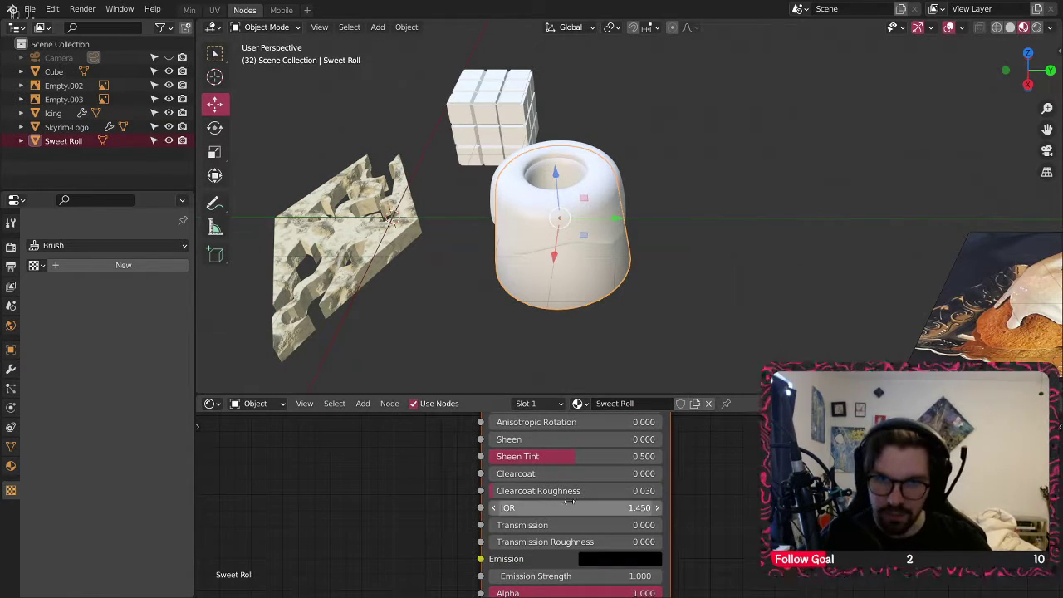
- Set the Sweet Roll material's Roughness to 1 and examine the crust in the reference image up close
{"action": "middle_click_drag", "start_coordinate": [587, 488], "coordinate": [604, 591]}
{"action": "left_click_drag", "start_coordinate": [606, 490], "coordinate": [722, 484]}
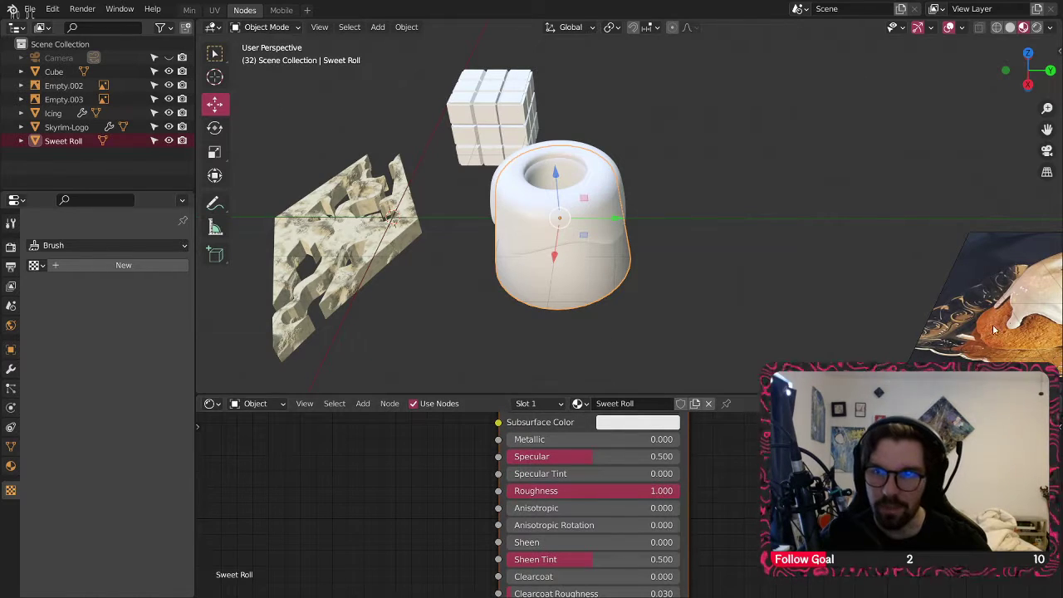
{"action": "middle_click_drag", "start_coordinate": [1030, 328], "coordinate": [680, 345], "text": "shift"}
{"action": "scroll", "coordinate": [679, 343], "scroll_direction": "up", "scroll_amount": 10}
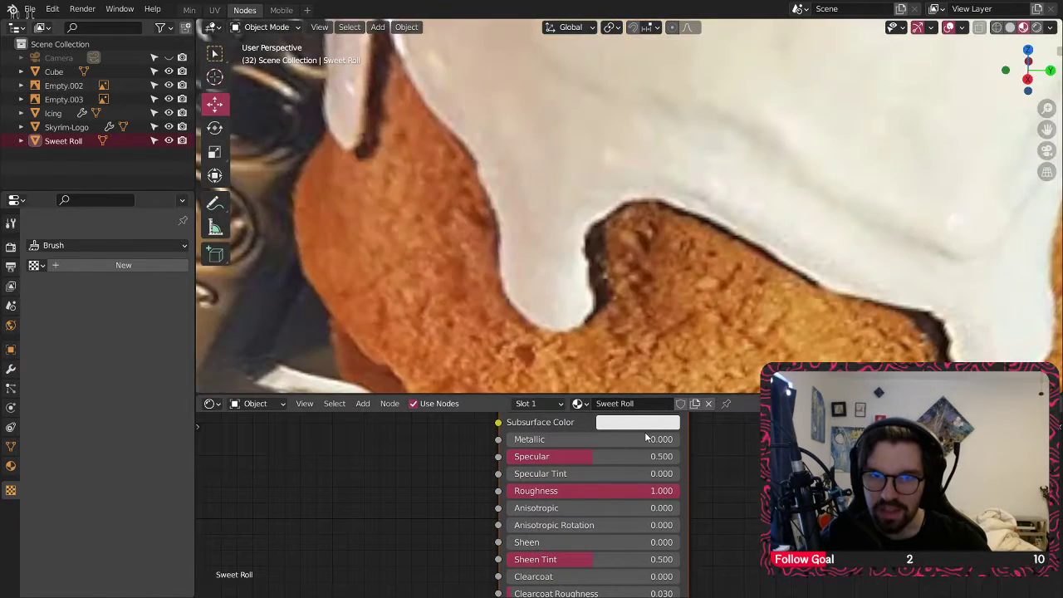
- Set the Sweet Roll material's Base Color by sampling the orange-brown crust in the reference image
{"action": "middle_click_drag", "start_coordinate": [661, 444], "coordinate": [664, 522]}
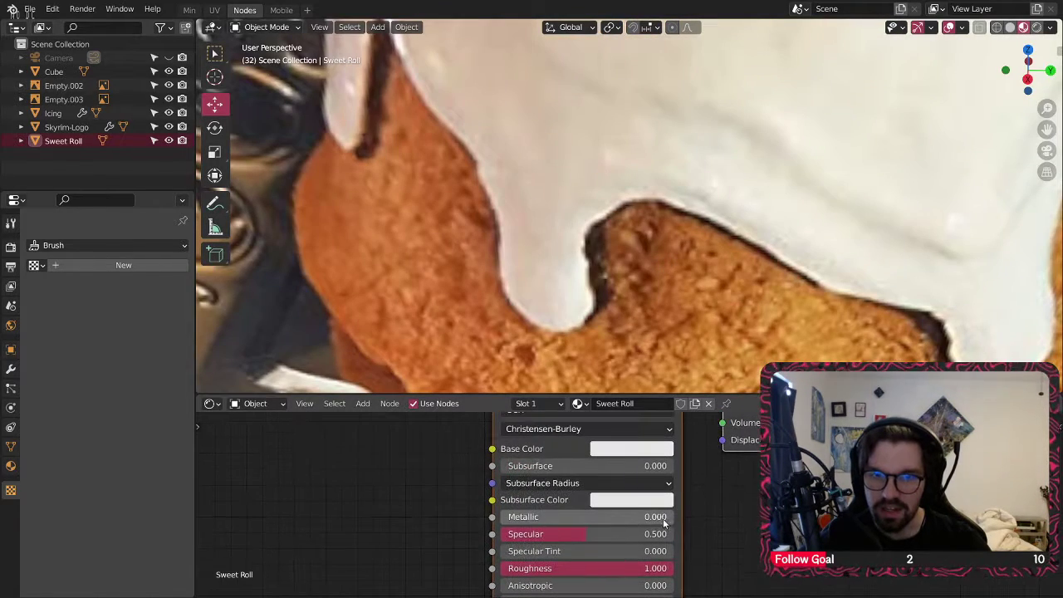
{"action": "left_click", "coordinate": [681, 236]}
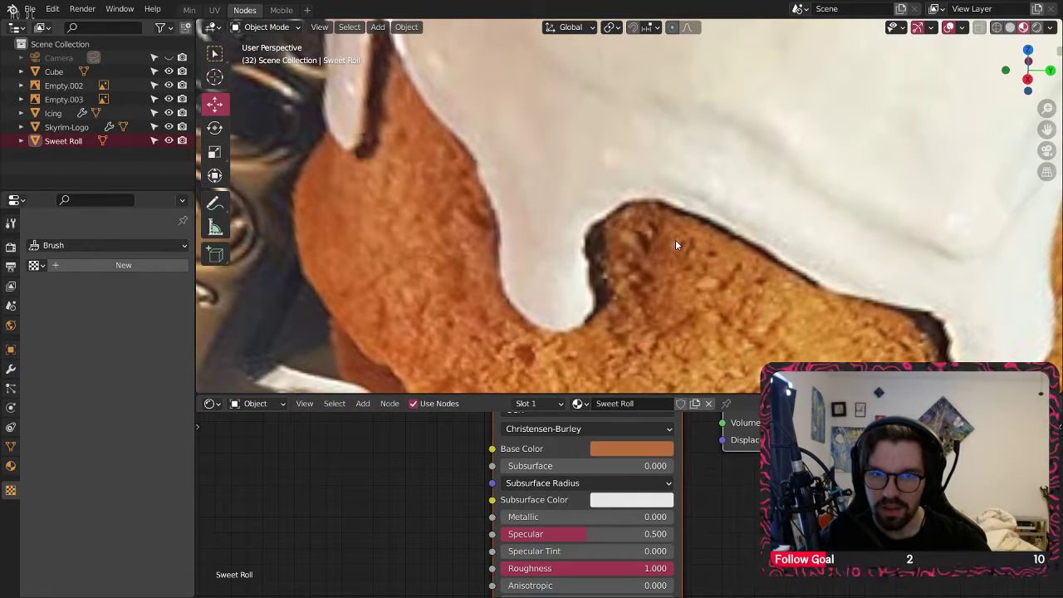
- Add a Bump node and connect its Normal output to the Normal input of the Sweet Roll shader
{"action": "scroll", "coordinate": [464, 508], "scroll_direction": "down", "scroll_amount": 2}
{"action": "middle_click_drag", "start_coordinate": [433, 505], "coordinate": [579, 467]}
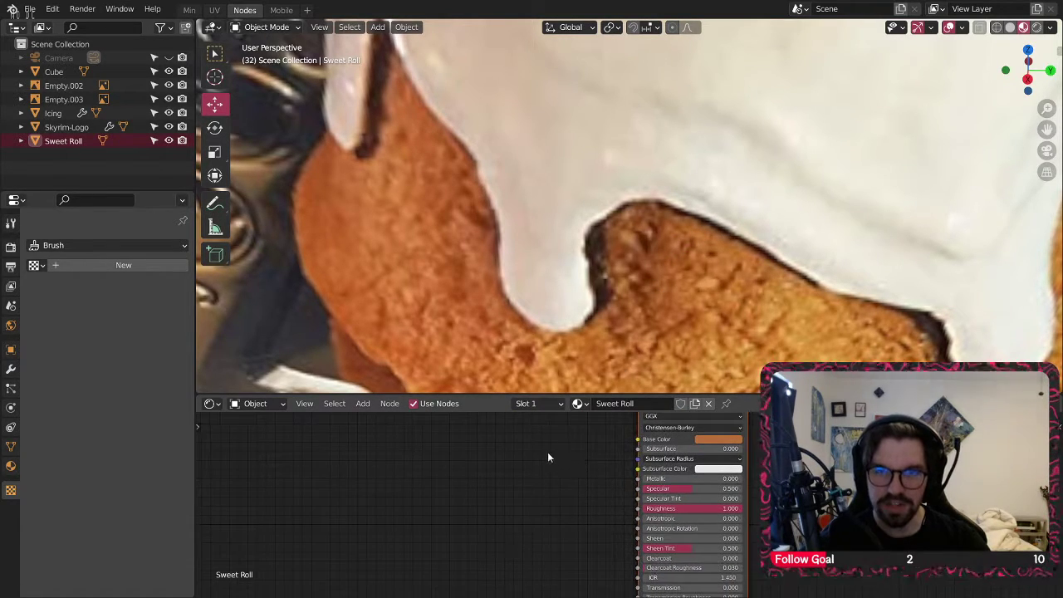
{"action": "scroll", "coordinate": [379, 470], "scroll_direction": "down", "scroll_amount": 3}
{"action": "scroll", "coordinate": [375, 288], "scroll_direction": "down", "scroll_amount": 10}
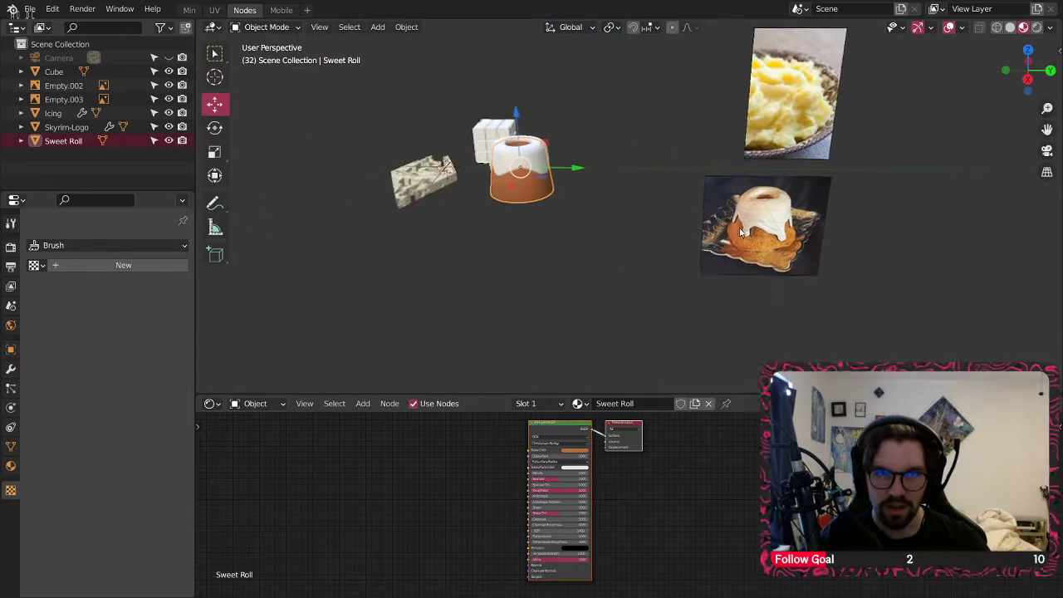
{"action": "scroll", "coordinate": [558, 178], "scroll_direction": "up", "scroll_amount": 8}
{"action": "middle_click_drag", "start_coordinate": [395, 503], "coordinate": [524, 500]}
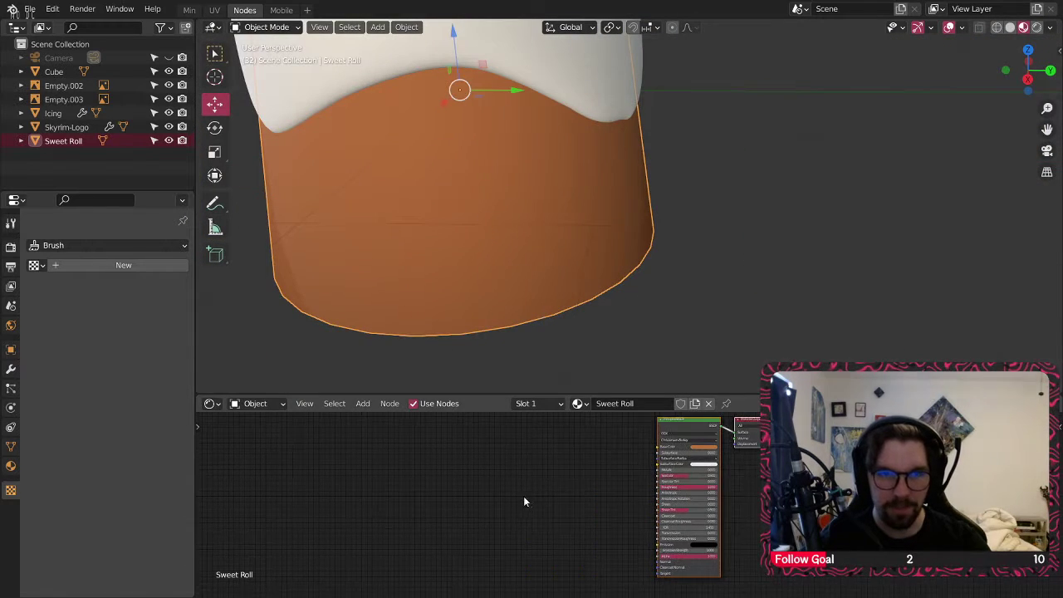
{"action": "left_click", "coordinate": [363, 403]}
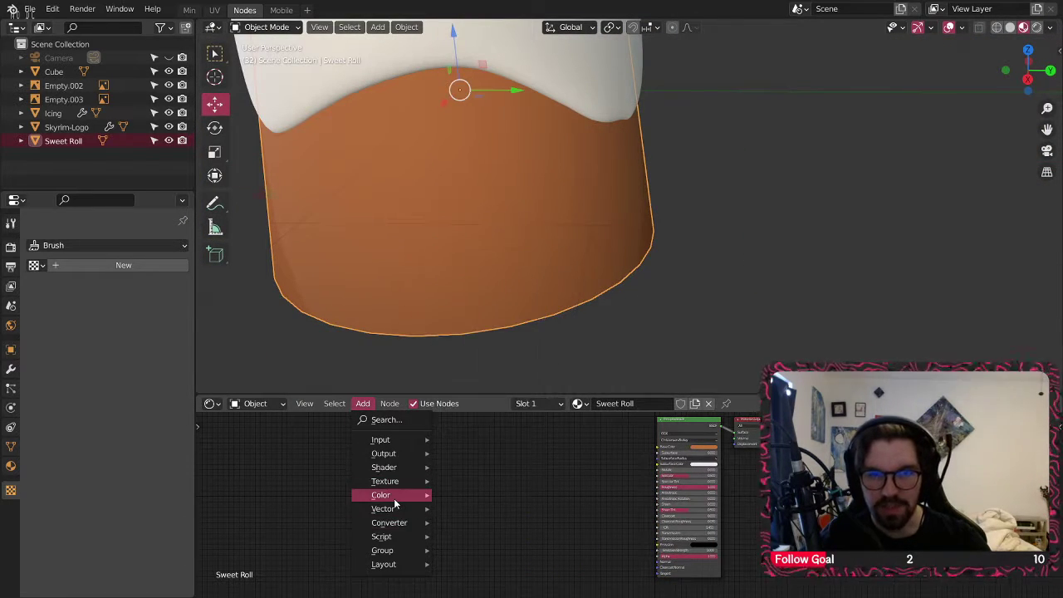
{"action": "mouse_move", "coordinate": [390, 508]}
{"action": "left_click", "coordinate": [463, 389]}
{"action": "left_click", "coordinate": [611, 552]}
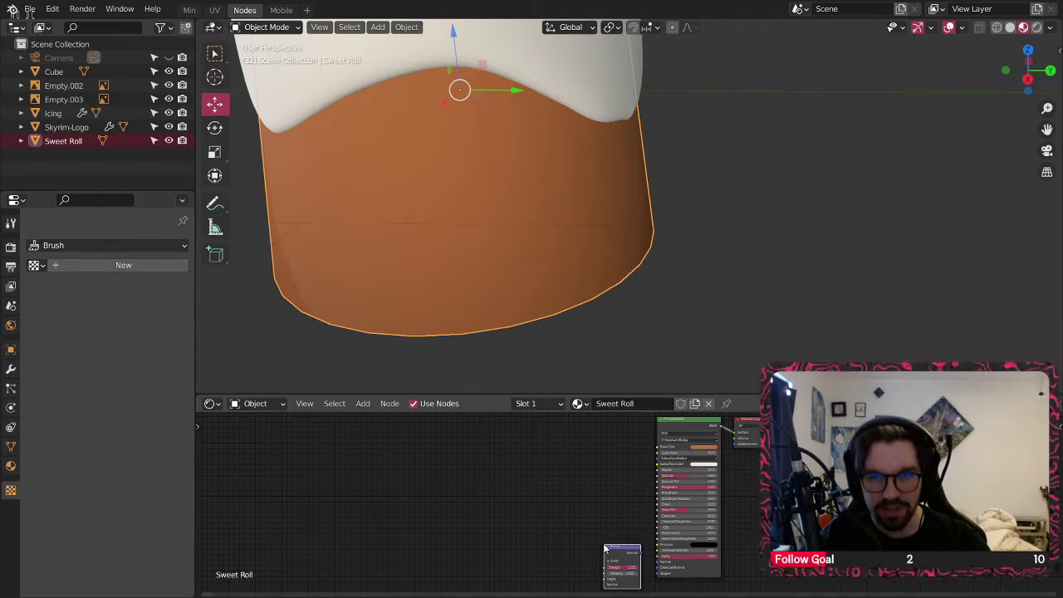
{"action": "scroll", "coordinate": [618, 540], "scroll_direction": "up", "scroll_amount": 2}
{"action": "left_click_drag", "start_coordinate": [618, 540], "coordinate": [669, 557]}
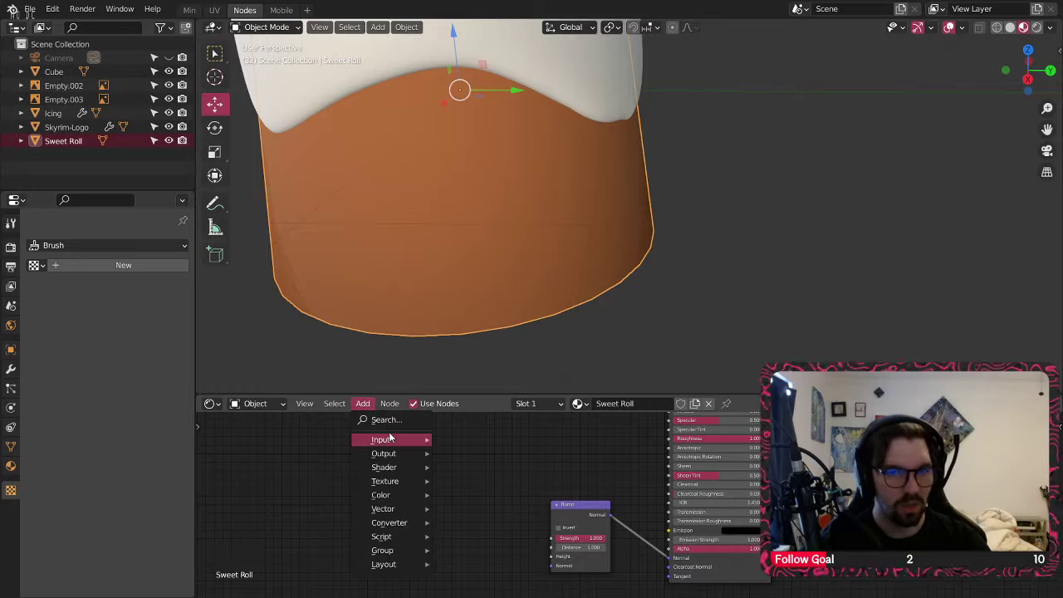
- Add a Texture Coordinate node and a Musgrave Texture node ahead of the Bump node
{"action": "mouse_move", "coordinate": [391, 437]}
{"action": "left_click", "coordinate": [490, 364]}
{"action": "left_click", "coordinate": [291, 431]}
{"action": "left_click", "coordinate": [380, 408]}
{"action": "mouse_move", "coordinate": [361, 407]}
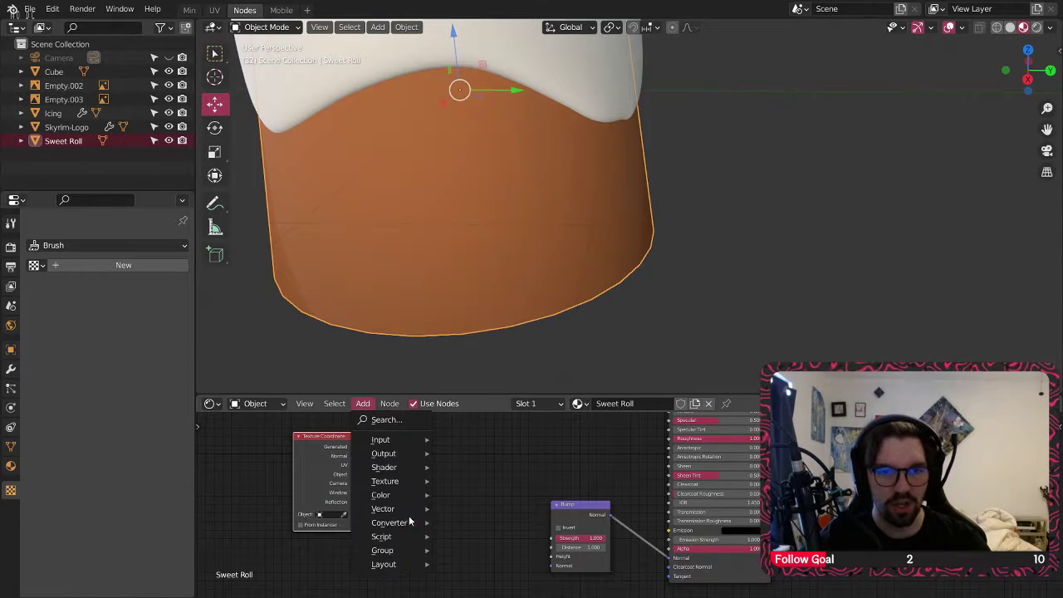
{"action": "mouse_move", "coordinate": [390, 480]}
{"action": "left_click", "coordinate": [486, 391]}
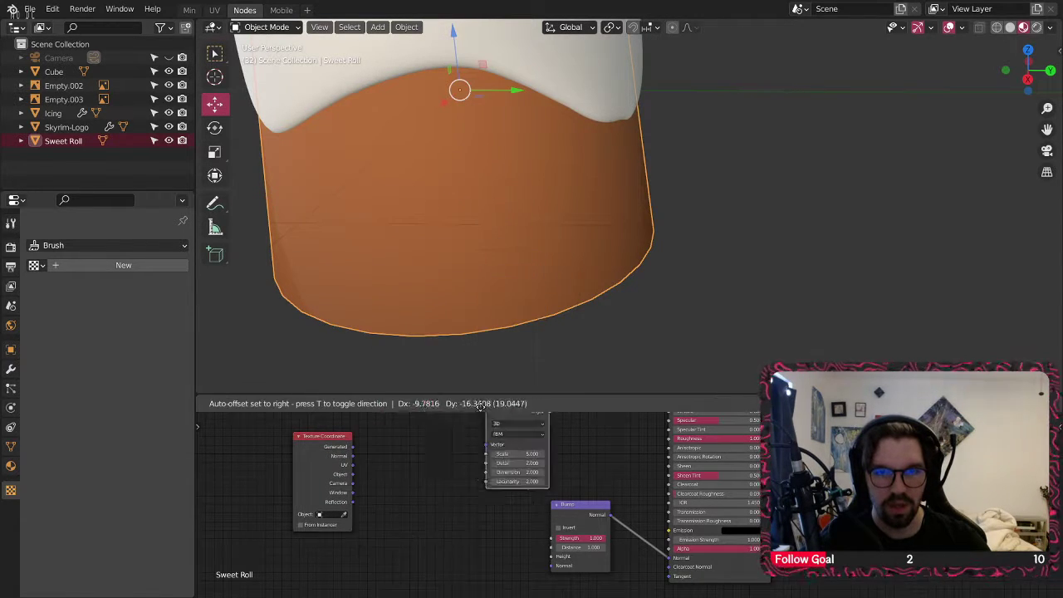
{"action": "left_click", "coordinate": [447, 501]}
- Feed the Object coordinates into the Musgrave Texture's Vector and its Height output into the Bump node's Height
{"action": "left_click_drag", "start_coordinate": [317, 443], "coordinate": [367, 505]}
{"action": "scroll", "coordinate": [415, 543], "scroll_direction": "up", "scroll_amount": 6}
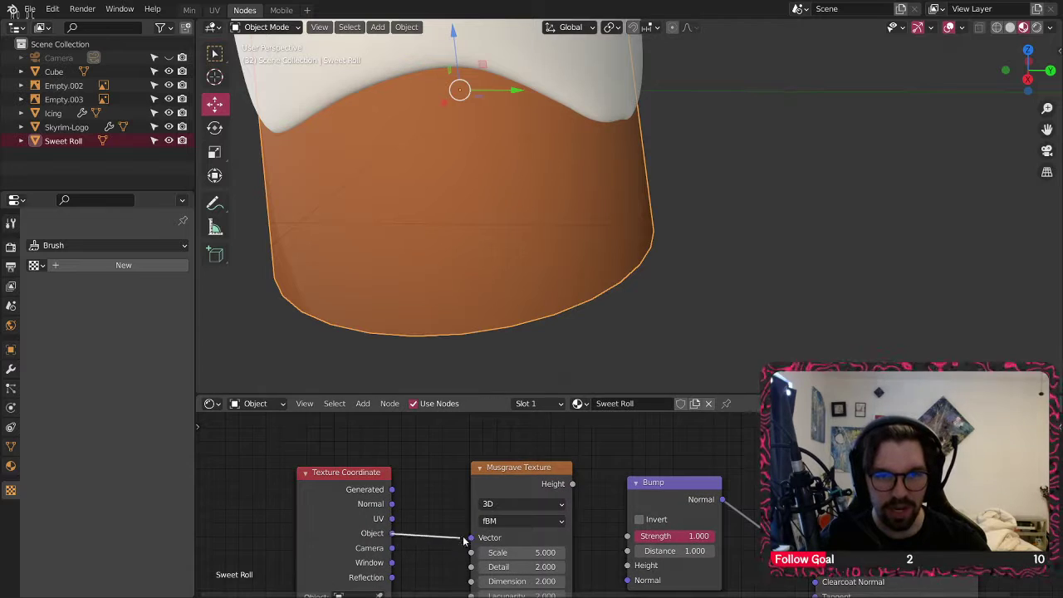
{"action": "left_click_drag", "start_coordinate": [570, 483], "coordinate": [632, 581]}
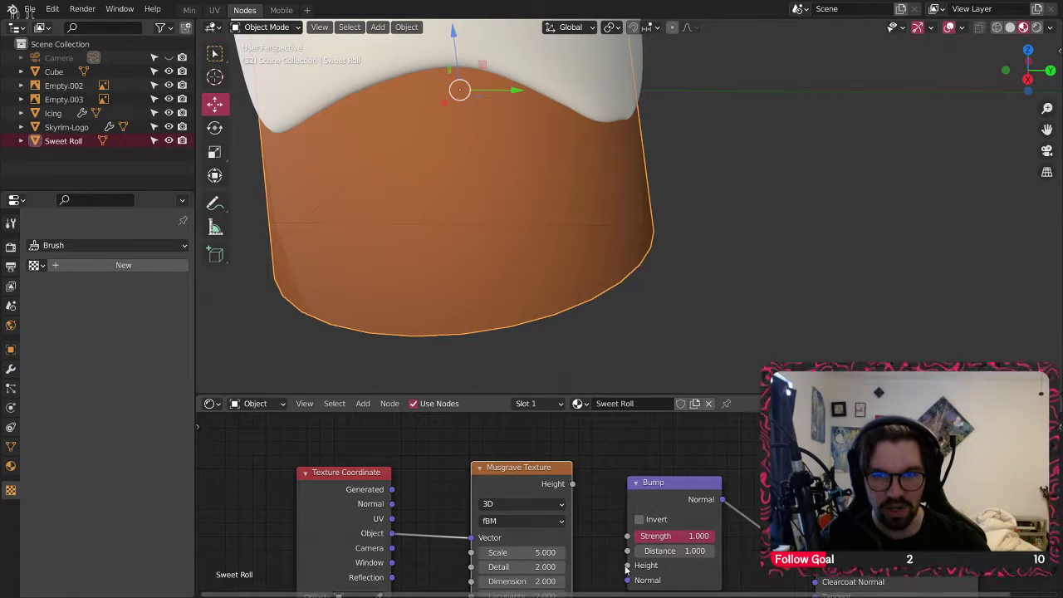
{"action": "left_click_drag", "start_coordinate": [605, 543], "coordinate": [627, 565]}
- Set the Musgrave Texture's Dimension to 0.75 and its Detail to 10
{"action": "scroll", "coordinate": [515, 573], "scroll_direction": "up", "scroll_amount": 2}
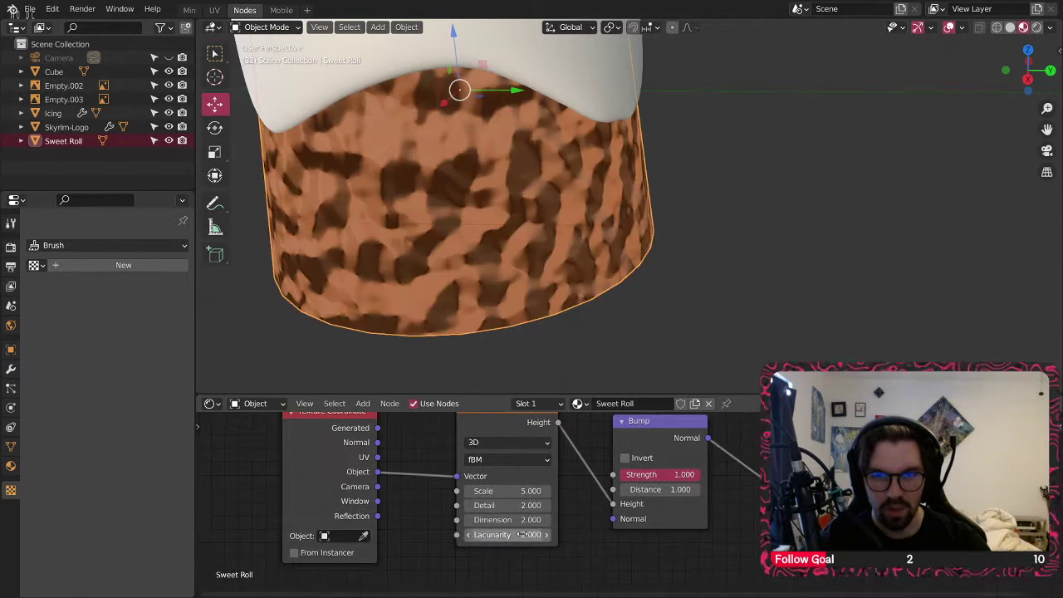
{"action": "left_click", "coordinate": [515, 581]}
{"action": "type", "text": ".7"}
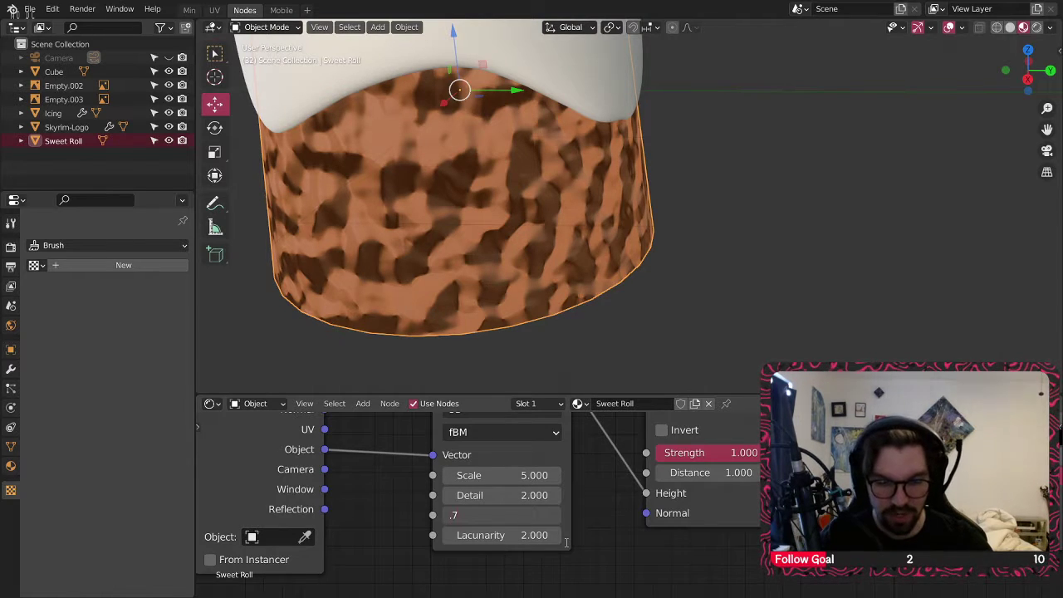
{"action": "type", "text": "5"}
{"action": "key", "text": "Return"}
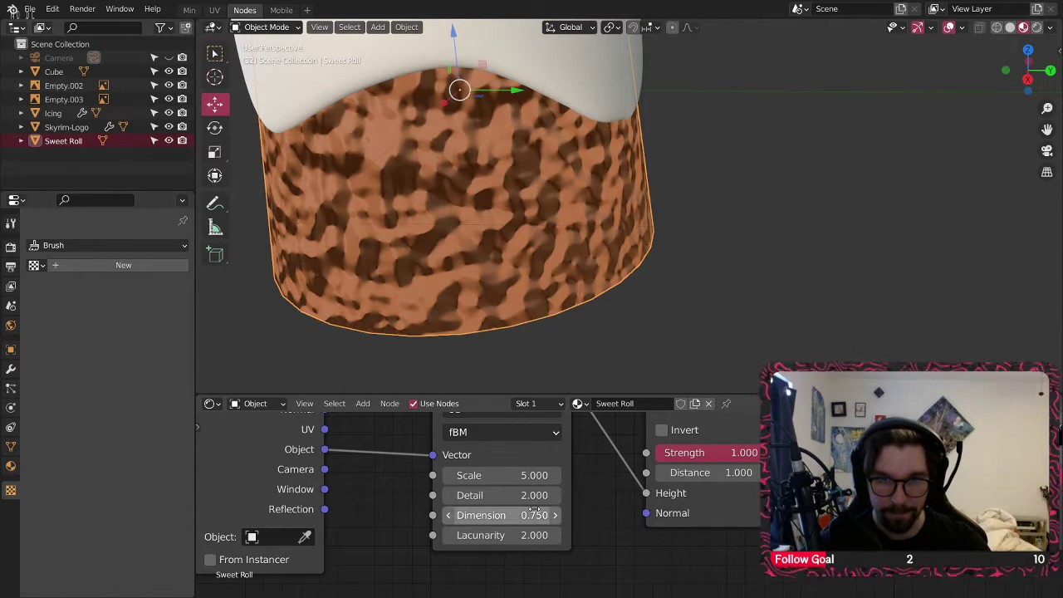
{"action": "double_click", "coordinate": [498, 494]}
{"action": "type", "text": "10"}
{"action": "key", "text": "Return"}
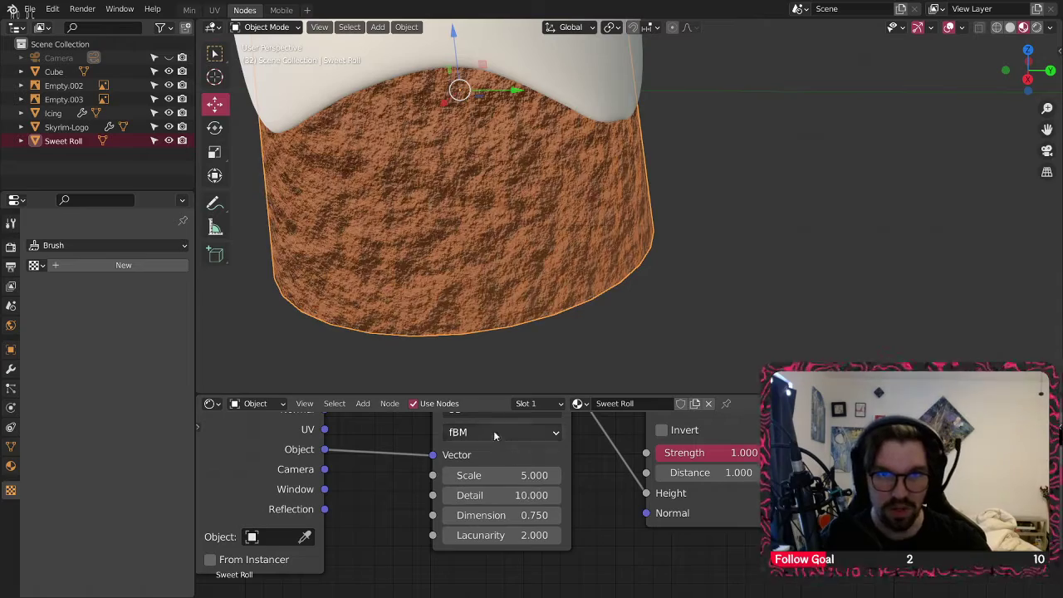
- Check the crust texture up close and set the Musgrave Texture's Scale to 3
{"action": "scroll", "coordinate": [456, 165], "scroll_direction": "up", "scroll_amount": 3}
{"action": "middle_click_drag", "start_coordinate": [579, 497], "coordinate": [615, 517]}
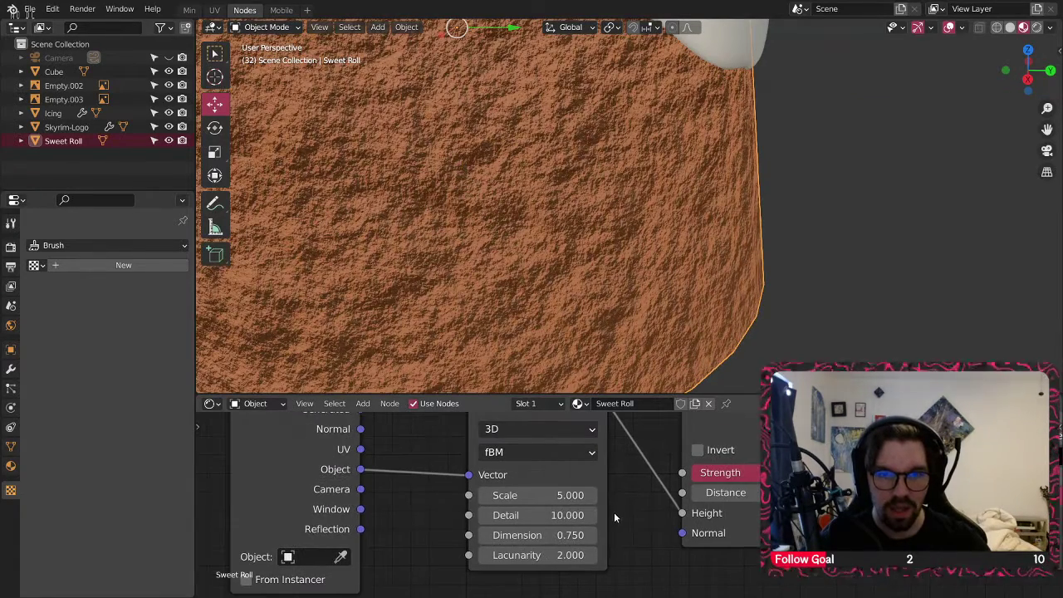
{"action": "double_click", "coordinate": [581, 495]}
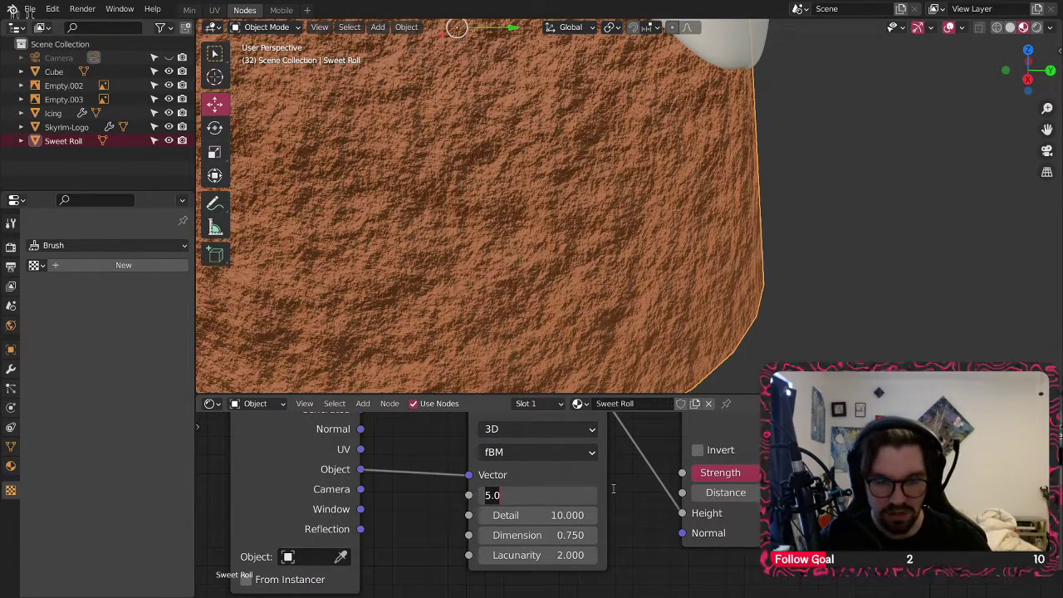
{"action": "type", "text": "3"}
{"action": "key", "text": "Return"}
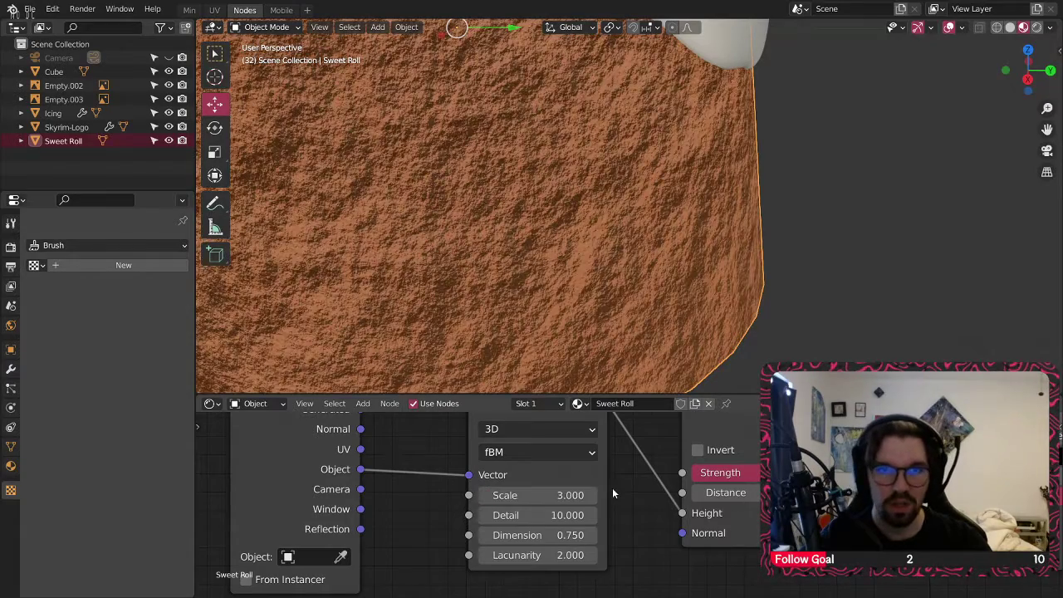
- Move the Texture Coordinate node farther away from the Musgrave Texture to make room between them
{"action": "scroll", "coordinate": [439, 480], "scroll_direction": "down", "scroll_amount": 4}
{"action": "middle_click_drag", "start_coordinate": [449, 436], "coordinate": [555, 494]}
{"action": "left_click_drag", "start_coordinate": [500, 498], "coordinate": [428, 482]}
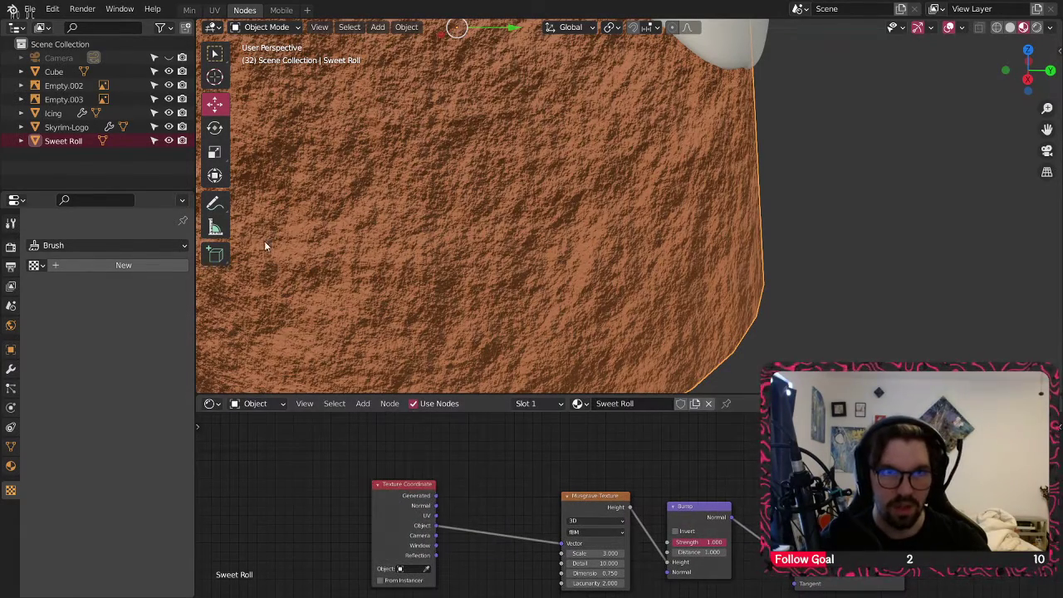
- Turn off node use for the Sweet Roll material
{"action": "left_click", "coordinate": [160, 27]}
{"action": "left_click", "coordinate": [413, 404]}
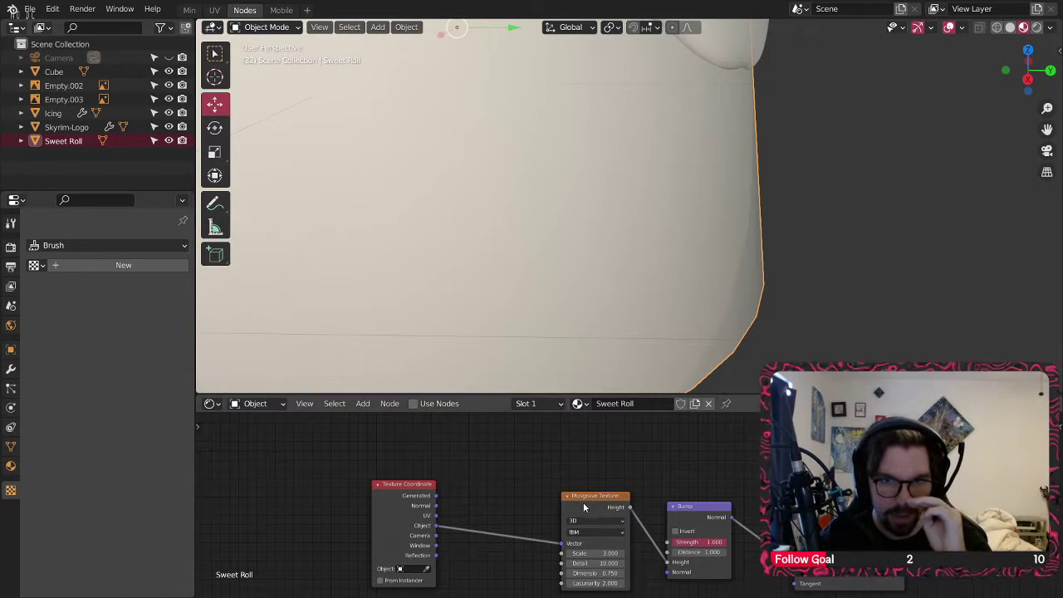
- Reposition the Musgrave Texture and place a duplicate above it that keeps the Object coordinate connection
{"action": "left_click_drag", "start_coordinate": [593, 495], "coordinate": [546, 520]}
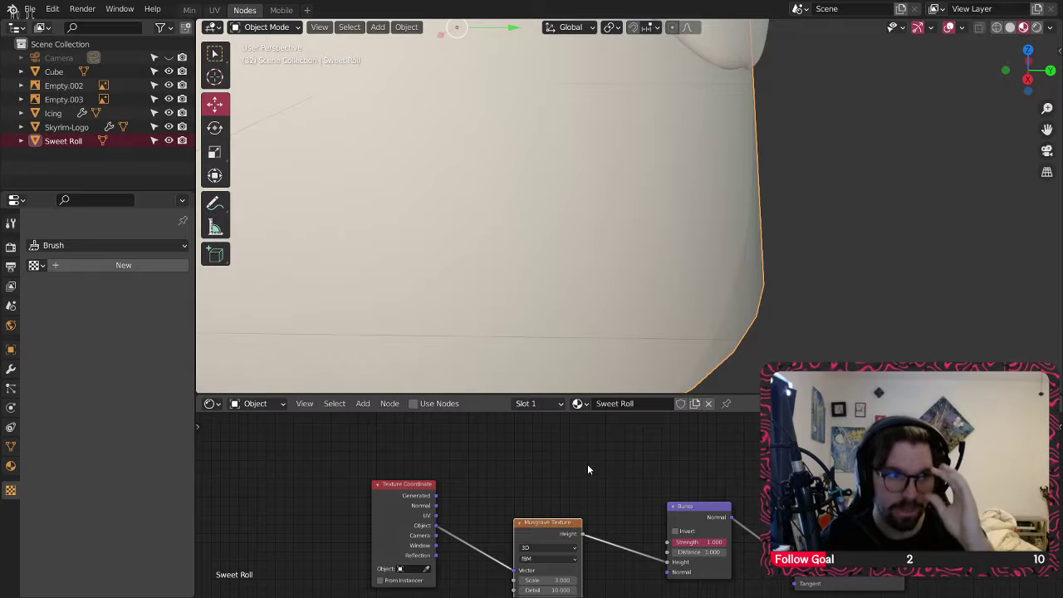
{"action": "left_click", "coordinate": [587, 463]}
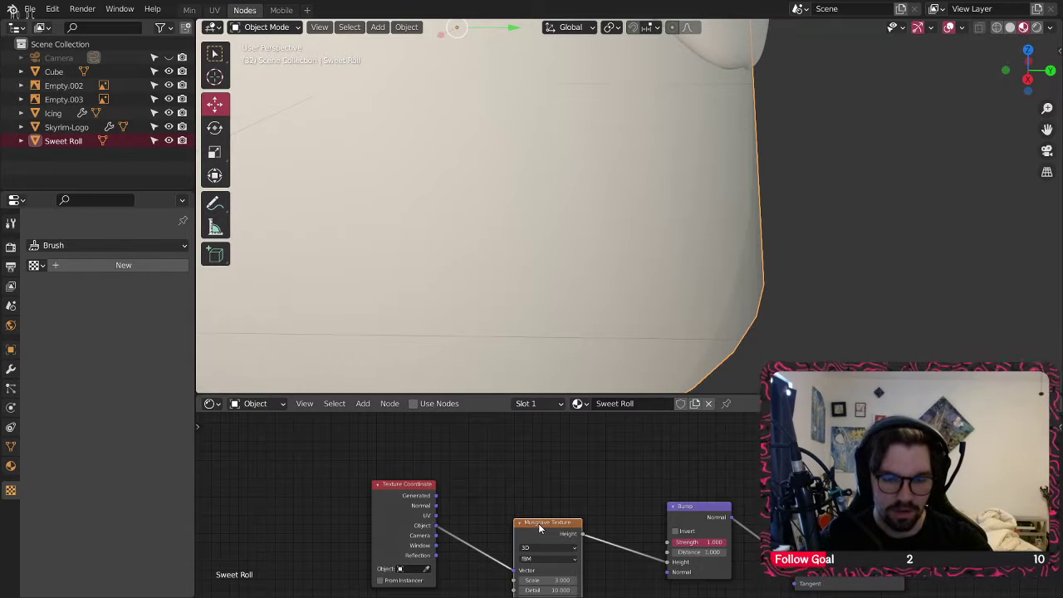
{"action": "key", "text": "shift+d"}
{"action": "left_click", "coordinate": [539, 412]}
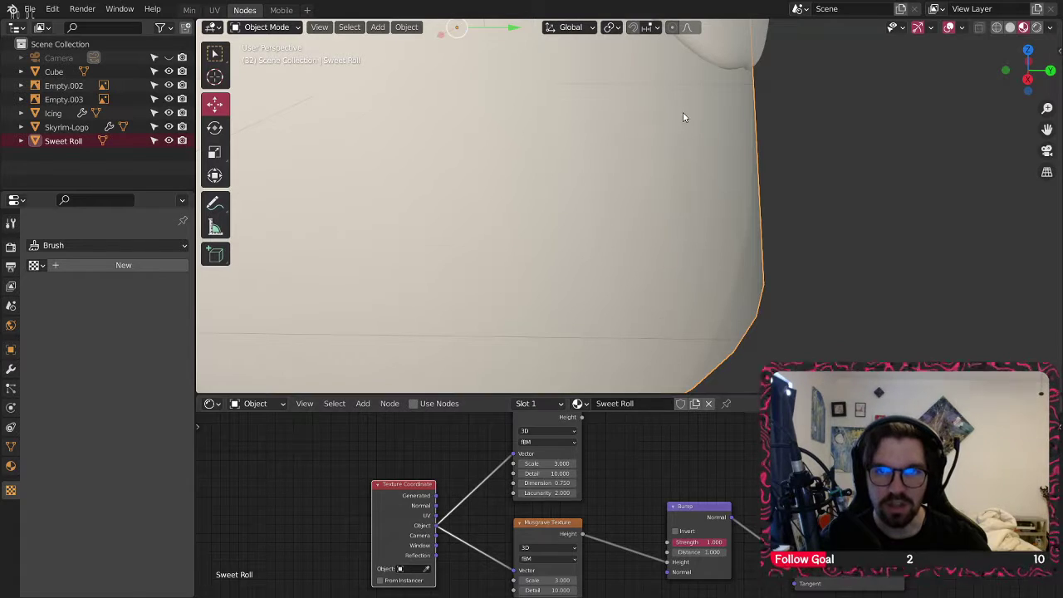
- Reselect the Sweet Roll material for the sweet roll object and check the model and its node tree
{"action": "scroll", "coordinate": [747, 112], "scroll_direction": "down", "scroll_amount": 4}
{"action": "scroll", "coordinate": [731, 174], "scroll_direction": "down", "scroll_amount": 3}
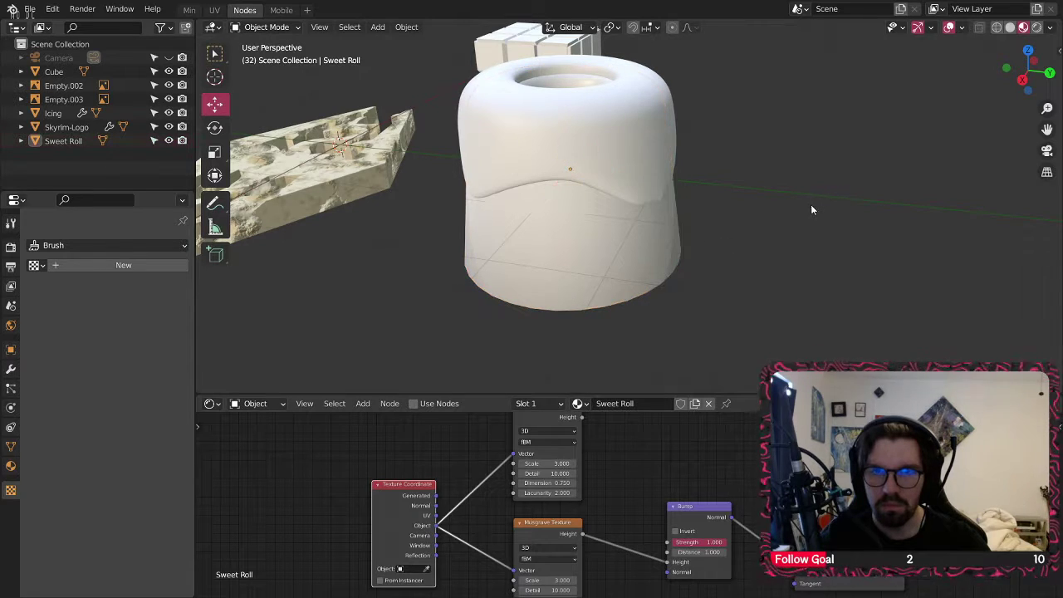
{"action": "left_click", "coordinate": [578, 404]}
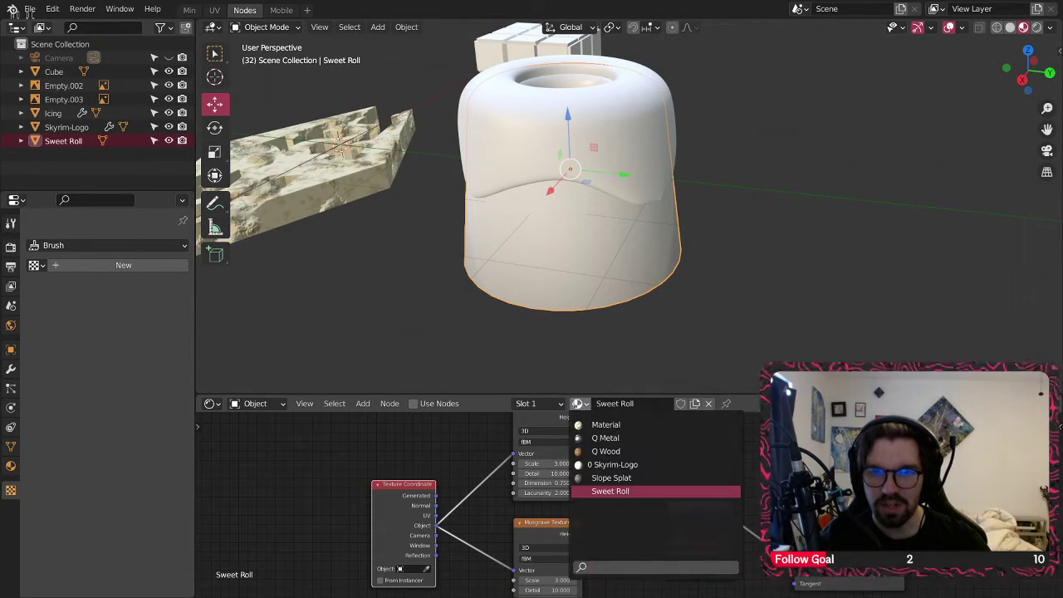
{"action": "left_click", "coordinate": [622, 495]}
{"action": "middle_click_drag", "start_coordinate": [543, 245], "coordinate": [565, 230]}
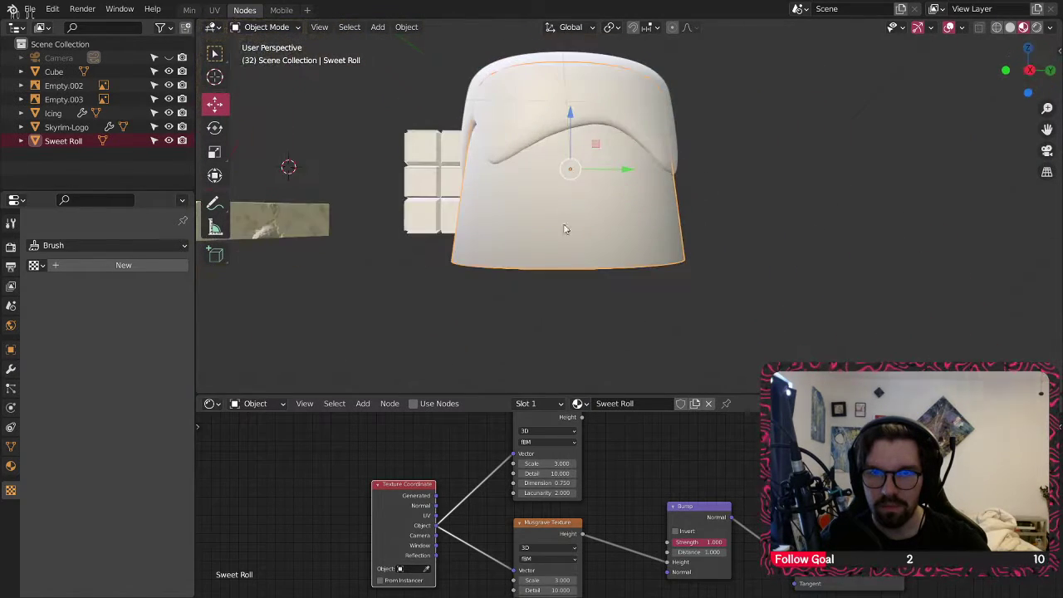
{"action": "scroll", "coordinate": [694, 455], "scroll_direction": "down", "scroll_amount": 5}
{"action": "middle_click_drag", "start_coordinate": [709, 452], "coordinate": [681, 529]}
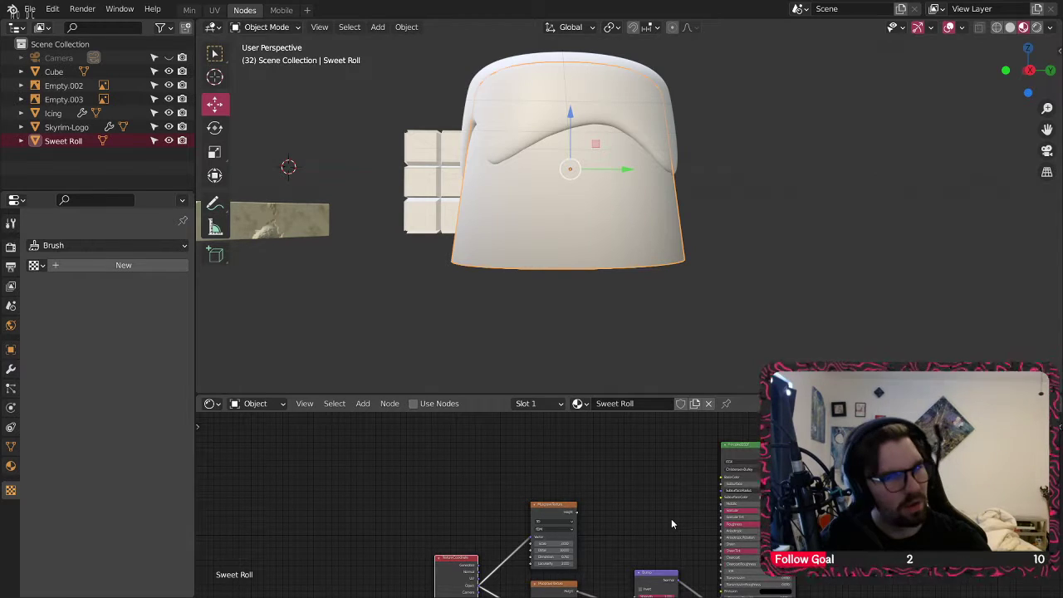
- Examine the sweet roll from above, below and behind in different viewport shading modes, and check its material slots
{"action": "mouse_move", "coordinate": [668, 166]}
{"action": "middle_mouse_down"}
{"action": "mouse_move", "coordinate": [671, 266]}
{"action": "mouse_move", "coordinate": [657, 270]}
{"action": "middle_mouse_up"}
{"action": "left_click", "coordinate": [1012, 29]}
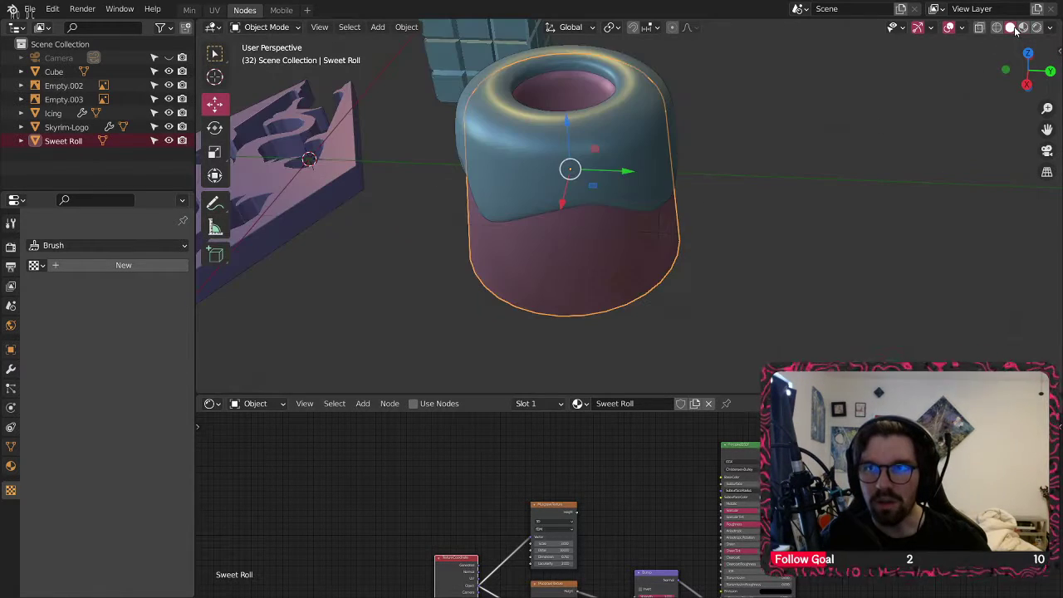
{"action": "left_click", "coordinate": [1024, 28]}
{"action": "middle_click_drag", "start_coordinate": [352, 271], "coordinate": [591, 133]}
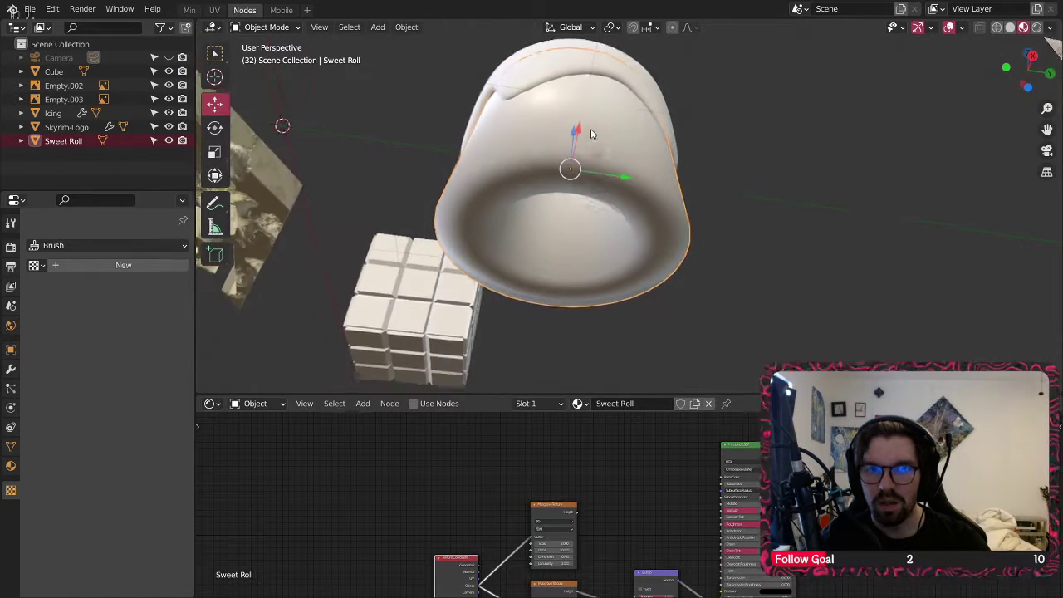
{"action": "left_click", "coordinate": [563, 407]}
{"action": "left_click", "coordinate": [562, 407]}
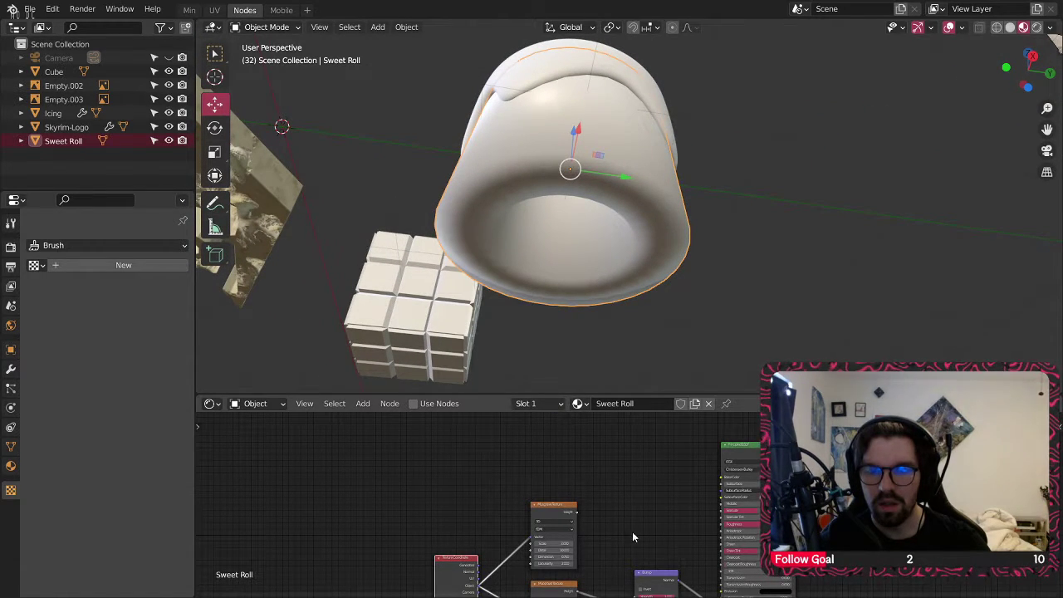
{"action": "middle_click_drag", "start_coordinate": [632, 536], "coordinate": [554, 462]}
{"action": "middle_click_drag", "start_coordinate": [575, 243], "coordinate": [548, 268]}
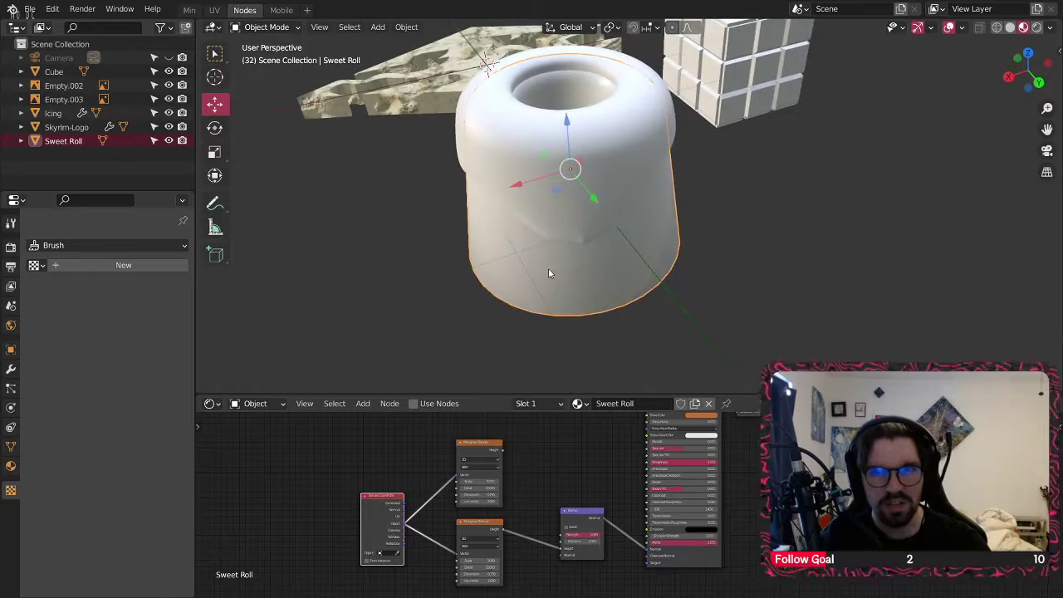
{"action": "left_click", "coordinate": [1036, 26]}
{"action": "mouse_move", "coordinate": [698, 214]}
{"action": "middle_mouse_down"}
{"action": "mouse_move", "coordinate": [621, 211]}
{"action": "mouse_move", "coordinate": [731, 158]}
{"action": "middle_mouse_up"}
{"action": "left_click", "coordinate": [1006, 26]}
{"action": "mouse_move", "coordinate": [639, 247]}
{"action": "middle_mouse_down"}
{"action": "mouse_move", "coordinate": [591, 238]}
{"action": "mouse_move", "coordinate": [686, 142]}
{"action": "mouse_move", "coordinate": [647, 208]}
{"action": "middle_mouse_up"}
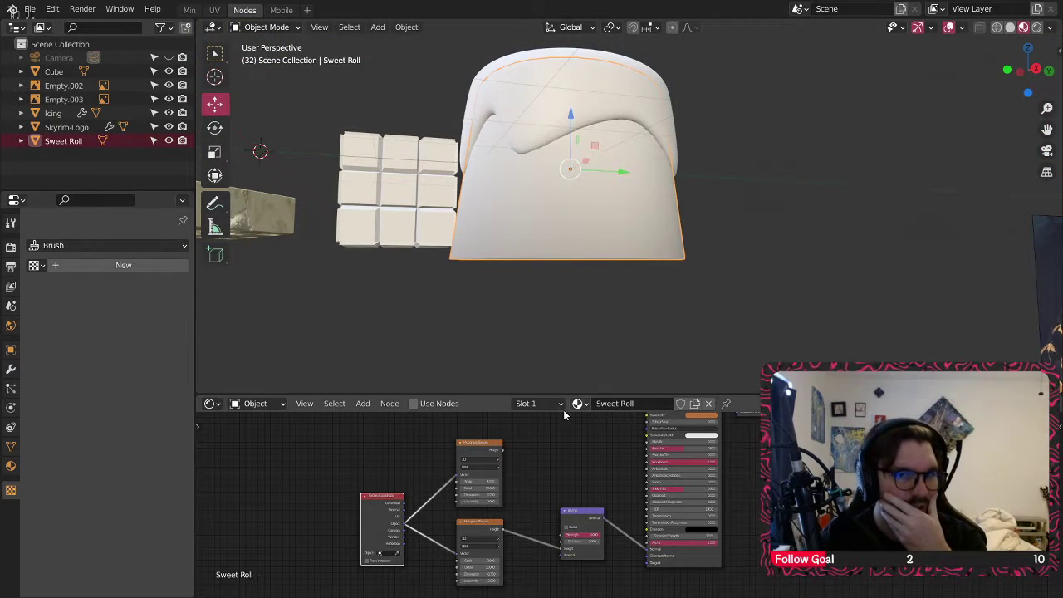
- Turn node use back on for the Sweet Roll material and shift the Bump node away from the Musgrave textures
{"action": "left_click", "coordinate": [419, 403]}
{"action": "scroll", "coordinate": [503, 461], "scroll_direction": "up", "scroll_amount": 2}
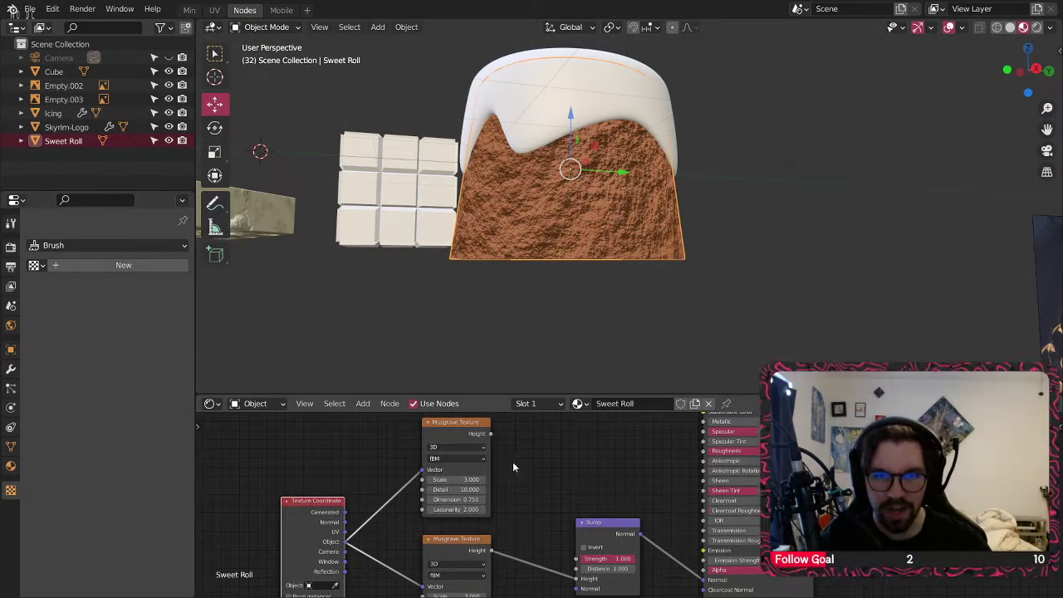
{"action": "middle_click_drag", "start_coordinate": [513, 466], "coordinate": [554, 444]}
{"action": "key", "text": "g"}
{"action": "left_click", "coordinate": [609, 494]}
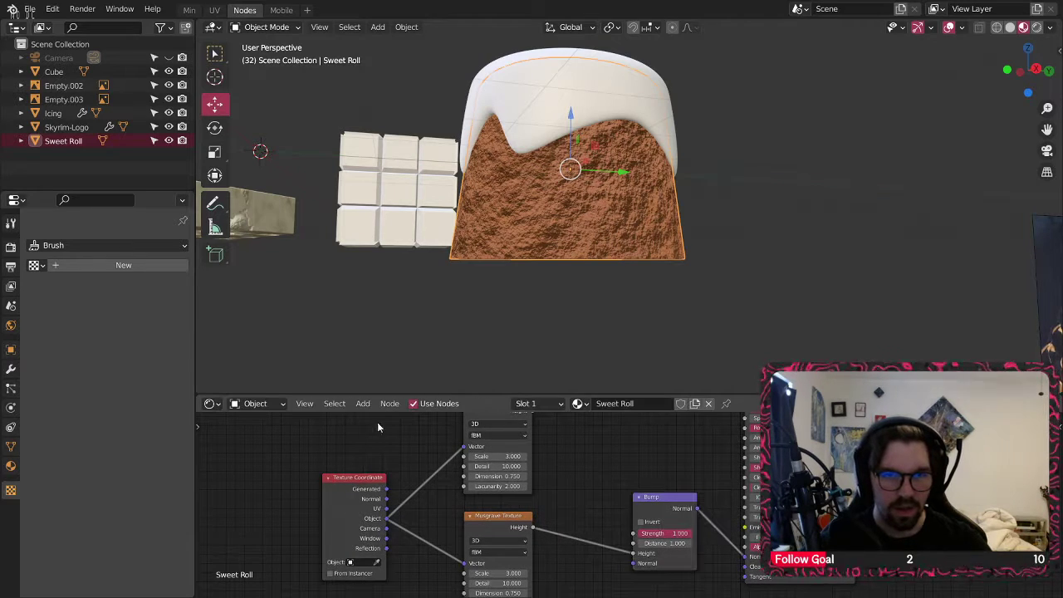
- Insert a Mix color node between the lower Musgrave Texture and Bump, and connect the upper Musgrave Height to Color2
{"action": "scroll", "coordinate": [555, 450], "scroll_direction": "down", "scroll_amount": 1}
{"action": "left_click_drag", "start_coordinate": [456, 493], "coordinate": [342, 515]}
{"action": "left_click", "coordinate": [363, 403]}
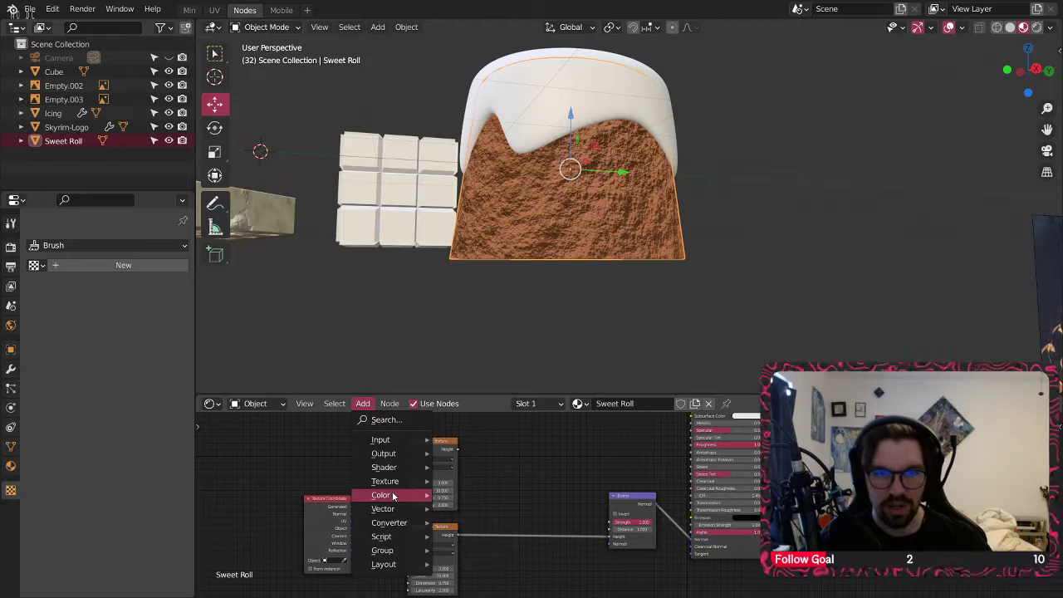
{"action": "mouse_move", "coordinate": [393, 496]}
{"action": "left_click", "coordinate": [480, 477]}
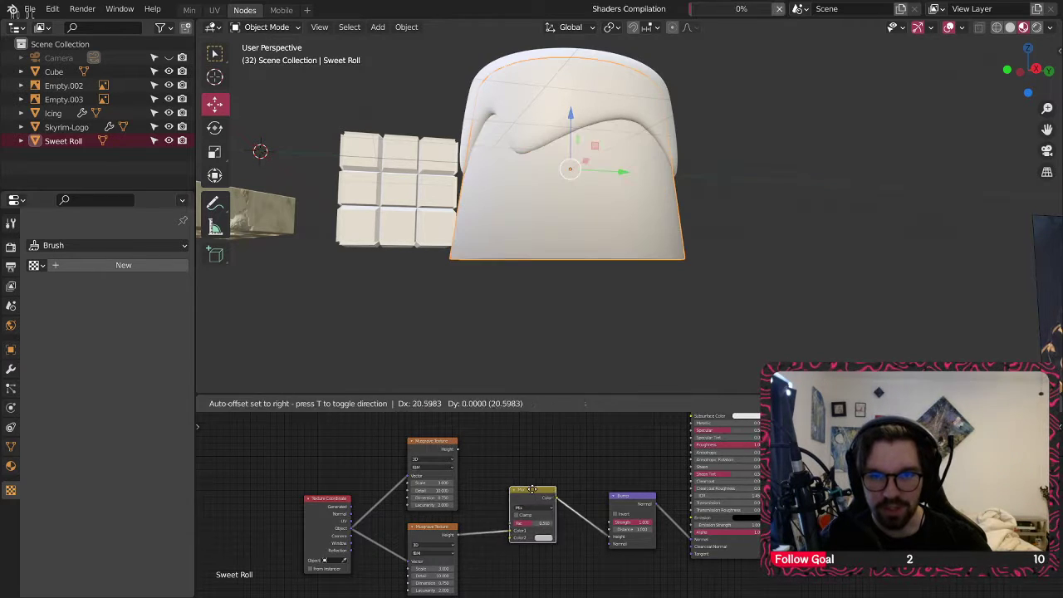
{"action": "left_click", "coordinate": [540, 475]}
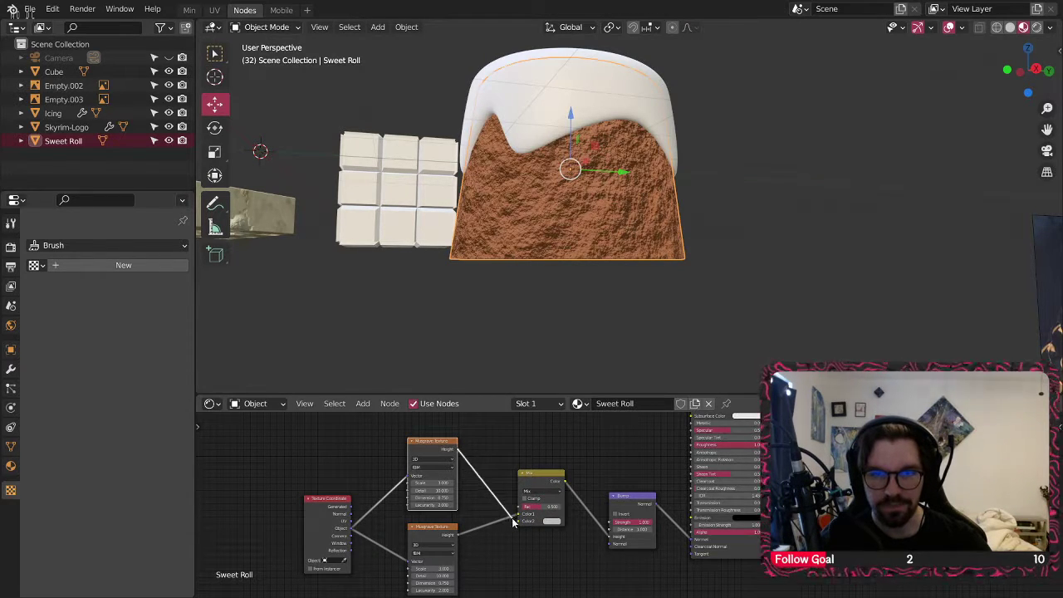
- Set the upper Musgrave Texture's scale to 30 and check the crust up close
{"action": "scroll", "coordinate": [493, 498], "scroll_direction": "up", "scroll_amount": 3}
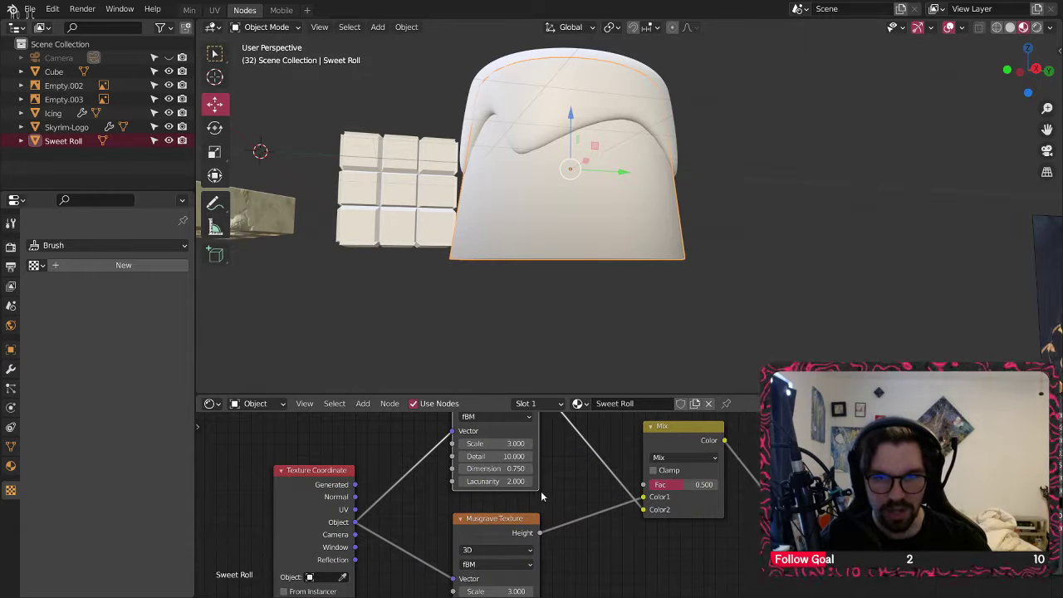
{"action": "left_click", "coordinate": [528, 445]}
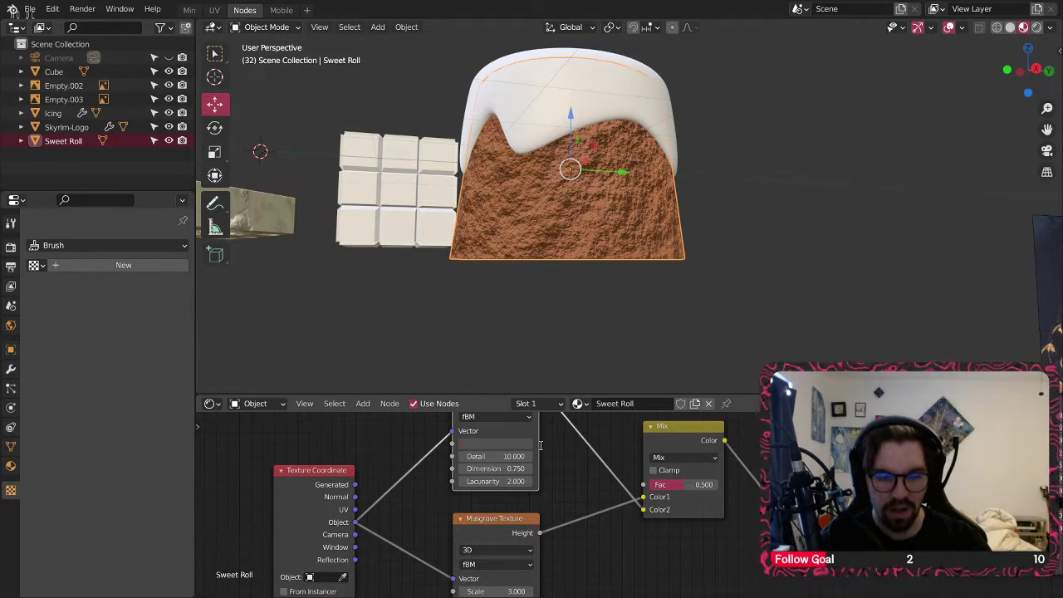
{"action": "type", "text": "30"}
{"action": "key", "text": "Return"}
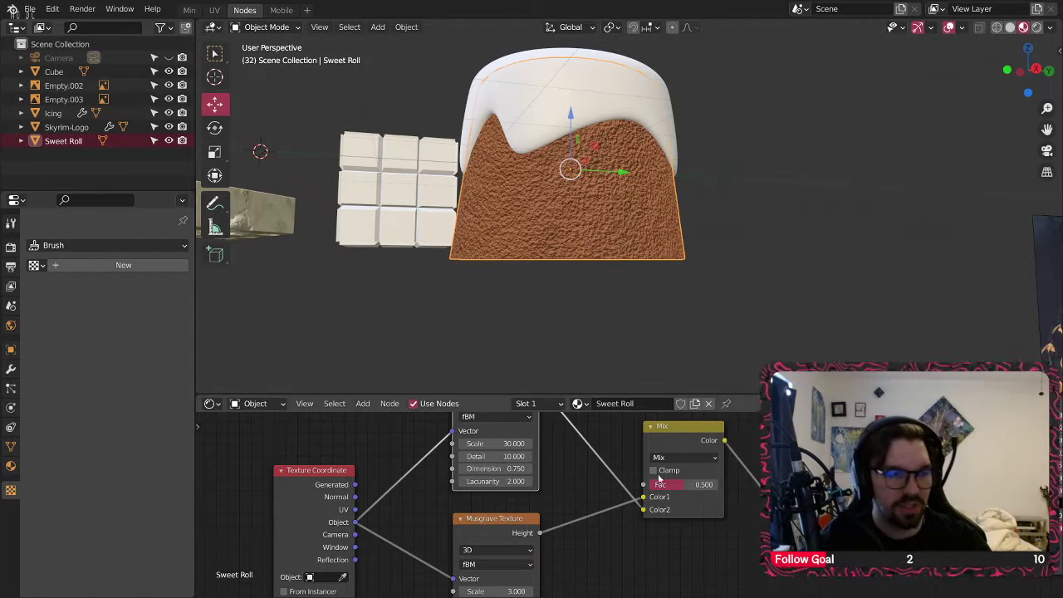
{"action": "middle_click_drag", "start_coordinate": [623, 214], "coordinate": [586, 190]}
{"action": "scroll", "coordinate": [586, 190], "scroll_direction": "up", "scroll_amount": 4}
- Move the texture nodes away from the Mix node and insert a ColorRamp between the upper Musgrave Texture and Color2
{"action": "middle_click_drag", "start_coordinate": [553, 475], "coordinate": [640, 519]}
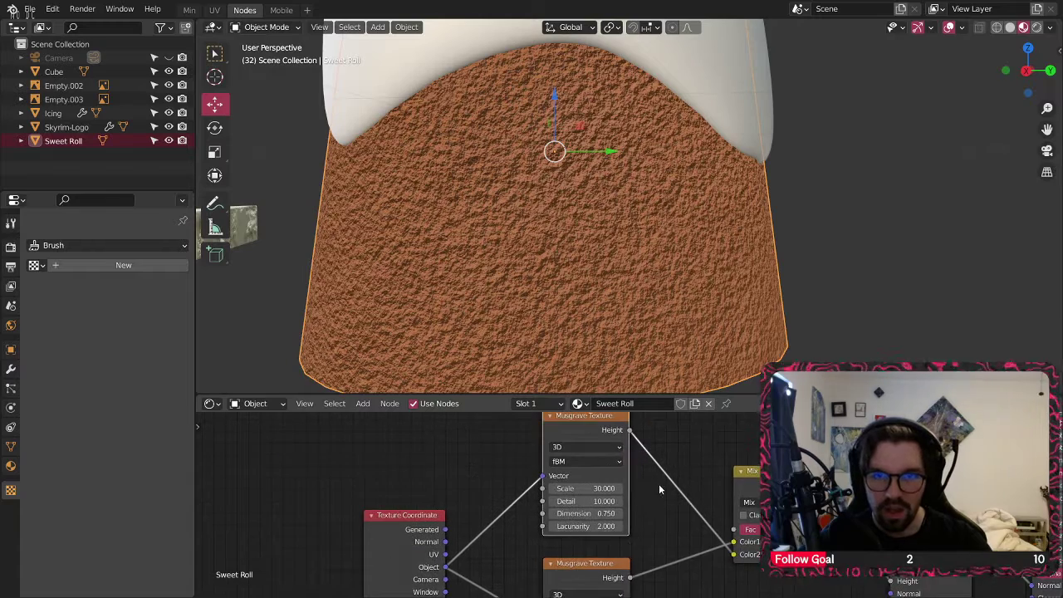
{"action": "scroll", "coordinate": [666, 485], "scroll_direction": "down", "scroll_amount": 1}
{"action": "left_click_drag", "start_coordinate": [670, 415], "coordinate": [404, 585]}
{"action": "left_click_drag", "start_coordinate": [570, 559], "coordinate": [378, 574]}
{"action": "left_click", "coordinate": [516, 517]}
{"action": "middle_click_drag", "start_coordinate": [516, 519], "coordinate": [429, 506]}
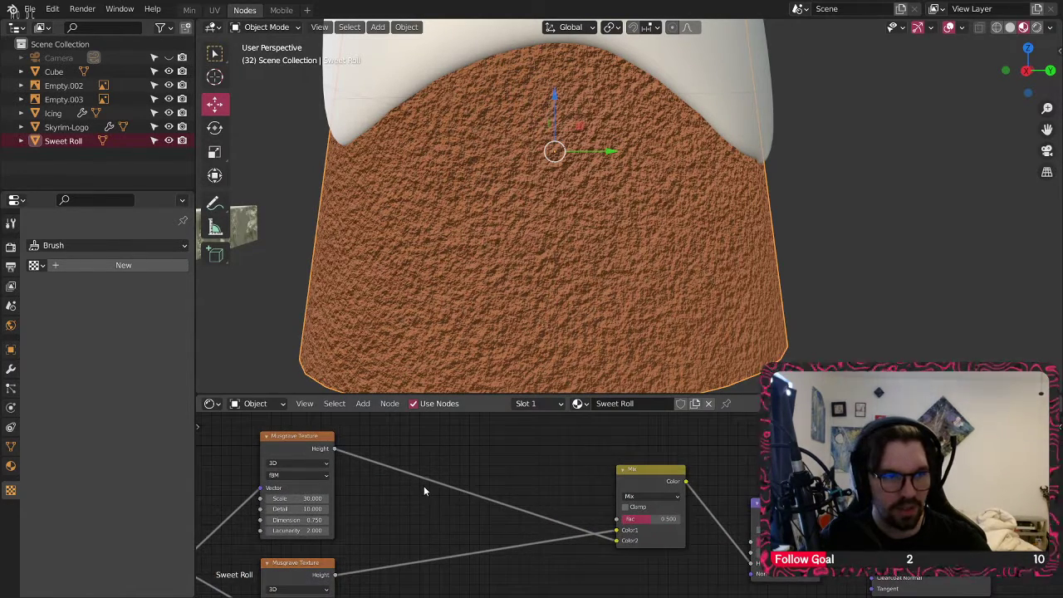
{"action": "left_click", "coordinate": [359, 405]}
{"action": "mouse_move", "coordinate": [413, 523]}
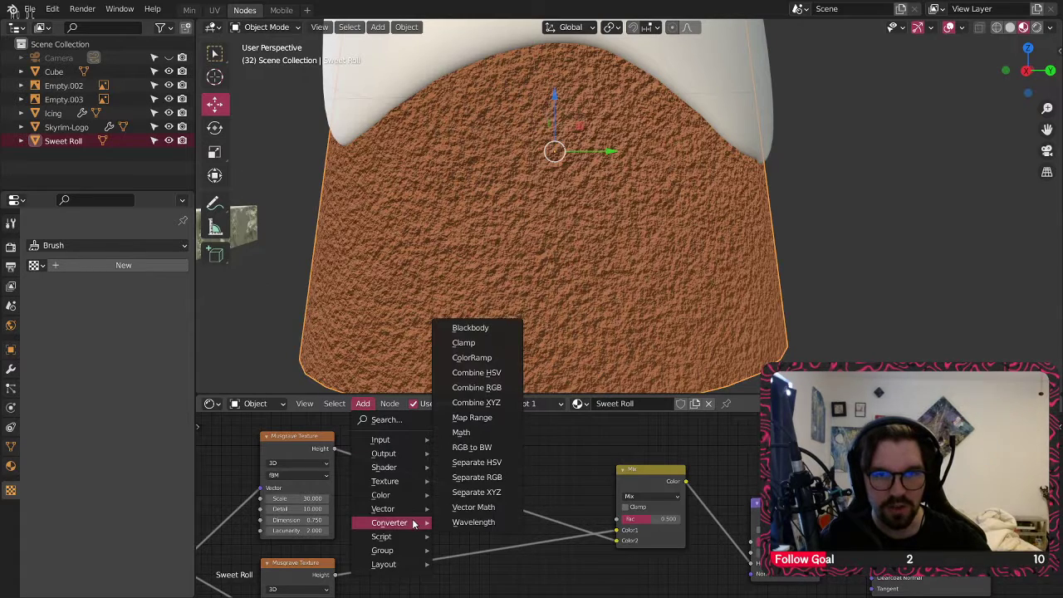
{"action": "left_click", "coordinate": [475, 358]}
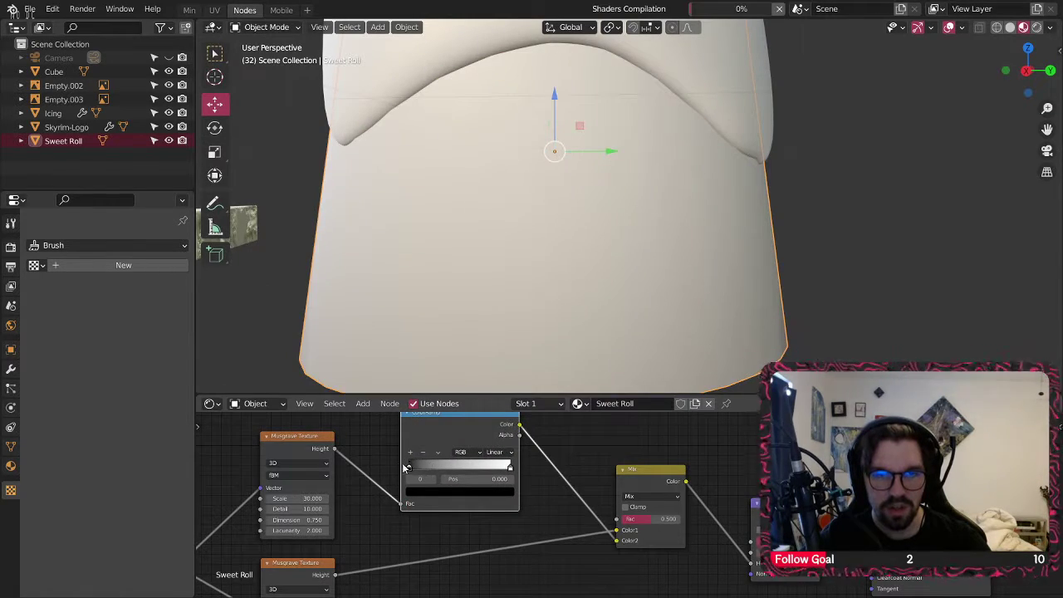
- Move the ColorRamp's black stop to 0.786 and bring the white stop close beside it
{"action": "middle_click_drag", "start_coordinate": [404, 467], "coordinate": [495, 479]}
{"action": "scroll", "coordinate": [435, 527], "scroll_direction": "up", "scroll_amount": 5}
{"action": "middle_click_drag", "start_coordinate": [435, 536], "coordinate": [467, 526]}
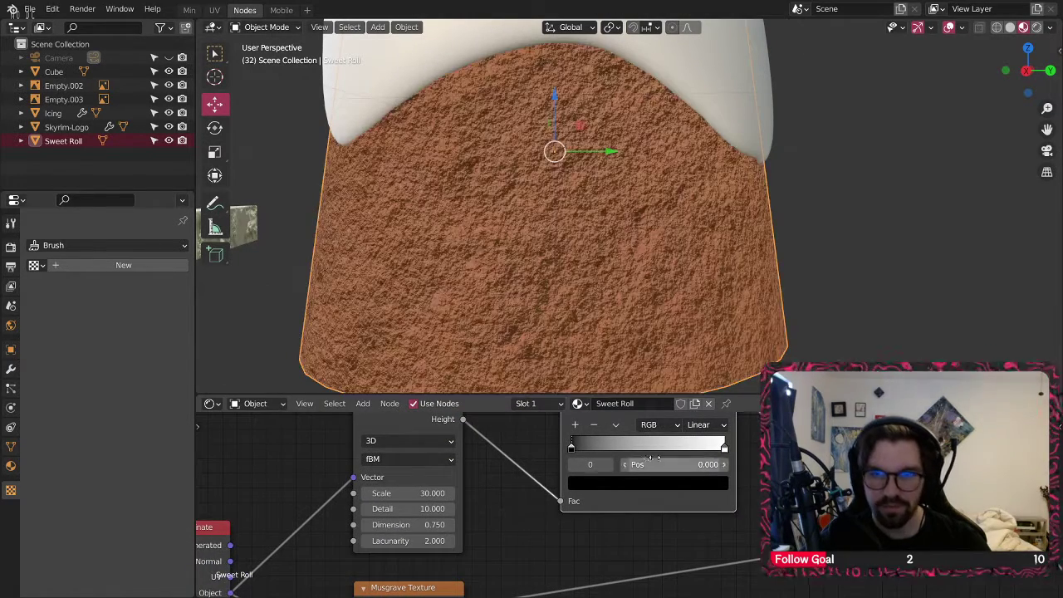
{"action": "middle_click_drag", "start_coordinate": [653, 457], "coordinate": [498, 483]}
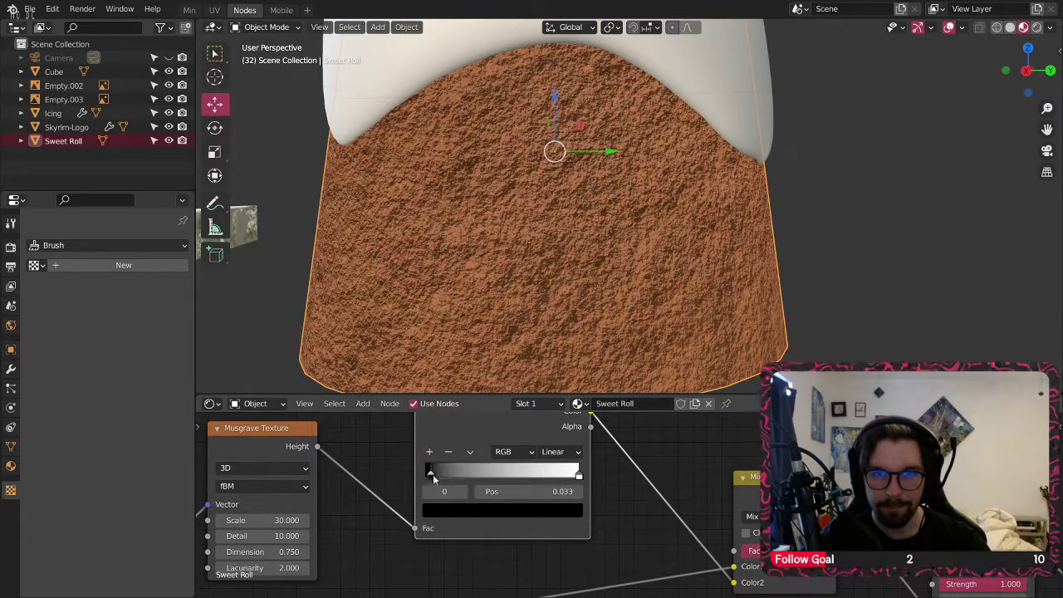
{"action": "left_click_drag", "start_coordinate": [433, 475], "coordinate": [544, 476]}
{"action": "left_click", "coordinate": [541, 475]}
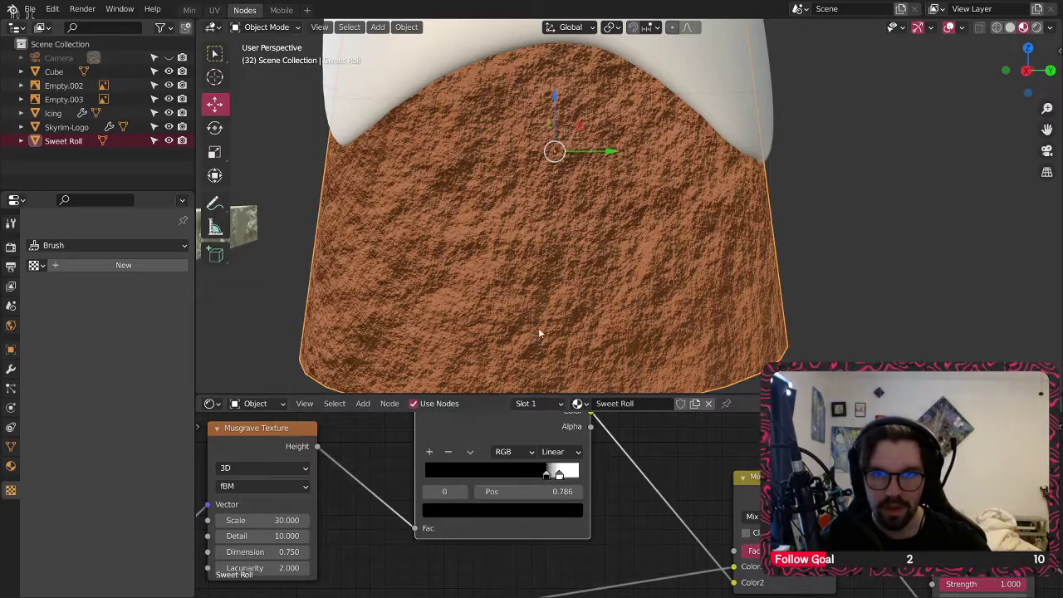
- Try the Divide blending mode on the Mix node
{"action": "middle_click_drag", "start_coordinate": [538, 327], "coordinate": [556, 266]}
{"action": "middle_click_drag", "start_coordinate": [755, 548], "coordinate": [633, 524]}
{"action": "scroll", "coordinate": [633, 523], "scroll_direction": "up", "scroll_amount": 2}
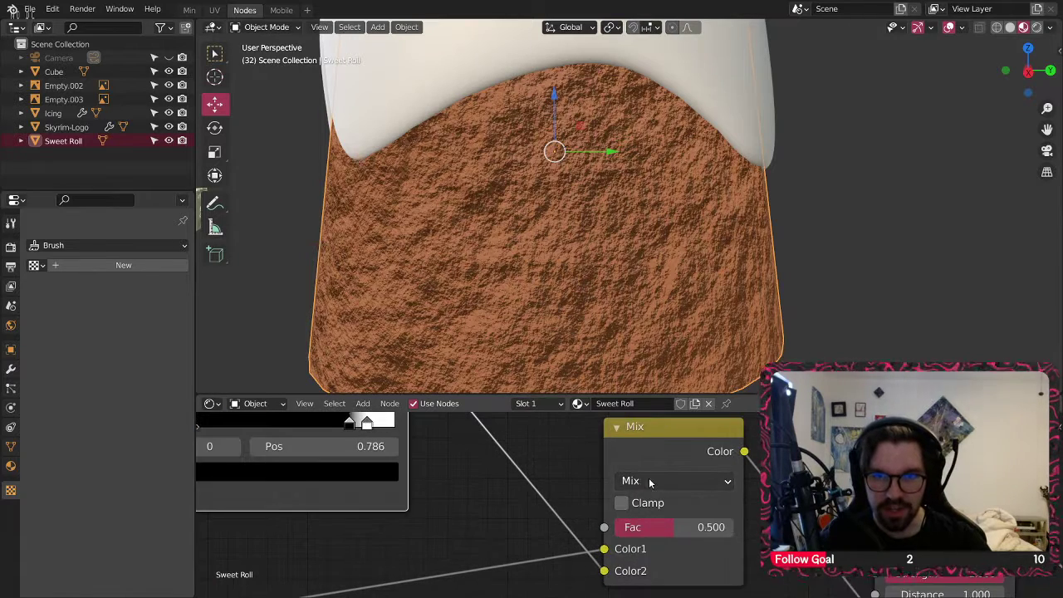
{"action": "left_click", "coordinate": [674, 481]}
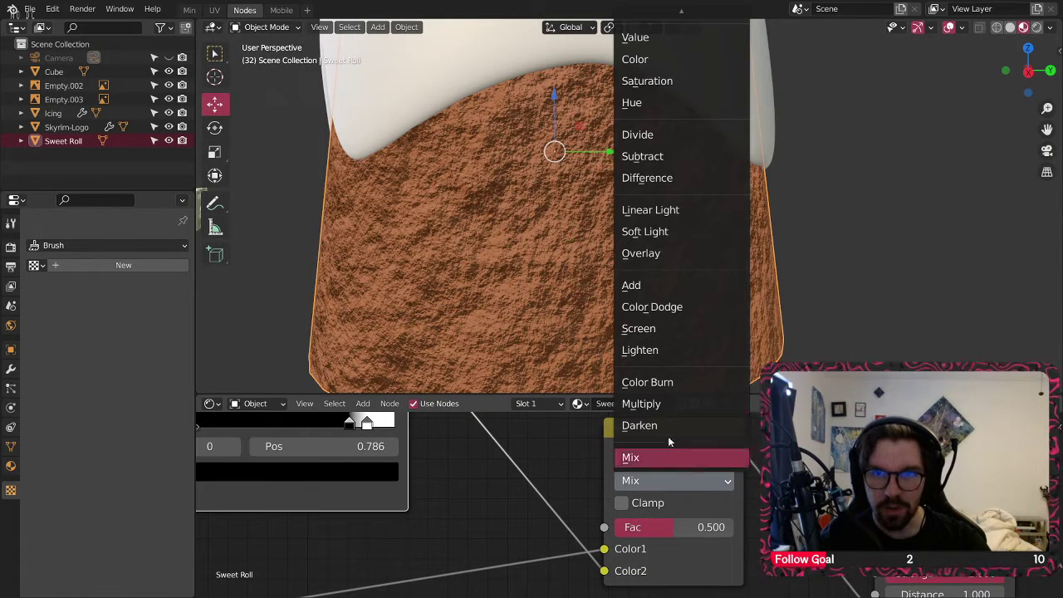
{"action": "left_click", "coordinate": [672, 135]}
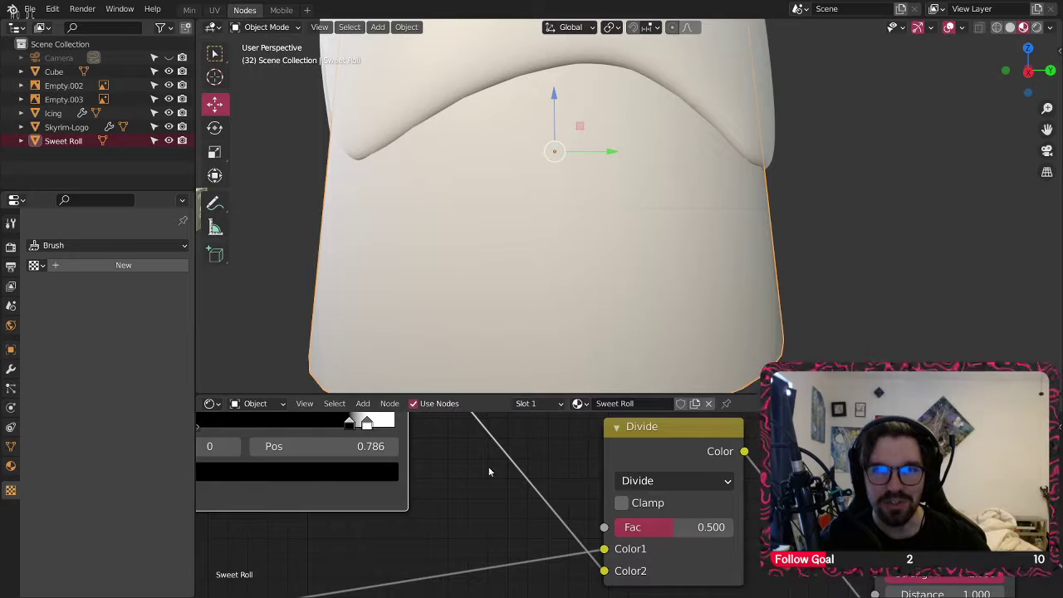
- Set the upper Musgrave Texture's dimension to 1 and its detail to 5
{"action": "middle_click_drag", "start_coordinate": [488, 466], "coordinate": [969, 460]}
{"action": "left_click", "coordinate": [449, 510]}
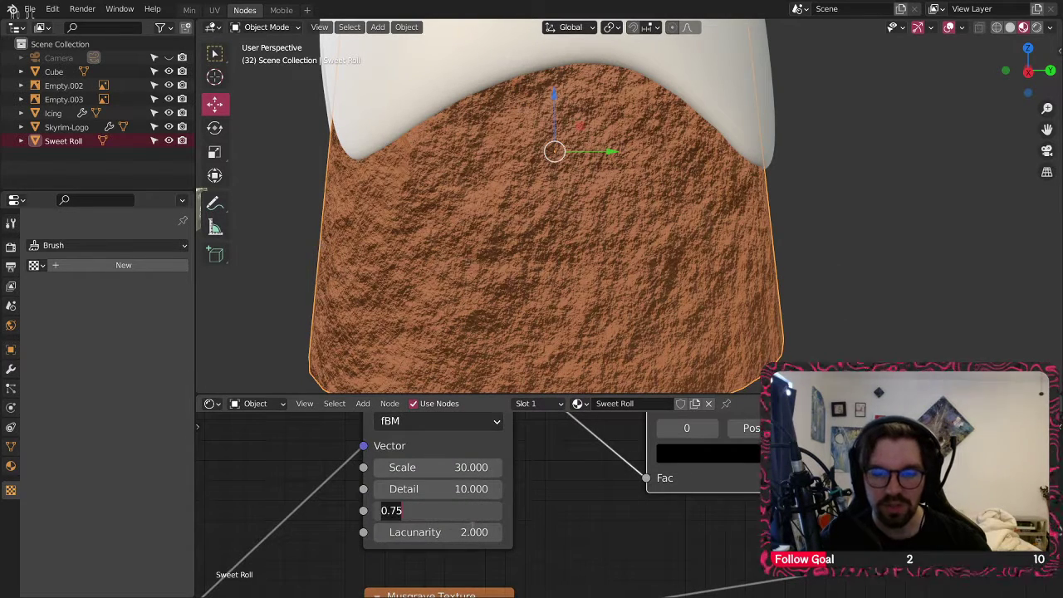
{"action": "type", "text": "1"}
{"action": "key", "text": "Return"}
{"action": "left_click", "coordinate": [461, 489]}
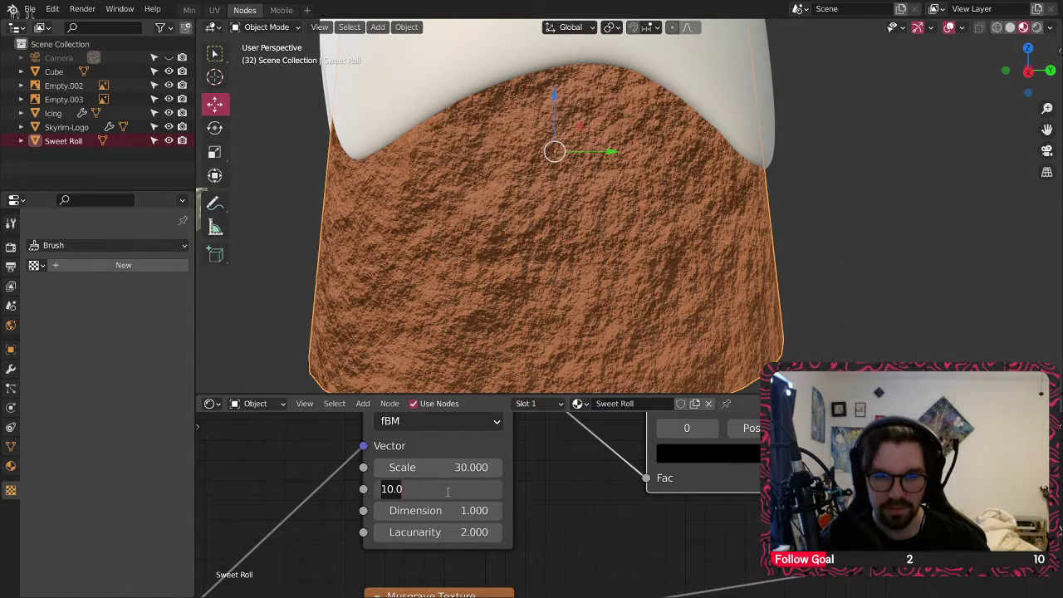
{"action": "type", "text": "5"}
{"action": "key", "text": "Return"}
{"action": "scroll", "coordinate": [903, 490], "scroll_direction": "down", "scroll_amount": 2}
- Try Multiply blending on the color mixing node, then return it to Mix
{"action": "middle_click_drag", "start_coordinate": [1042, 490], "coordinate": [727, 487]}
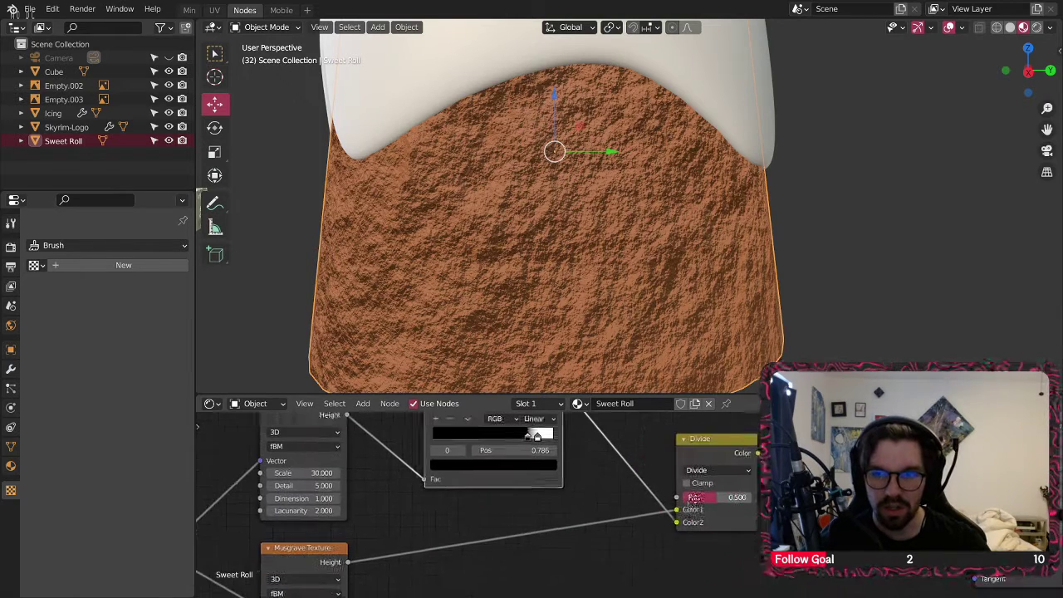
{"action": "scroll", "coordinate": [721, 486], "scroll_direction": "up", "scroll_amount": 5}
{"action": "left_click", "coordinate": [716, 463]}
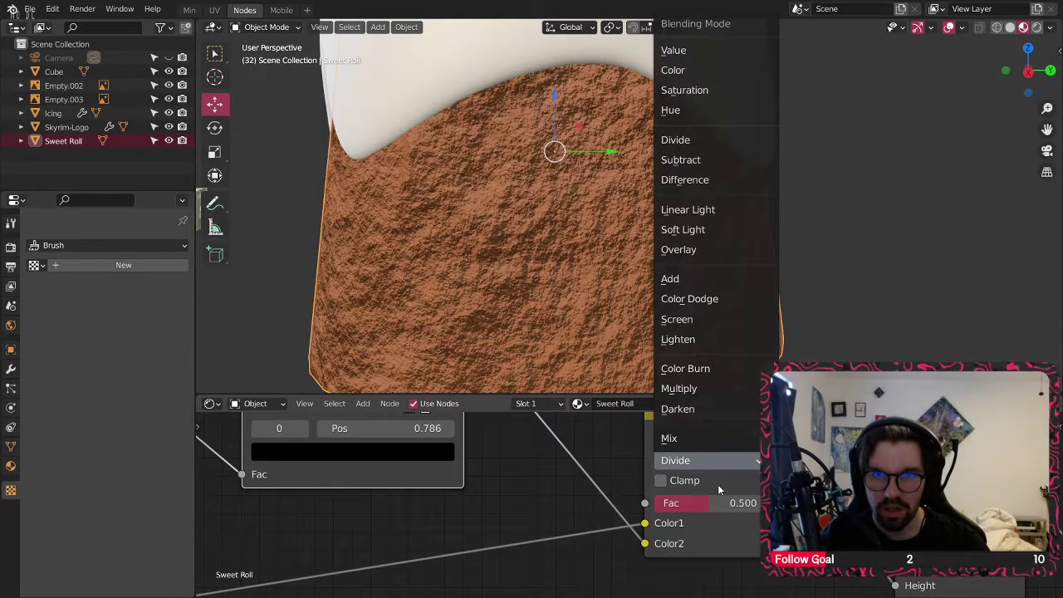
{"action": "left_click", "coordinate": [690, 388]}
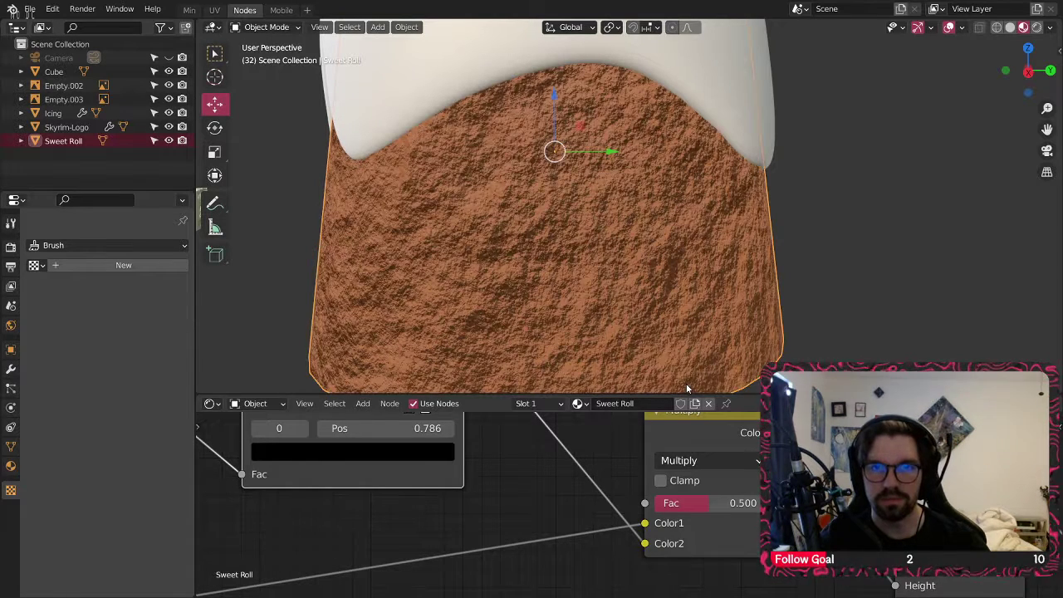
{"action": "left_click", "coordinate": [710, 460]}
{"action": "left_click", "coordinate": [710, 437]}
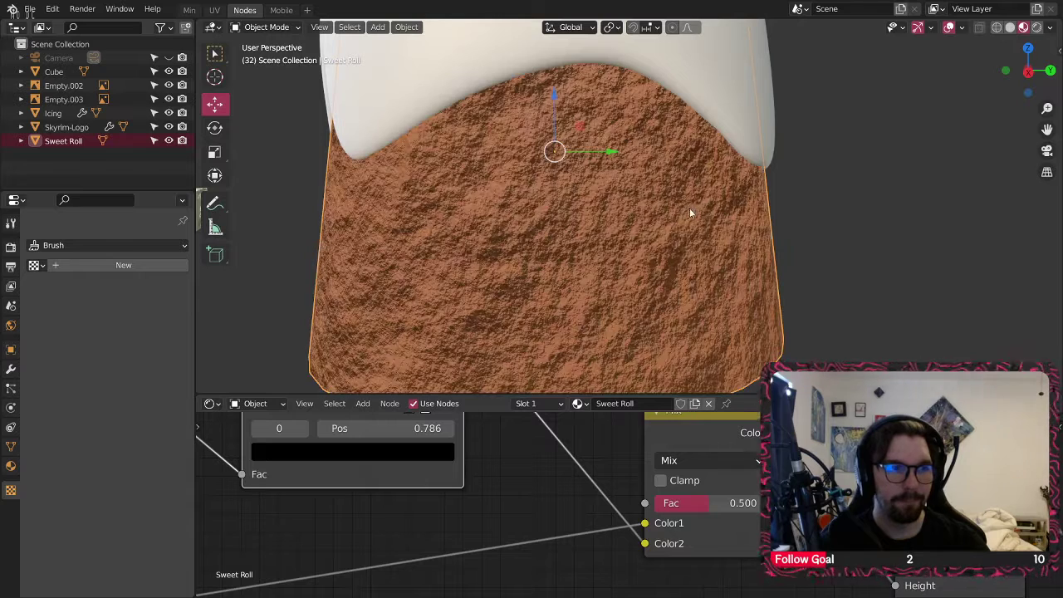
- Set the color mixing node's blending mode to Add and its factor to 1
{"action": "left_click", "coordinate": [718, 462]}
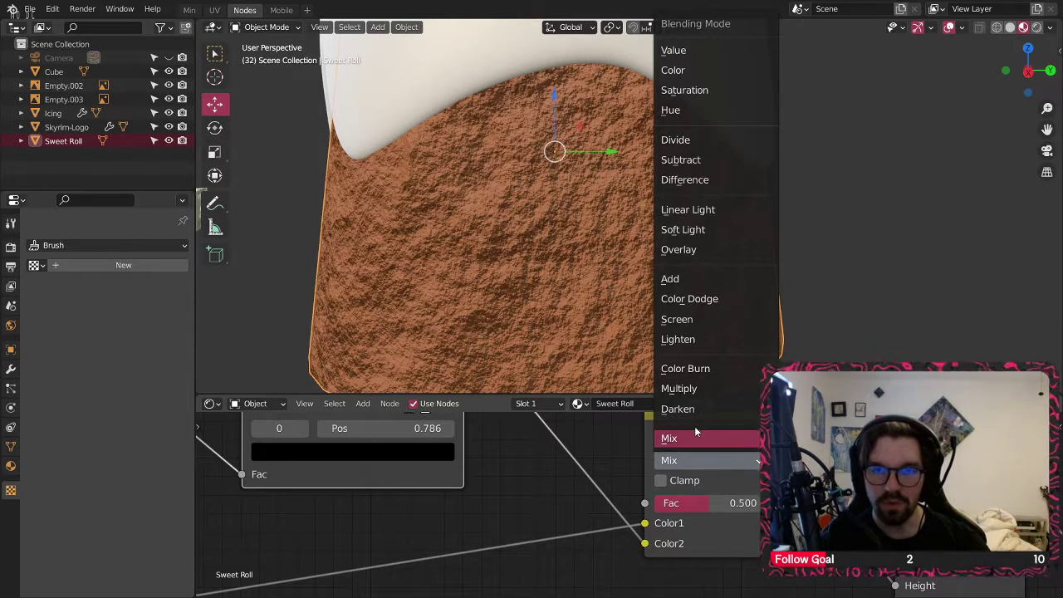
{"action": "left_click", "coordinate": [709, 277]}
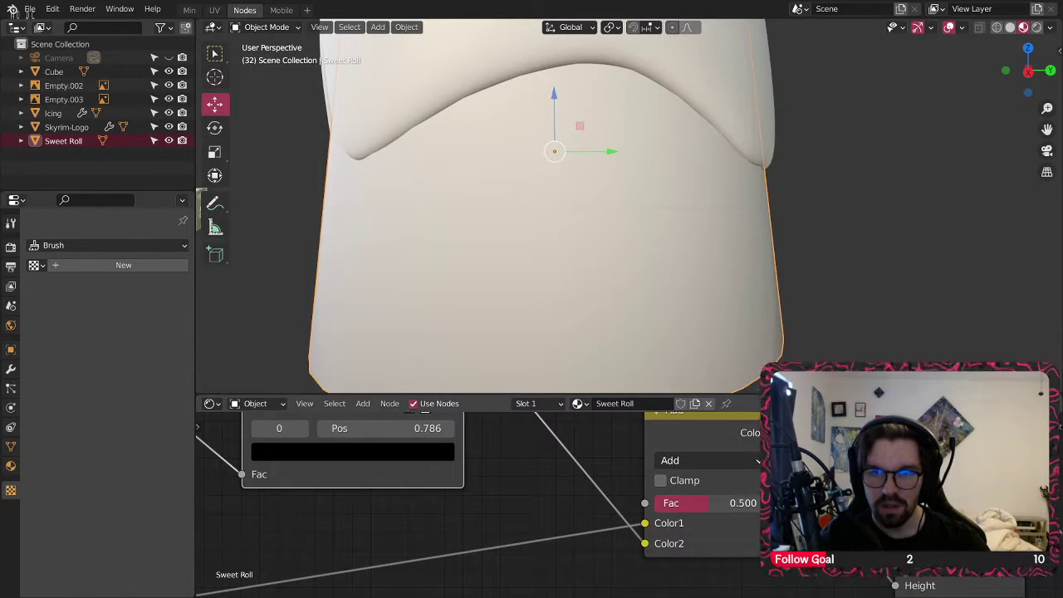
{"action": "left_click_drag", "start_coordinate": [708, 504], "coordinate": [768, 503]}
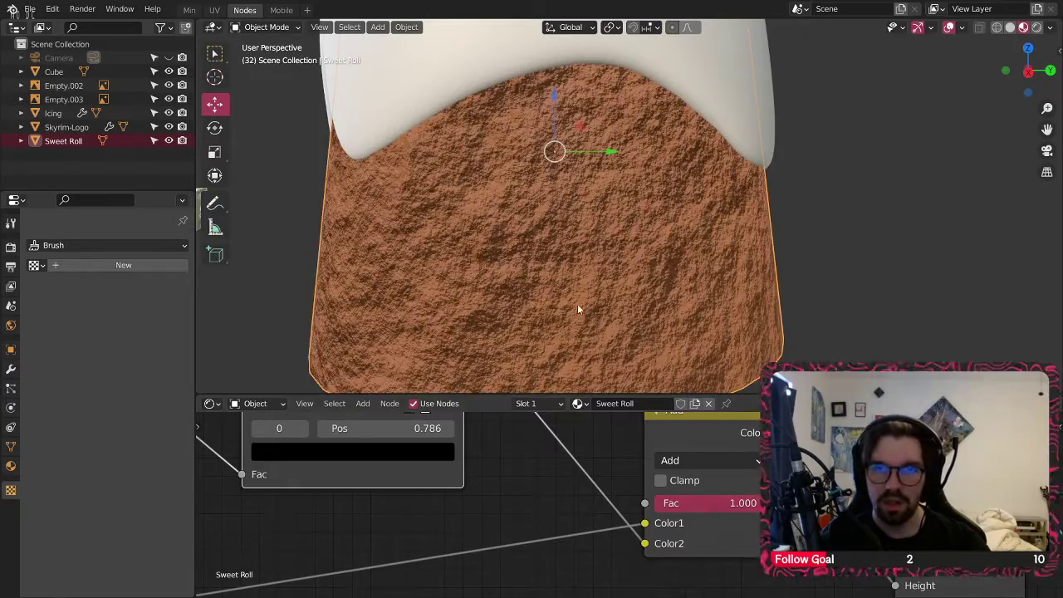
- Select the icing on the sweet roll and create a new material for it
{"action": "middle_click_drag", "start_coordinate": [577, 303], "coordinate": [496, 256]}
{"action": "scroll", "coordinate": [558, 232], "scroll_direction": "down", "scroll_amount": 5}
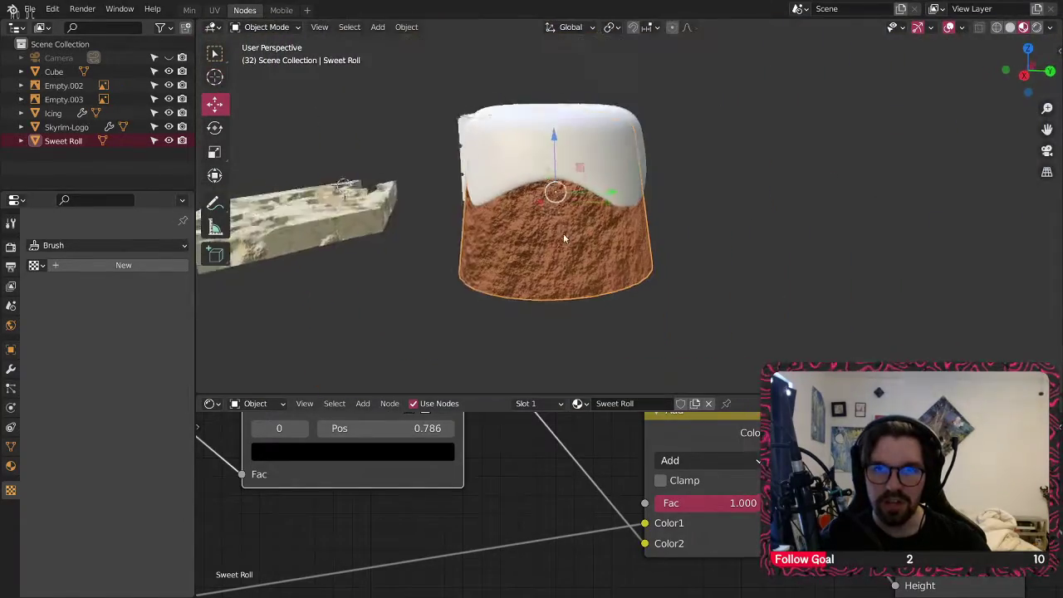
{"action": "middle_click_drag", "start_coordinate": [563, 234], "coordinate": [575, 281]}
{"action": "middle_click_drag", "start_coordinate": [782, 246], "coordinate": [662, 294], "text": "shift"}
{"action": "middle_click_drag", "start_coordinate": [696, 291], "coordinate": [391, 268]}
{"action": "left_click", "coordinate": [391, 268]}
{"action": "middle_click_drag", "start_coordinate": [560, 343], "coordinate": [638, 412]}
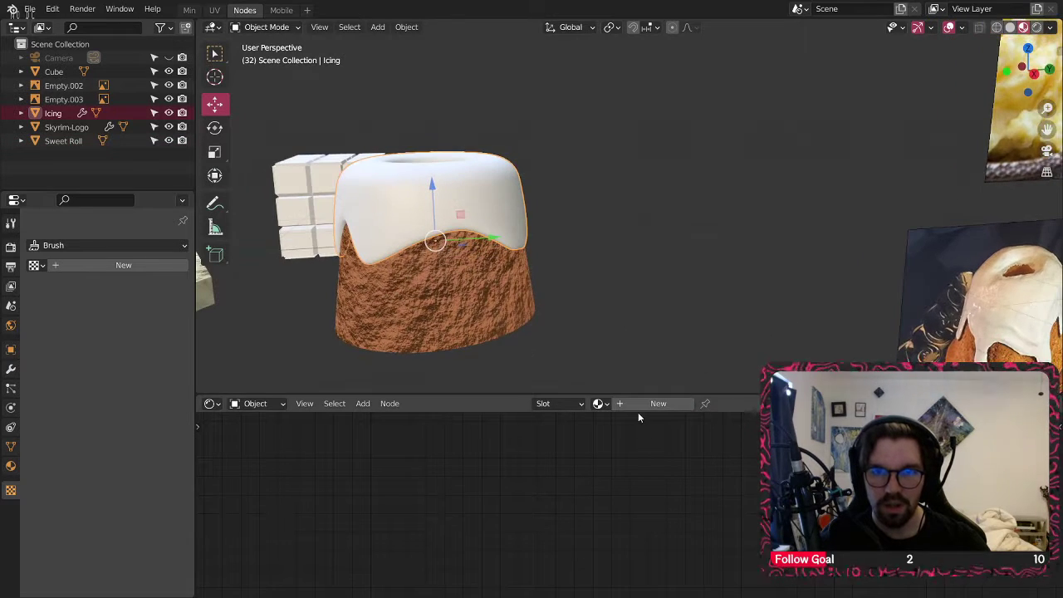
{"action": "scroll", "coordinate": [681, 491], "scroll_direction": "down", "scroll_amount": 6}
{"action": "middle_click_drag", "start_coordinate": [889, 464], "coordinate": [550, 529]}
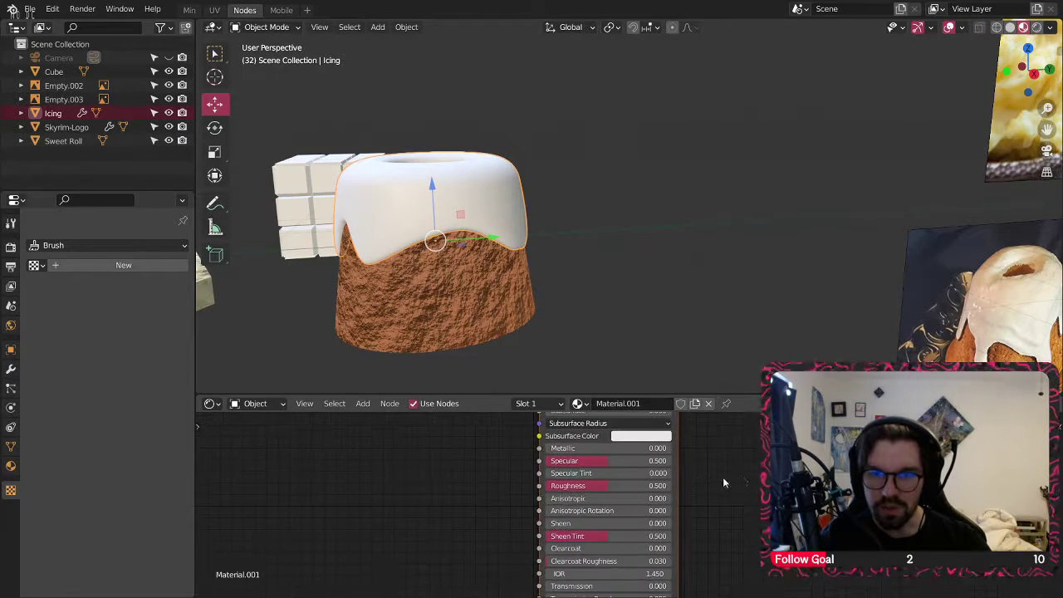
- Set the icing material's roughness to 0.2 and its specular to 1
{"action": "middle_click_drag", "start_coordinate": [649, 486], "coordinate": [607, 470]}
{"action": "scroll", "coordinate": [579, 467], "scroll_direction": "up", "scroll_amount": 4}
{"action": "left_click_drag", "start_coordinate": [559, 479], "coordinate": [513, 479]}
{"action": "middle_click_drag", "start_coordinate": [472, 244], "coordinate": [453, 264]}
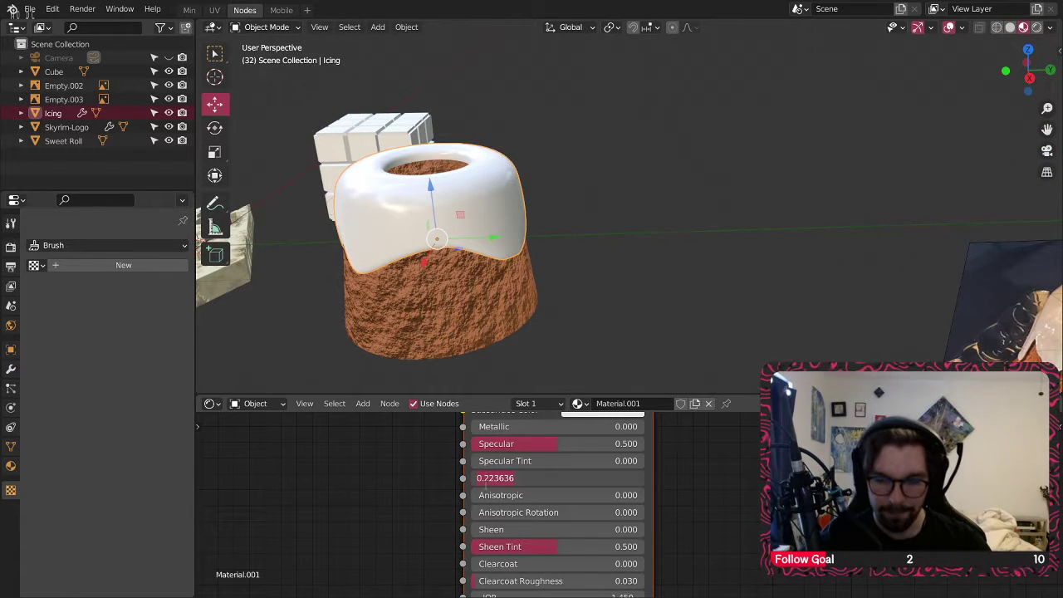
{"action": "type", "text": "0.2"}
{"action": "key", "text": "Return"}
{"action": "left_click_drag", "start_coordinate": [548, 448], "coordinate": [633, 451]}
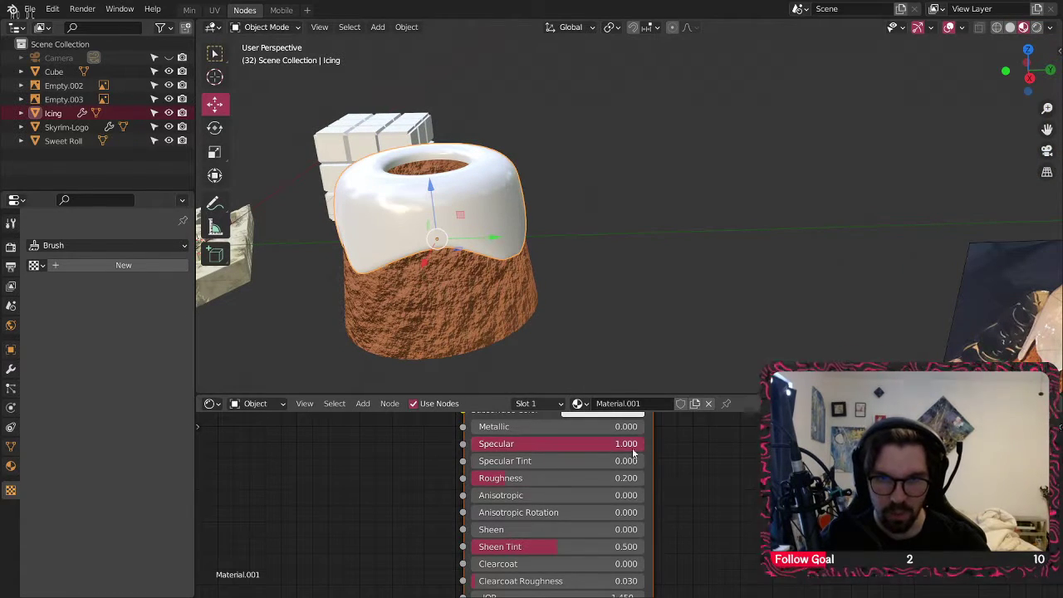
- Set the icing material's sheen, sheen tint and clearcoat to 1, and its clearcoat roughness to 0
{"action": "middle_click_drag", "start_coordinate": [691, 549], "coordinate": [715, 515]}
{"action": "left_click_drag", "start_coordinate": [589, 511], "coordinate": [666, 512]}
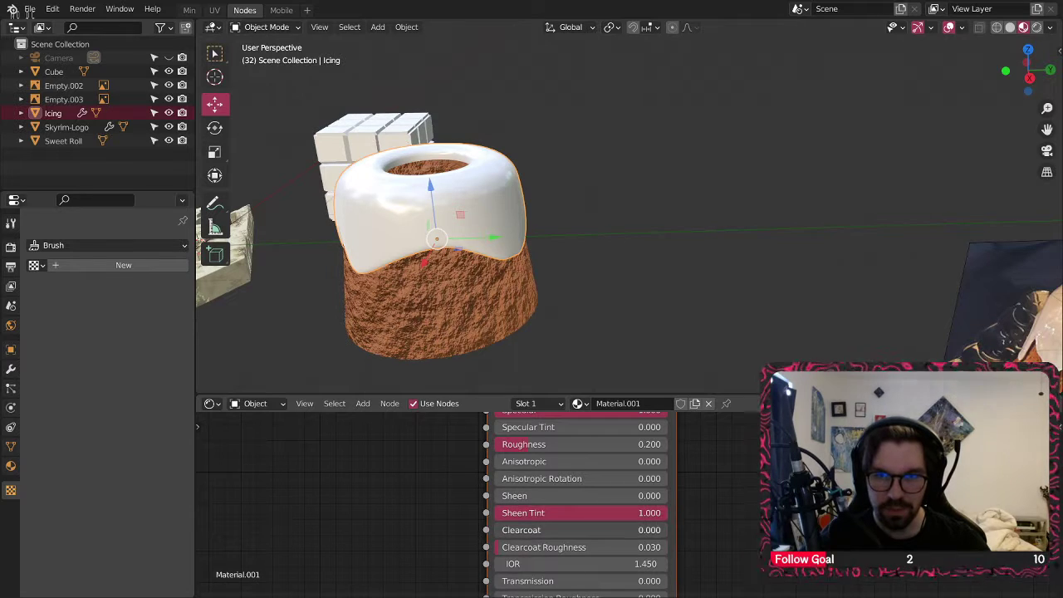
{"action": "left_click_drag", "start_coordinate": [578, 530], "coordinate": [666, 530]}
{"action": "left_click_drag", "start_coordinate": [534, 550], "coordinate": [496, 547]}
{"action": "left_click_drag", "start_coordinate": [504, 496], "coordinate": [557, 496]}
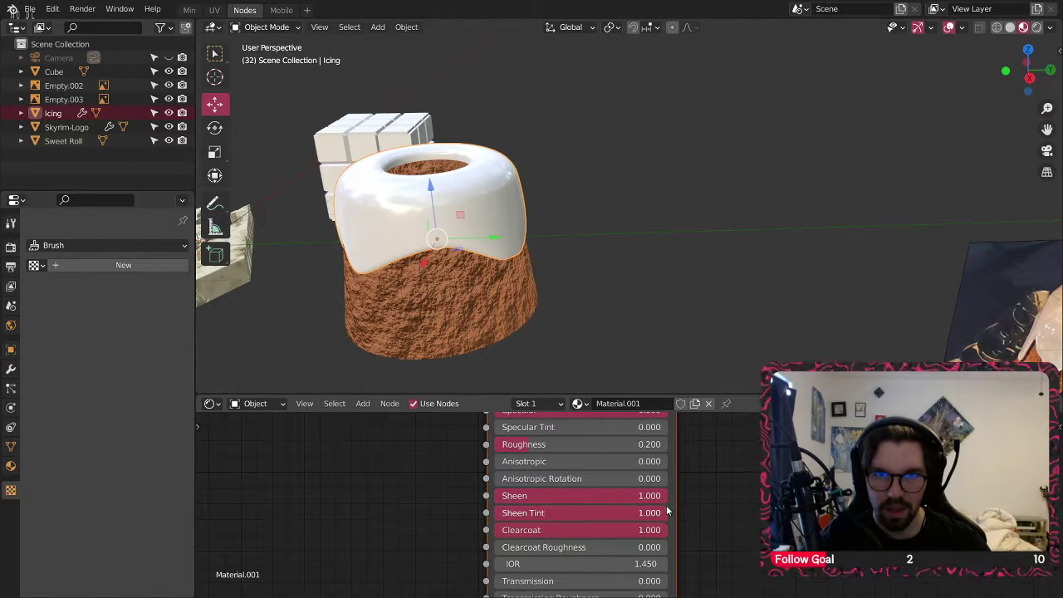
- Examine the glossy icing, then check the cube's shape and material slot and deselect it
{"action": "middle_click_drag", "start_coordinate": [555, 165], "coordinate": [591, 152]}
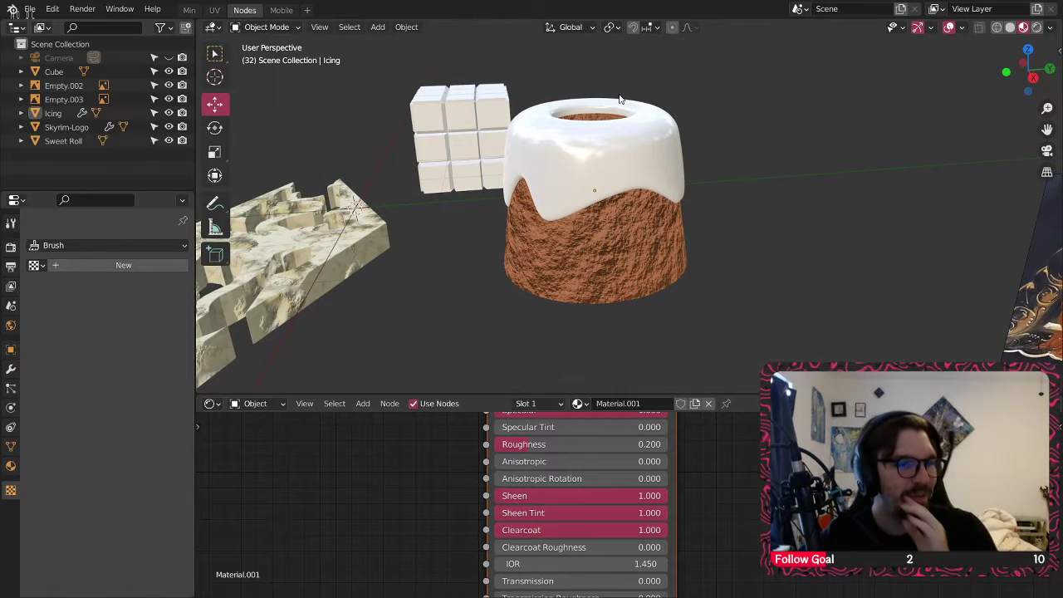
{"action": "middle_click_drag", "start_coordinate": [734, 110], "coordinate": [481, 160]}
{"action": "left_click", "coordinate": [526, 145]}
{"action": "scroll", "coordinate": [526, 145], "scroll_direction": "up", "scroll_amount": 4}
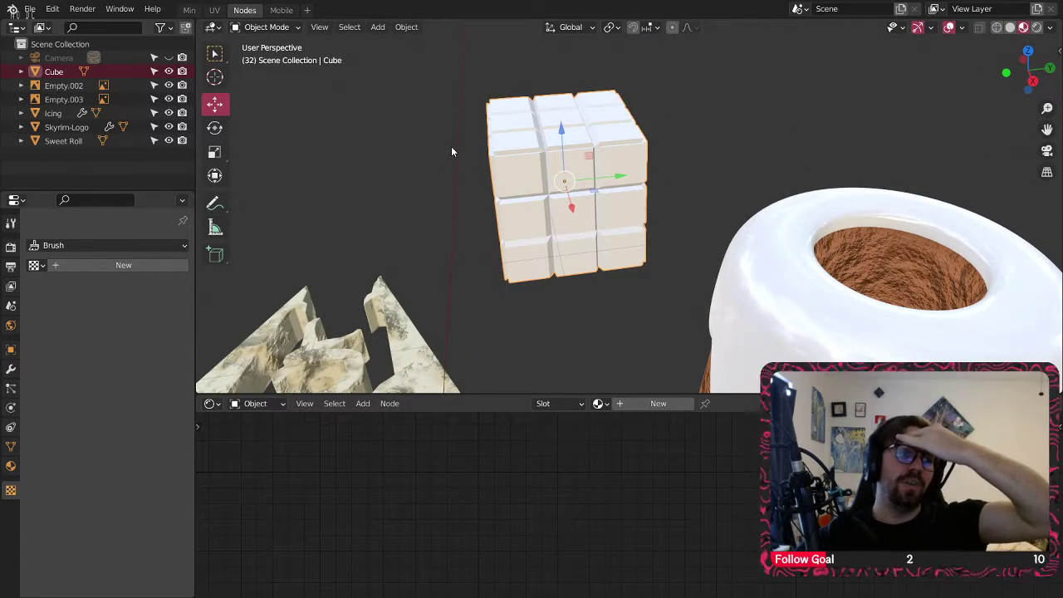
{"action": "left_click", "coordinate": [684, 195]}
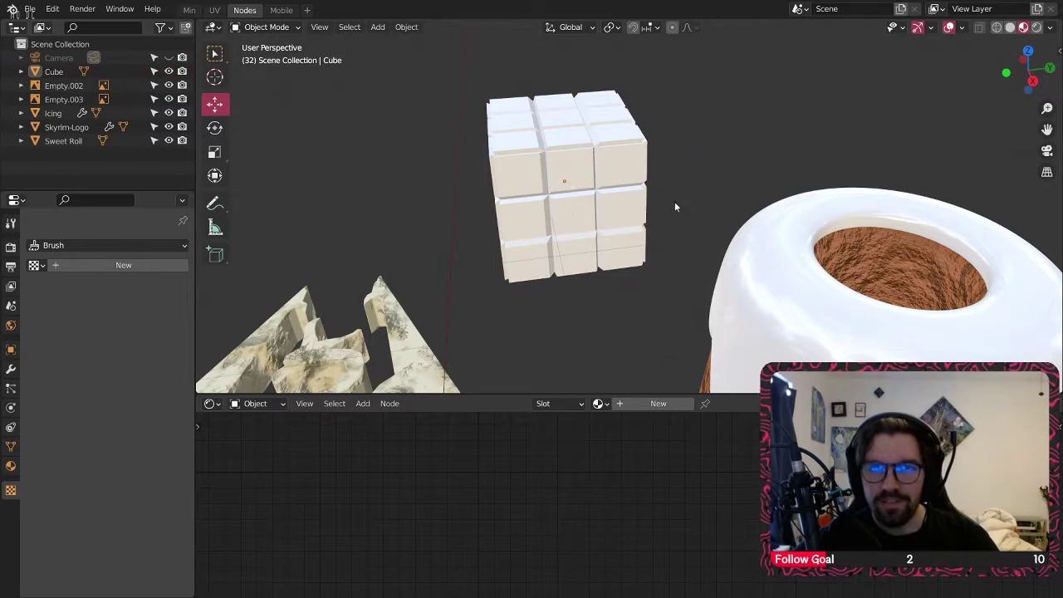
- Delete the two reference image empties beside the sweet roll from the scene
{"action": "scroll", "coordinate": [674, 205], "scroll_direction": "down", "scroll_amount": 4}
{"action": "middle_click_drag", "start_coordinate": [856, 220], "coordinate": [615, 223], "text": "shift"}
{"action": "left_click", "coordinate": [702, 254]}
{"action": "key", "text": "Delete"}
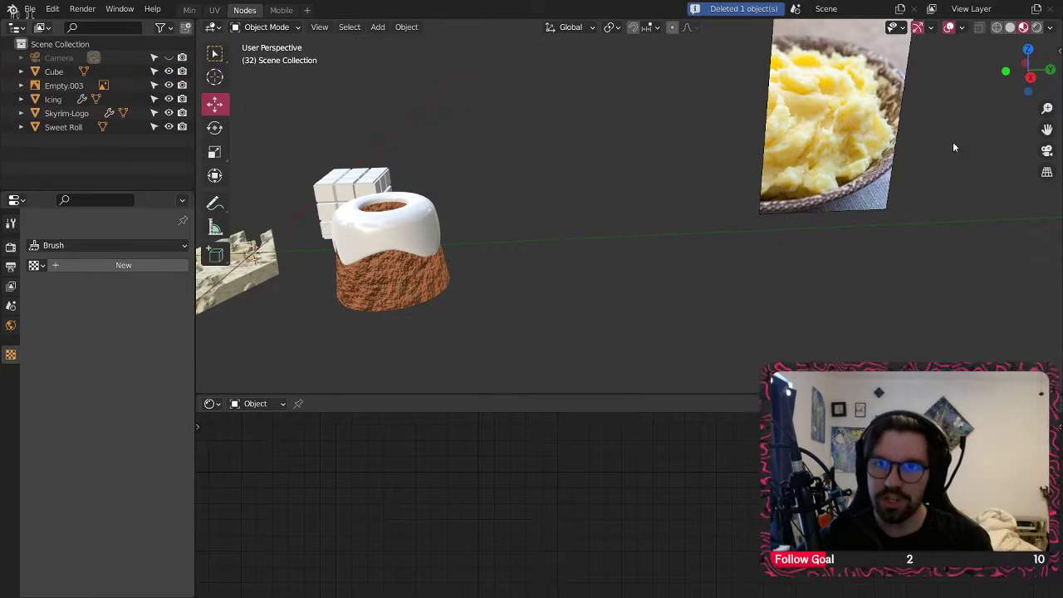
{"action": "key", "text": "Delete"}
{"action": "left_click", "coordinate": [788, 148]}
{"action": "key", "text": "Delete"}
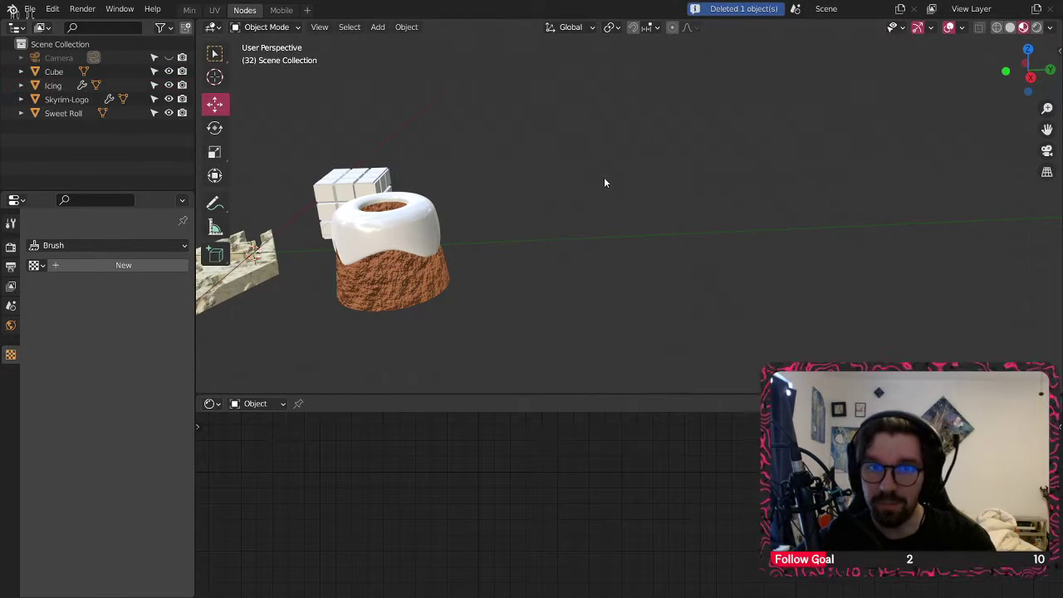
- Select the cube and create a new material for it with a black base color
{"action": "middle_click_drag", "start_coordinate": [603, 177], "coordinate": [628, 217]}
{"action": "left_click", "coordinate": [629, 218]}
{"action": "key", "text": "KP_Decimal"}
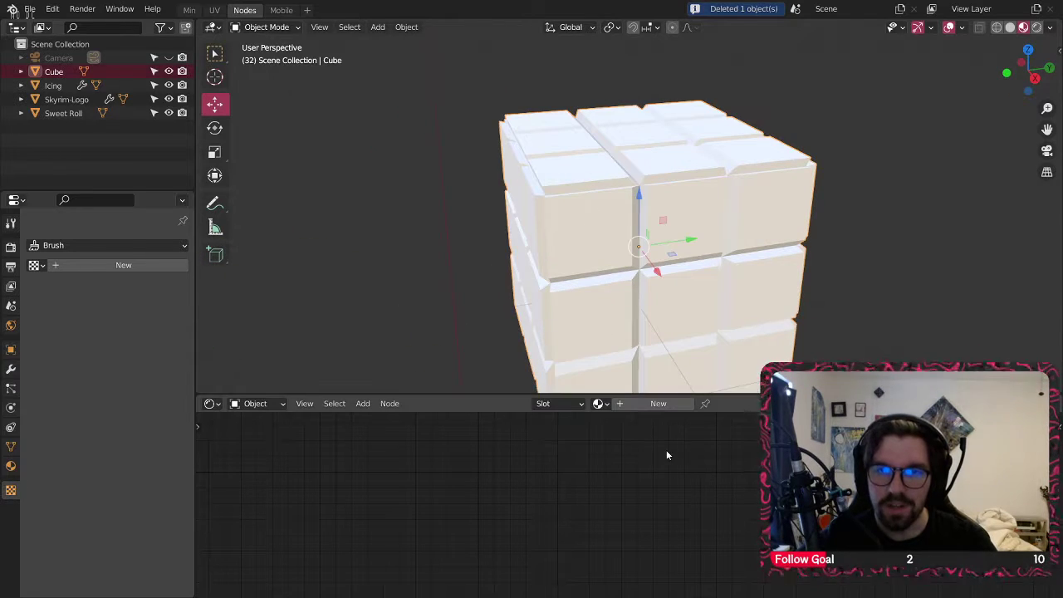
{"action": "left_click", "coordinate": [630, 403]}
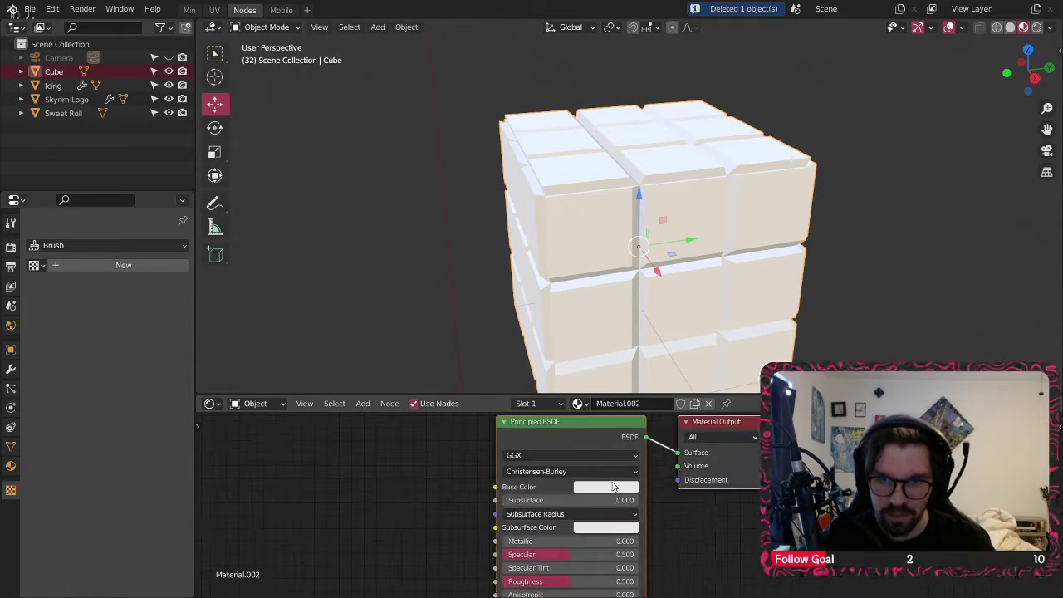
{"action": "left_click", "coordinate": [605, 486]}
{"action": "left_click_drag", "start_coordinate": [681, 373], "coordinate": [681, 402]}
- Set the black cube material's specular to 0.1 and its roughness to 0.75
{"action": "mouse_move", "coordinate": [707, 524]}
{"action": "middle_mouse_down"}
{"action": "mouse_move", "coordinate": [698, 383]}
{"action": "mouse_move", "coordinate": [703, 506]}
{"action": "middle_mouse_up"}
{"action": "middle_click_drag", "start_coordinate": [690, 453], "coordinate": [688, 513]}
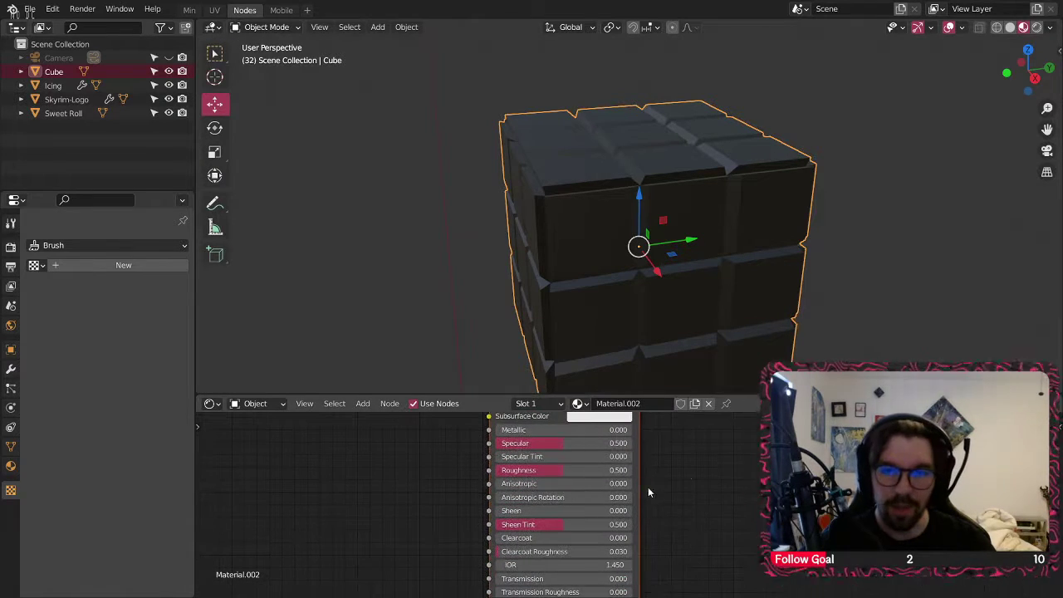
{"action": "middle_click_drag", "start_coordinate": [618, 467], "coordinate": [629, 512]}
{"action": "scroll", "coordinate": [597, 488], "scroll_direction": "up", "scroll_amount": 2}
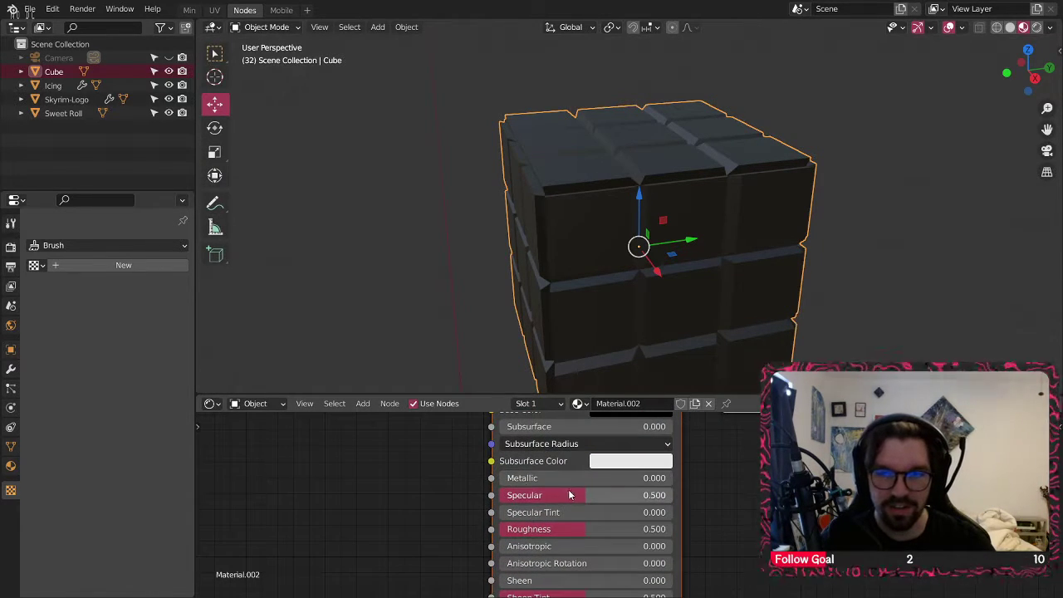
{"action": "left_click_drag", "start_coordinate": [578, 499], "coordinate": [535, 498]}
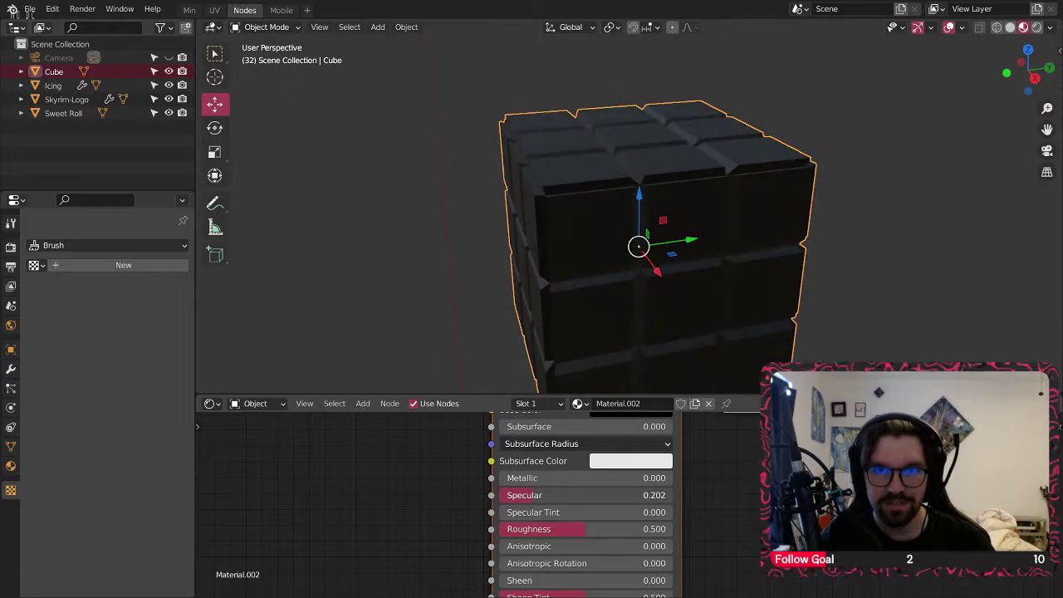
{"action": "type", "text": "0.1"}
{"action": "key", "text": "Return"}
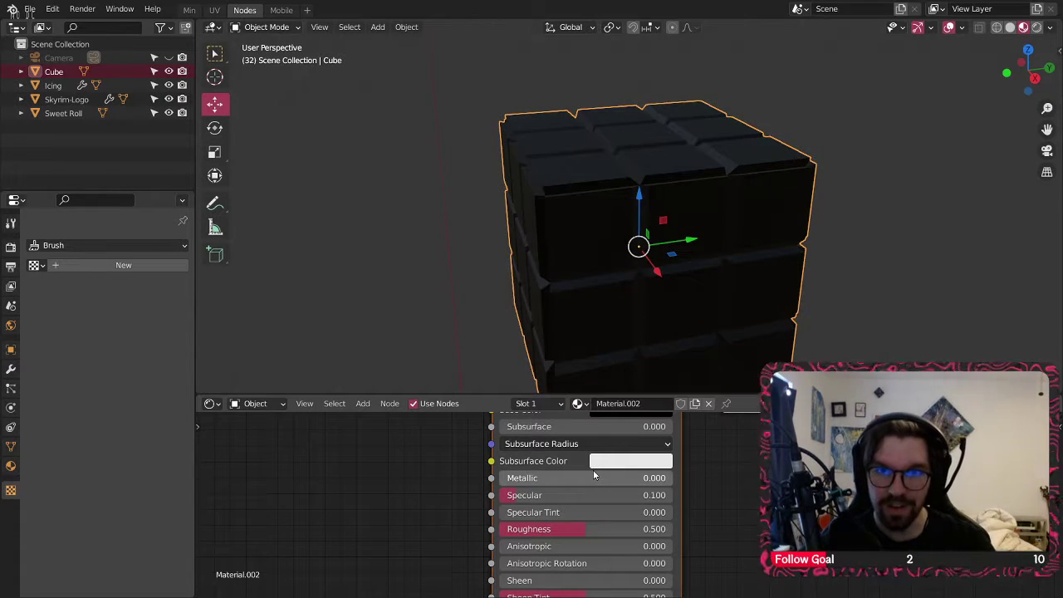
{"action": "middle_click_drag", "start_coordinate": [694, 490], "coordinate": [688, 405]}
{"action": "left_click", "coordinate": [598, 442]}
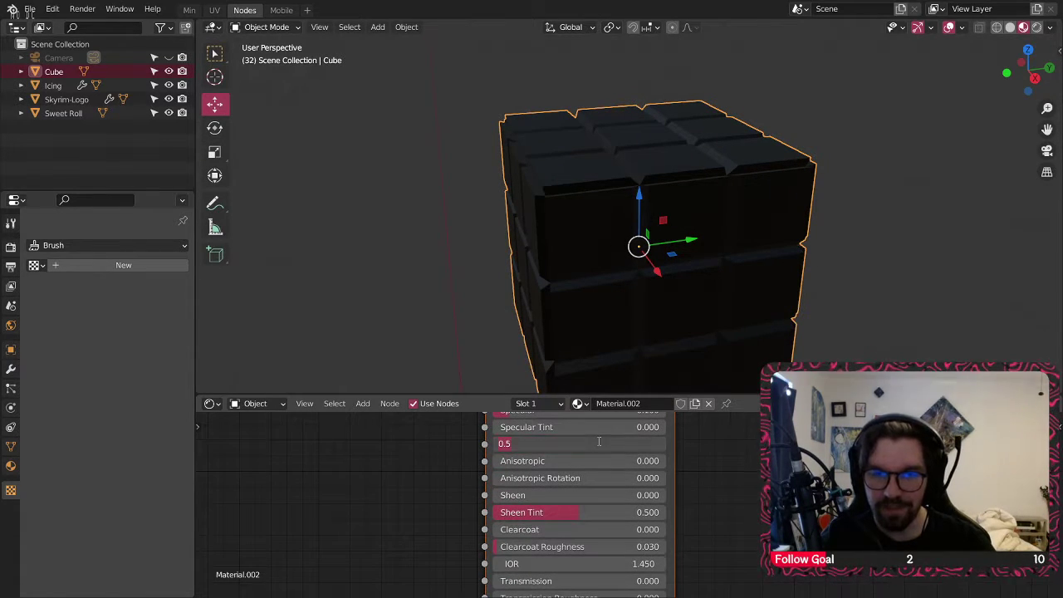
{"action": "type", "text": "0.75"}
{"action": "key", "text": "Return"}
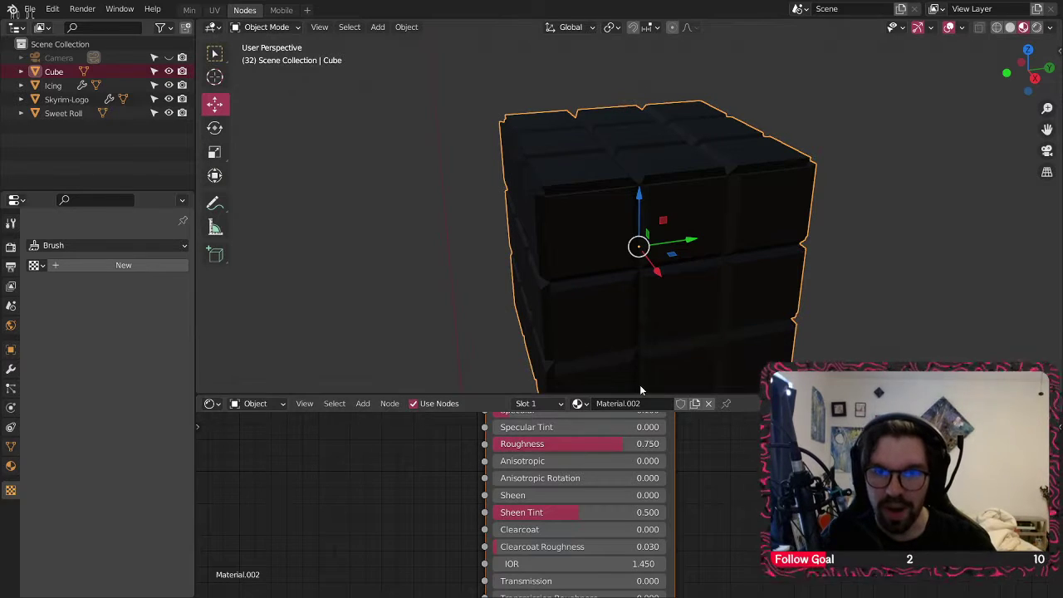
- Set the cube material's sheen tint to 0, and its clearcoat and clearcoat roughness to 0.5
{"action": "left_click_drag", "start_coordinate": [573, 521], "coordinate": [606, 529]}
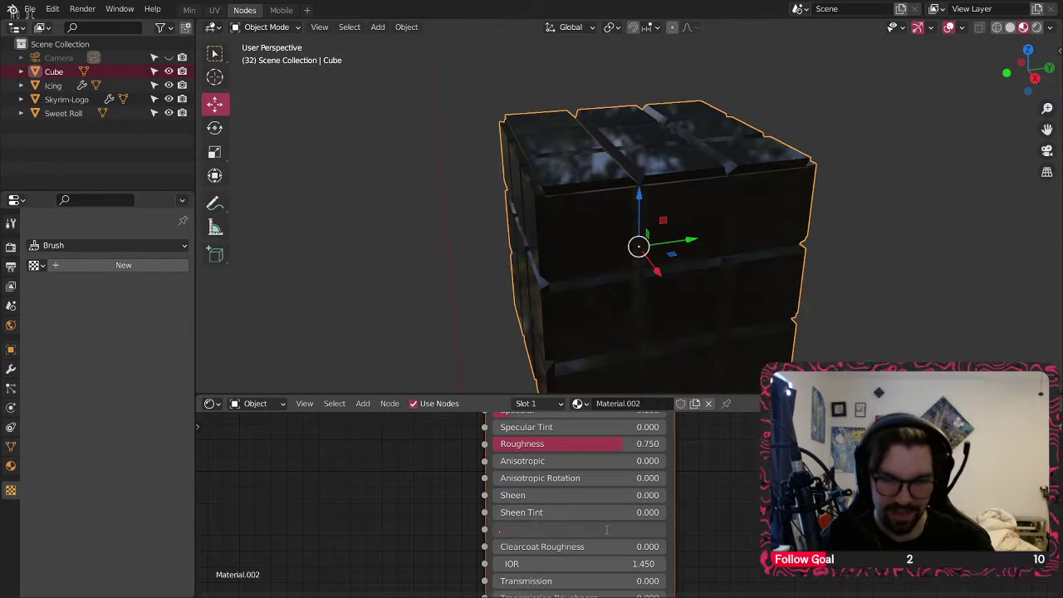
{"action": "type", "text": ".5"}
{"action": "key", "text": "Return"}
{"action": "left_click", "coordinate": [586, 546]}
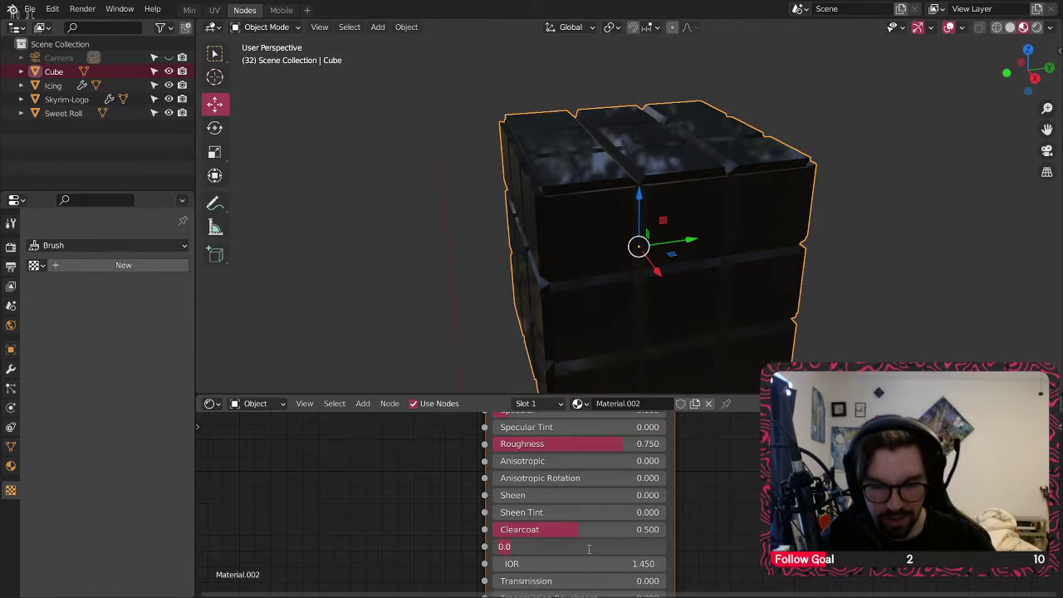
{"action": "type", "text": "0.5"}
{"action": "key", "text": "Return"}
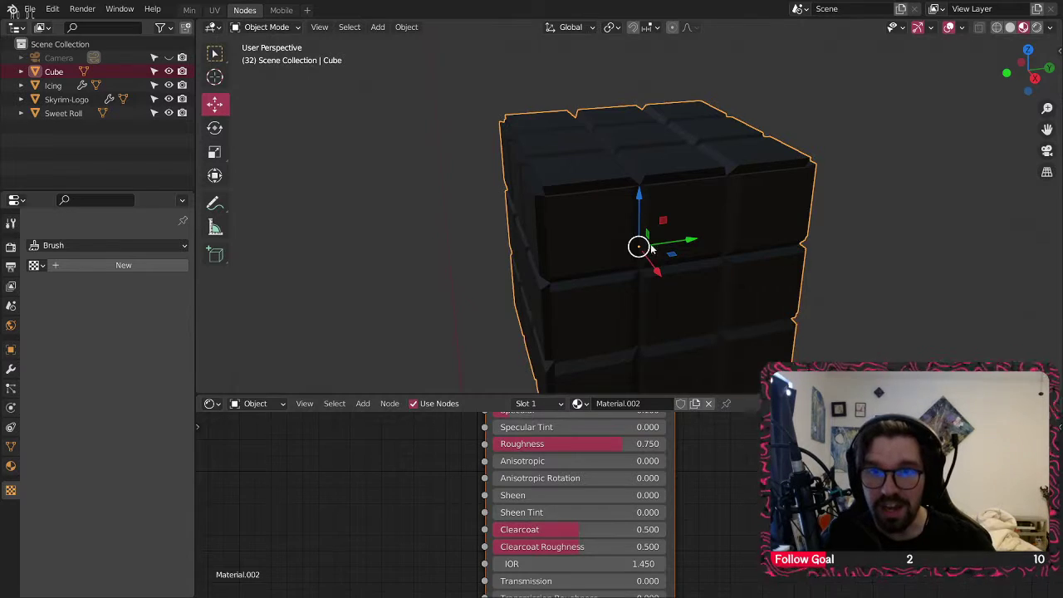
- Deselect the cube and examine its black material beside the sweet roll and the logo
{"action": "middle_click_drag", "start_coordinate": [649, 247], "coordinate": [579, 210]}
{"action": "scroll", "coordinate": [594, 235], "scroll_direction": "down", "scroll_amount": 3}
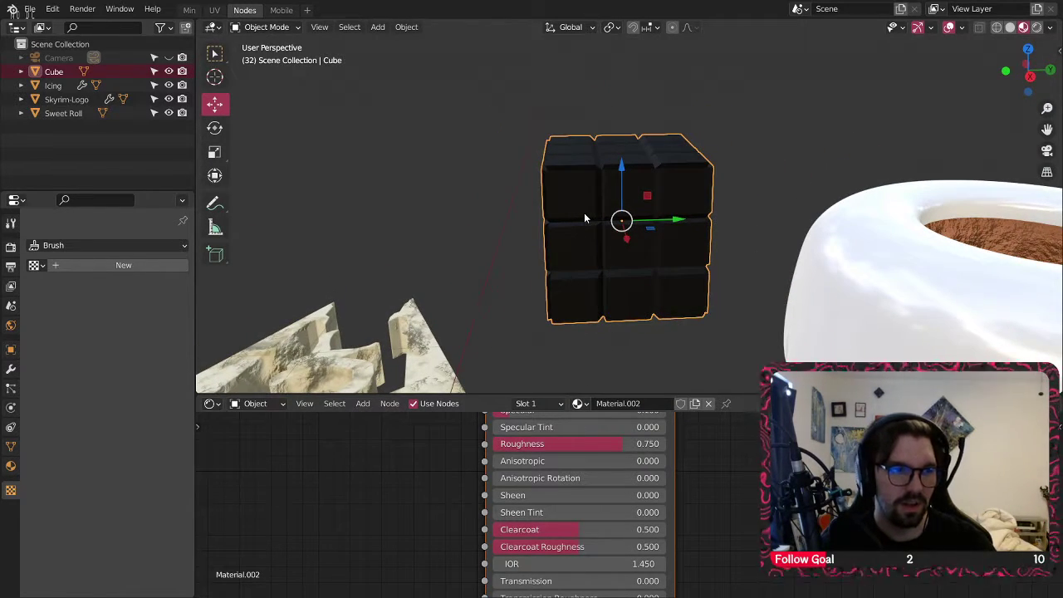
{"action": "middle_click_drag", "start_coordinate": [583, 217], "coordinate": [612, 271]}
{"action": "scroll", "coordinate": [507, 292], "scroll_direction": "down", "scroll_amount": 3}
{"action": "left_click_drag", "start_coordinate": [612, 271], "coordinate": [579, 244]}
{"action": "left_click", "coordinate": [533, 302]}
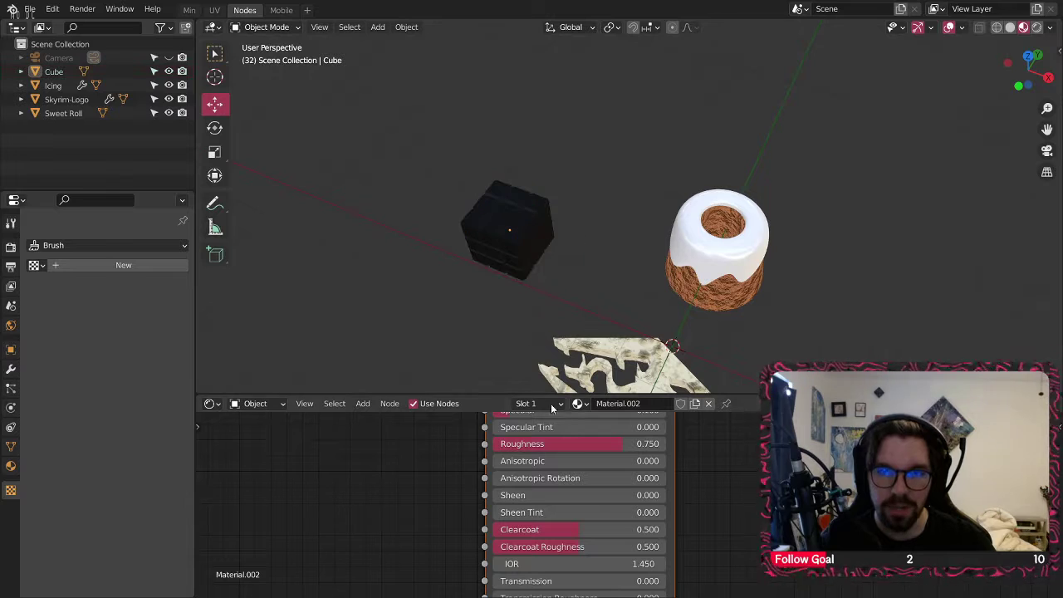
- Select the black cube again and switch it to Edit Mode
{"action": "scroll", "coordinate": [555, 245], "scroll_direction": "up", "scroll_amount": 5}
{"action": "left_click", "coordinate": [555, 249]}
{"action": "middle_click_drag", "start_coordinate": [555, 249], "coordinate": [486, 245]}
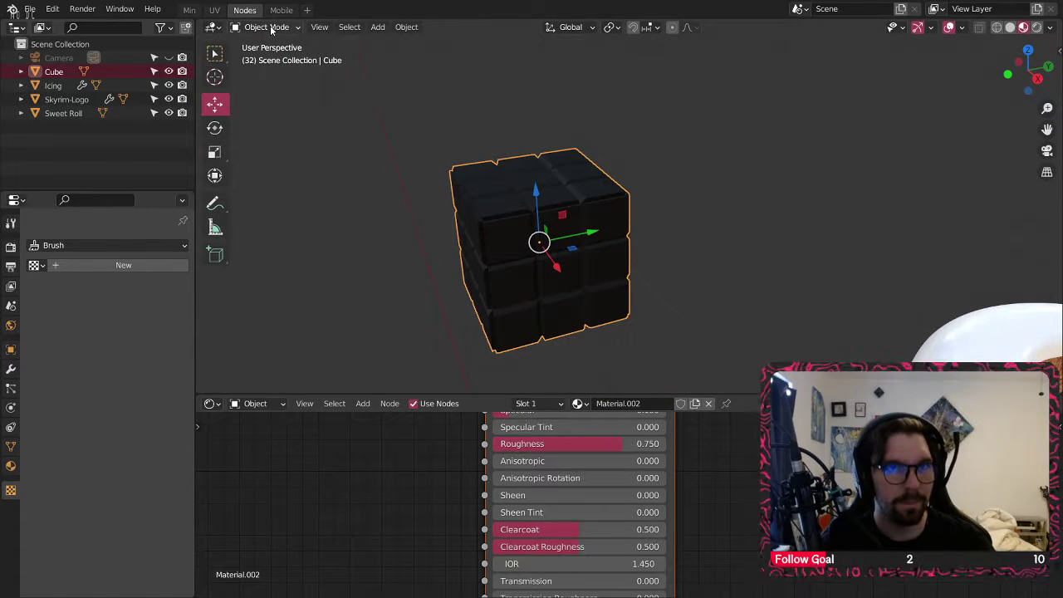
{"action": "left_click", "coordinate": [272, 27]}
{"action": "left_click", "coordinate": [270, 58]}
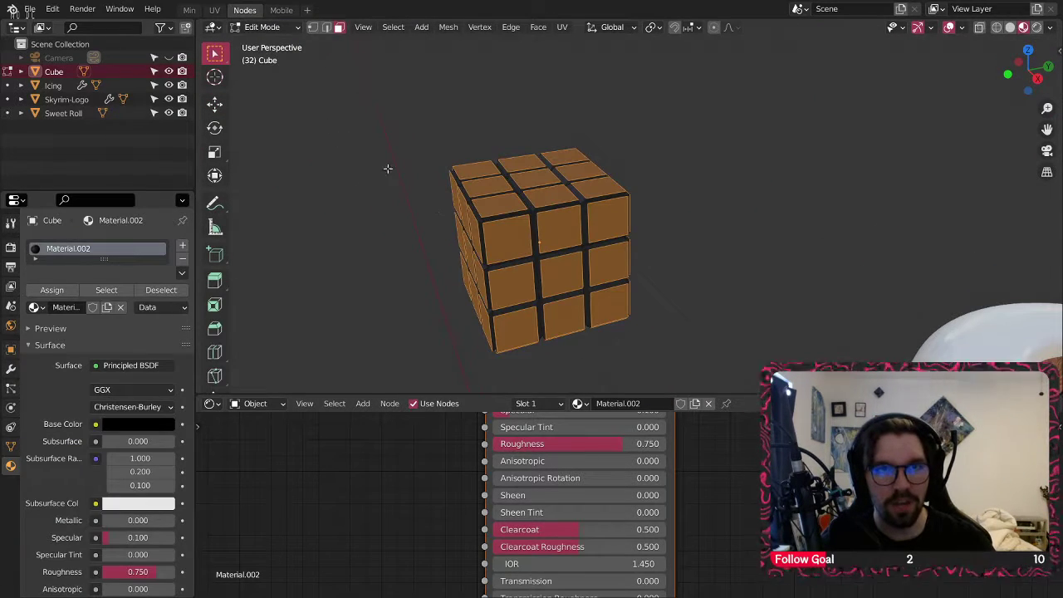
- Select only the nine square tile faces on the cube's positive X side
{"action": "left_click", "coordinate": [503, 244]}
{"action": "left_click", "coordinate": [559, 229], "text": "shift"}
{"action": "left_click", "coordinate": [605, 220], "text": "shift"}
{"action": "left_click", "coordinate": [608, 264], "text": "shift"}
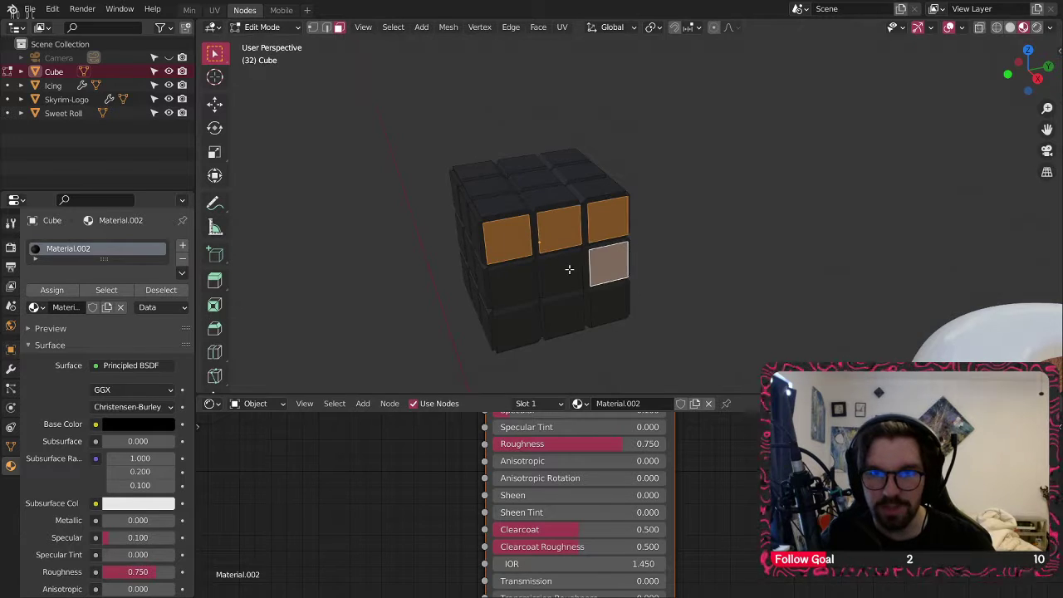
{"action": "left_click", "coordinate": [562, 274], "text": "shift"}
{"action": "left_click", "coordinate": [512, 285], "text": "shift"}
{"action": "left_click", "coordinate": [518, 329], "text": "shift"}
{"action": "left_click", "coordinate": [564, 317], "text": "shift"}
{"action": "left_click", "coordinate": [610, 305], "text": "shift"}
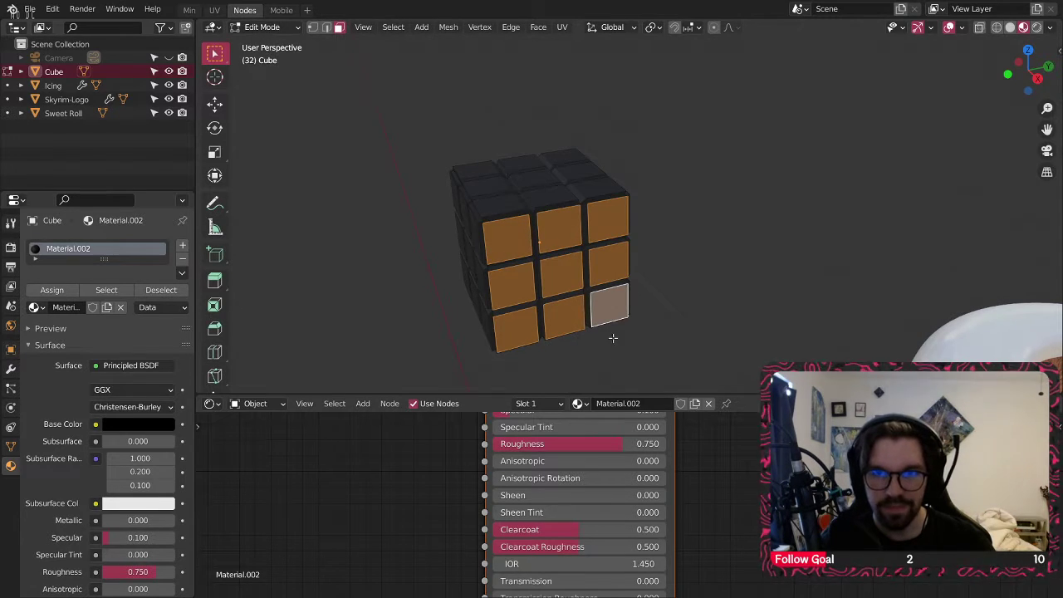
- Add a second material slot to the cube, assign it to the selected faces and create a new material in it
{"action": "left_click", "coordinate": [558, 405]}
{"action": "left_click", "coordinate": [613, 291]}
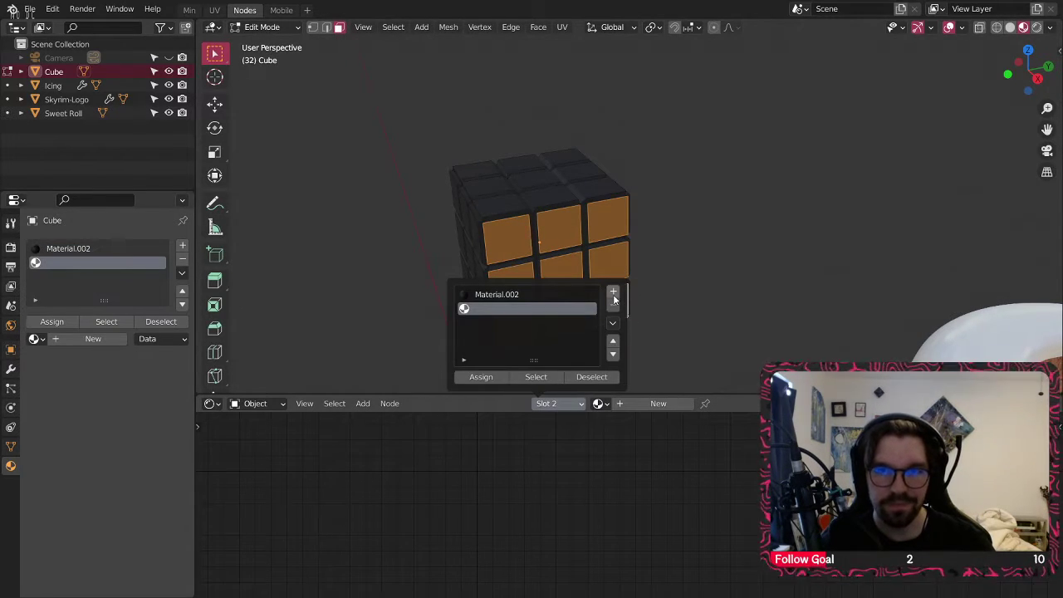
{"action": "left_click", "coordinate": [480, 378]}
{"action": "left_click", "coordinate": [639, 405]}
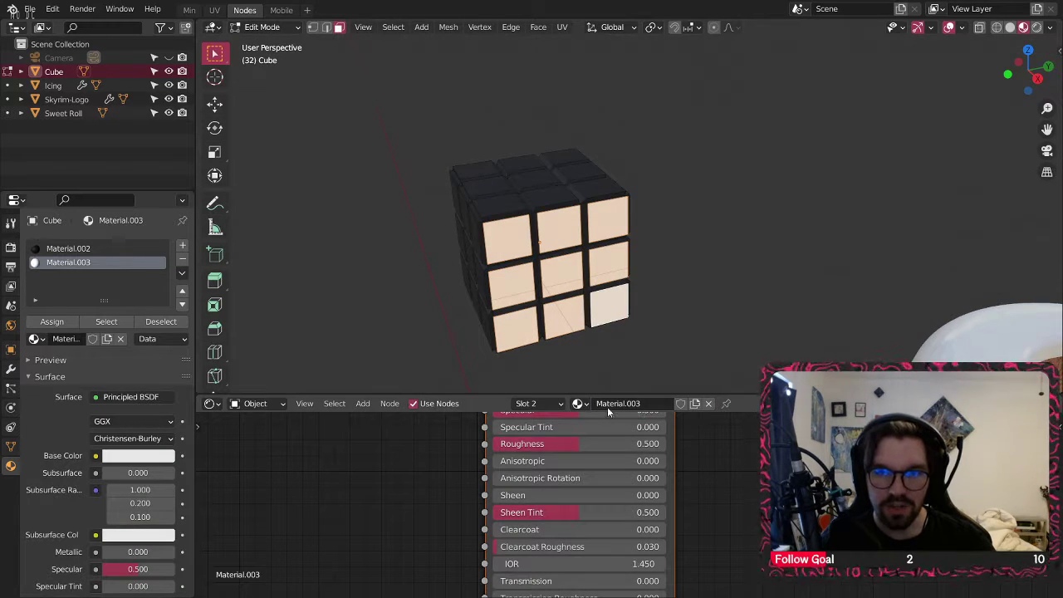
- Set the second material's base color to a fully saturated red with a lightness of 0.426
{"action": "scroll", "coordinate": [594, 465], "scroll_direction": "down", "scroll_amount": 4}
{"action": "left_click", "coordinate": [592, 465]}
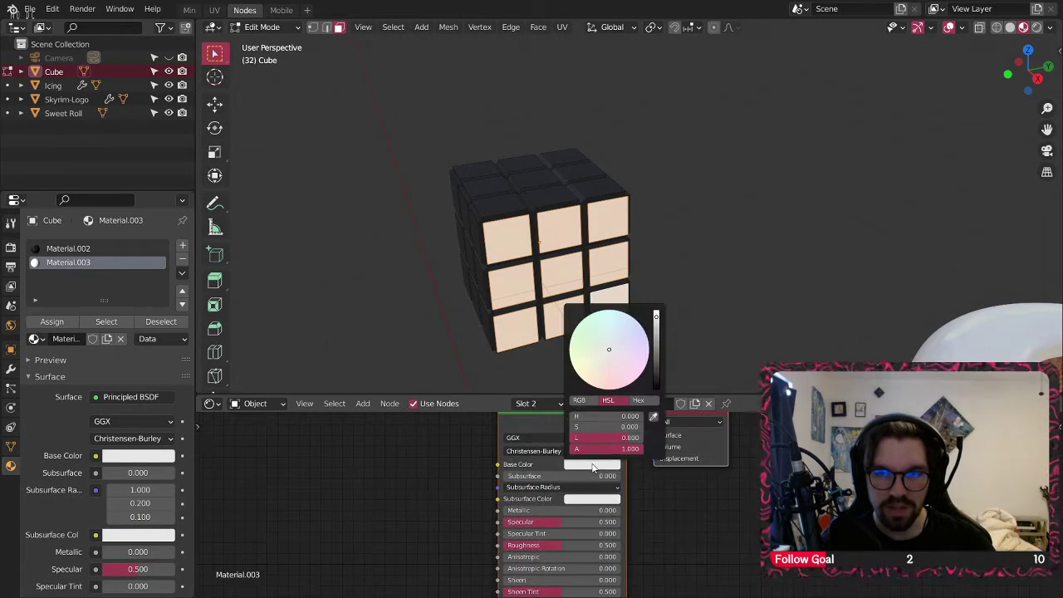
{"action": "left_click", "coordinate": [657, 356]}
{"action": "left_click", "coordinate": [612, 388]}
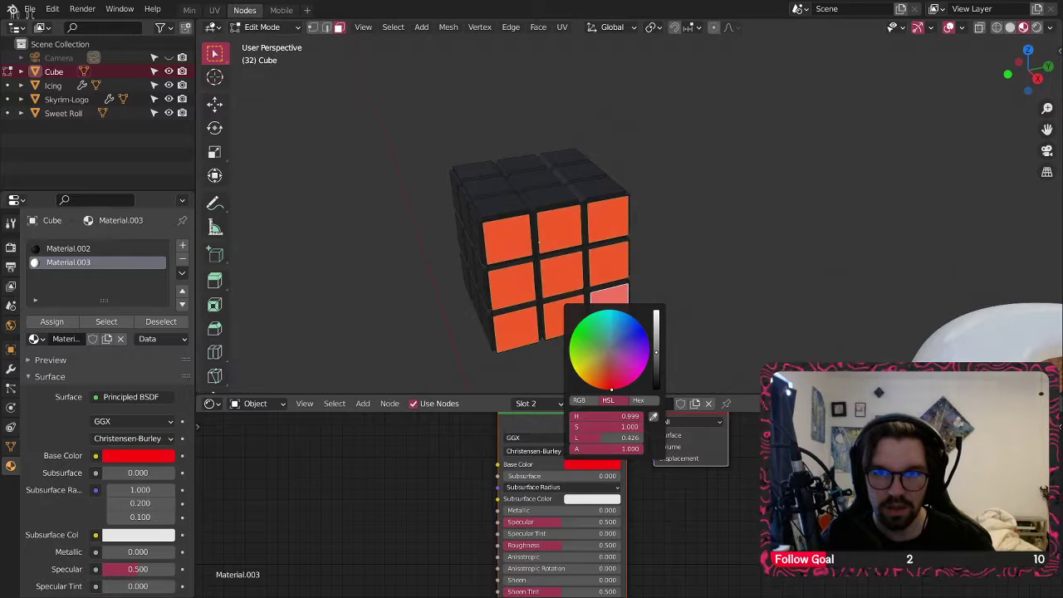
- Select the nine square tile faces on top of the cube
{"action": "middle_click_drag", "start_coordinate": [693, 282], "coordinate": [479, 212]}
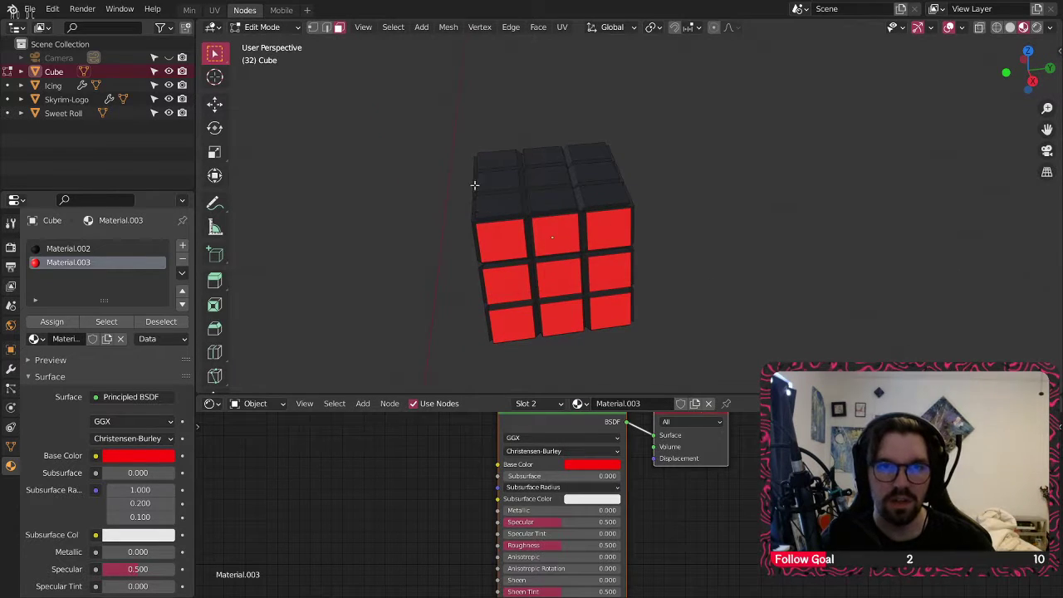
{"action": "left_click", "coordinate": [495, 198]}
{"action": "left_click", "coordinate": [497, 160], "text": "shift"}
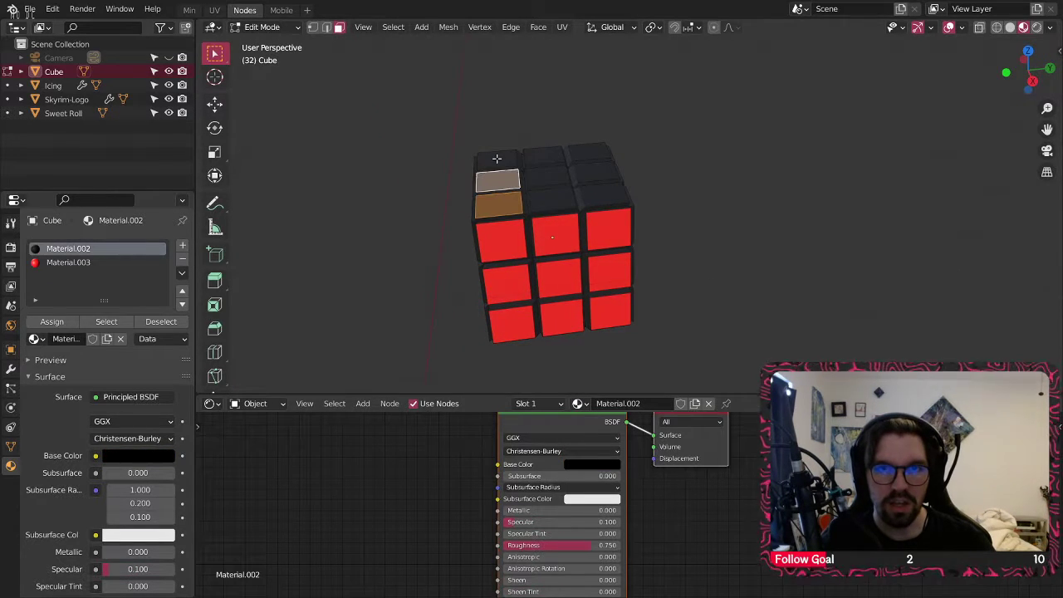
{"action": "left_click", "coordinate": [547, 193], "text": "shift"}
{"action": "left_click", "coordinate": [590, 198], "text": "shift"}
{"action": "left_click", "coordinate": [591, 172], "text": "shift"}
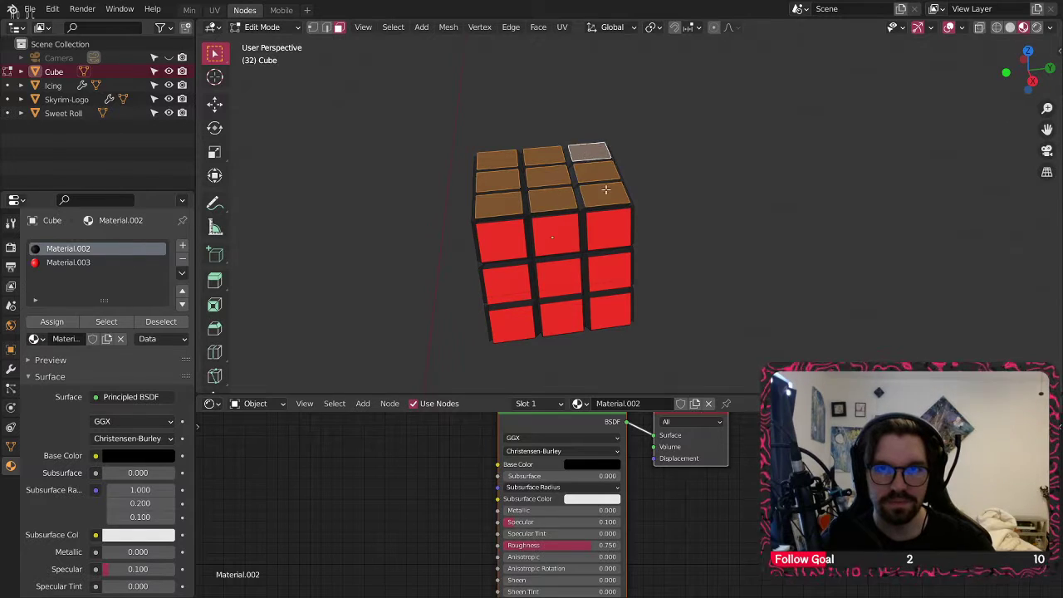
- Add a third material slot with a new yellow material of lightness 0.426 and assign it to the selected top faces
{"action": "left_click", "coordinate": [541, 404]}
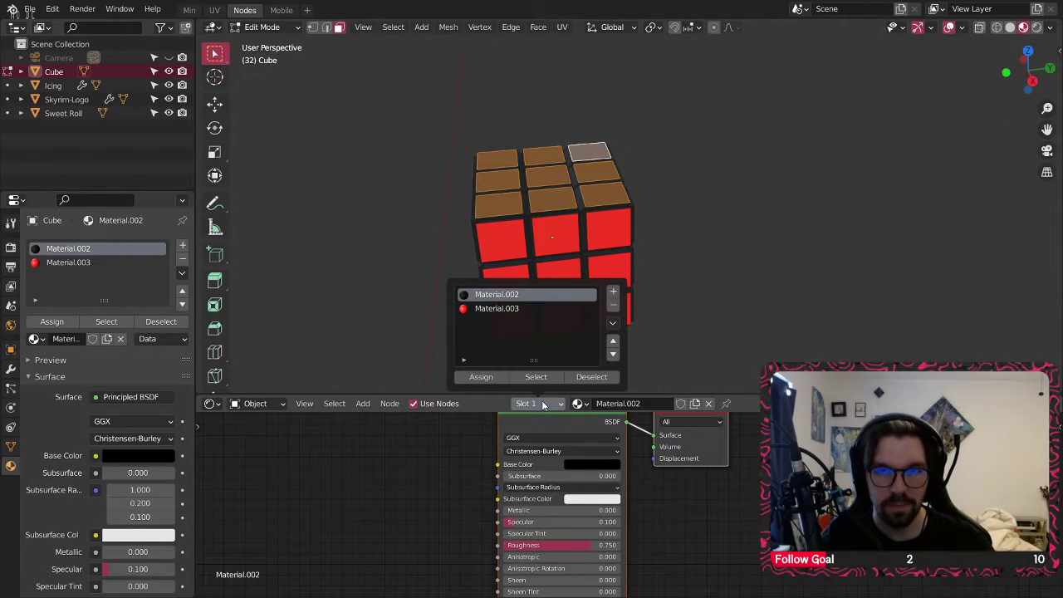
{"action": "left_click", "coordinate": [613, 292]}
{"action": "left_click", "coordinate": [635, 404]}
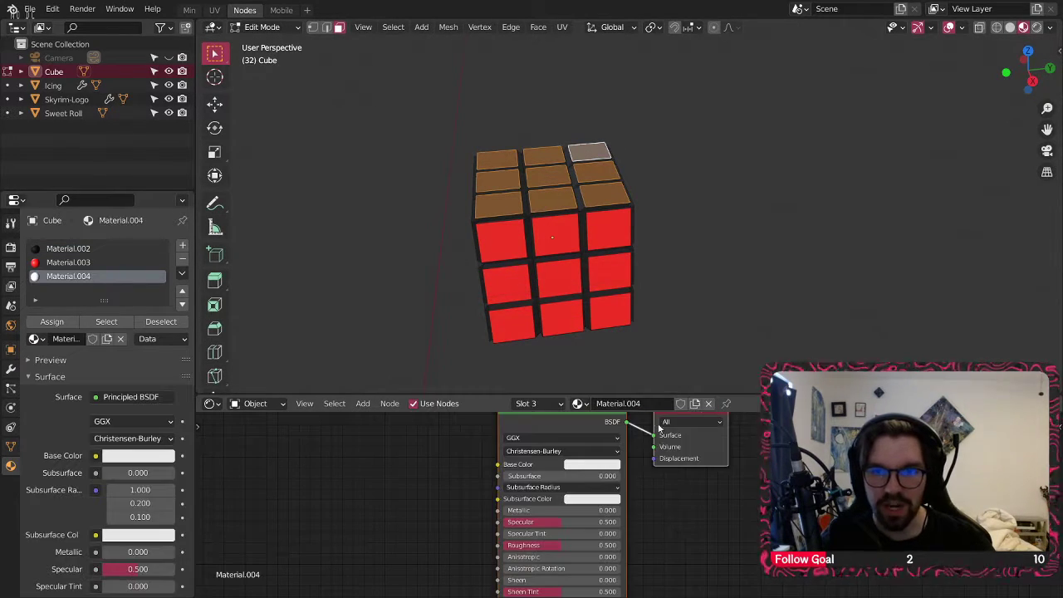
{"action": "middle_click_drag", "start_coordinate": [658, 427], "coordinate": [652, 442]}
{"action": "left_click", "coordinate": [577, 480]}
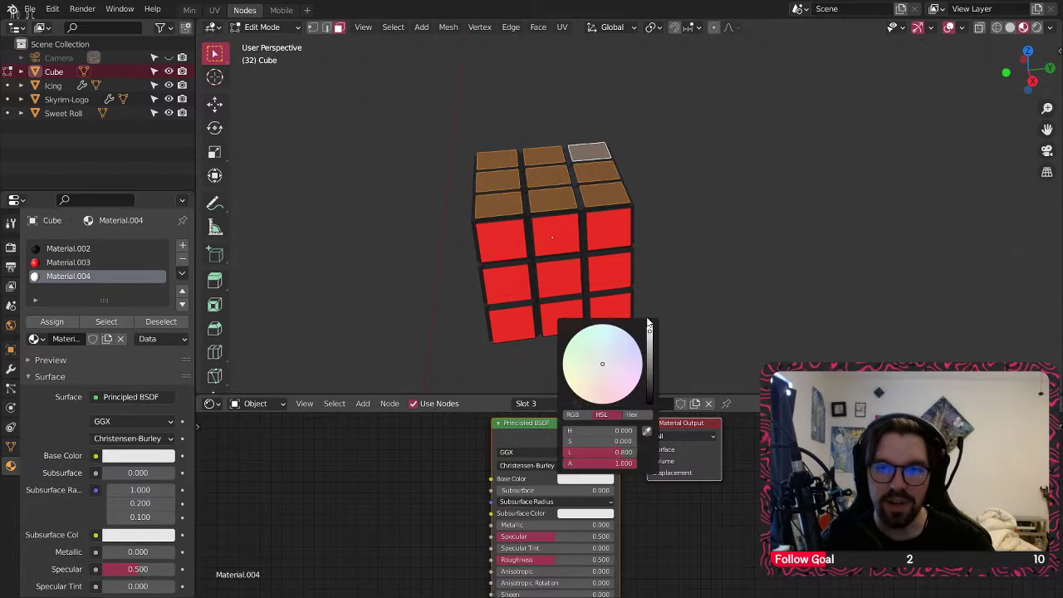
{"action": "left_click_drag", "start_coordinate": [649, 332], "coordinate": [650, 366]}
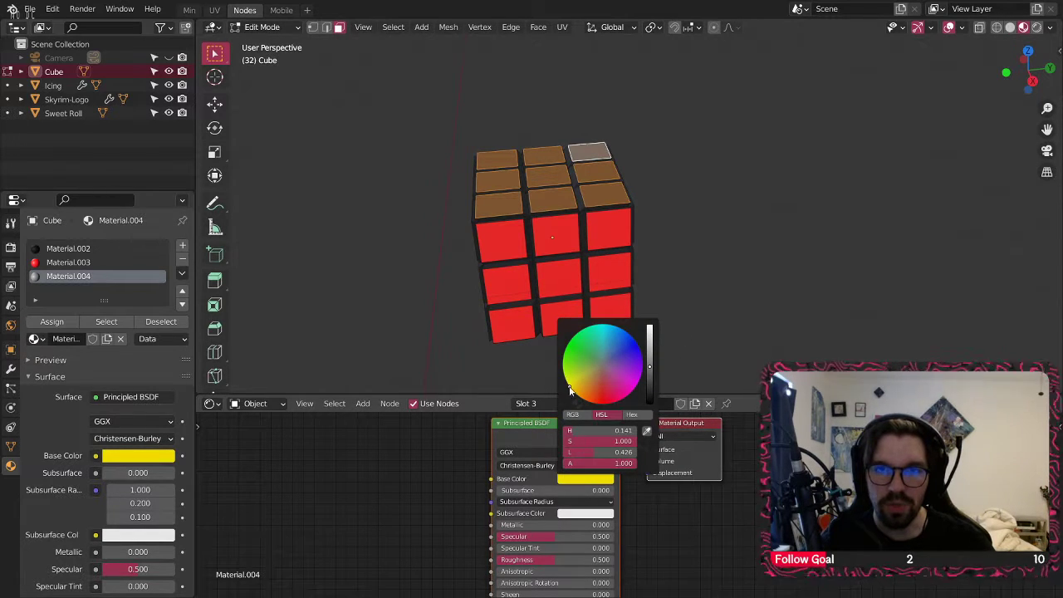
{"action": "left_click", "coordinate": [531, 403]}
{"action": "left_click", "coordinate": [483, 377]}
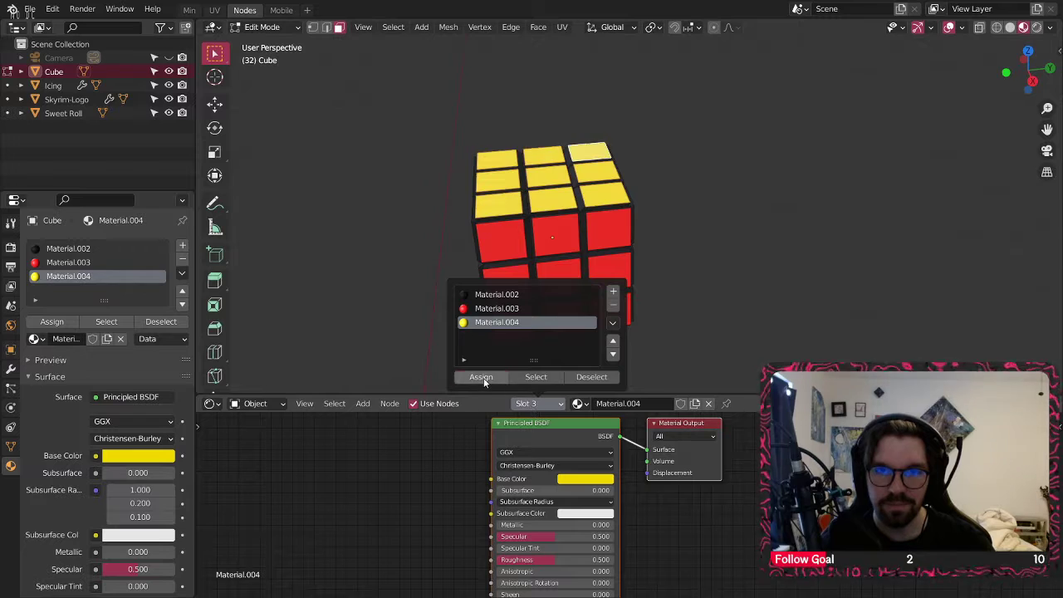
- Select the nine black square tile faces on the cube's negative Y side
{"action": "mouse_move", "coordinate": [551, 238]}
{"action": "middle_mouse_down"}
{"action": "mouse_move", "coordinate": [573, 215]}
{"action": "mouse_move", "coordinate": [538, 244]}
{"action": "middle_mouse_up"}
{"action": "left_click", "coordinate": [461, 218]}
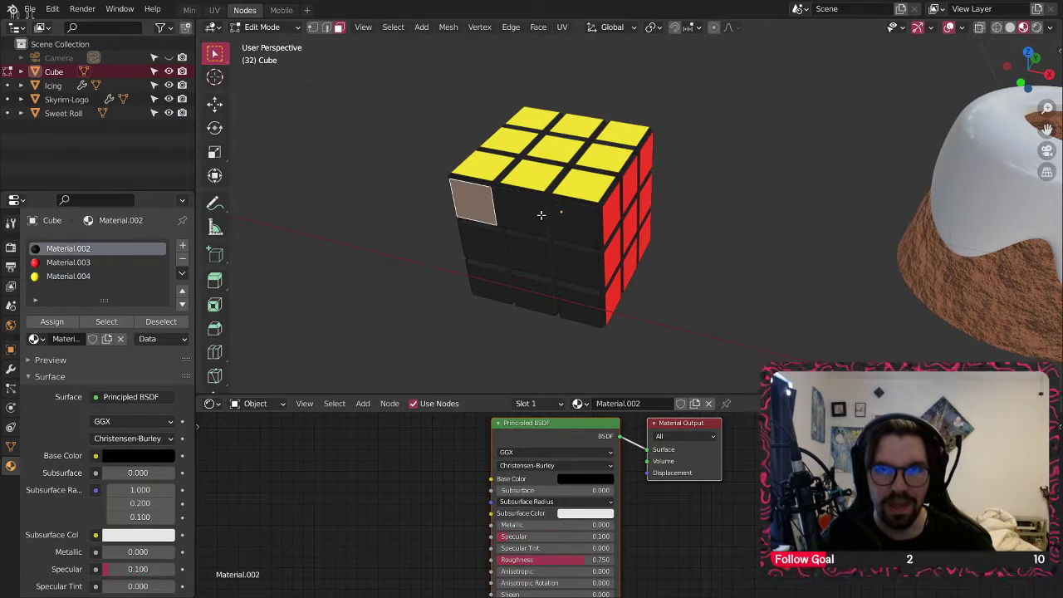
{"action": "left_click", "coordinate": [538, 214], "text": "shift"}
{"action": "left_click", "coordinate": [561, 212], "text": "shift"}
{"action": "left_click", "coordinate": [576, 267], "text": "shift"}
{"action": "left_click", "coordinate": [528, 256], "text": "shift"}
{"action": "left_click", "coordinate": [481, 245], "text": "shift"}
{"action": "left_click", "coordinate": [488, 284], "text": "shift"}
{"action": "left_click", "coordinate": [532, 296], "text": "shift"}
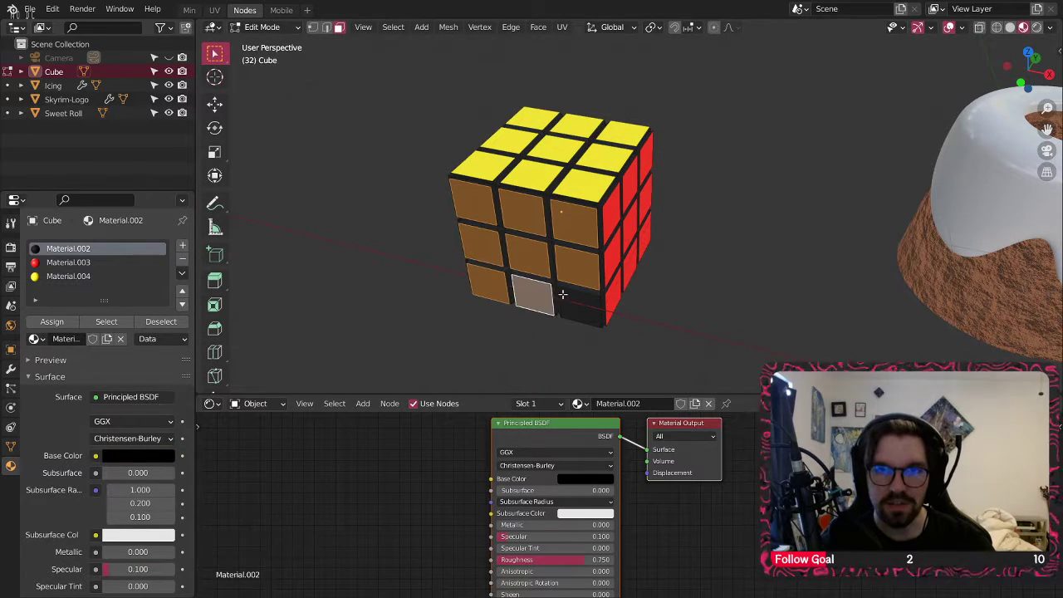
{"action": "left_click", "coordinate": [581, 307], "text": "shift"}
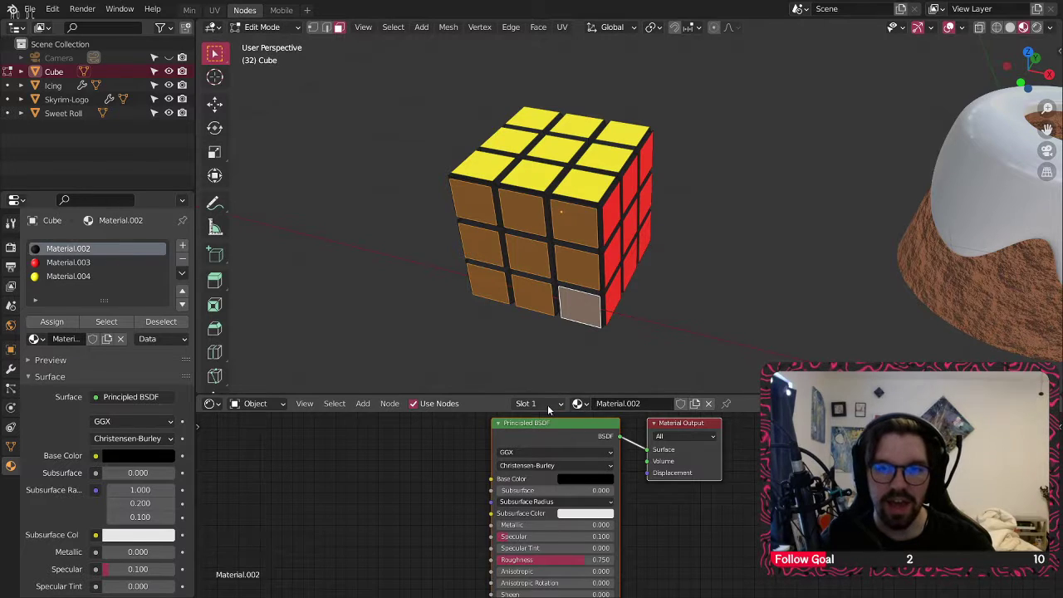
- Add a fourth material slot, assign it to the selected negative Y tile faces and give it a new blue material
{"action": "left_click", "coordinate": [548, 404]}
{"action": "left_click", "coordinate": [559, 403]}
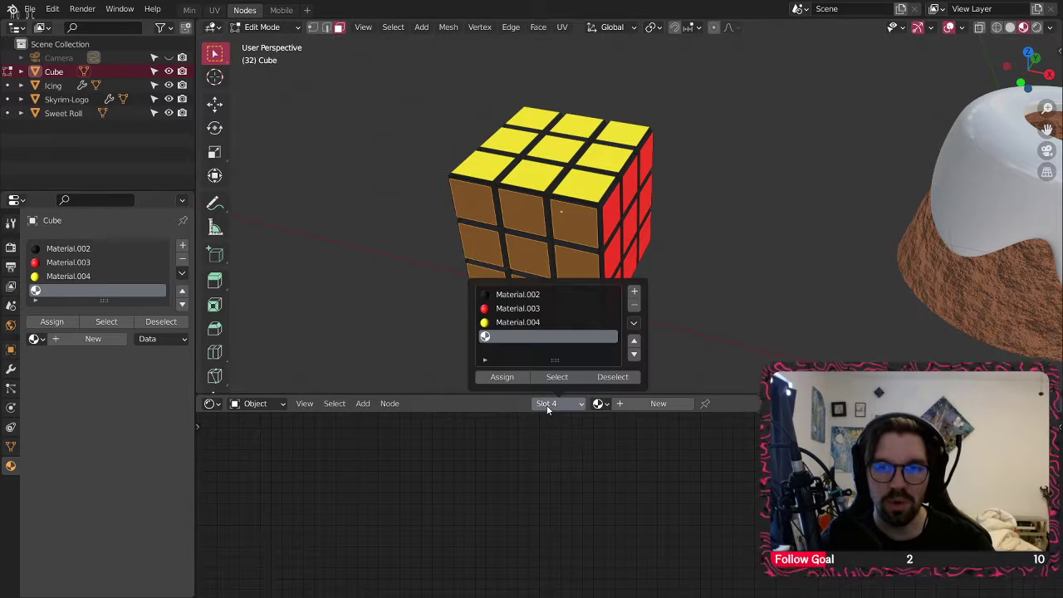
{"action": "left_click", "coordinate": [511, 377]}
{"action": "left_click", "coordinate": [656, 404]}
{"action": "left_click", "coordinate": [574, 479]}
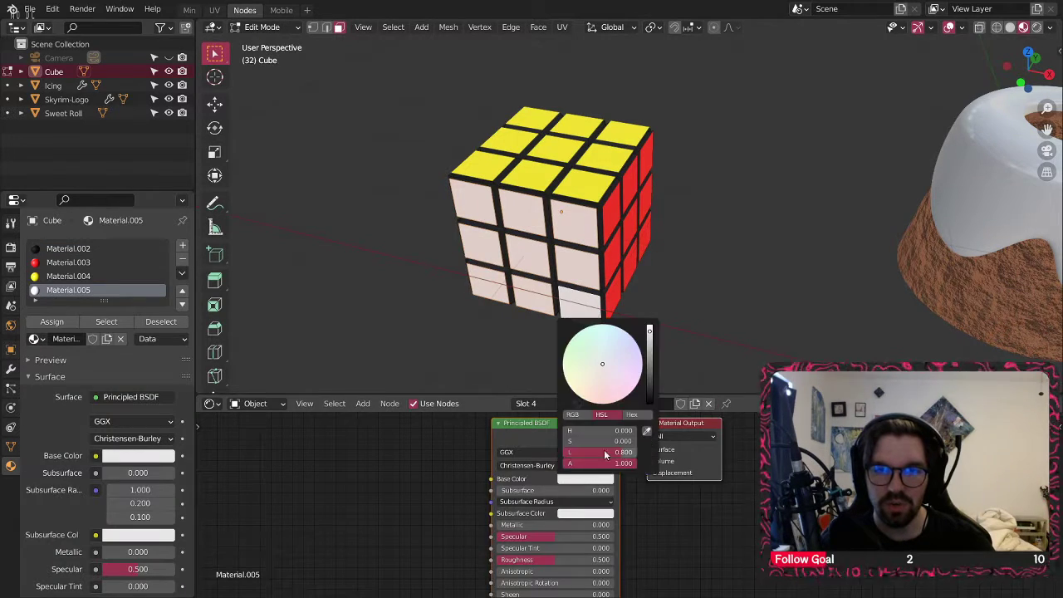
{"action": "mouse_move", "coordinate": [610, 346]}
{"action": "left_mouse_down"}
{"action": "mouse_move", "coordinate": [634, 339]}
{"action": "mouse_move", "coordinate": [650, 381]}
{"action": "mouse_move", "coordinate": [633, 342]}
{"action": "left_mouse_up"}
{"action": "left_click", "coordinate": [673, 270]}
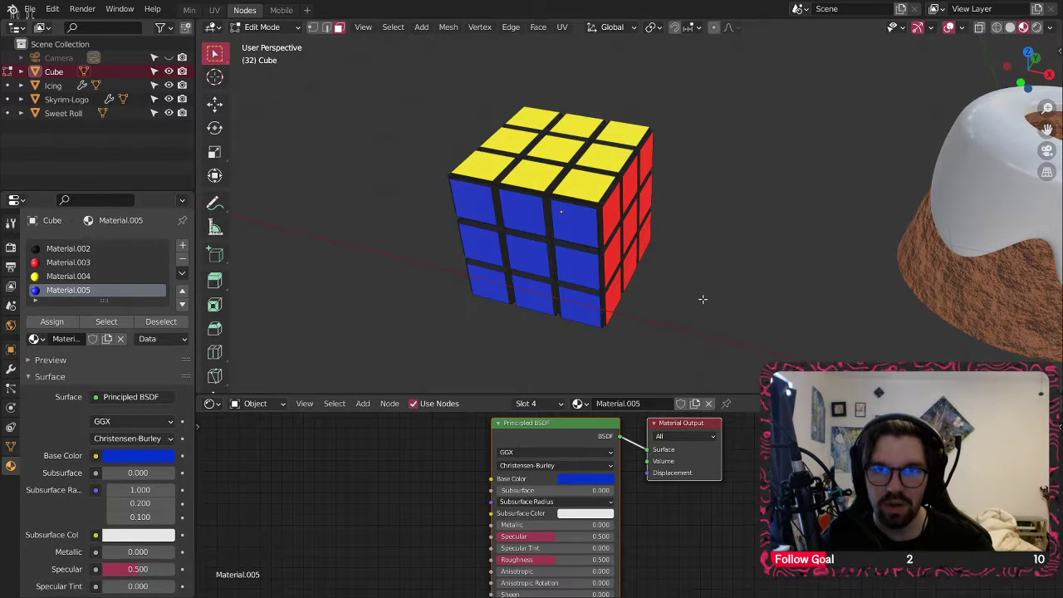
- Return to Object Mode and rotate the whole cube 32.4° about the global Z axis
{"action": "left_click", "coordinate": [261, 26]}
{"action": "left_click", "coordinate": [257, 41]}
{"action": "middle_click_drag", "start_coordinate": [510, 276], "coordinate": [473, 274]}
{"action": "left_click", "coordinate": [541, 263]}
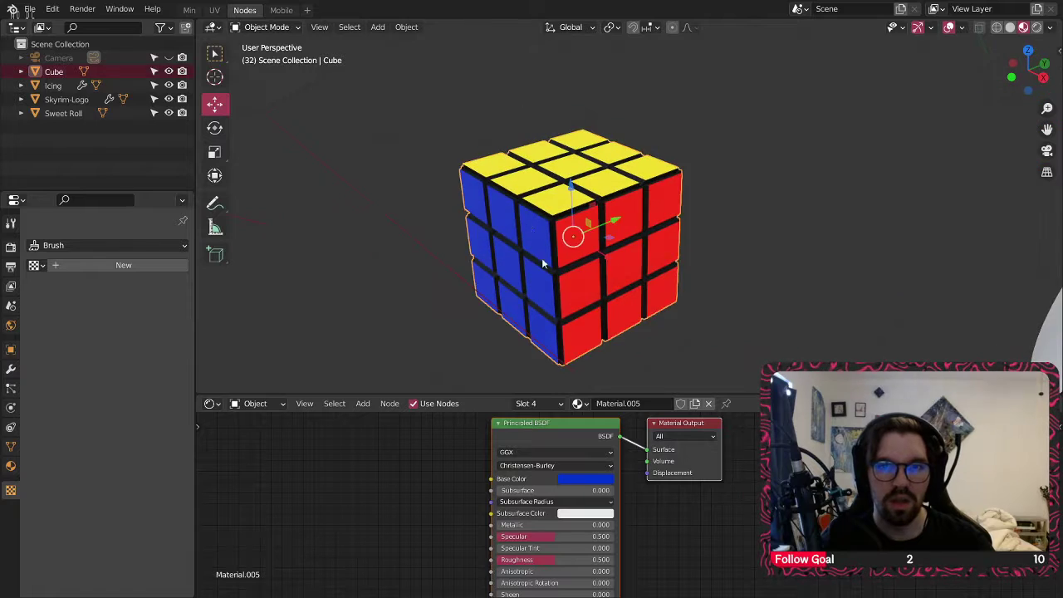
{"action": "mouse_move", "coordinate": [542, 263]}
{"action": "middle_mouse_down"}
{"action": "mouse_move", "coordinate": [505, 265]}
{"action": "mouse_move", "coordinate": [551, 268]}
{"action": "middle_mouse_up"}
{"action": "left_click", "coordinate": [214, 127]}
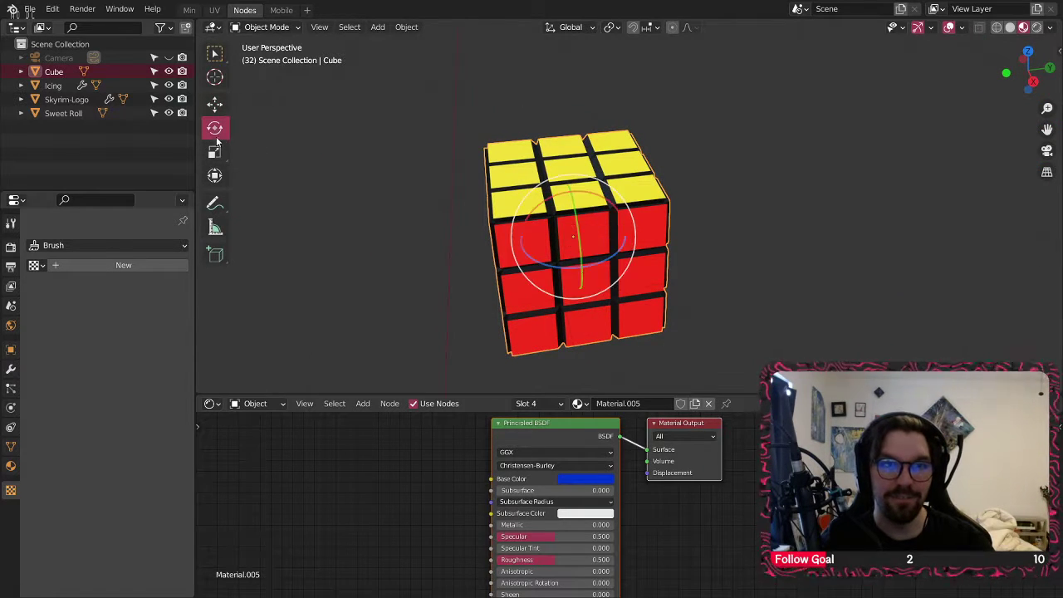
{"action": "mouse_move", "coordinate": [581, 268]}
{"action": "left_mouse_down"}
{"action": "mouse_move", "coordinate": [597, 264]}
{"action": "mouse_move", "coordinate": [578, 263]}
{"action": "left_mouse_up"}
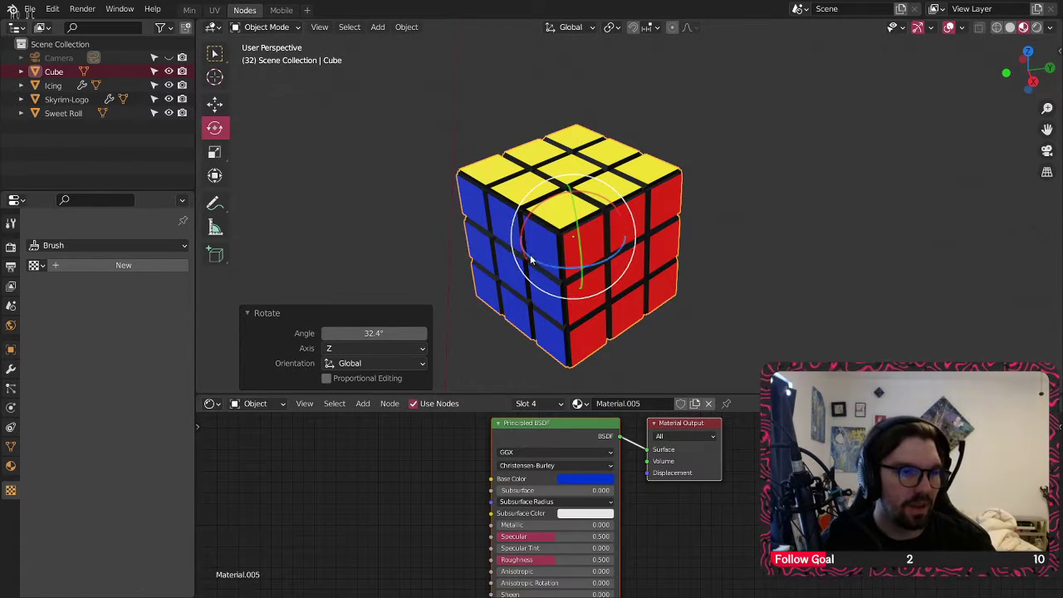
- Deselect the cube and examine it together with the logo and sweet roll from several angles
{"action": "scroll", "coordinate": [567, 250], "scroll_direction": "down", "scroll_amount": 4}
{"action": "scroll", "coordinate": [568, 248], "scroll_direction": "down", "scroll_amount": 3}
{"action": "middle_click_drag", "start_coordinate": [591, 216], "coordinate": [677, 206], "text": "shift"}
{"action": "scroll", "coordinate": [573, 270], "scroll_direction": "up", "scroll_amount": 5}
{"action": "middle_click_drag", "start_coordinate": [569, 267], "coordinate": [569, 213]}
{"action": "scroll", "coordinate": [574, 179], "scroll_direction": "down", "scroll_amount": 3}
{"action": "scroll", "coordinate": [629, 118], "scroll_direction": "down", "scroll_amount": 3}
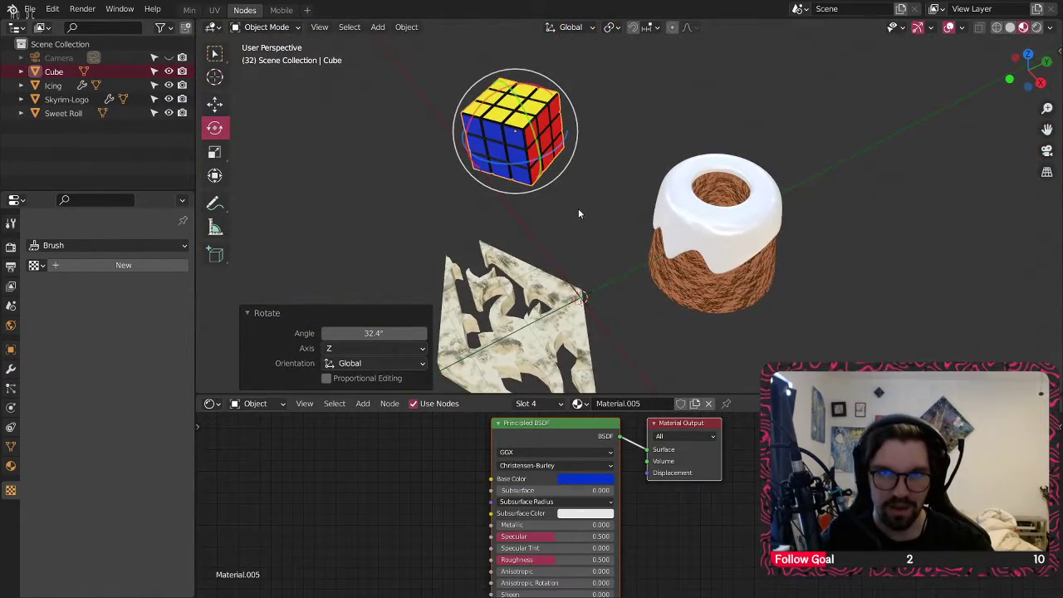
{"action": "left_click", "coordinate": [578, 209]}
{"action": "middle_click_drag", "start_coordinate": [506, 166], "coordinate": [501, 213]}
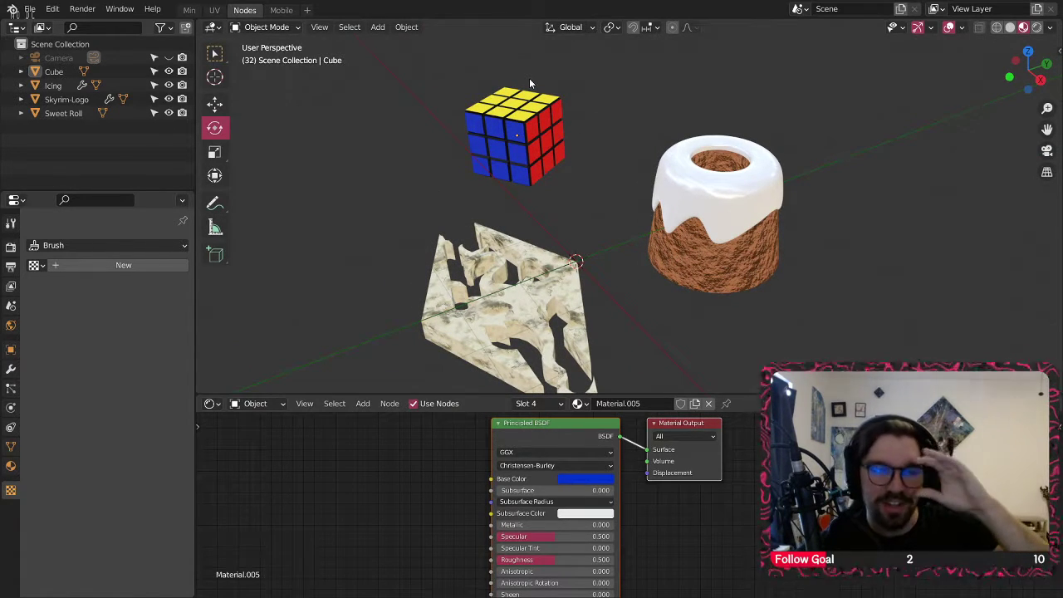
{"action": "middle_click_drag", "start_coordinate": [685, 258], "coordinate": [623, 262]}
- Show the Min workspace's viewport in material preview shading and select the cube there
{"action": "left_click", "coordinate": [190, 10]}
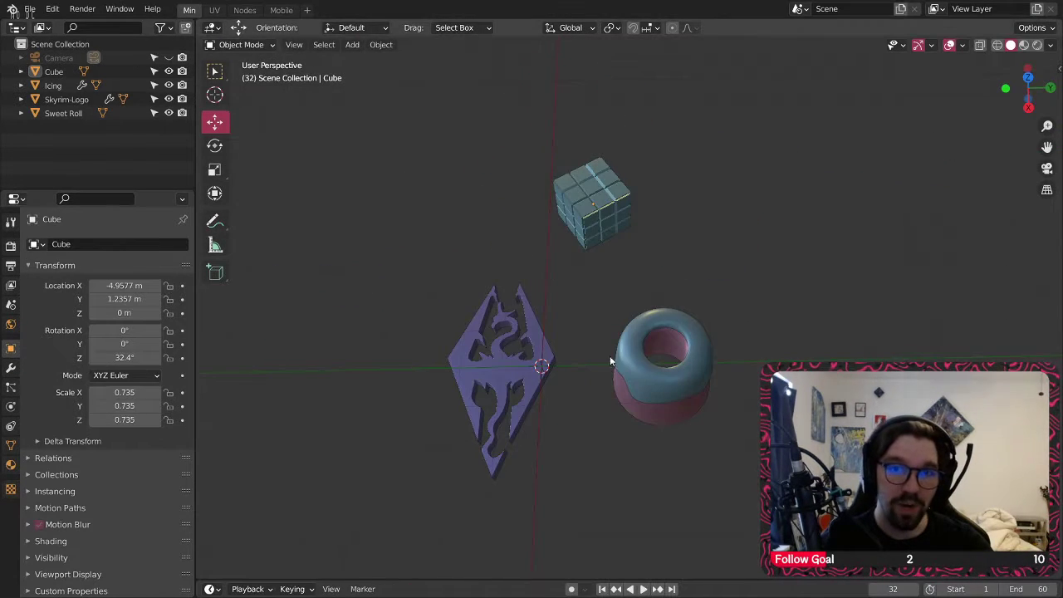
{"action": "left_click", "coordinate": [1024, 45]}
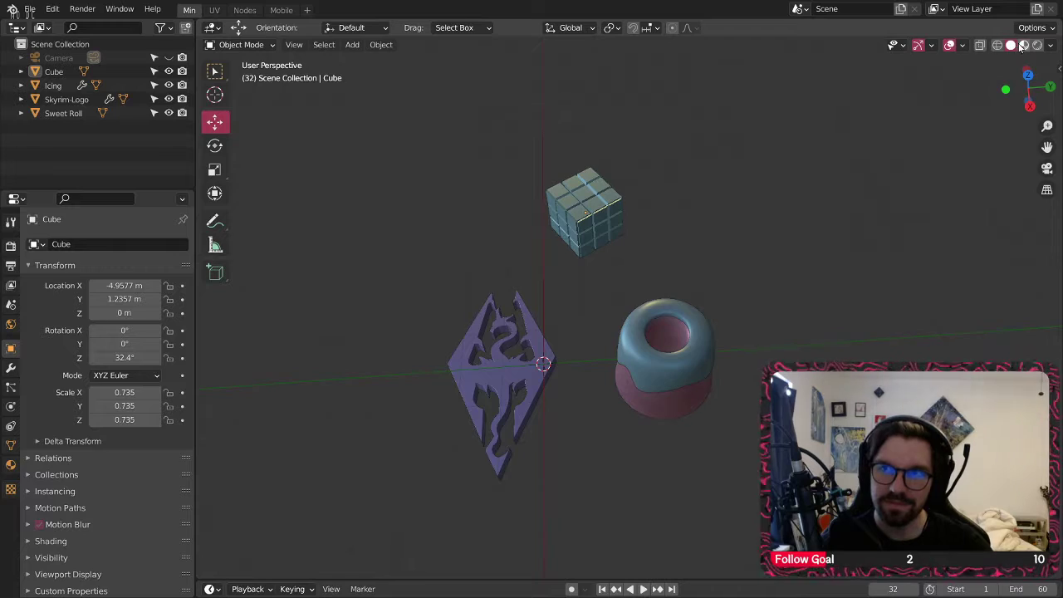
{"action": "mouse_move", "coordinate": [759, 304]}
{"action": "middle_mouse_down"}
{"action": "mouse_move", "coordinate": [760, 217]}
{"action": "mouse_move", "coordinate": [774, 202]}
{"action": "middle_mouse_up"}
{"action": "scroll", "coordinate": [576, 199], "scroll_direction": "up", "scroll_amount": 4}
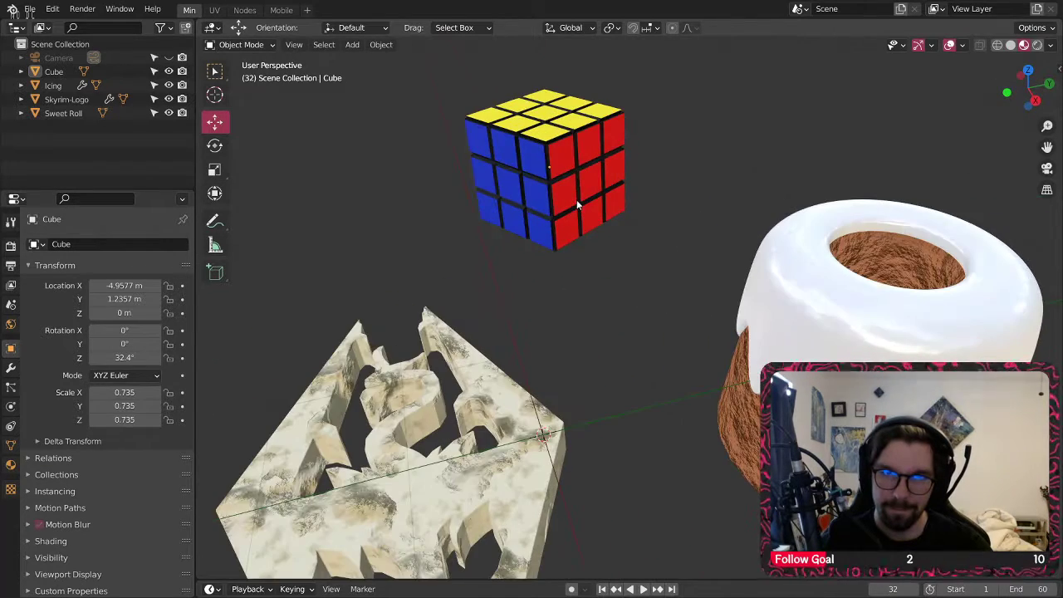
{"action": "scroll", "coordinate": [557, 152], "scroll_direction": "up", "scroll_amount": 4}
{"action": "left_click", "coordinate": [557, 151]}
- Return to the Nodes workspace, frame the cube and set the blue material's Transmission to 0.5
{"action": "left_click", "coordinate": [244, 10]}
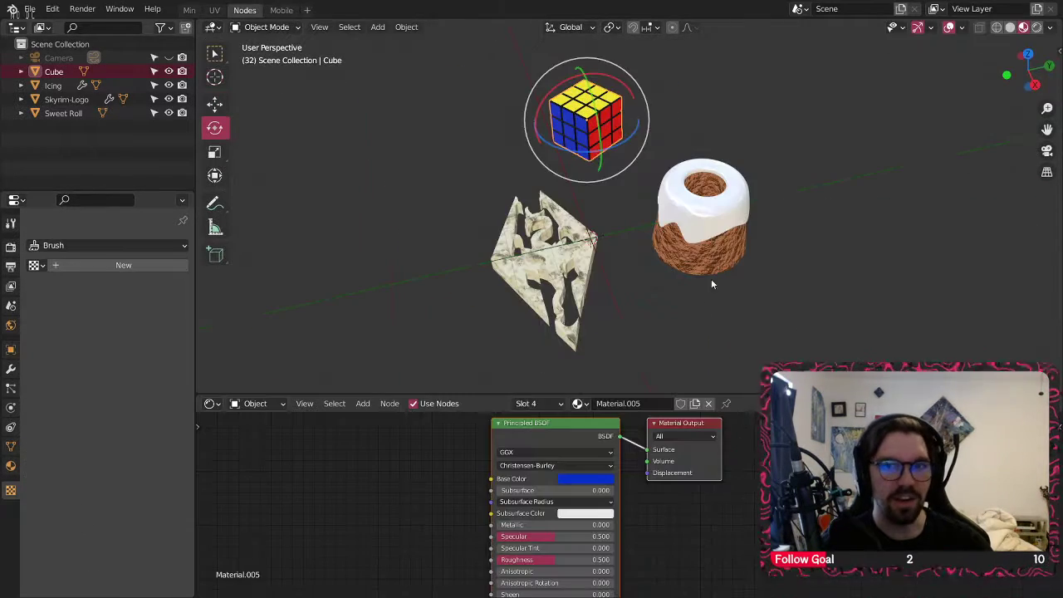
{"action": "key", "text": "KP_Decimal"}
{"action": "left_click", "coordinate": [550, 405]}
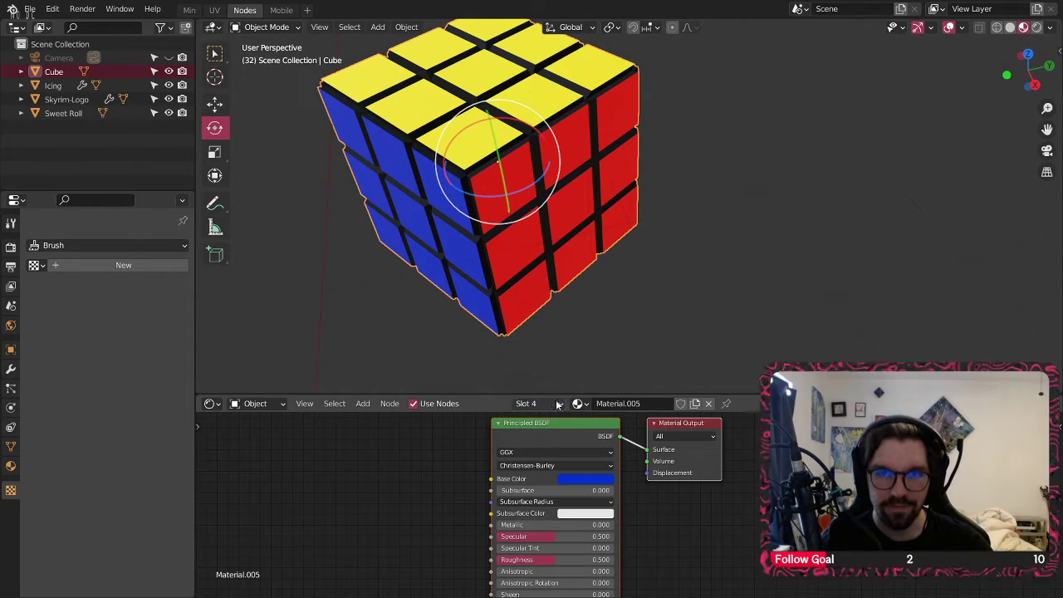
{"action": "middle_click_drag", "start_coordinate": [471, 509], "coordinate": [556, 400]}
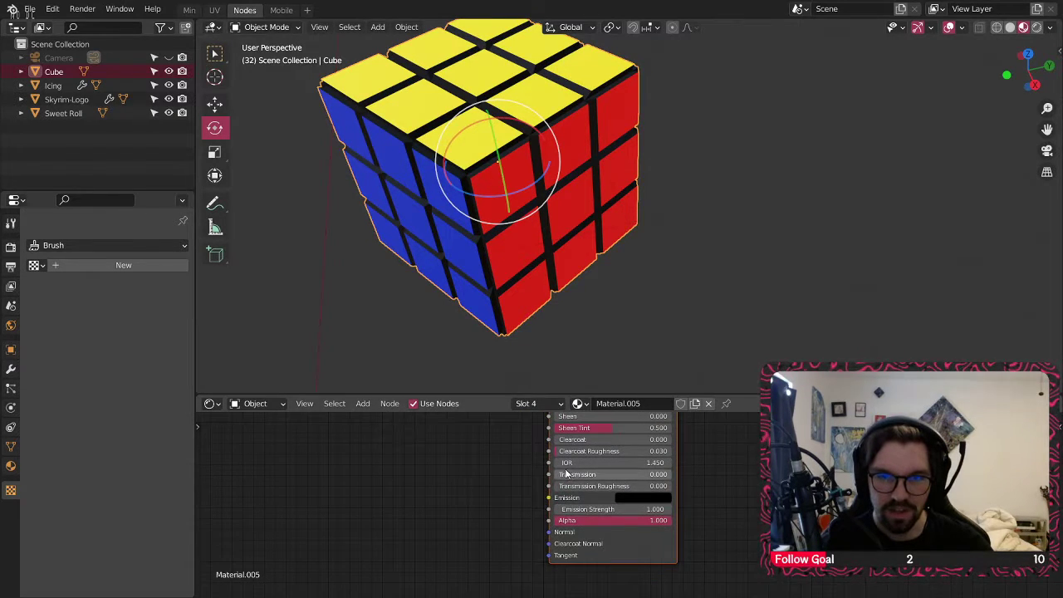
{"action": "left_click", "coordinate": [567, 475]}
{"action": "type", "text": "0.5"}
{"action": "key", "text": "Return"}
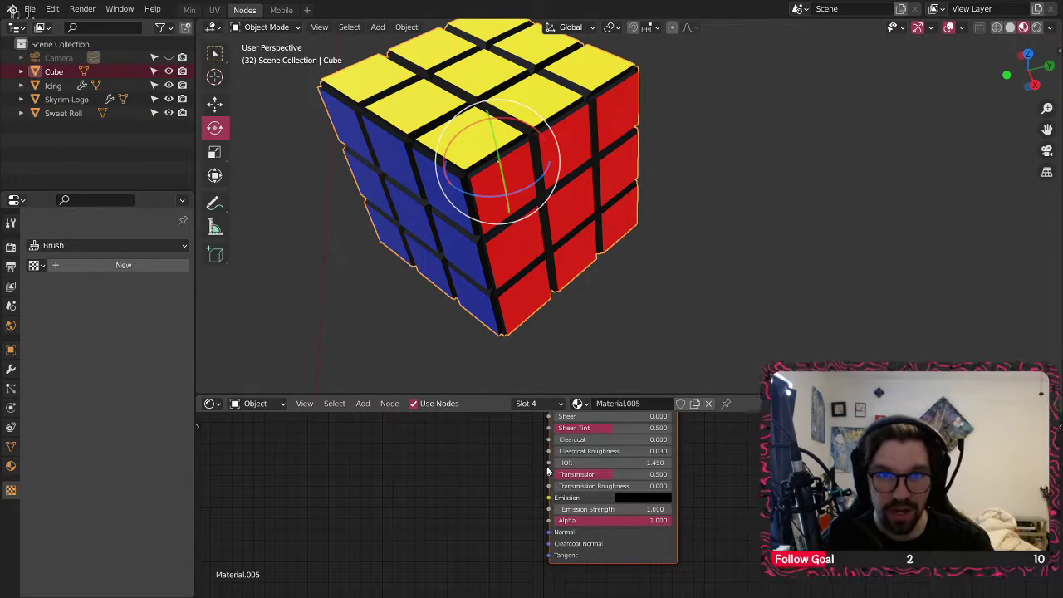
- Set the blue material's Sheen to 1.000 and its Roughness to 0.3
{"action": "middle_click_drag", "start_coordinate": [573, 468], "coordinate": [582, 525]}
{"action": "scroll", "coordinate": [582, 525], "scroll_direction": "up", "scroll_amount": 2}
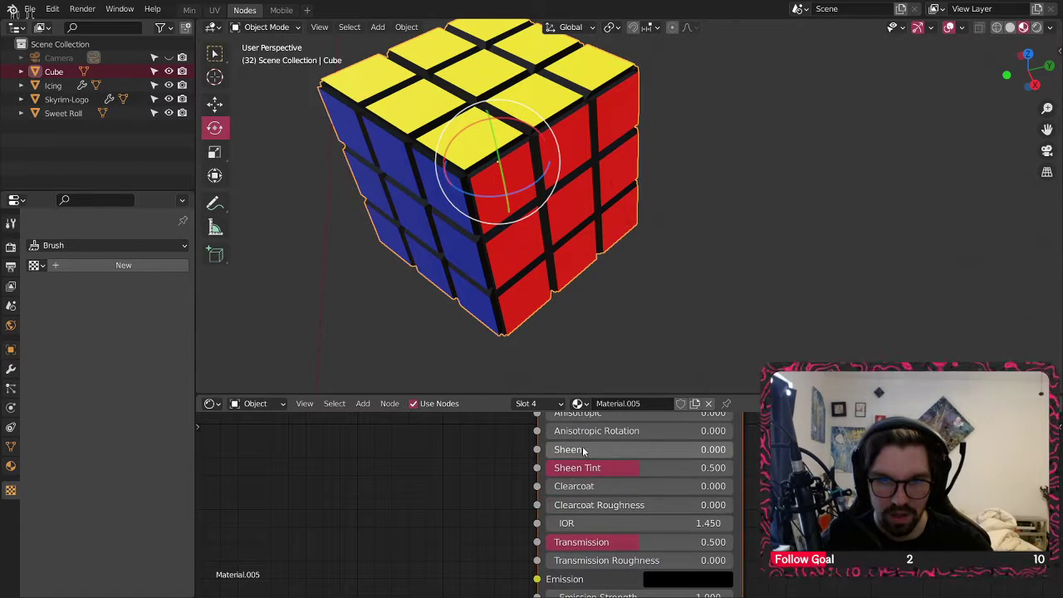
{"action": "left_click_drag", "start_coordinate": [615, 450], "coordinate": [731, 449]}
{"action": "middle_click_drag", "start_coordinate": [620, 469], "coordinate": [622, 560]}
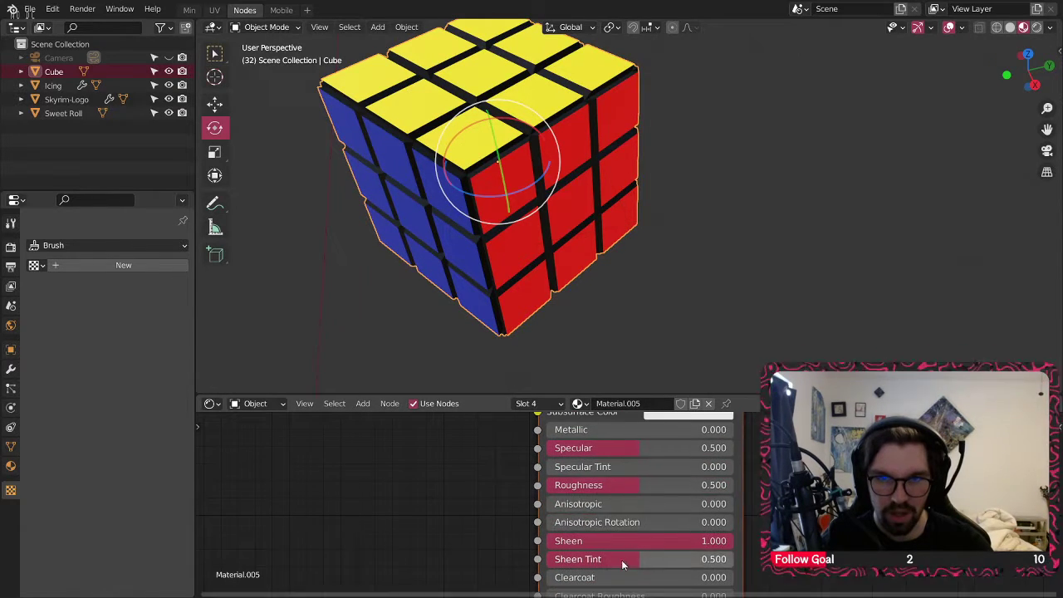
{"action": "left_click", "coordinate": [615, 487]}
{"action": "type", "text": ".3"}
{"action": "key", "text": "Return"}
- Inspect the blue tiles from other angles and lower the blue material's Roughness to 0.15
{"action": "middle_click_drag", "start_coordinate": [540, 316], "coordinate": [540, 223]}
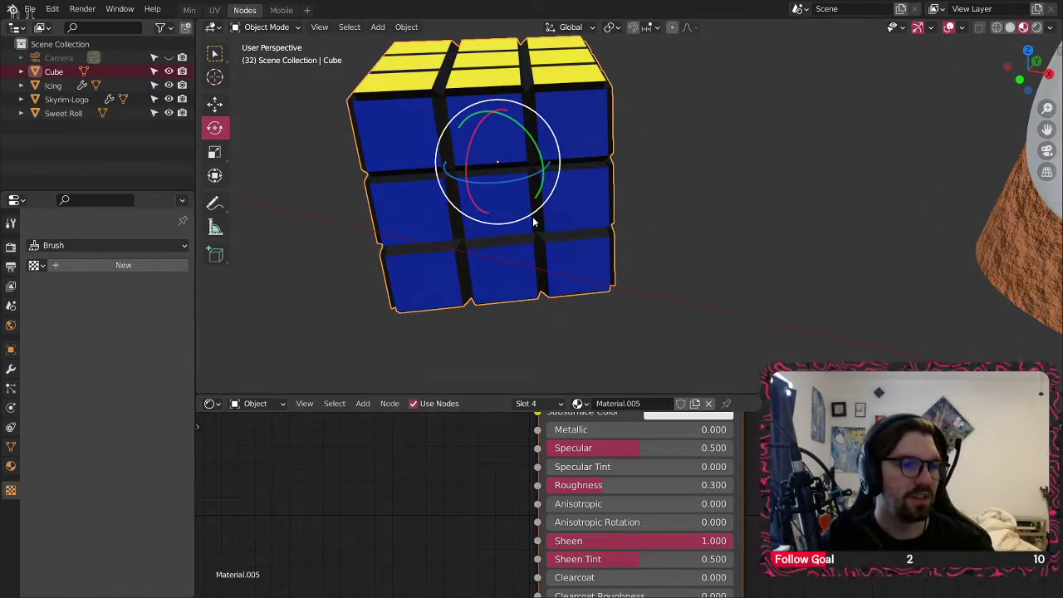
{"action": "middle_click_drag", "start_coordinate": [532, 216], "coordinate": [593, 131]}
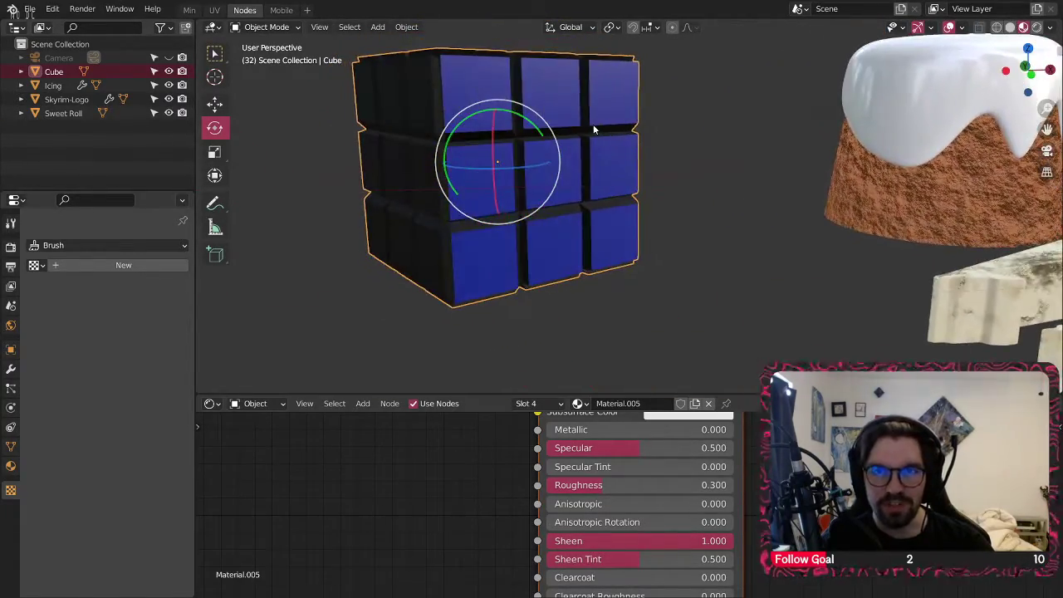
{"action": "left_click", "coordinate": [617, 486]}
{"action": "type", "text": "0.15"}
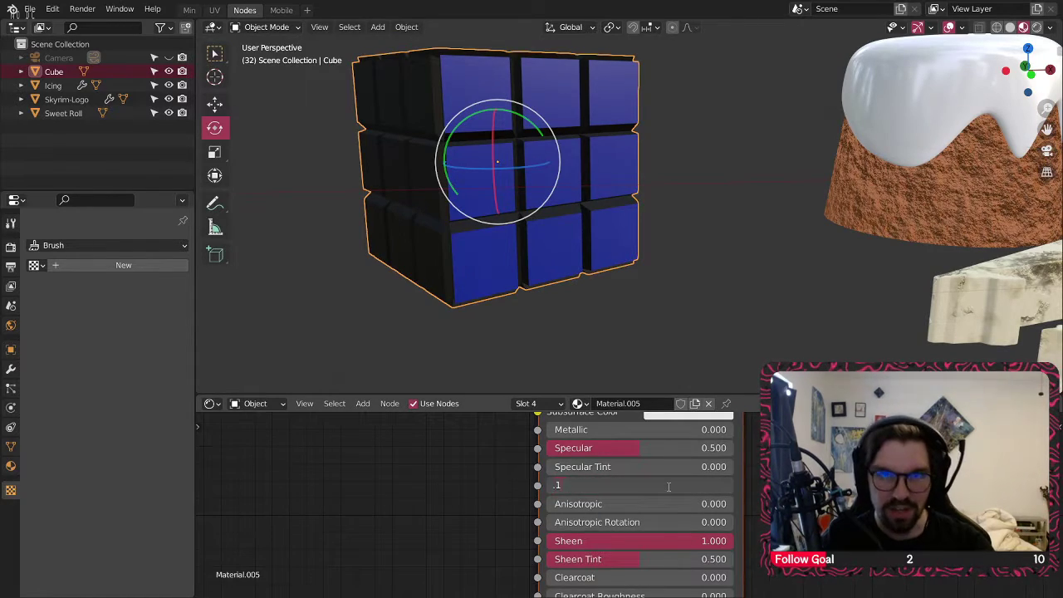
{"action": "key", "text": "Return"}
- Replace the yellow material's shader node with a copy of the blue material's Principled BSDF, connected to the Material Output
{"action": "middle_click_drag", "start_coordinate": [481, 79], "coordinate": [438, 168]}
{"action": "scroll", "coordinate": [503, 471], "scroll_direction": "down", "scroll_amount": 8}
{"action": "middle_click_drag", "start_coordinate": [501, 472], "coordinate": [526, 538]}
{"action": "scroll", "coordinate": [526, 537], "scroll_direction": "down", "scroll_amount": 2}
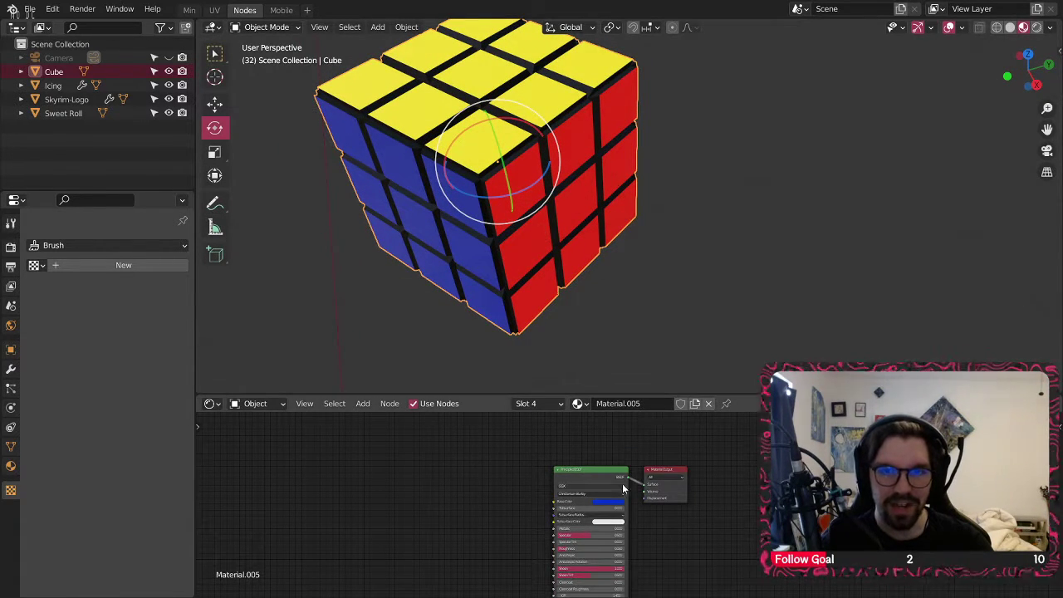
{"action": "left_click", "coordinate": [528, 409]}
{"action": "left_click", "coordinate": [507, 340]}
{"action": "key", "text": "ctrl+v"}
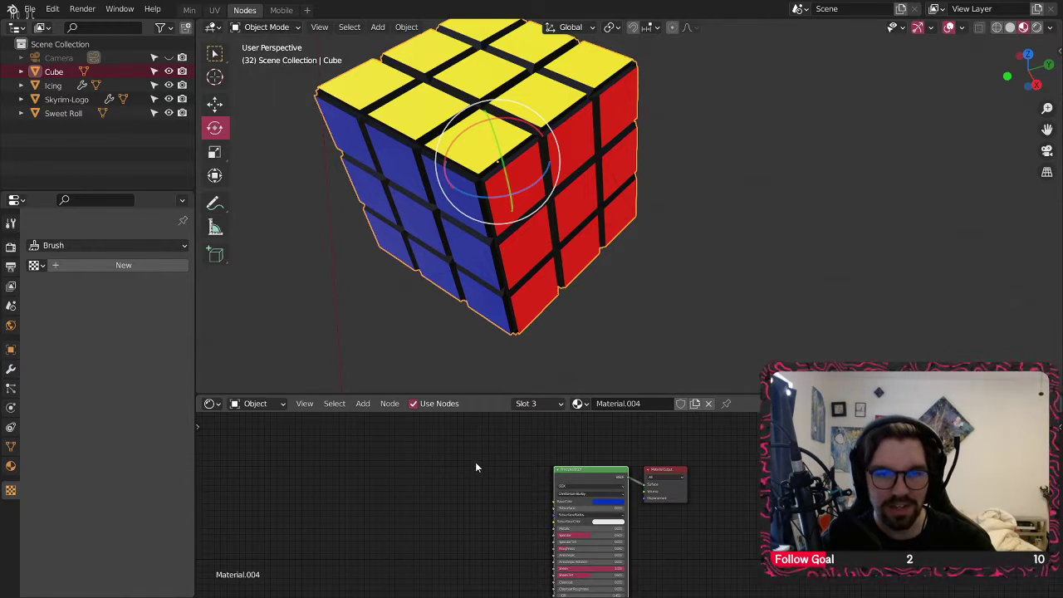
{"action": "left_click_drag", "start_coordinate": [589, 473], "coordinate": [653, 486]}
{"action": "left_click", "coordinate": [571, 472]}
{"action": "key", "text": "x"}
{"action": "scroll", "coordinate": [618, 474], "scroll_direction": "up", "scroll_amount": 2}
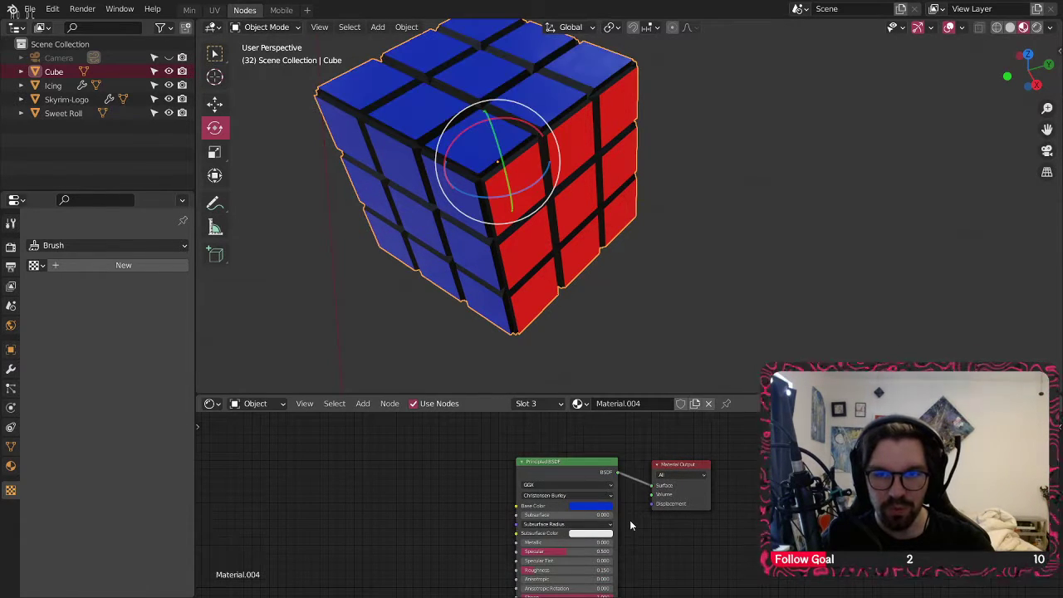
- Set the third material's base color to a fully saturated green with hue 0.327 and lightness 0.511
{"action": "scroll", "coordinate": [572, 470], "scroll_direction": "up", "scroll_amount": 2}
{"action": "left_click", "coordinate": [589, 497]}
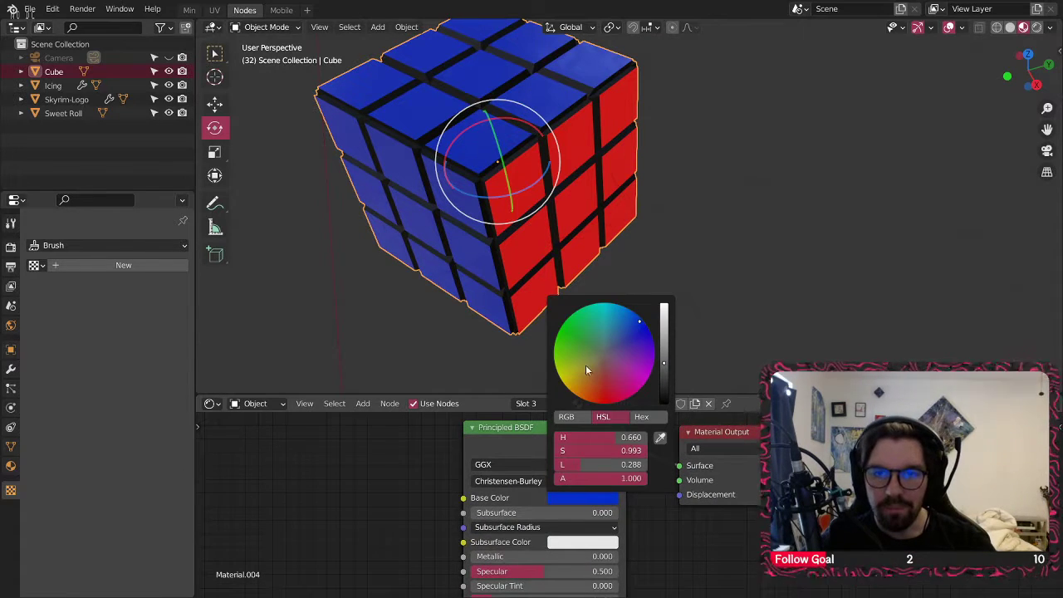
{"action": "left_click", "coordinate": [561, 381]}
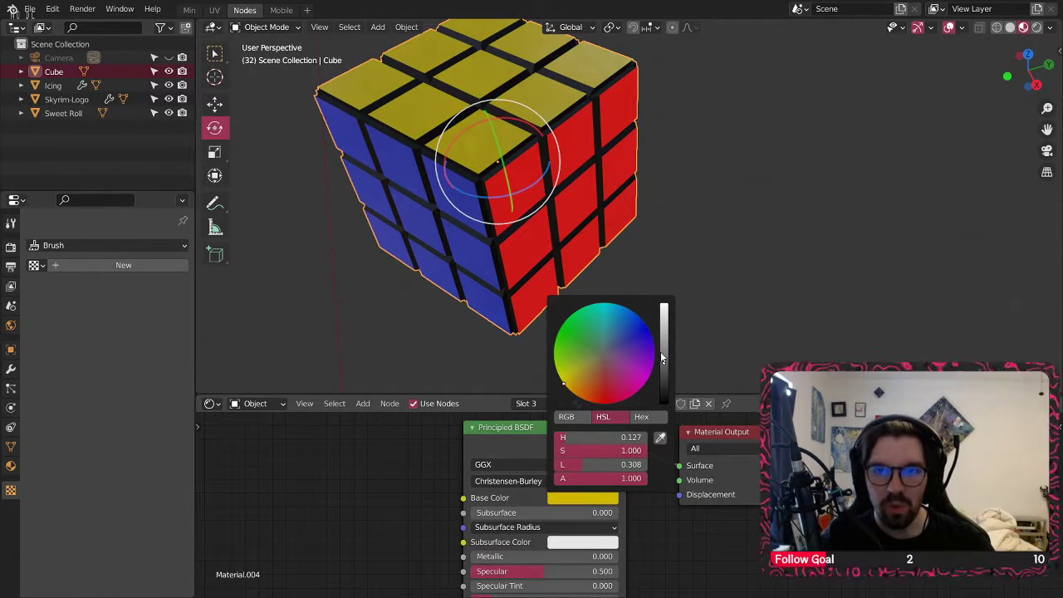
{"action": "mouse_move", "coordinate": [662, 357]}
{"action": "left_mouse_down"}
{"action": "mouse_move", "coordinate": [662, 329]}
{"action": "mouse_move", "coordinate": [664, 345]}
{"action": "left_mouse_up"}
{"action": "left_click", "coordinate": [556, 338]}
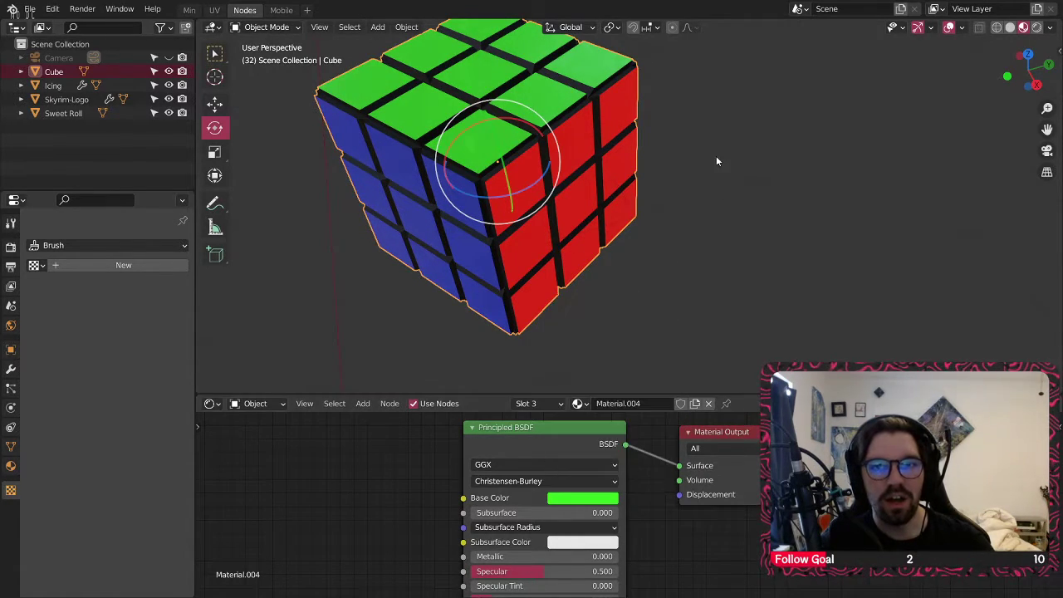
{"action": "left_click", "coordinate": [715, 156]}
- Replace the red material's shader with a copy of the green material's Principled BSDF and connect it to the Surface input
{"action": "middle_click_drag", "start_coordinate": [541, 192], "coordinate": [533, 156]}
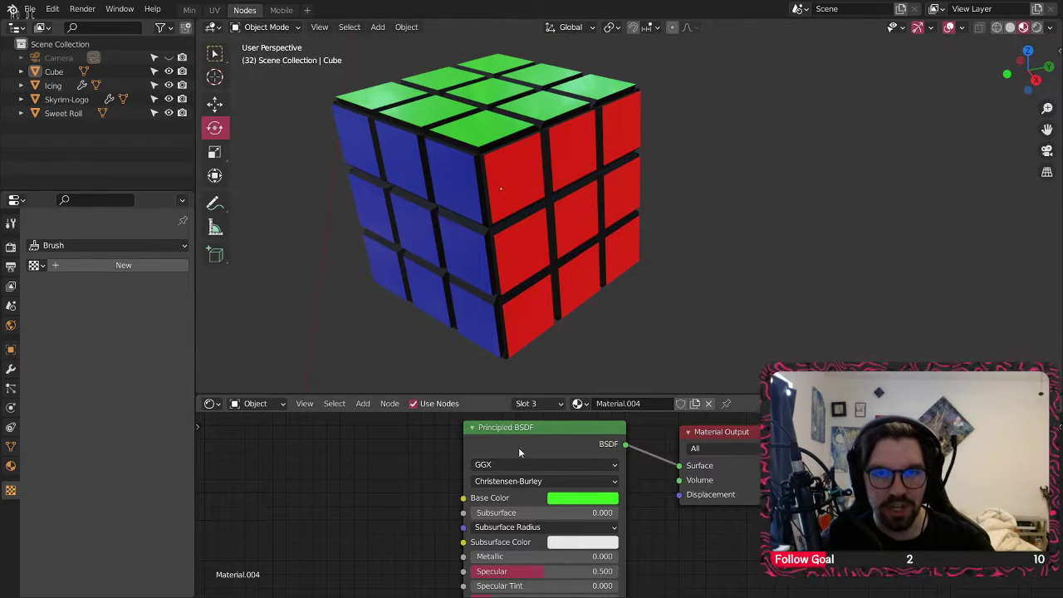
{"action": "left_click", "coordinate": [524, 425]}
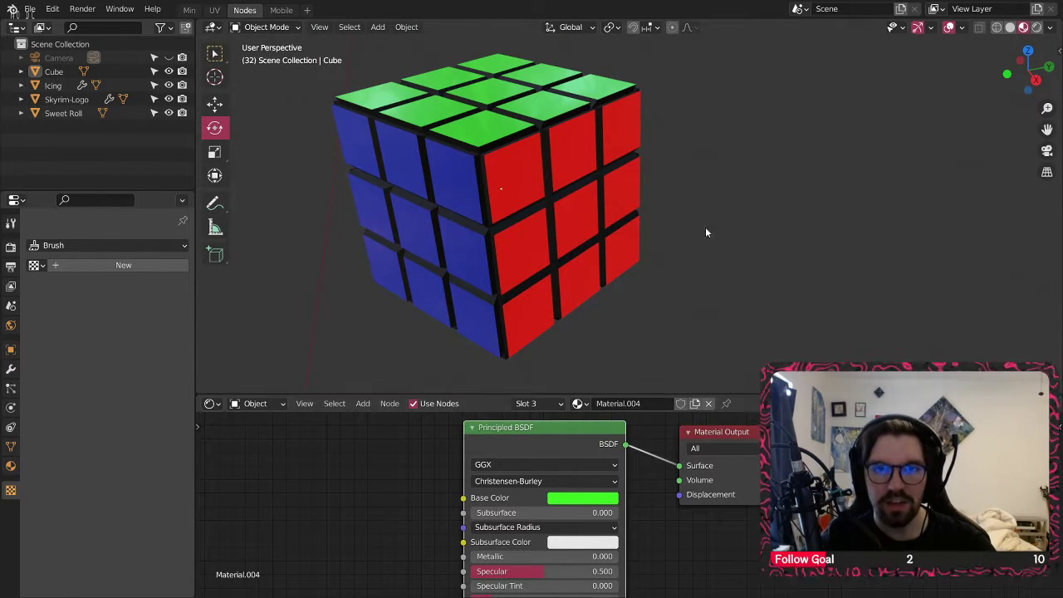
{"action": "left_click", "coordinate": [534, 402]}
{"action": "left_click", "coordinate": [496, 324]}
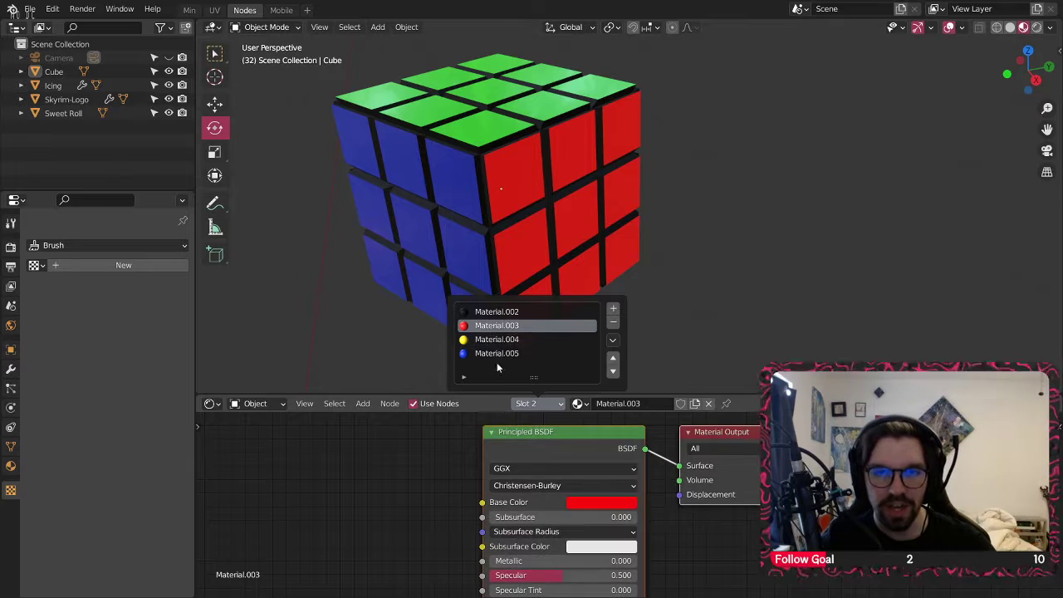
{"action": "key", "text": "ctrl+v"}
{"action": "left_click_drag", "start_coordinate": [540, 446], "coordinate": [585, 441]}
{"action": "left_click", "coordinate": [538, 437]}
{"action": "key", "text": "x"}
{"action": "left_click", "coordinate": [636, 446]}
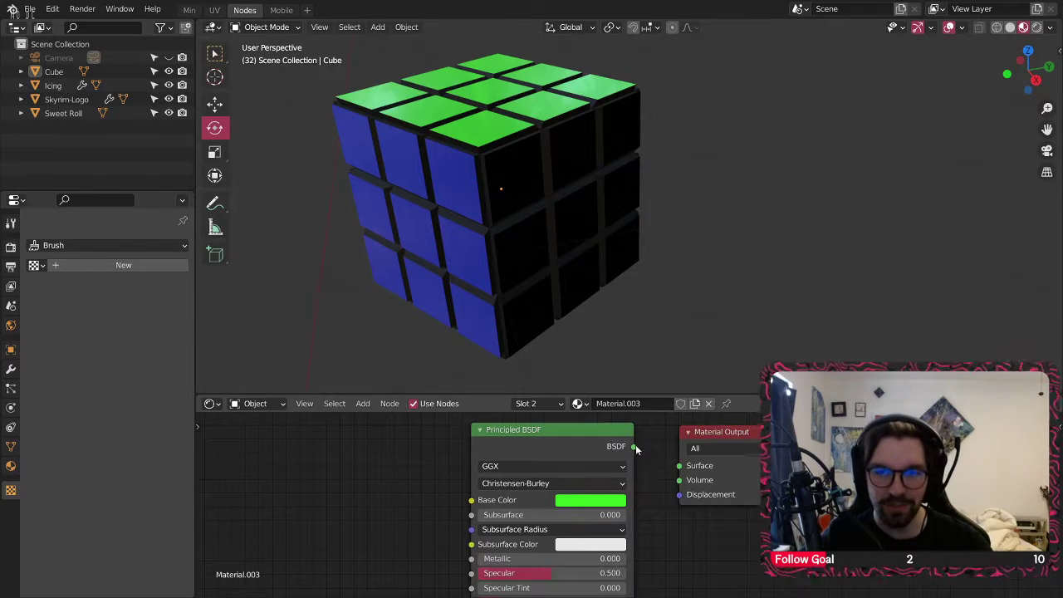
{"action": "left_click_drag", "start_coordinate": [678, 467], "coordinate": [680, 465]}
- Change the second material's copied base color from green back to red and check the tiles in the viewport
{"action": "left_click", "coordinate": [590, 500]}
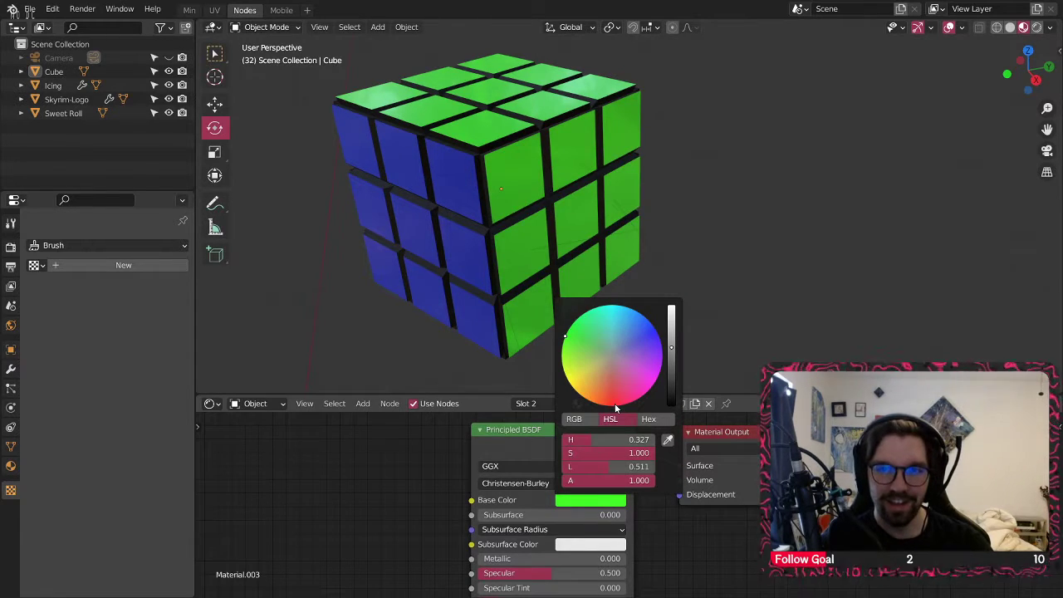
{"action": "left_click", "coordinate": [614, 405]}
{"action": "middle_click_drag", "start_coordinate": [587, 233], "coordinate": [513, 192]}
{"action": "scroll", "coordinate": [509, 187], "scroll_direction": "down", "scroll_amount": 5}
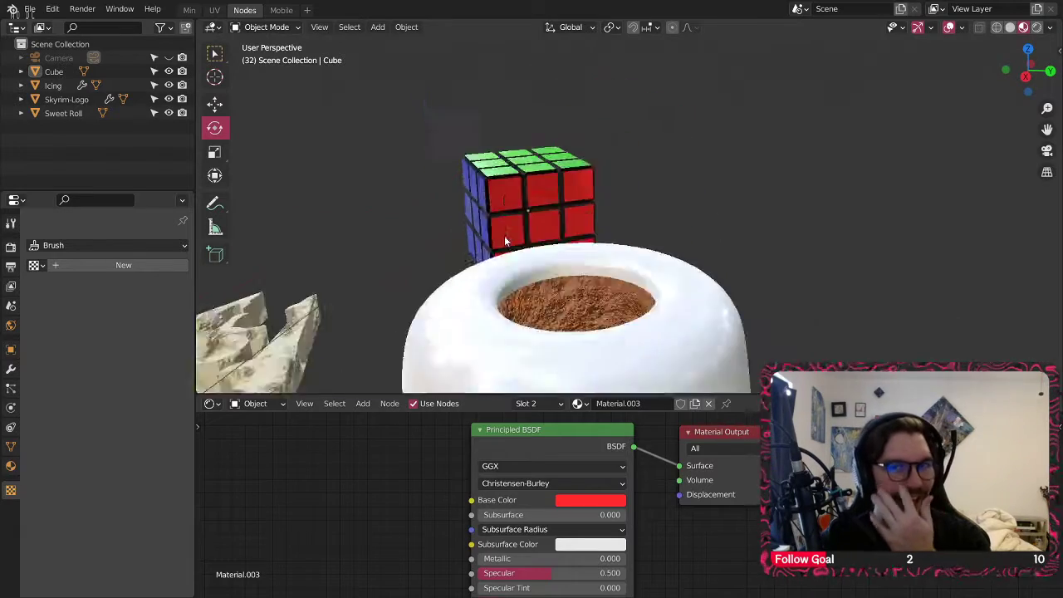
{"action": "mouse_move", "coordinate": [504, 236]}
{"action": "middle_mouse_down"}
{"action": "mouse_move", "coordinate": [546, 206]}
{"action": "mouse_move", "coordinate": [524, 256]}
{"action": "mouse_move", "coordinate": [550, 213]}
{"action": "mouse_move", "coordinate": [602, 204]}
{"action": "mouse_move", "coordinate": [520, 253]}
{"action": "mouse_move", "coordinate": [482, 240]}
{"action": "mouse_move", "coordinate": [546, 207]}
{"action": "mouse_move", "coordinate": [539, 185]}
{"action": "mouse_move", "coordinate": [444, 267]}
{"action": "mouse_move", "coordinate": [463, 270]}
{"action": "mouse_move", "coordinate": [624, 186]}
{"action": "mouse_move", "coordinate": [517, 205]}
{"action": "mouse_move", "coordinate": [510, 239]}
{"action": "middle_mouse_up"}
{"action": "scroll", "coordinate": [510, 239], "scroll_direction": "up", "scroll_amount": 6}
- Select the cube and set the Transmission of its black body material in slot 1 to 1.000
{"action": "left_click", "coordinate": [573, 237]}
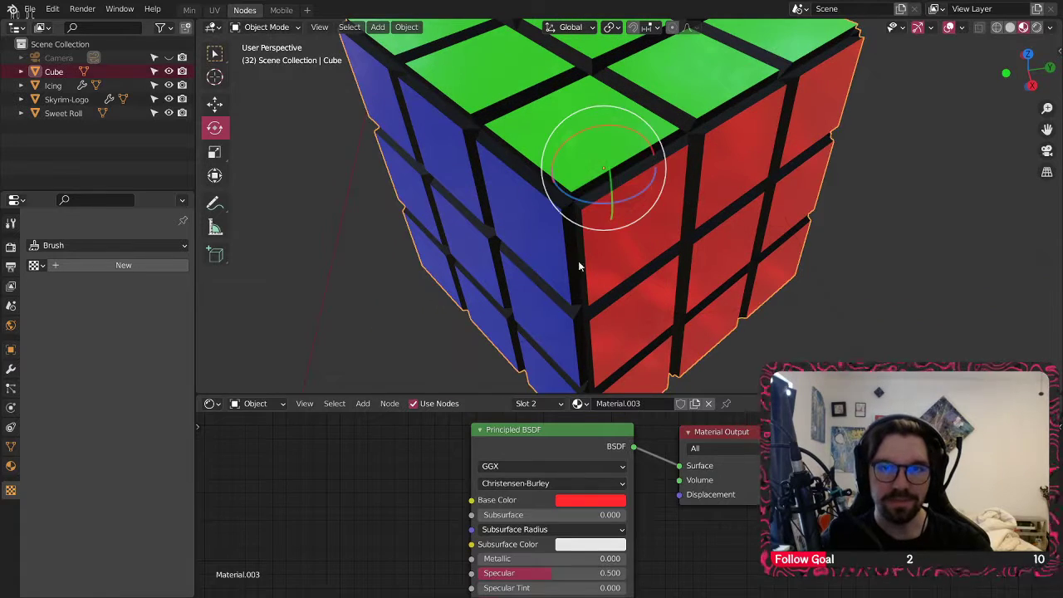
{"action": "left_click", "coordinate": [540, 405]}
{"action": "left_click", "coordinate": [496, 312]}
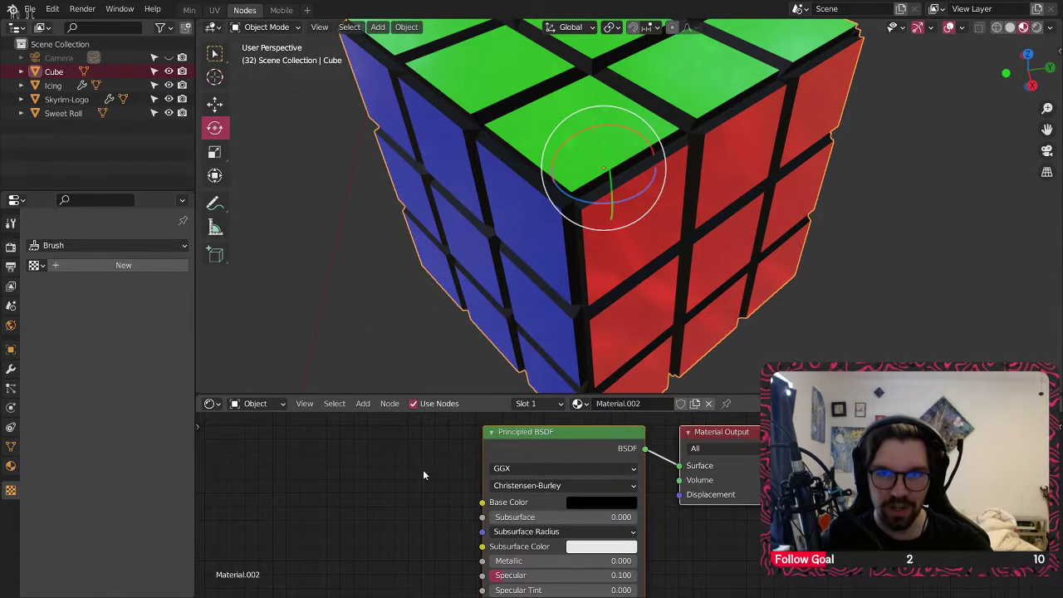
{"action": "scroll", "coordinate": [579, 553], "scroll_direction": "down", "scroll_amount": 5, "text": "shift"}
{"action": "middle_click_drag", "start_coordinate": [579, 553], "coordinate": [572, 538]}
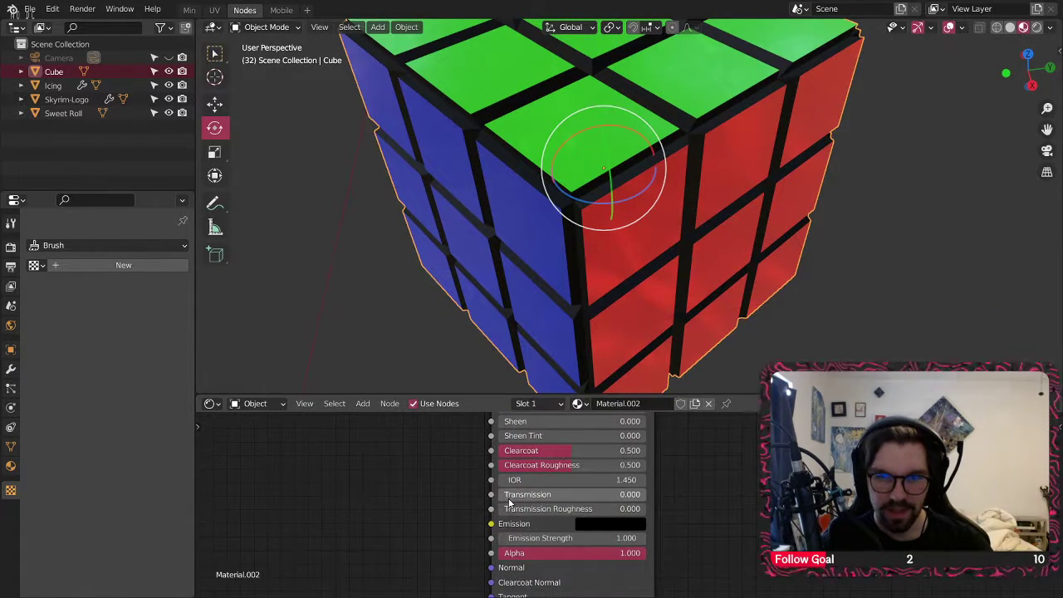
{"action": "left_click_drag", "start_coordinate": [509, 499], "coordinate": [632, 497]}
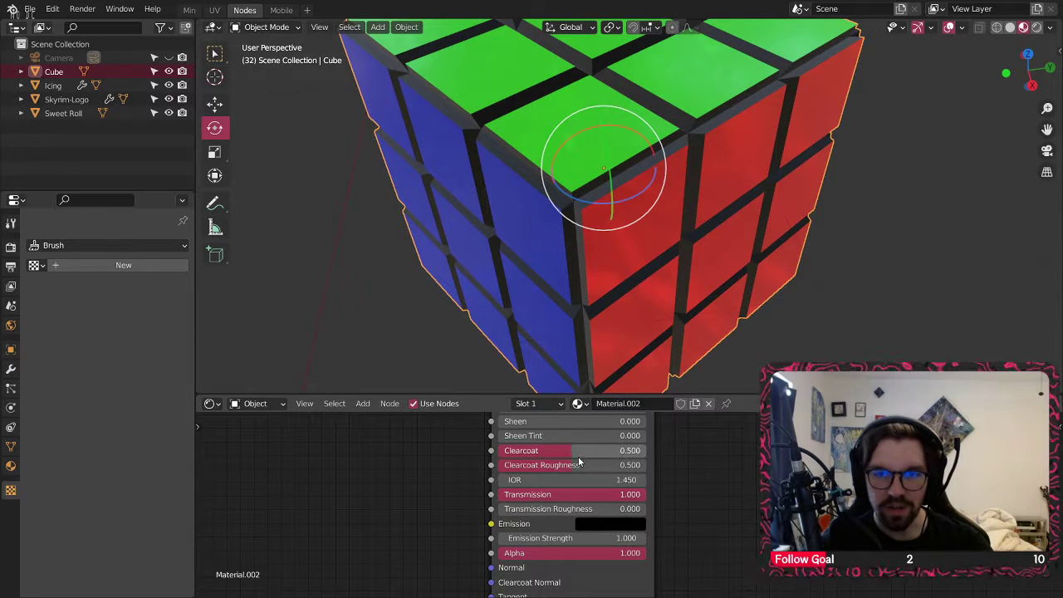
- Set the Roughness of the cube's black body material to 0.1
{"action": "middle_click_drag", "start_coordinate": [540, 522], "coordinate": [567, 583]}
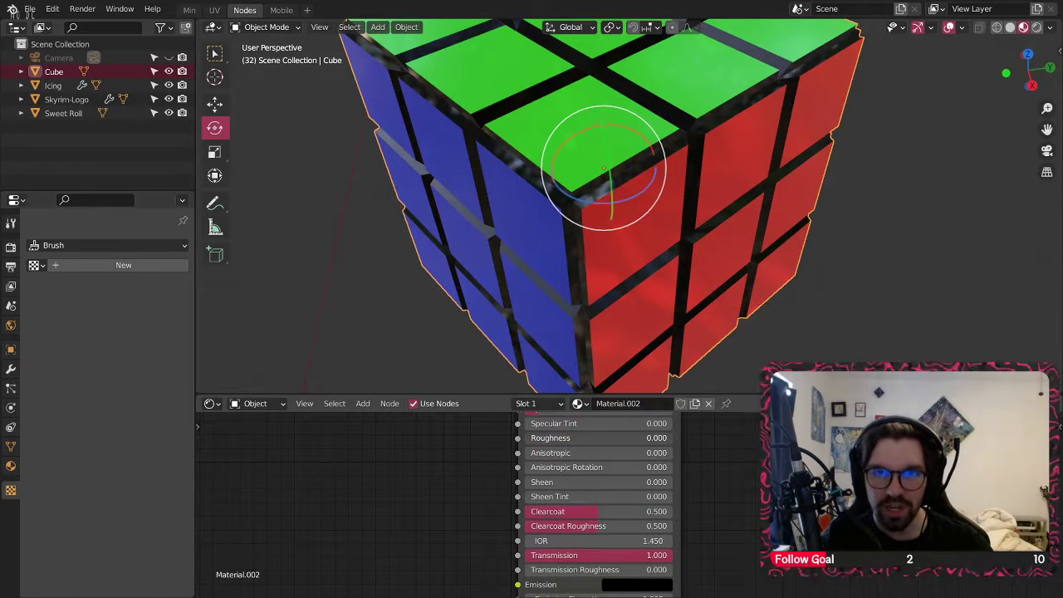
{"action": "left_click", "coordinate": [544, 438]}
{"action": "type", "text": "0.01"}
{"action": "key", "text": "Return"}
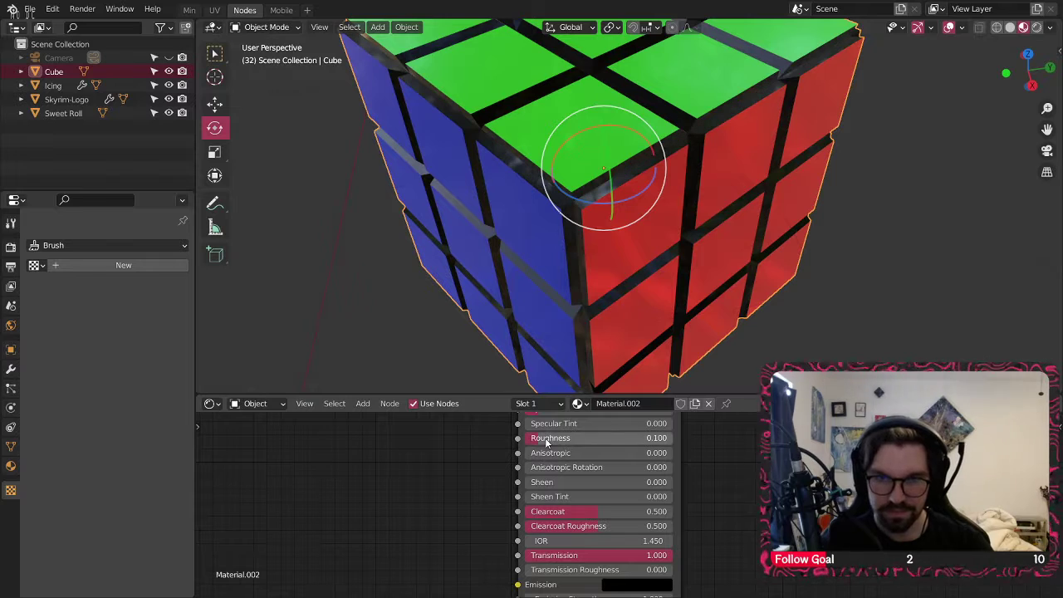
- Set the black material's Clearcoat to 1.000 and its Clearcoat Roughness to 0.5
{"action": "left_click_drag", "start_coordinate": [582, 512], "coordinate": [523, 527]}
{"action": "middle_click_drag", "start_coordinate": [605, 161], "coordinate": [635, 144]}
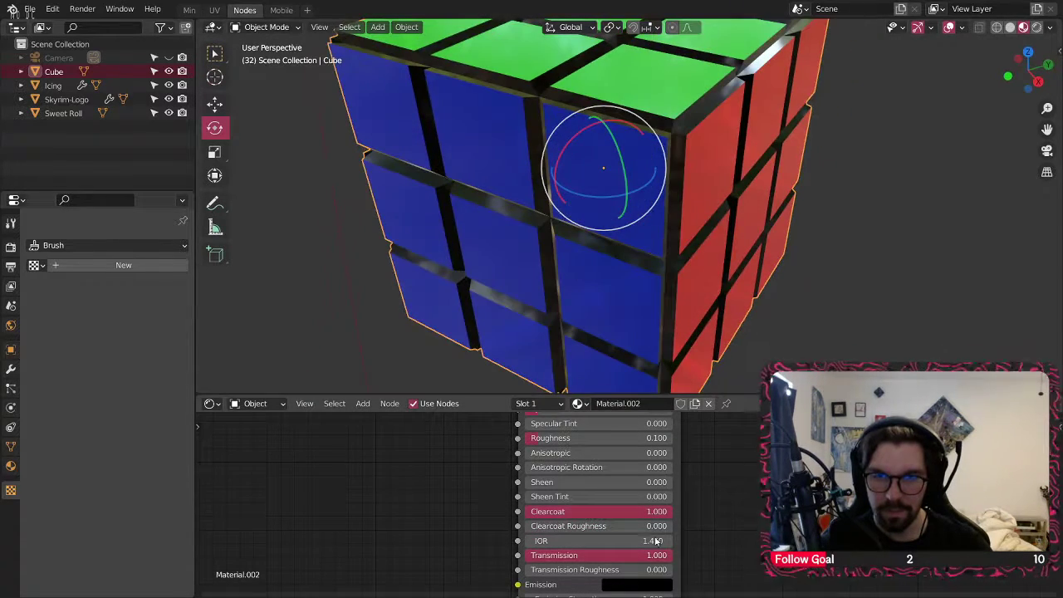
{"action": "left_click", "coordinate": [567, 525]}
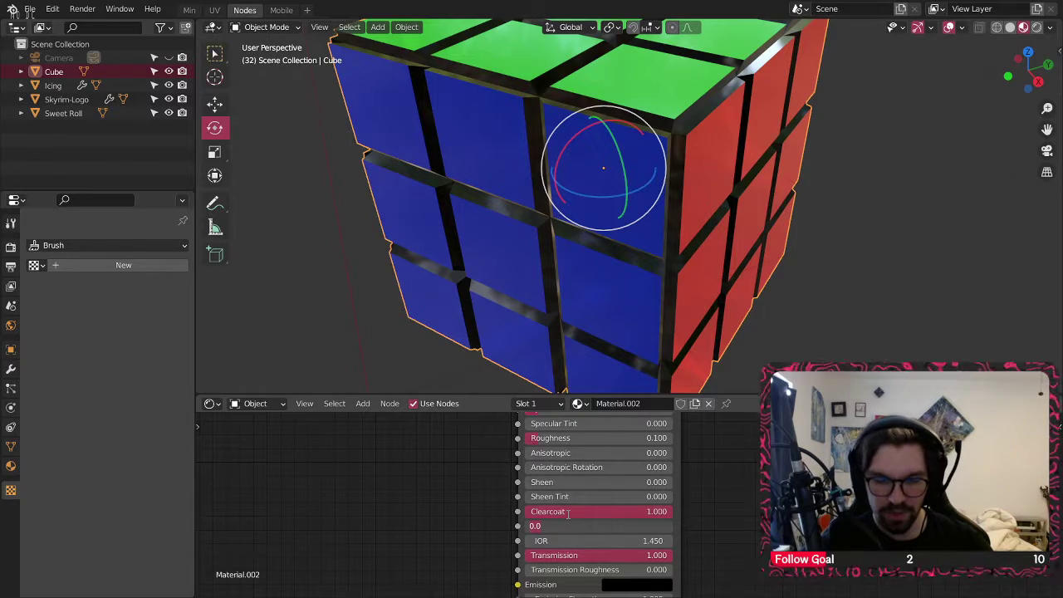
{"action": "type", "text": ".5"}
{"action": "key", "text": "Return"}
- Deselect the cube and examine its black gaps and colored tiles from several angles and distances
{"action": "middle_click_drag", "start_coordinate": [725, 137], "coordinate": [750, 130]}
{"action": "scroll", "coordinate": [751, 131], "scroll_direction": "down", "scroll_amount": 5}
{"action": "left_click", "coordinate": [782, 181]}
{"action": "middle_click_drag", "start_coordinate": [782, 180], "coordinate": [614, 143]}
{"action": "scroll", "coordinate": [755, 221], "scroll_direction": "down", "scroll_amount": 4}
{"action": "scroll", "coordinate": [594, 135], "scroll_direction": "up", "scroll_amount": 4}
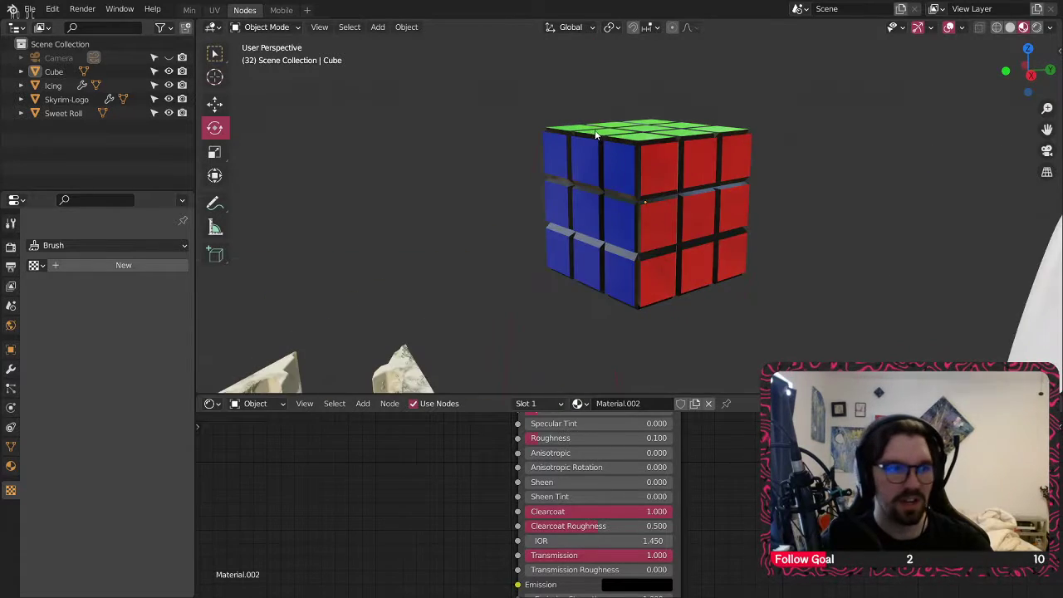
{"action": "scroll", "coordinate": [666, 232], "scroll_direction": "down", "scroll_amount": 4}
{"action": "middle_click_drag", "start_coordinate": [700, 249], "coordinate": [595, 200]}
- Switch to the Min workspace, look over the cube, logo and sweet roll together, and save the file
{"action": "left_click", "coordinate": [189, 10]}
{"action": "scroll", "coordinate": [548, 301], "scroll_direction": "down", "scroll_amount": 4}
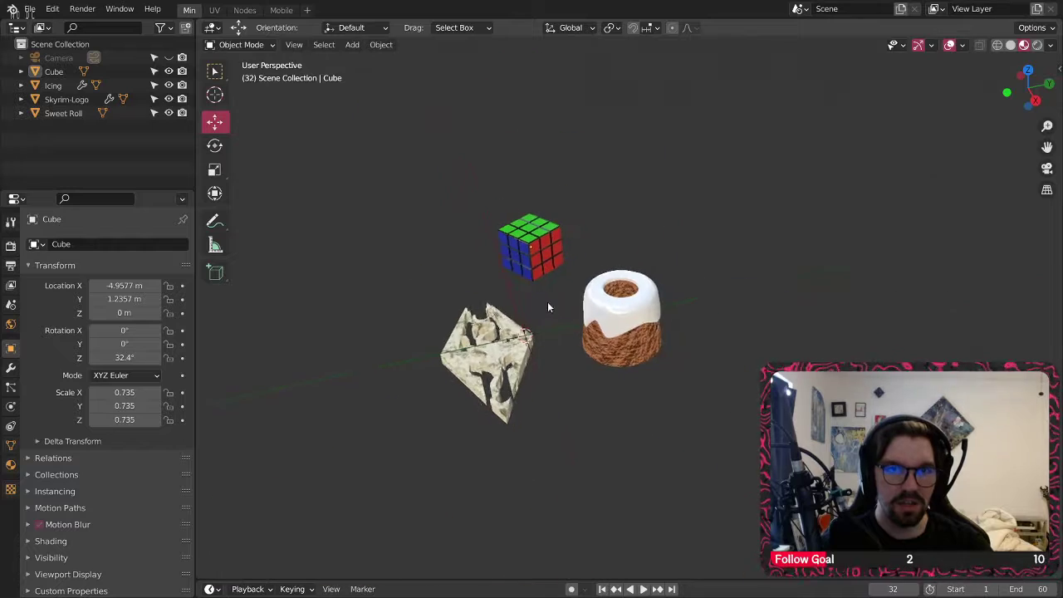
{"action": "scroll", "coordinate": [519, 283], "scroll_direction": "up", "scroll_amount": 2}
{"action": "middle_click_drag", "start_coordinate": [518, 282], "coordinate": [544, 258]}
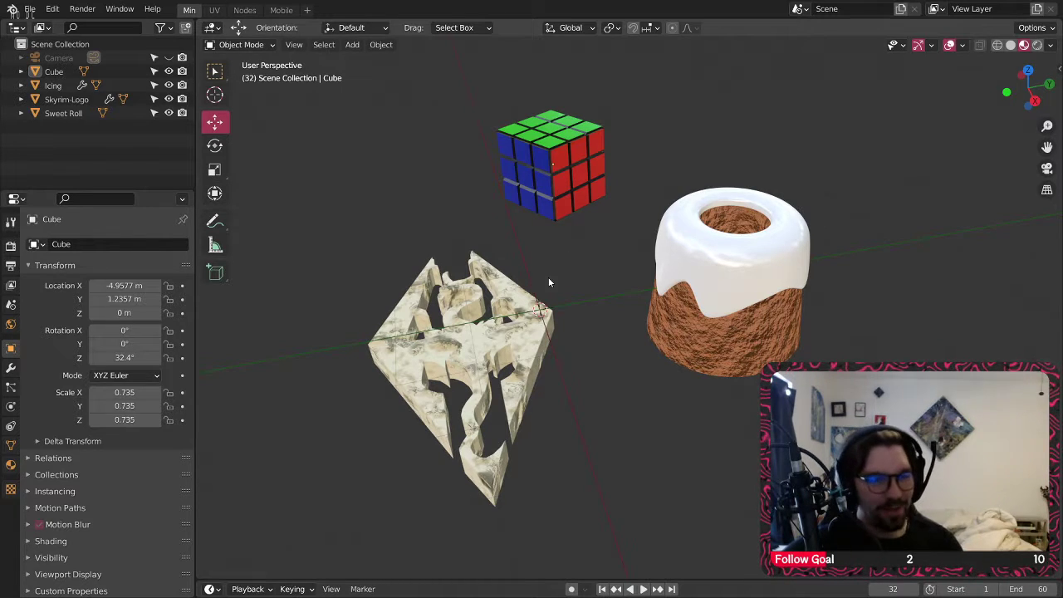
{"action": "key", "text": "ctrl+s"}
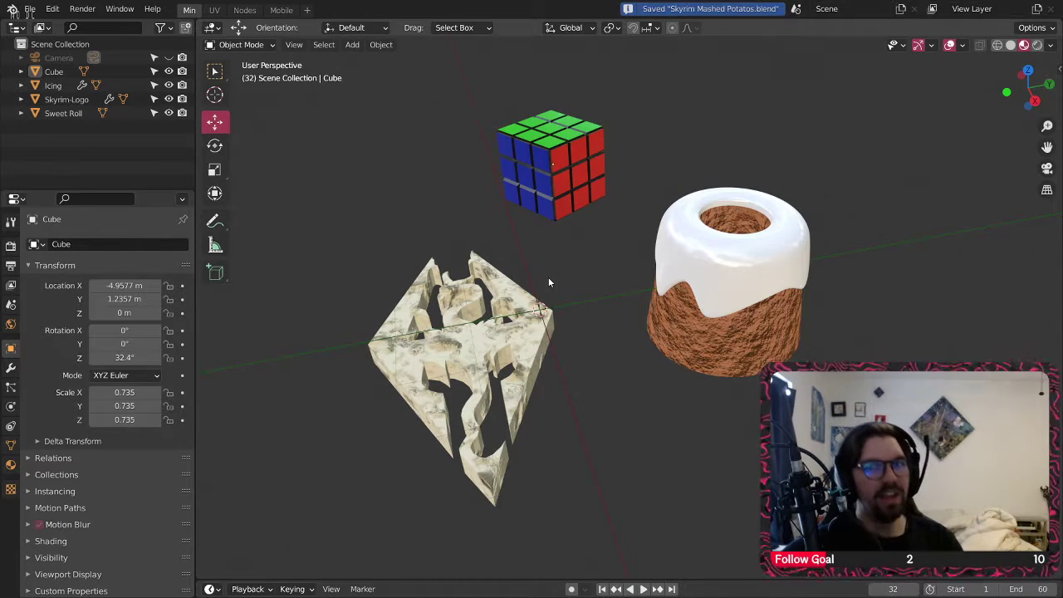